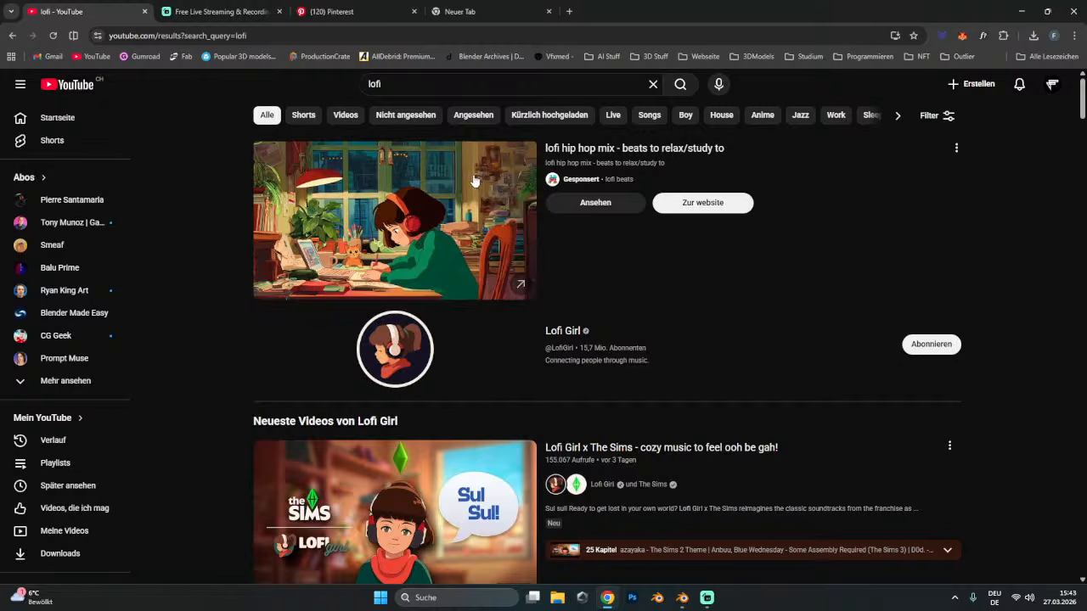
- Open the live stream "Lo-Fi-Hip-Hop-Radio Beats zum Entspannen/Lernen" from the lofi search results, closing the sponsored video's tab
left_click(448, 191)
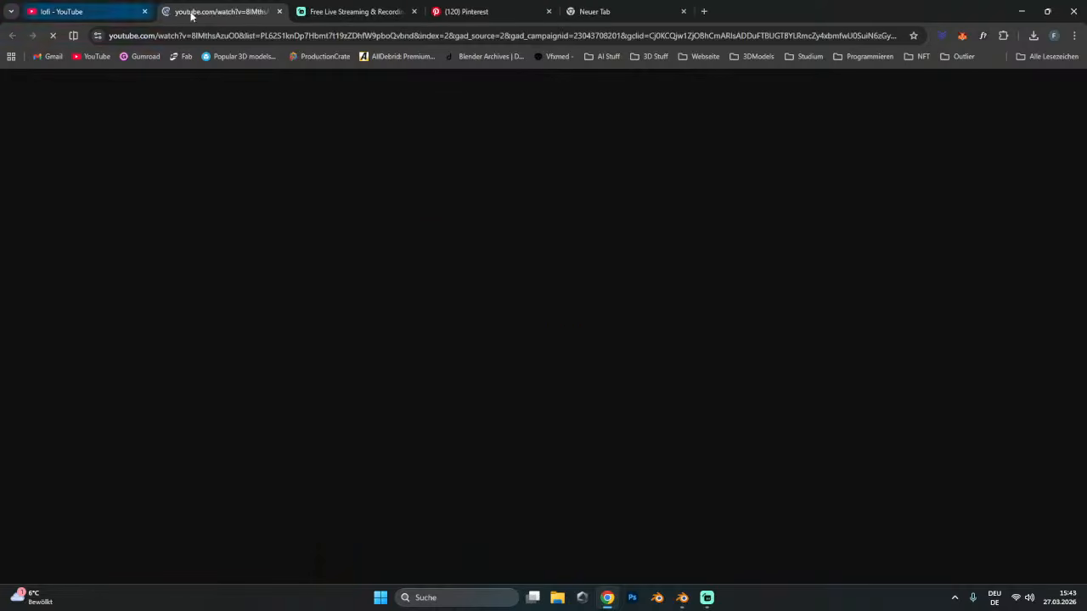
left_click(279, 11)
scroll(245, 318, "down", 5)
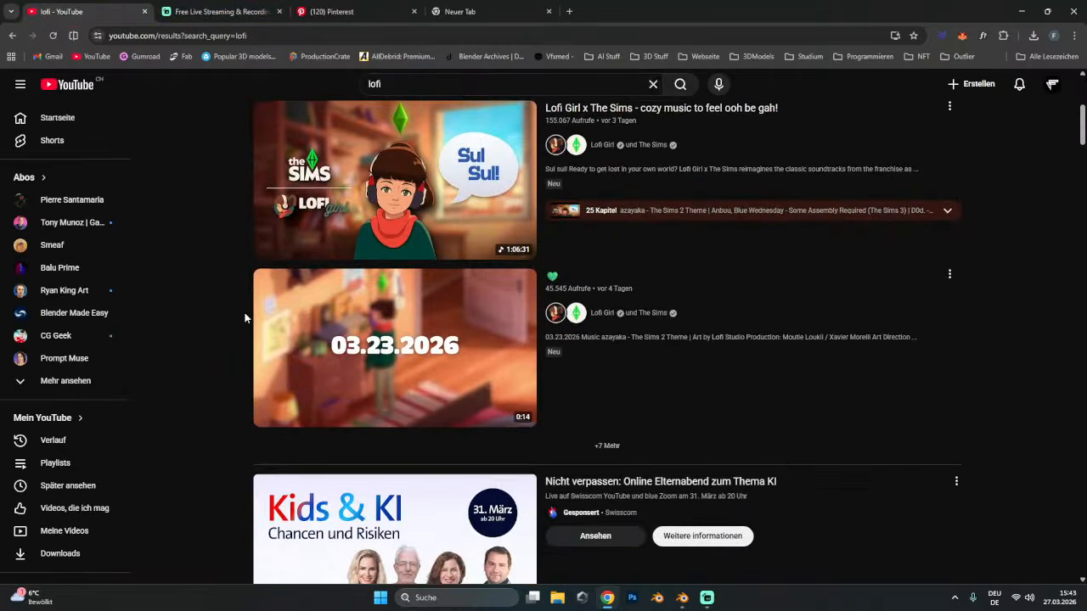
scroll(244, 318, "down", 15)
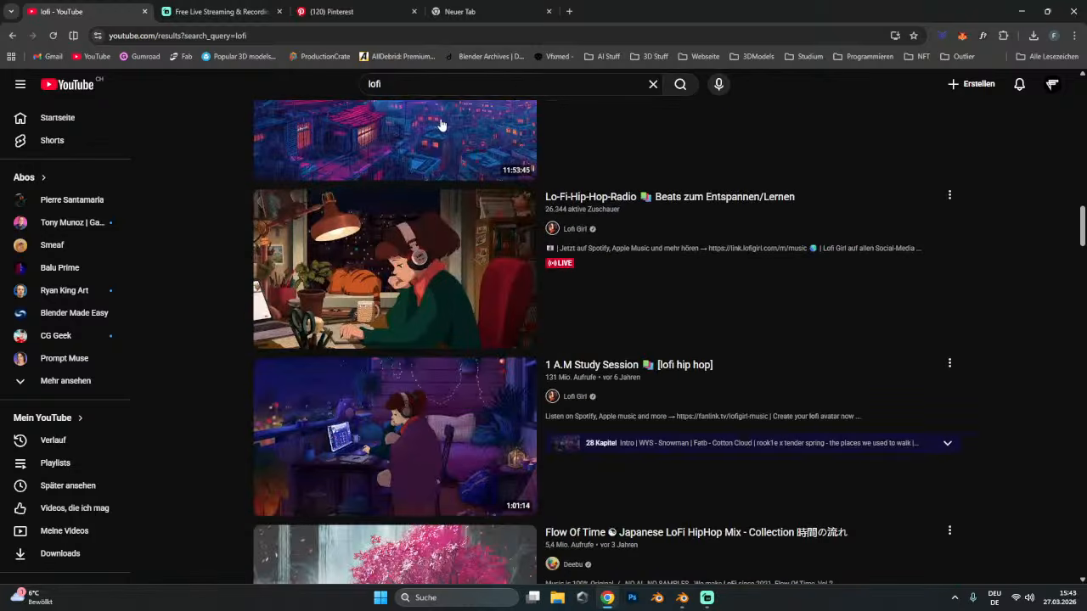
left_click(411, 280)
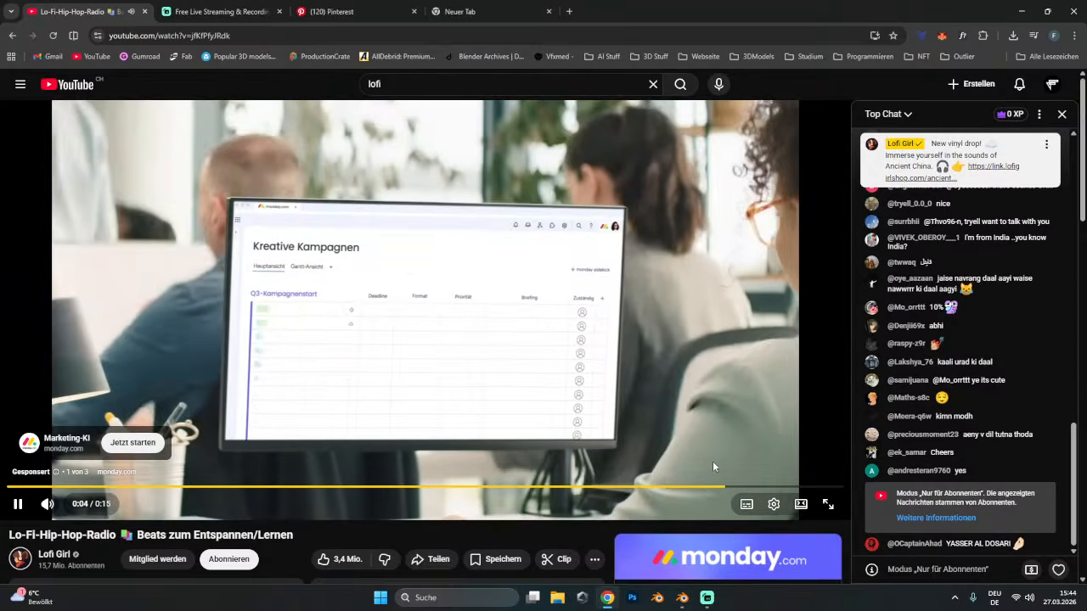
- Skip the advertisement and lower the lofi live stream's volume
left_click(794, 467)
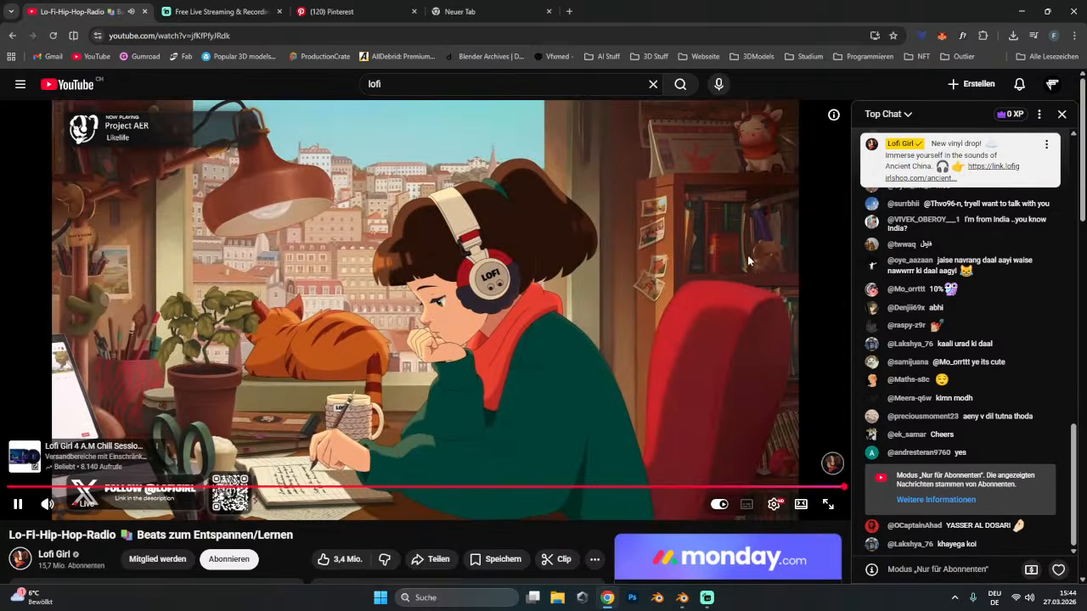
mouse_move(83, 508)
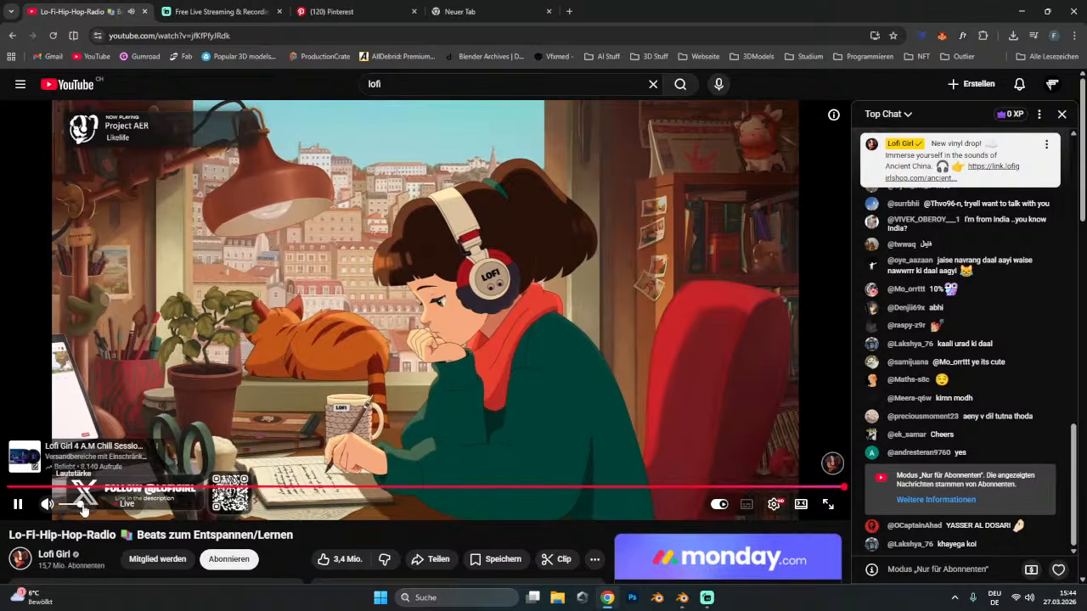
left_click_drag(83, 508, 66, 506)
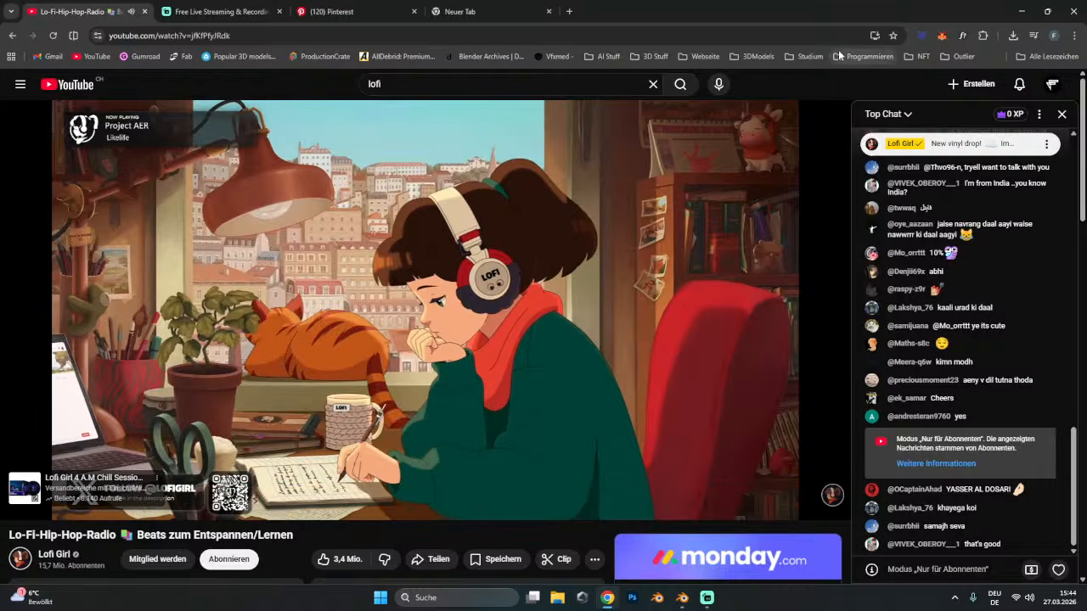
- Look through the Streamlabs, Pinterest and empty tabs, and move the browser window off this screen to reveal Blender
left_click(222, 11)
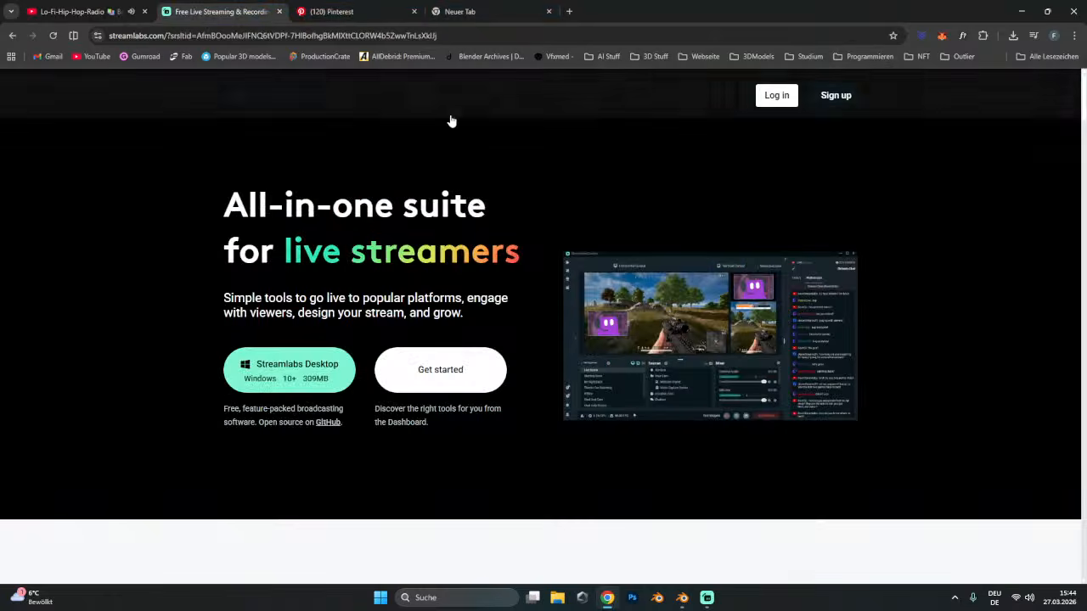
left_click(343, 8)
left_click(519, 12)
left_click_drag(683, 7, 1085, 12)
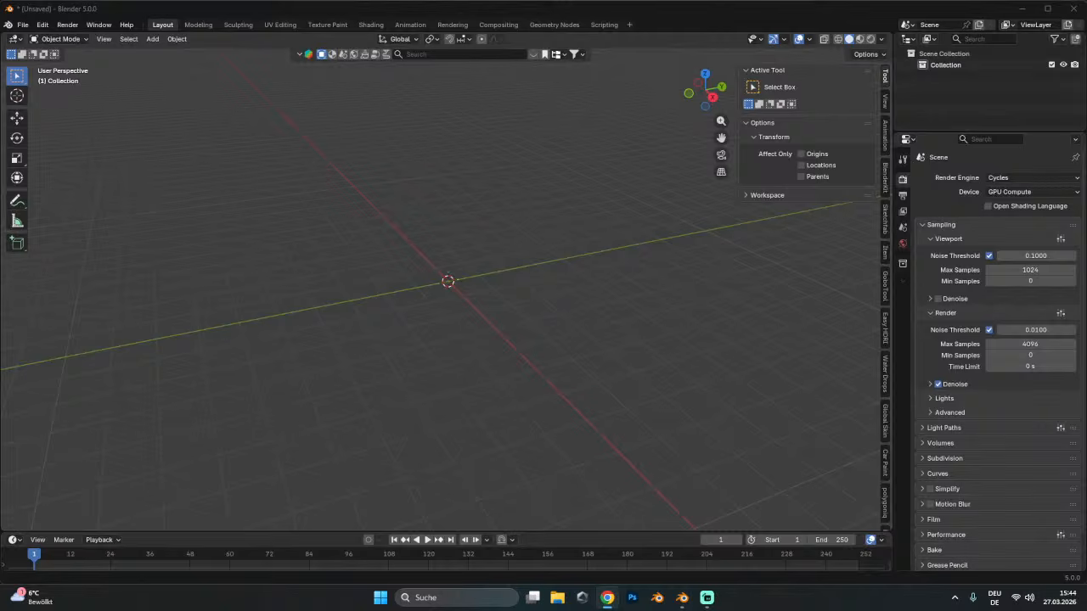
- Switch to the Sketchfab browser window and search its 3D models for "fortnite"
key("alt+Tab")
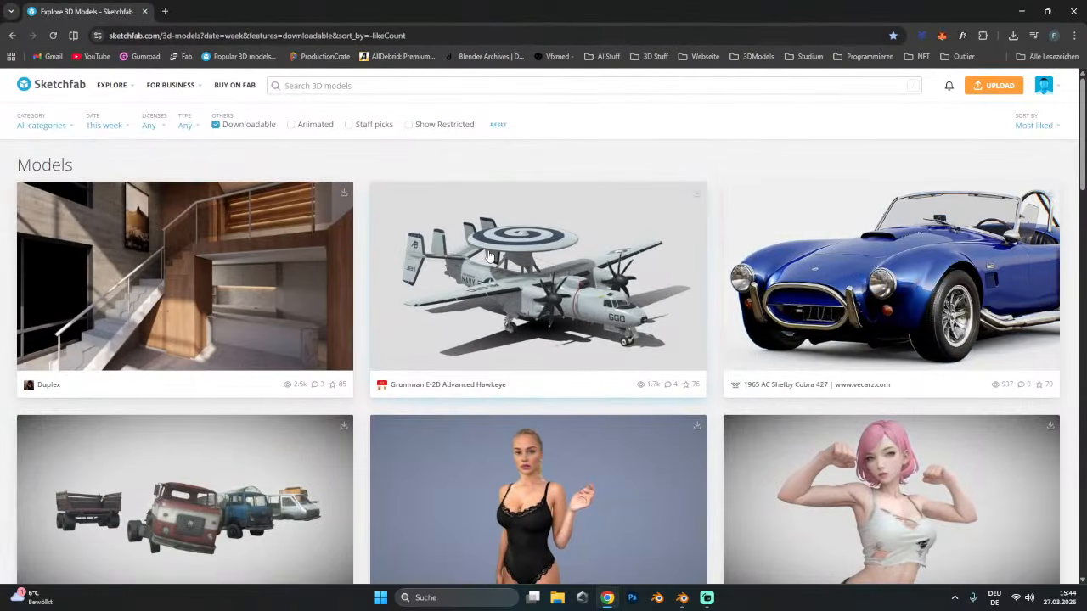
left_click(398, 86)
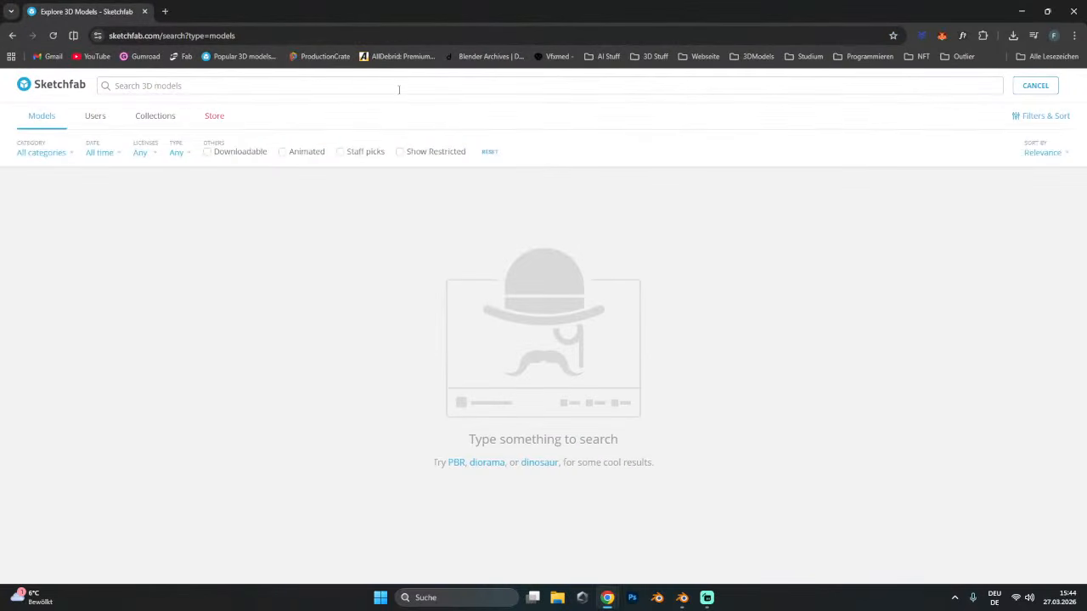
type("fortn")
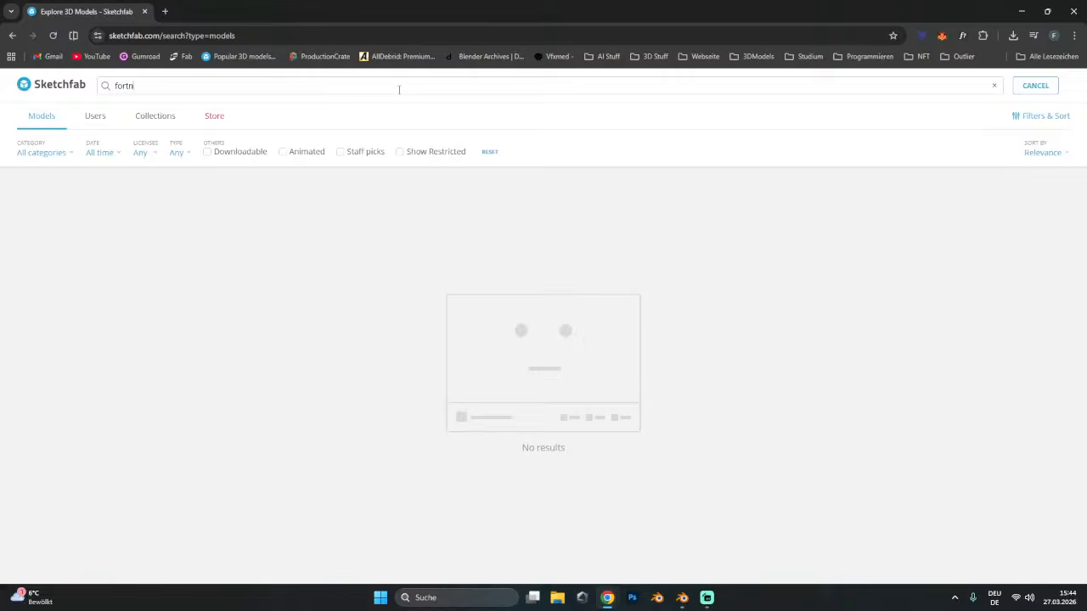
type("ite")
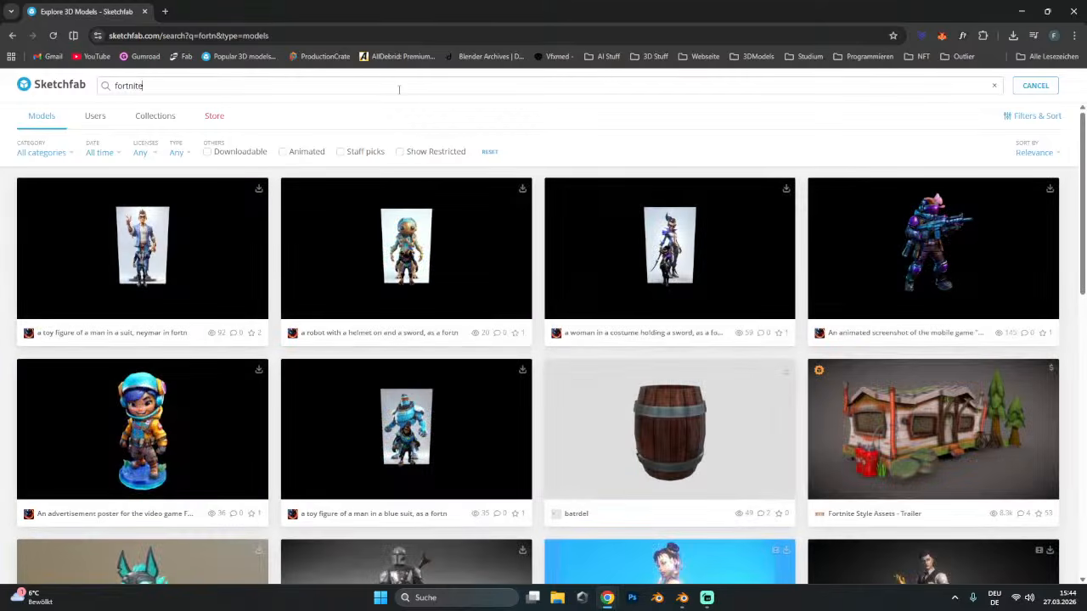
- Browse the fortnite models and open the Banana Dancing Fortnite model in a new tab
scroll(575, 323, "down", 1)
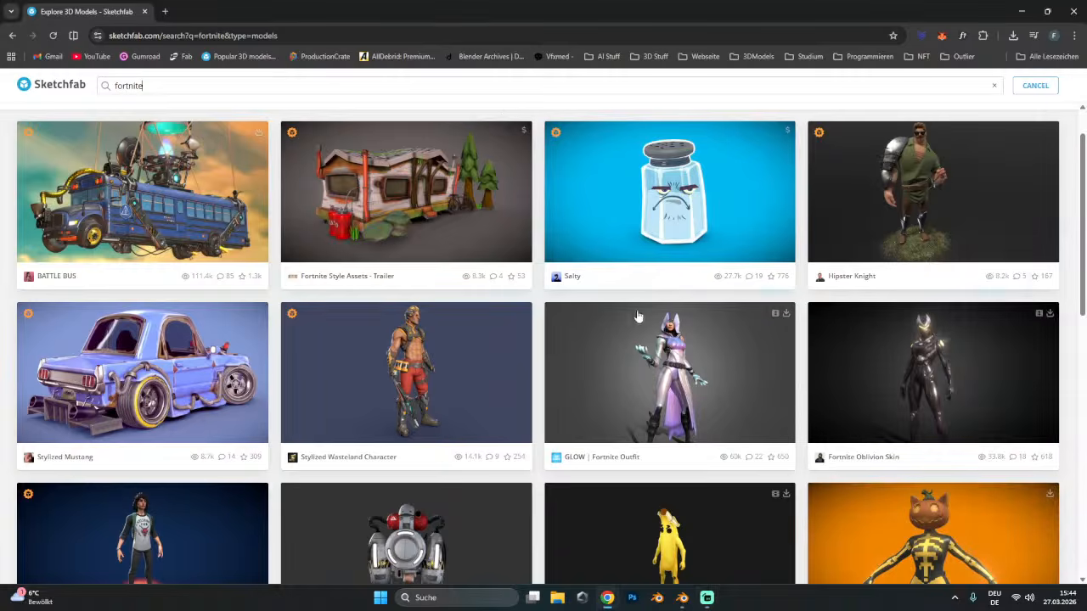
scroll(577, 322, "down", 5)
scroll(546, 359, "down", 2)
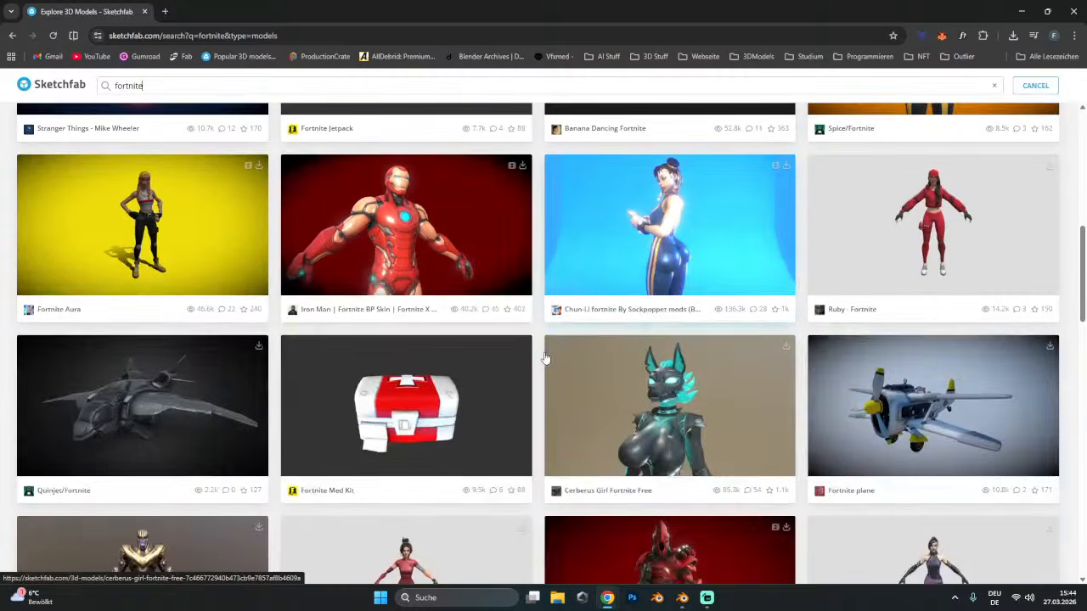
scroll(817, 459, "up", 5)
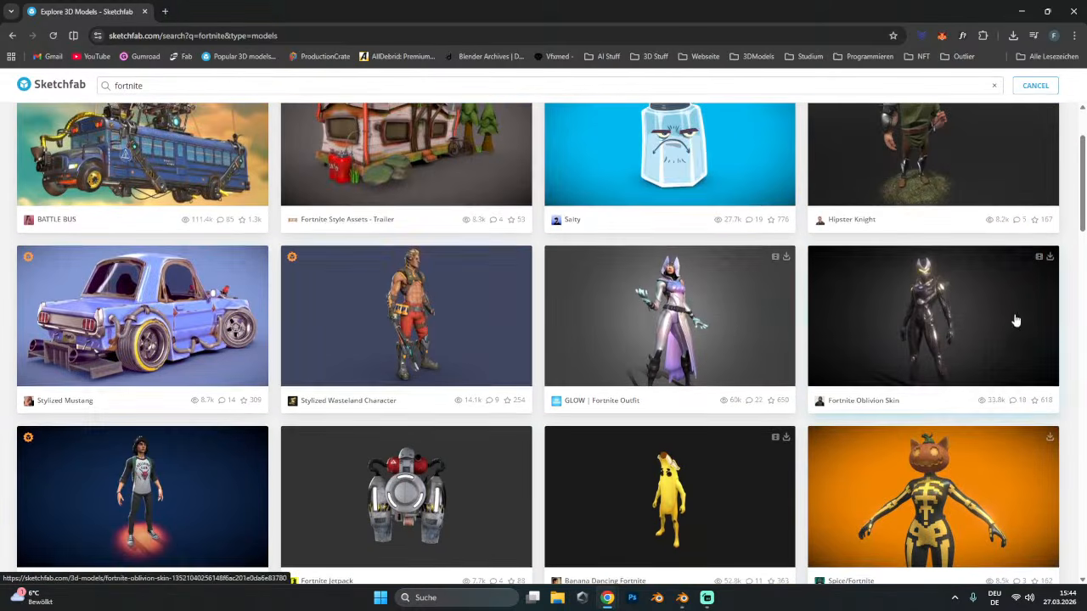
right_click(651, 465)
left_click(688, 338)
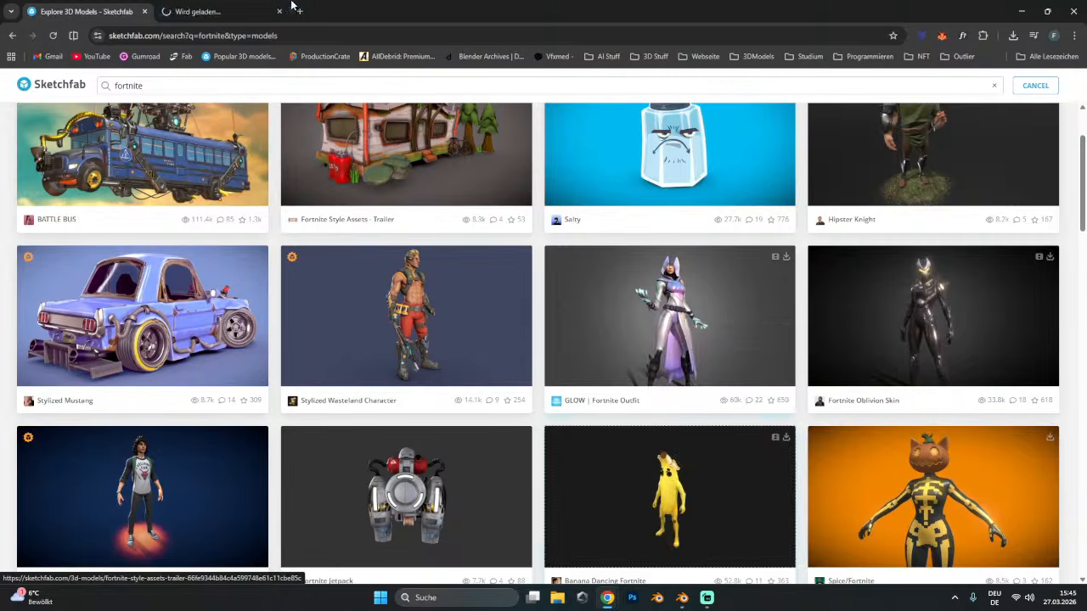
key("ctrl+Tab")
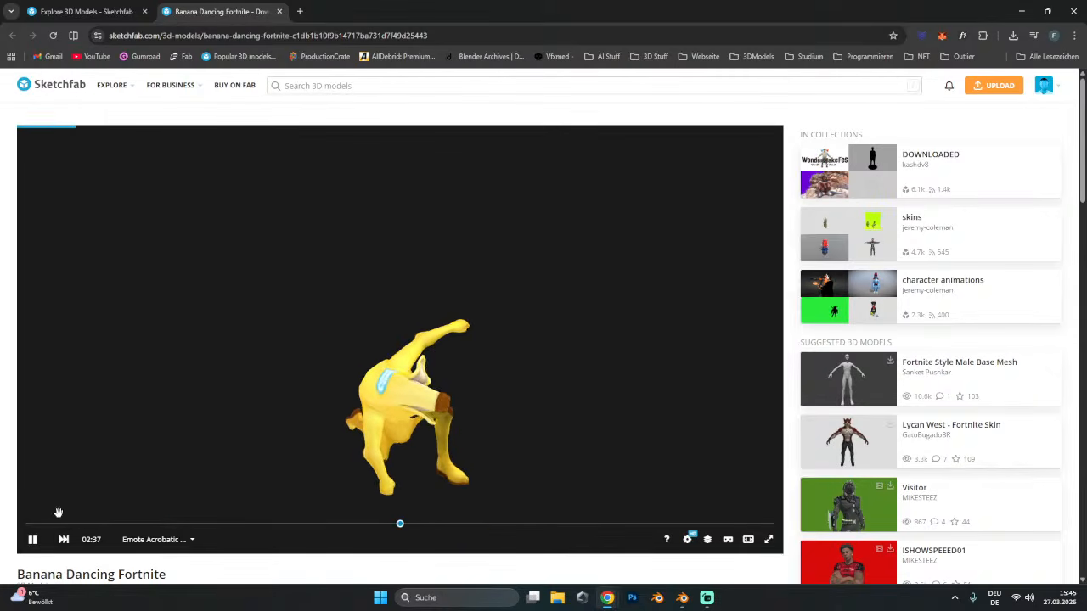
- Pause the banana model's animation preview and set it to Static Pose
left_click(32, 539)
left_click(172, 542)
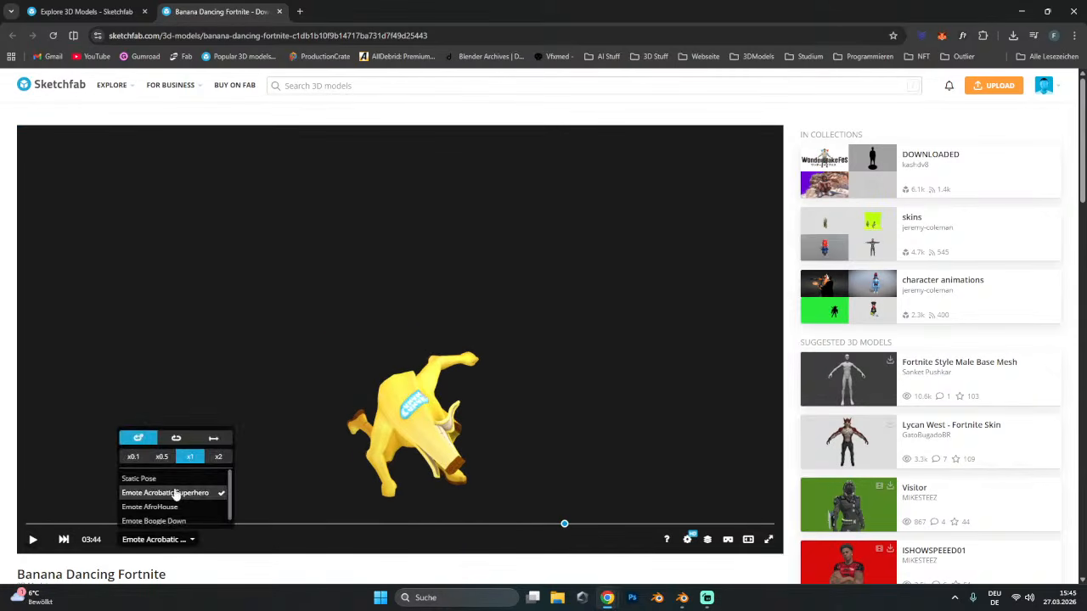
left_click(138, 479)
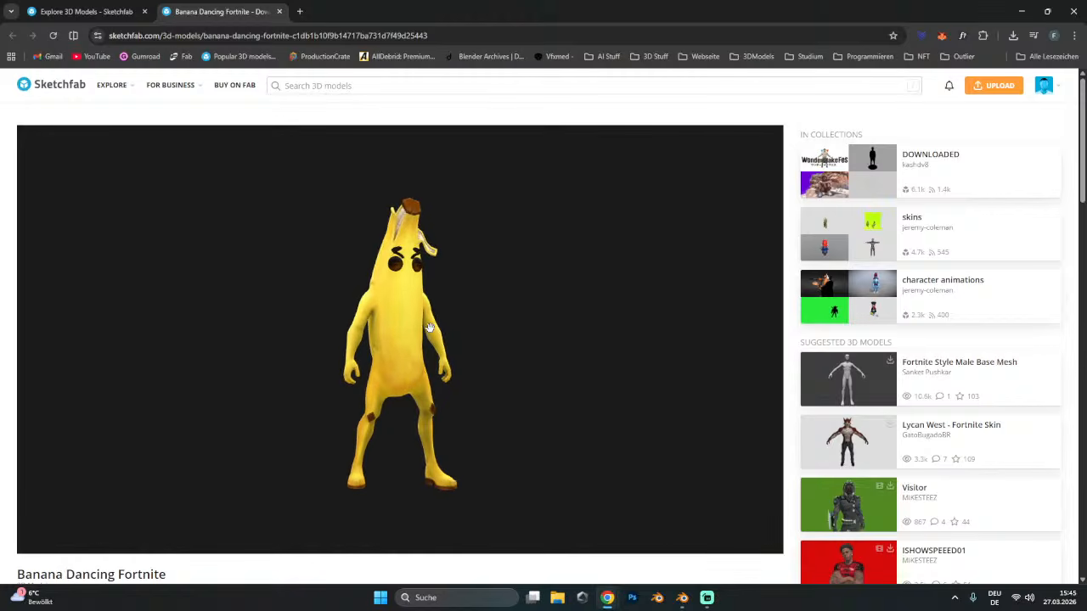
- Copy the banana model's page URL and import the model into Blender through the Sketchfab add-on's Import from url option
left_click(357, 36)
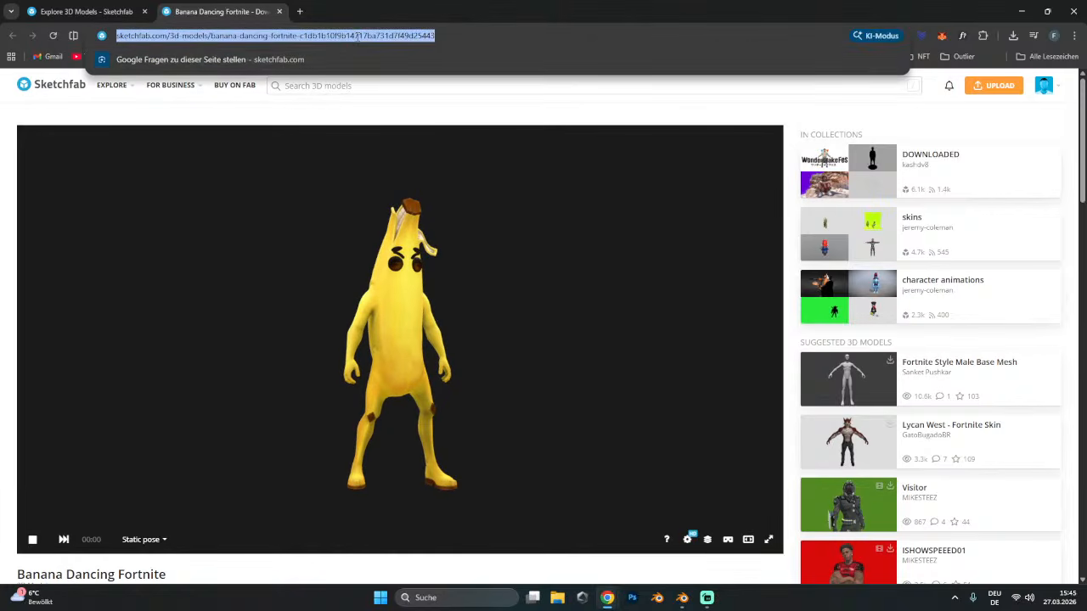
left_click(1021, 11)
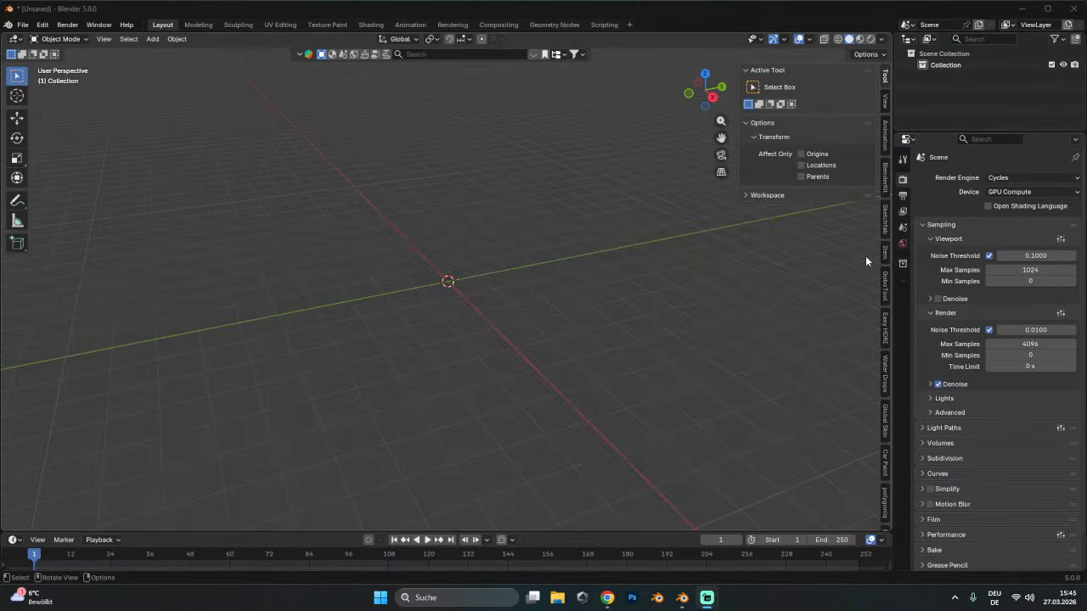
scroll(884, 392, "down", 4)
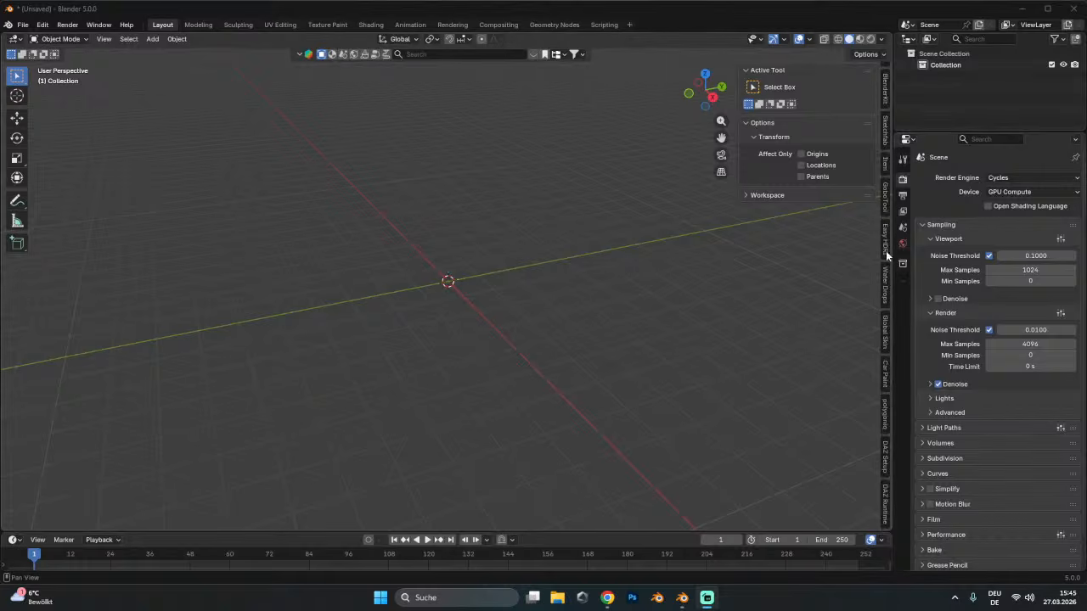
scroll(885, 253, "up", 3)
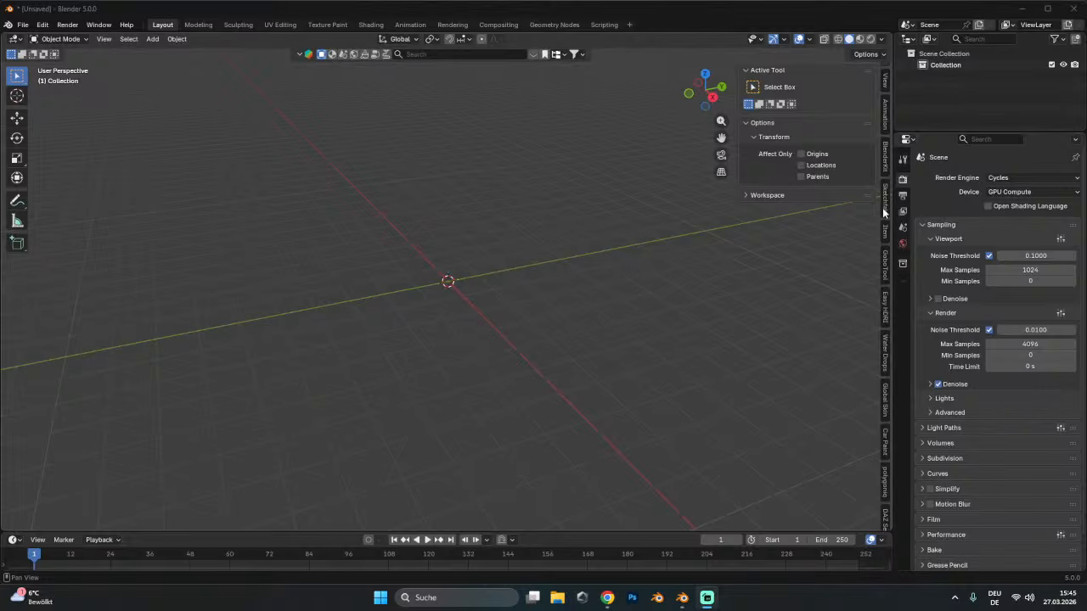
left_click(883, 211)
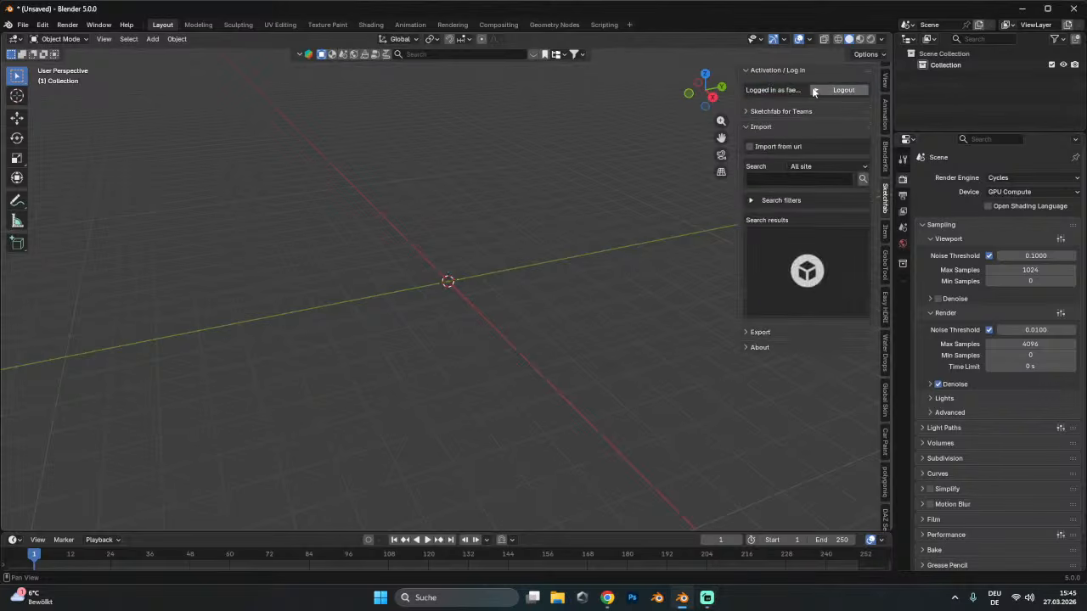
left_click(750, 146)
key("ctrl+v")
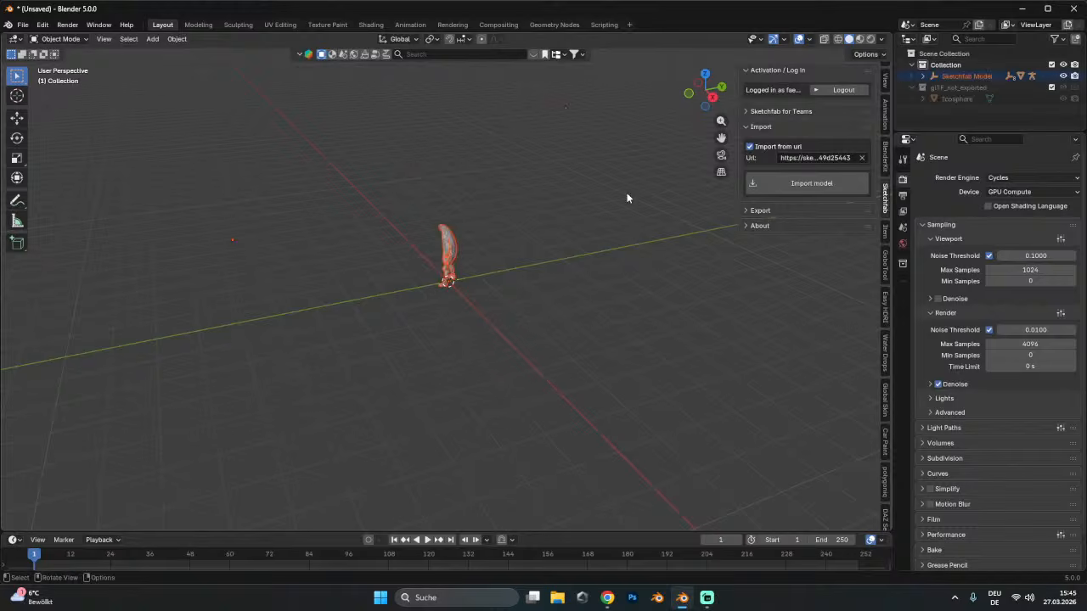
- Inspect the imported banana character up close and display it in Material Preview shading
mouse_move(477, 238)
middle_mouse_down()
mouse_move(553, 230)
mouse_move(474, 262)
middle_mouse_up()
scroll(440, 329, "up", 7)
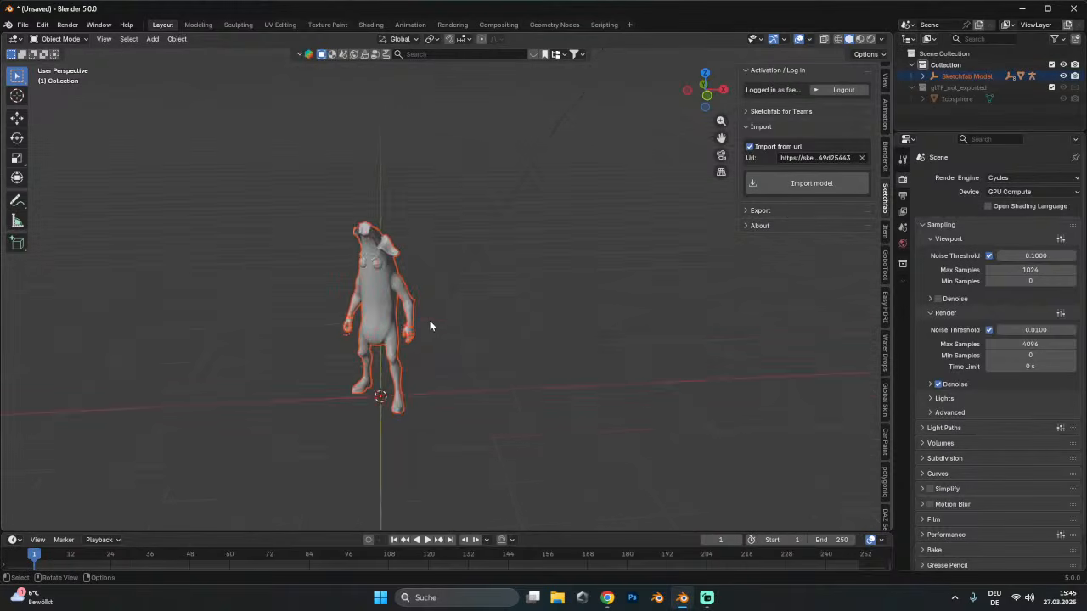
middle_click_drag(430, 322, 530, 233)
scroll(501, 265, "up", 2)
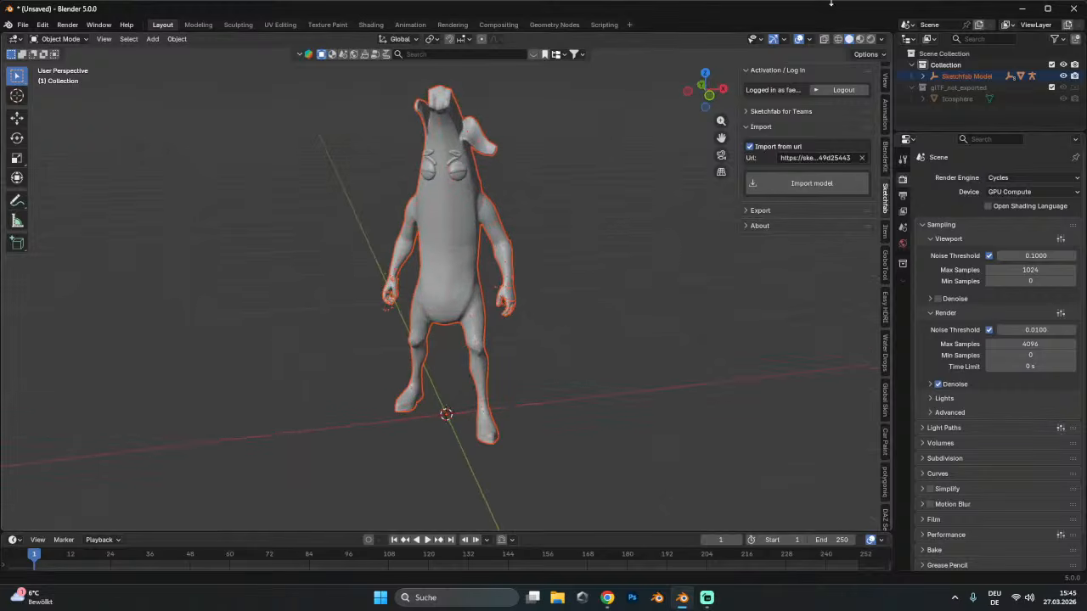
left_click(860, 40)
middle_click_drag(684, 264, 541, 267)
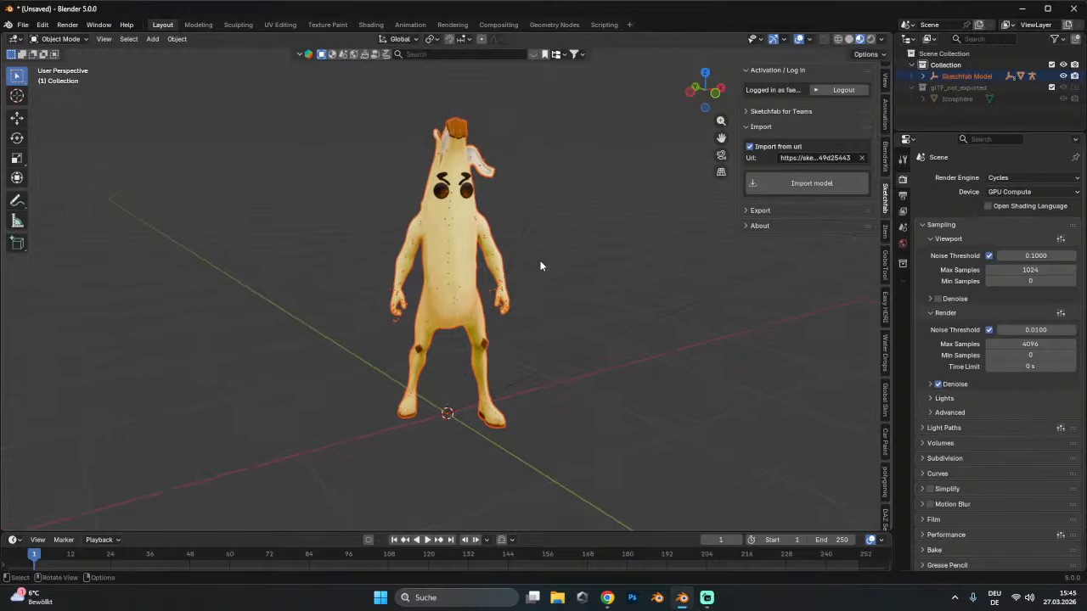
- Clear the banana mesh's parent while keeping its transformation, trying to move the mesh before and after
left_click(439, 233)
key("g")
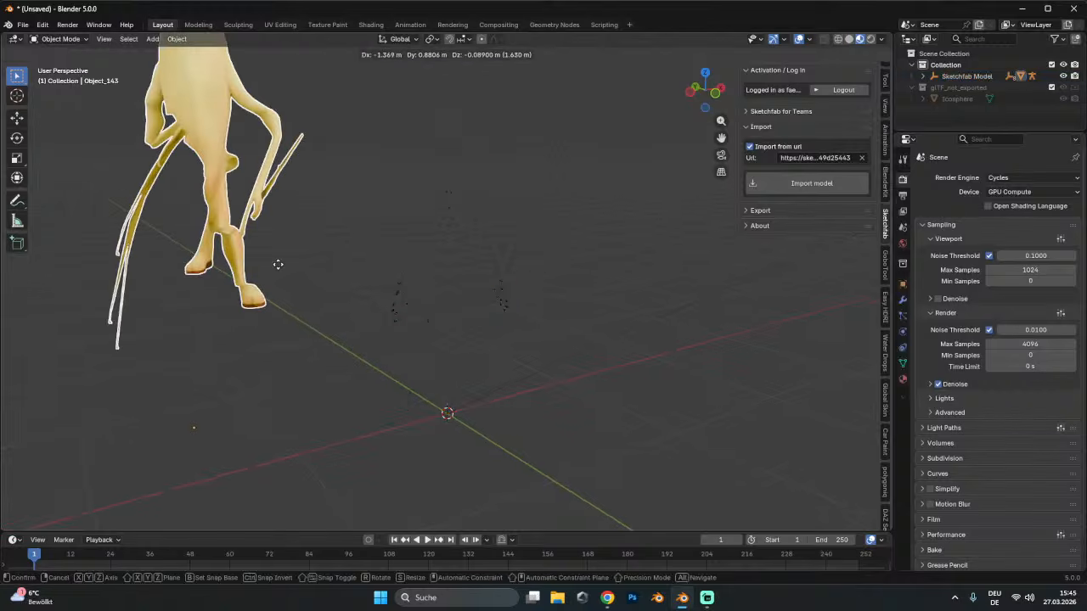
right_click(400, 293)
key("alt+p")
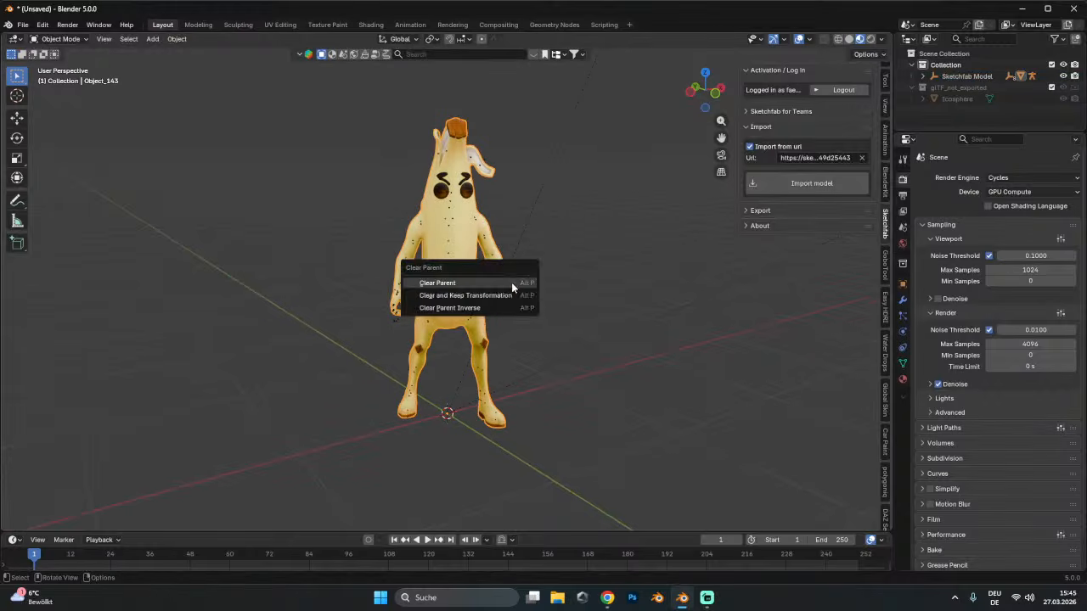
left_click(505, 295)
key("g")
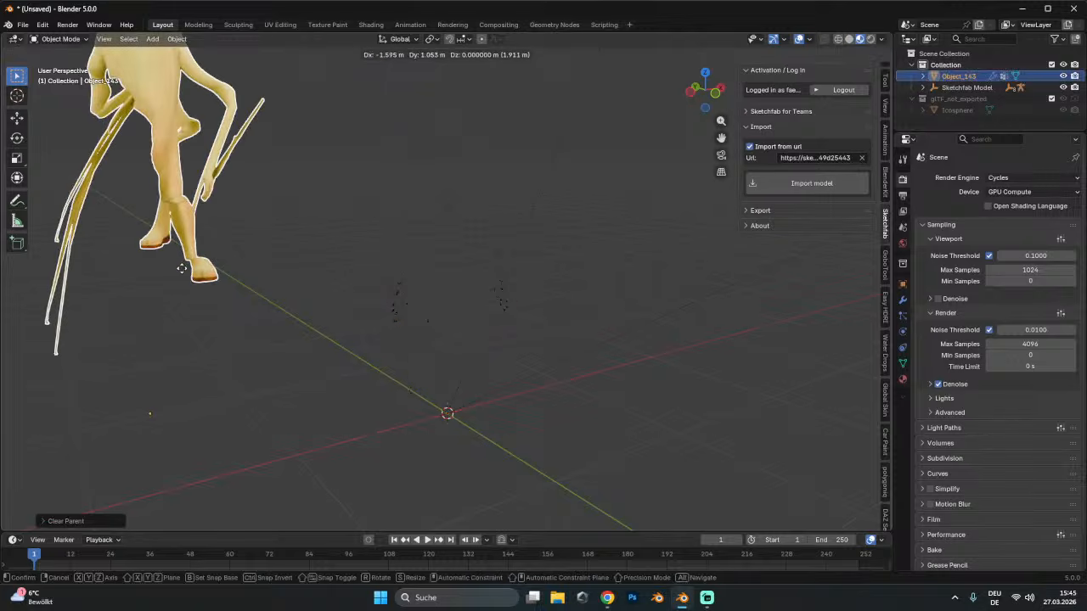
right_click(181, 269)
- Clear the parents of all objects in the Sketchfab Model hierarchy while keeping their transformations, and try moving the banana mesh
scroll(535, 323, "down", 2)
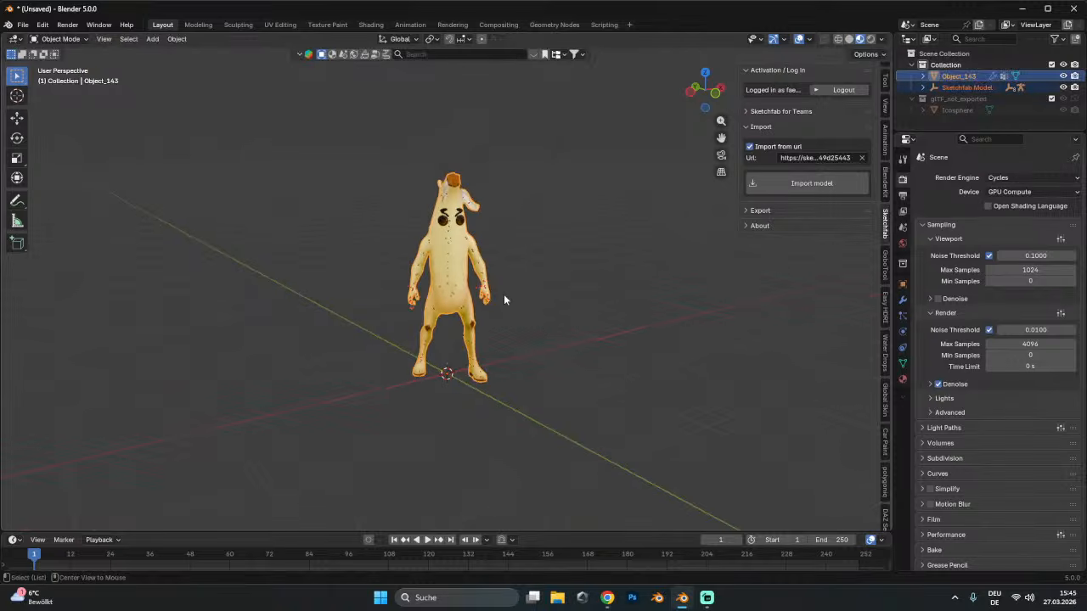
key("alt+p")
left_click(503, 295)
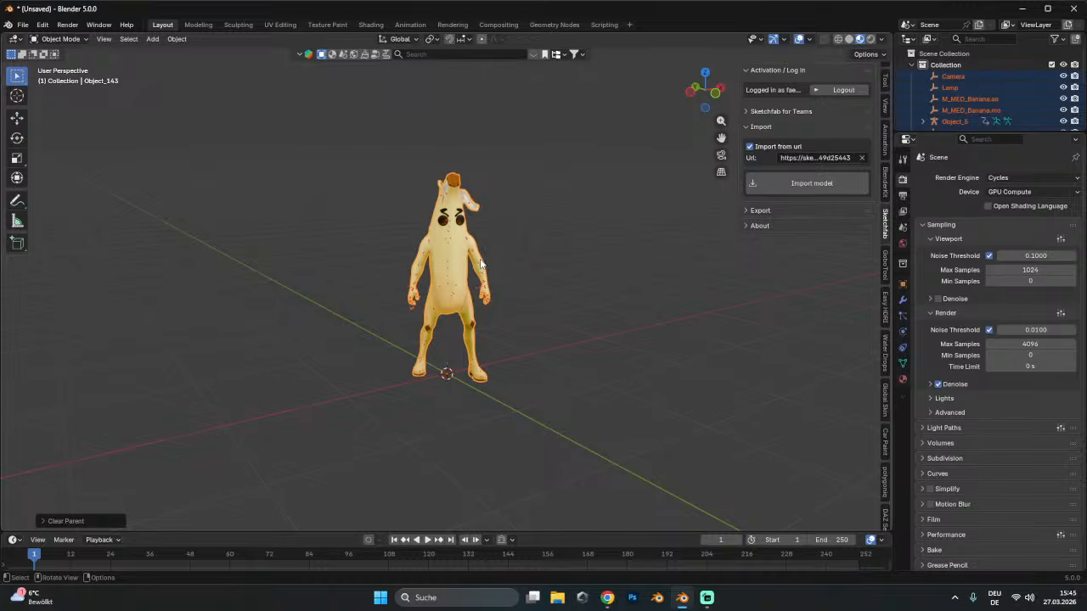
key("g")
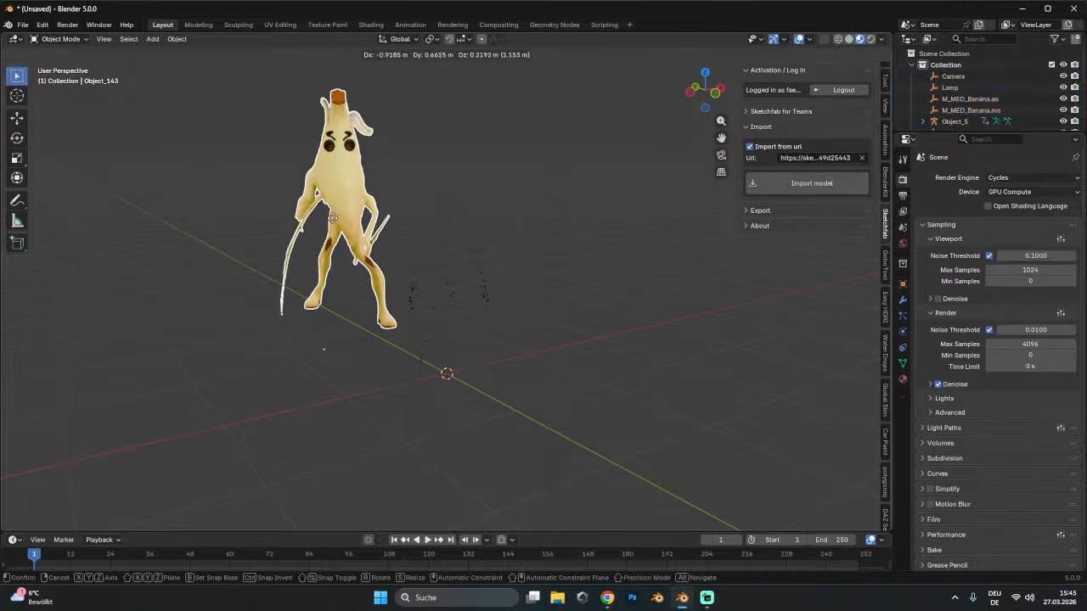
key("Escape")
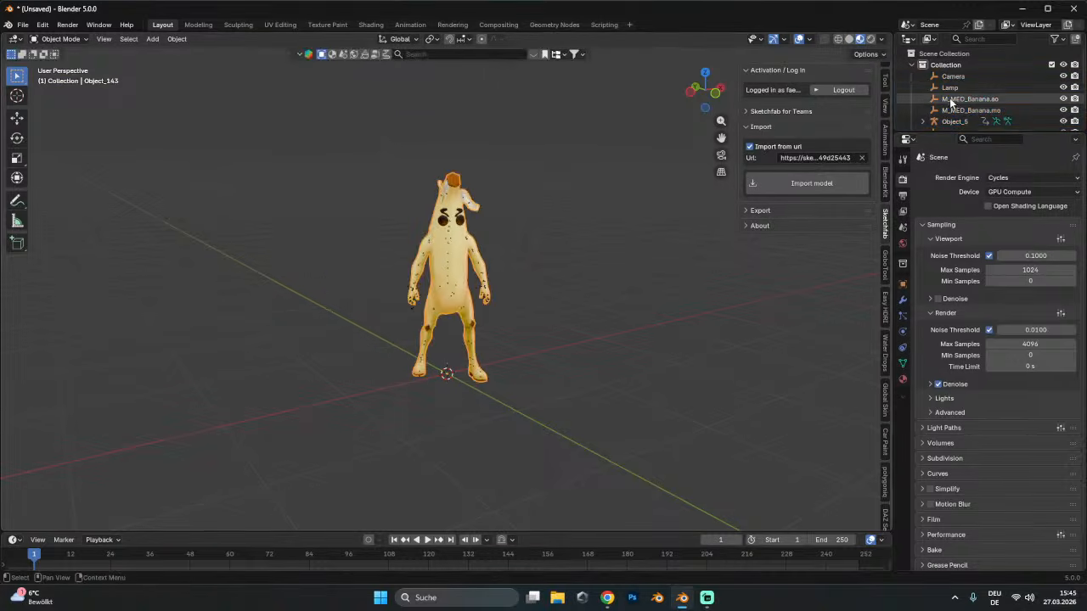
- Test how the armature Object_5 and the mesh Object_143 move on their own, cancelling each move, and check the other imported objects
scroll(951, 101, "down", 2)
left_click(954, 76)
key("g")
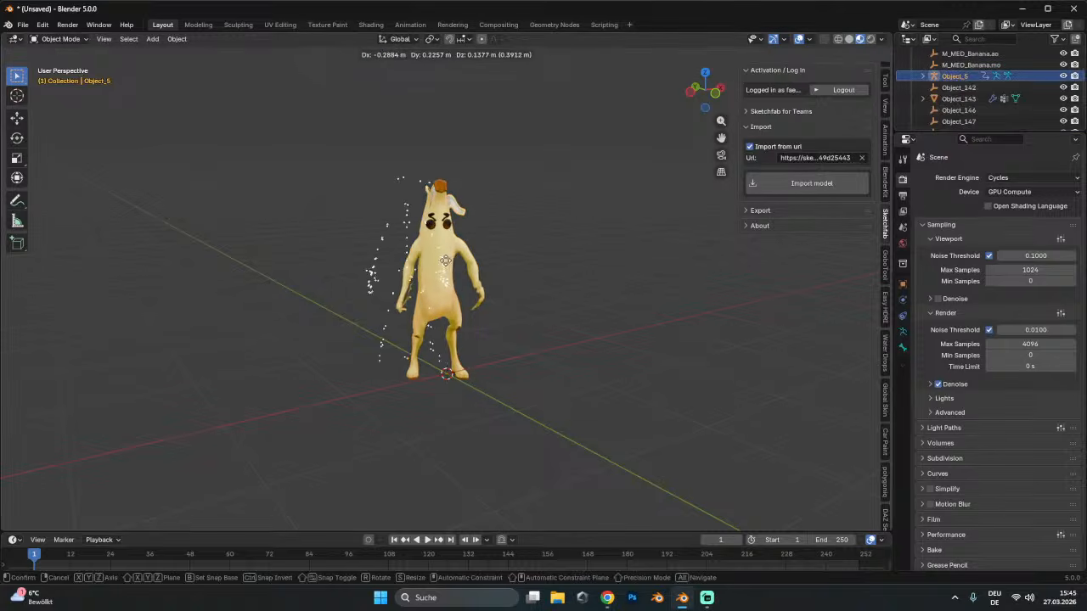
right_click(478, 272)
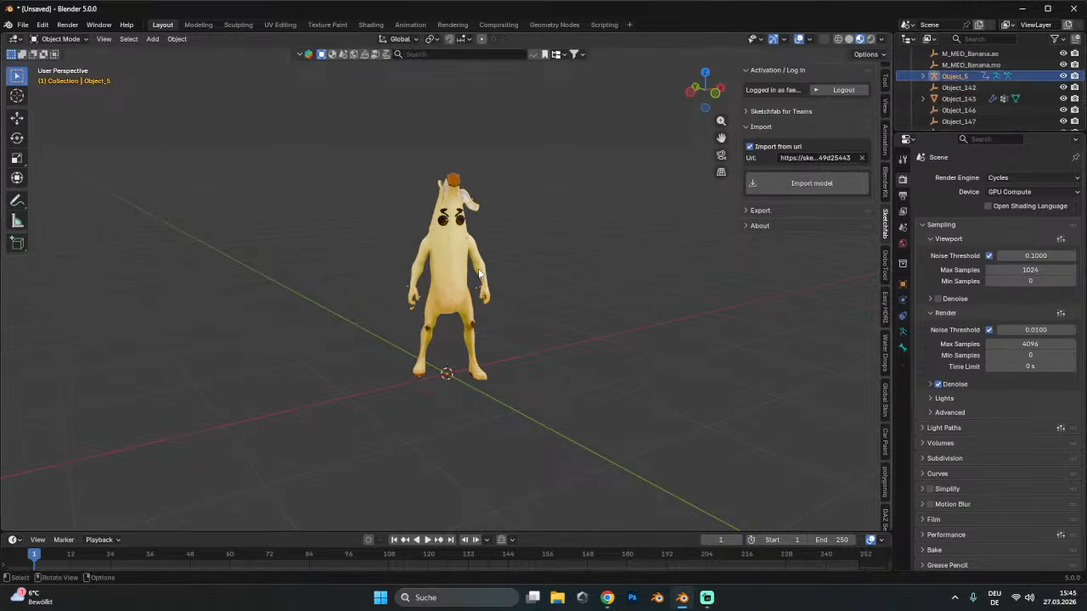
left_click(958, 99)
key("g")
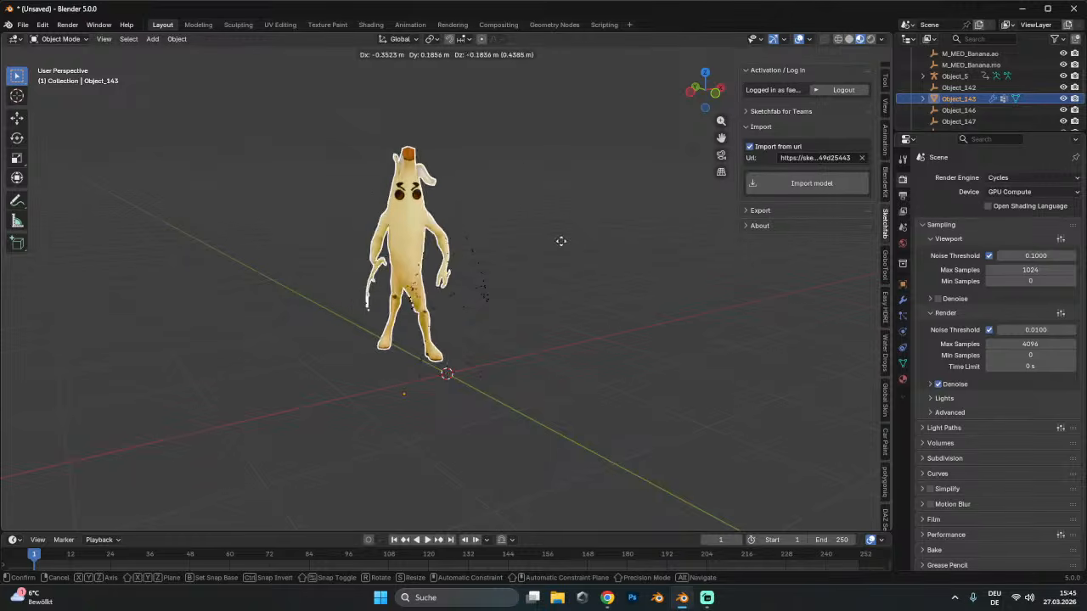
right_click(595, 212)
scroll(976, 98, "down", 2)
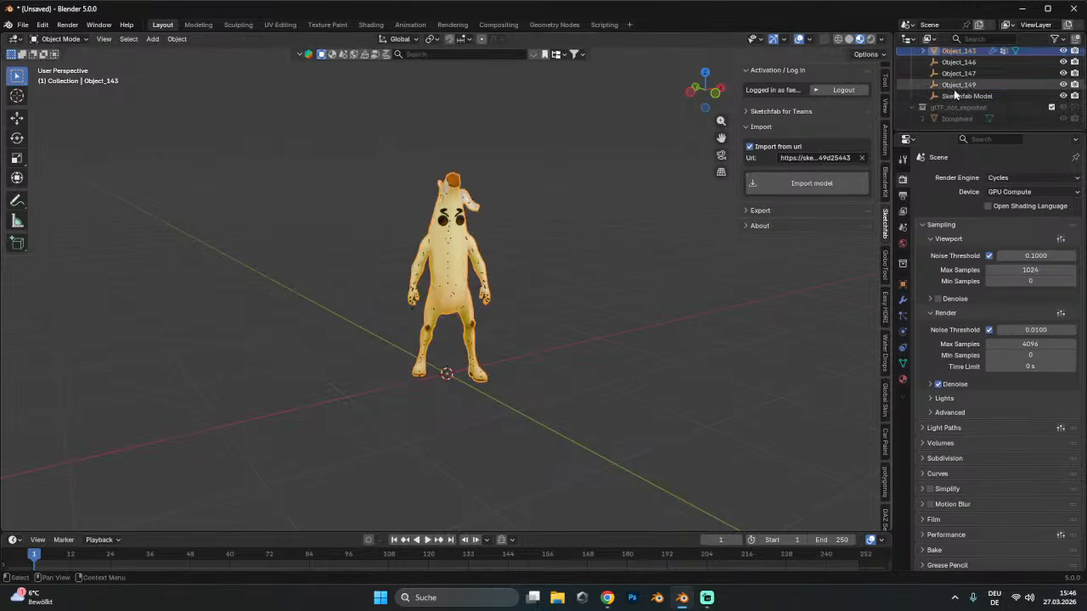
left_click(958, 84)
scroll(955, 94, "up", 10)
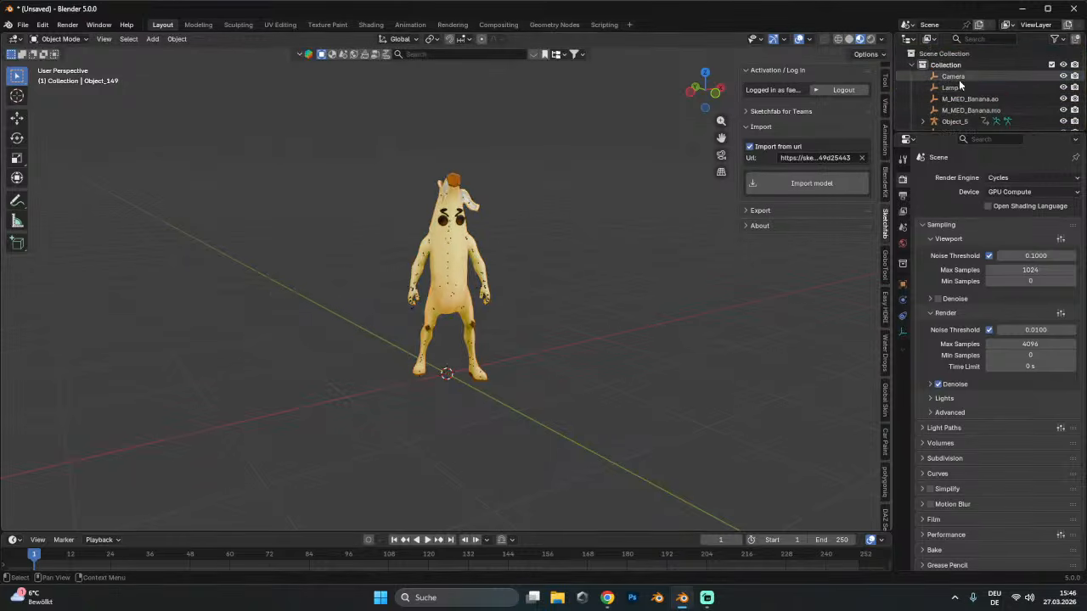
left_click(957, 122)
scroll(960, 125, "down", 2)
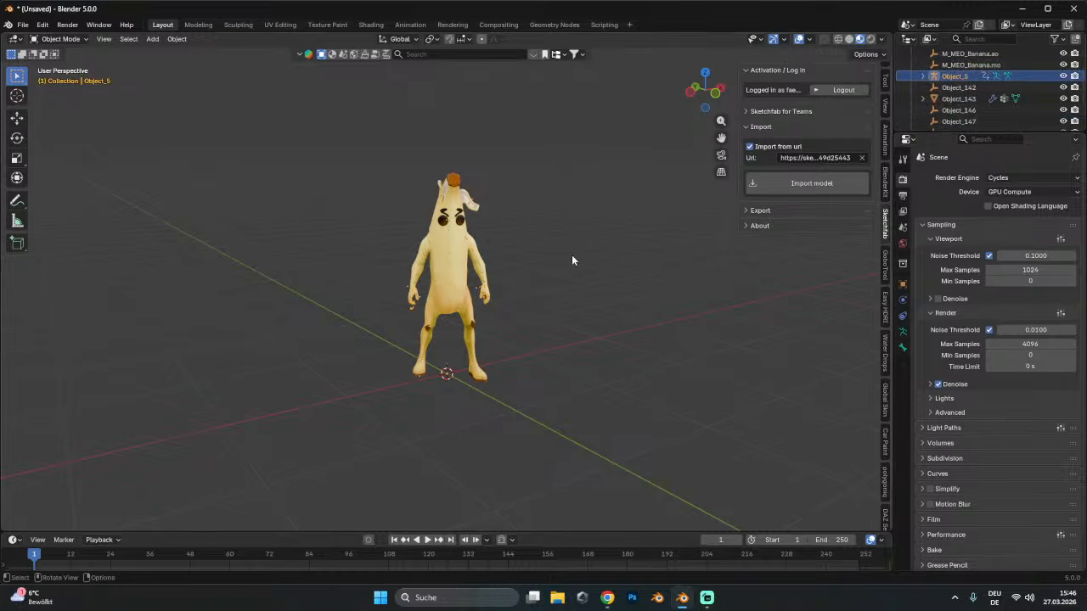
- Separate all of the banana mesh's geometry into a new object by selection in Edit Mode, returning to Object Mode
left_click(465, 291)
key("Tab")
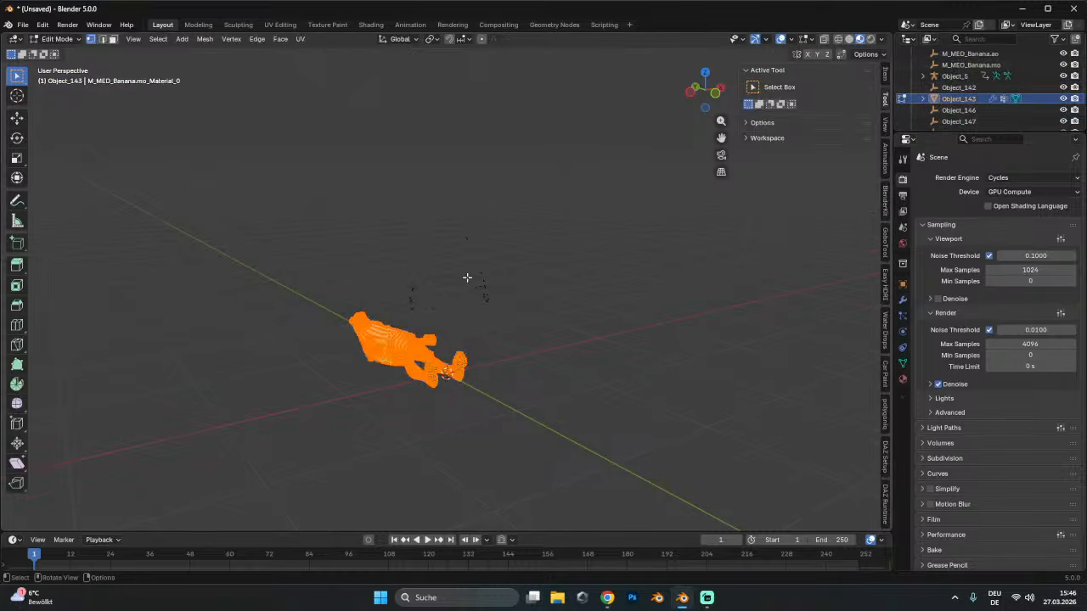
middle_click_drag(466, 274, 410, 408)
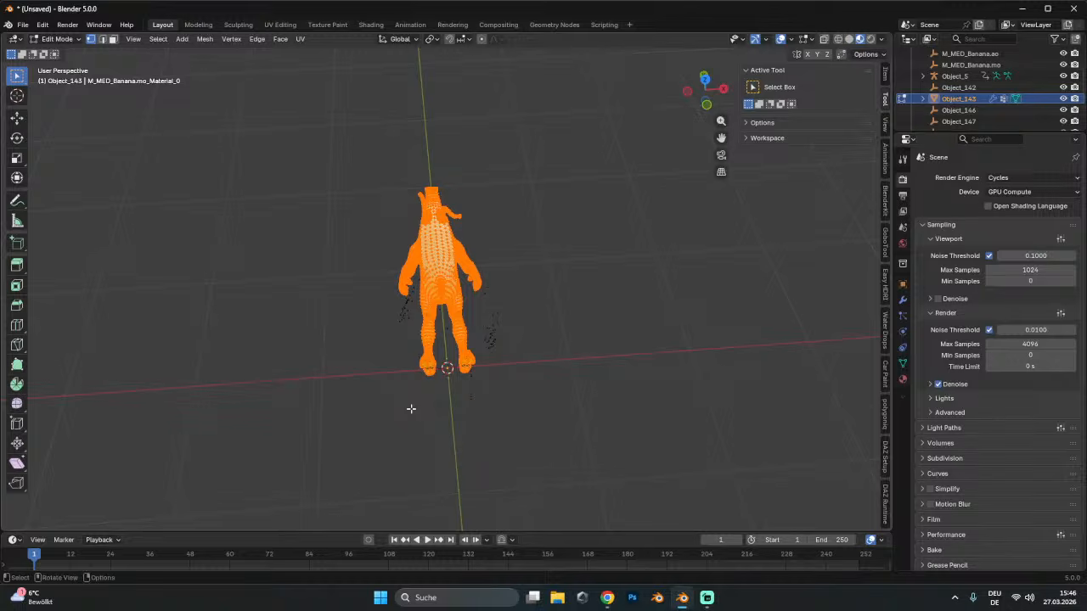
key("p")
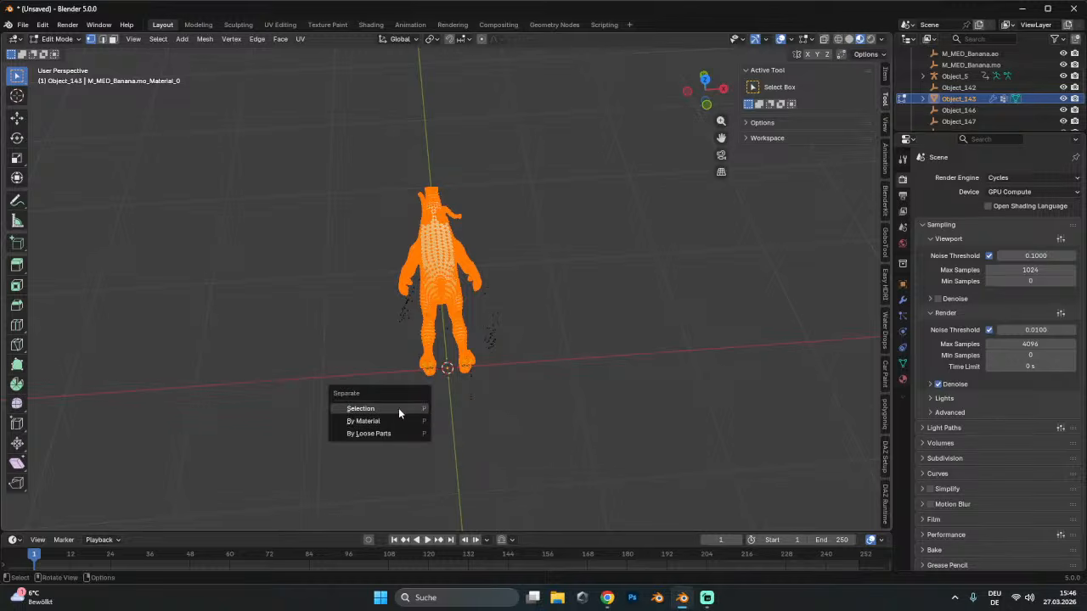
left_click(399, 407)
key("Tab")
- Try moving the separated mesh Object_143.001, cancelling the moves, and check the geometry left in Object_143 in Edit Mode
middle_click_drag(566, 313, 601, 208)
key("g")
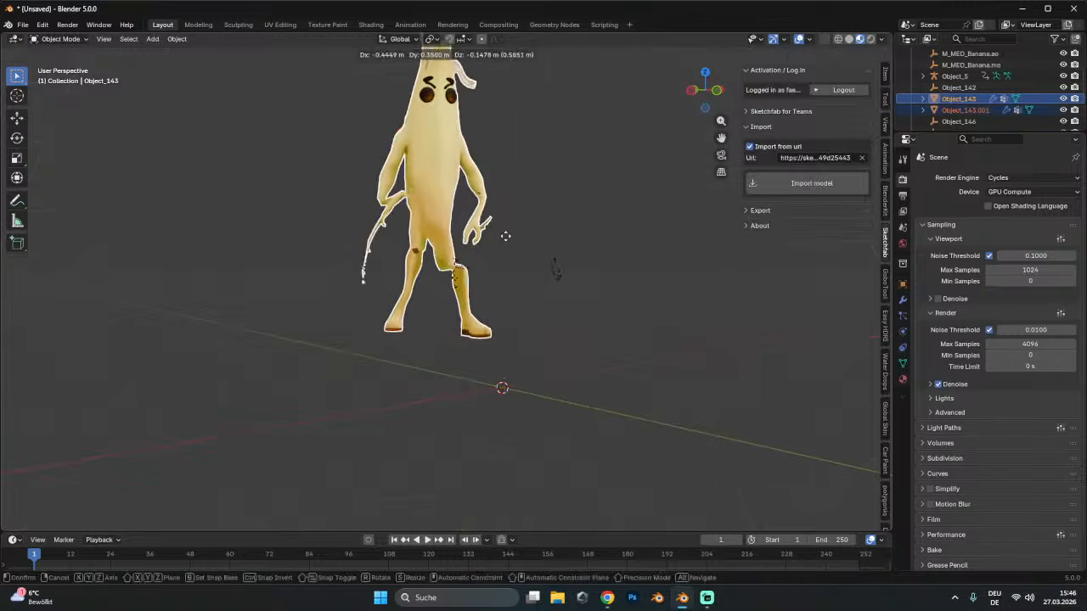
key("Escape")
left_click(964, 109)
key("g")
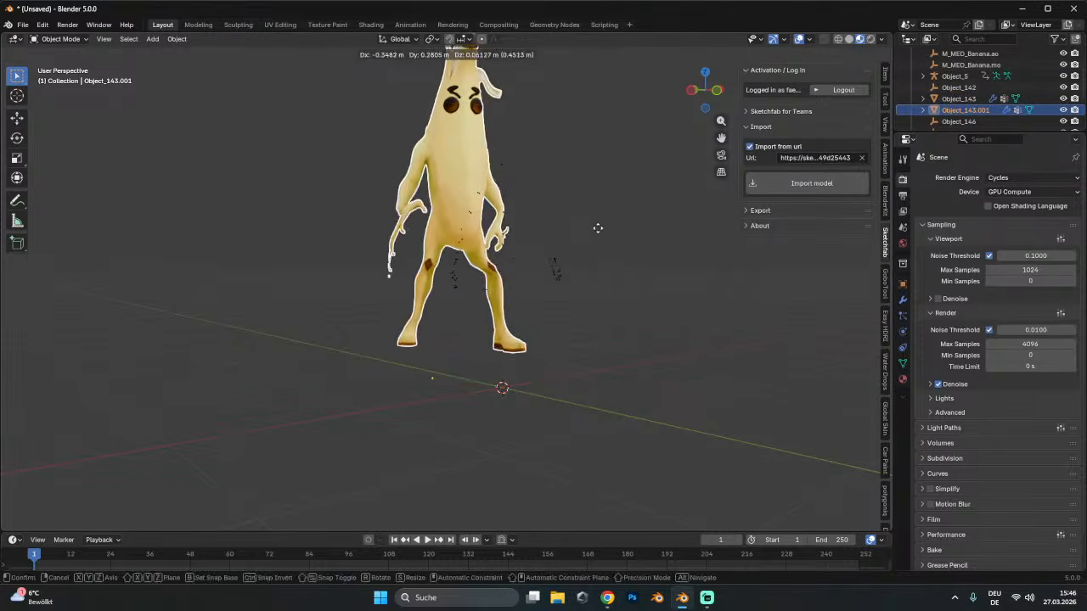
key("Escape")
left_click(957, 99)
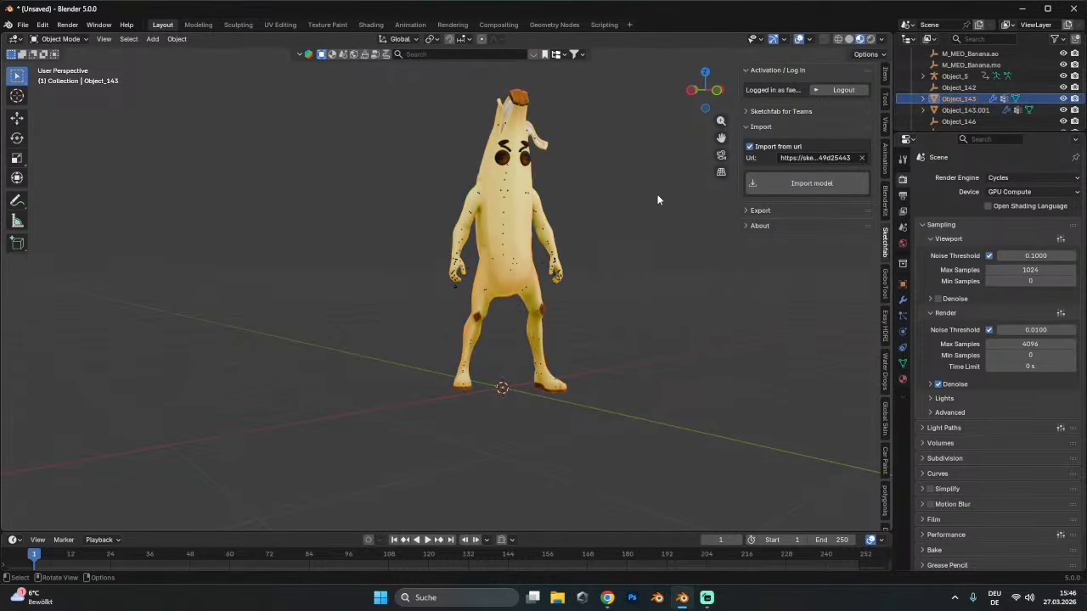
key("Tab")
key("Tab")
scroll(535, 240, "down", 2)
- Apply Clear and Keep Transformation to the parent of Object_143.001 and try moving the mesh
left_click(964, 110)
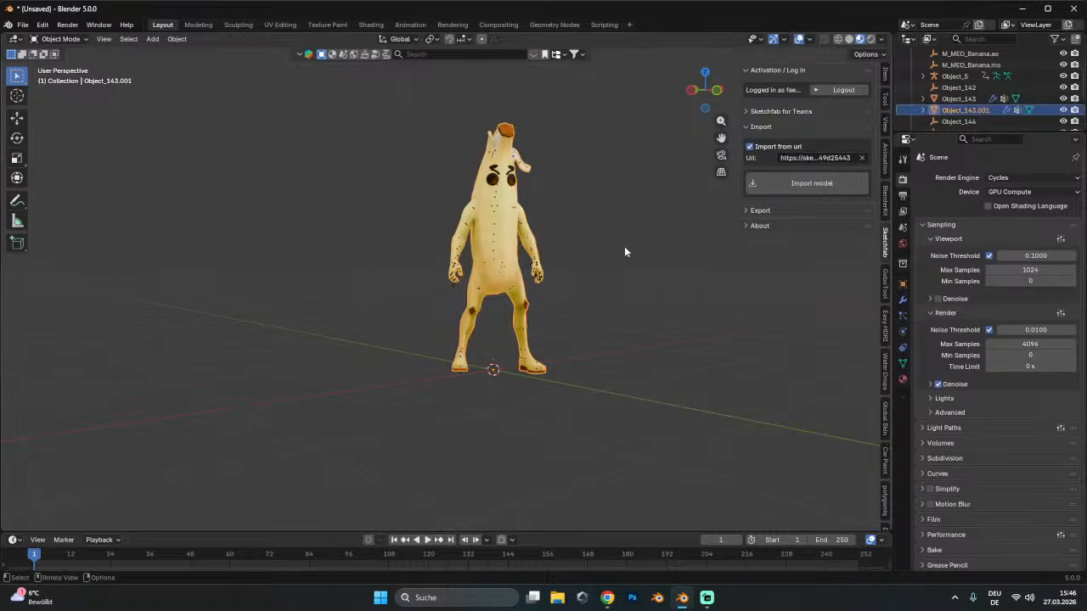
mouse_move(551, 258)
middle_mouse_down()
mouse_move(548, 274)
mouse_move(555, 258)
middle_mouse_up()
key("alt+p")
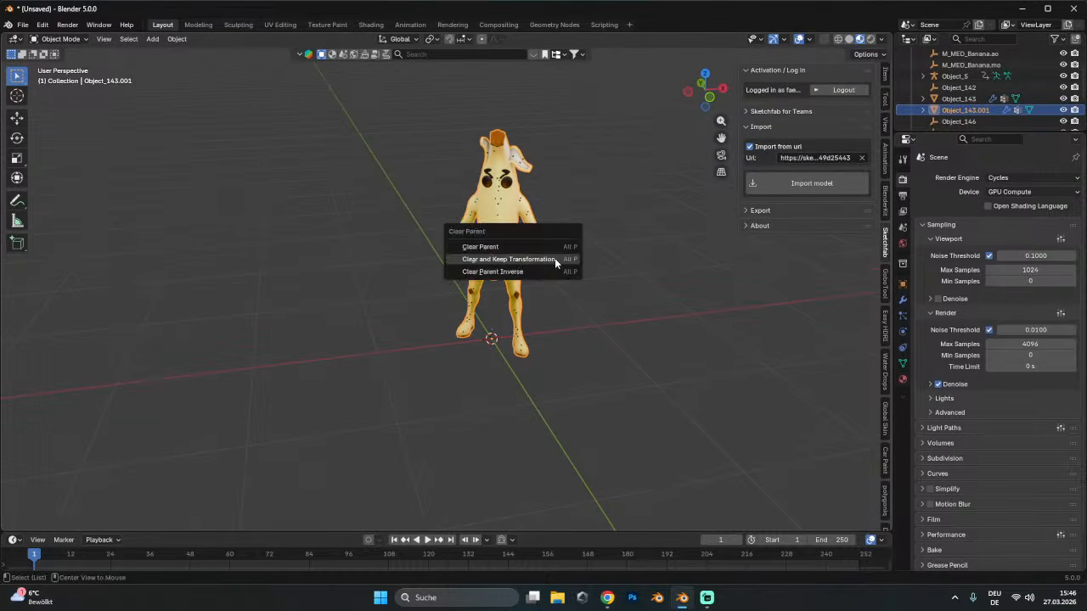
left_click(554, 258)
key("g")
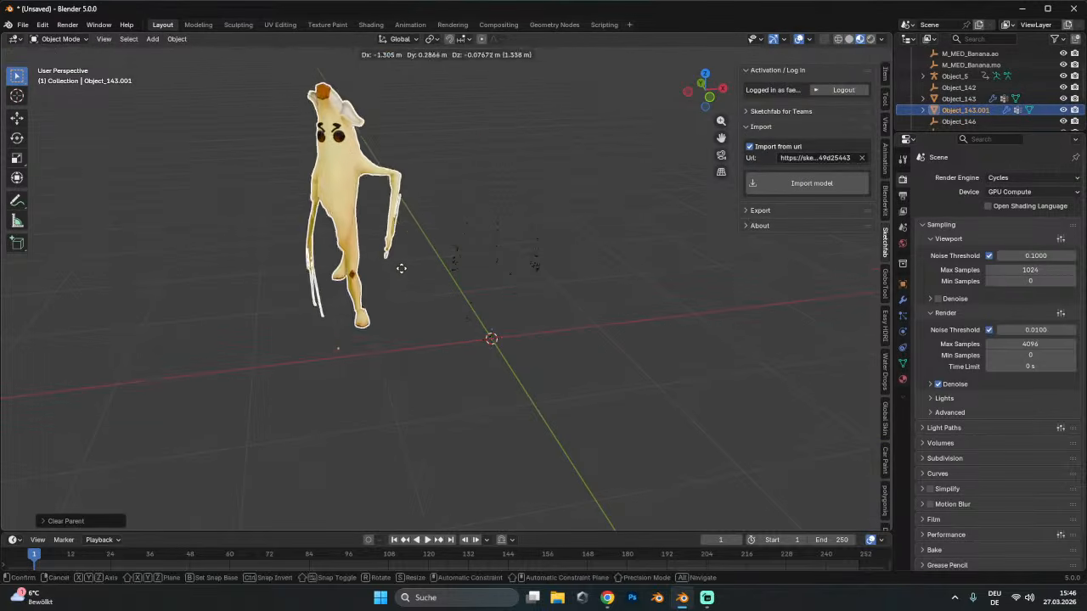
key("Escape")
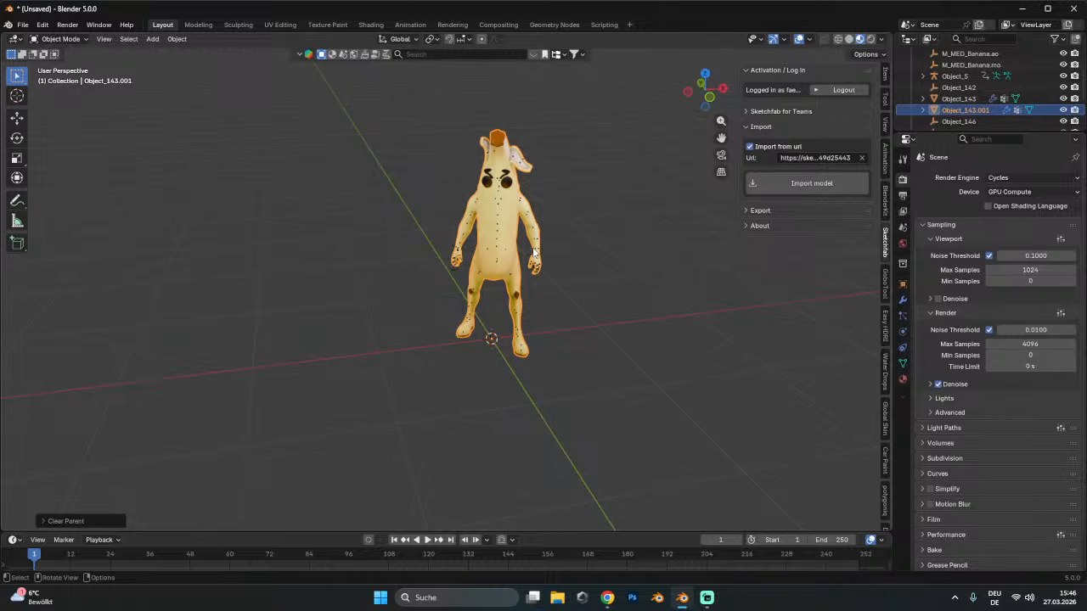
- Delete the empty Object_142 and the armature Object_5 from the scene collection
left_click(934, 99)
right_click(932, 98)
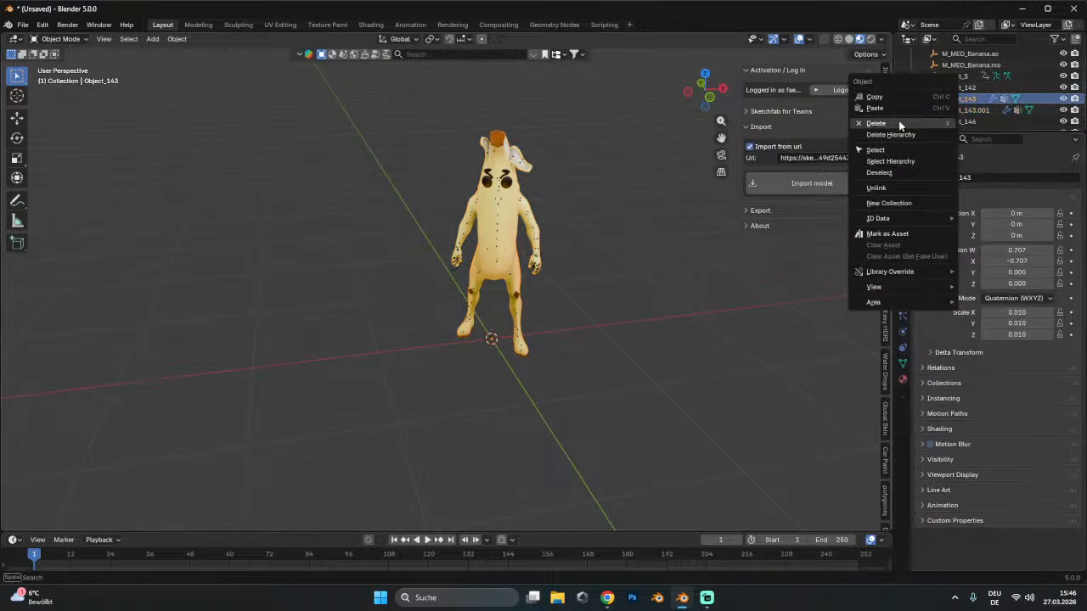
left_click(890, 160)
left_click(958, 86)
right_click(958, 86)
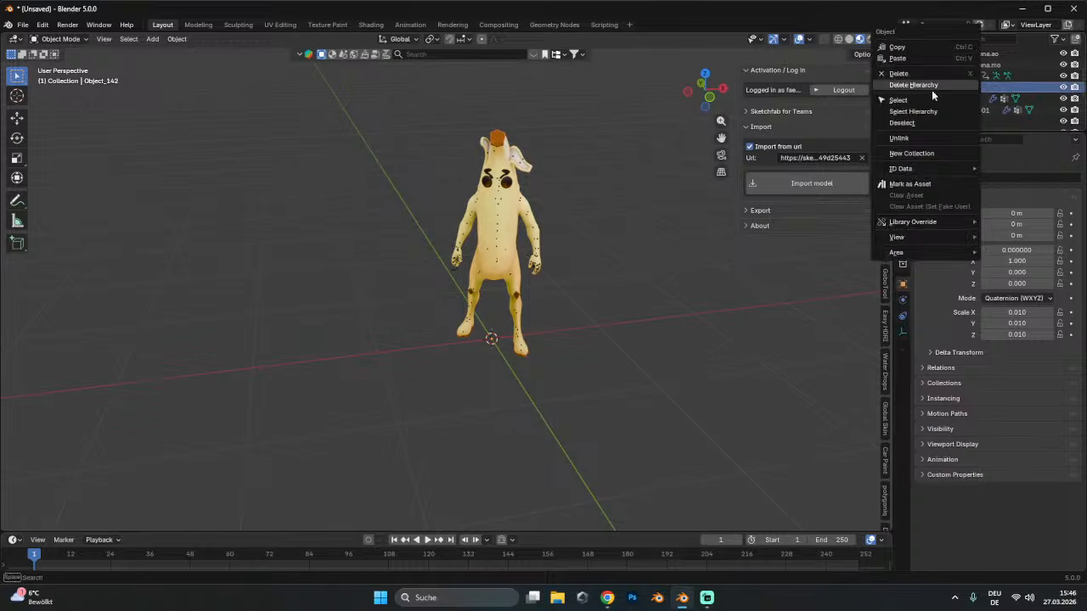
left_click(932, 86)
left_click(956, 79)
right_click(946, 84)
left_click(948, 74)
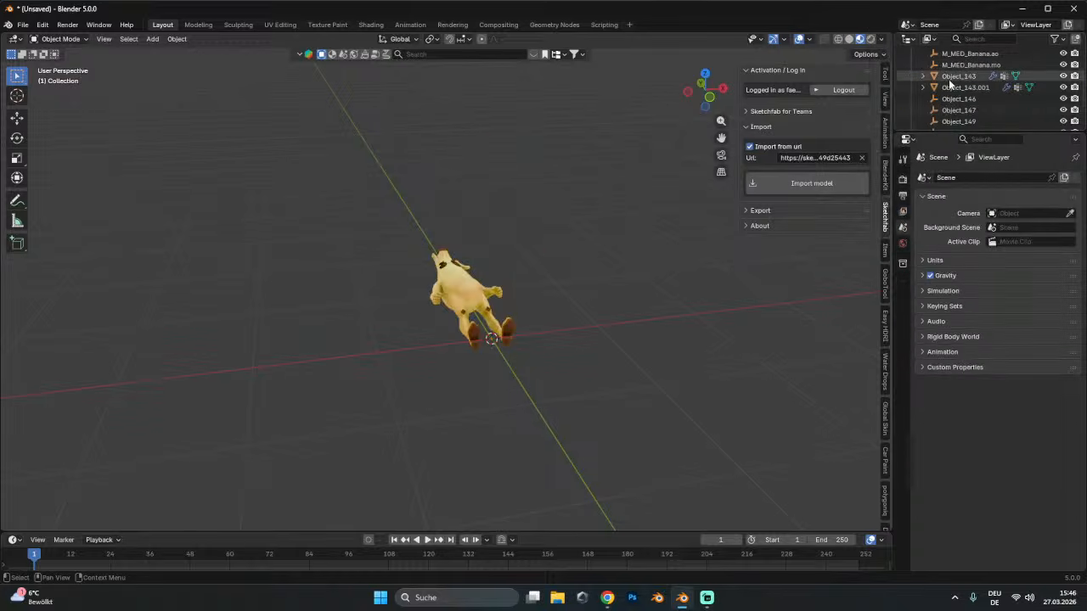
- Delete the Camera, Lamp, M_MED_Banana.ao and M_MED_Banana.mo empties from the collection
scroll(951, 79, "up", 3)
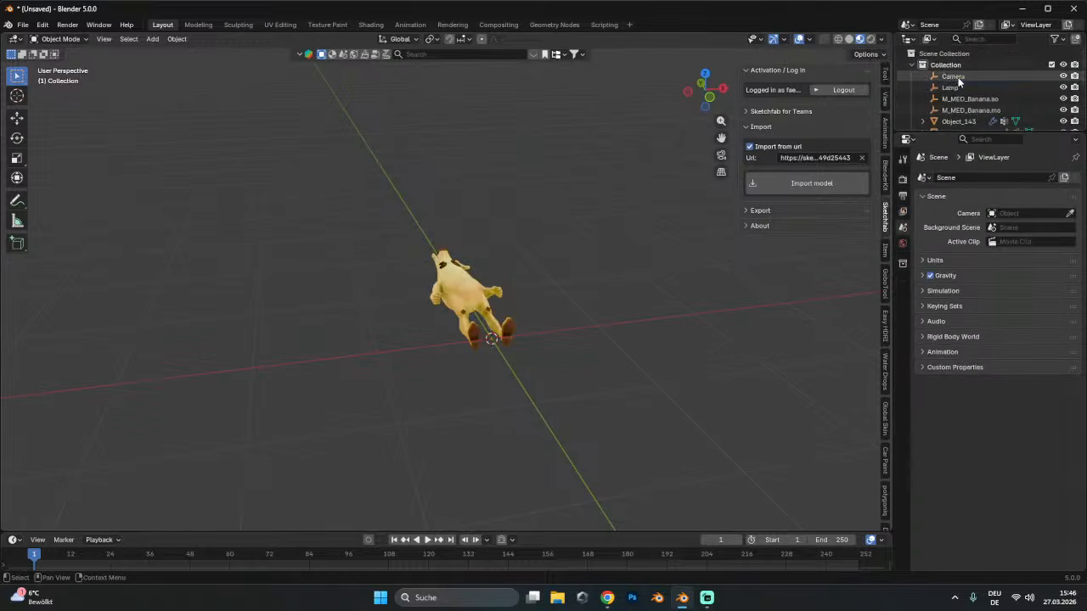
right_click(959, 82)
left_click(960, 81)
right_click(960, 81)
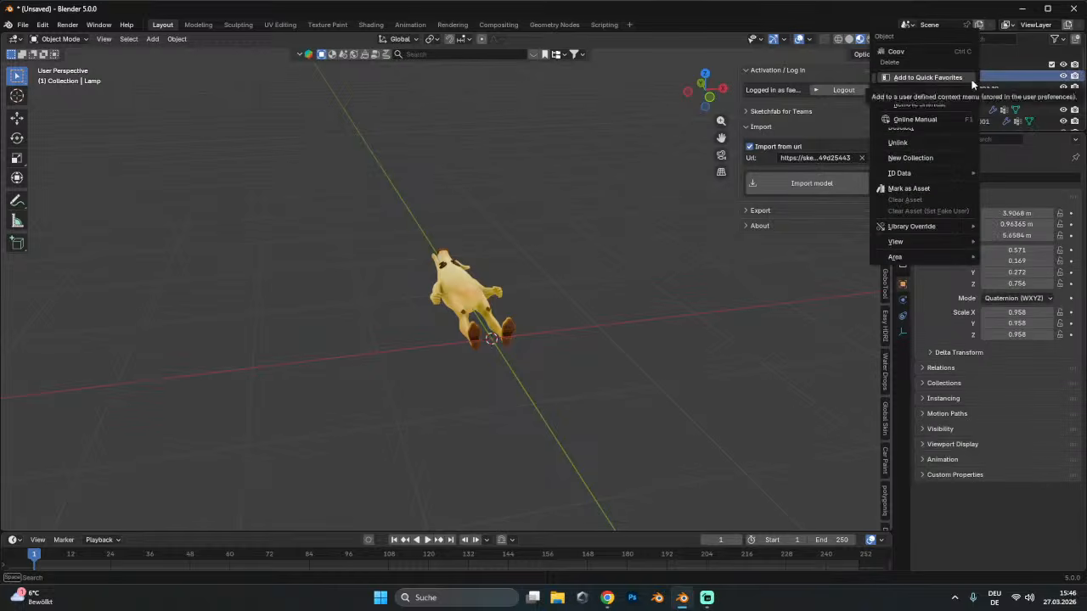
left_click(972, 81)
right_click(991, 73)
left_click(973, 80)
right_click(974, 79)
left_click(975, 79)
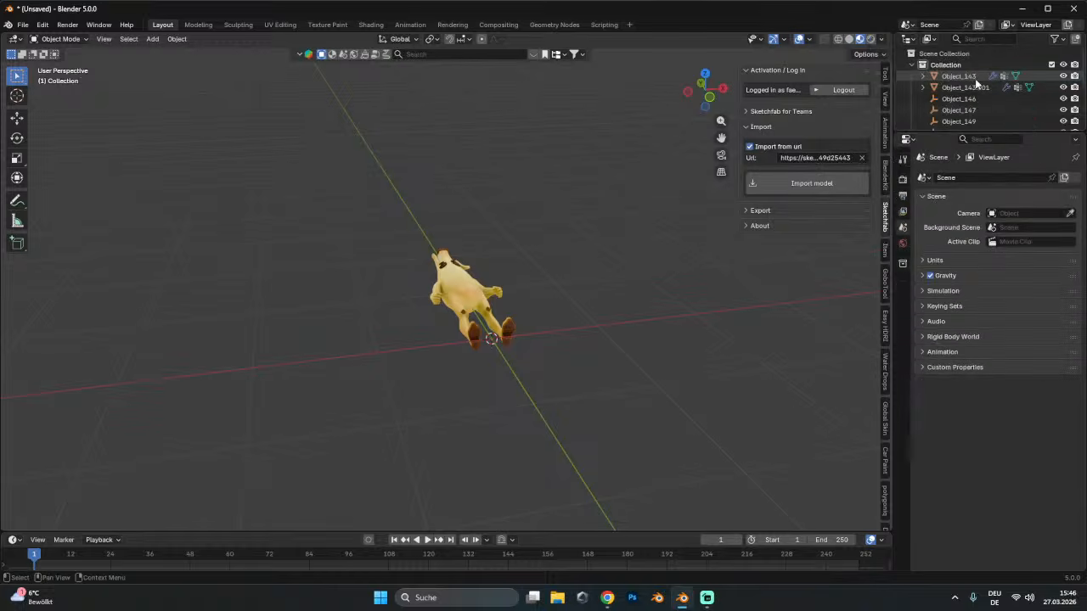
- Delete the leftover original mesh object Object_143, keeping the separated Object_143.001
right_click(975, 78)
left_click(974, 79)
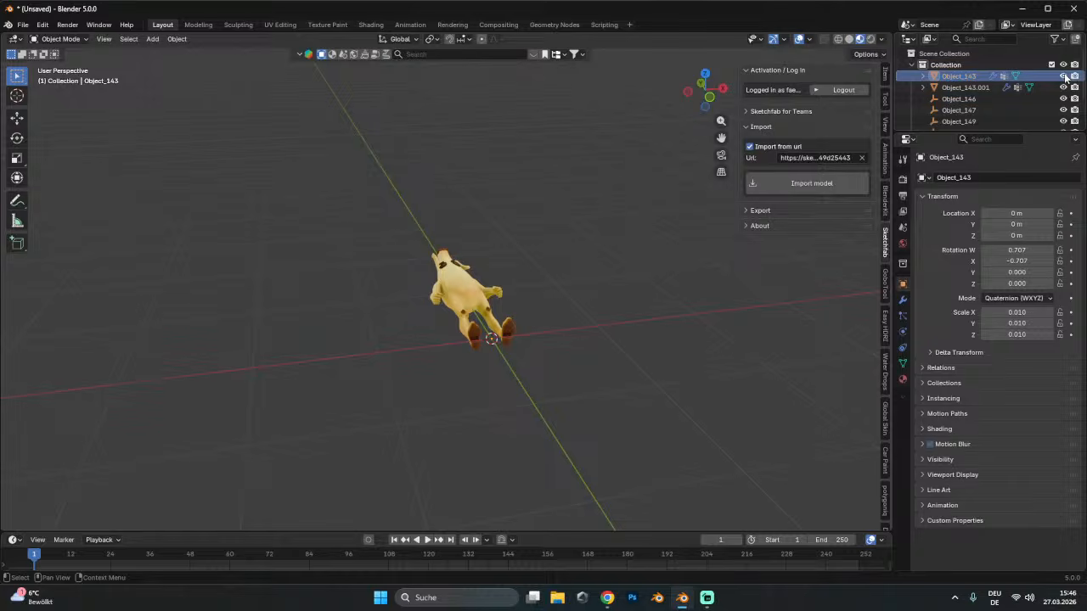
right_click(959, 87)
left_click(957, 86)
left_click(1056, 78)
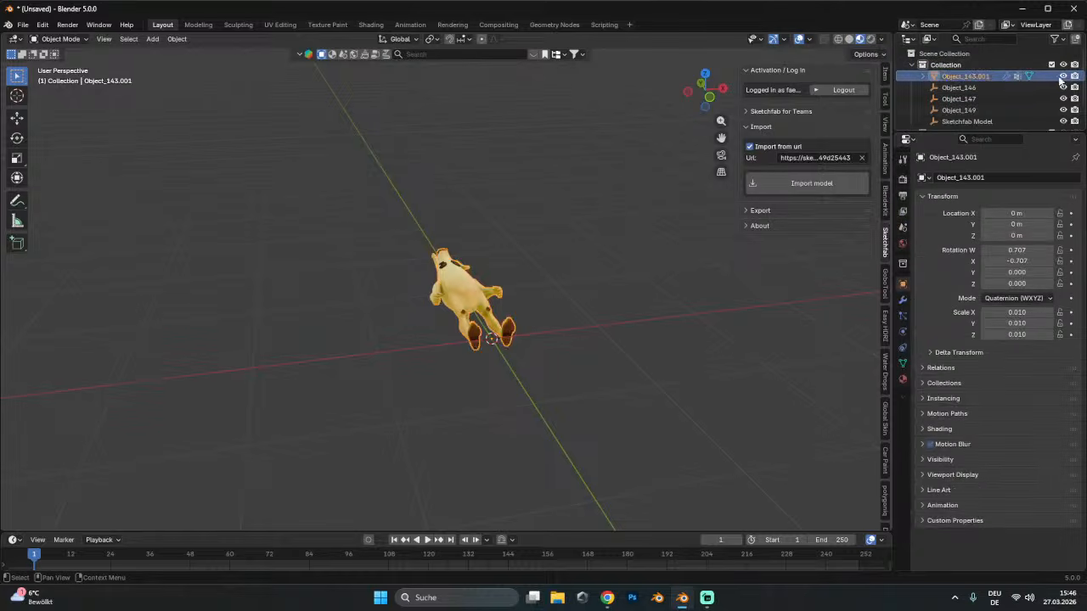
- Rename Object_143.001 as "Main character"
double_click(957, 76)
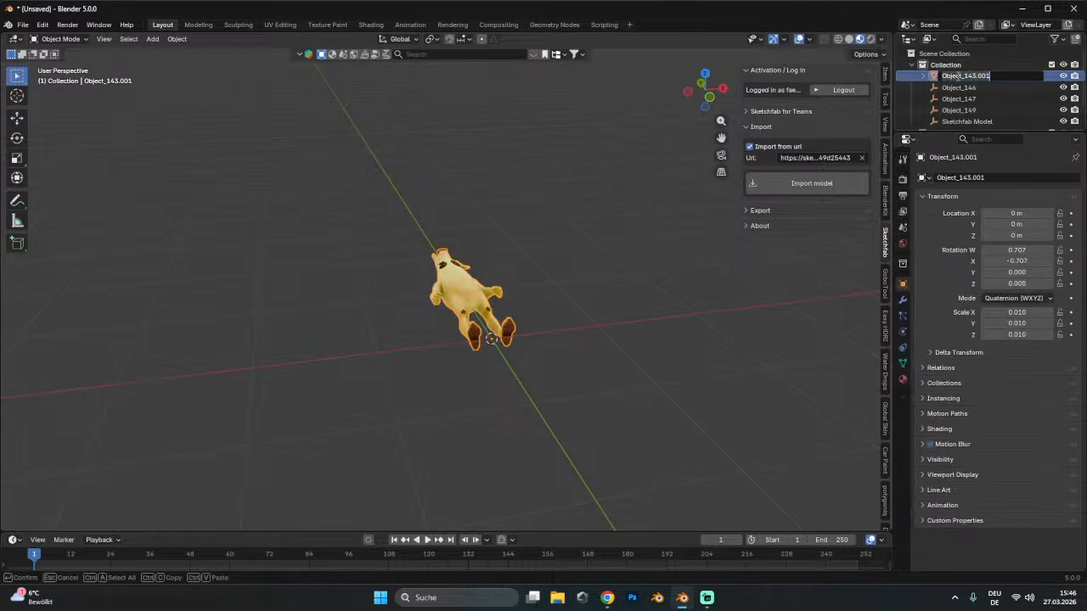
type("Main character")
key("Return")
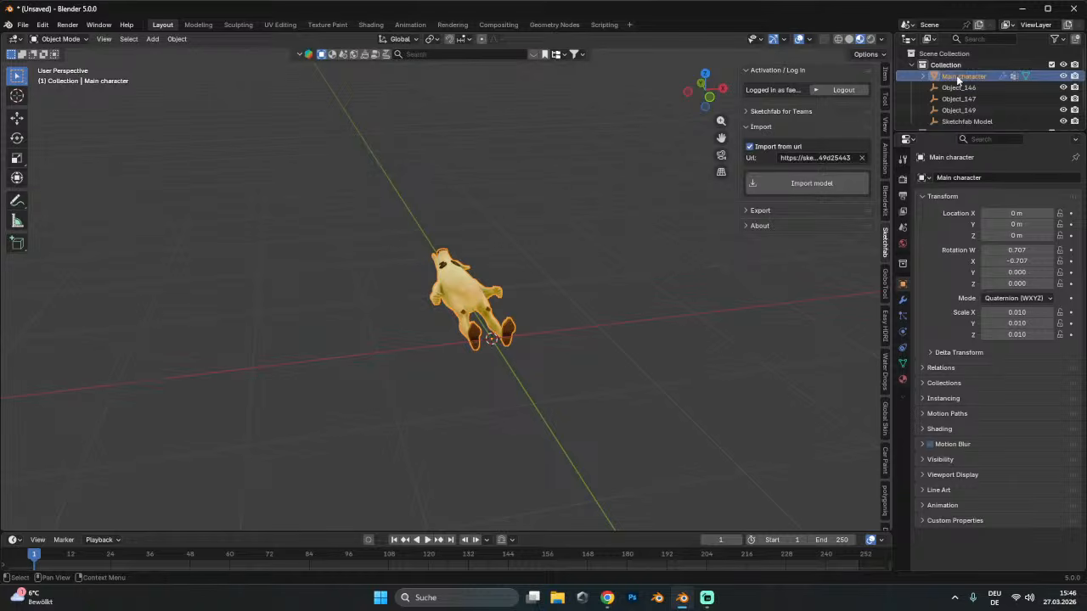
- Delete the remaining empties Object_146, Object_147, Object_149 and Sketchfab Model from the collection
left_click(957, 87)
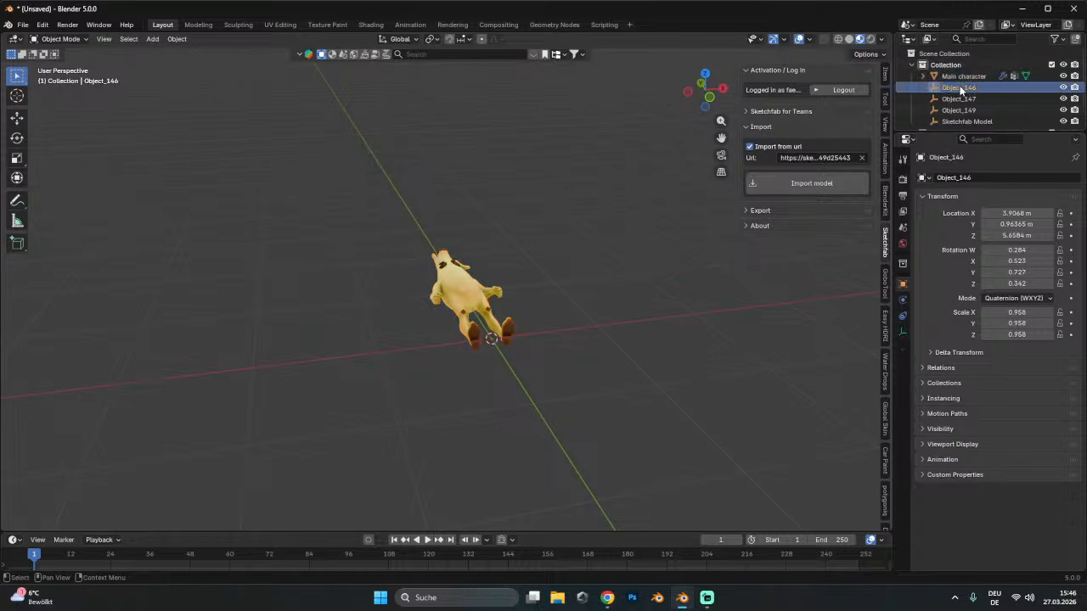
right_click(959, 89)
left_click(961, 87)
right_click(962, 88)
left_click(961, 87)
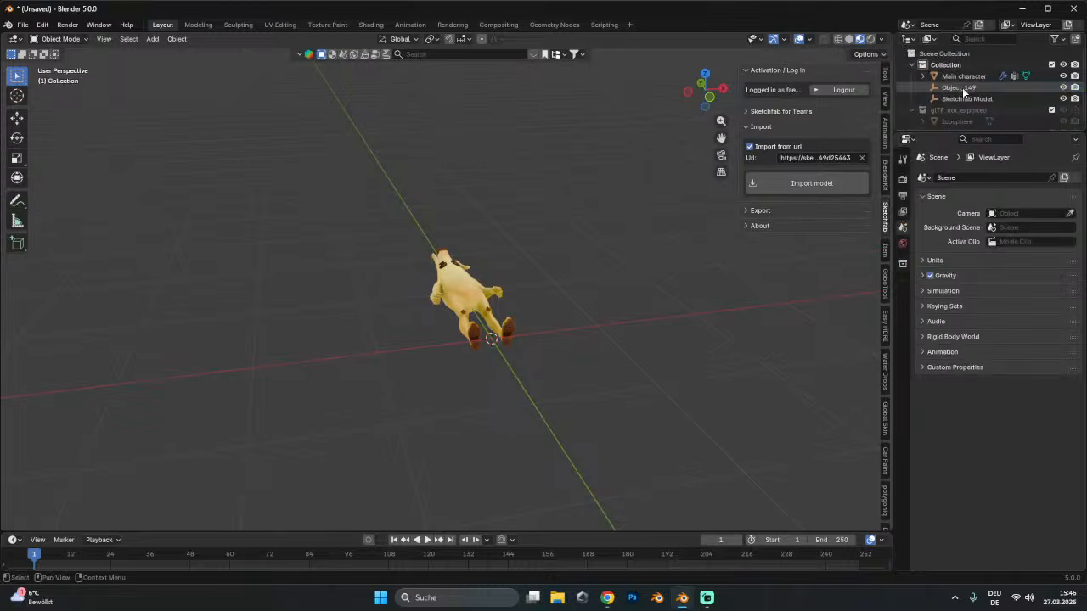
right_click(962, 87)
left_click(961, 87)
right_click(962, 88)
left_click(962, 87)
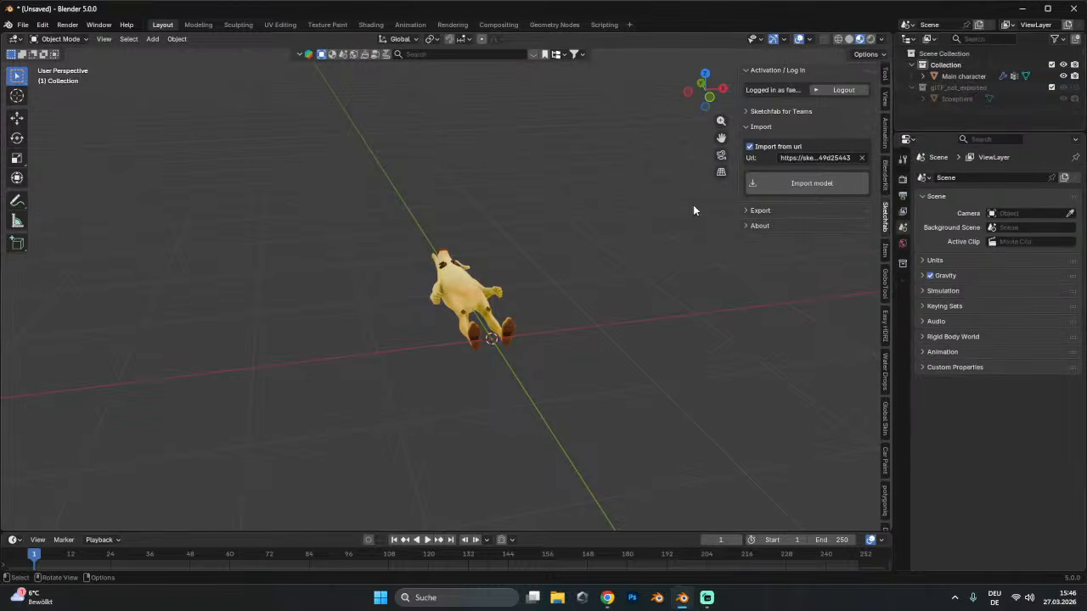
- Rotate the Main character mesh 90° around the global X axis so it stands upright
left_click(499, 304)
key("r")
key("x")
key("9")
key("0")
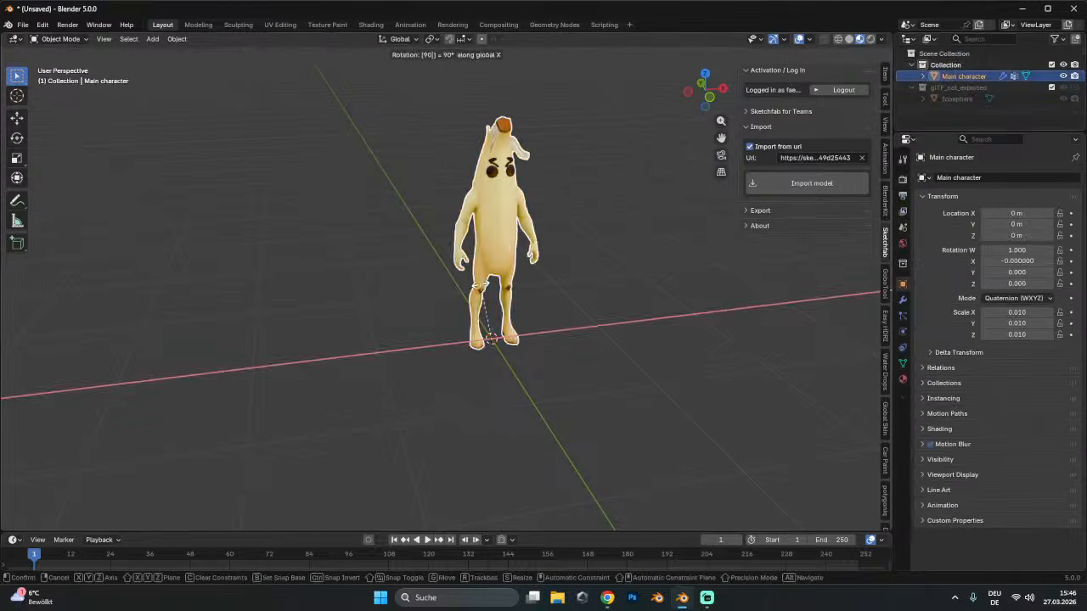
key("Return")
scroll(504, 248, "up", 2)
mouse_move(504, 248)
middle_mouse_down()
mouse_move(628, 277)
mouse_move(567, 271)
middle_mouse_up()
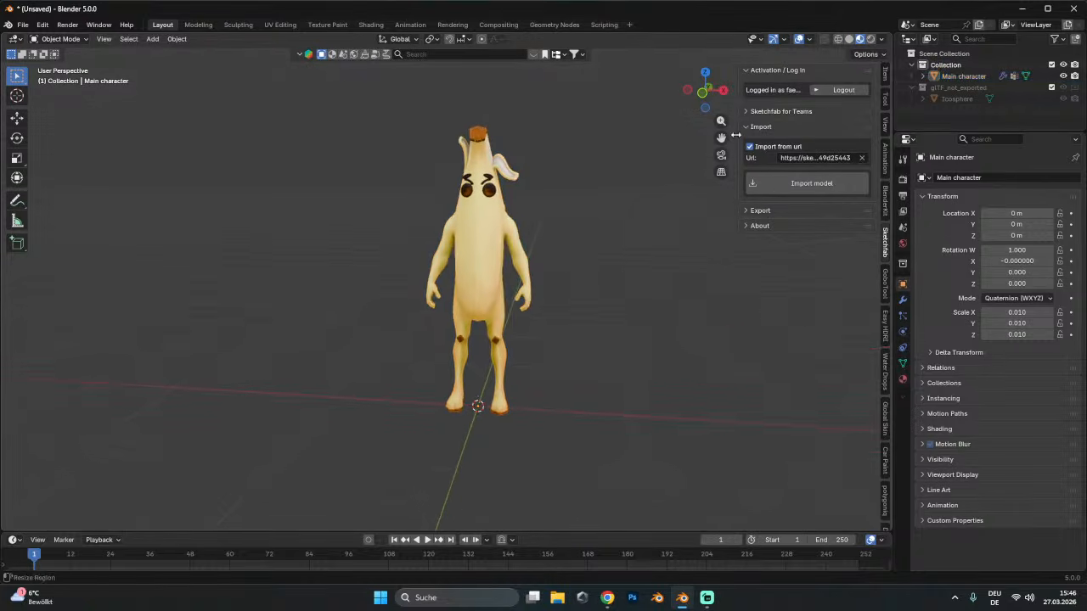
- Collapse the viewport sidebar and enlarge the timeline area to make room for another editor
left_click_drag(735, 136, 962, 158)
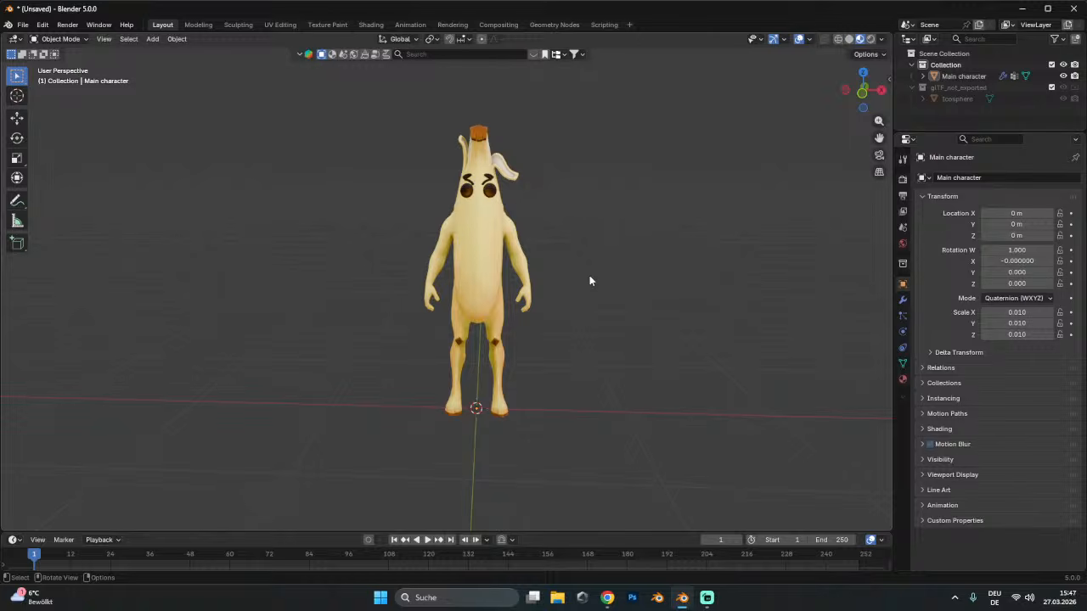
left_click(498, 266)
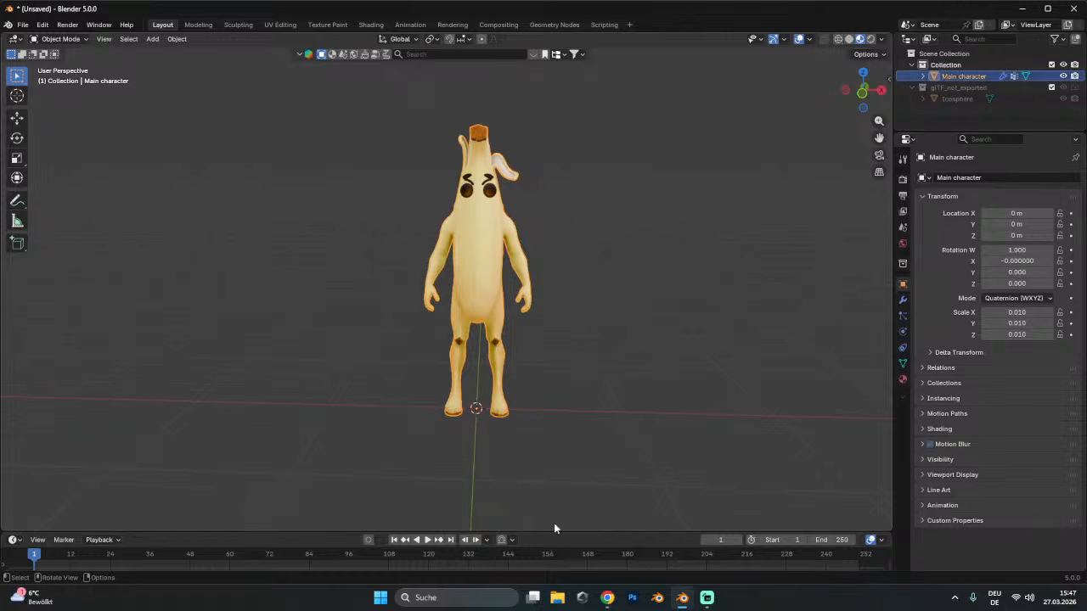
left_click_drag(558, 533, 594, 371)
scroll(540, 142, "down", 2)
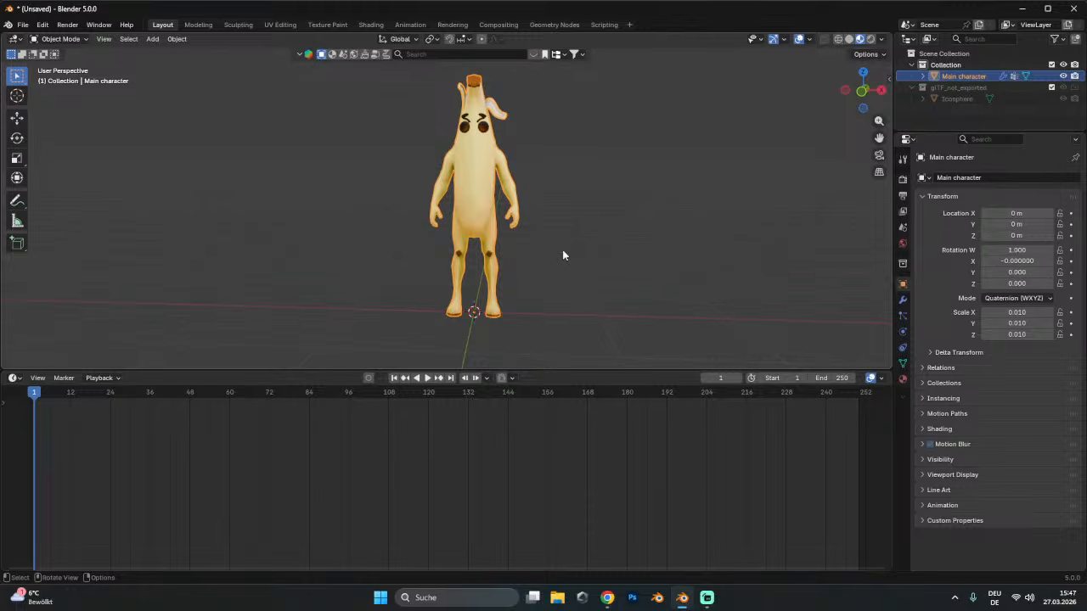
- Add a cube, scale it to about 0.3 and place it beside the character at about X -1.58 m, Z 0.53 m
key("shift+a")
mouse_move(562, 266)
left_click(608, 276)
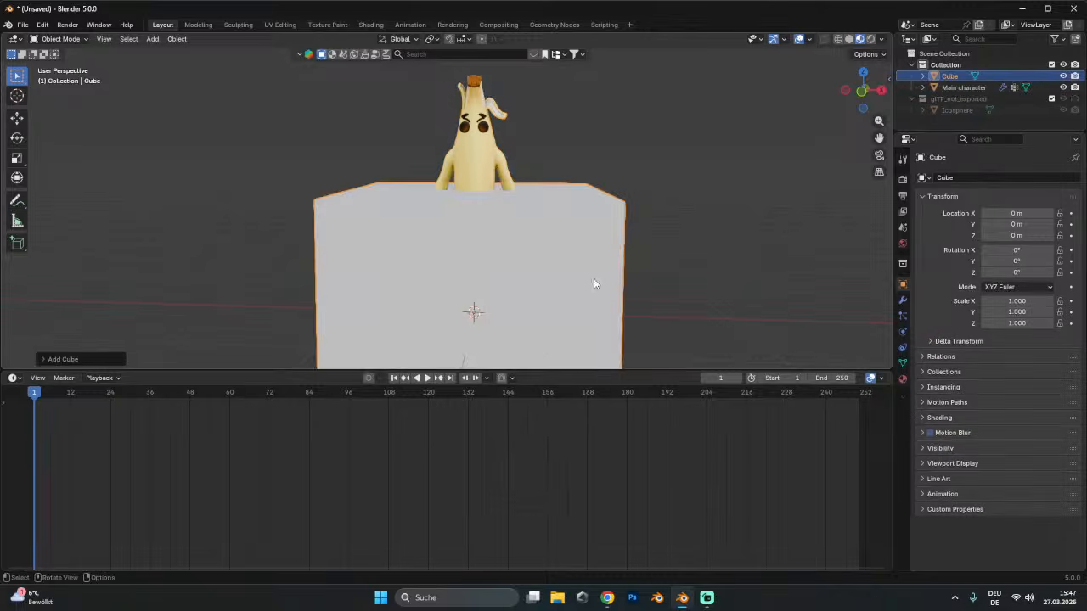
key("s")
key("g")
left_click(540, 178)
key("s")
left_click(365, 238)
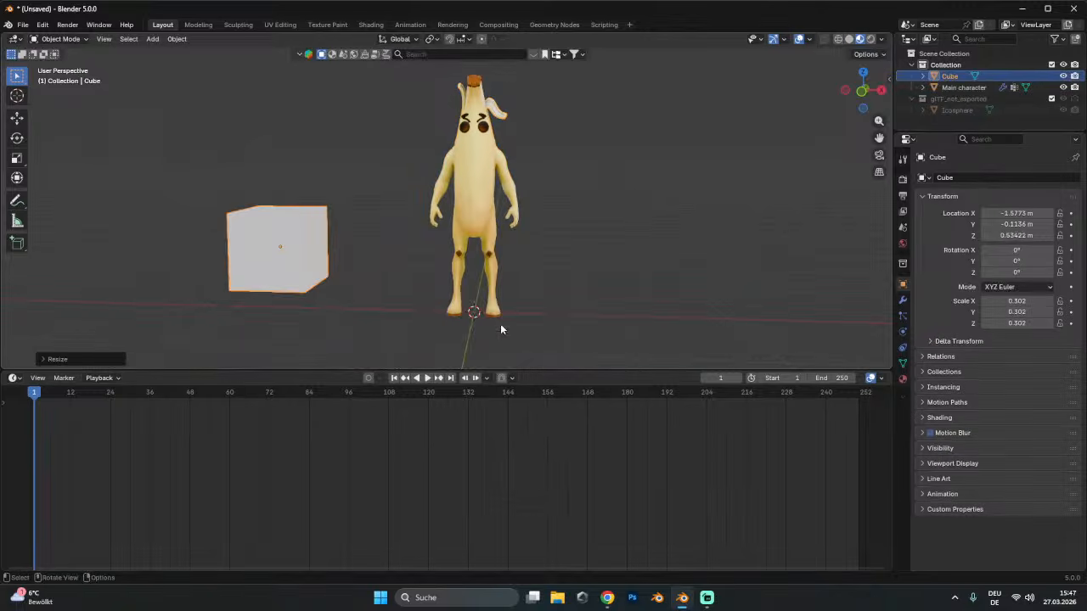
- Bevel all edges of the cube with 3 segments and an offset of about 0.137 m
middle_click_drag(500, 304, 520, 247)
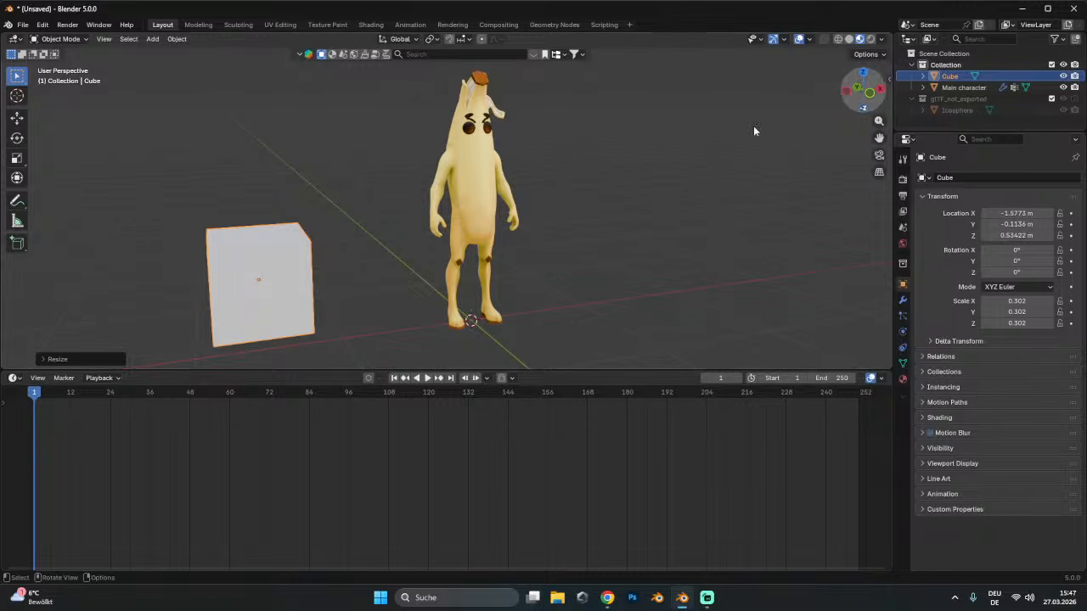
middle_click_drag(703, 183, 558, 201)
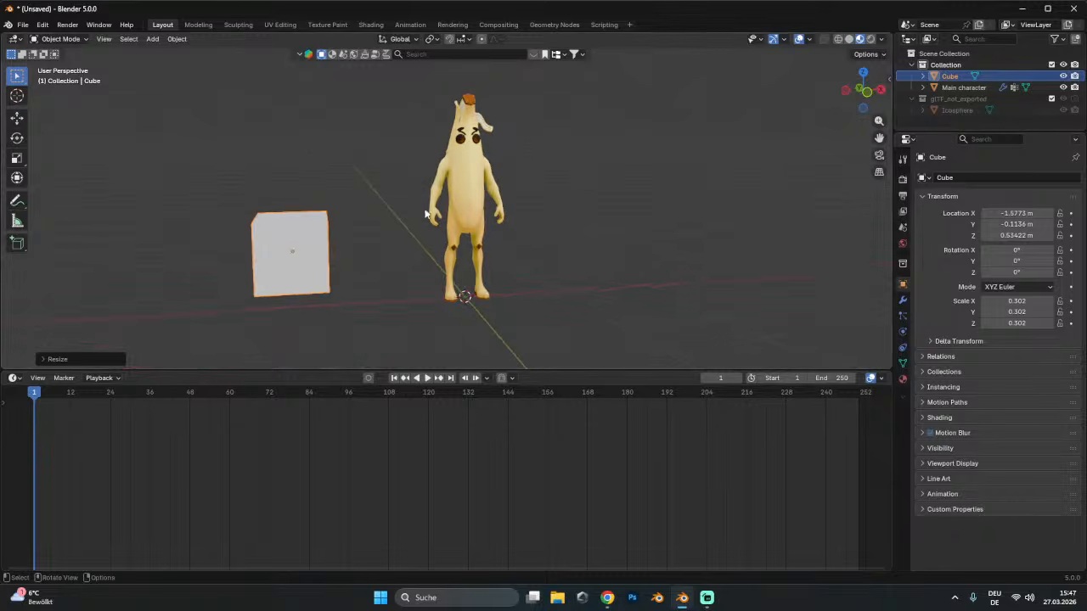
scroll(293, 243, "up", 2)
middle_click_drag(293, 243, 535, 191, "shift")
scroll(441, 214, "up", 2)
key("Tab")
mouse_move(477, 209)
middle_mouse_down()
mouse_move(453, 206)
mouse_move(465, 199)
middle_mouse_up()
key("ctrl+b")
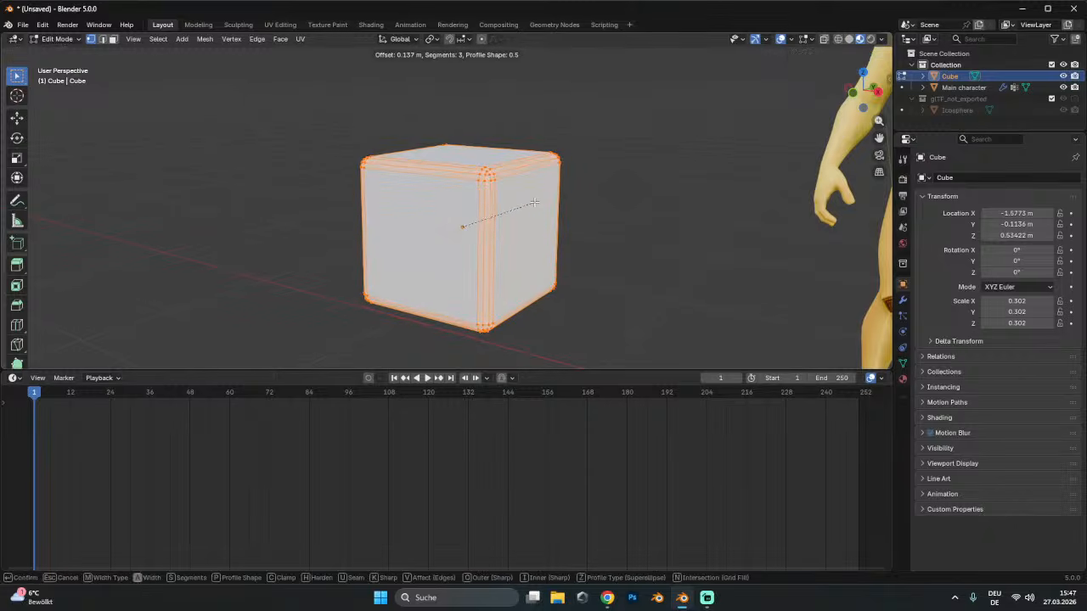
left_click(534, 201)
key("Tab")
- Apply smooth shading to the beveled cube
middle_click_drag(534, 201, 538, 187)
right_click(493, 189)
left_click(493, 188)
- Change the timeline area to the Shader Editor and create a new material for the cube
left_click(12, 377)
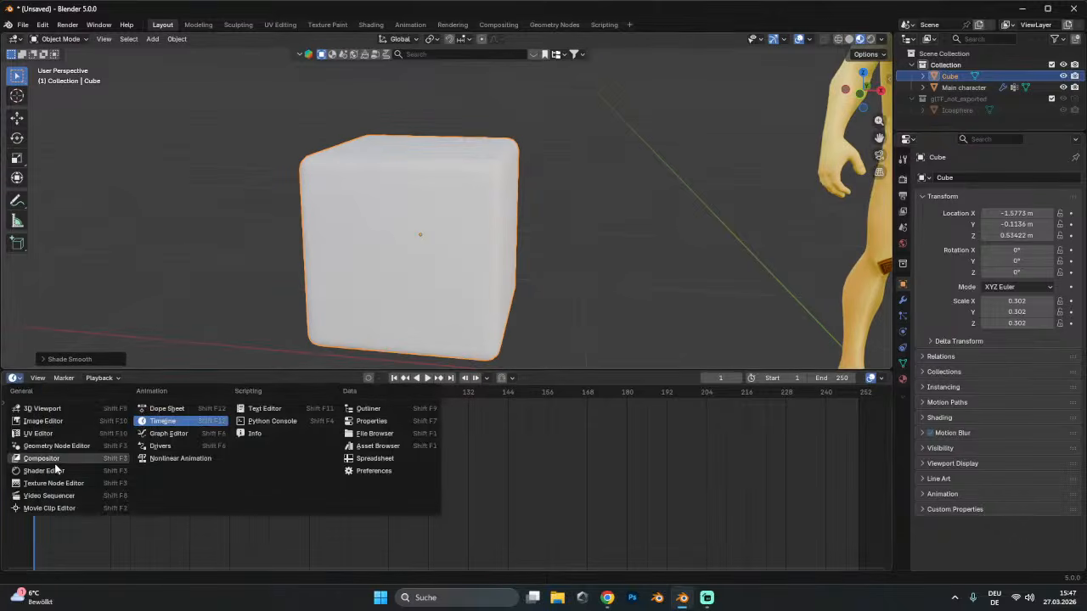
left_click(34, 480)
left_click(470, 378)
scroll(449, 467, "up", 5)
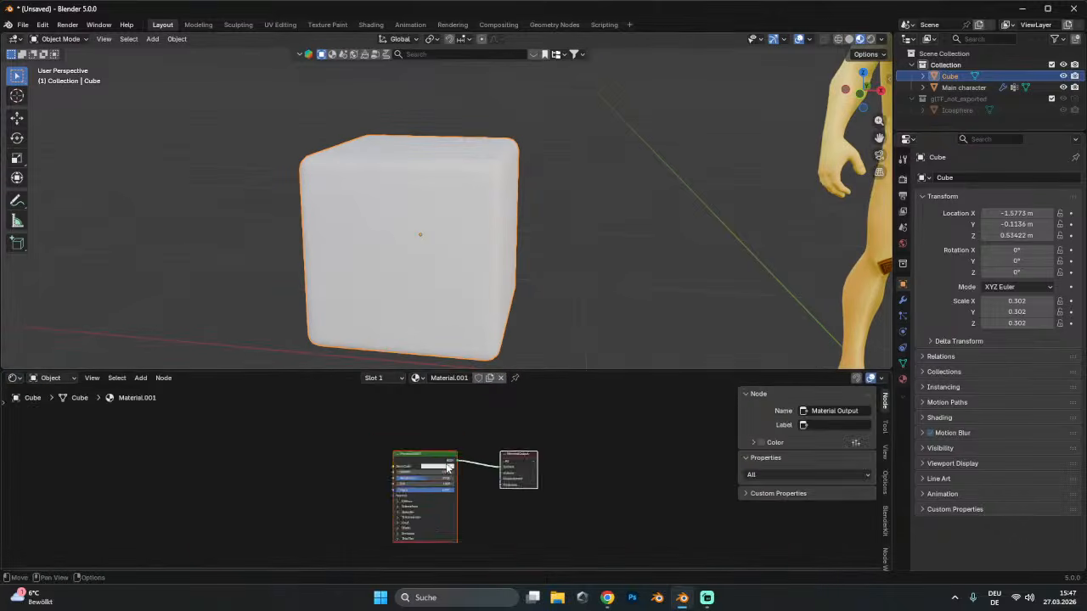
- Set the cube material's base color to bright cyan, #00F7FF
left_click(437, 456)
left_click(450, 304)
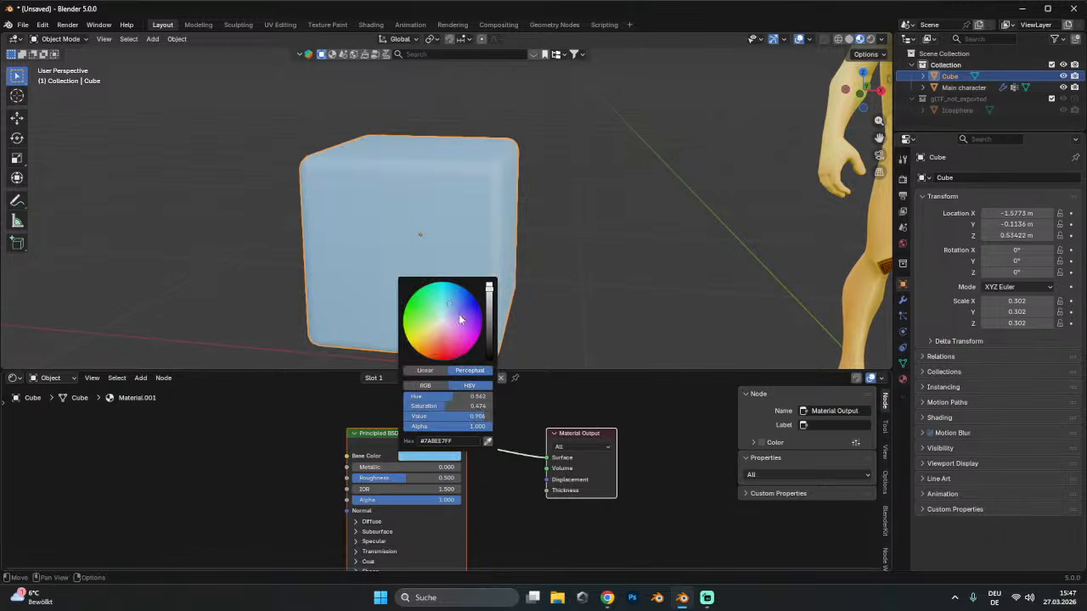
scroll(448, 303, "up", 2)
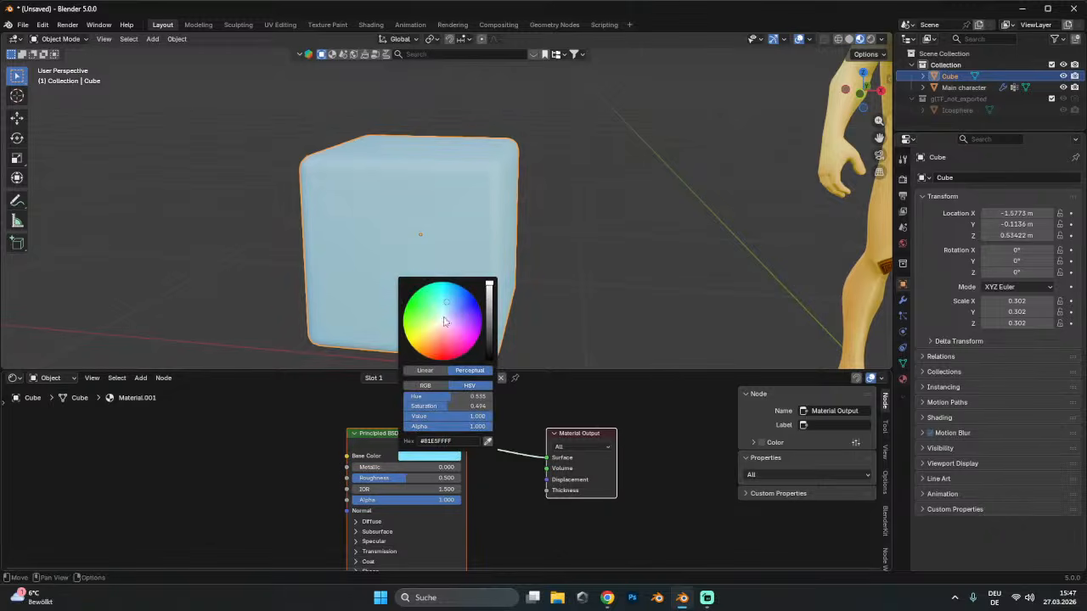
left_click_drag(448, 303, 446, 281)
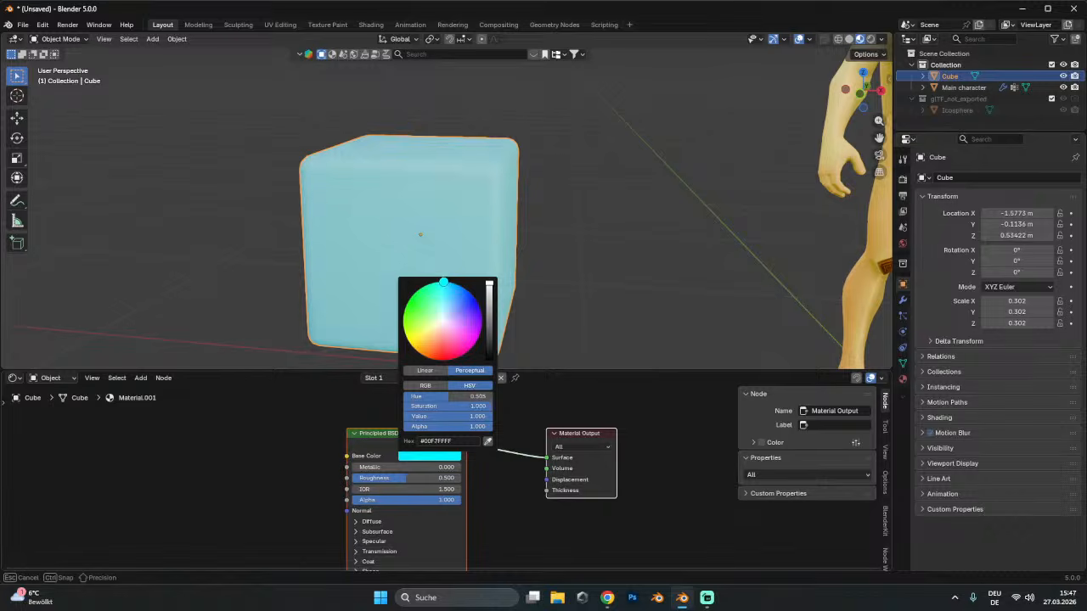
- Set the cube material's emission color to light blue #95D6E5 and its emission strength to 0.5
middle_click_drag(525, 236, 466, 211)
middle_click_drag(356, 509, 348, 449)
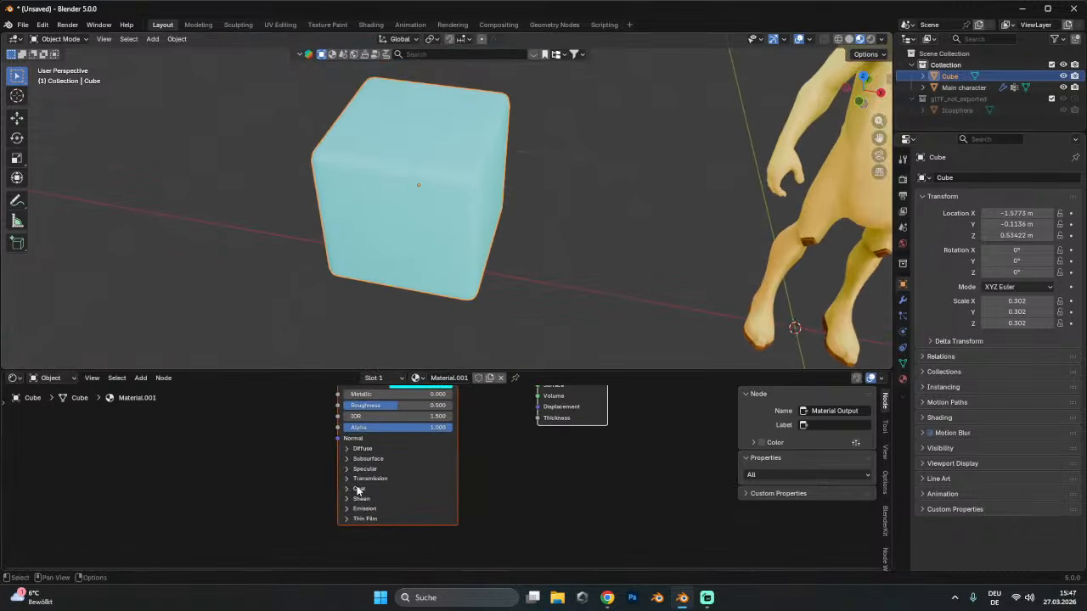
scroll(353, 519, "up", 2)
left_click(352, 519)
middle_click_drag(471, 516, 429, 496)
left_click(426, 494)
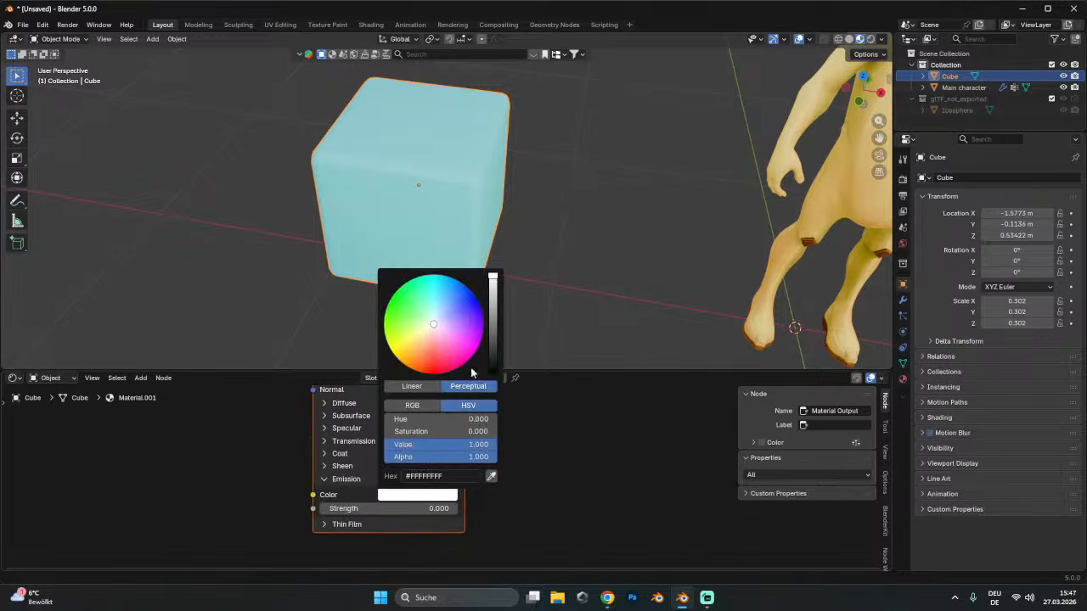
left_click(451, 312)
left_click(491, 290)
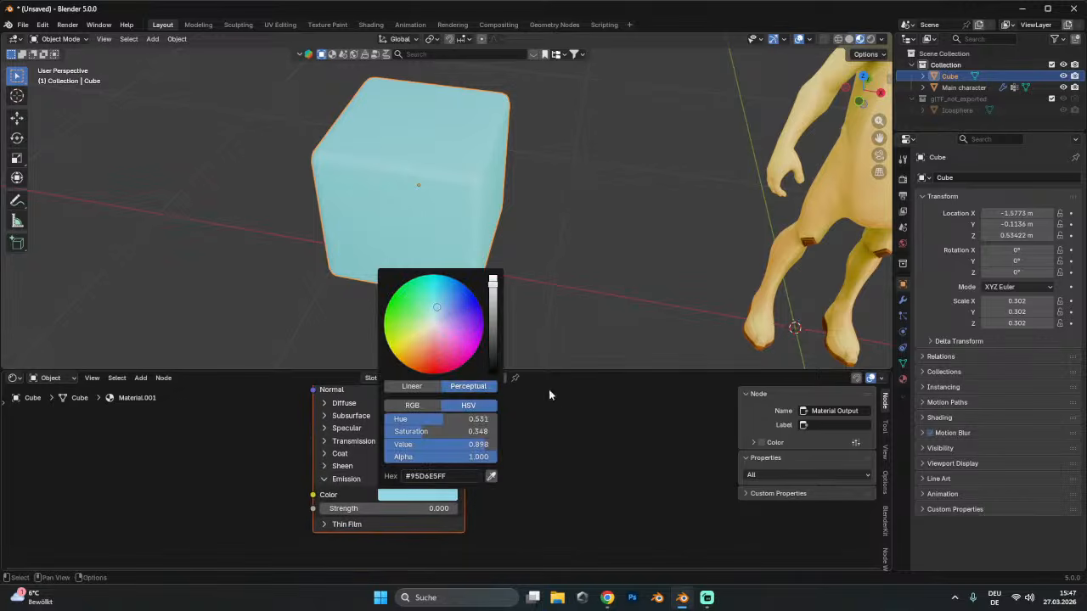
left_click(437, 508)
type("1")
key("Return")
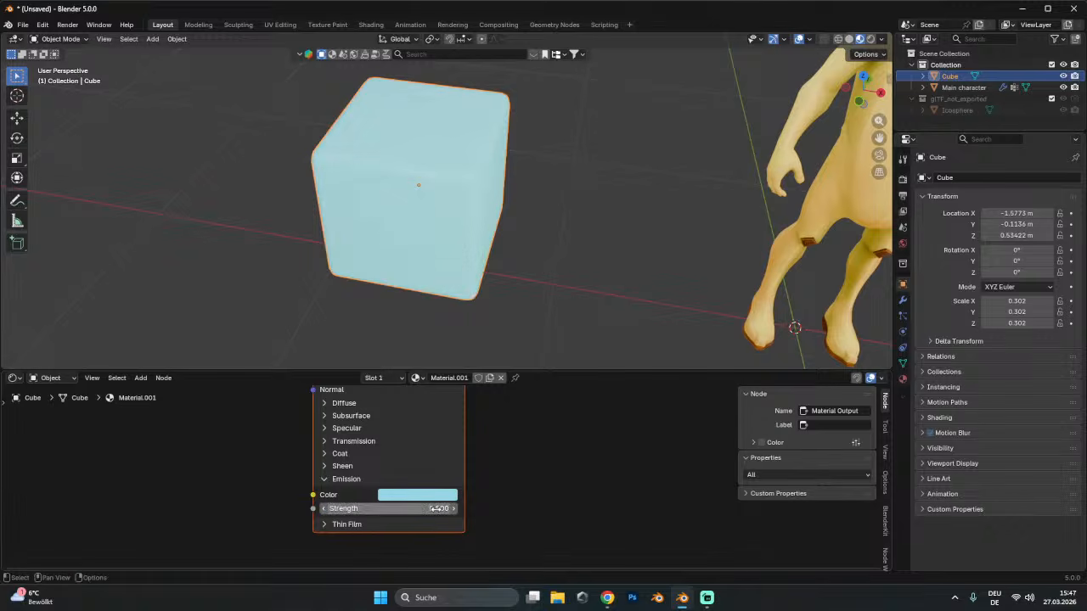
- Set the viewport compositor to Always and create a new compositing node tree for the scene
left_click(881, 40)
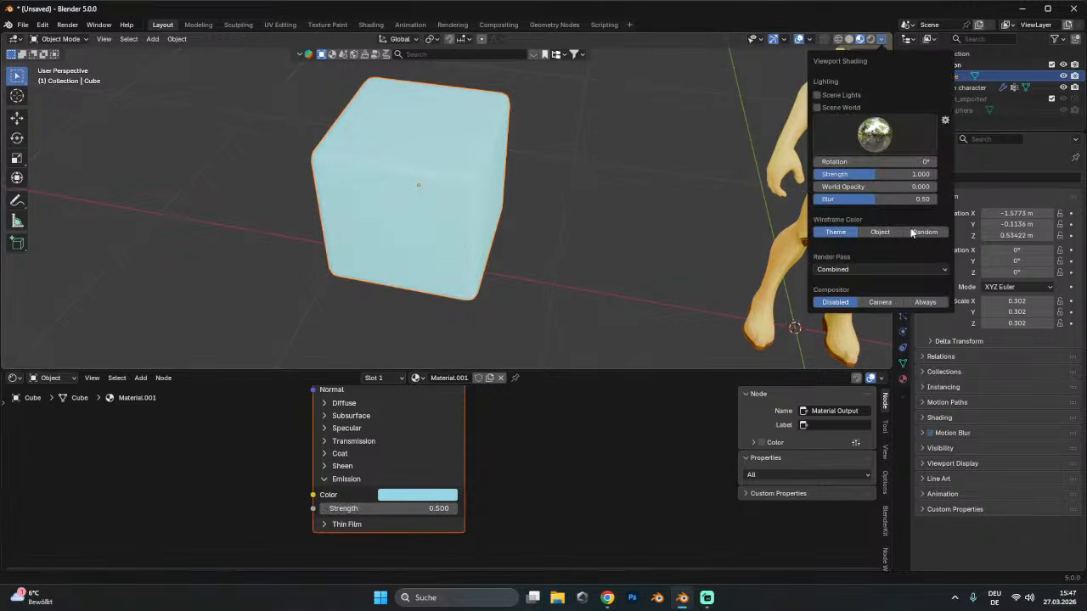
left_click(925, 301)
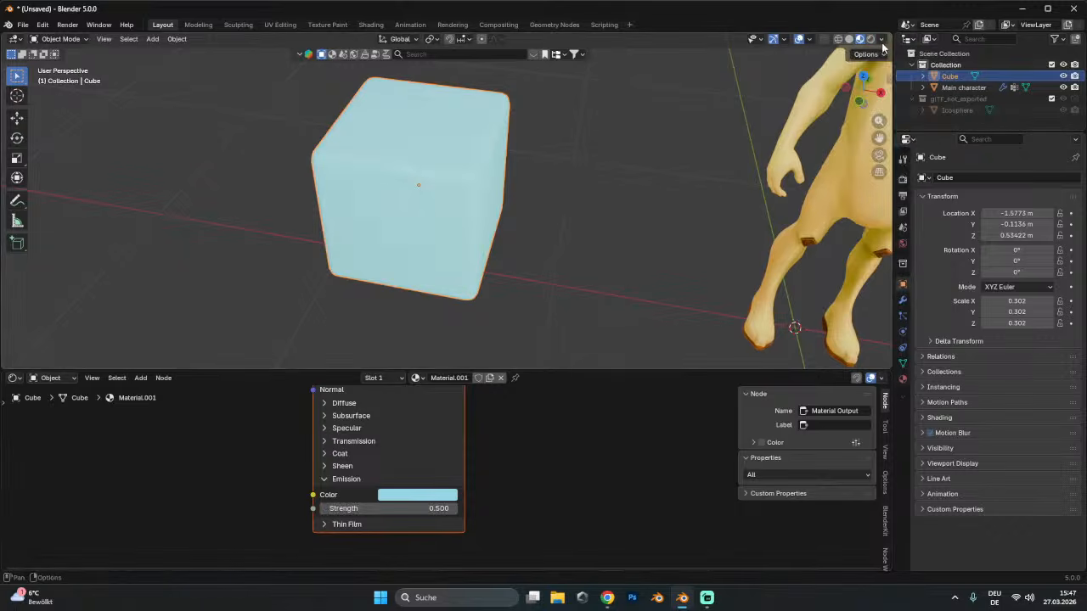
left_click(498, 23)
left_click(460, 40)
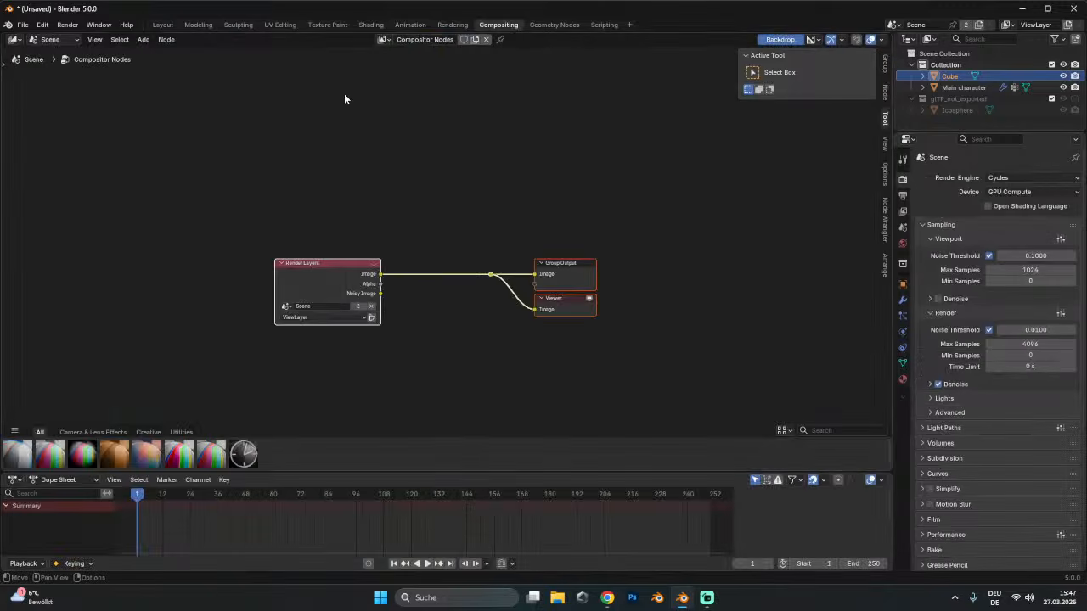
- Insert a Glare node between Render Layers and the output nodes and set its type to Bloom
key("shift+a")
type("glare")
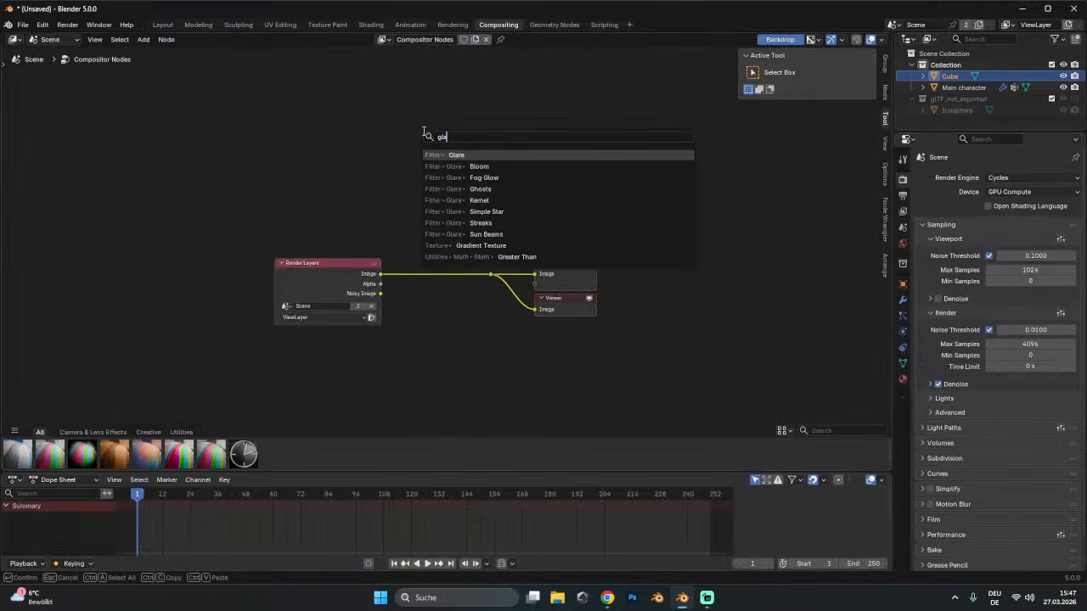
key("Return")
left_click(407, 182)
scroll(443, 231, "up", 1)
left_click(449, 221)
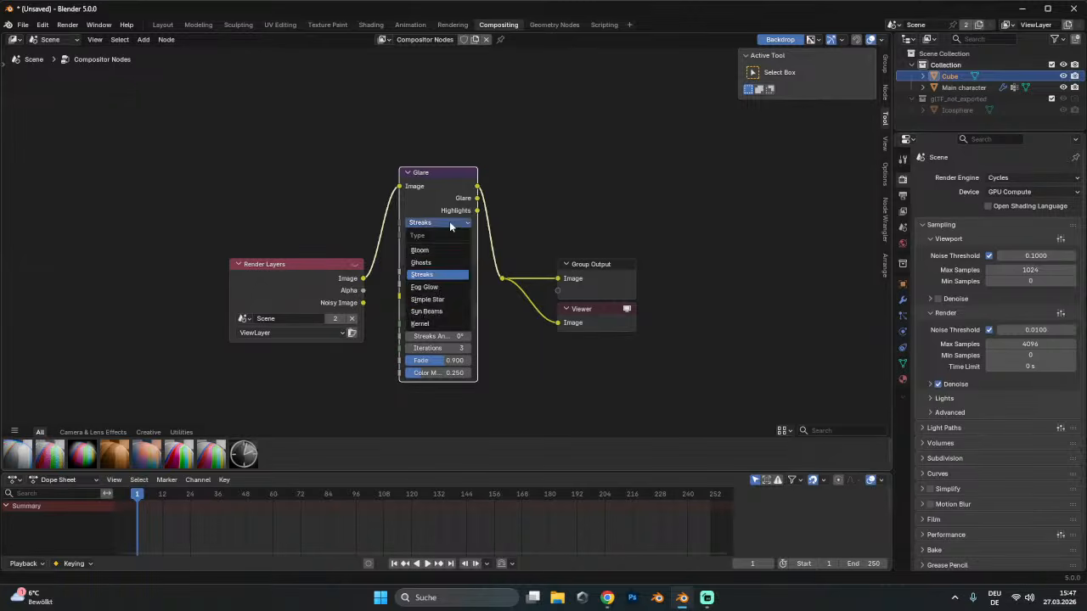
left_click(435, 248)
- Return to the Layout workspace and examine the bloom glow around the cube and the character
left_click(162, 24)
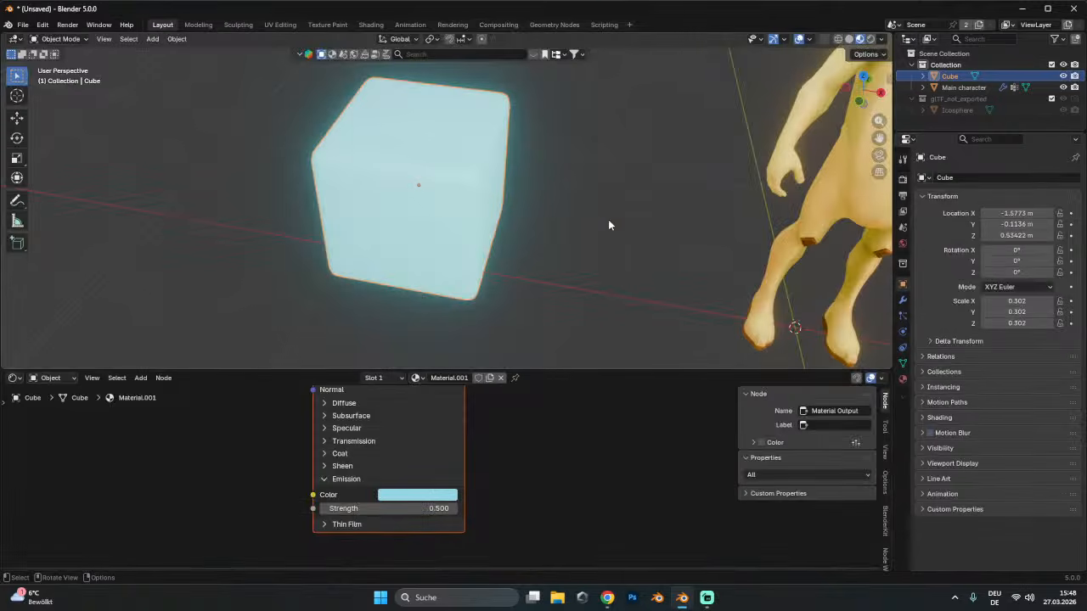
left_click(594, 195)
middle_click_drag(595, 194, 604, 166)
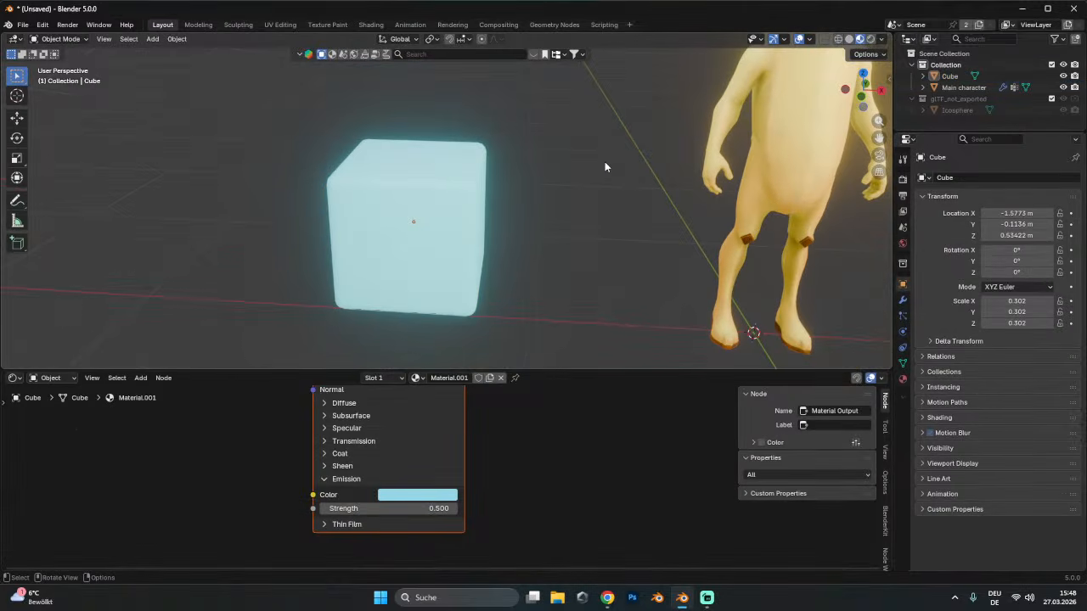
left_click(437, 235)
middle_click_drag(437, 236, 476, 225)
- Set the viewport compositor to Disabled and deselect the cube
left_click(881, 39)
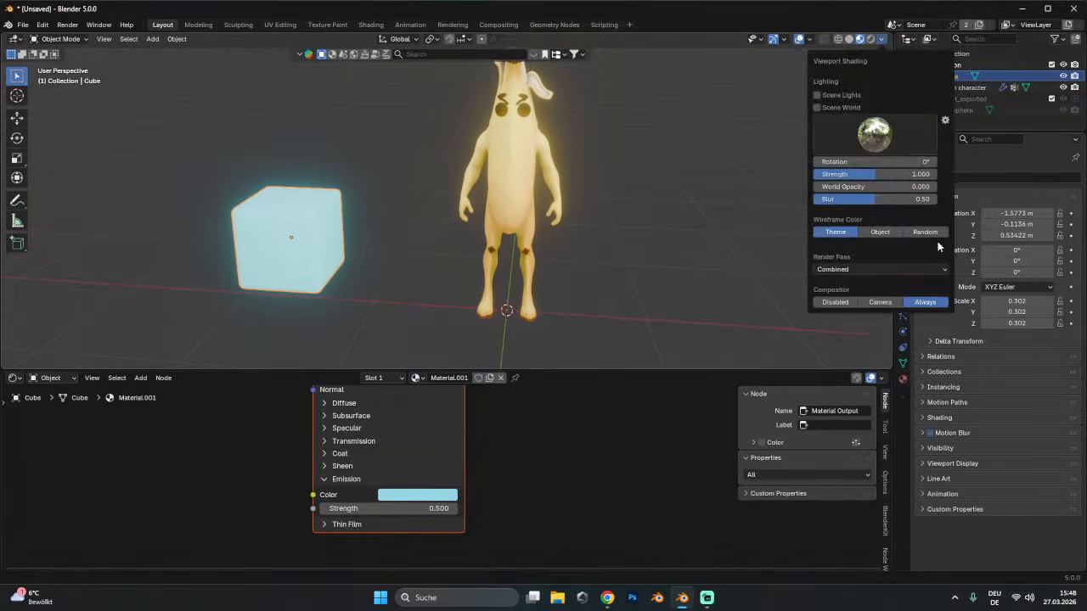
left_click(827, 304)
left_click(236, 275)
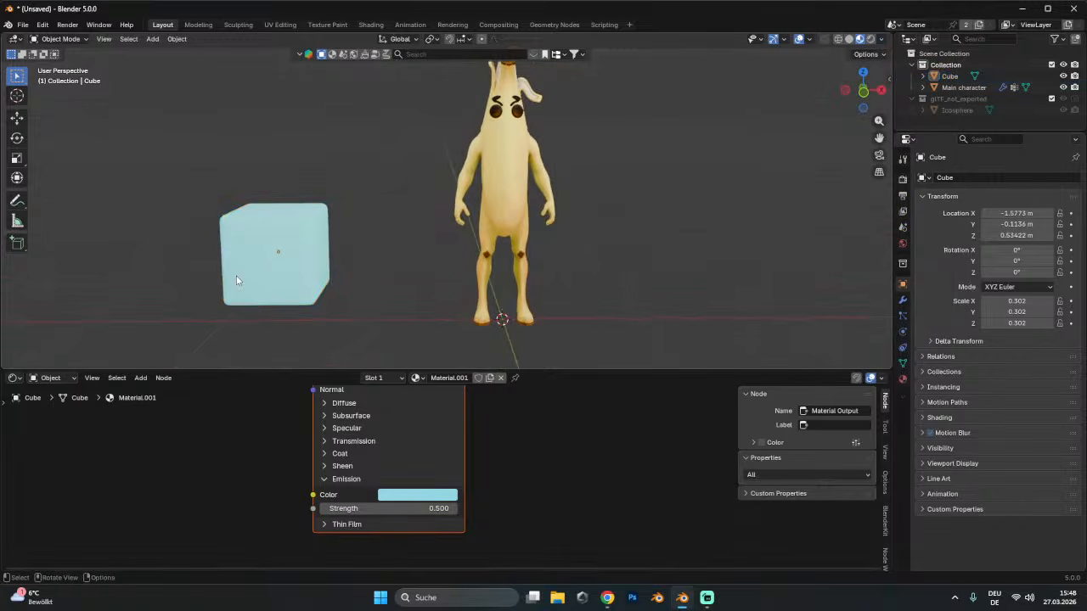
- Change the enlarged shader area to the Geometry Node Editor and create a new node tree on the Main character
scroll(353, 232, "up", 2)
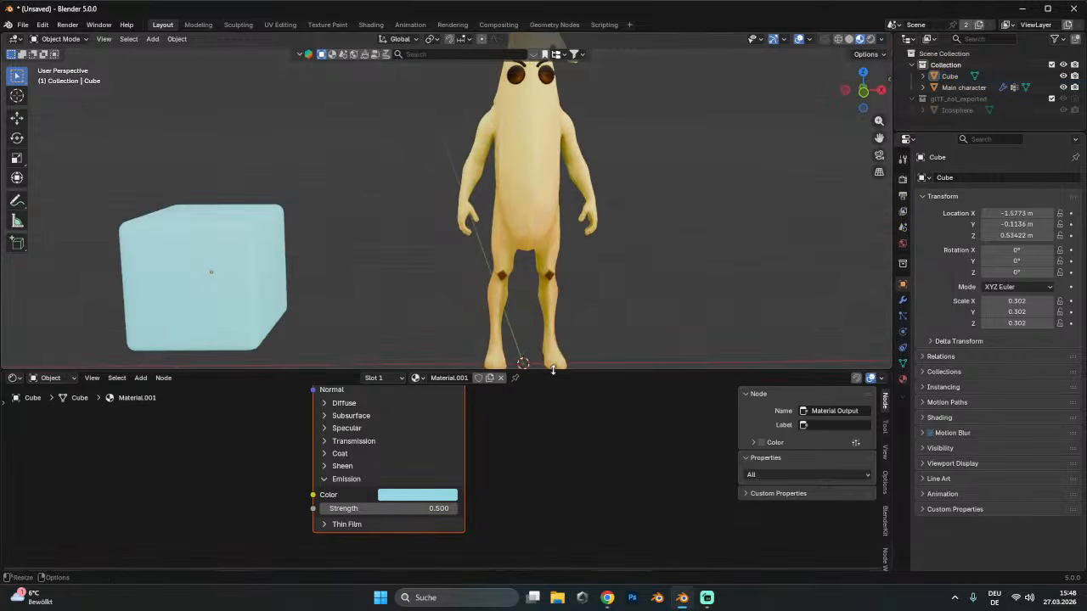
left_click_drag(513, 371, 576, 332)
key("Home")
left_click(551, 251)
scroll(572, 266, "down", 3)
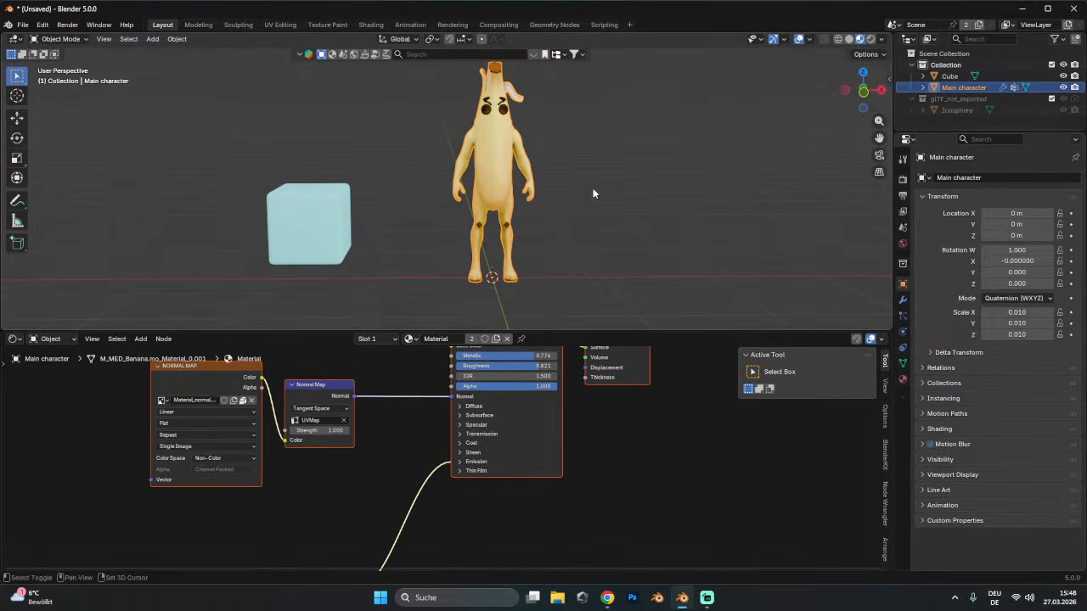
left_click(15, 338)
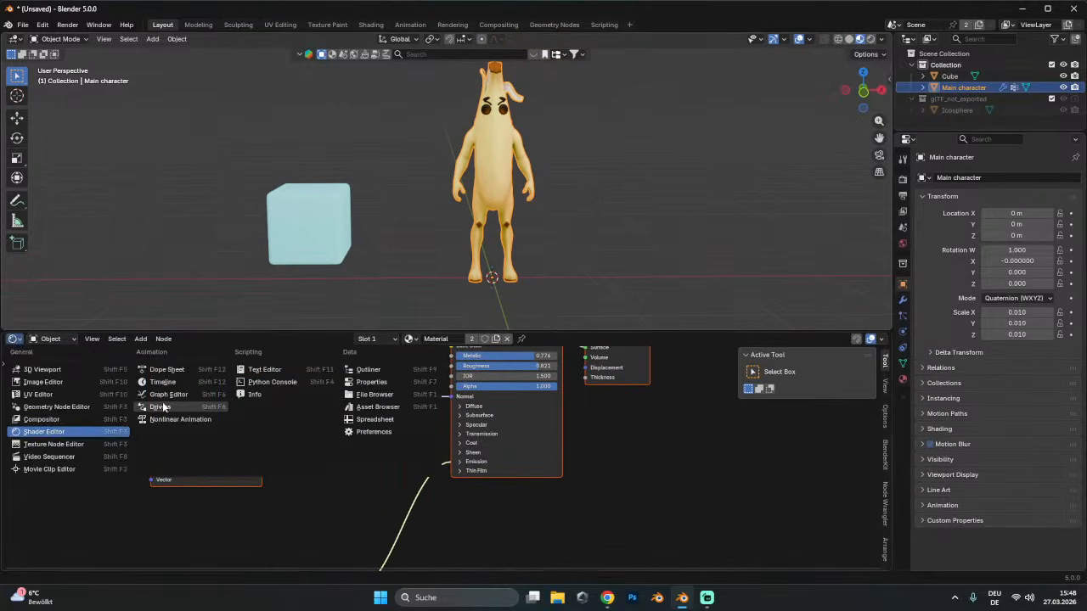
left_click(56, 407)
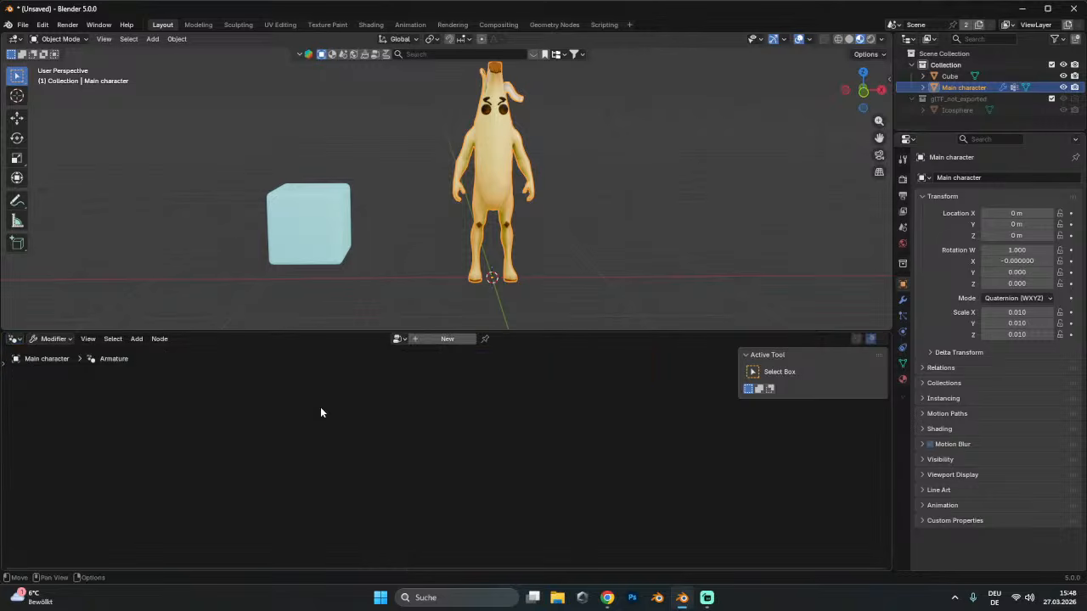
left_click(441, 339)
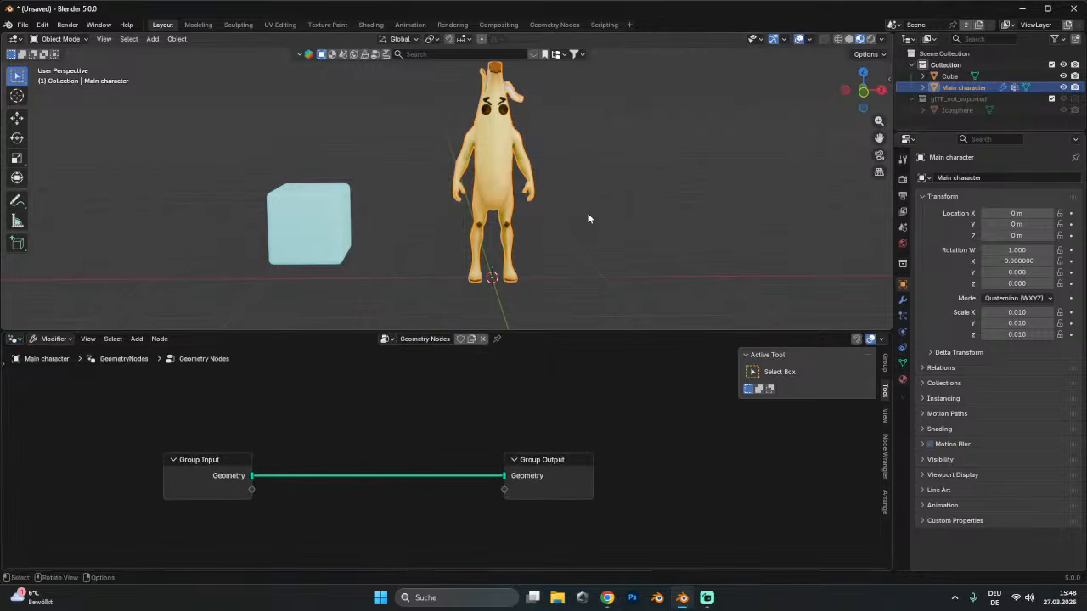
left_click(635, 182)
middle_click_drag(635, 183, 586, 191)
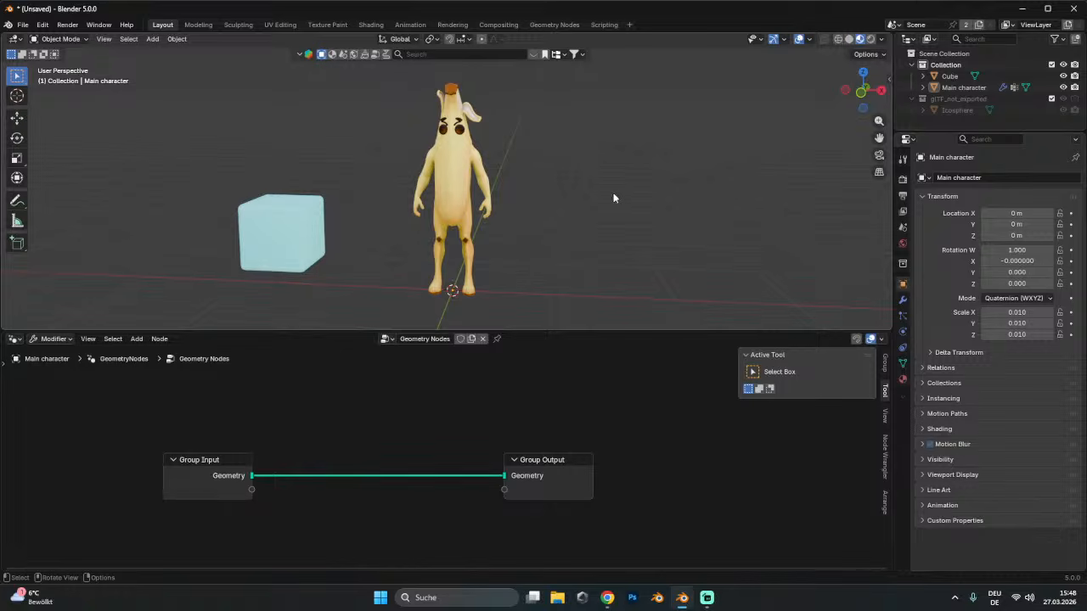
- Bring up the reference file fortnitedeatheffect.blend in a second Blender window and move that window to another screen
key("super+d")
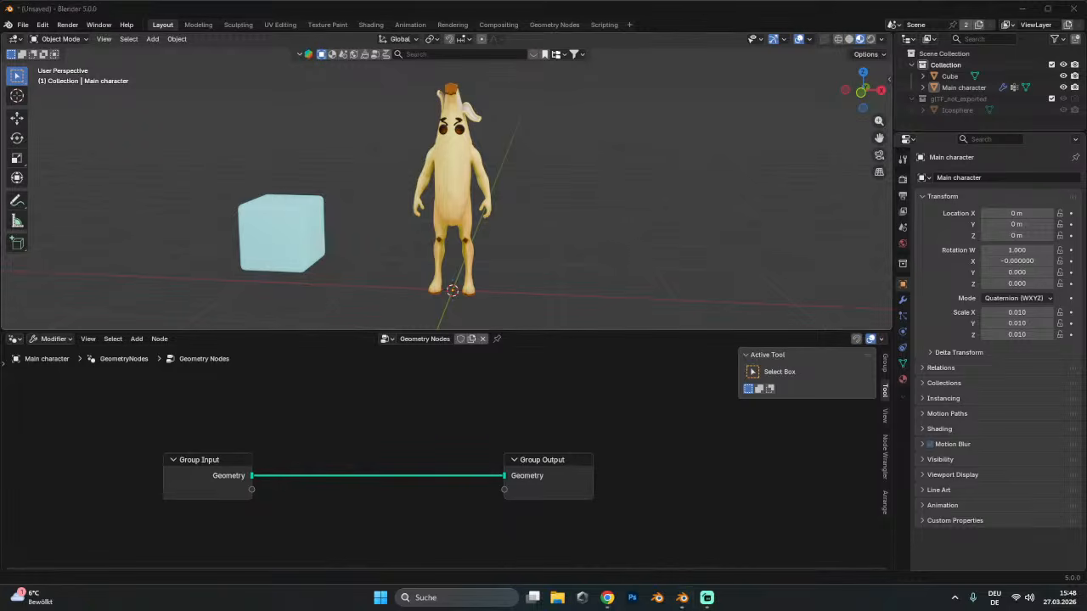
key("super+d")
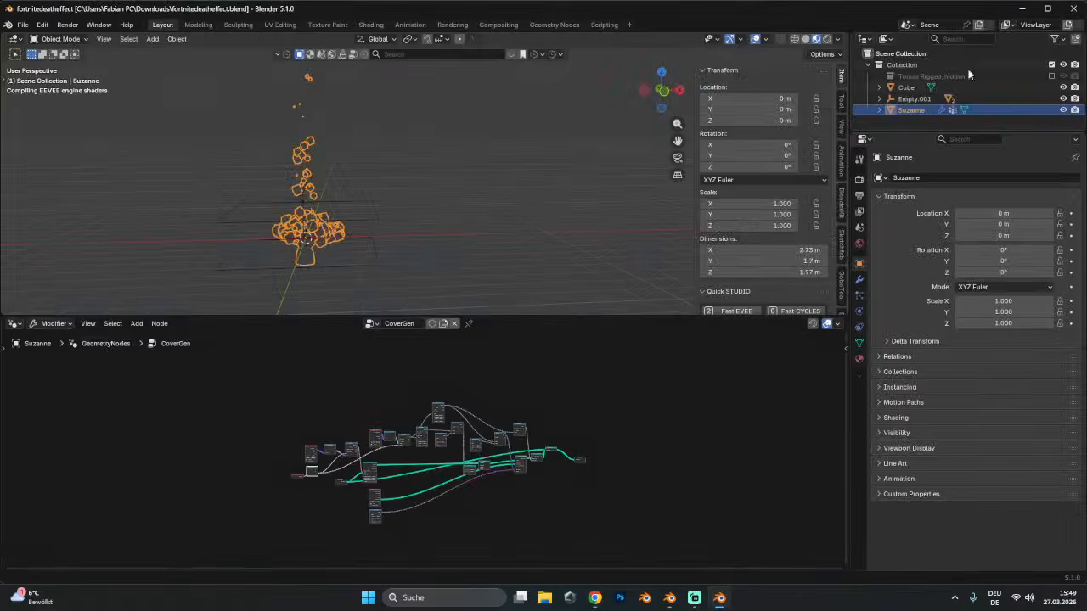
left_click_drag(761, 8, 1085, 13)
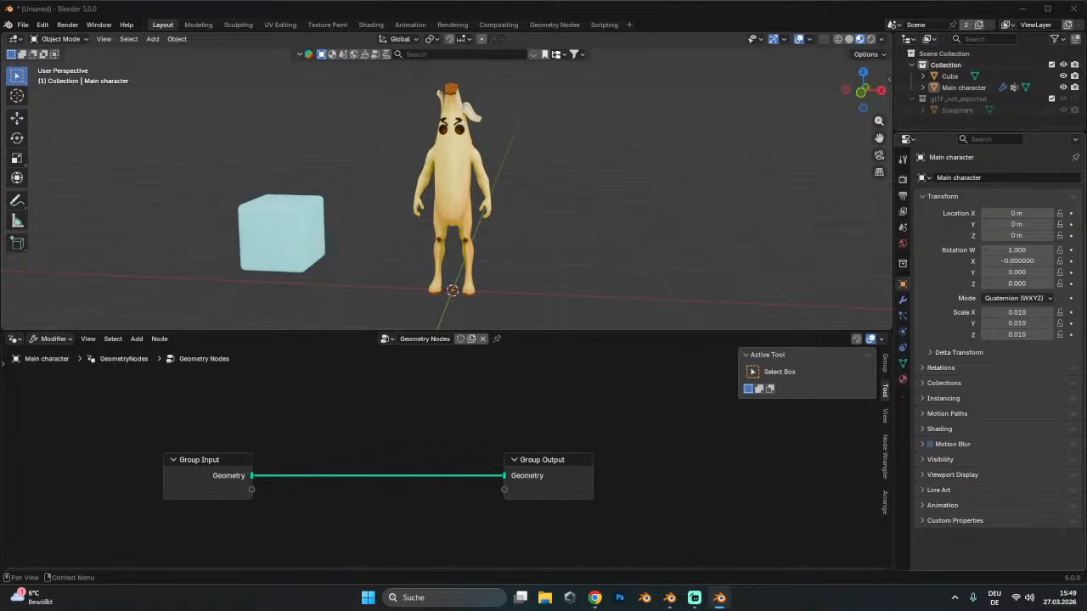
- Add a mesh plane at the world origin beneath the banana character
middle_click_drag(547, 195, 572, 183)
key("shift+a")
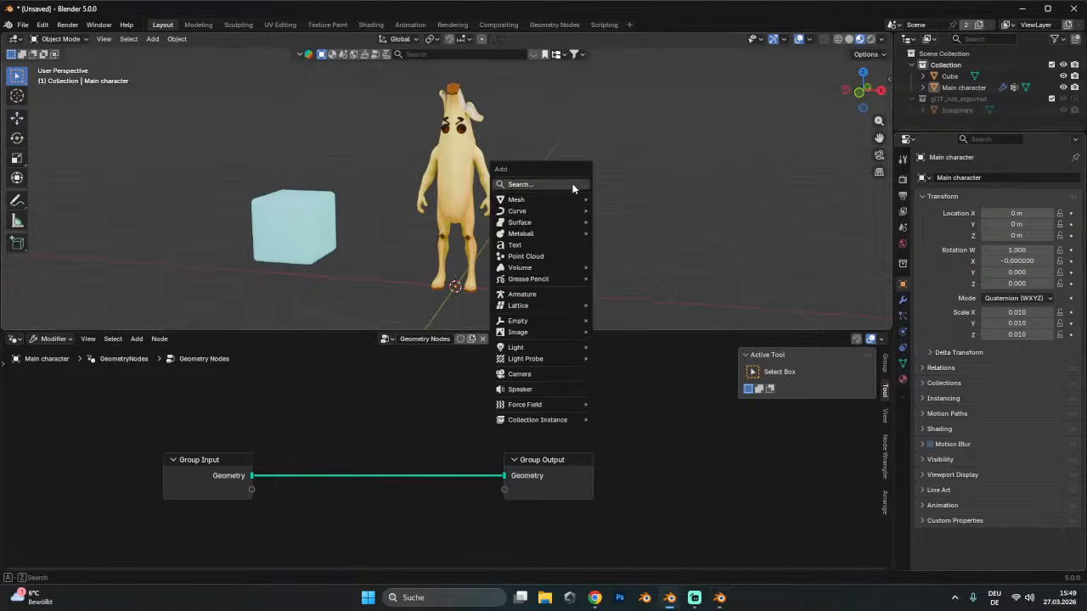
mouse_move(560, 200)
mouse_move(539, 321)
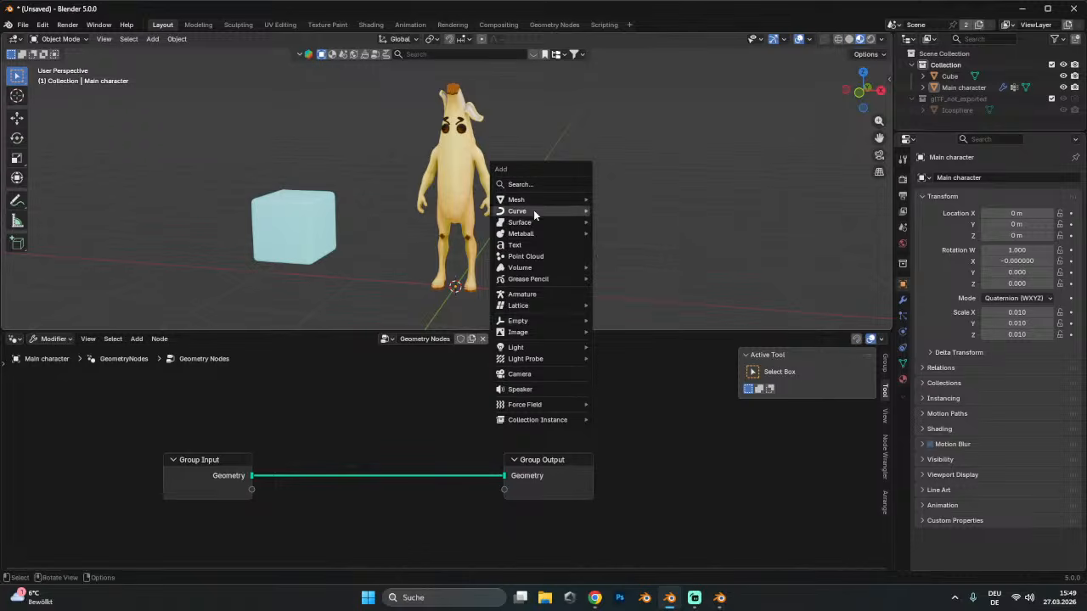
left_click(630, 200)
middle_click_drag(594, 221, 529, 233)
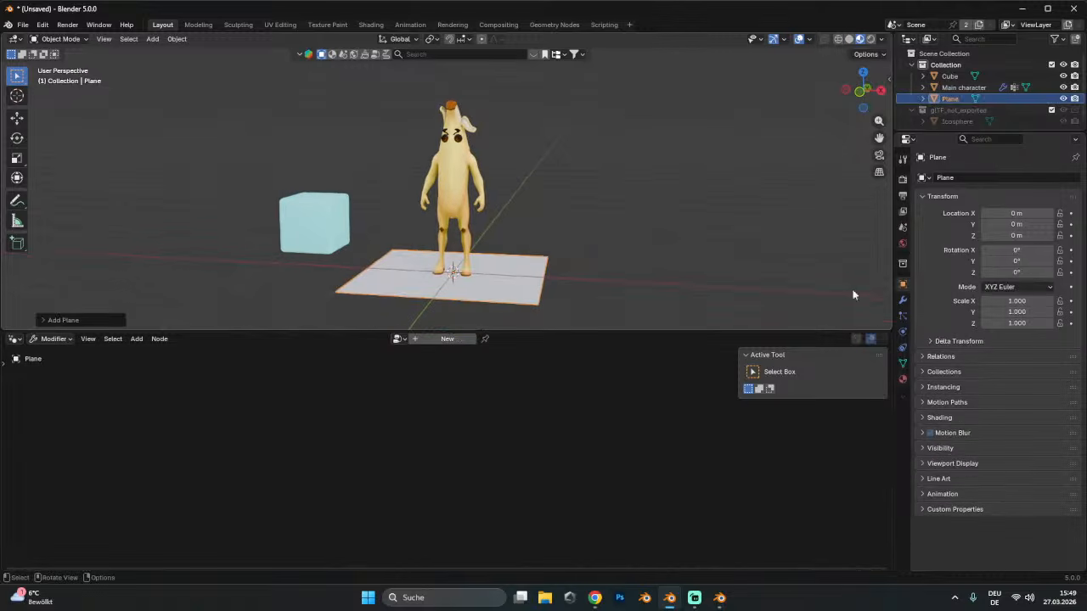
- Set the plane's viewport display to Wire
left_click(939, 450)
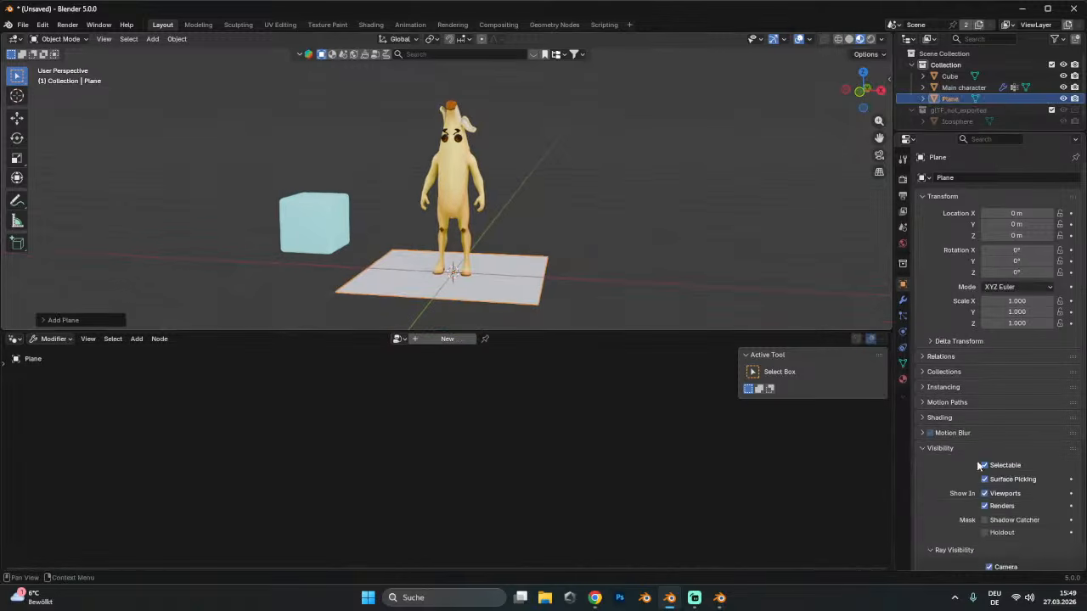
scroll(976, 460, "down", 6)
left_click(939, 268)
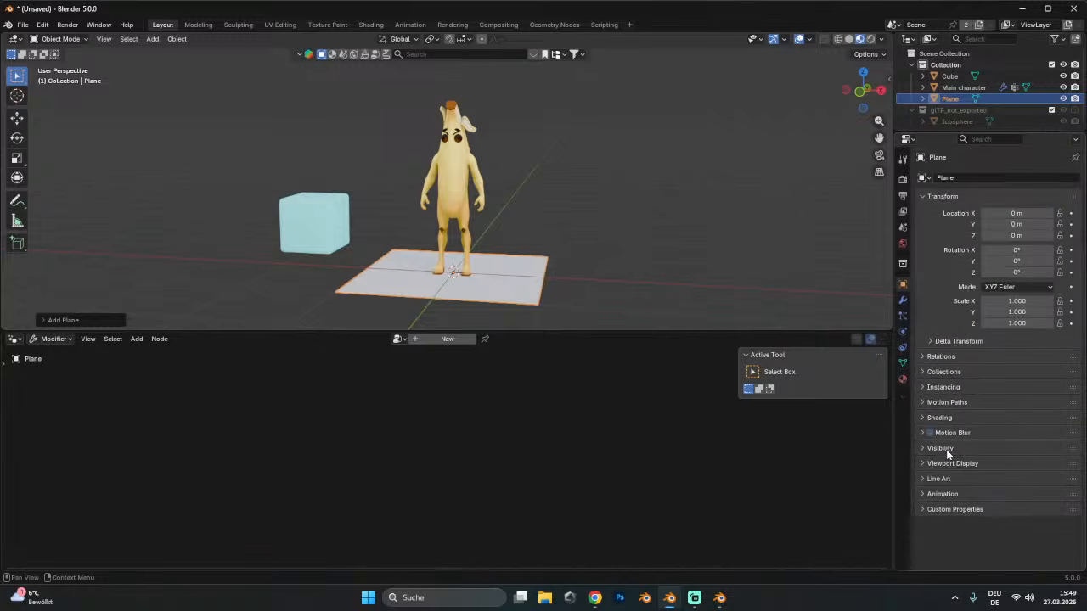
left_click(951, 463)
scroll(952, 463, "down", 2)
left_click(1010, 500)
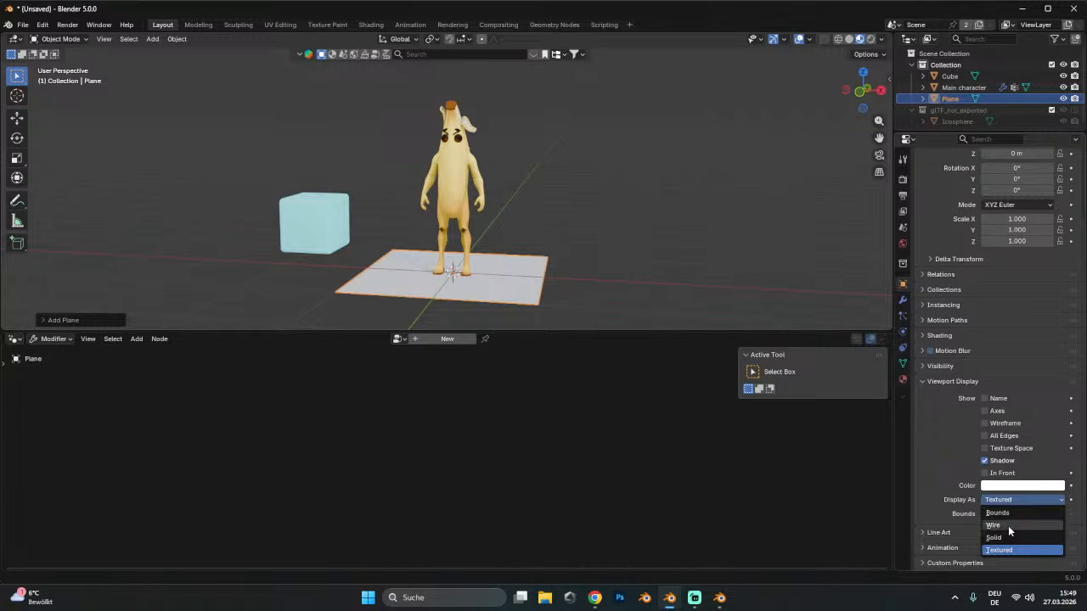
left_click(994, 526)
scroll(441, 238, "down", 2)
- Raise the plane along the Z axis to about 0.92 m, around the character's waist
middle_click_drag(458, 255, 434, 229)
key("g")
key("z")
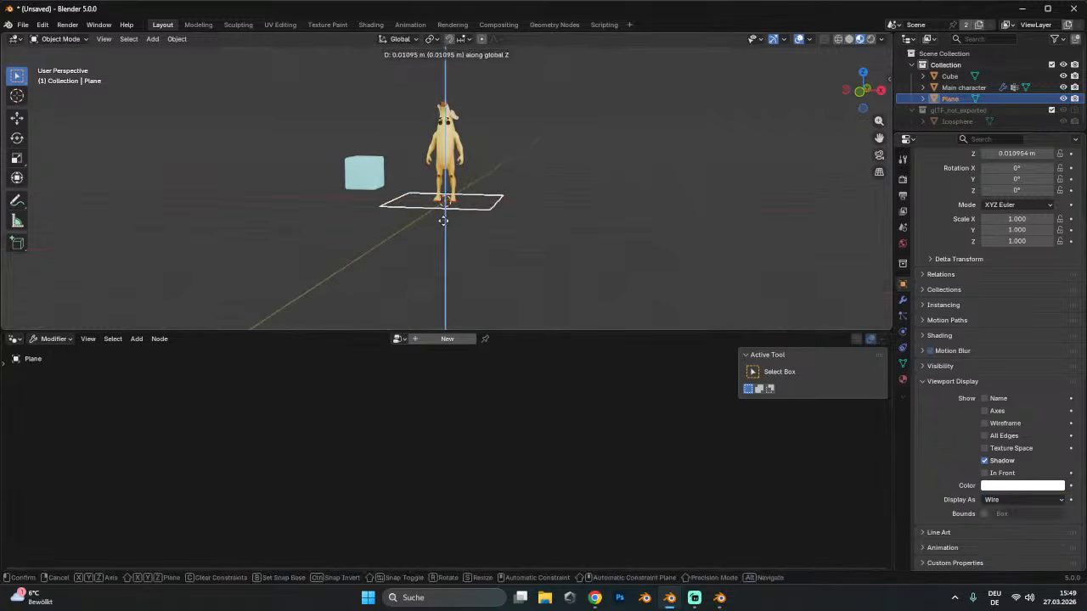
left_click(443, 170)
scroll(444, 170, "up", 4)
middle_click_drag(443, 170, 469, 196)
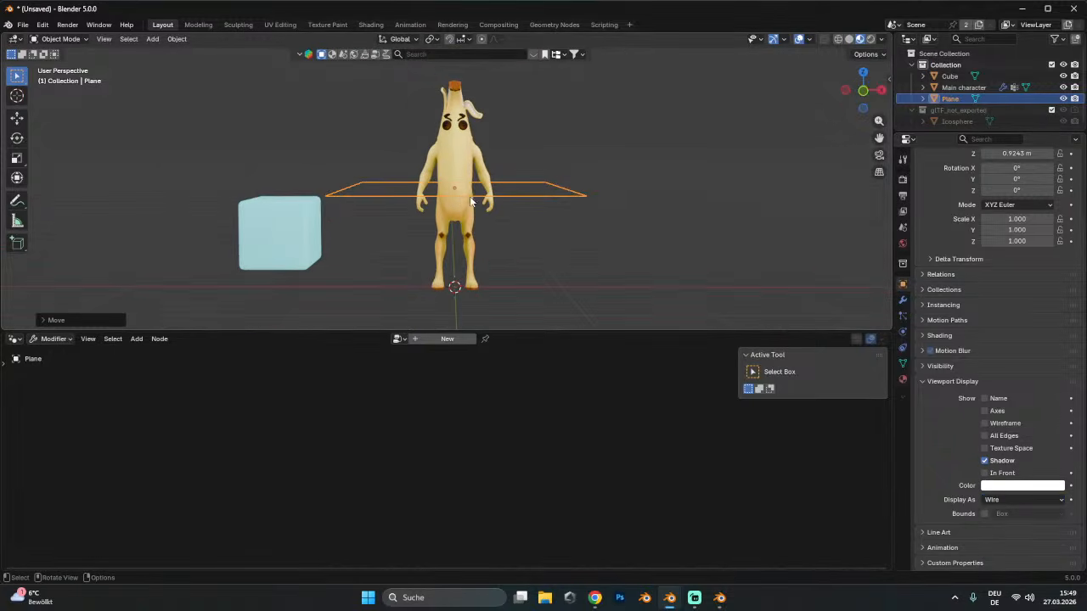
- Add an Object Info node to the Main character's geometry node tree, above the Group Input node
left_click(446, 339)
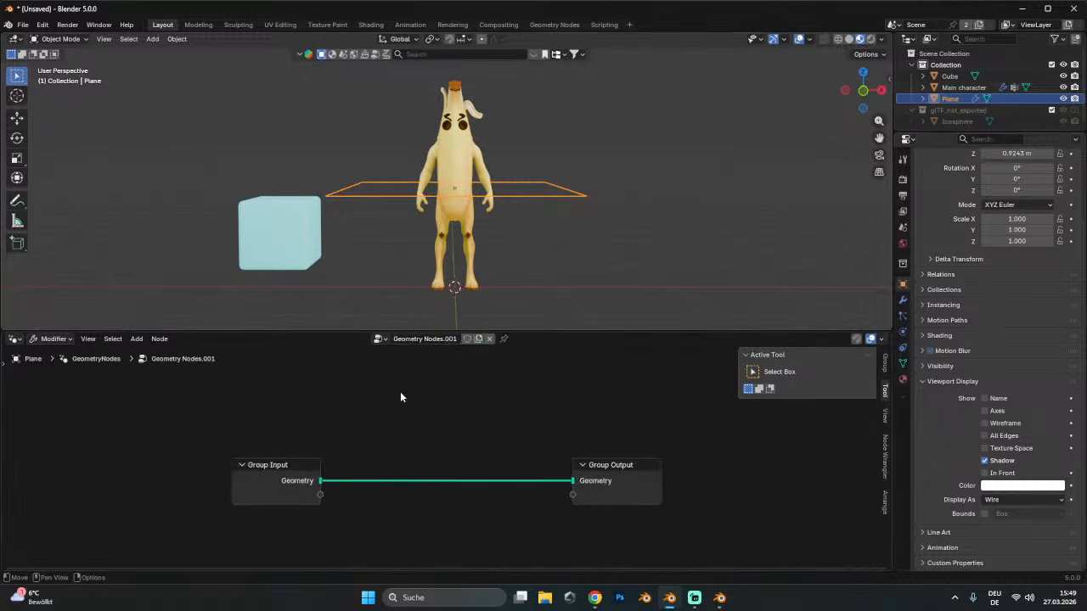
key("ctrl+z")
left_click(473, 245)
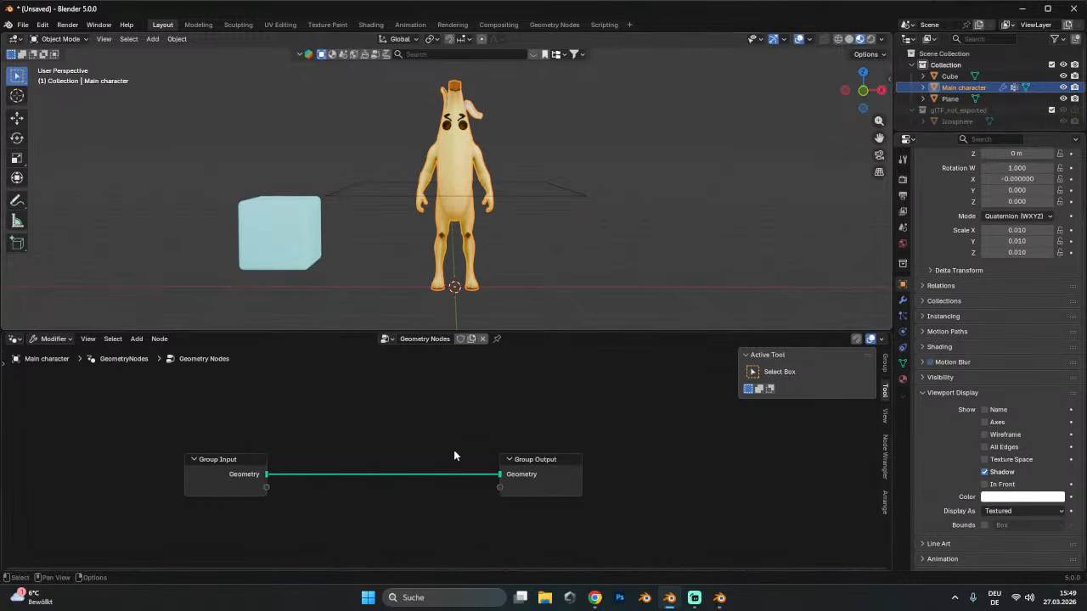
key("shift+a")
left_click(301, 282)
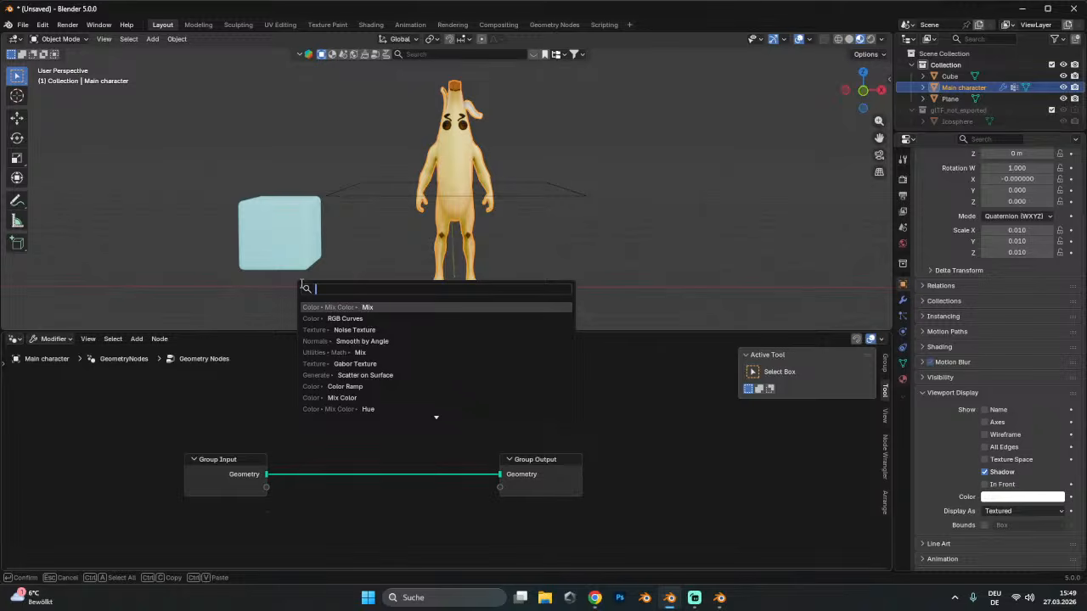
type("objce")
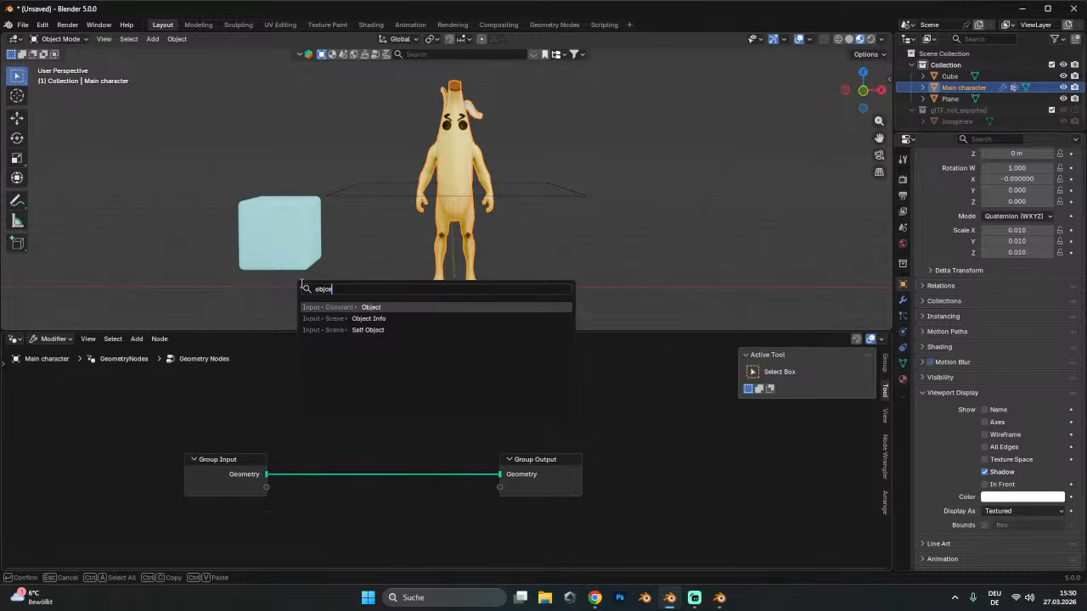
key("Down")
key("Return")
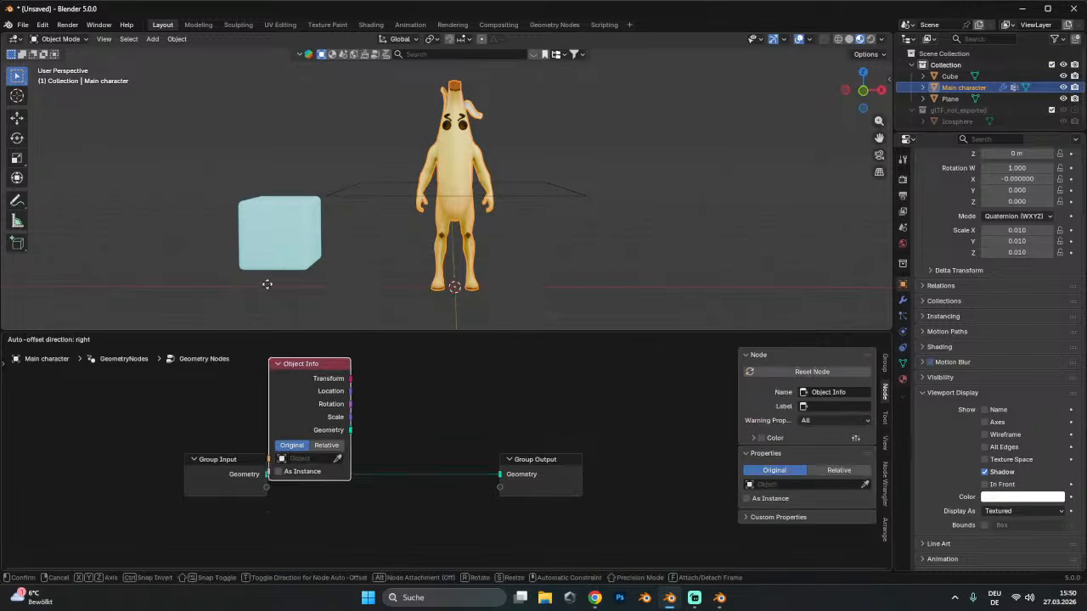
left_click(261, 259)
left_click(527, 198)
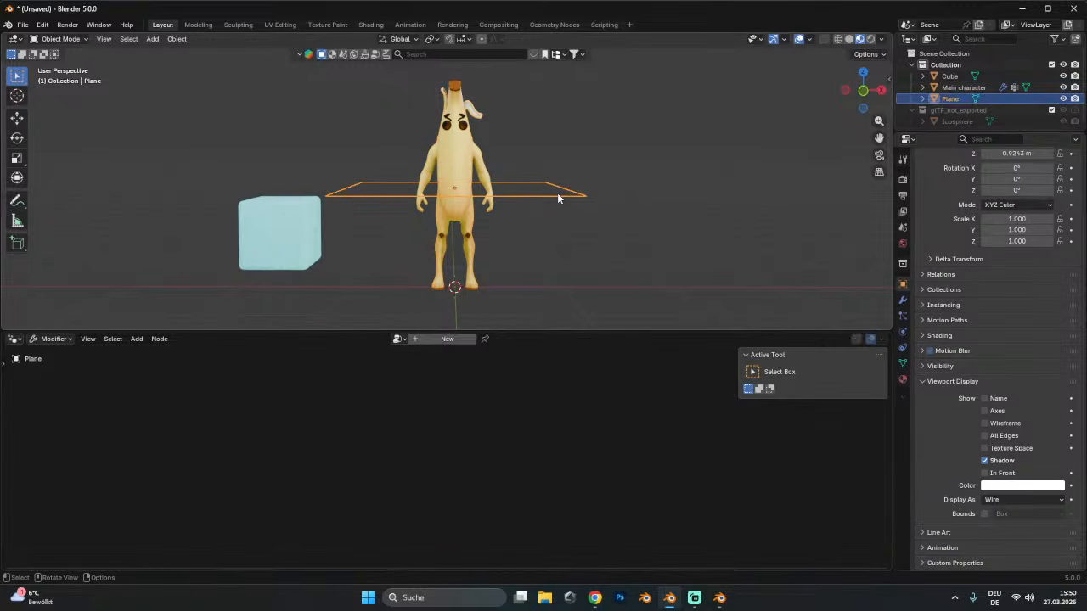
key("g")
right_click(552, 128)
left_click(314, 236)
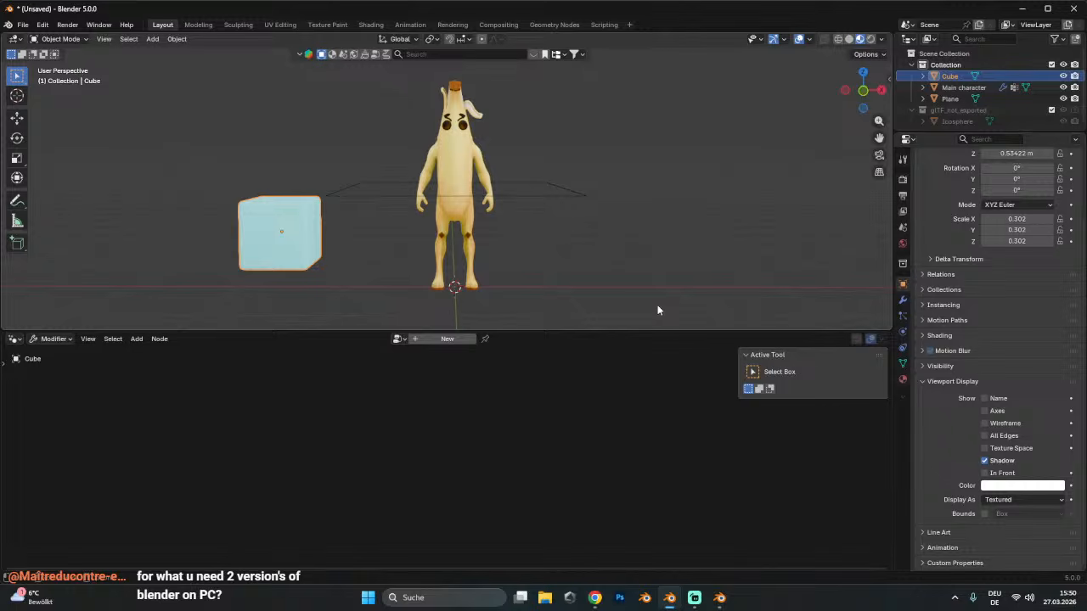
left_click(534, 197)
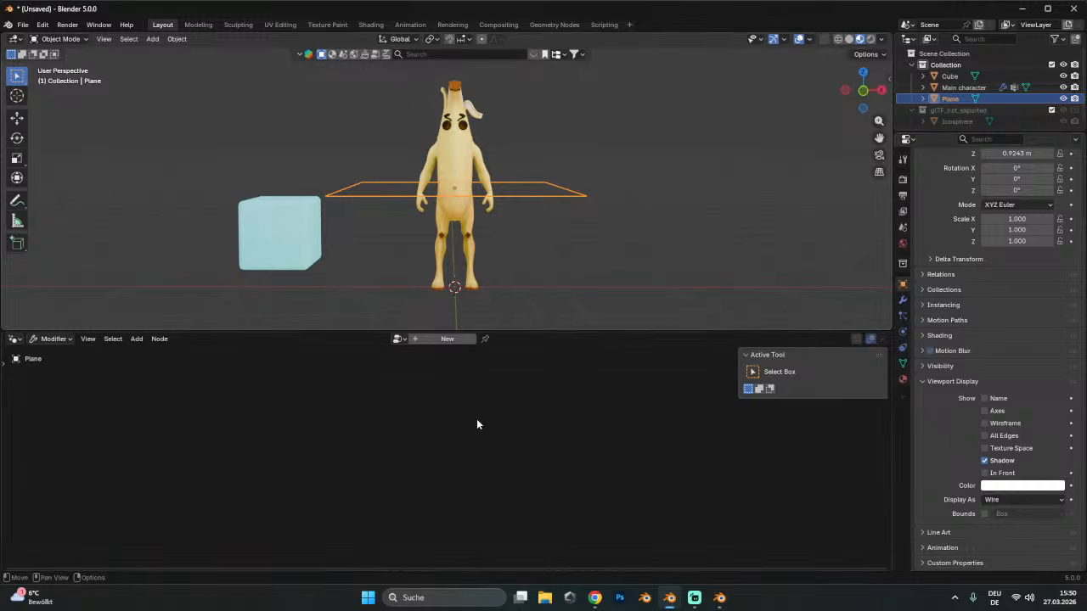
- Reselect the Main character and sample the Plane as the object of its Object Info node
left_click(471, 179)
middle_click_drag(416, 416, 377, 444)
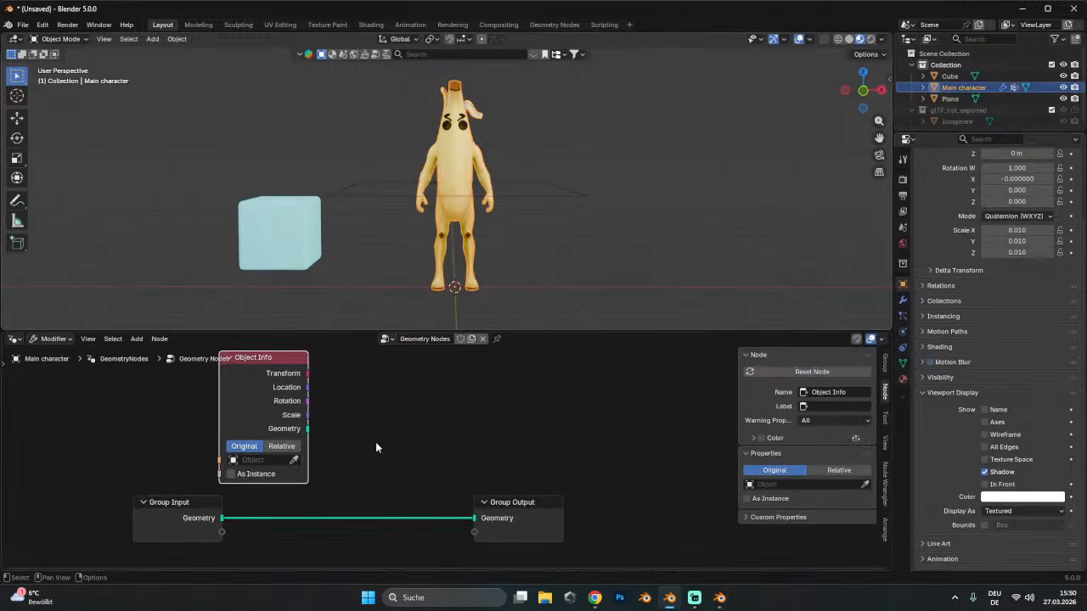
left_click_drag(364, 332, 365, 321)
scroll(375, 394, "down", 3, "ctrl")
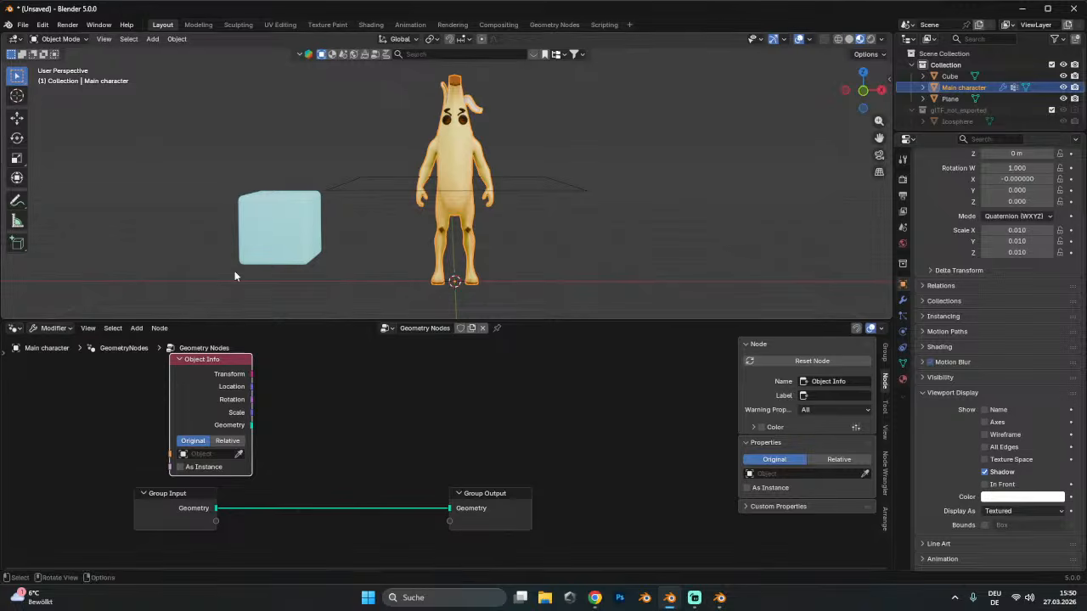
left_click(239, 453)
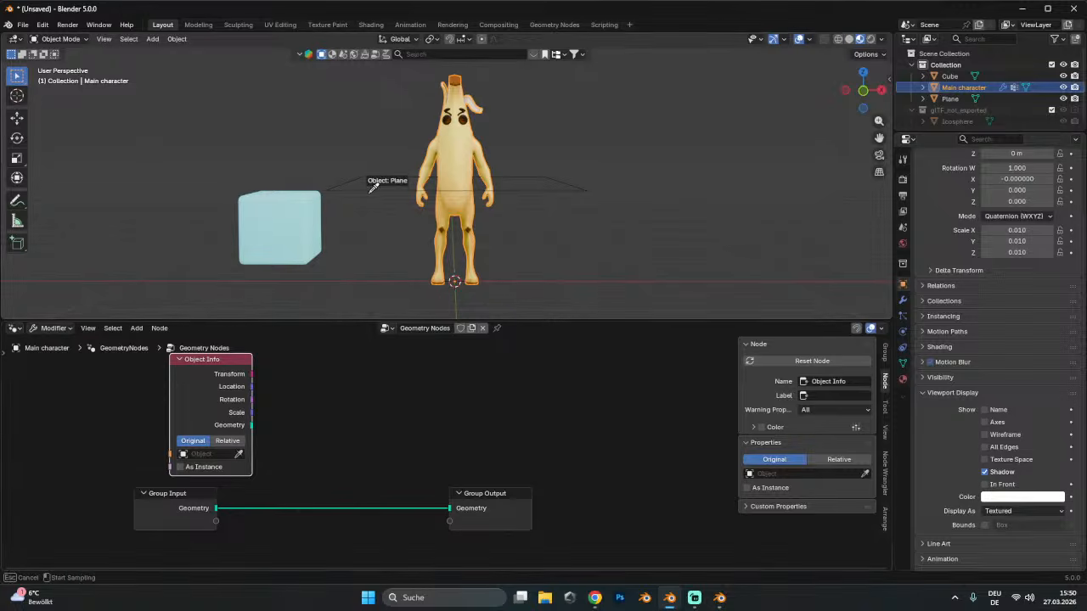
left_click(370, 189)
scroll(444, 408, "down", 1)
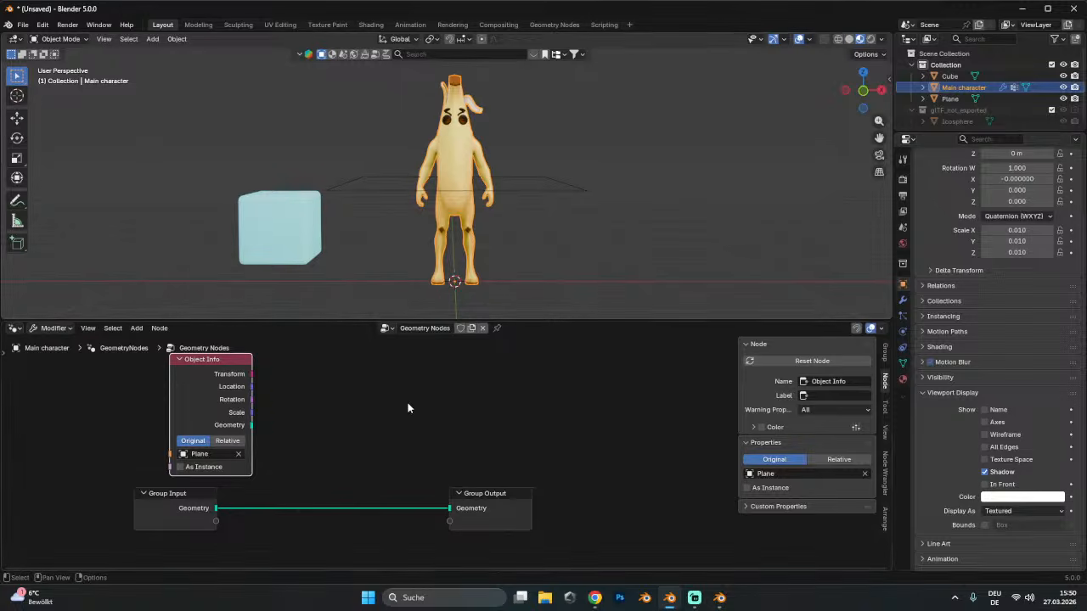
left_click(301, 409)
left_click(365, 191)
left_click(450, 225)
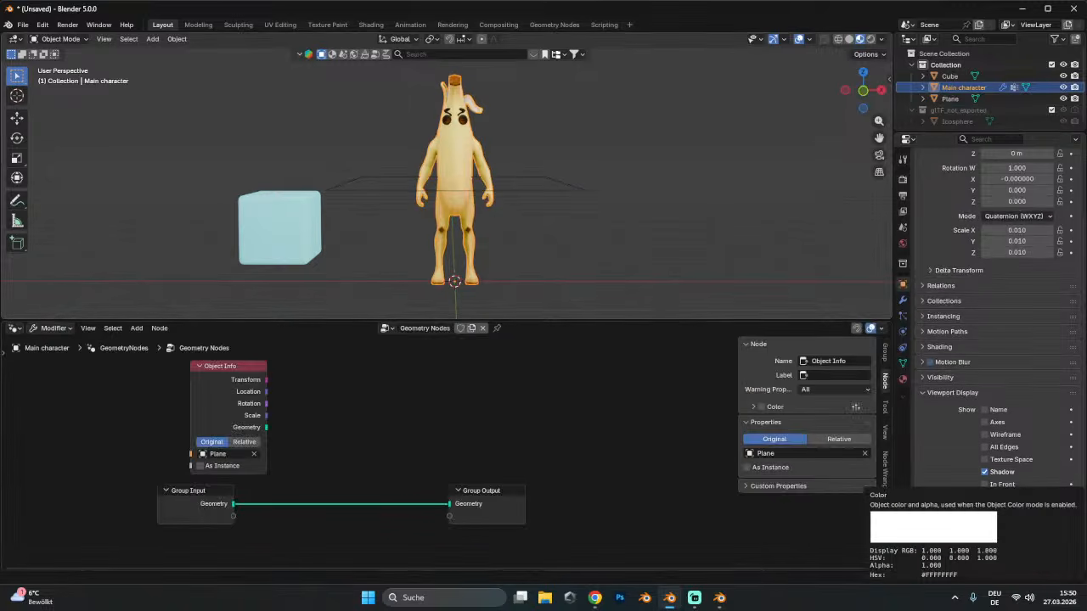
mouse_move(266, 427)
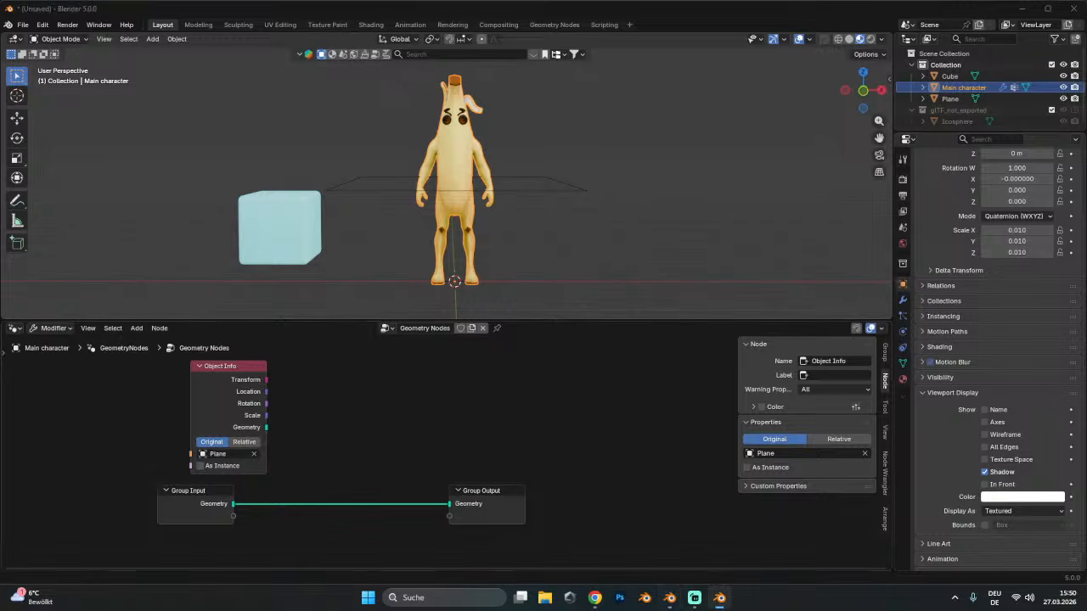
key("shift+a")
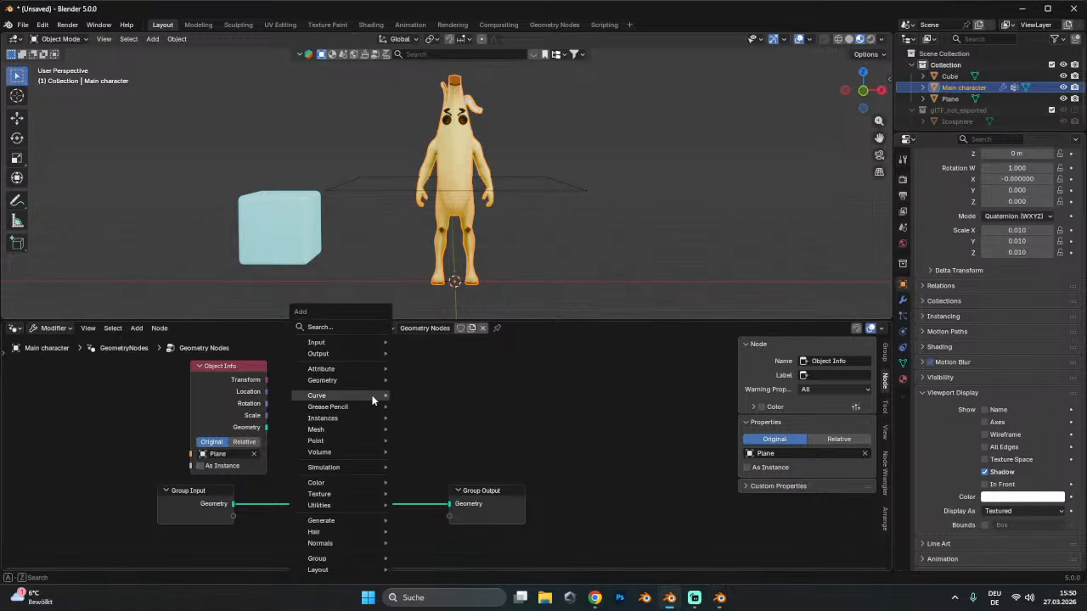
left_click(357, 328)
type("inst")
key("Return")
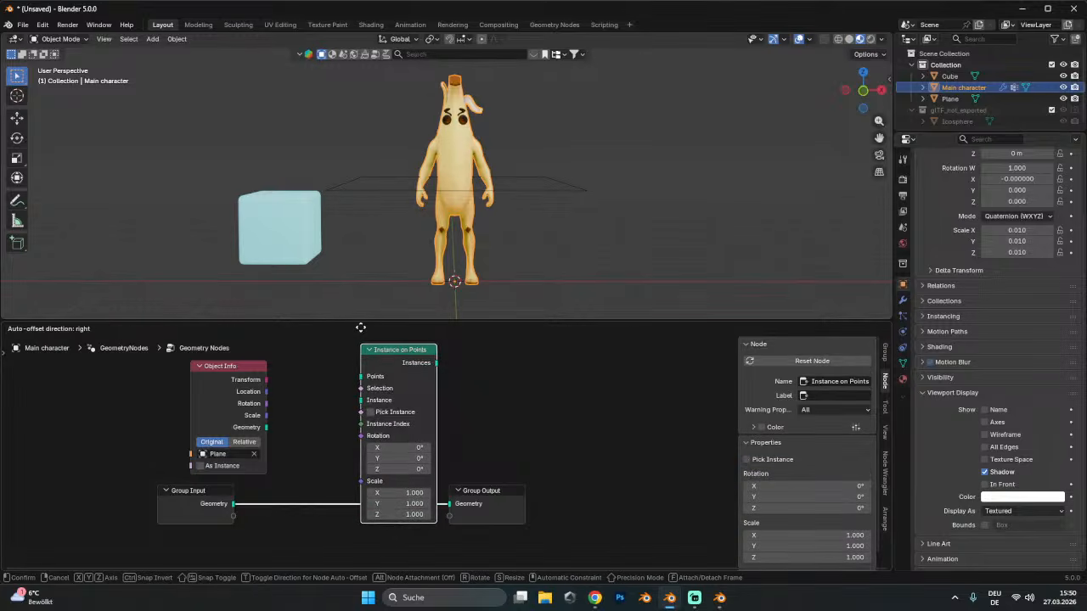
left_click(600, 366)
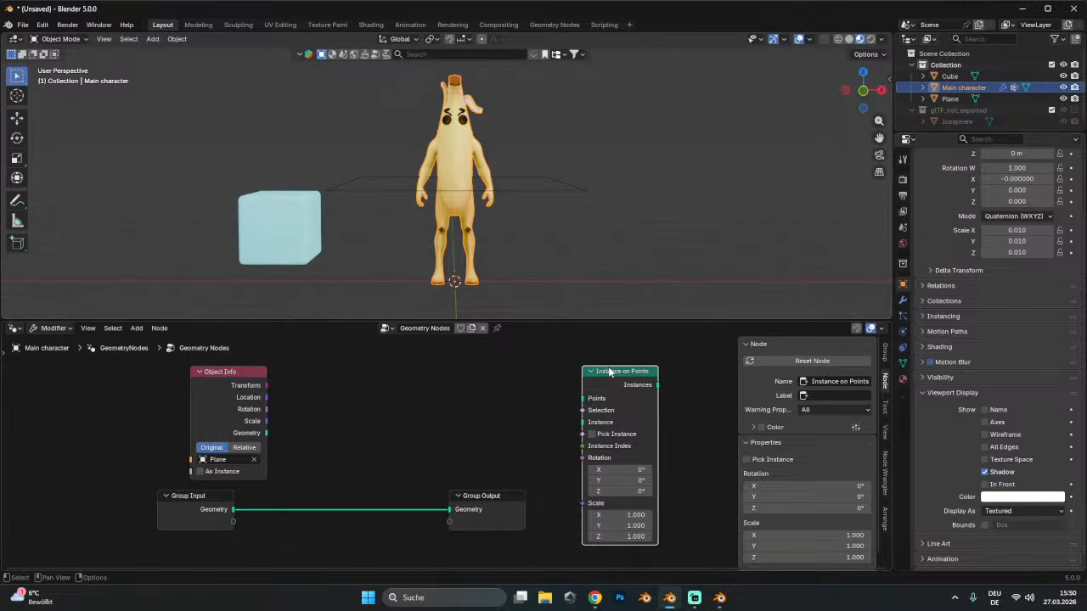
key("x")
- Insert a Distribute Points on Faces node between Group Input and Group Output, and move Group Output farther along
key("shift+a")
left_click(568, 331)
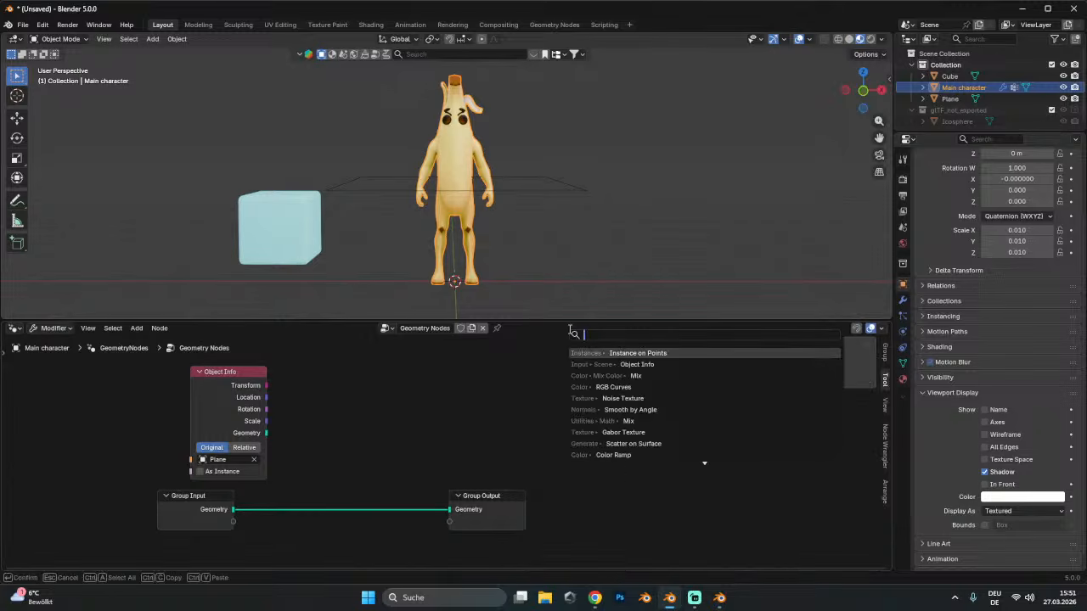
type("distr")
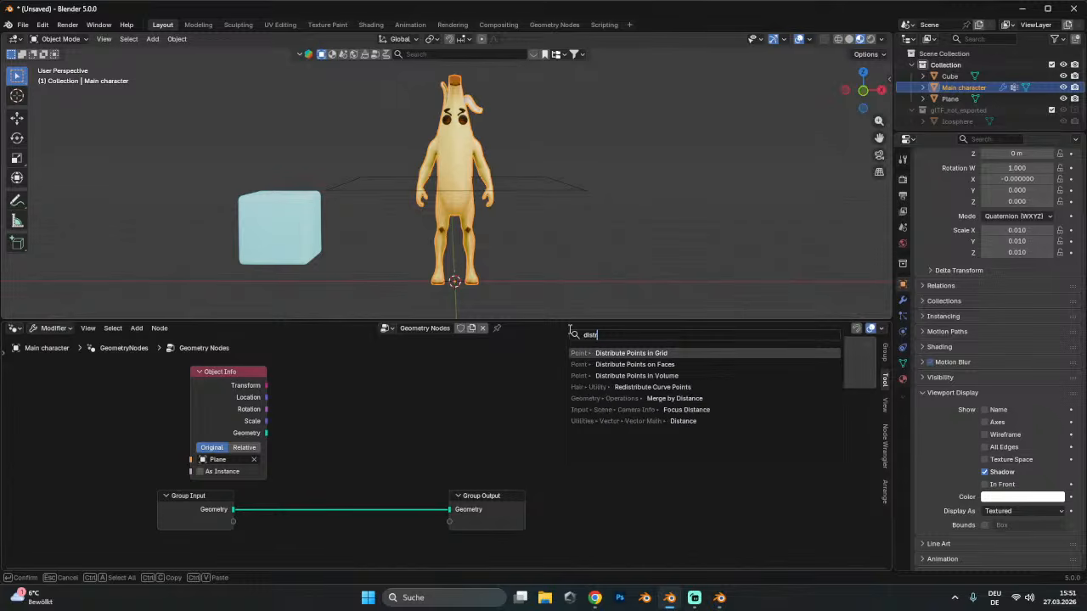
left_click(659, 361)
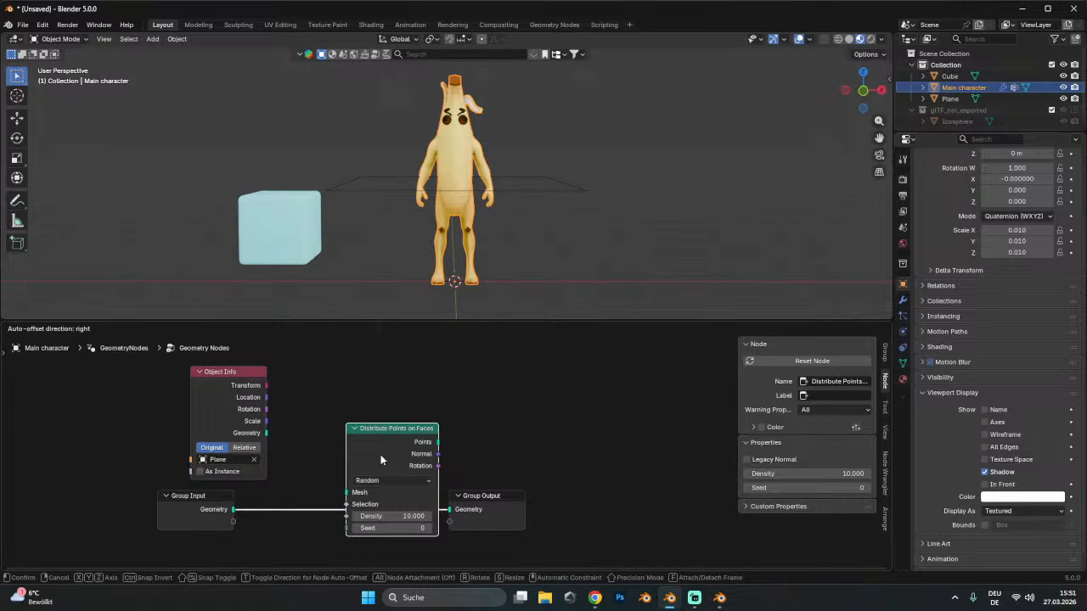
left_click(369, 447)
left_click_drag(484, 499, 556, 487)
scroll(491, 189, "up", 2)
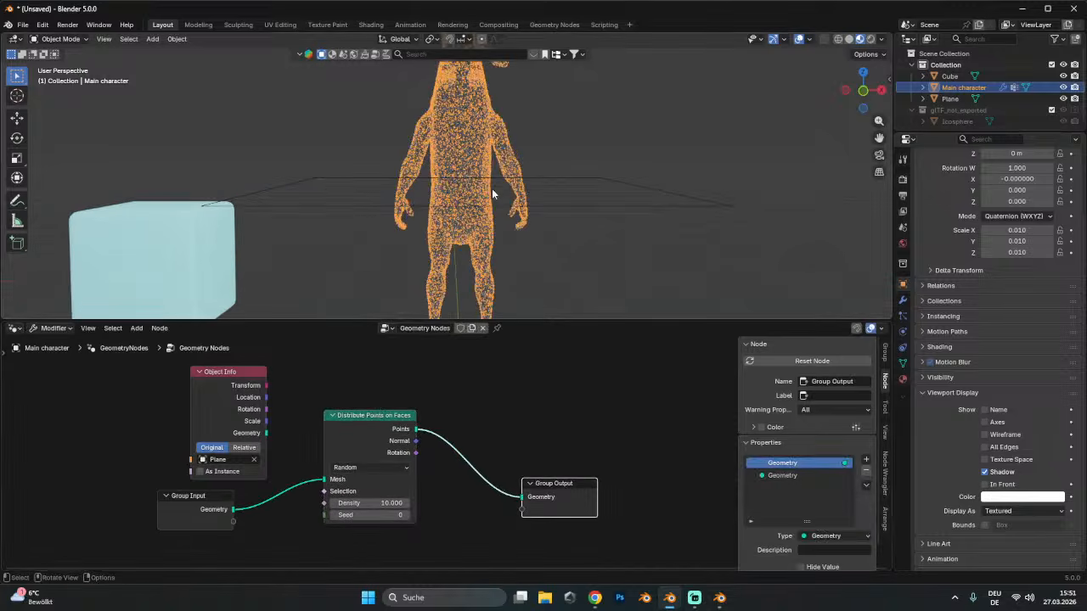
middle_click_drag(492, 189, 535, 189)
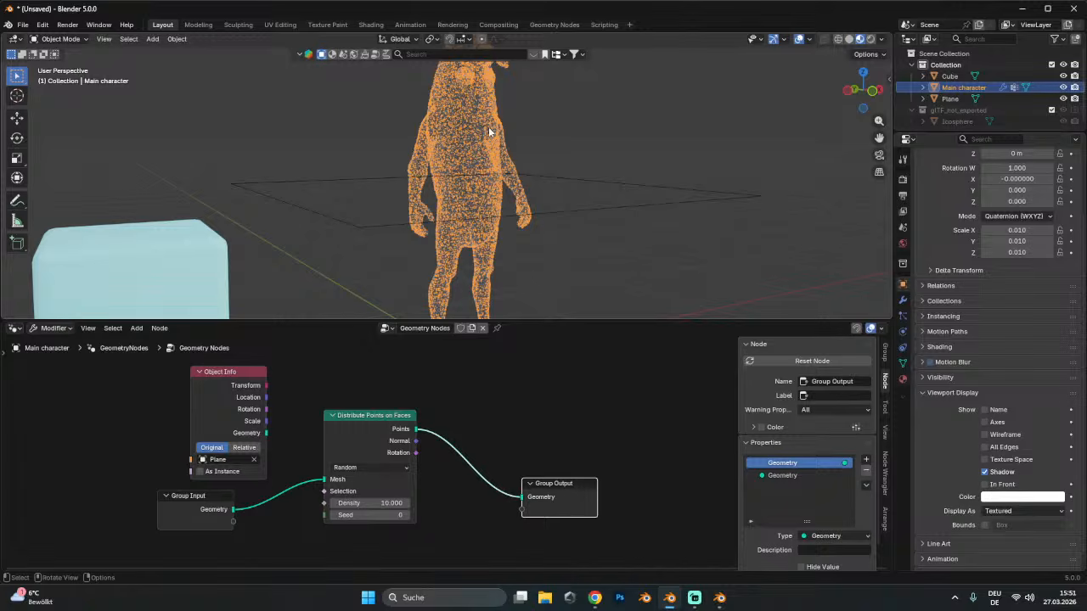
left_click(192, 246)
left_click(455, 152)
left_click(547, 213)
left_click(547, 214)
- Move the Object Info and Group Input nodes away from Distribute Points on Faces to make room between them
middle_click_drag(515, 411, 657, 413)
left_click_drag(377, 376, 269, 354)
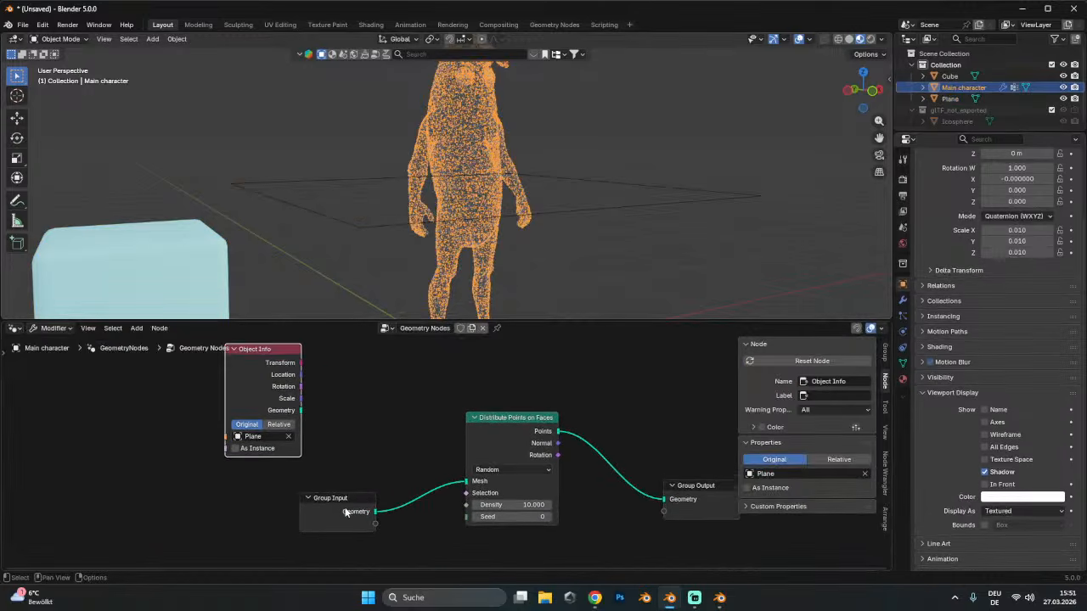
left_click_drag(333, 498, 261, 524)
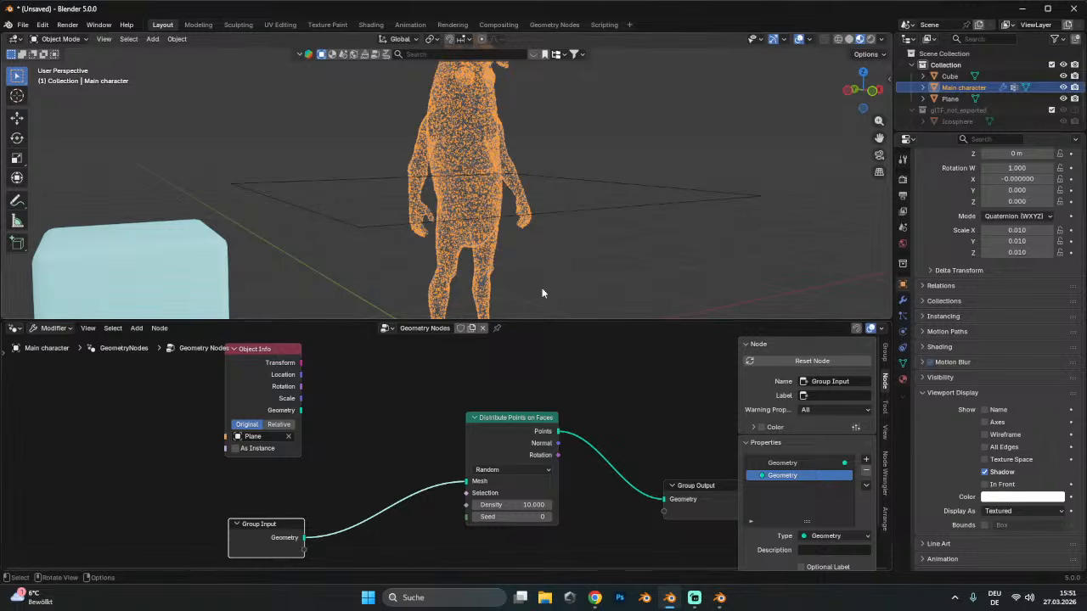
middle_click_drag(320, 383, 366, 389)
left_click(329, 376)
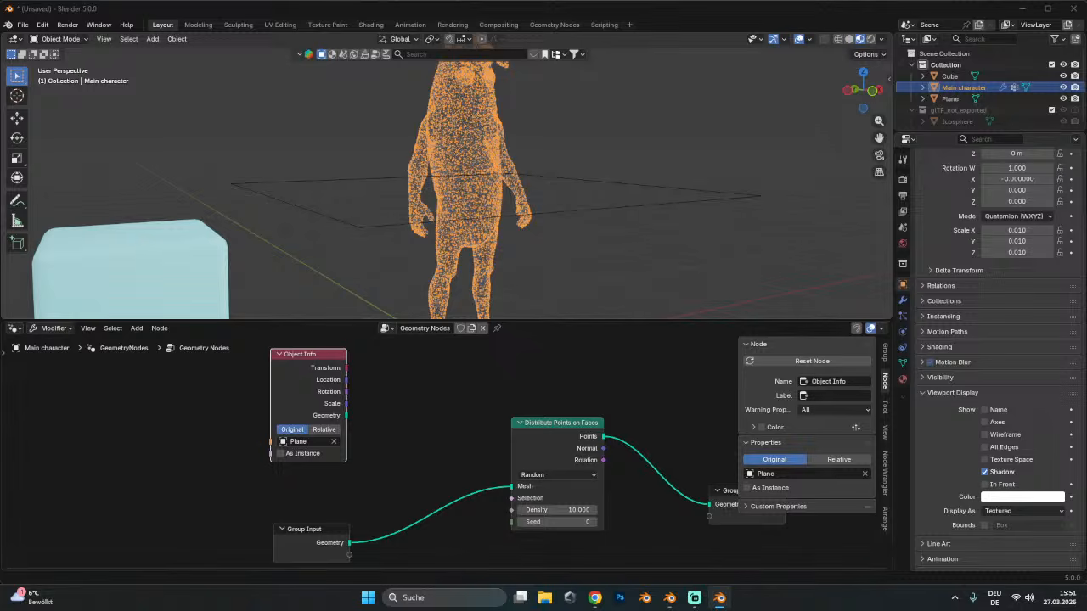
- Add a Separate XYZ node beside Object Info and feed Object Info's Location into its Vector input
key("shift+a")
mouse_move(416, 363)
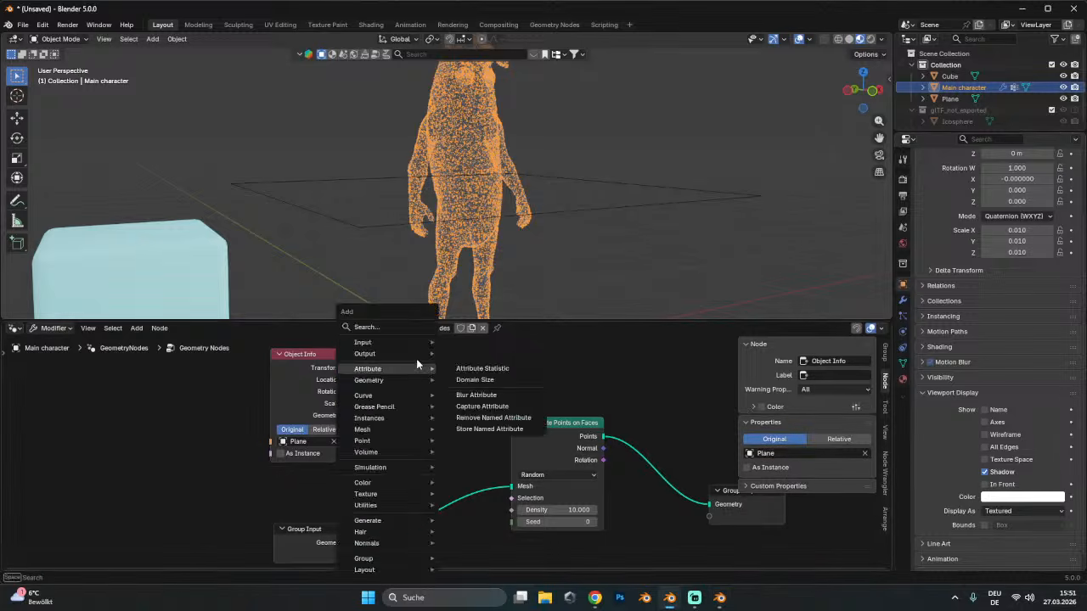
left_click(366, 327)
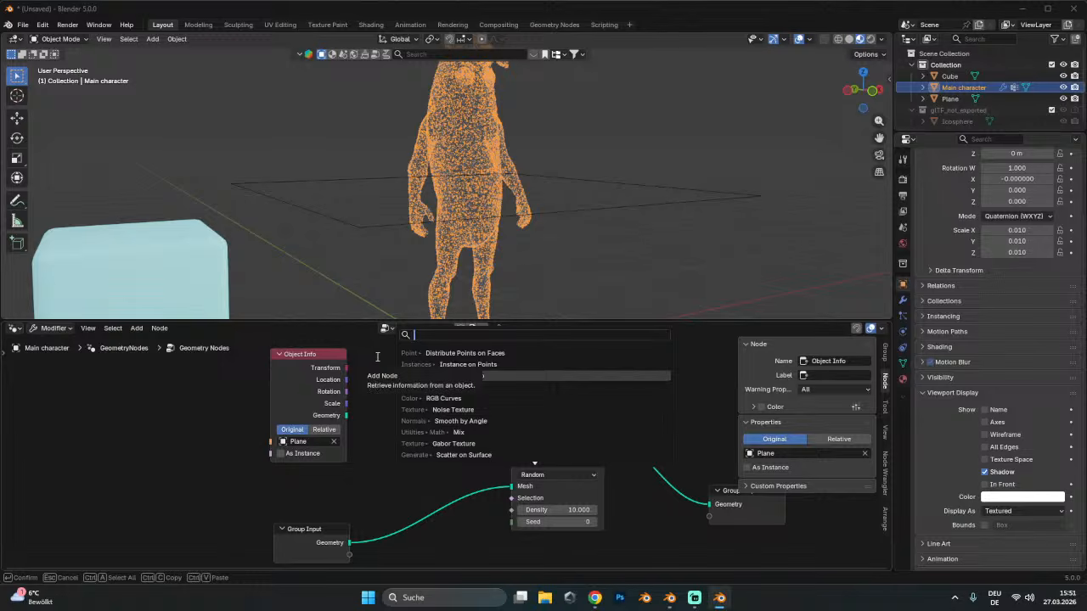
type("sepa")
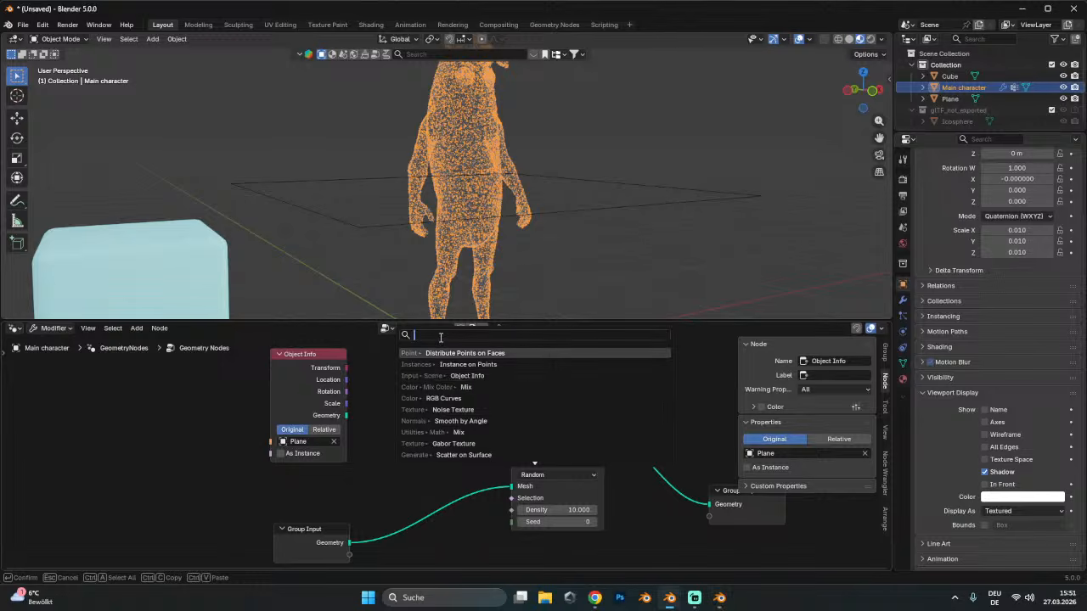
type("r")
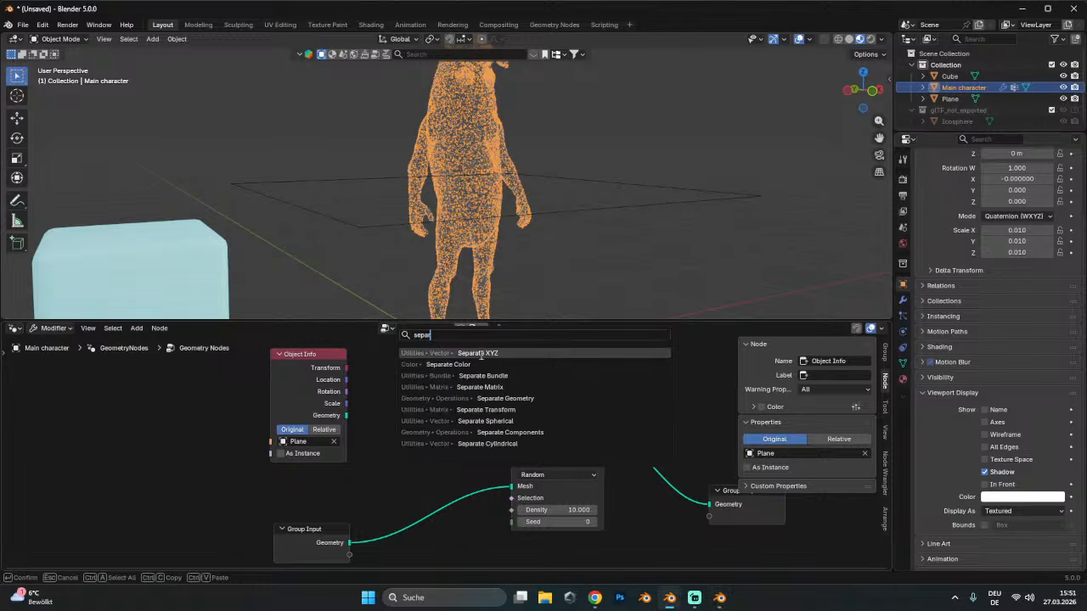
left_click(481, 355)
left_click(387, 361)
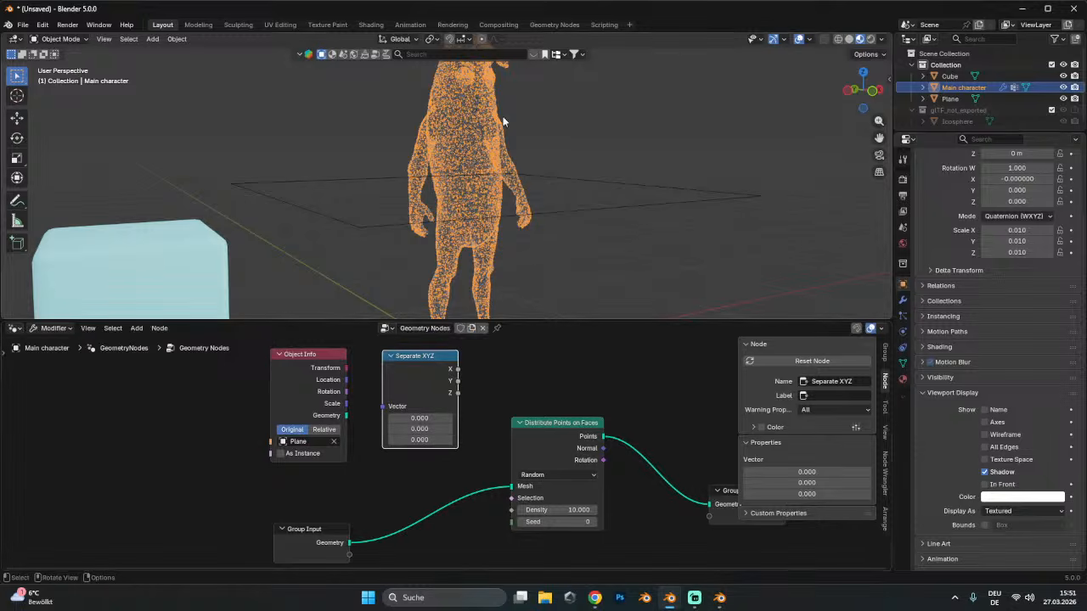
middle_click_drag(503, 116, 492, 307)
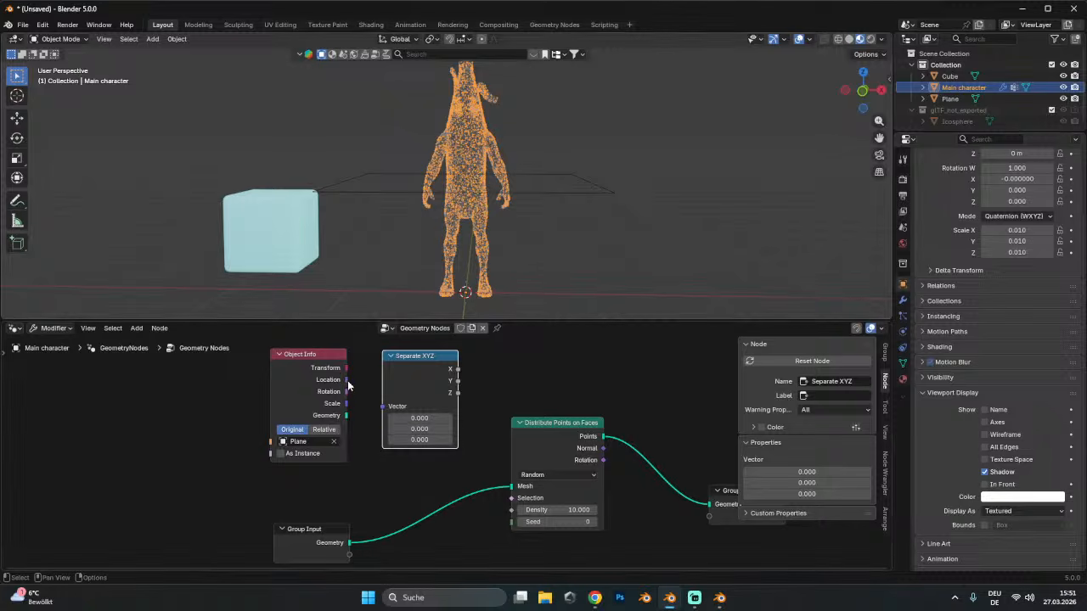
left_click_drag(347, 379, 382, 406)
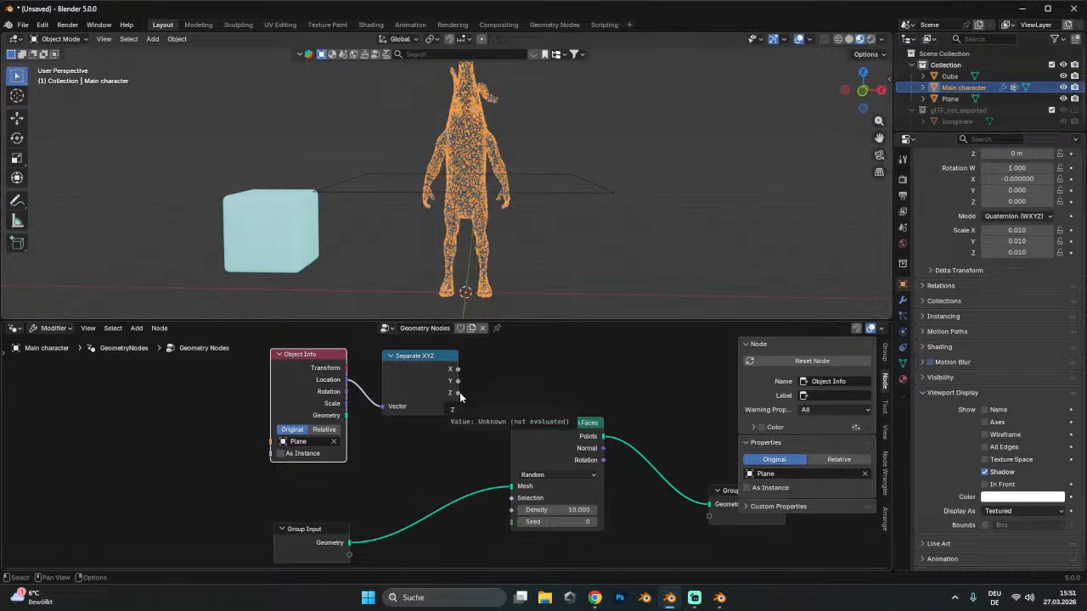
- Add a Less Than compare node next to Separate XYZ with the Z output feeding its A input
left_click_drag(459, 393, 525, 379)
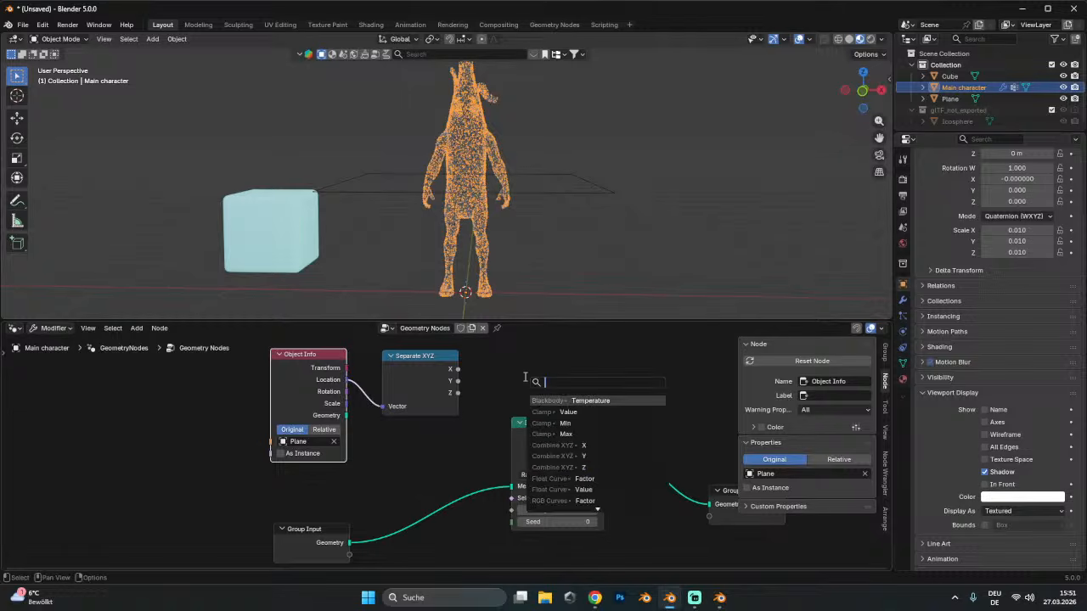
type("less")
key("Return")
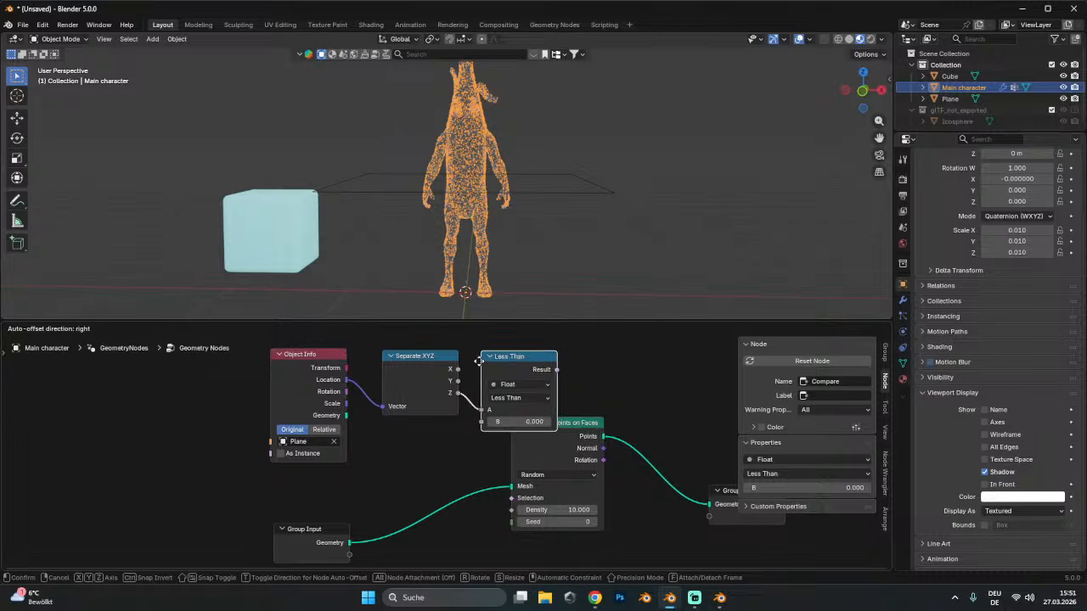
left_click(480, 361)
- Move the linked Object Info, Separate XYZ and Less Than nodes away from Distribute Points on Faces, and connect Less Than's Result to its Selection input
key("l")
key("l")
key("g")
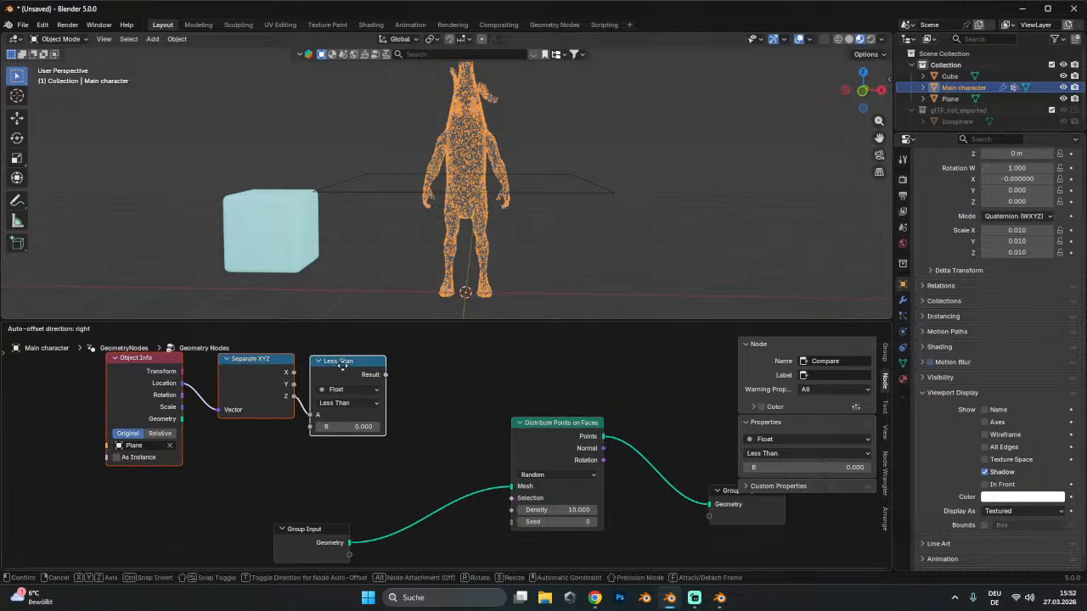
left_click(339, 363)
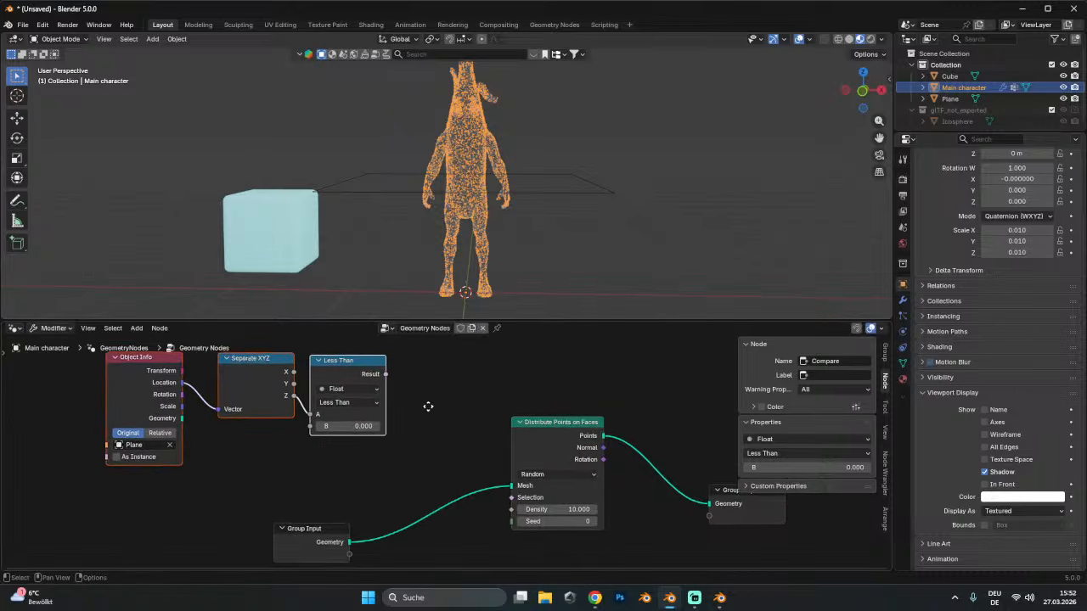
scroll(467, 414, "down", 1)
scroll(467, 414, "right", 2)
left_click_drag(355, 360, 480, 483)
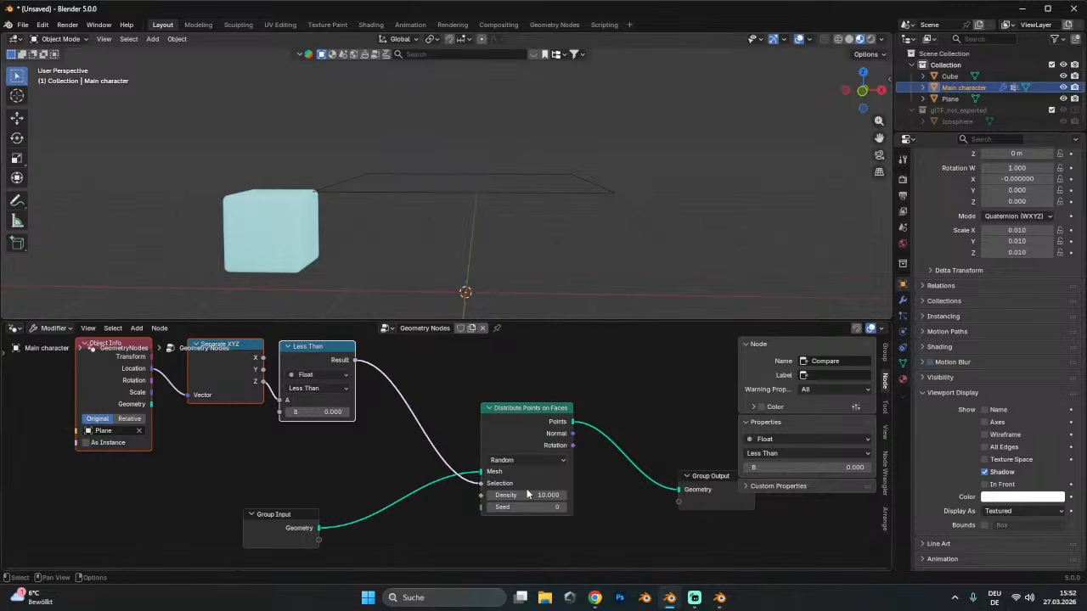
- Add a Position node below the main geometry link and move Group Input farther away to make room
scroll(365, 484, "down", 1)
middle_click_drag(365, 484, 387, 431)
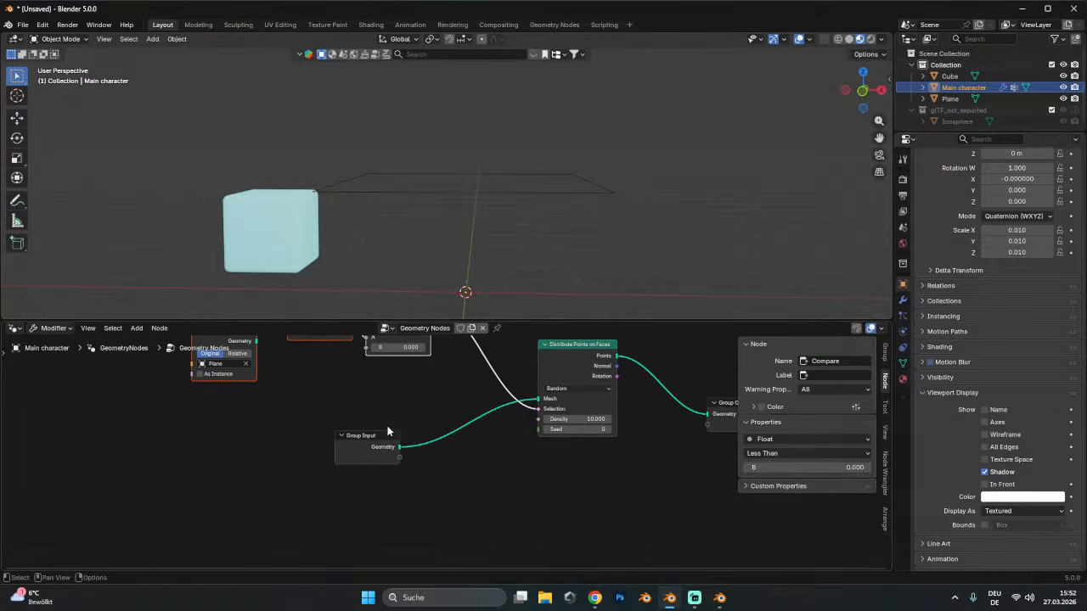
left_click_drag(377, 445, 307, 441)
key("shift+a")
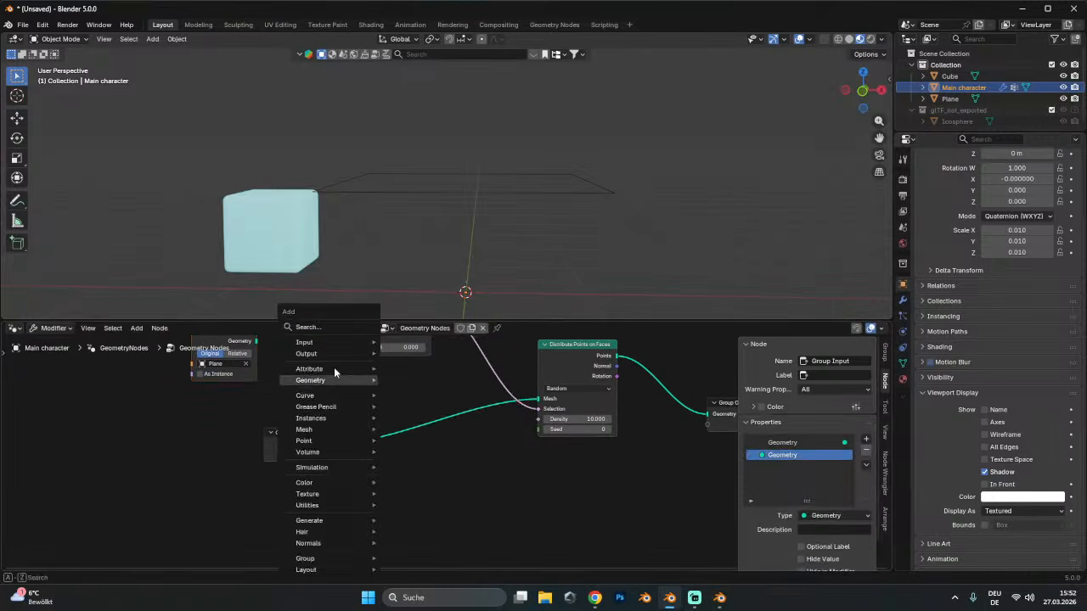
left_click(313, 330)
type("pose")
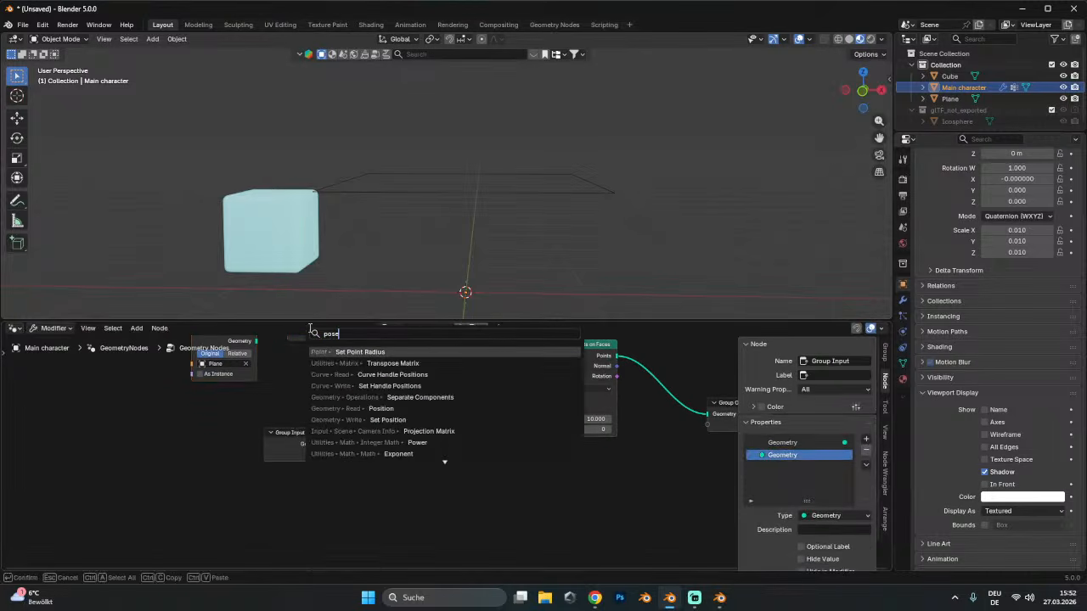
key("BackSpace")
type("i")
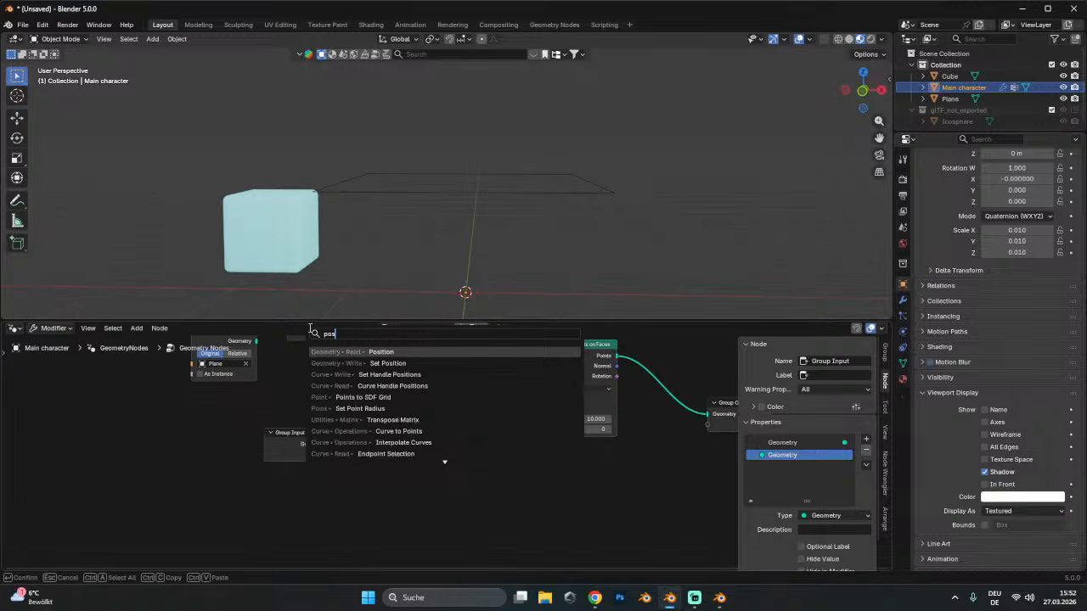
key("Return")
left_click(316, 476)
left_click_drag(300, 448, 180, 456)
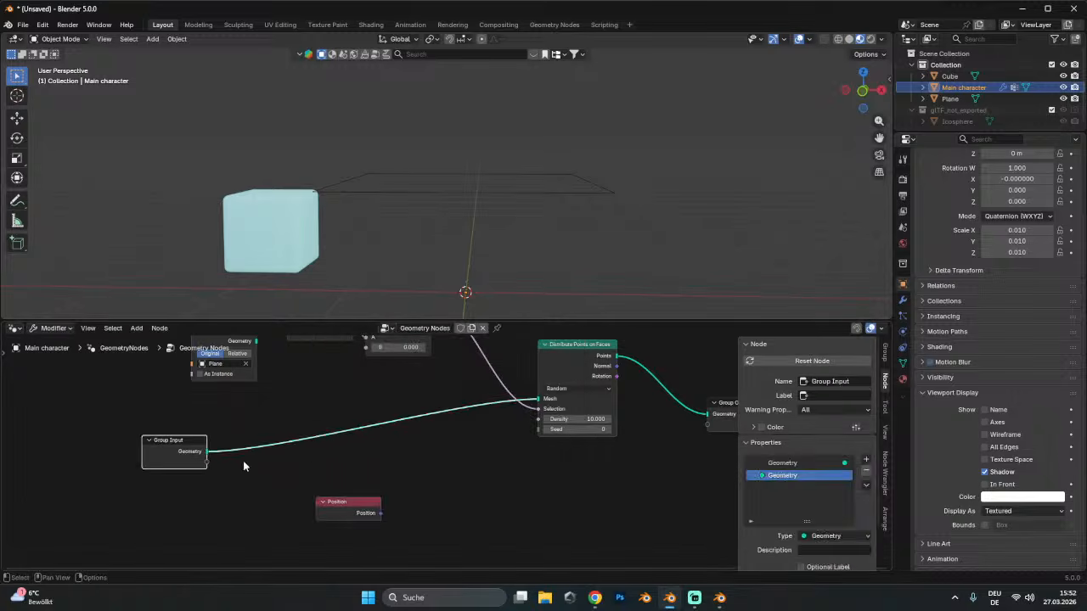
- Move the Position node closer to Group Input and add a Combine XYZ node linked from its Position output
left_click_drag(342, 507, 380, 480)
type("sep")
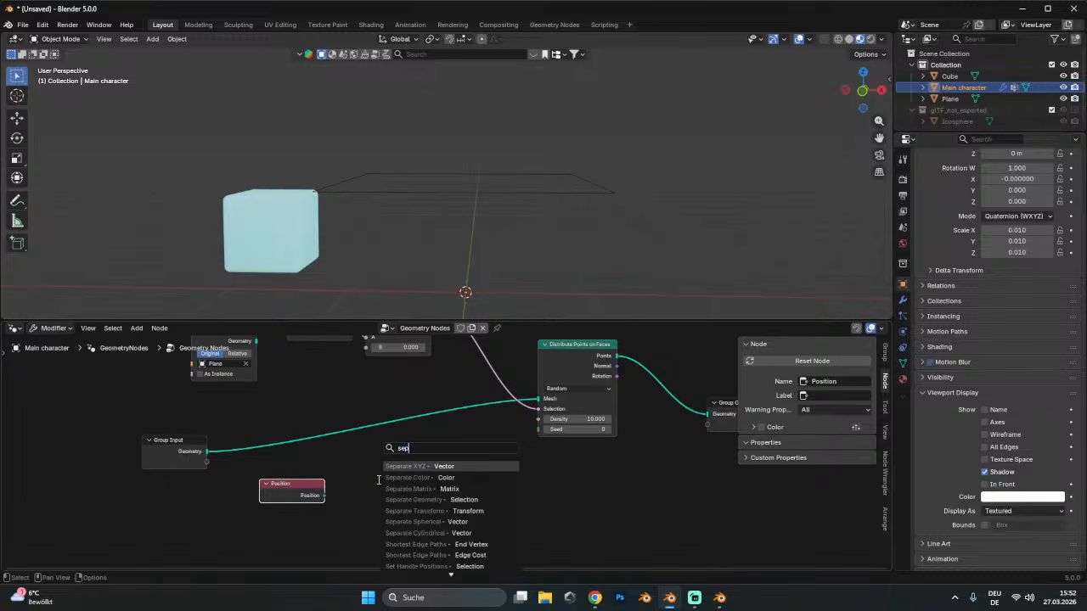
type("era")
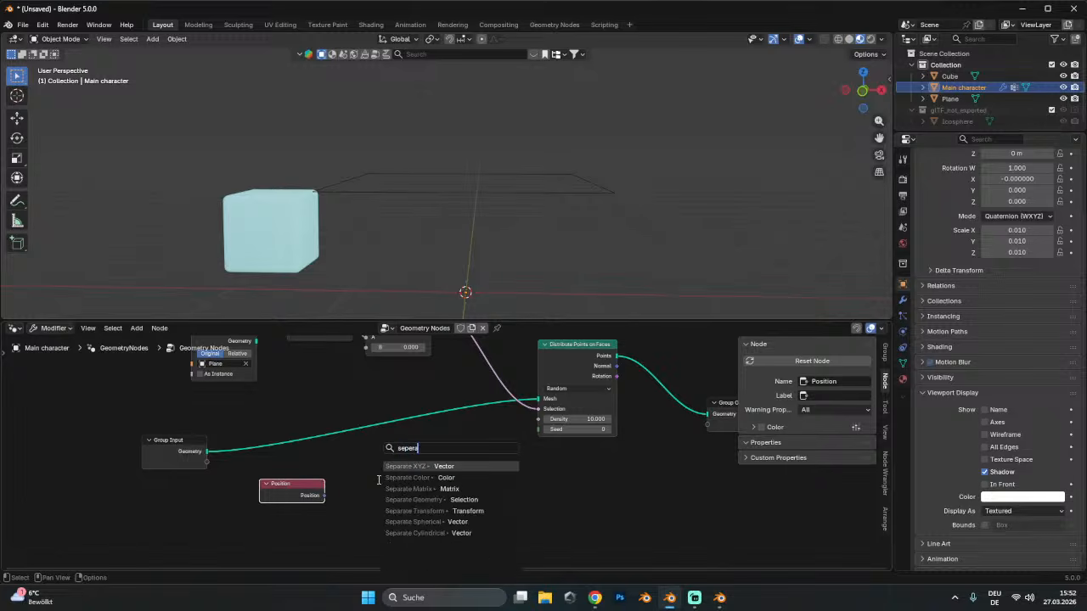
key("BackSpace")
key("BackSpace")
key("BackSpace")
key("BackSpace")
key("BackSpace")
key("BackSpace")
type("x")
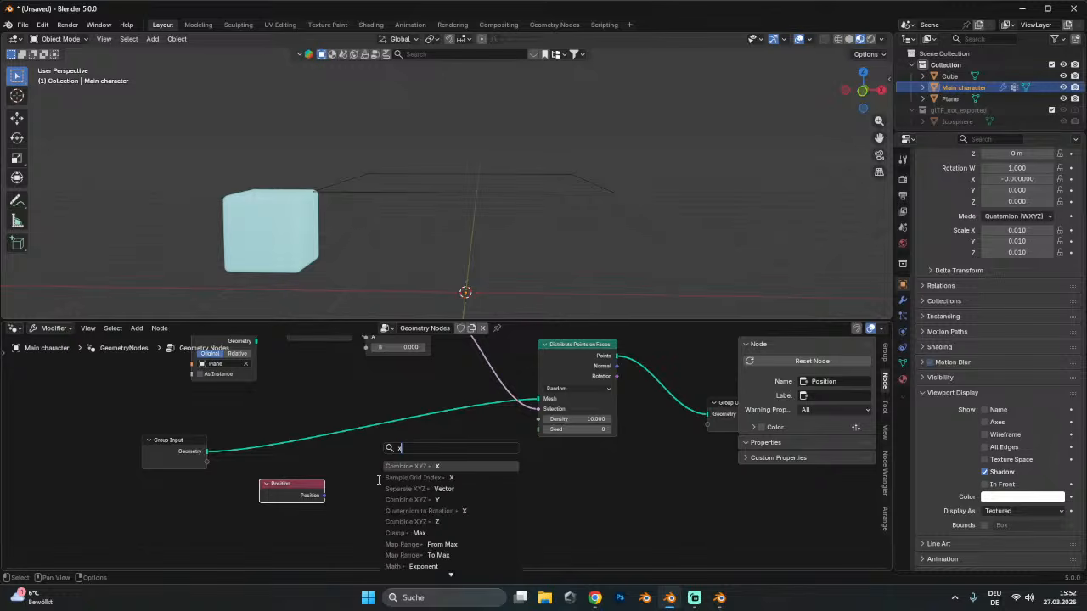
type("y")
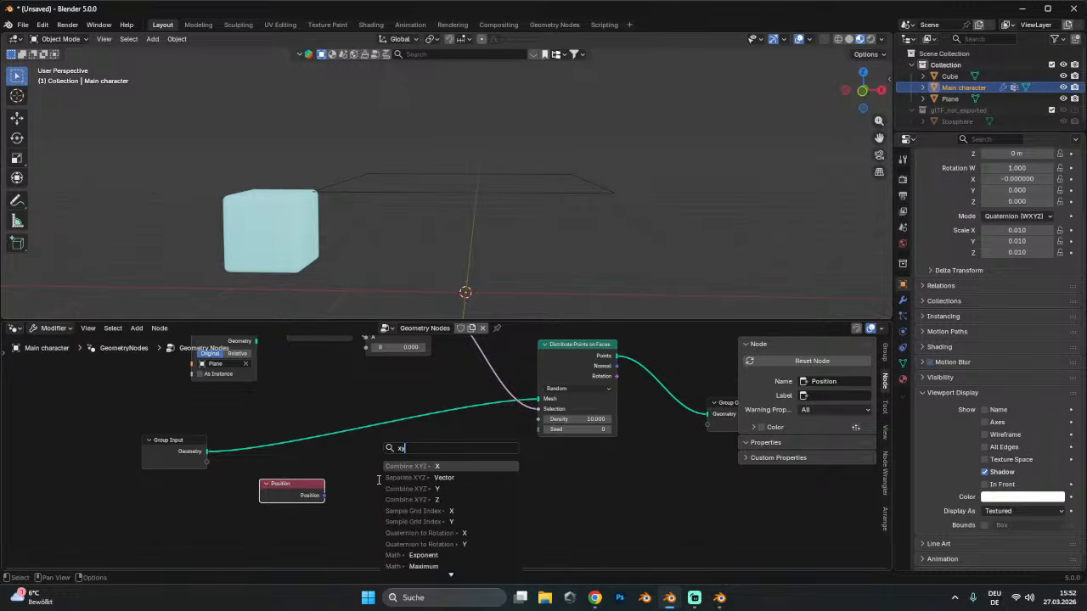
left_click(390, 466)
left_click(377, 459)
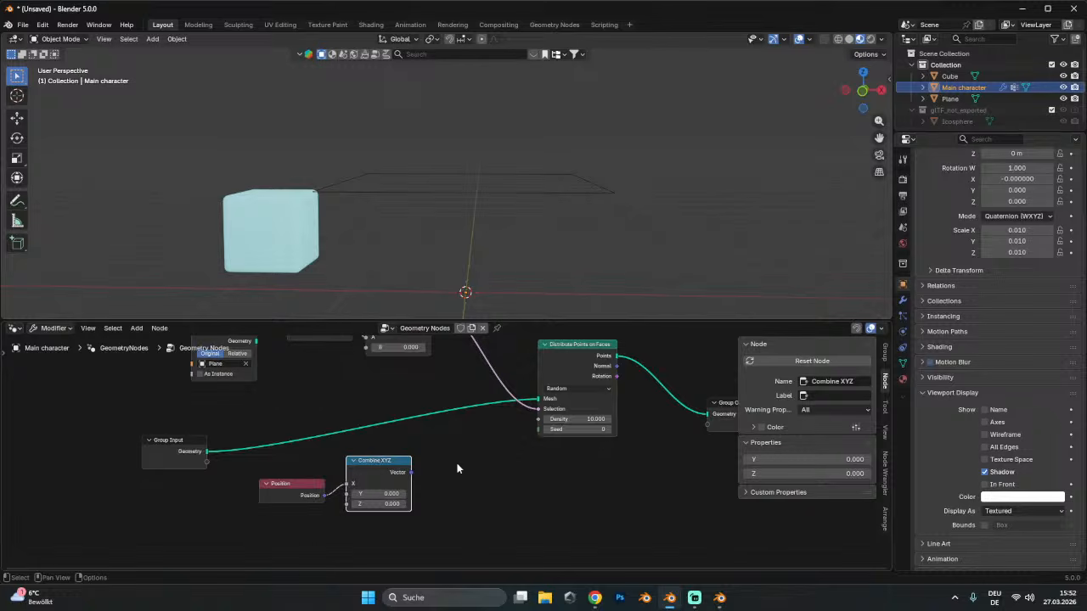
- Reroute Position into the Z input of Combine XYZ and connect its Vector output to Less Than's B input, spacing the nodes apart
middle_click_drag(457, 467, 450, 503)
left_click_drag(340, 520, 339, 539)
left_click_drag(384, 495, 389, 490)
middle_click_drag(389, 489, 350, 515)
left_click_drag(371, 514, 321, 410)
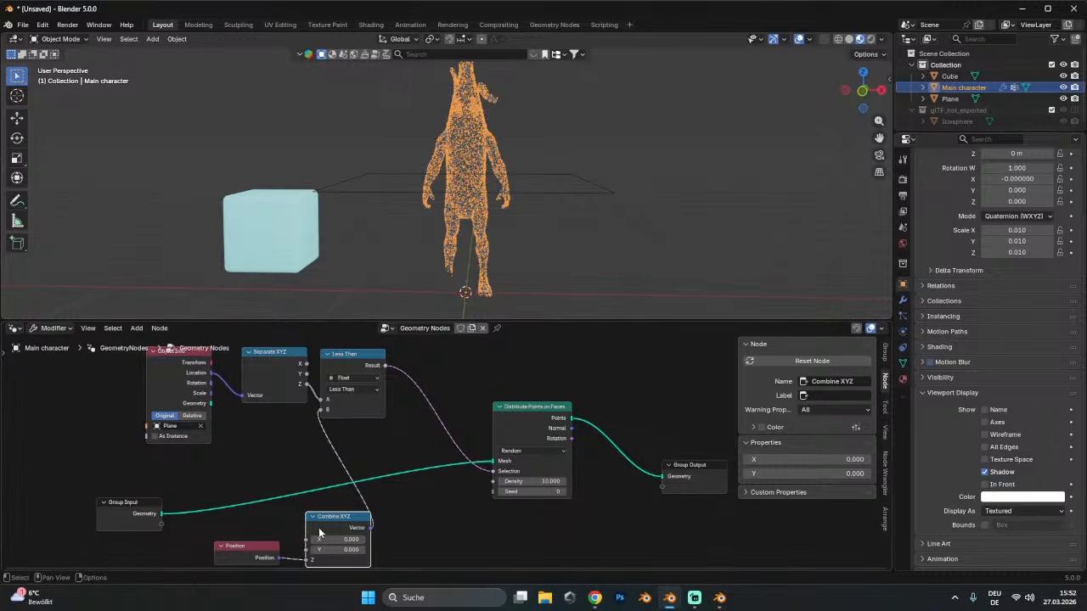
scroll(361, 505, "down", 1)
middle_click_drag(361, 505, 433, 481)
left_click_drag(420, 481, 339, 509)
- Try moving the Plane up along Z past the character's head, and return to the Main character's node tree with the move undone
left_click(529, 190)
key("g")
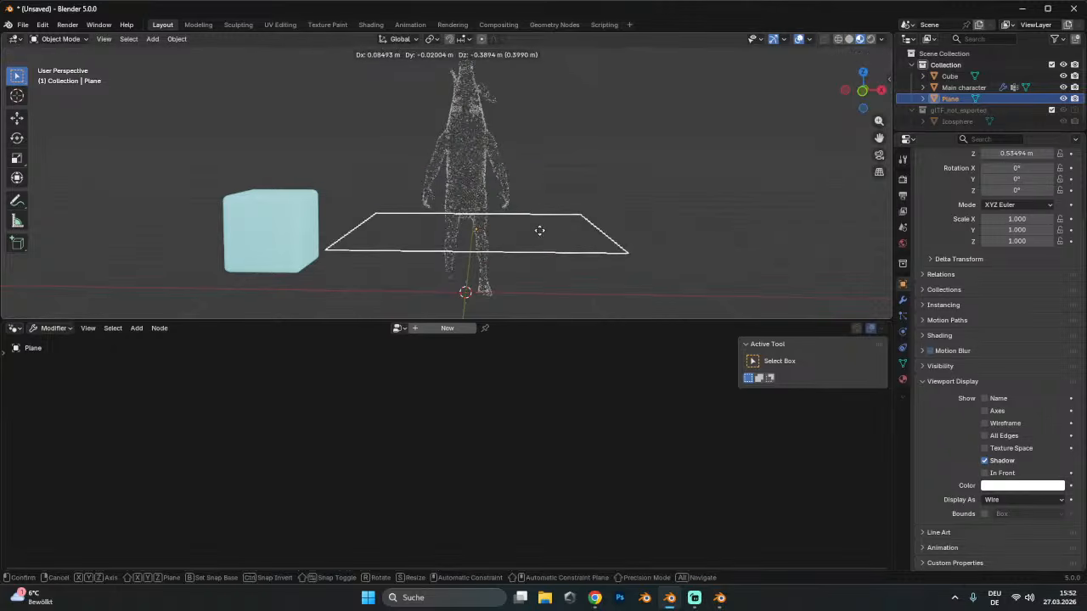
key("z")
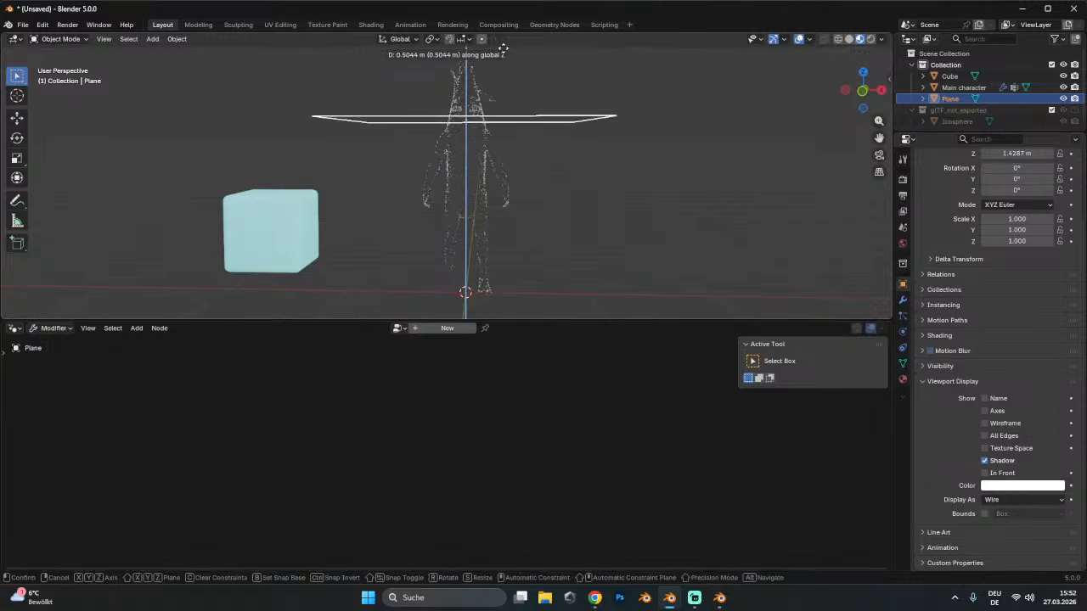
left_click(502, 42)
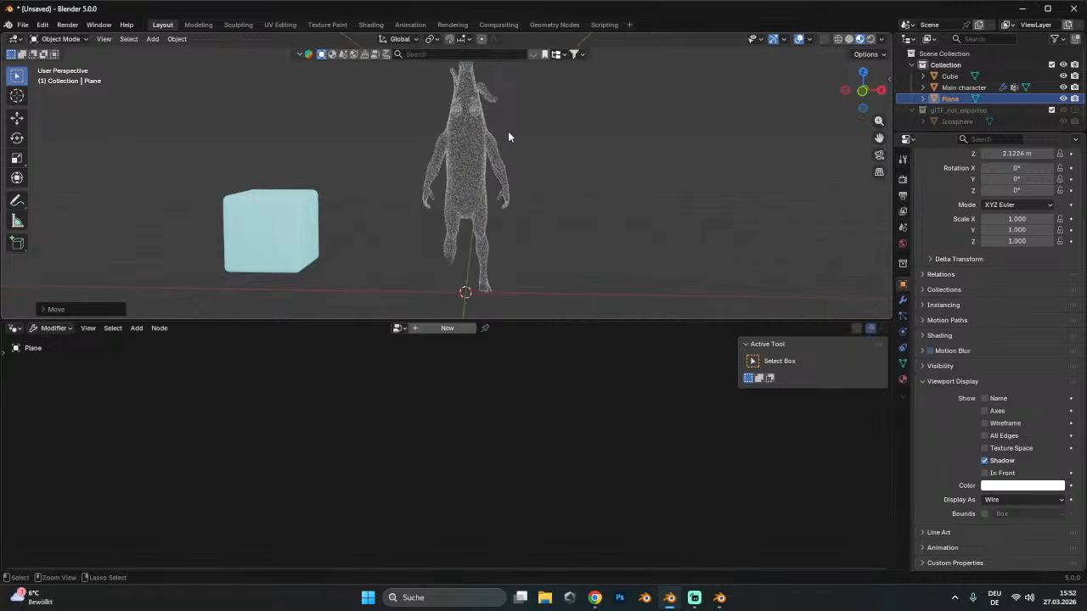
left_click(499, 225)
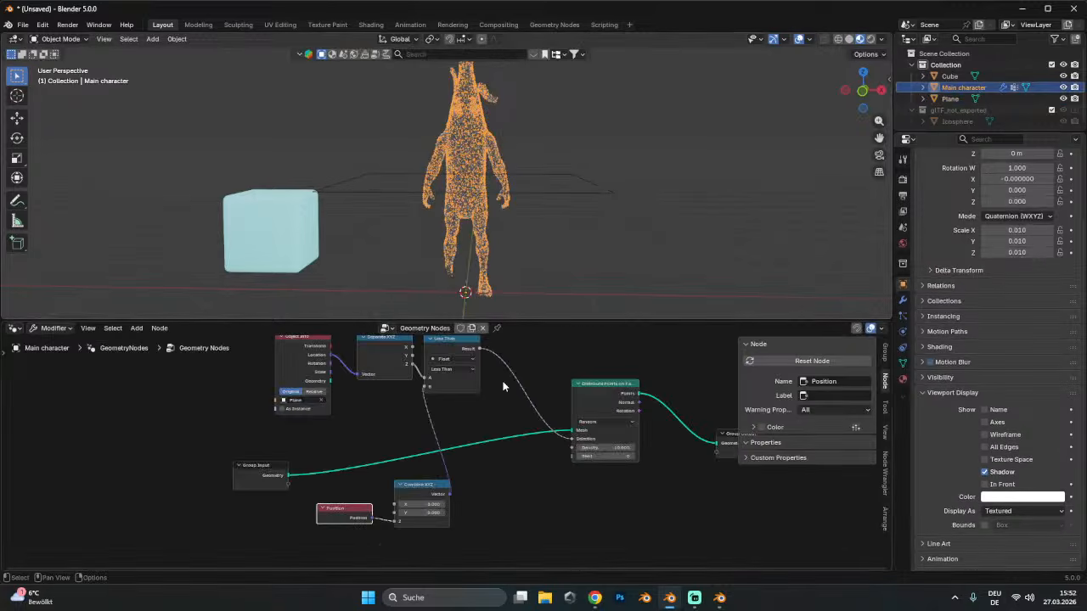
- Set the Less Than node's data type to Vector, and reconnect Separate XYZ's Z to A and Combine XYZ's Vector to B
scroll(484, 392, "up", 2)
middle_click_drag(474, 400, 499, 447)
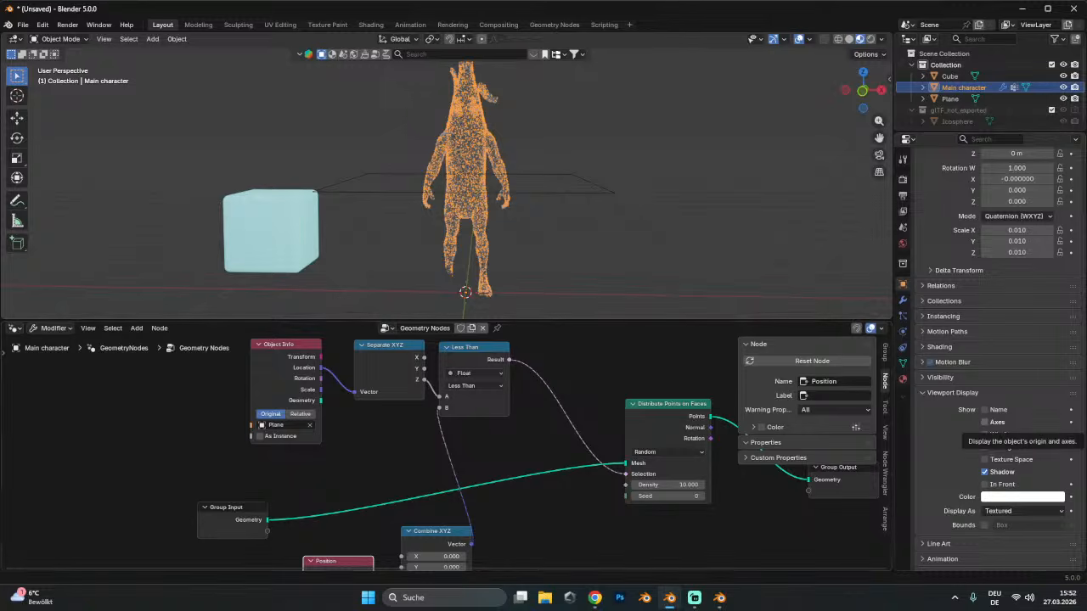
left_click(472, 387)
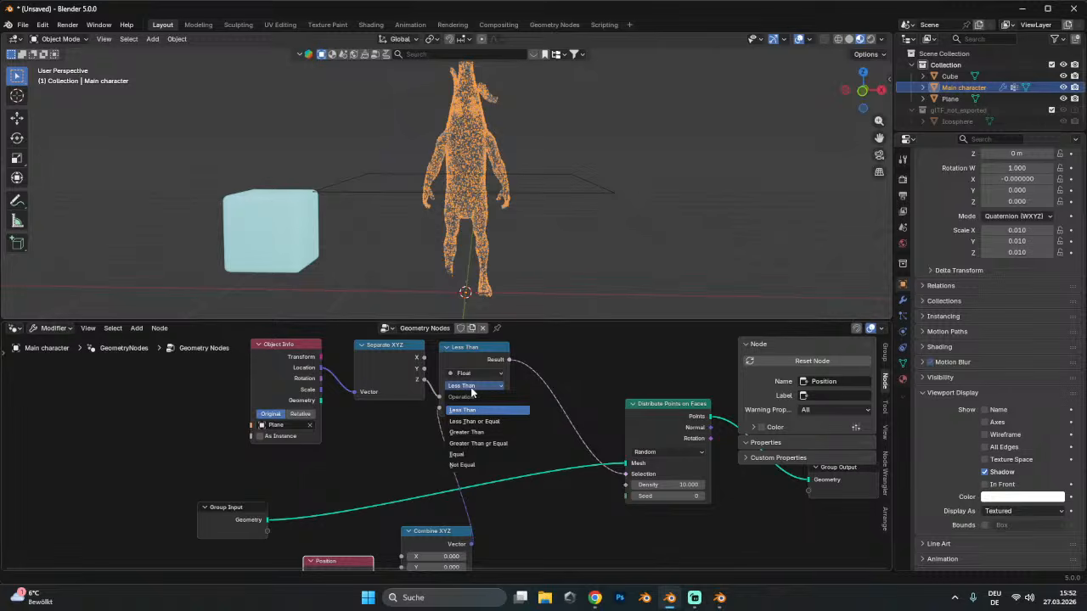
left_click_drag(475, 364, 485, 356)
left_click(484, 366)
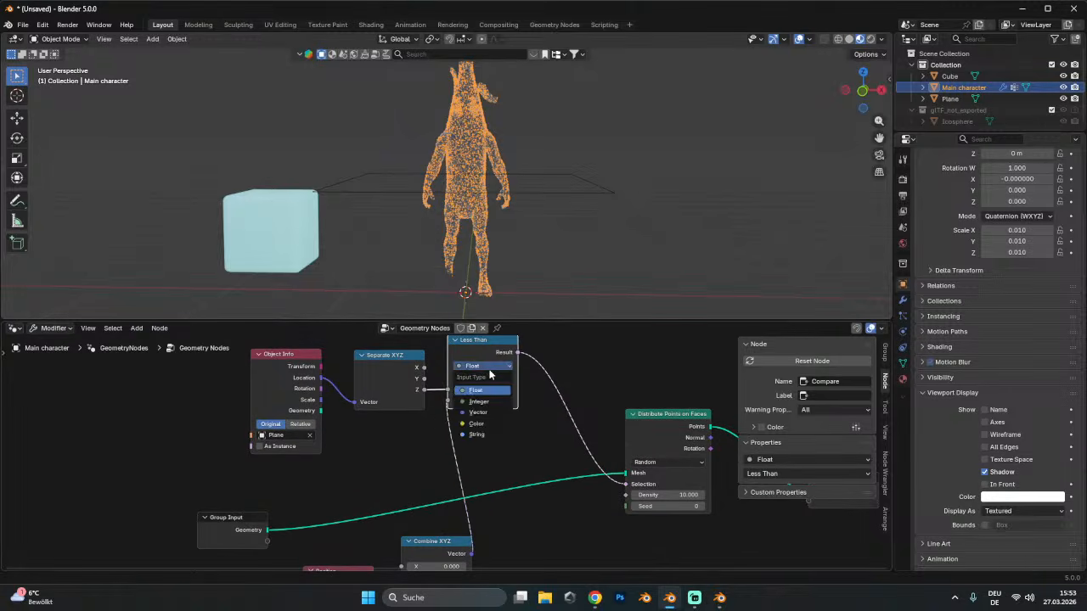
left_click(478, 412)
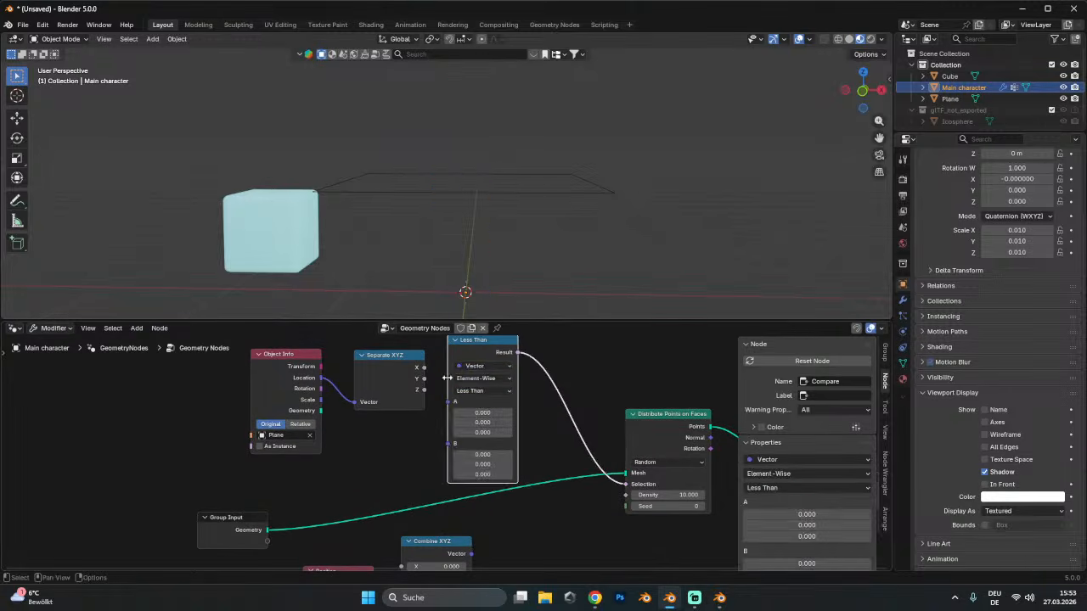
left_click_drag(429, 395, 449, 402)
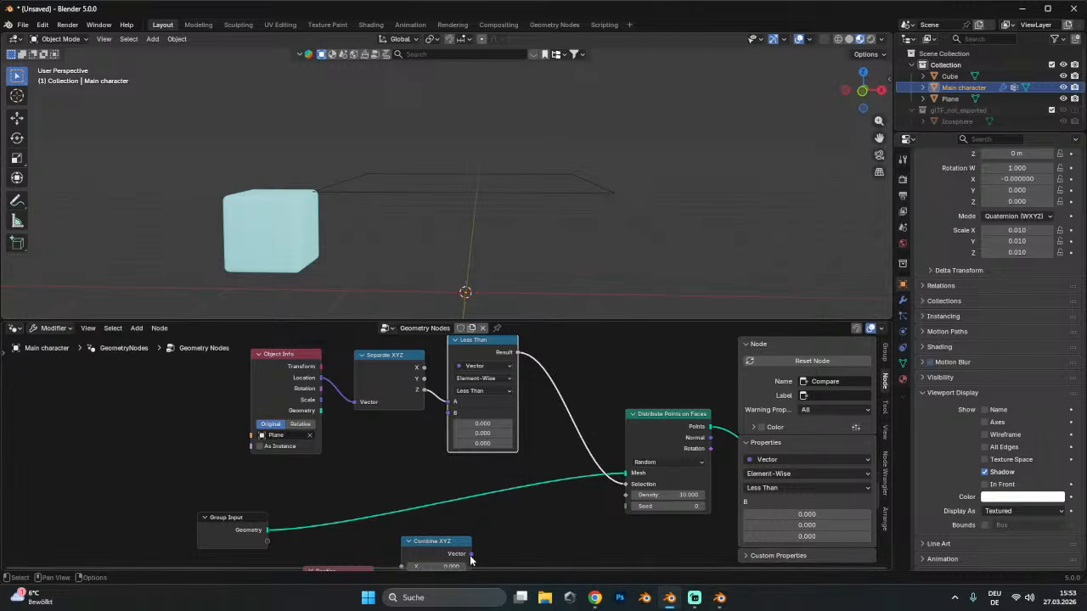
left_click_drag(471, 553, 449, 413)
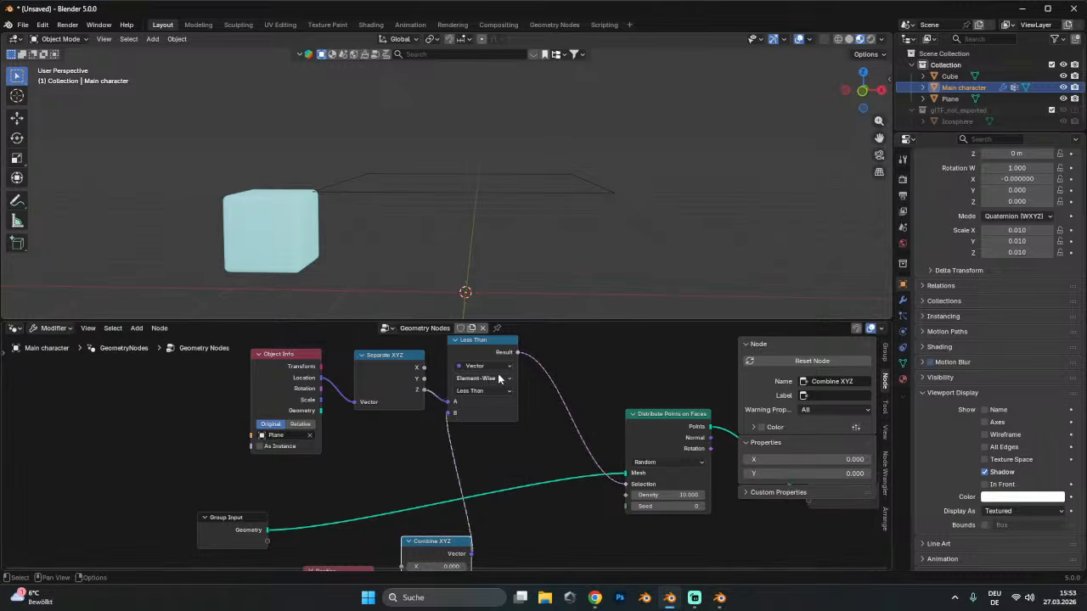
- Switch the Distribute Points on Faces node's distribution method to Poisson Disk
mouse_move(498, 401)
middle_click_drag(689, 463, 609, 419)
left_click(609, 420)
left_click(604, 456)
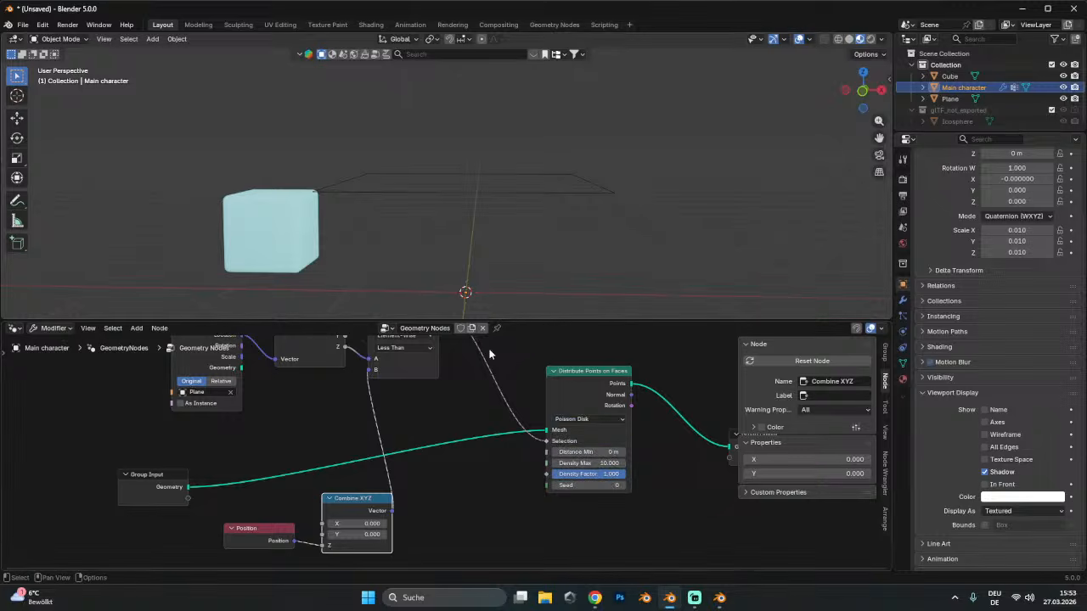
middle_click_drag(471, 403, 519, 448)
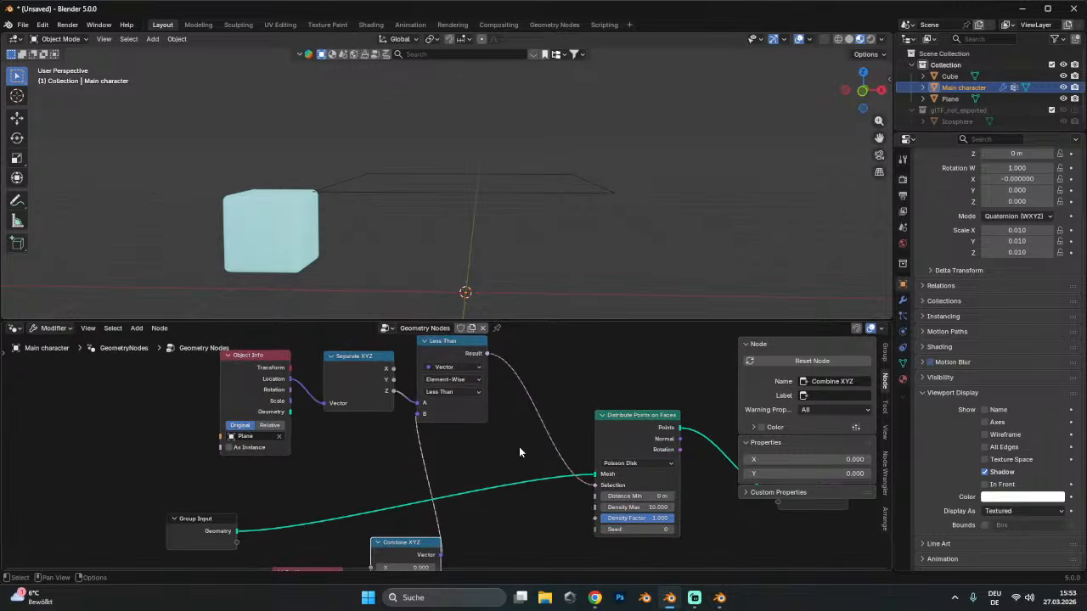
- Swap the Less Than node's inputs so Combine XYZ's Vector feeds A and Separate XYZ's Z feeds B
left_click(430, 415)
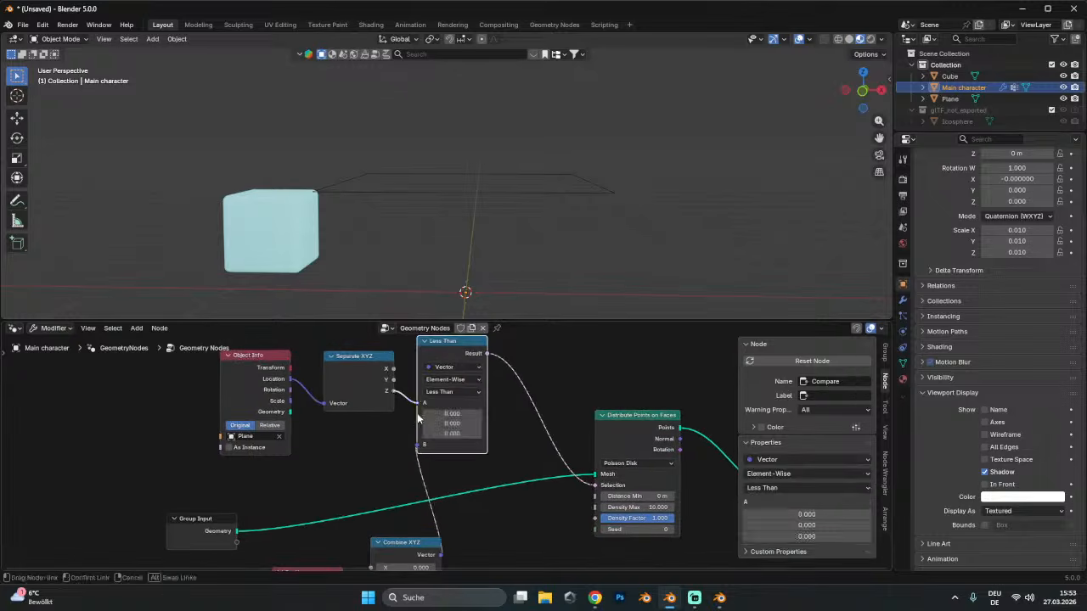
left_click_drag(417, 404, 418, 444)
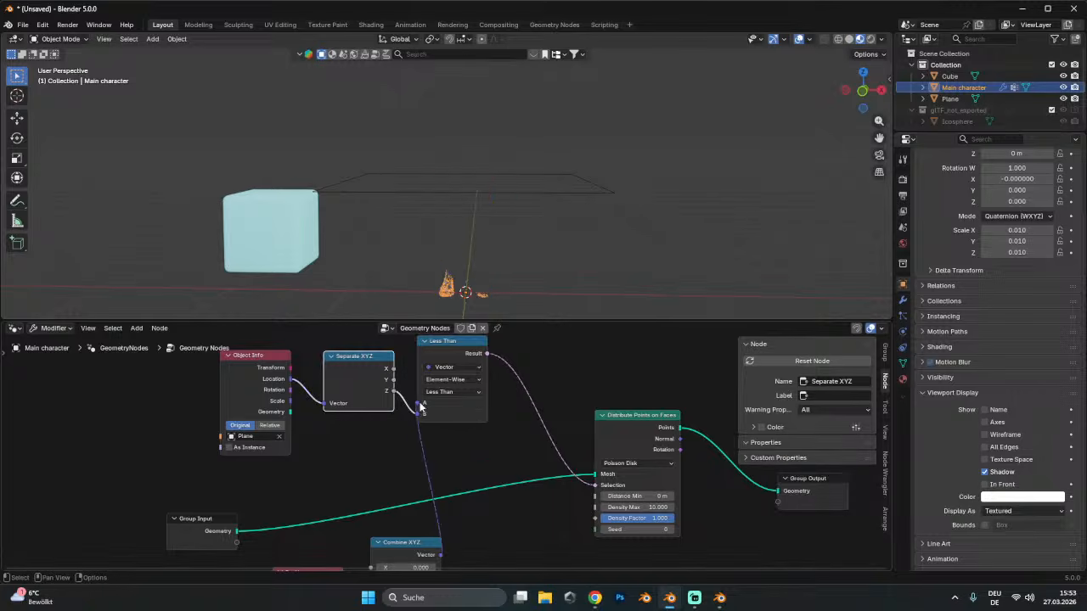
- Move the Plane slightly down along Z to a height of about 0.87 m
left_click(523, 194)
key("g")
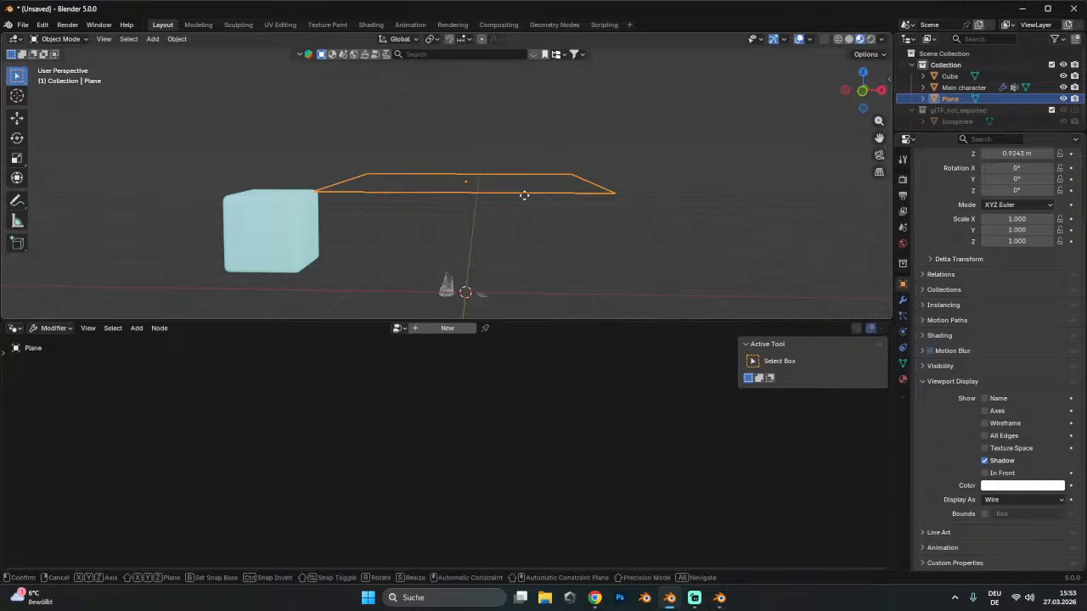
key("z")
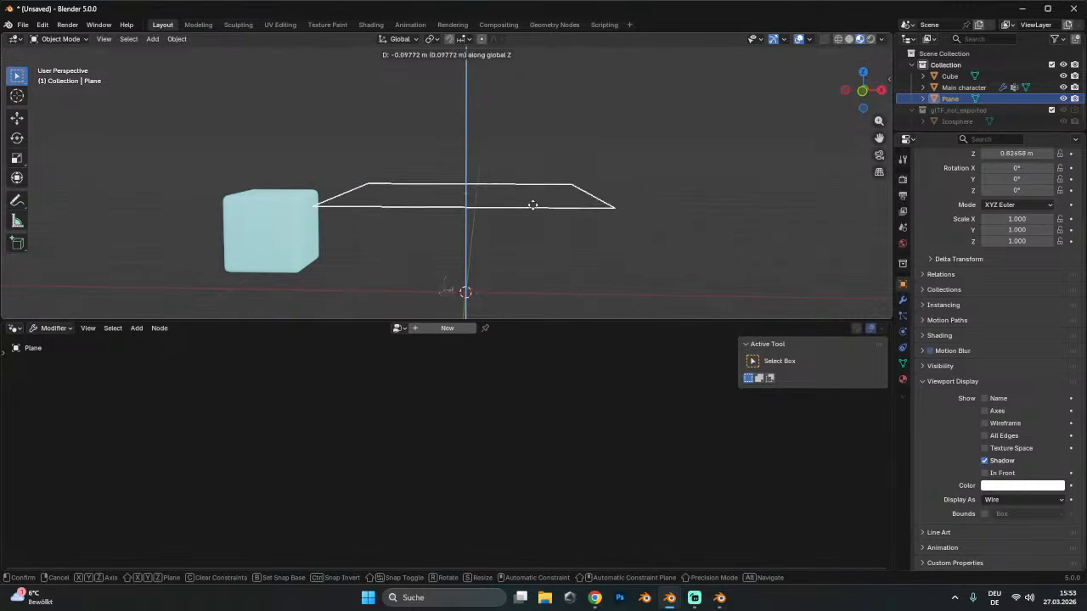
left_click(532, 201)
scroll(500, 253, "down", 2)
- Try applying object transforms to the Plane
key("ctrl+a")
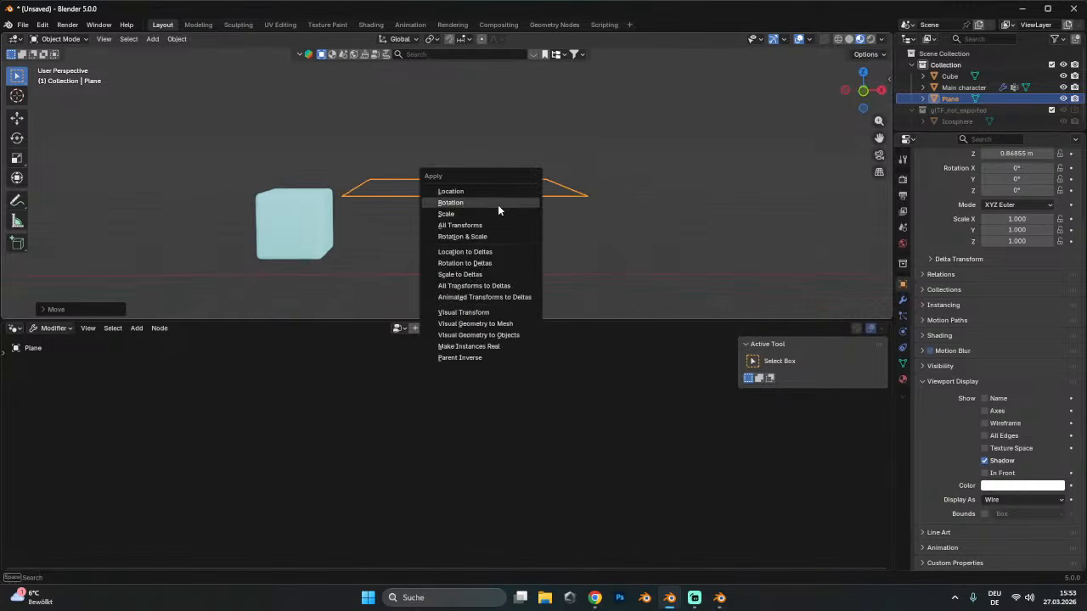
left_click(495, 223)
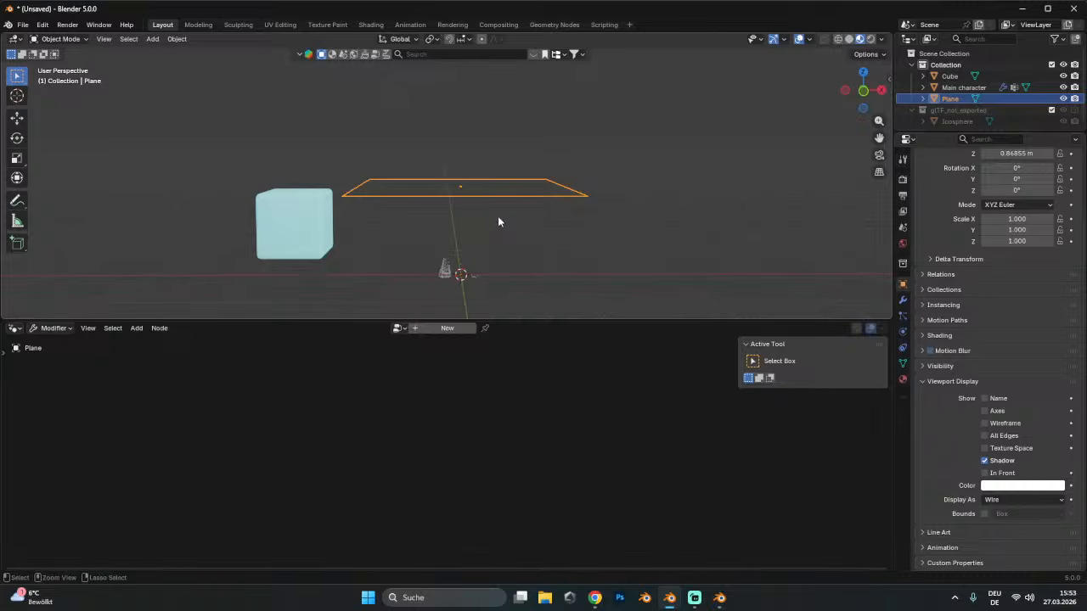
key("ctrl+a")
left_click(481, 193)
- Select the Main character and apply its object transform
left_click(446, 263)
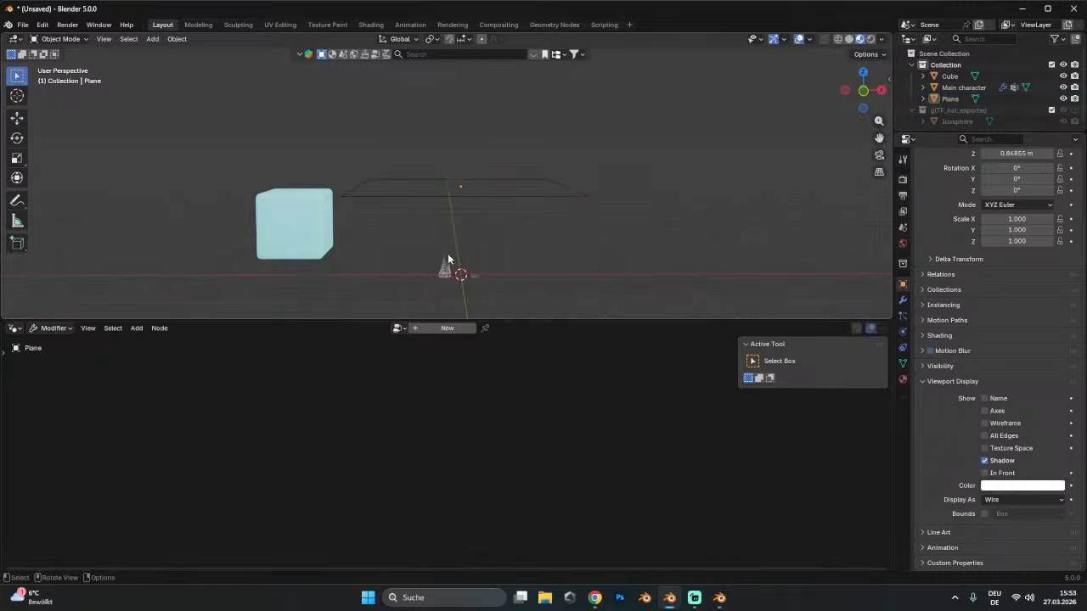
left_click(448, 254)
key("ctrl+a")
left_click(446, 262)
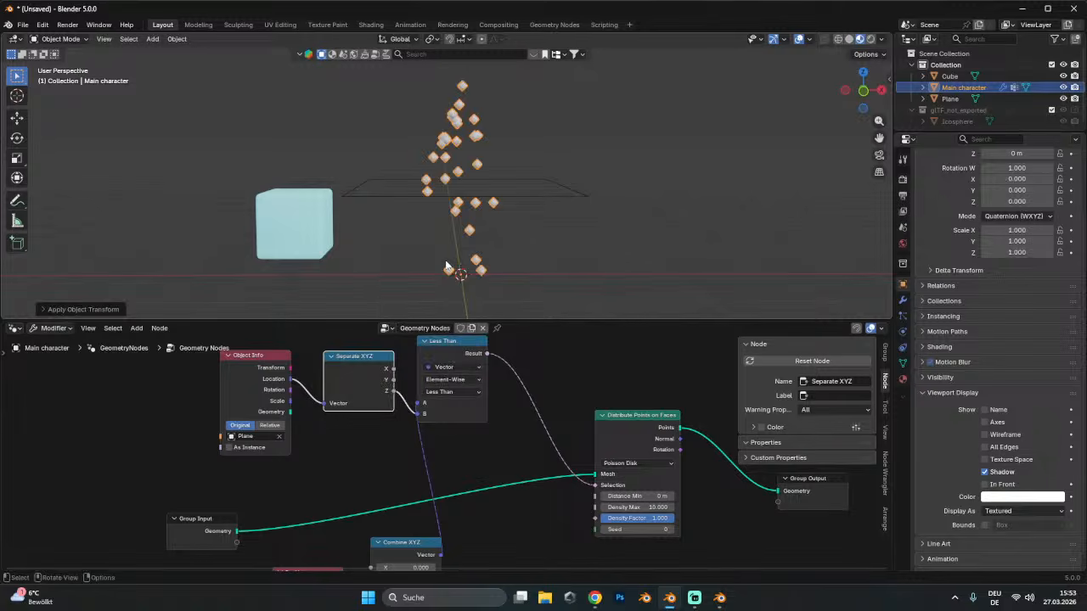
- Move the Plane along Z through the distributed points and place it at about 0.95 m
left_click(523, 195)
key("g")
key("z")
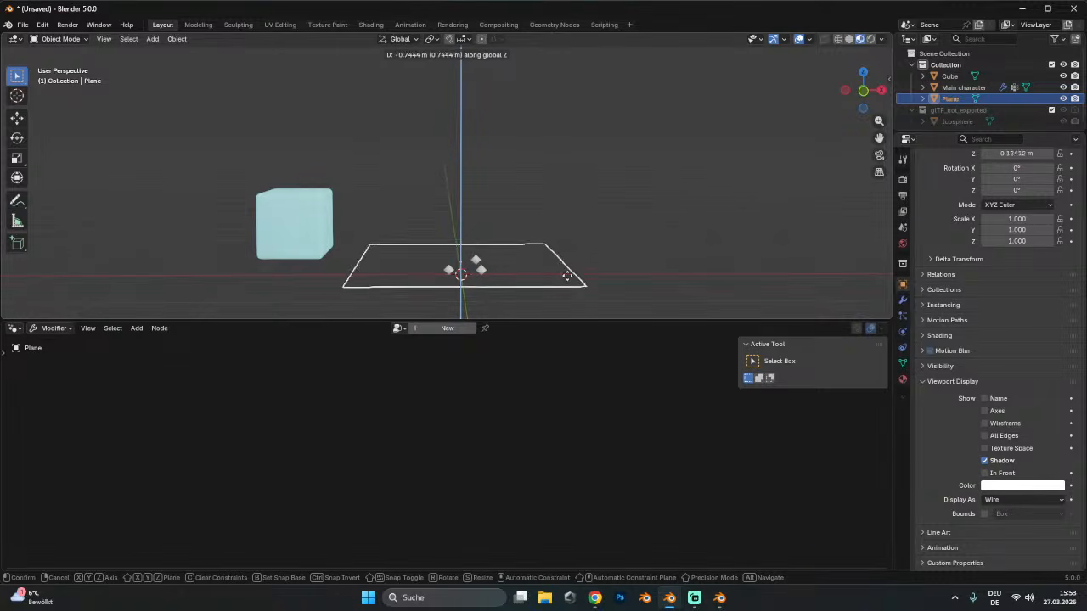
middle_click_drag(526, 203, 557, 191)
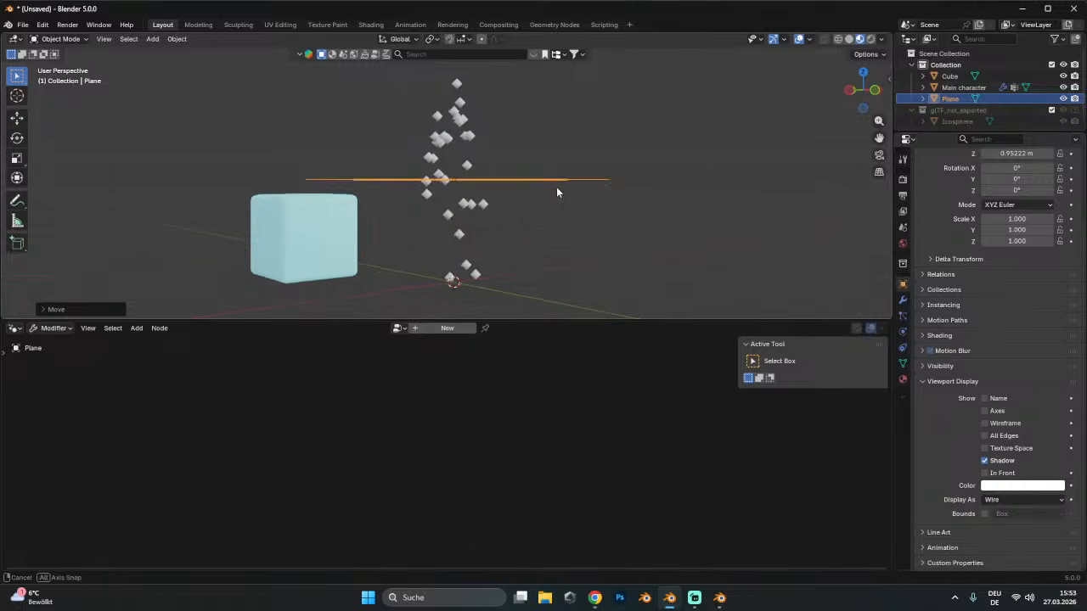
- Select the Main character and space its Group Output and Distribute Points on Faces nodes farther apart
left_click(482, 224)
middle_click_drag(482, 224, 463, 231)
left_click(487, 195)
middle_click_drag(487, 195, 486, 231)
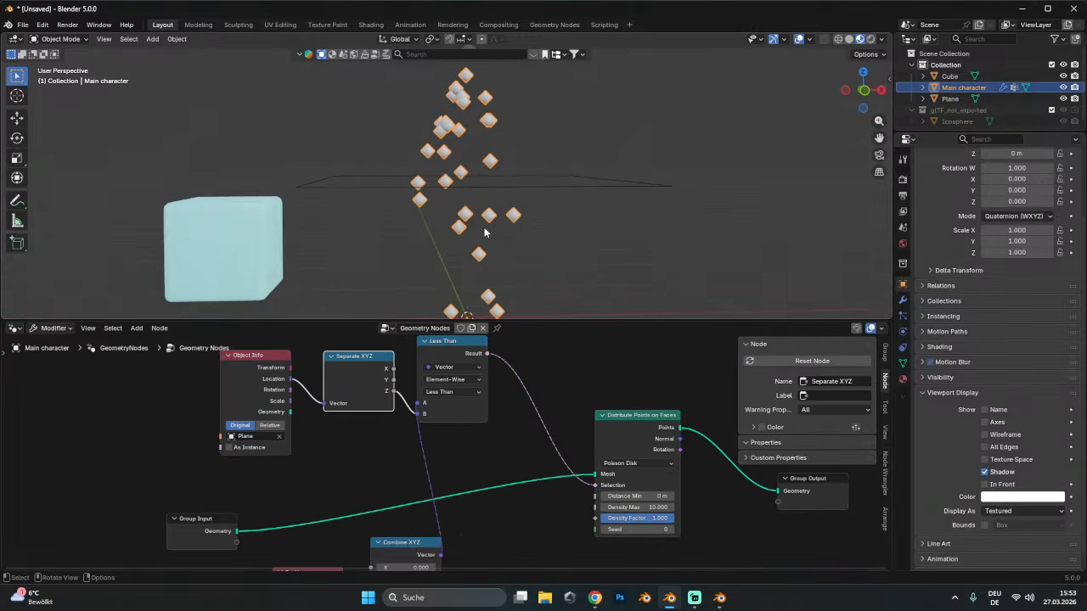
key("Home")
left_click_drag(607, 472, 691, 463)
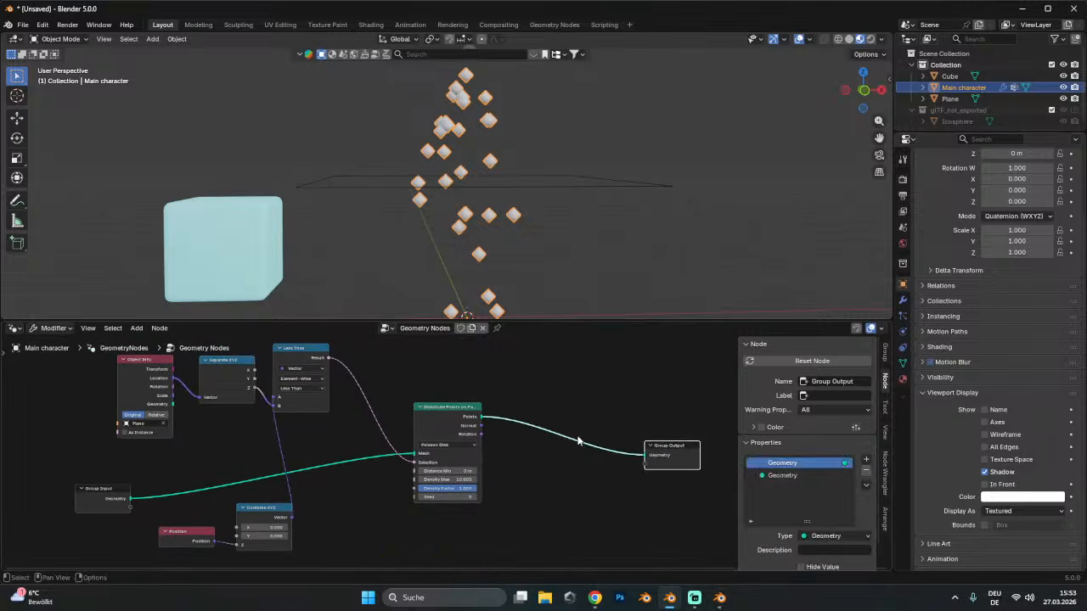
left_click_drag(454, 411, 392, 416)
- Raise the Distribute Points on Faces node's Density Max to 47.7, and set its Distance Min to 0 m
scroll(461, 421, "up", 3)
scroll(423, 472, "up", 3)
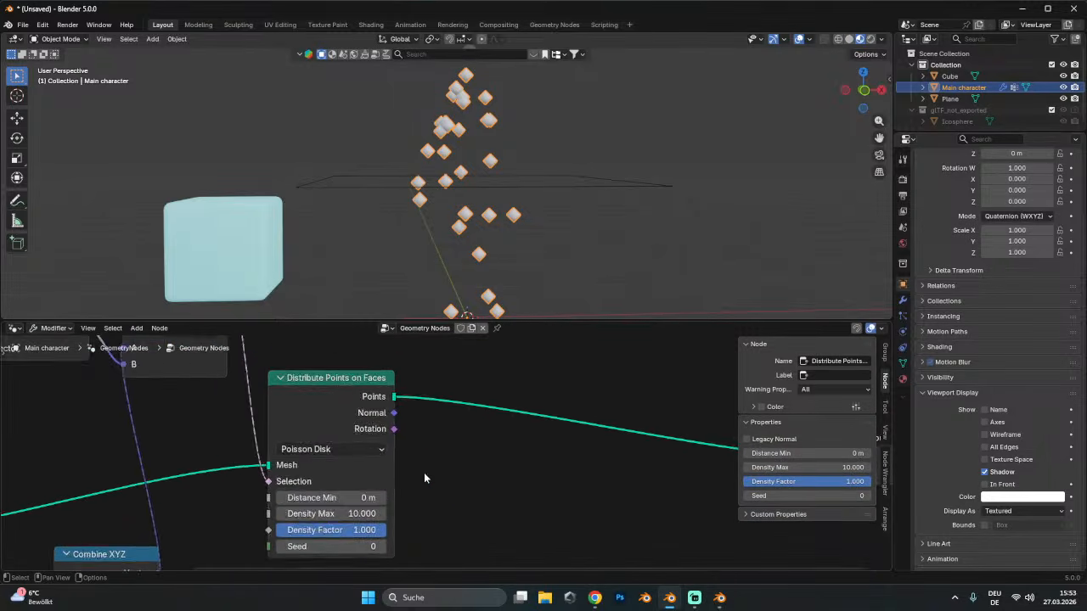
left_click_drag(382, 501, 513, 501)
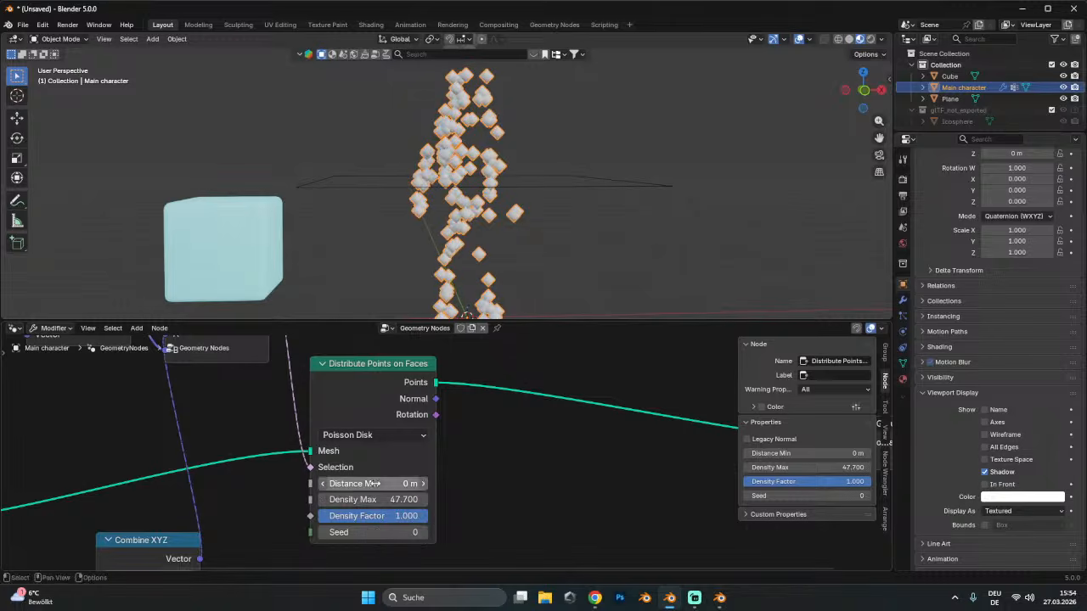
left_click_drag(374, 483, 405, 483)
left_click(376, 483)
type("0")
key("Return")
key("alt+Tab")
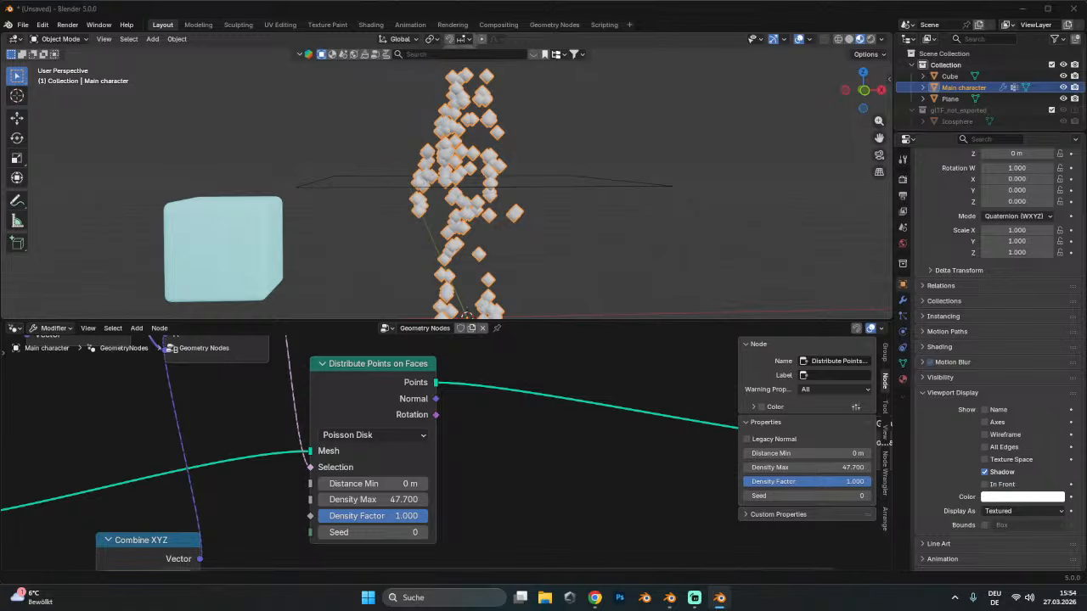
- Insert a Join Geometry node after Distribute Points on Faces, and connect Group Input's Geometry to it as well
scroll(569, 370, "down", 2)
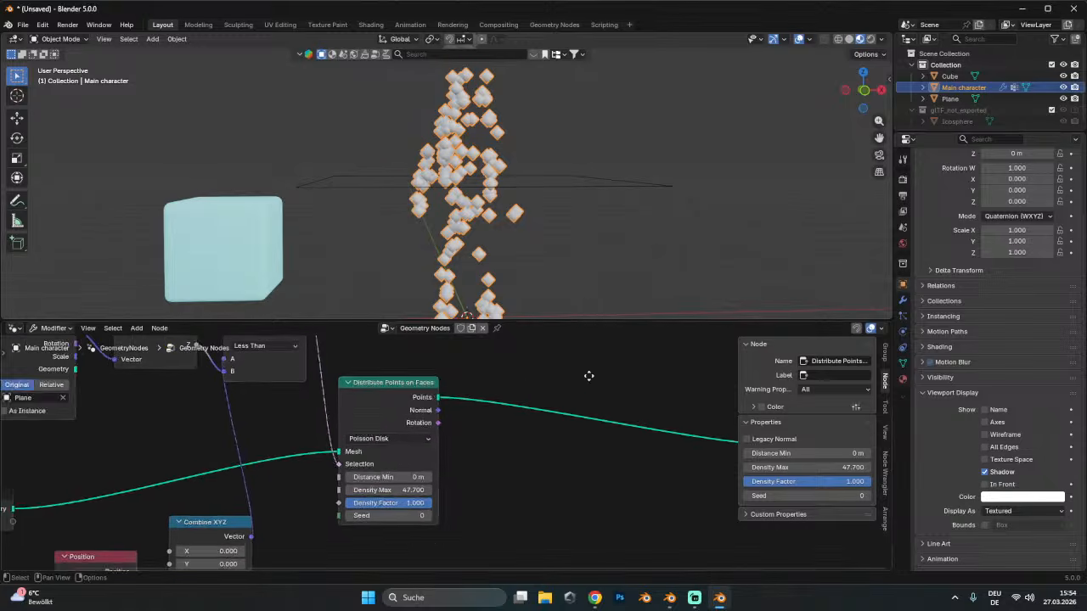
key("shift+a")
type("join")
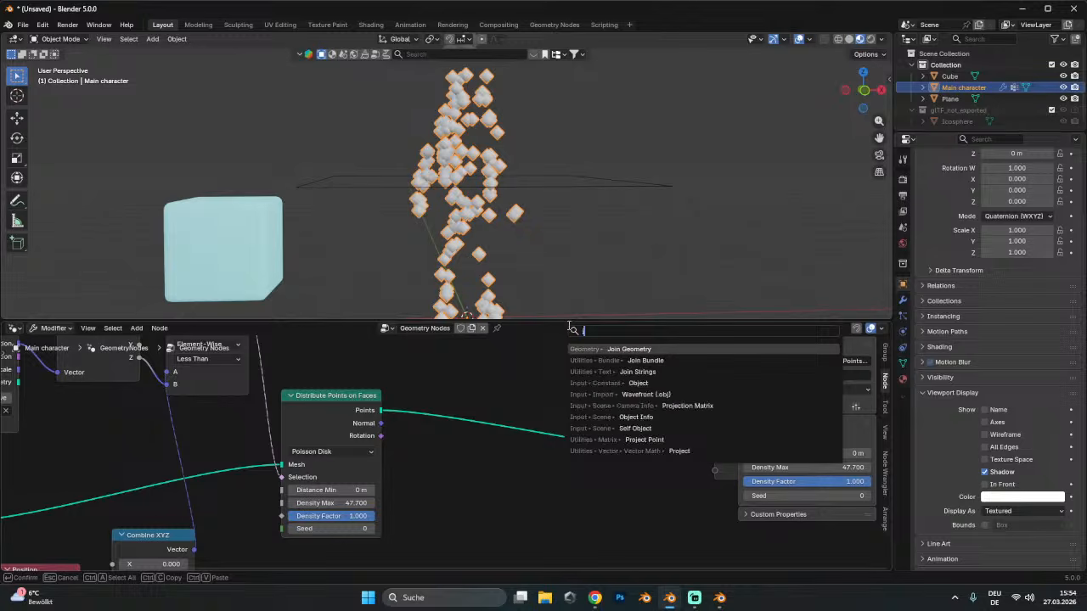
left_click(631, 350)
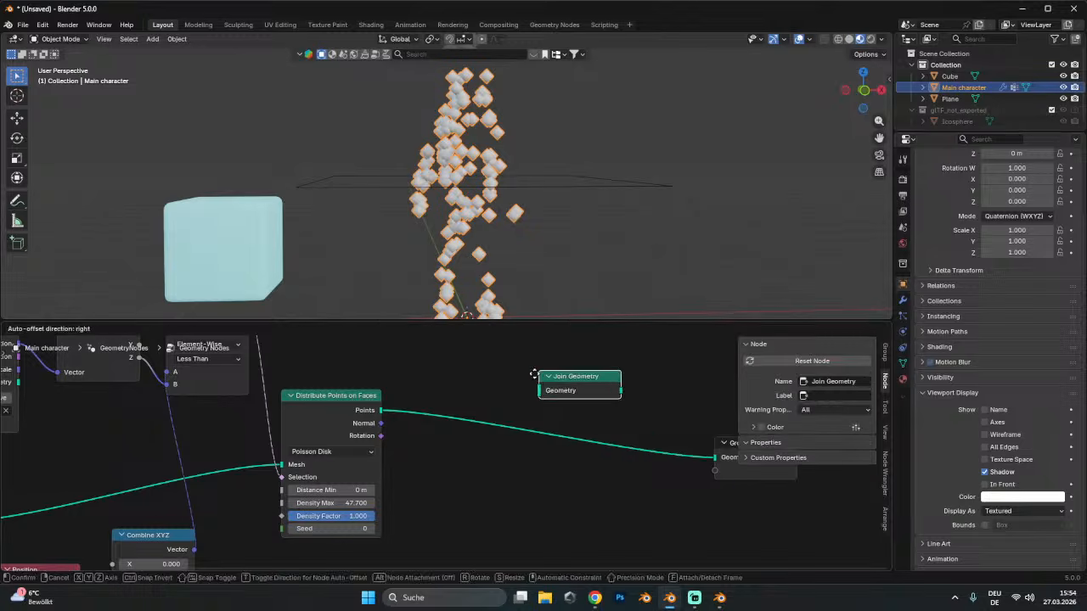
left_click(526, 408)
scroll(454, 412, "down", 2)
middle_click_drag(386, 403, 570, 384)
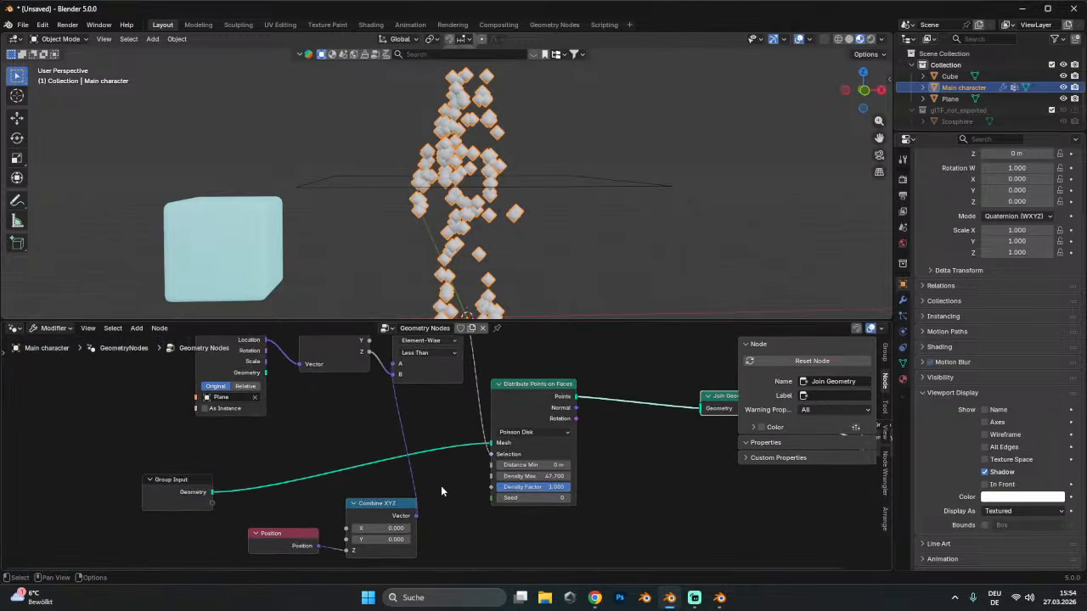
scroll(440, 485, "down", 1)
left_click_drag(228, 489, 684, 412)
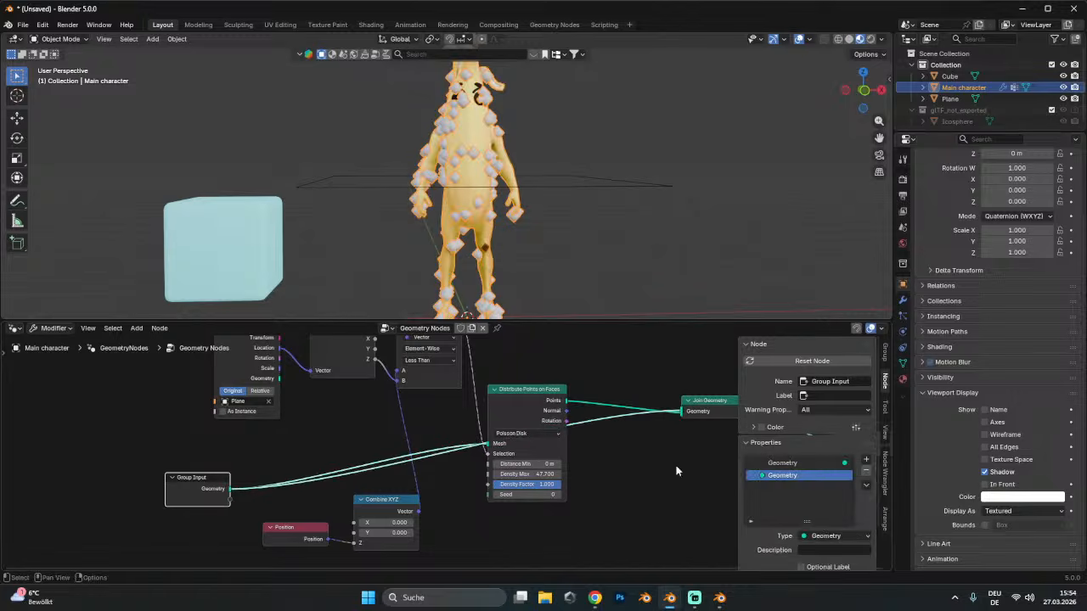
- Move the Plane down along Z to the character's feet, at about 0.16 m
middle_click_drag(557, 184, 478, 230)
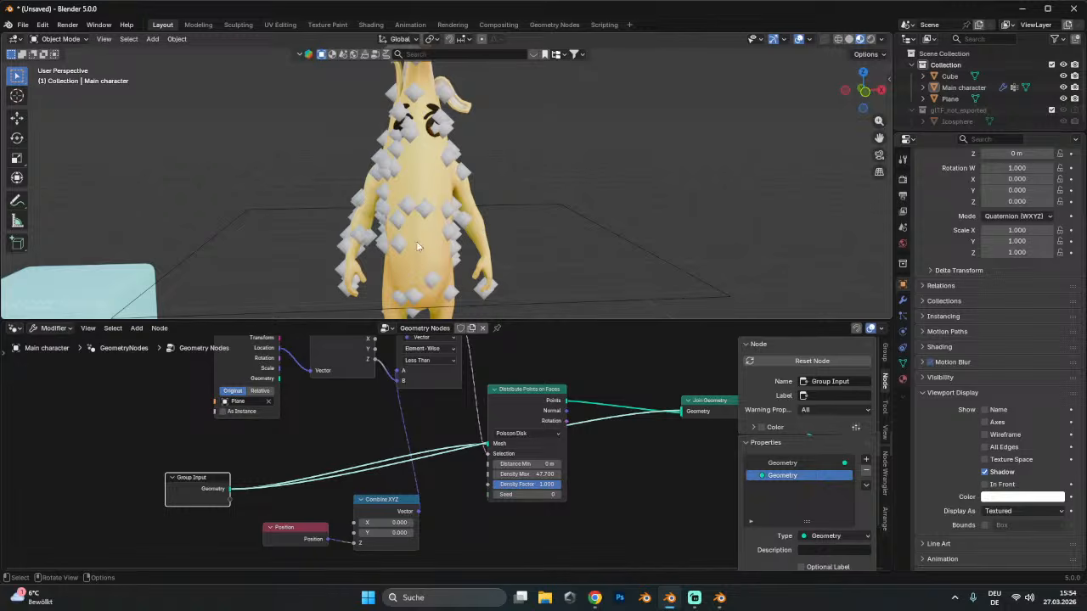
left_click(581, 301)
scroll(575, 260, "down", 3)
middle_click_drag(575, 260, 500, 258)
key("g")
key("z")
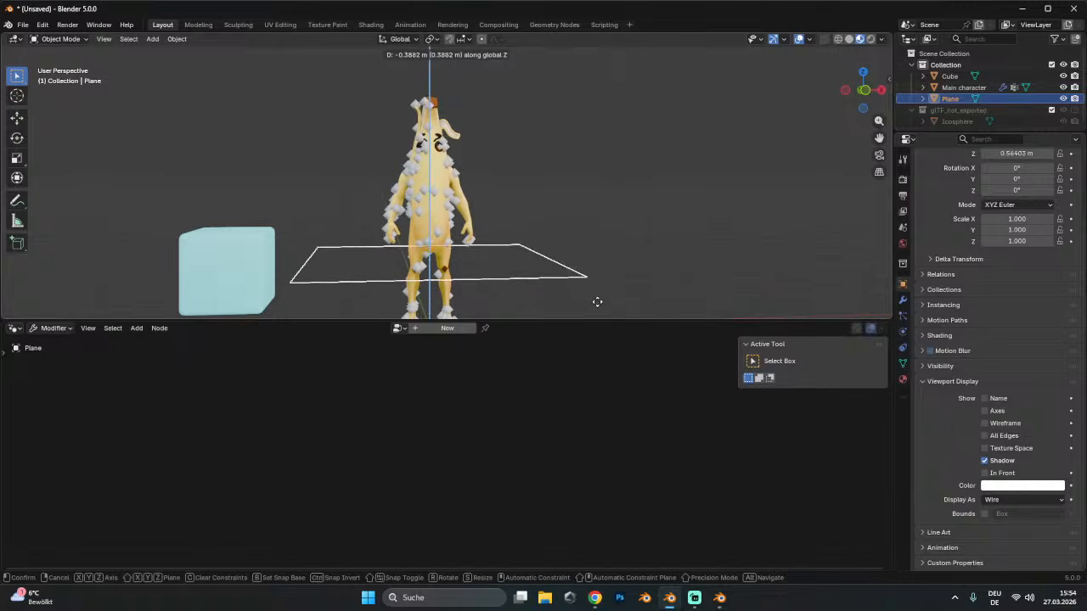
left_click(611, 85)
scroll(556, 204, "down", 4)
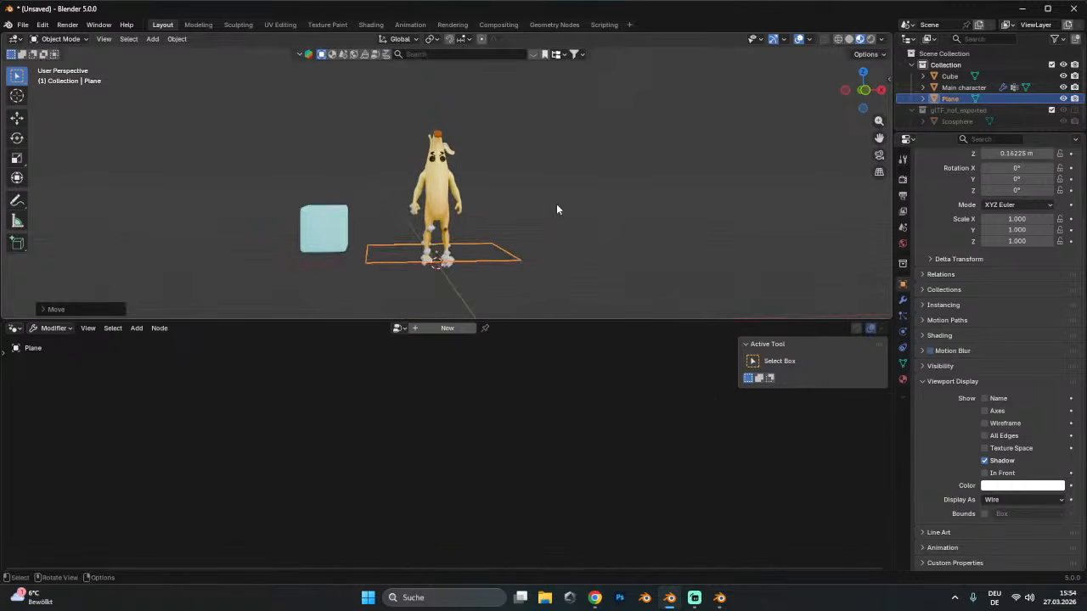
- Try raising the Plane along Z to the character's face
key("KP_1")
scroll(528, 227, "up", 3)
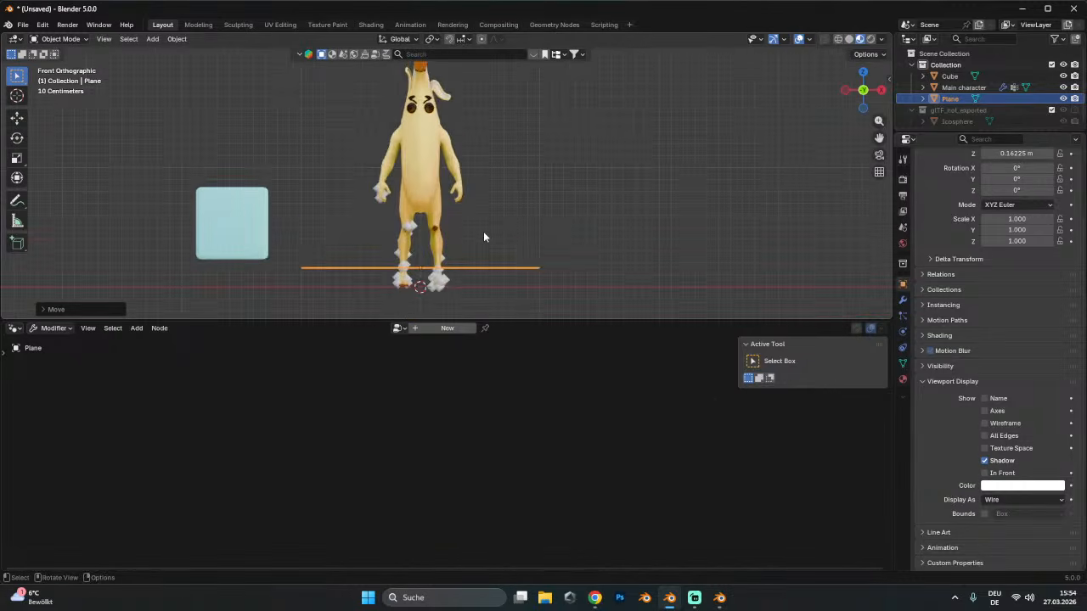
key("g")
key("z")
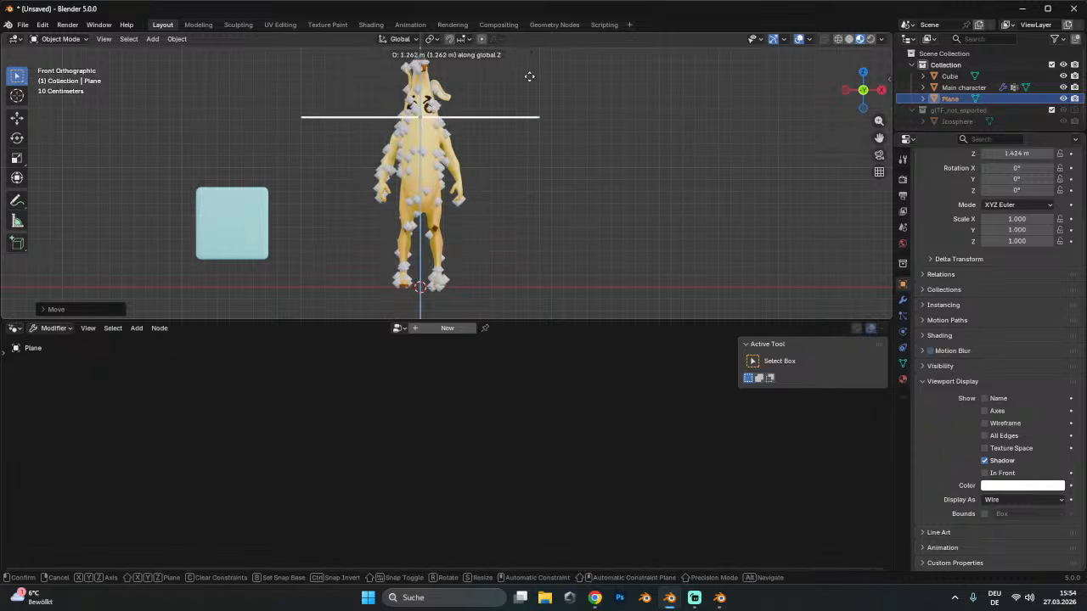
key("Escape")
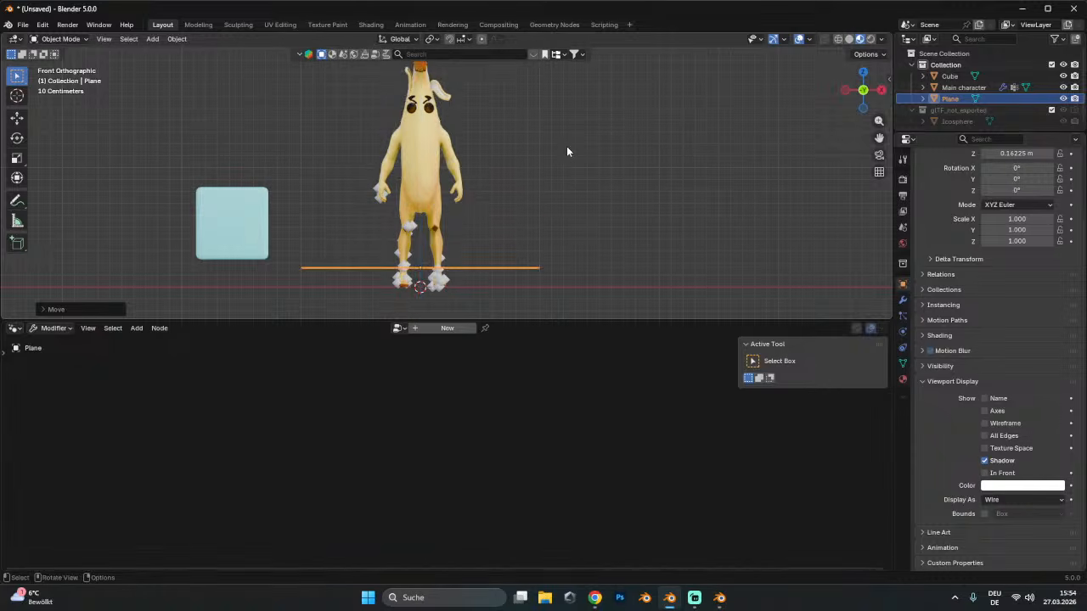
- Raise the Plane along Z to the character's torso, at about 1.08 m
middle_click_drag(567, 151, 503, 241)
key("g")
key("z")
left_click(518, 174)
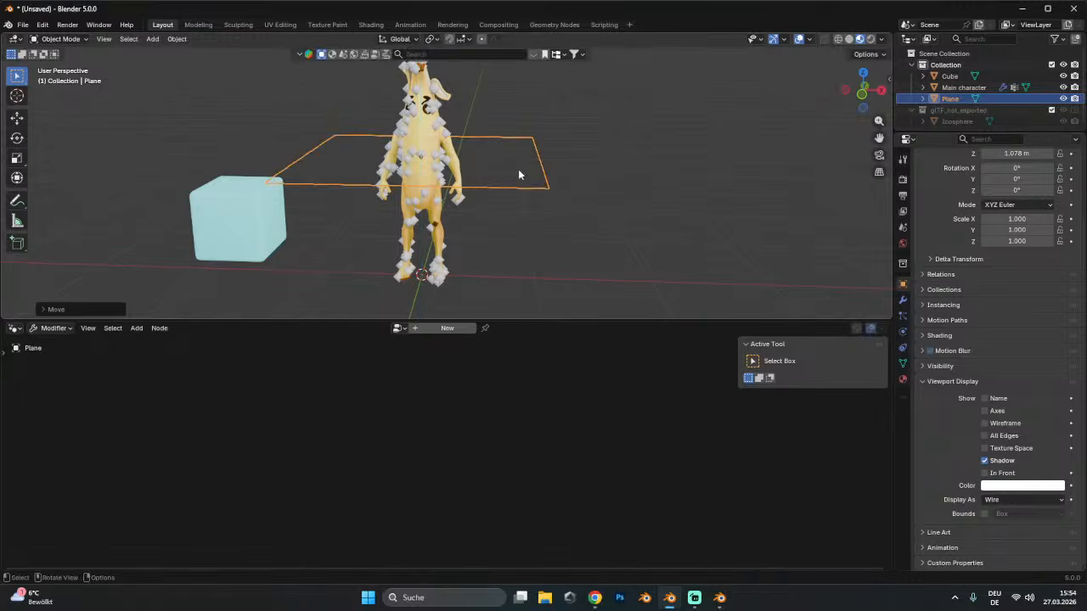
- Apply the object transform to the Main character again
left_click(429, 149)
key("ctrl+a")
left_click(432, 140)
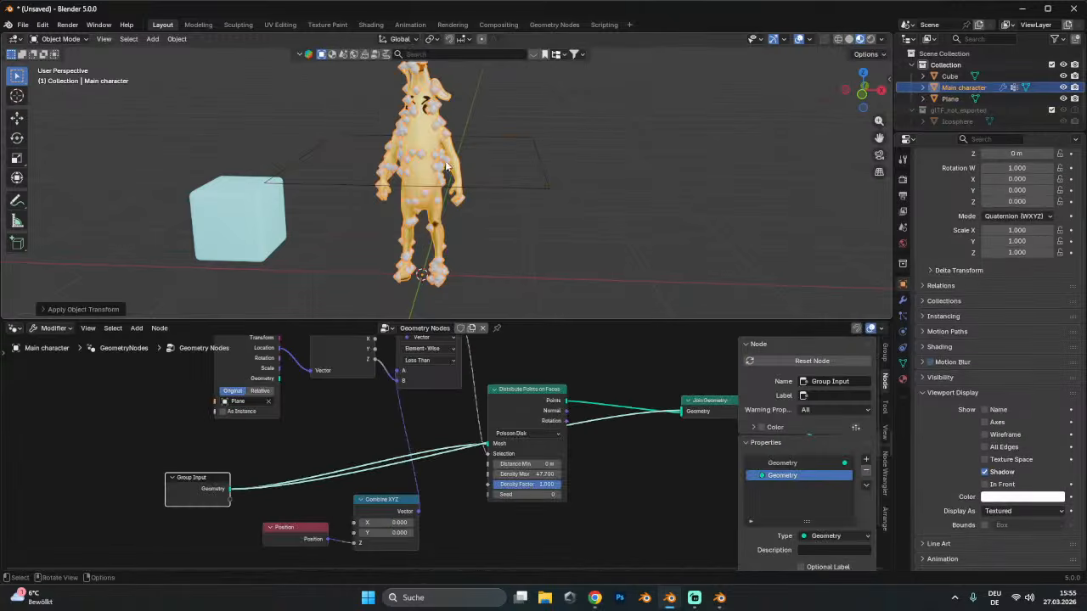
- Set the Object Info node in the Main character's node tree to Relative
left_click(507, 190)
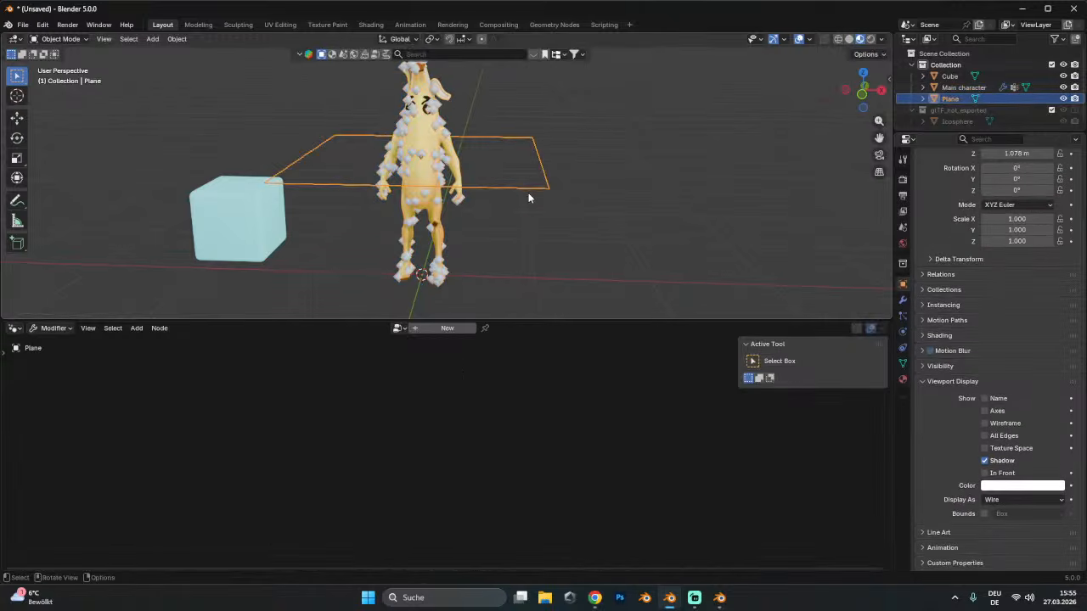
left_click(422, 189)
scroll(293, 399, "up", 2)
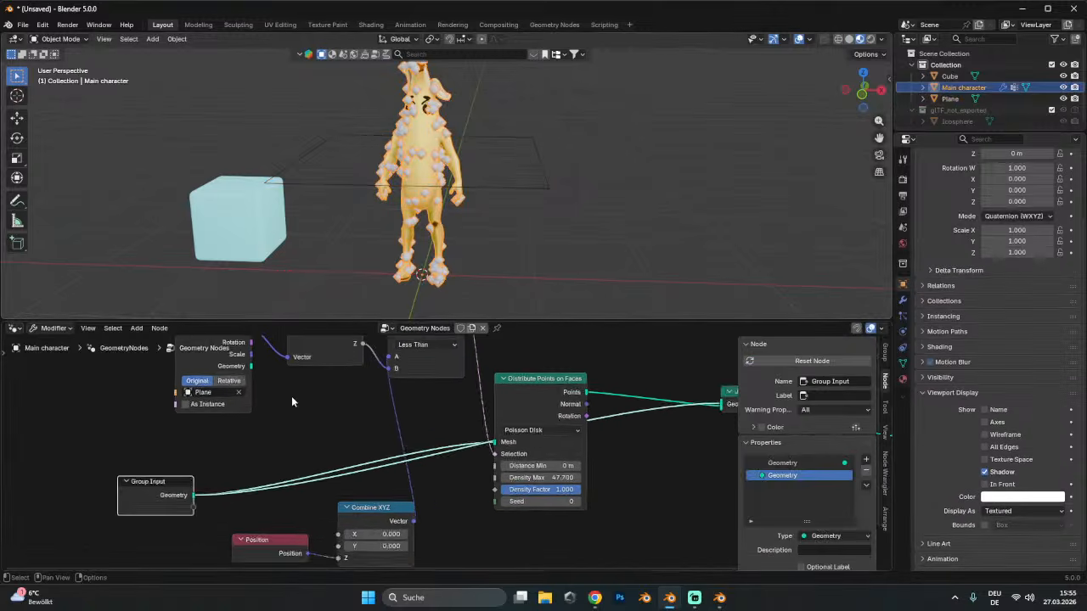
middle_click_drag(292, 397, 355, 436)
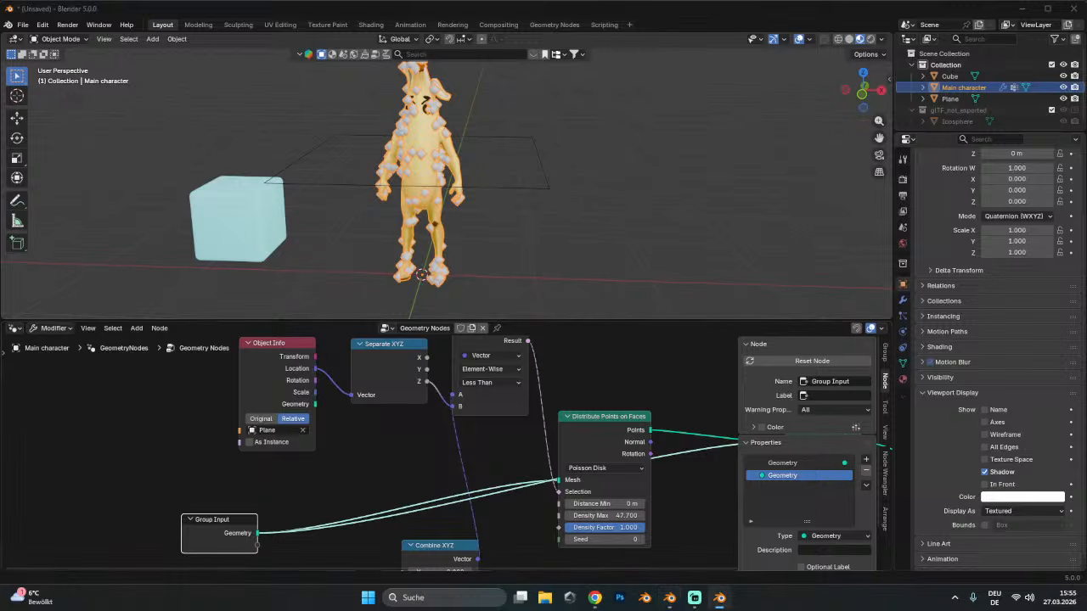
middle_click_drag(531, 473, 512, 408)
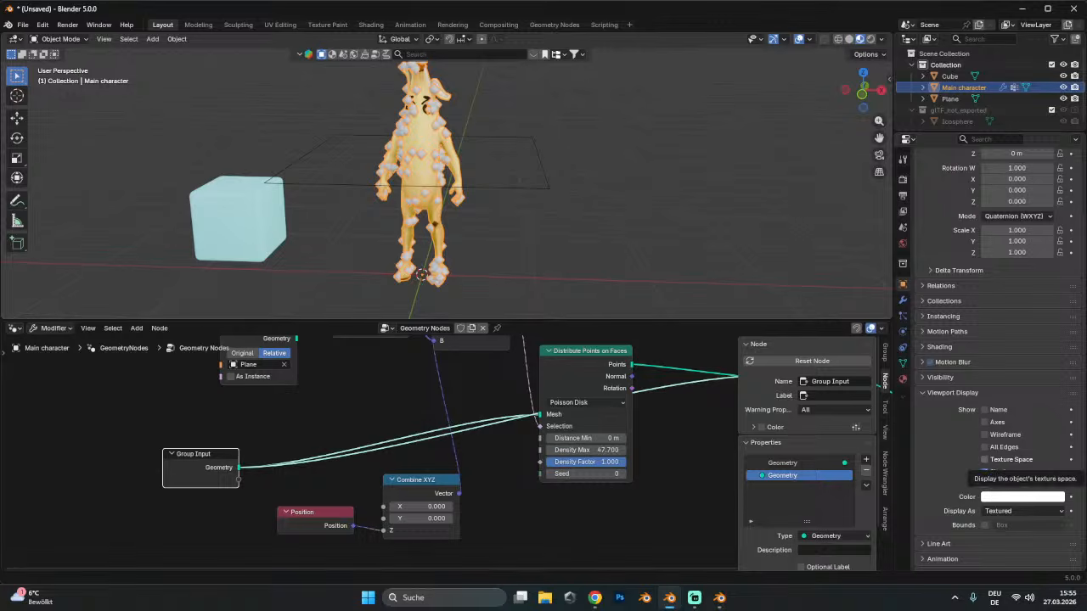
- Move the Plane down along Z to about 0.56 m, and return to the Main character's node tree
left_click(534, 195)
key("g")
key("z")
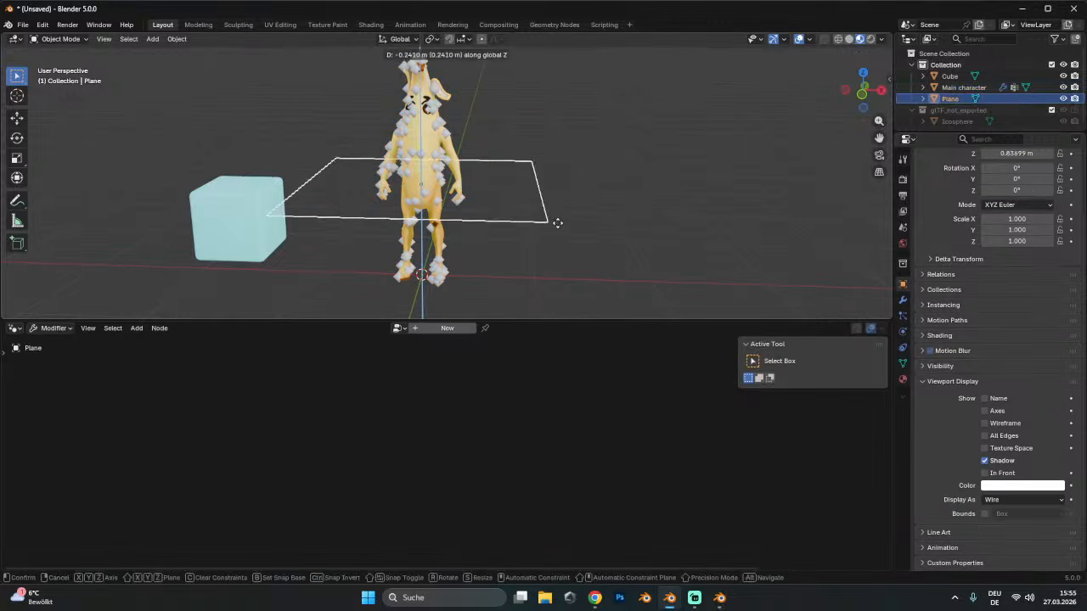
left_click(565, 251)
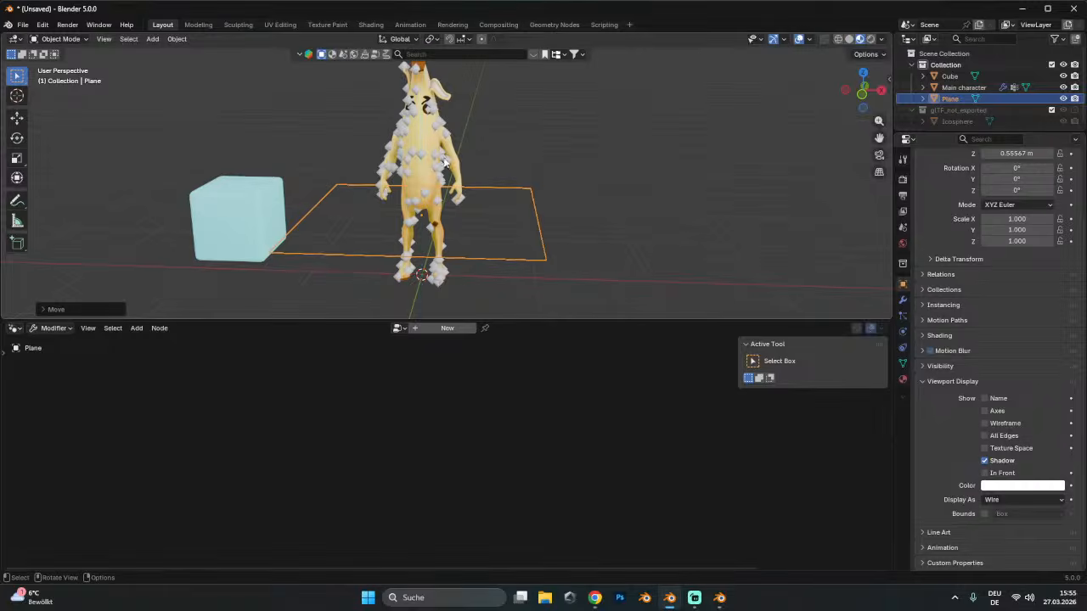
left_click(449, 164)
middle_click_drag(477, 417, 407, 466)
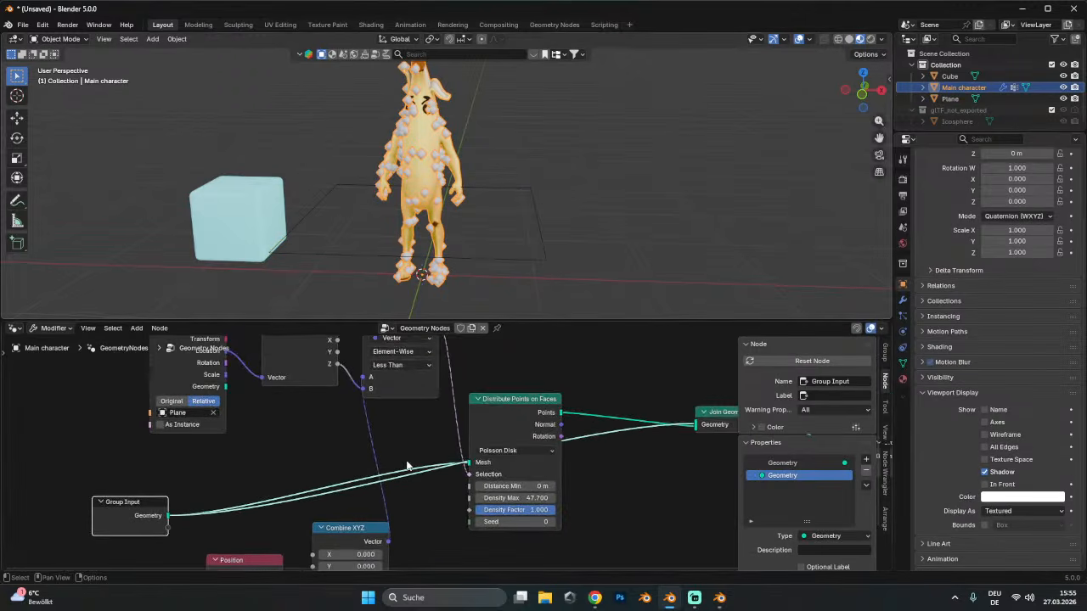
- Move the Distribute Points on Faces node slightly up and away from the Group Input in the node tree
scroll(415, 414, "down", 1)
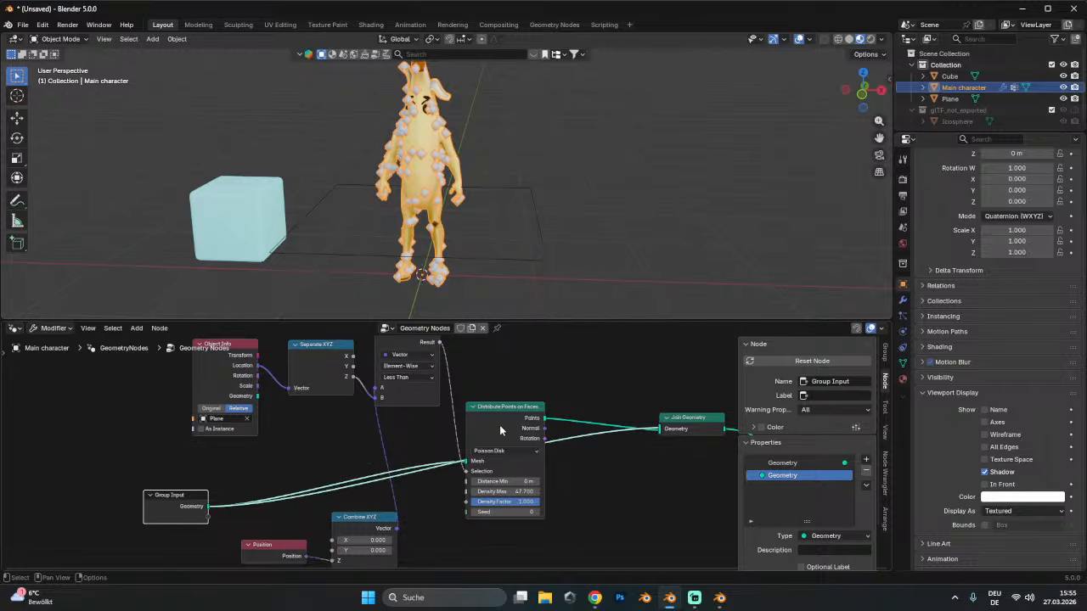
left_click_drag(499, 424, 522, 388)
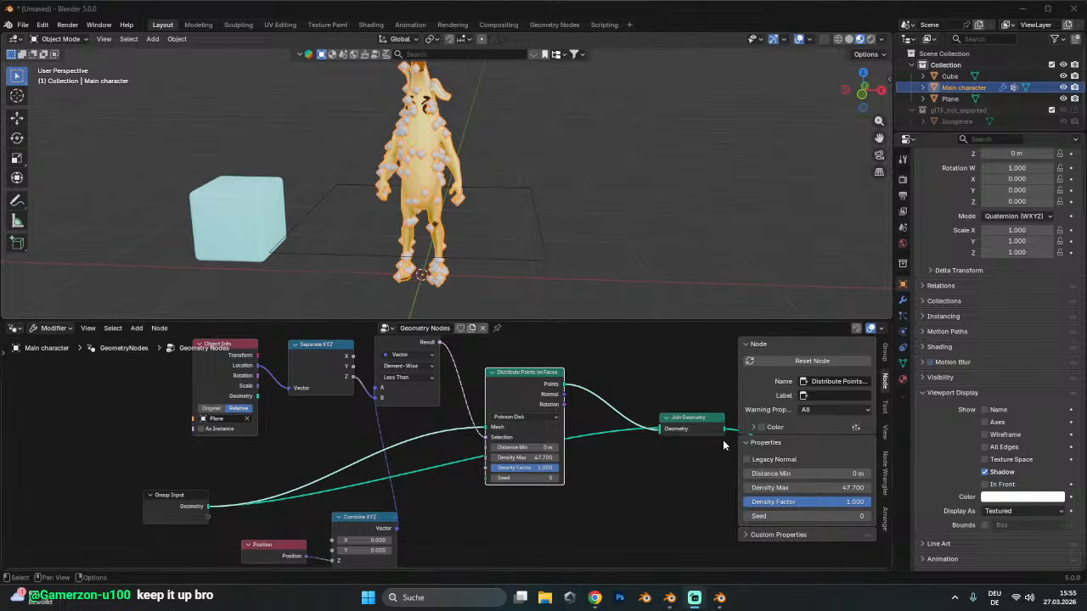
scroll(722, 440, "down", 1)
middle_click_drag(659, 376, 491, 375)
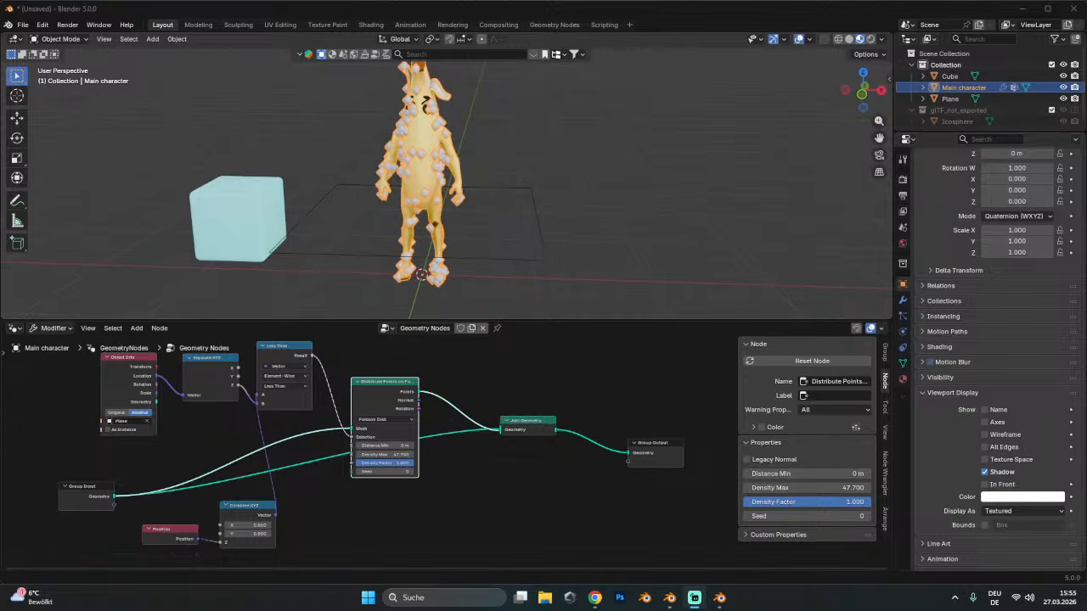
key("alt+Tab")
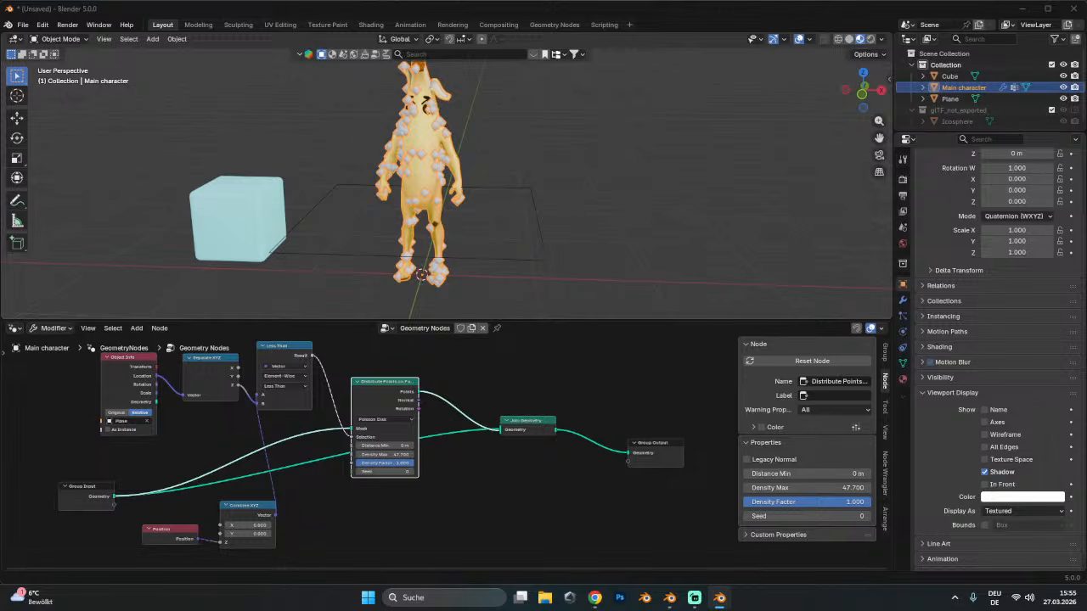
- Add a second Object Info node below Distribute Points on Faces and pick the Cube as its object
key("shift+a")
left_click(450, 329)
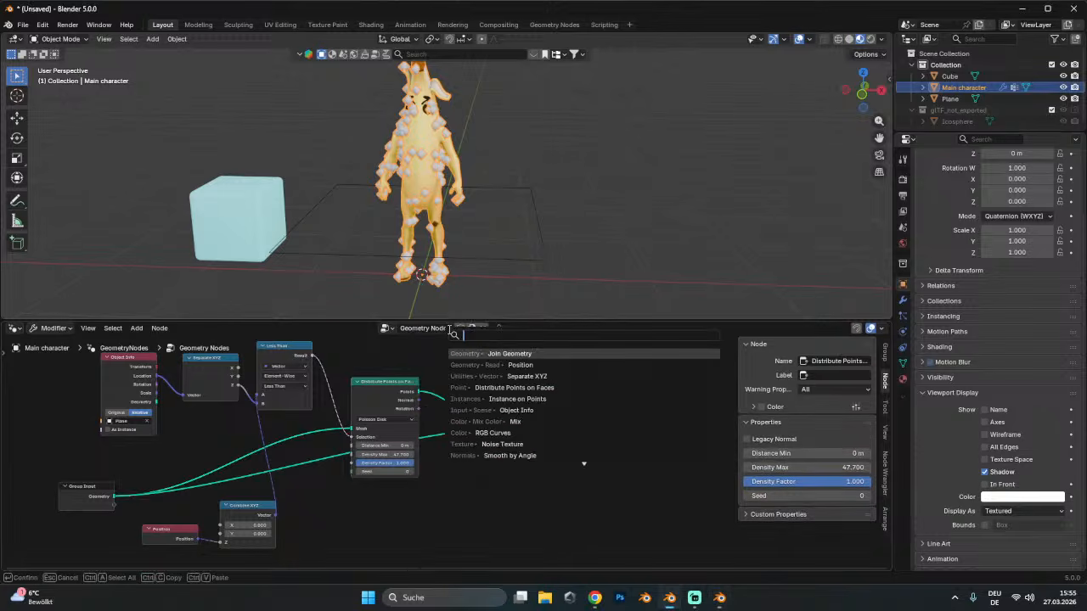
type("ob")
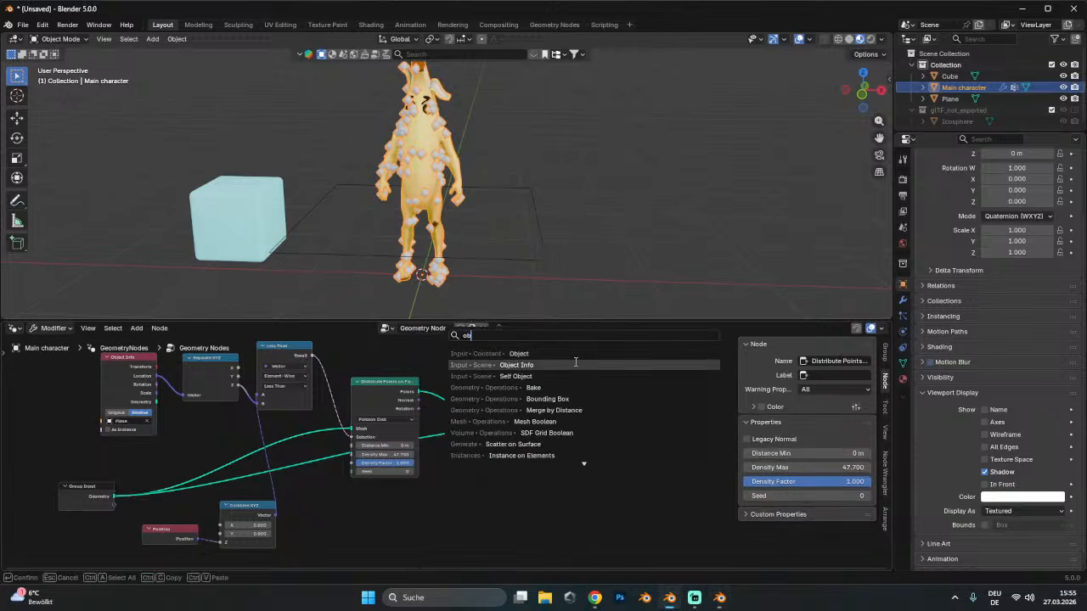
left_click(516, 365)
left_click(380, 503)
middle_click_drag(475, 512, 455, 415)
scroll(443, 459, "up", 2)
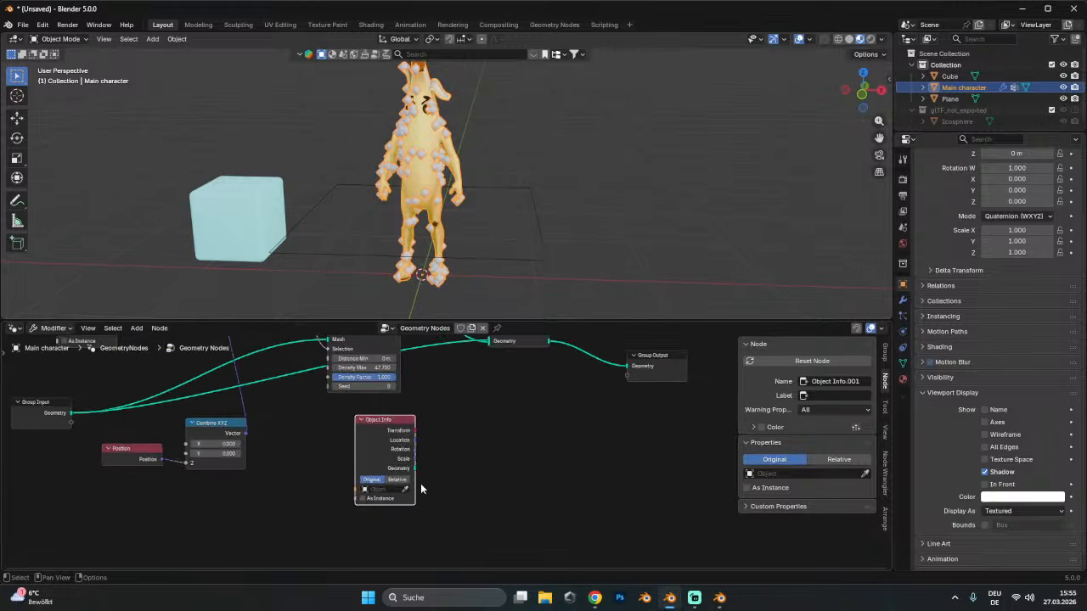
left_click(380, 490)
left_click(406, 495)
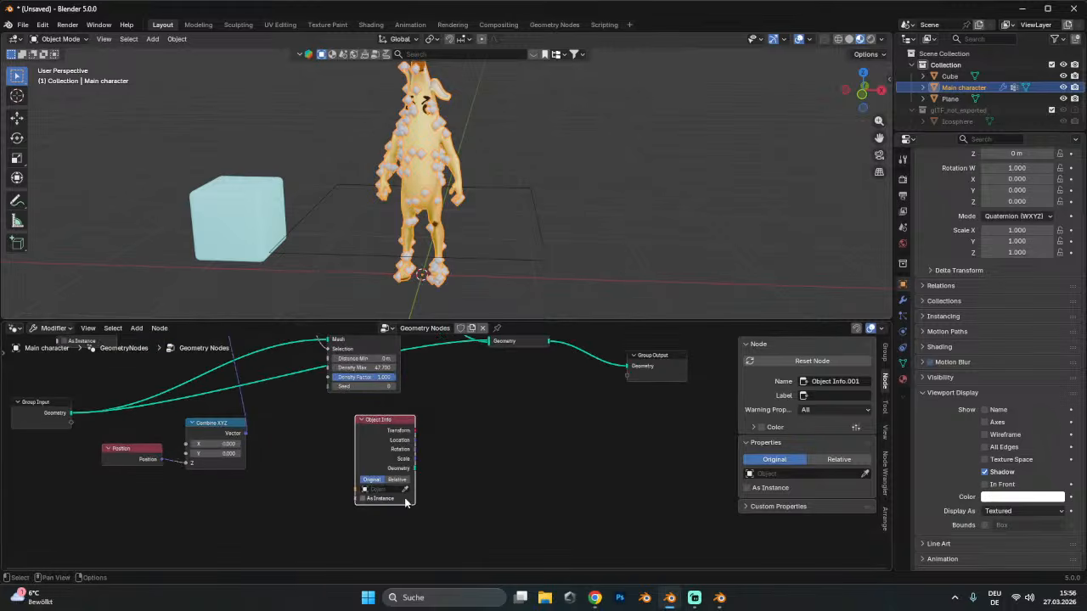
left_click(266, 222)
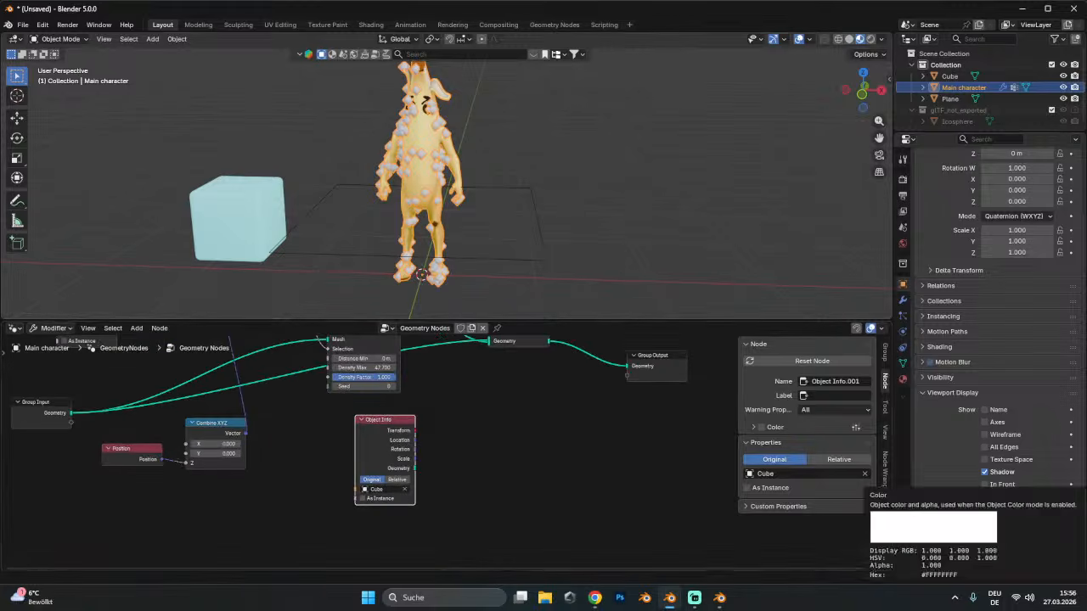
left_click(719, 598)
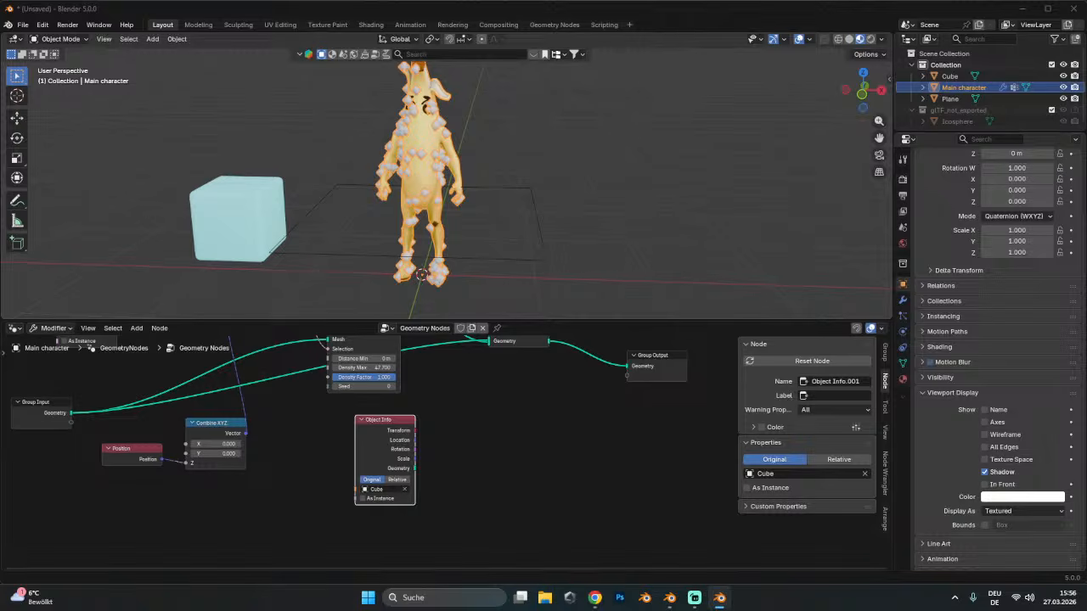
left_click(444, 400)
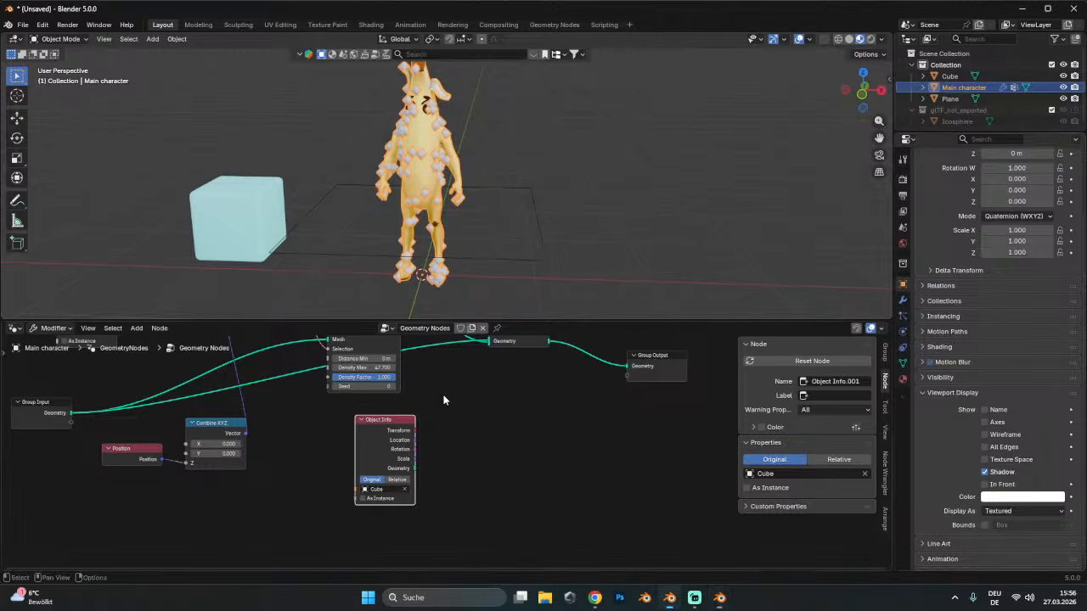
- Insert a Set Position node between the Distribute Points on Faces and Join Geometry nodes
key("shift+a")
type("set")
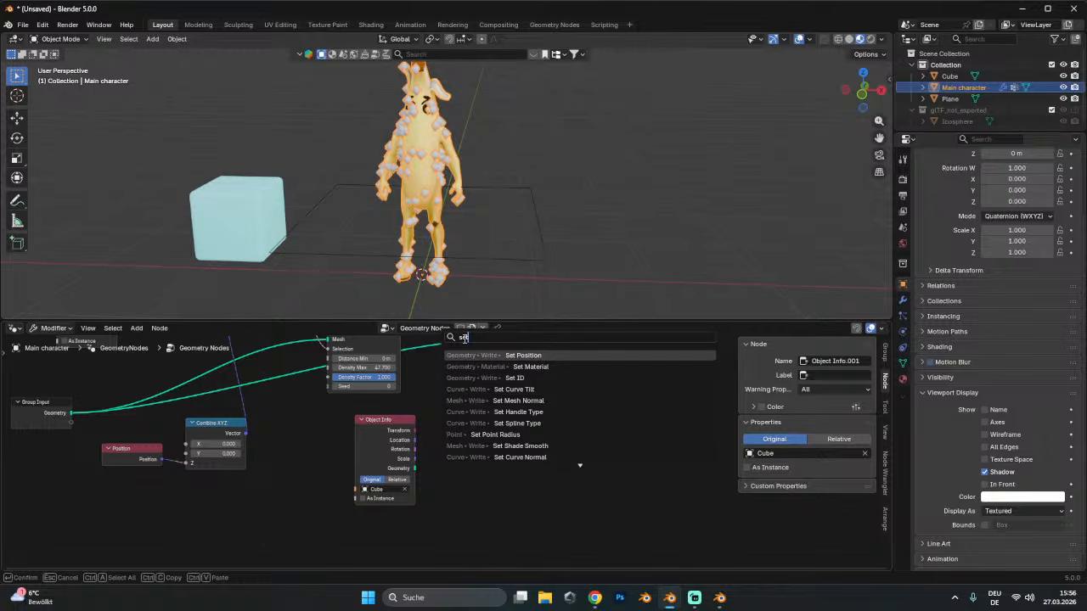
left_click(482, 354)
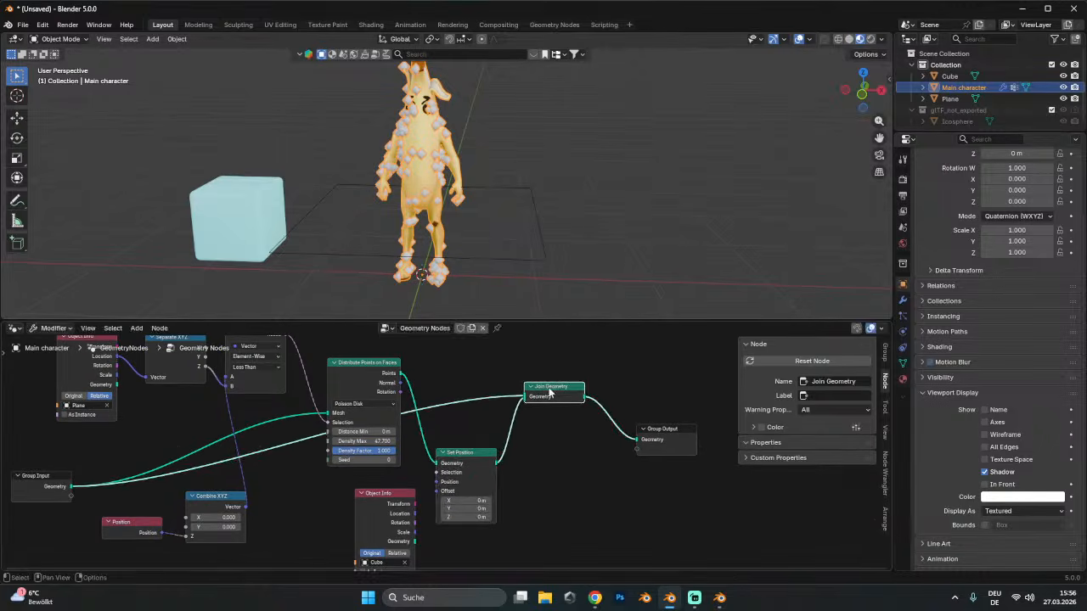
left_click(466, 447)
scroll(612, 517, "up", 1)
middle_click_drag(612, 517, 644, 476)
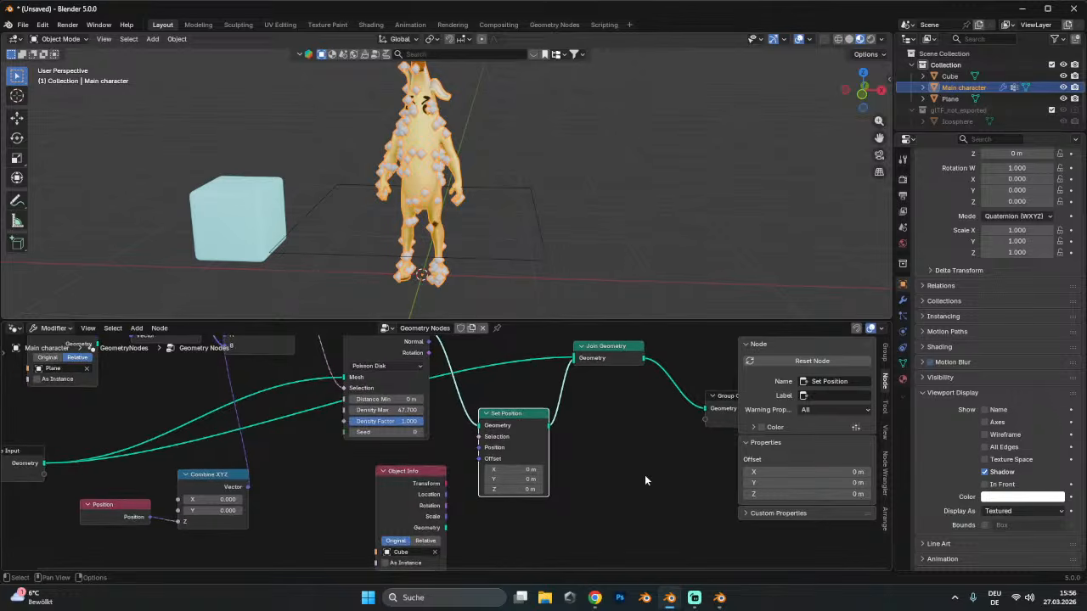
scroll(549, 507, "up", 1)
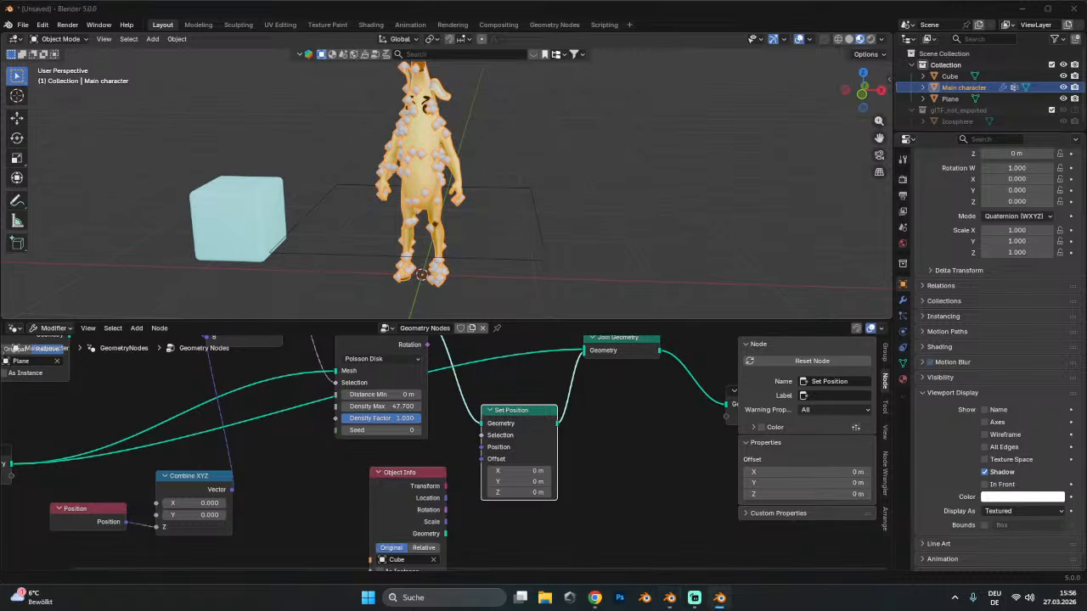
- Insert an Instance on Points node between Set Position and Join Geometry, and connect the Cube's Object Info Geometry to its Instance input
middle_click_drag(657, 412, 524, 443)
left_click_drag(482, 379, 619, 393)
scroll(569, 438, "right", 5, "ctrl")
key("shift+a")
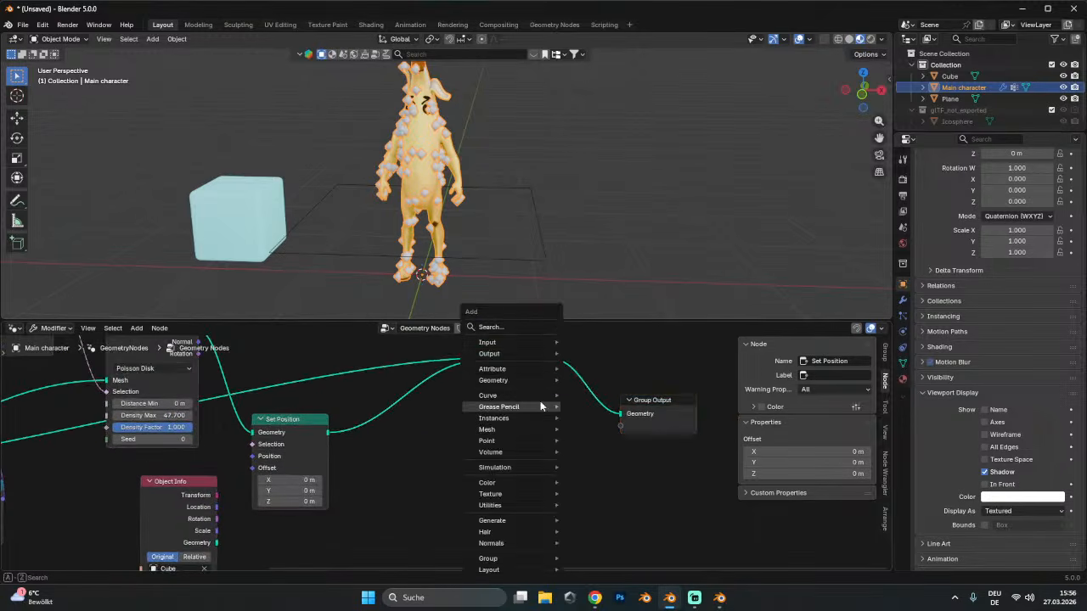
left_click(500, 330)
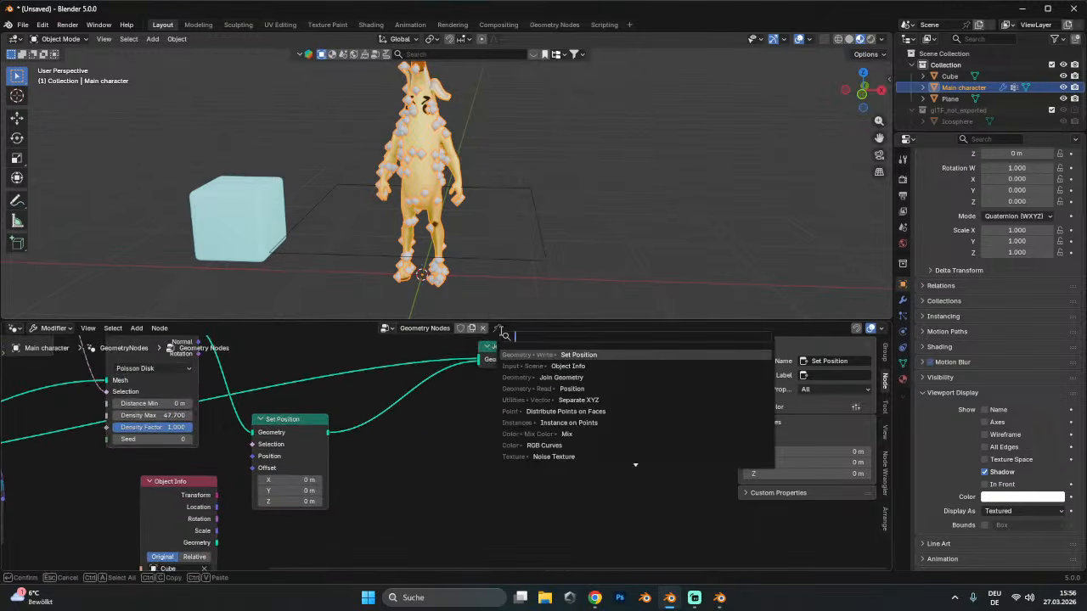
type("Ins")
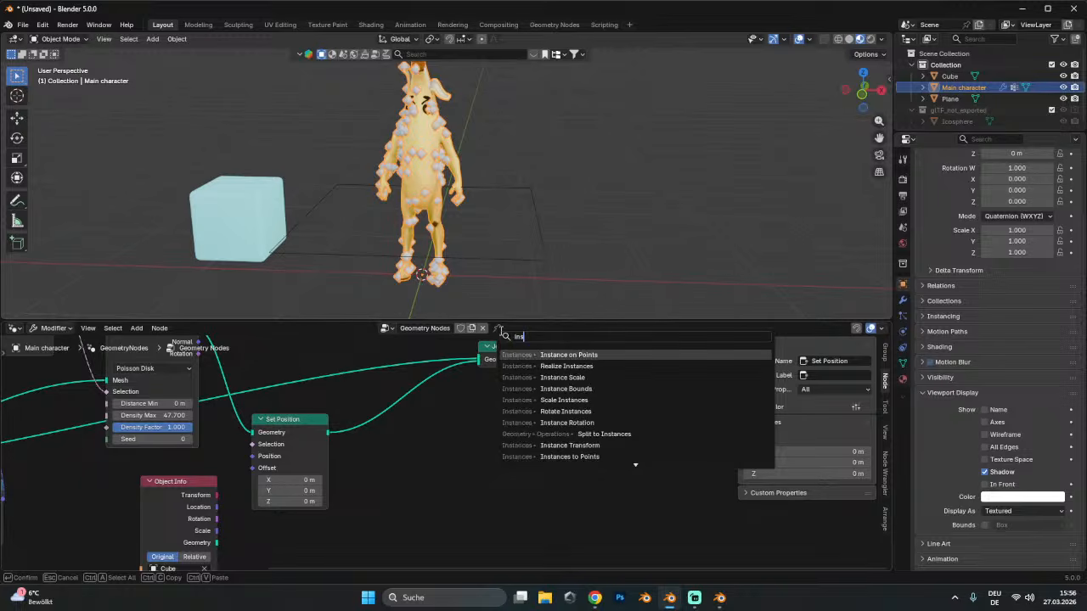
left_click(600, 354)
left_click(488, 478)
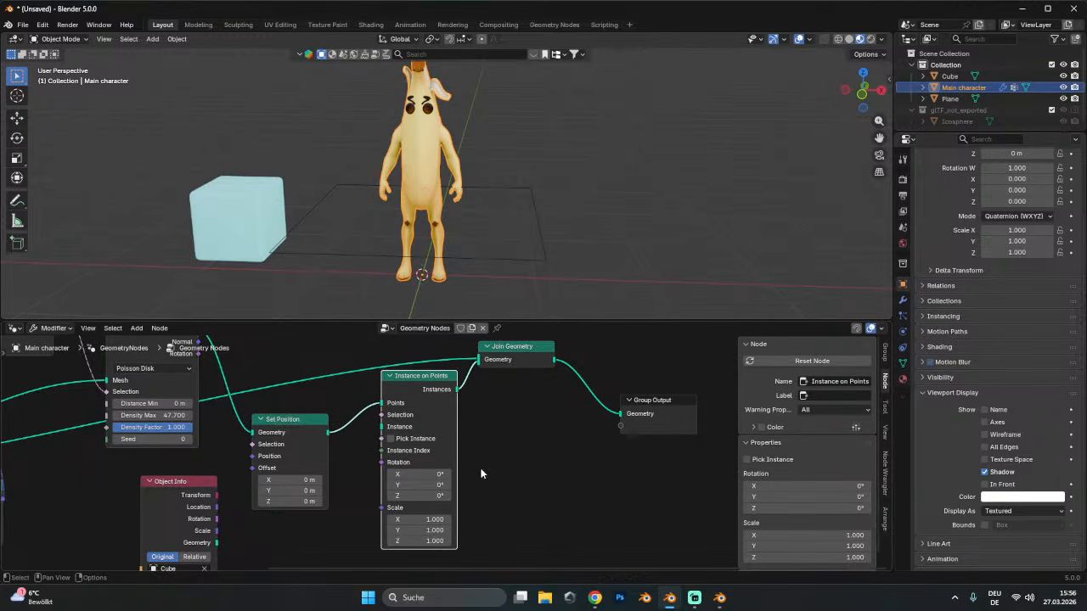
middle_click_drag(488, 478, 575, 444)
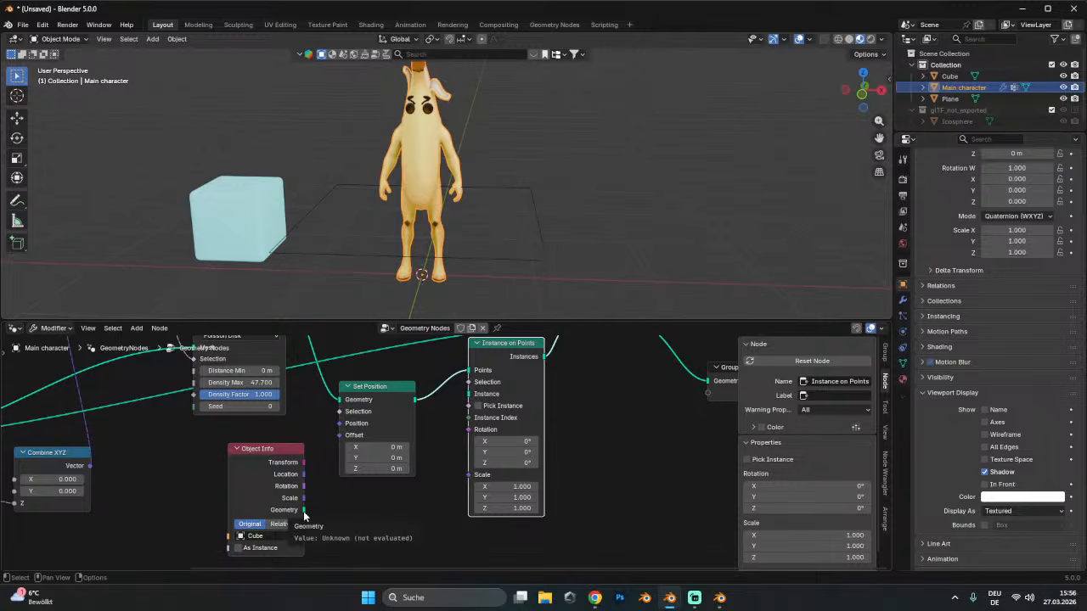
left_click_drag(304, 515, 468, 394)
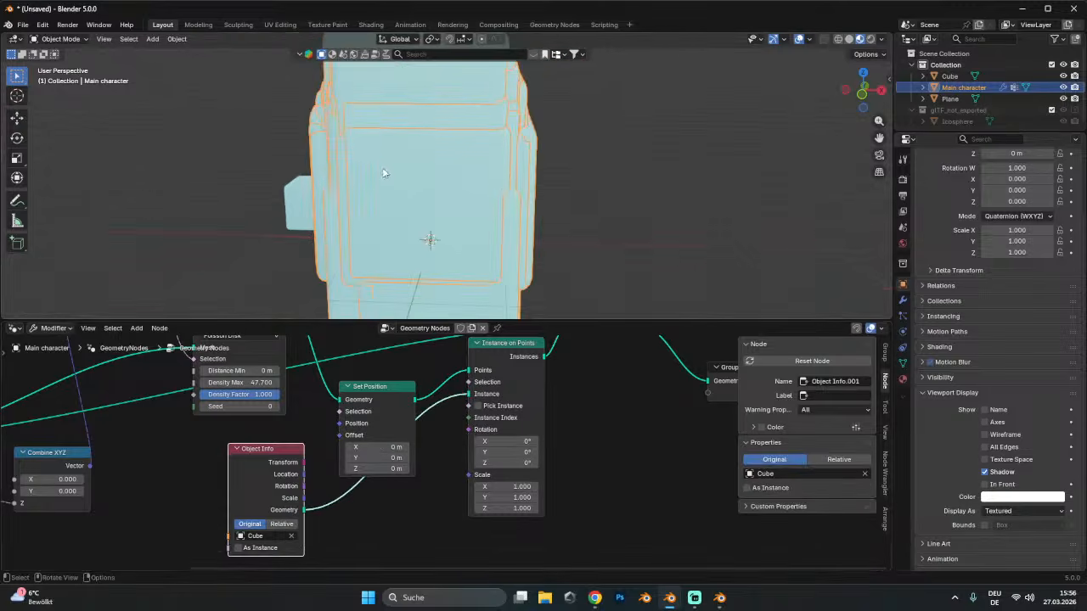
- Scale the Cube down to about 0.166, apply its scale, and reselect the Main character
middle_click_drag(383, 173, 312, 237)
left_click(314, 236)
middle_click_drag(506, 218, 579, 195)
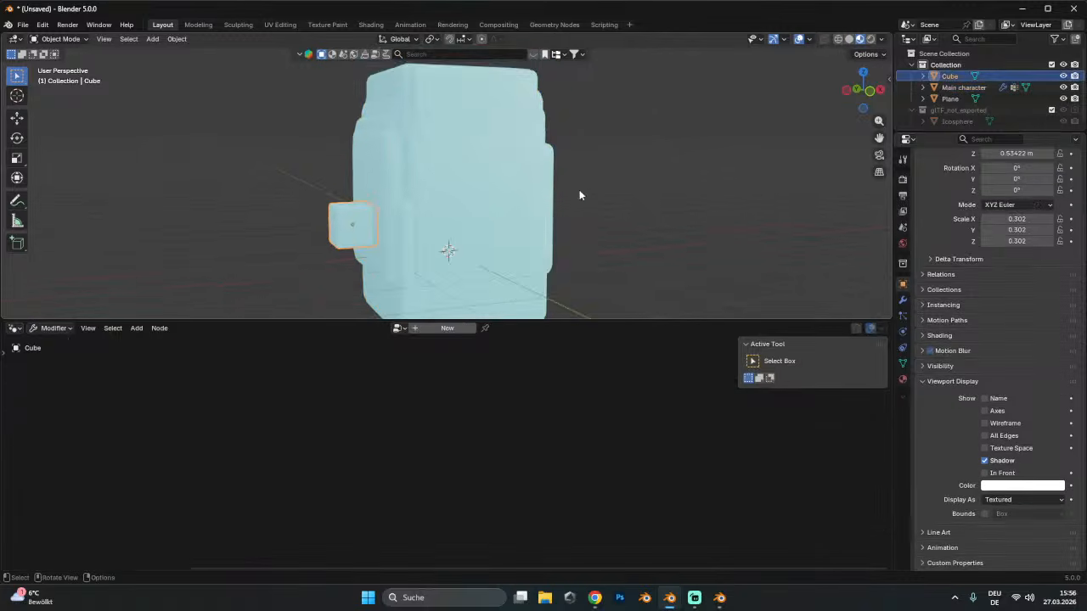
scroll(579, 195, "up", 2)
key("s")
left_click(512, 198)
key("ctrl+a")
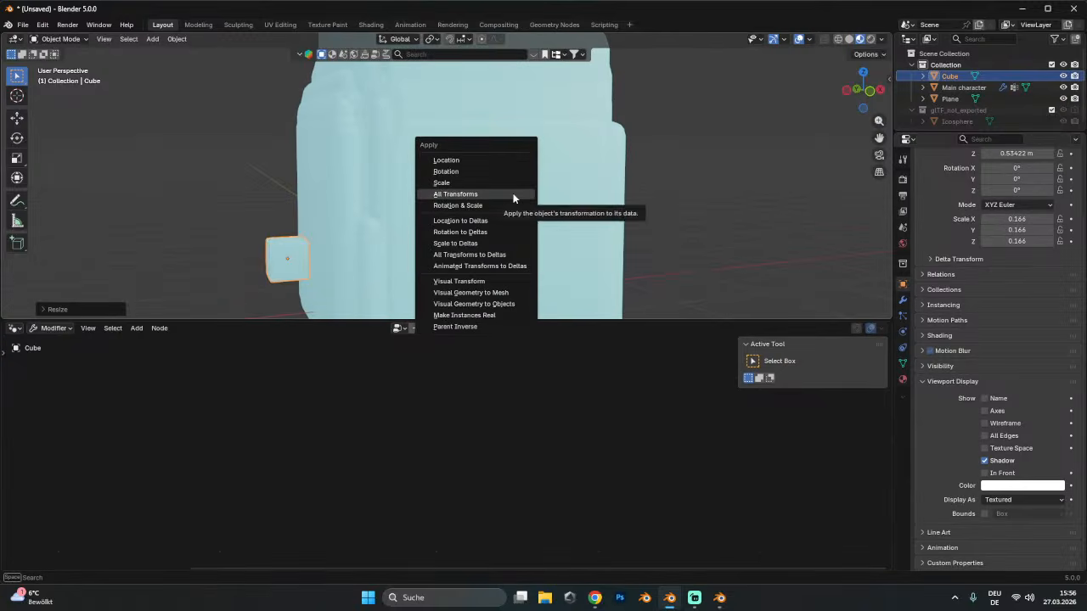
left_click(513, 198)
left_click(460, 200)
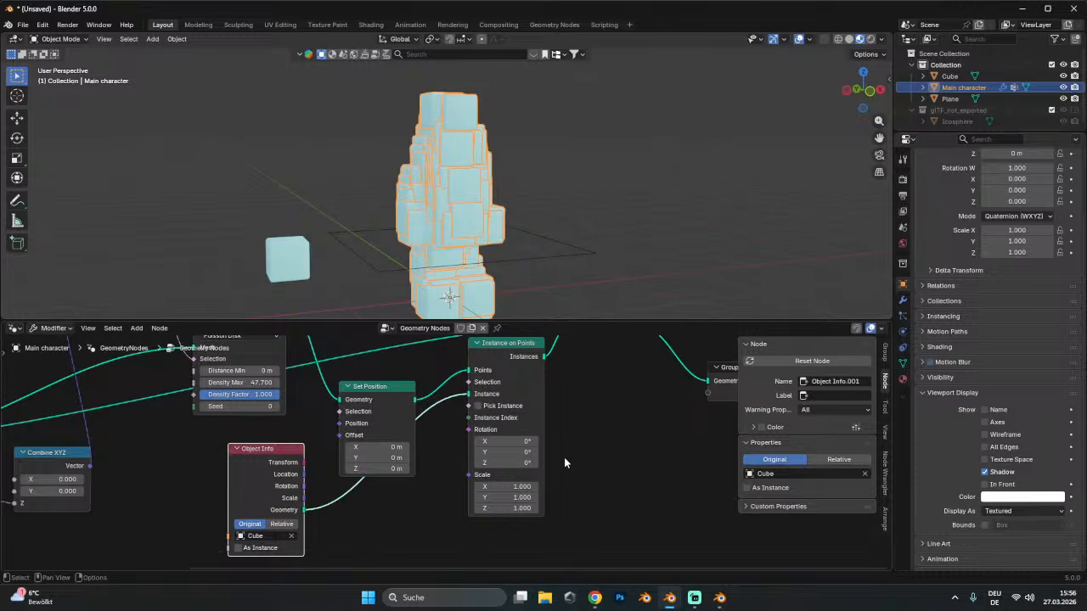
- Set the Instance on Points scale to 0.6 on all three axes, after trying 0.1
scroll(564, 463, "up", 1)
type("1.1")
left_click_drag(522, 517, 544, 517)
key("Return")
type("0.1")
key("Return")
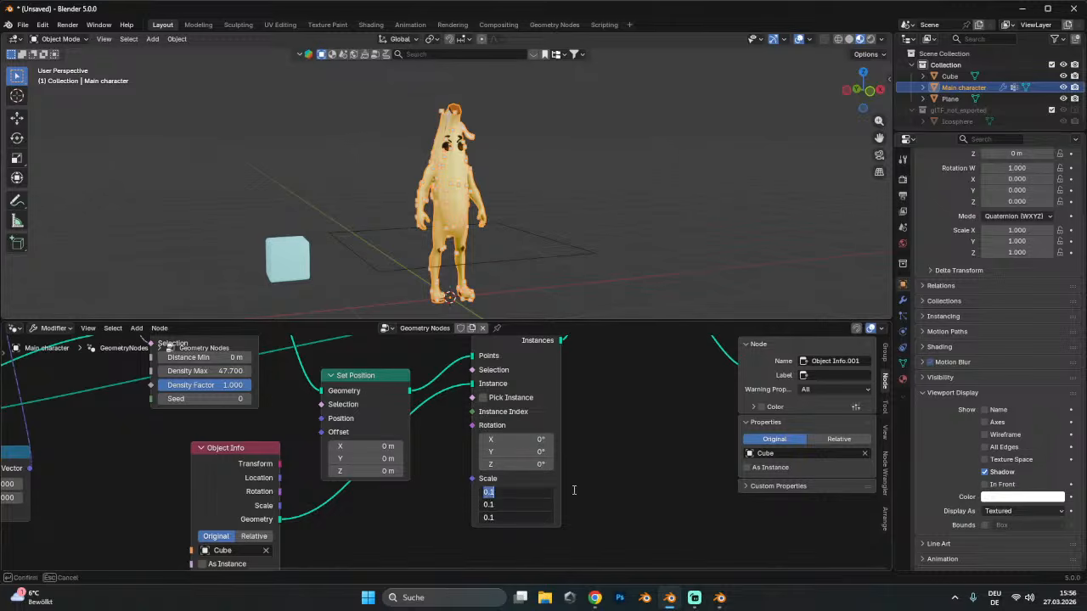
type("0.6")
key("Return")
- Raise the Plane along Z to about 0.89 m
scroll(497, 218, "up", 3)
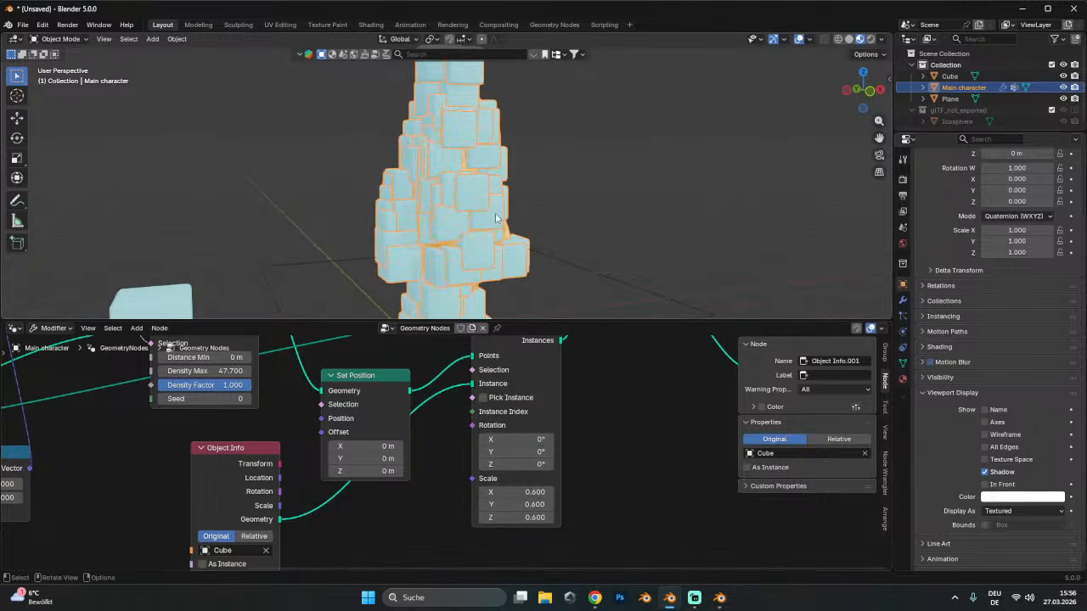
middle_click_drag(496, 218, 493, 165)
left_click(587, 265)
key("g")
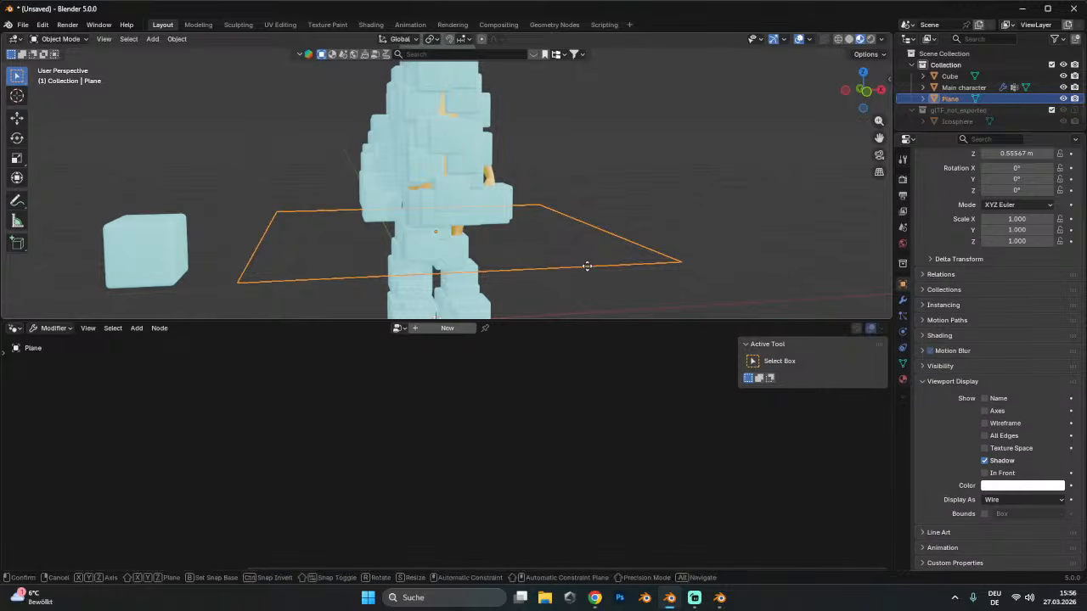
key("z")
left_click(573, 217)
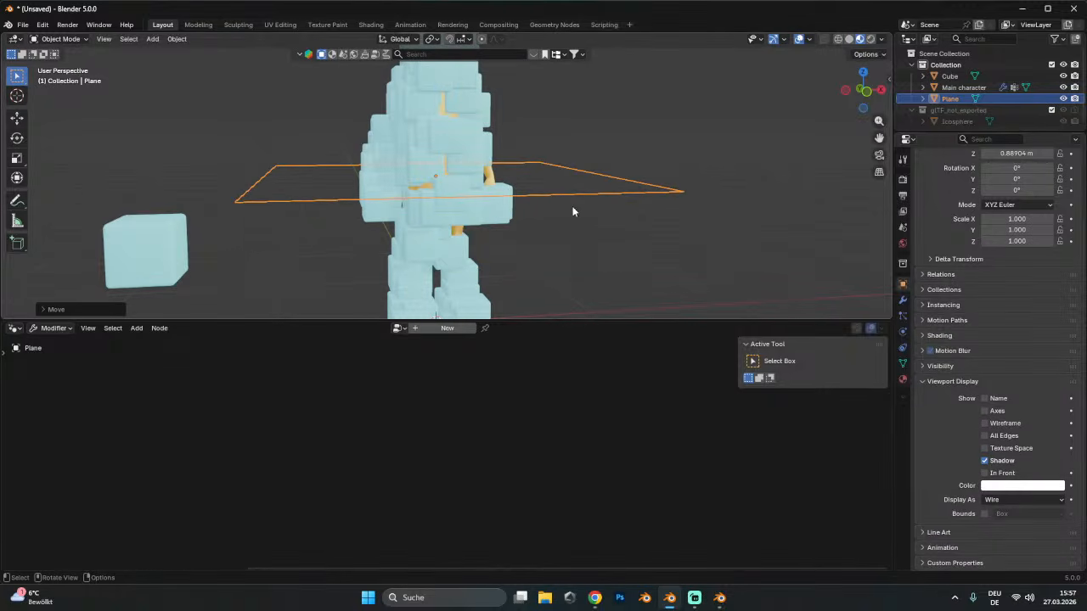
- Lower the Plane along Z to the character's shins, and reselect the Main character
scroll(573, 211, "down", 4)
key("g")
key("z")
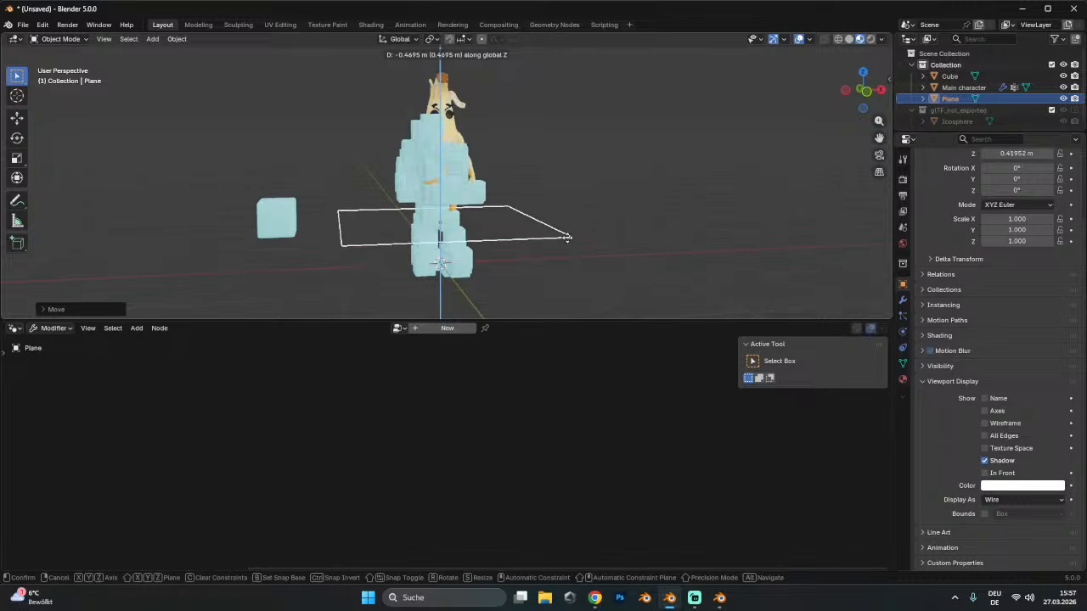
left_click(550, 162)
left_click(424, 184)
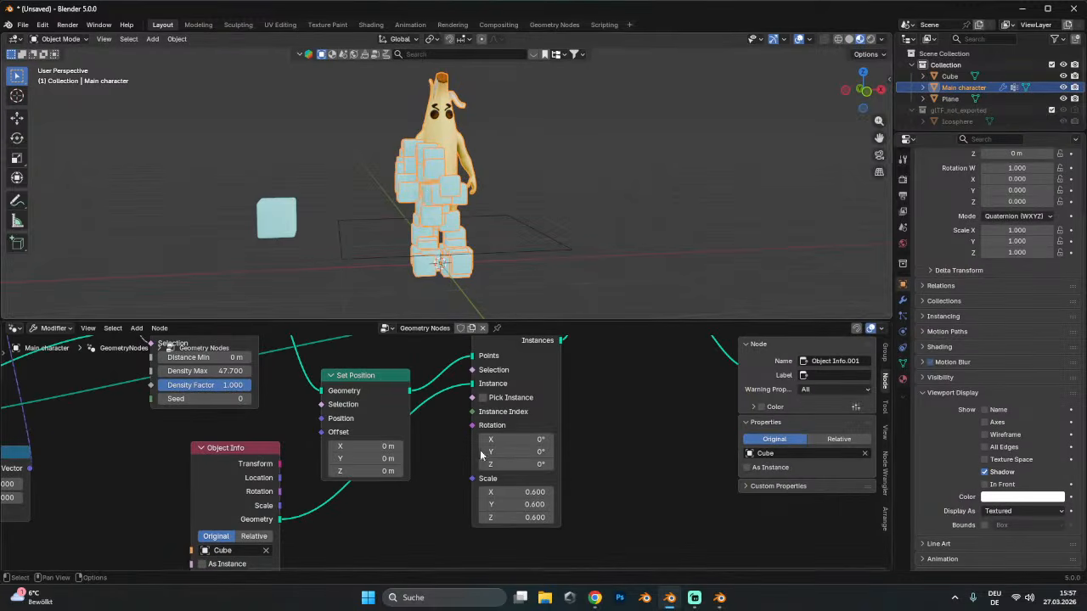
middle_click_drag(512, 479, 565, 441)
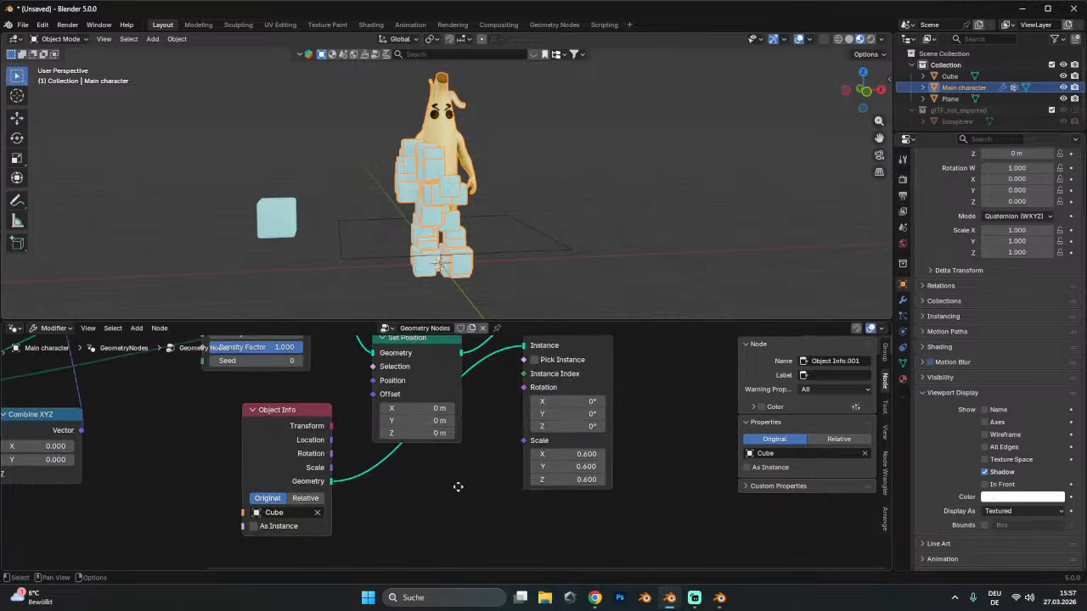
key("shift+a")
left_click(439, 328)
type("instance on")
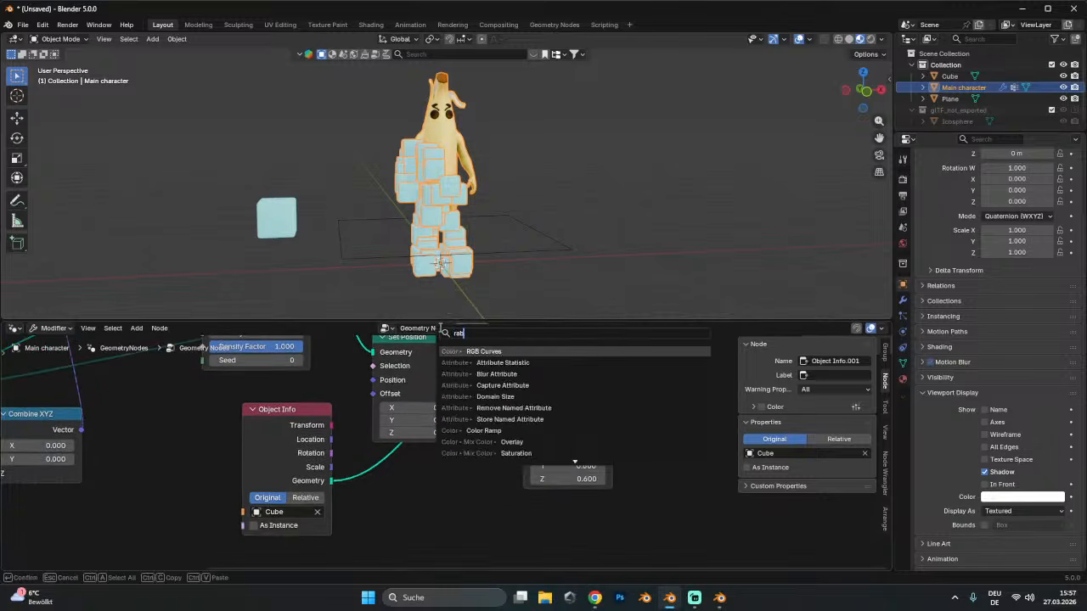
key("Return")
left_click(448, 436)
left_click(450, 439)
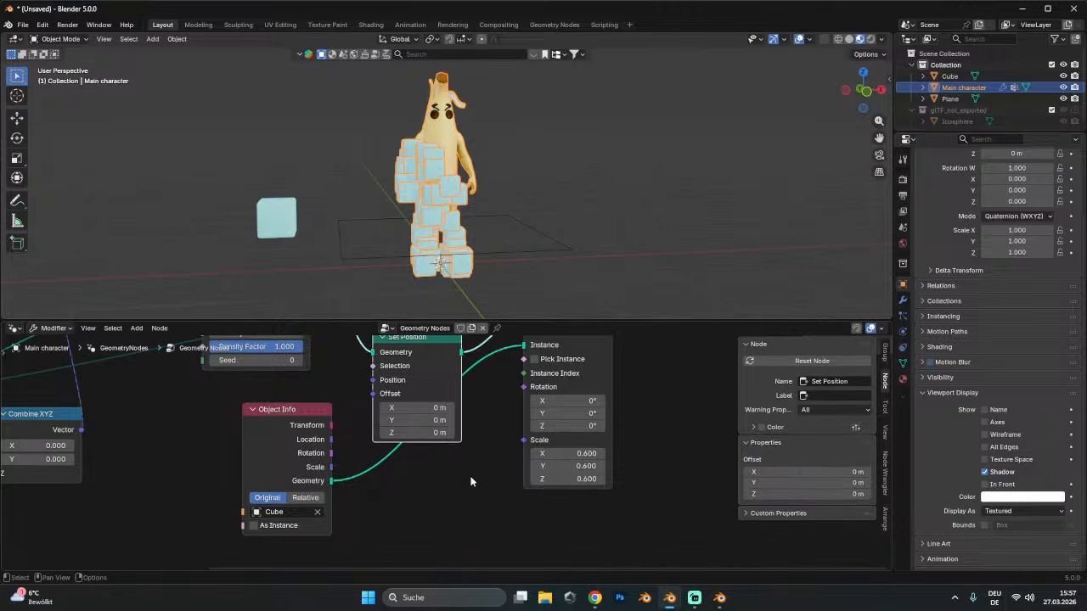
- Add a Random Value node below the Object Info node and connect its Value to the Scale of Instance on Points
scroll(473, 500, "down", 1)
middle_click_drag(475, 513, 483, 434)
key("shift+a")
left_click(440, 329)
type("ra")
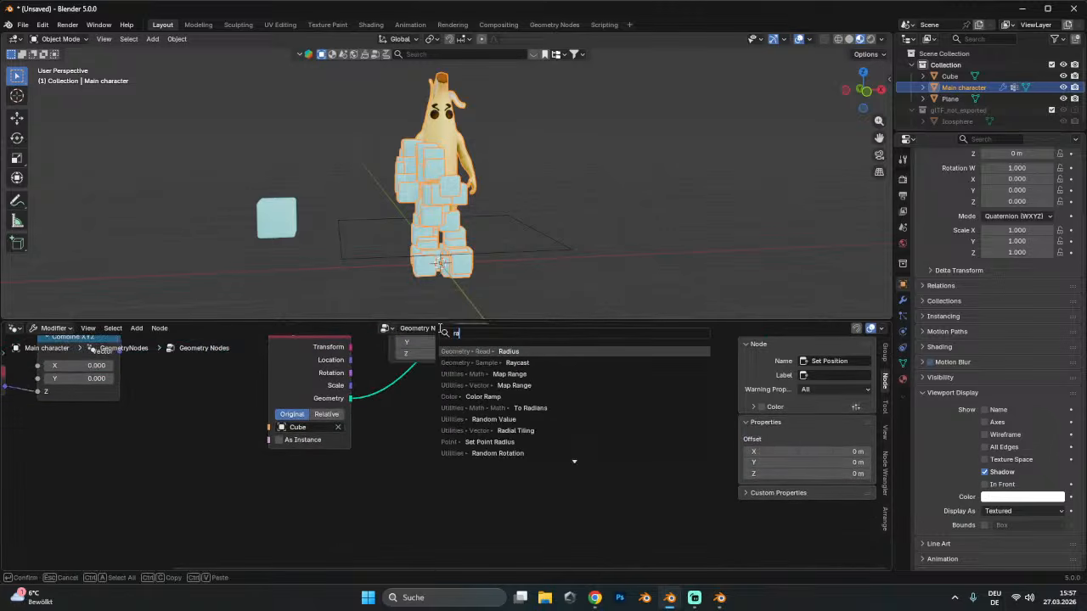
type("nd")
key("Return")
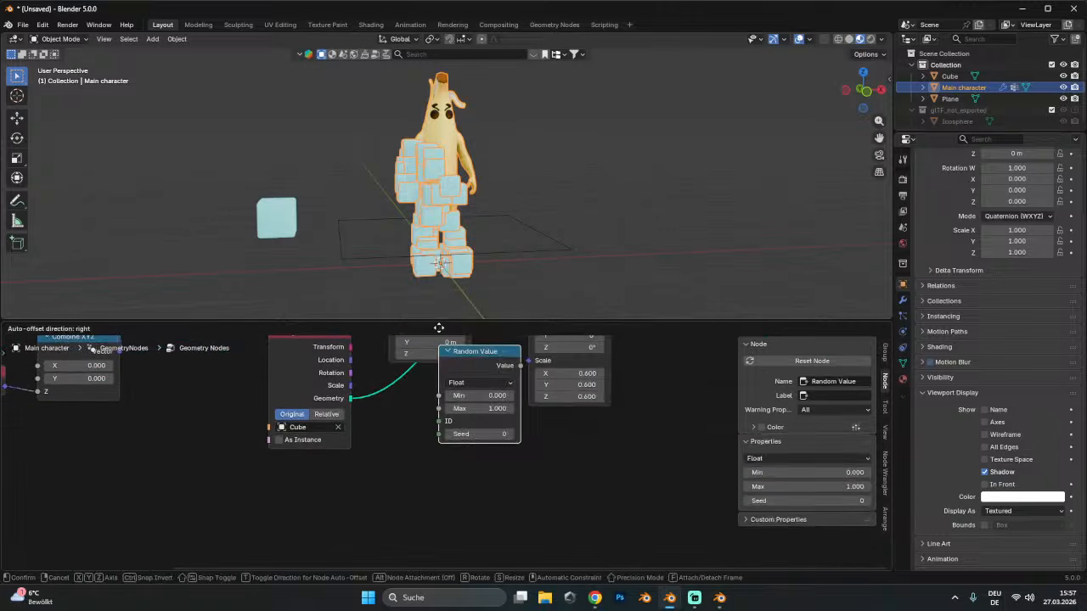
left_click(433, 412)
left_click_drag(469, 447, 528, 360)
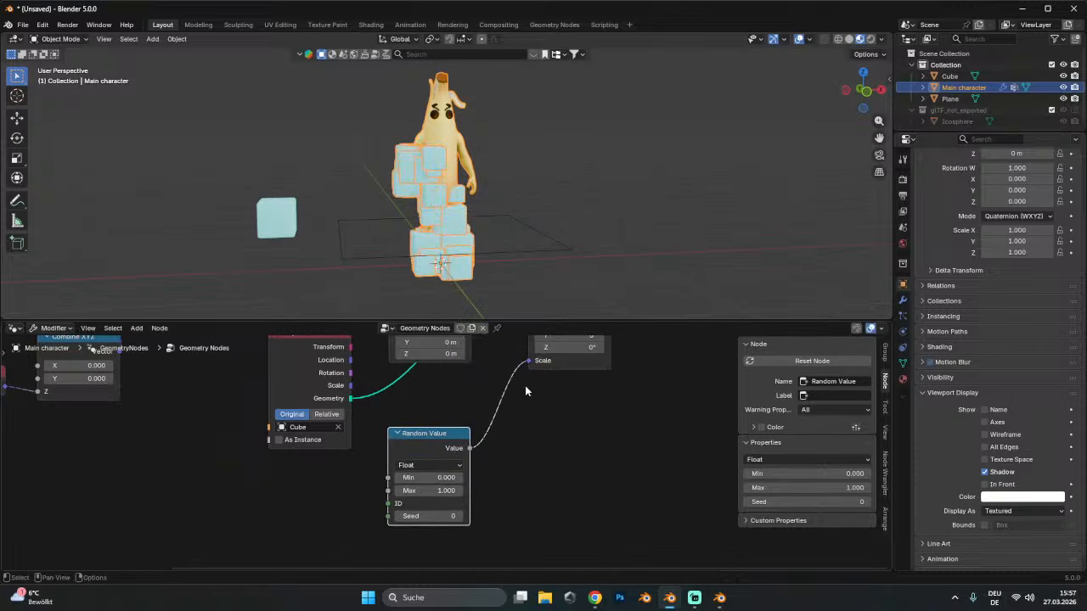
scroll(441, 238, "up", 3)
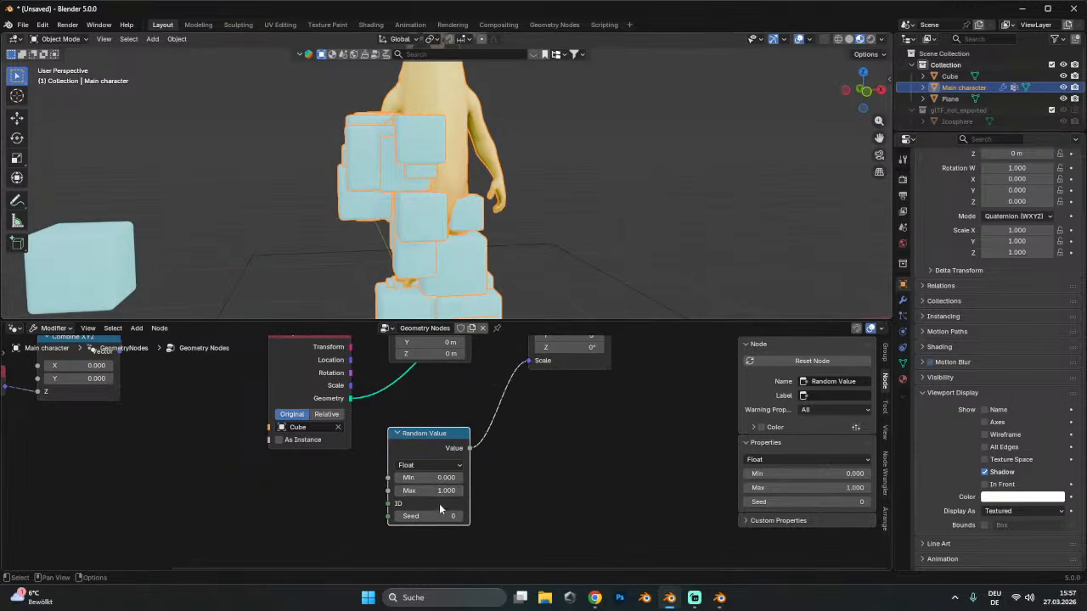
- Try larger Random Value minimums such as 0.5 and 1, and set the Min back to 0
mouse_move(430, 478)
left_mouse_down()
mouse_move(402, 478)
mouse_move(416, 478)
left_mouse_up()
key("1")
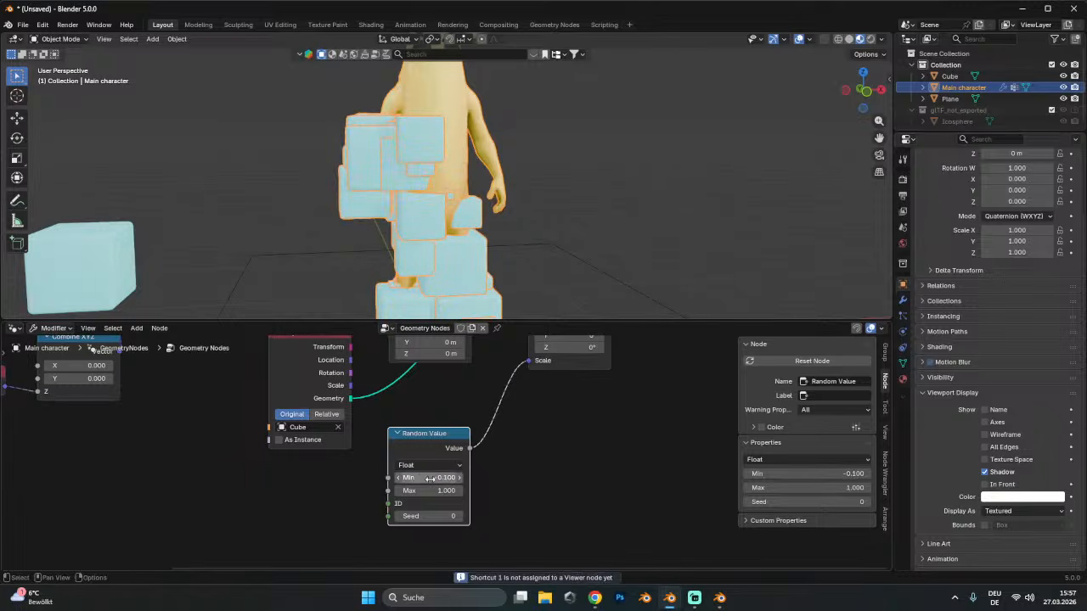
left_click(430, 478)
type("0.5")
key("Return")
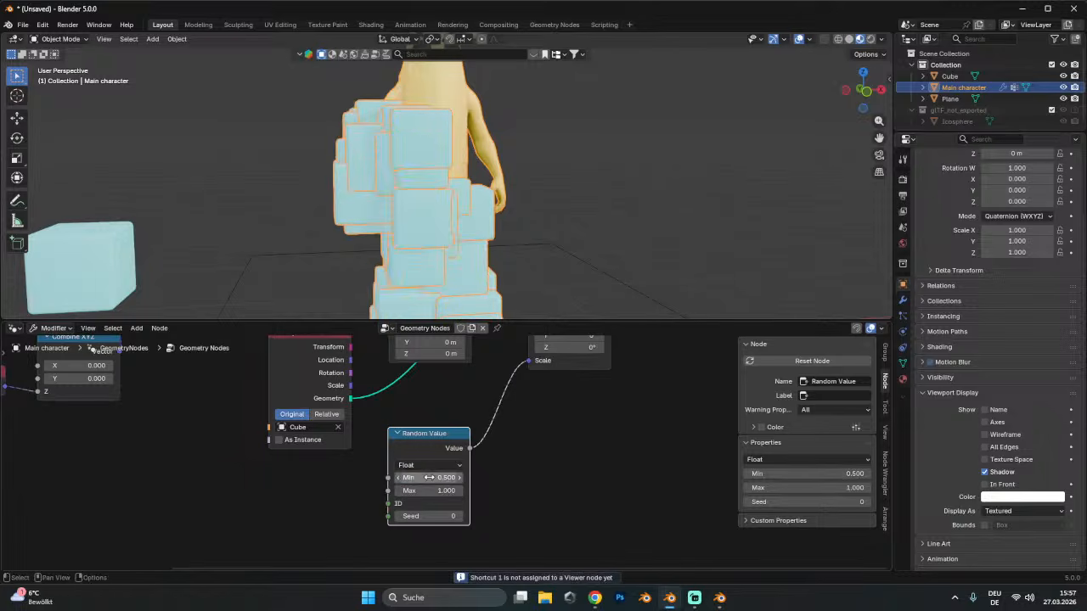
left_click(429, 478)
type("0.8")
key("Return")
left_click(453, 478)
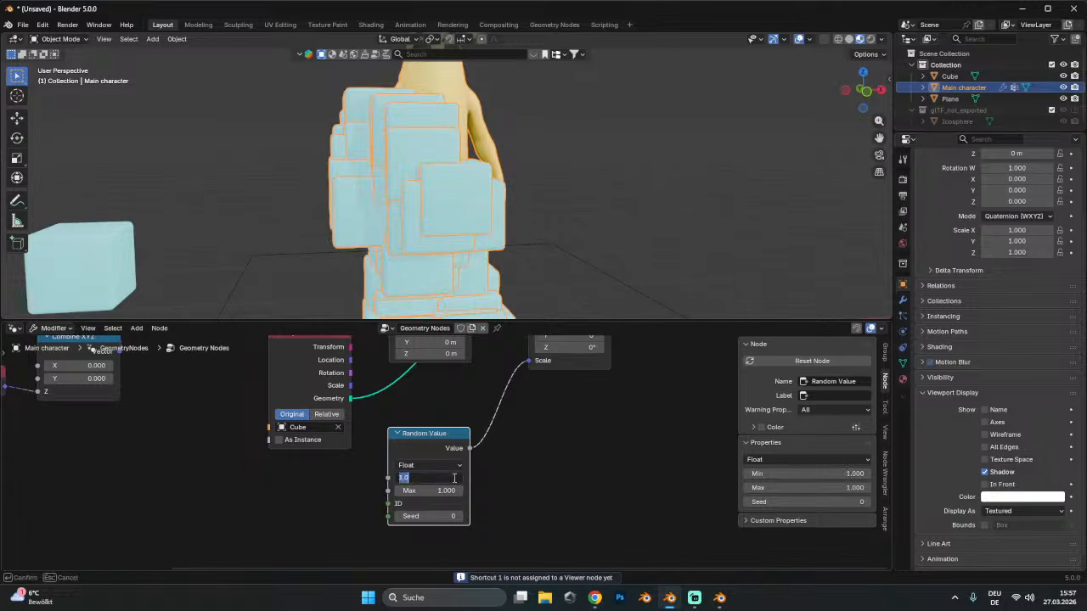
type("0")
key("Return")
- Scale the Cube down to about 0.637 and apply its scale
middle_click_drag(399, 255, 430, 232)
left_click(191, 248)
key("s")
left_click(365, 221)
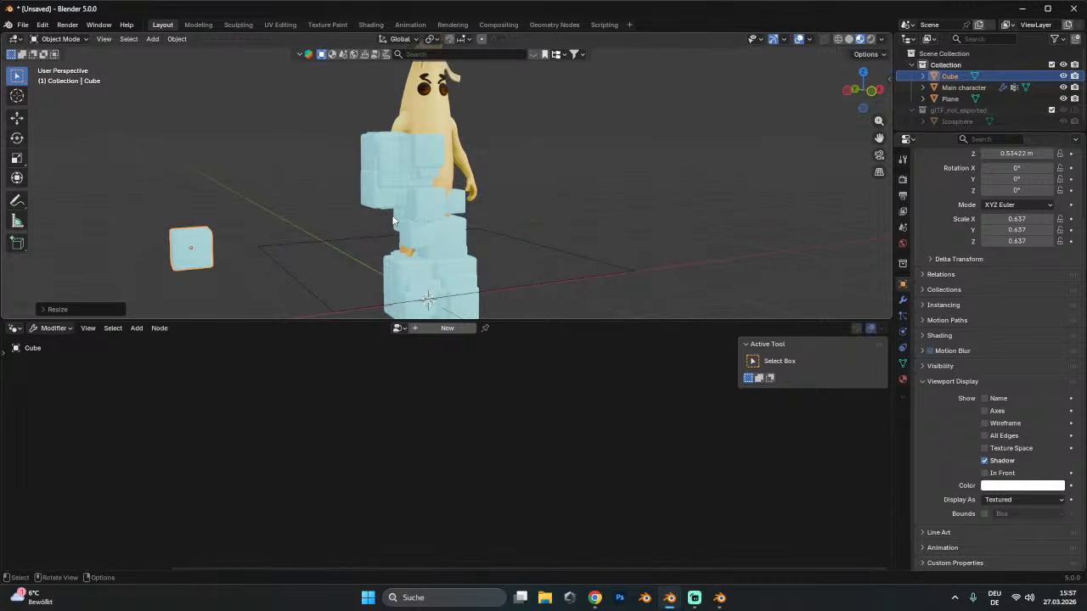
key("ctrl+a")
left_click(365, 219)
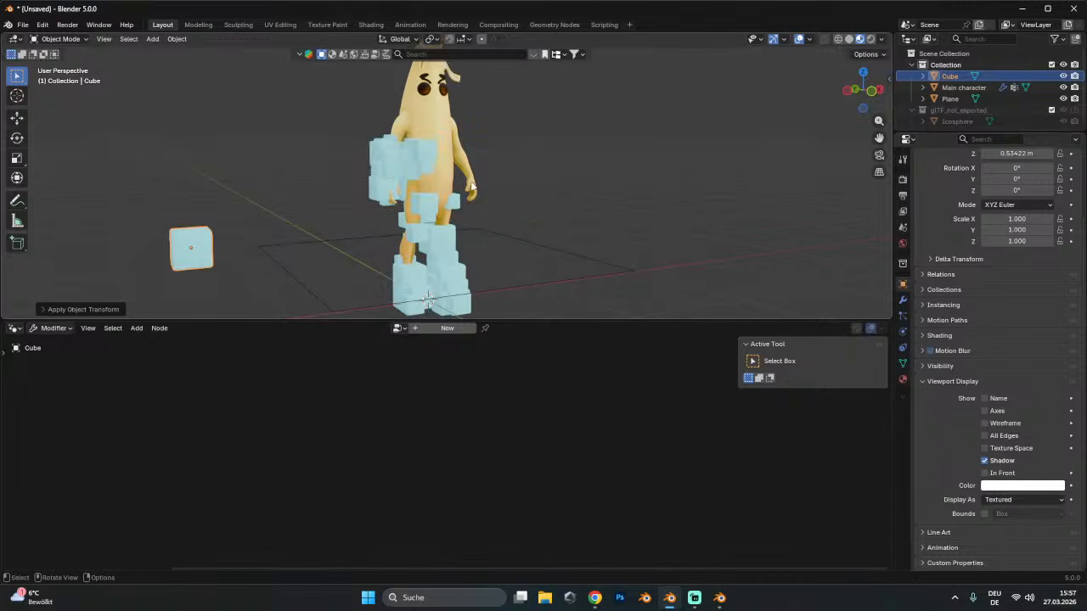
- Shrink the Cube again by a factor of about 0.603 and apply its scale
middle_click_drag(472, 185, 404, 217)
key("s")
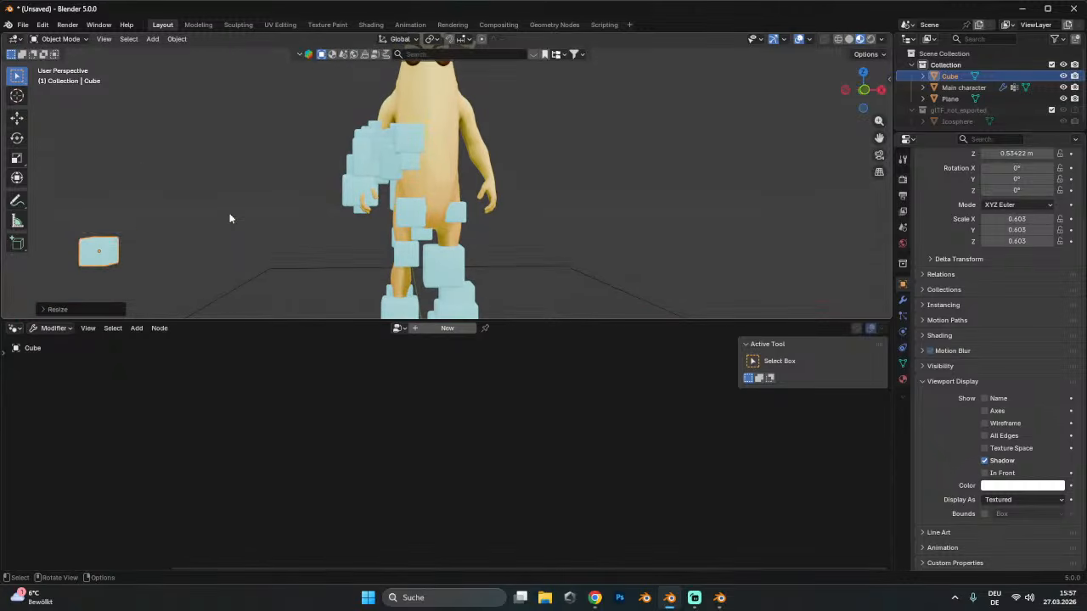
left_click(231, 215)
key("ctrl+a")
left_click(230, 216)
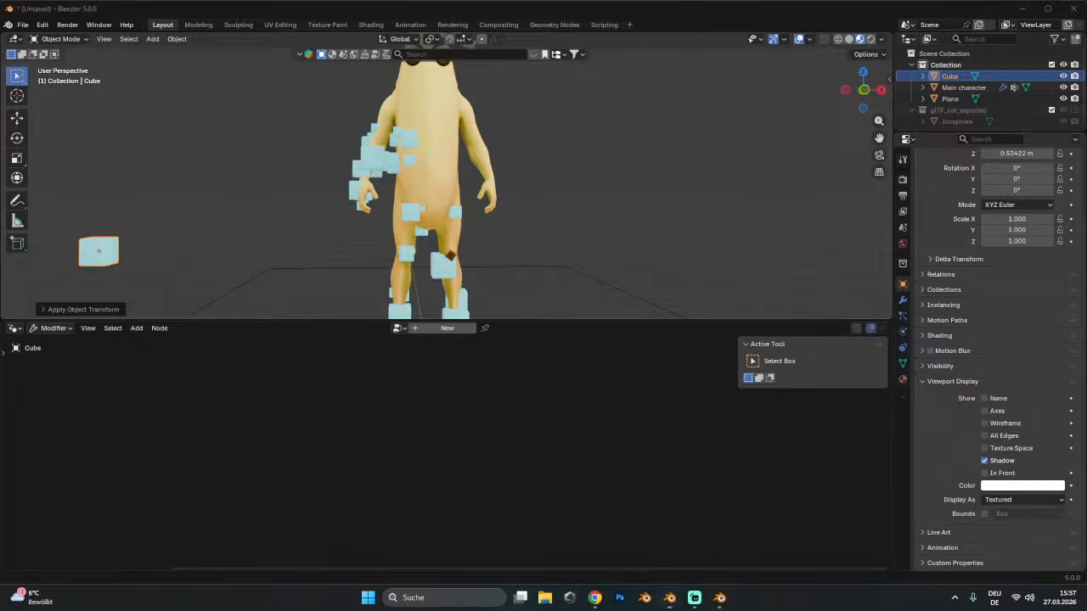
- Switch to Chrome and search Google Images for "fortnite death effect" in a new tab
key("alt+Tab")
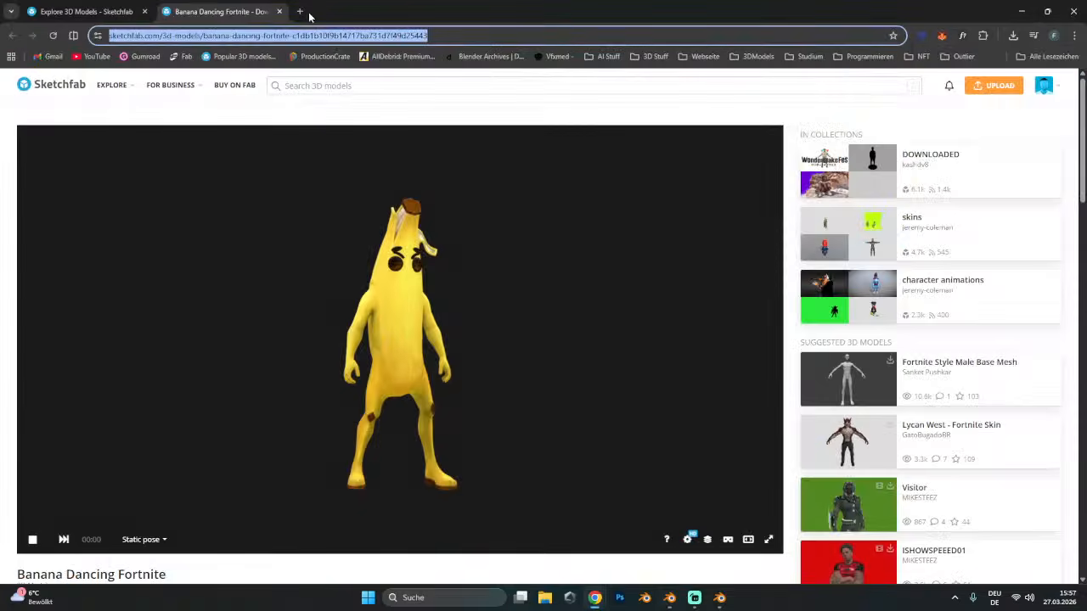
left_click(300, 12)
type("fortni")
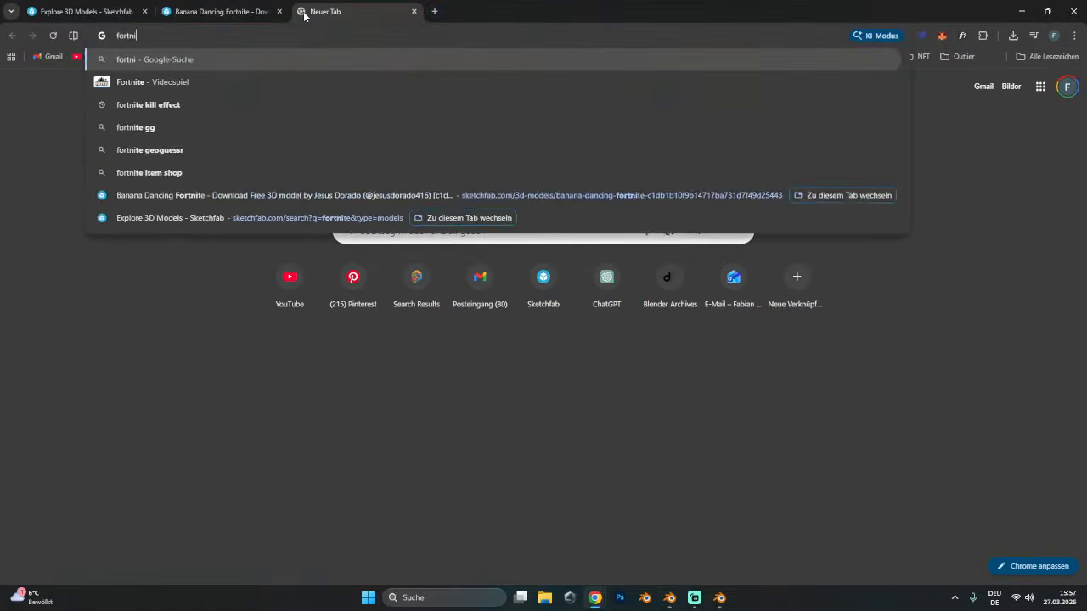
type("te death ")
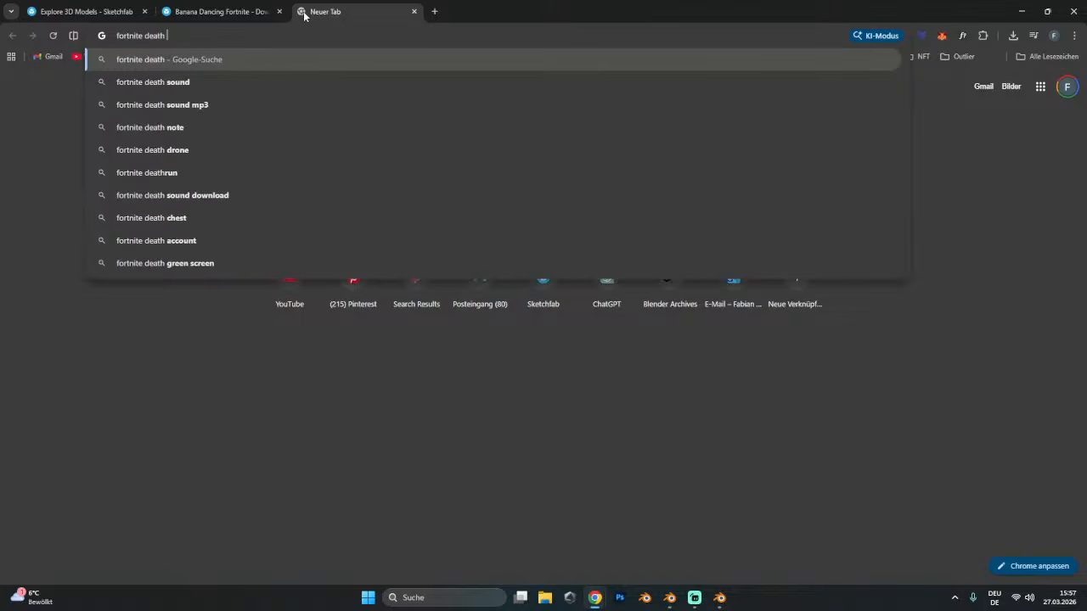
type("effect")
key("Return")
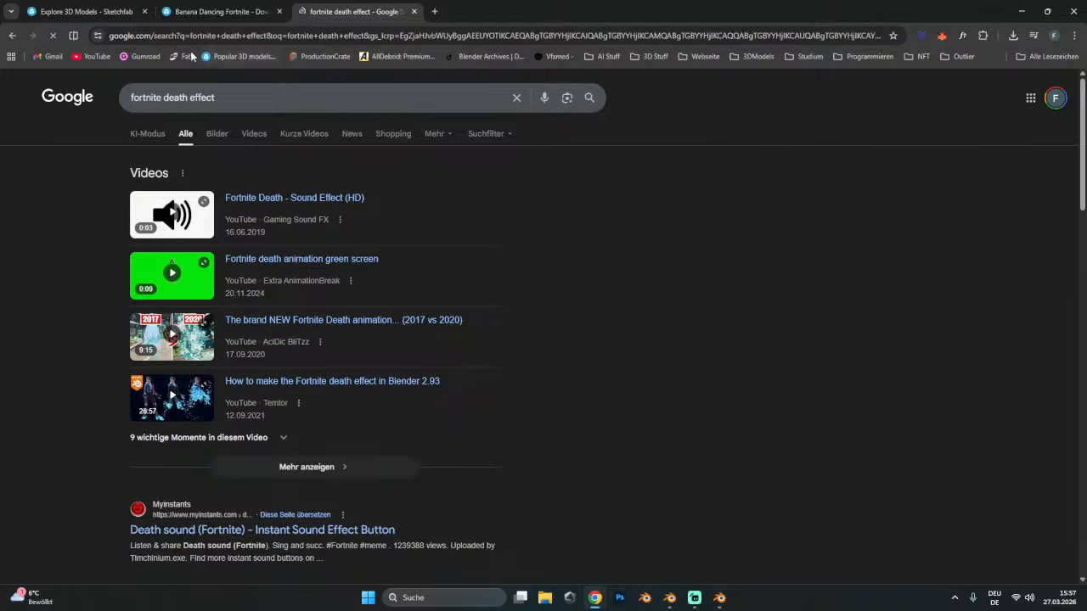
left_click(202, 143)
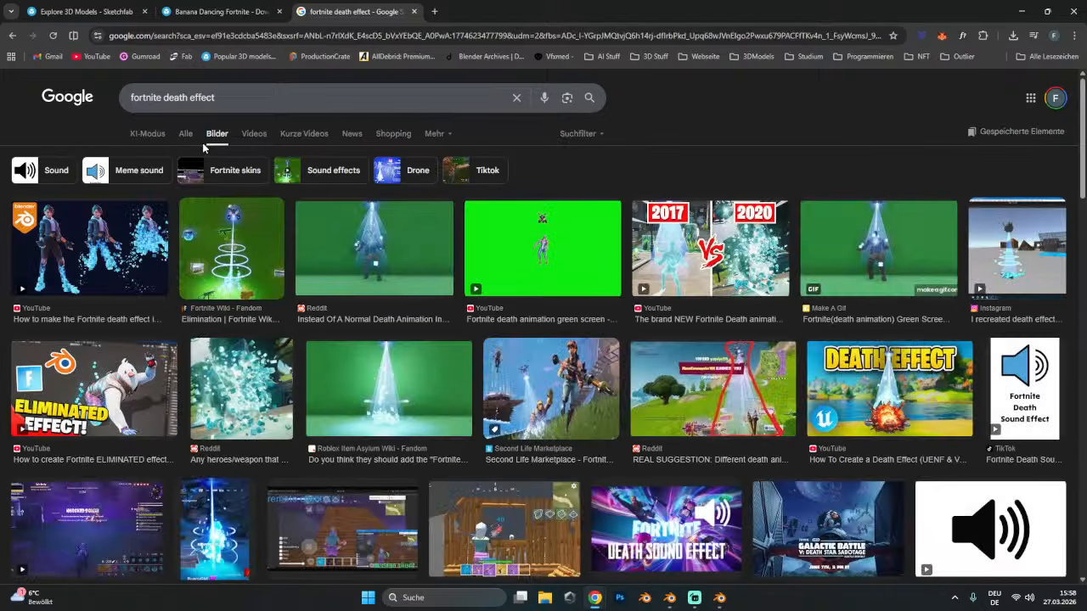
- Examine several Fortnite death effect reference images for the cubes' size, density and distribution, and return to Blender
left_click(361, 365)
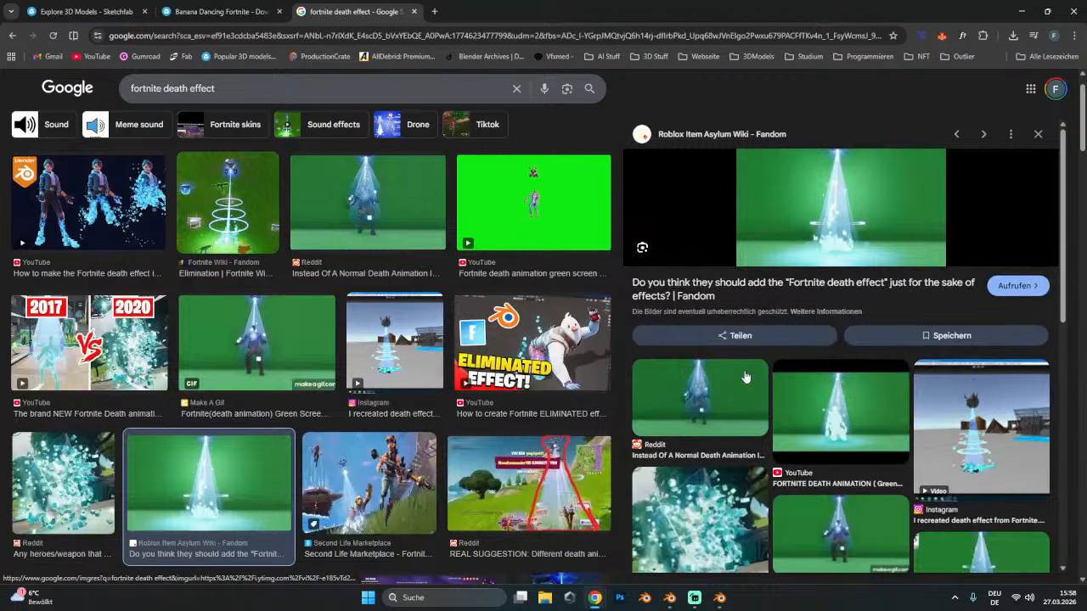
left_click(399, 208)
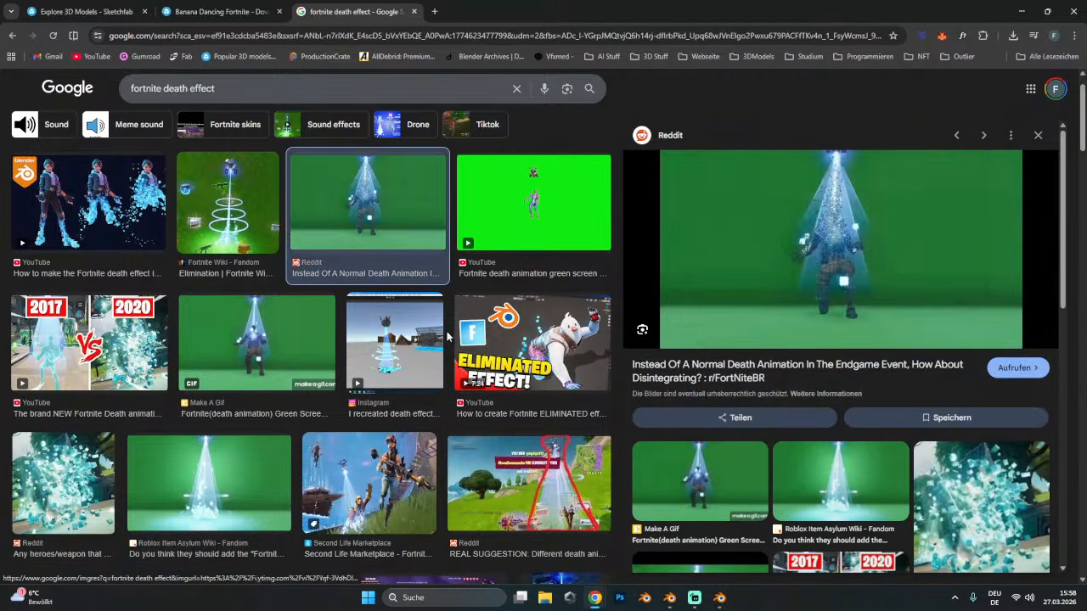
left_click(412, 339)
left_click(240, 478)
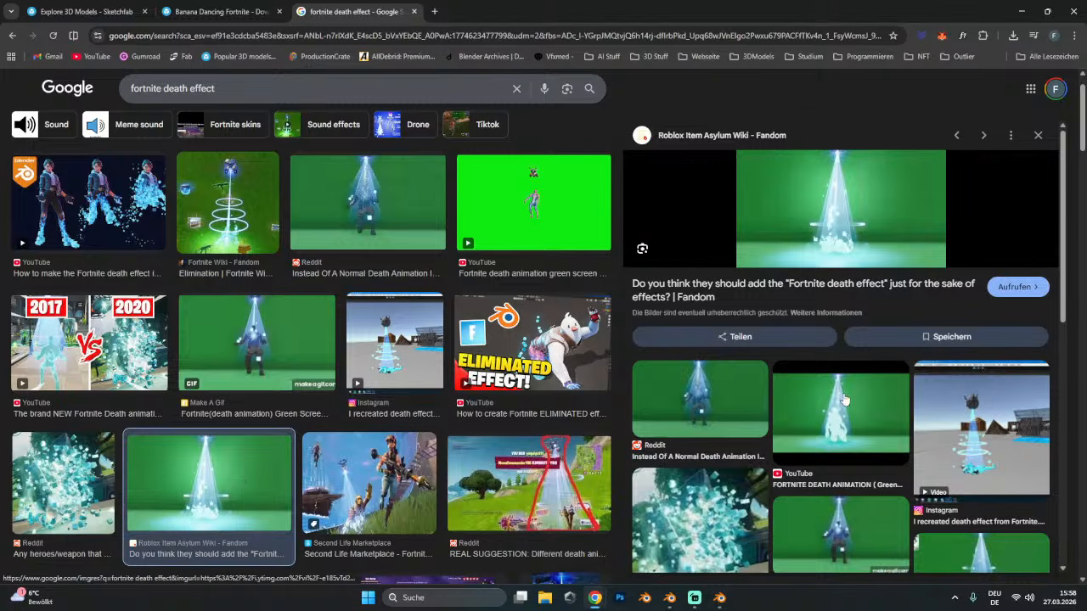
scroll(844, 399, "down", 3)
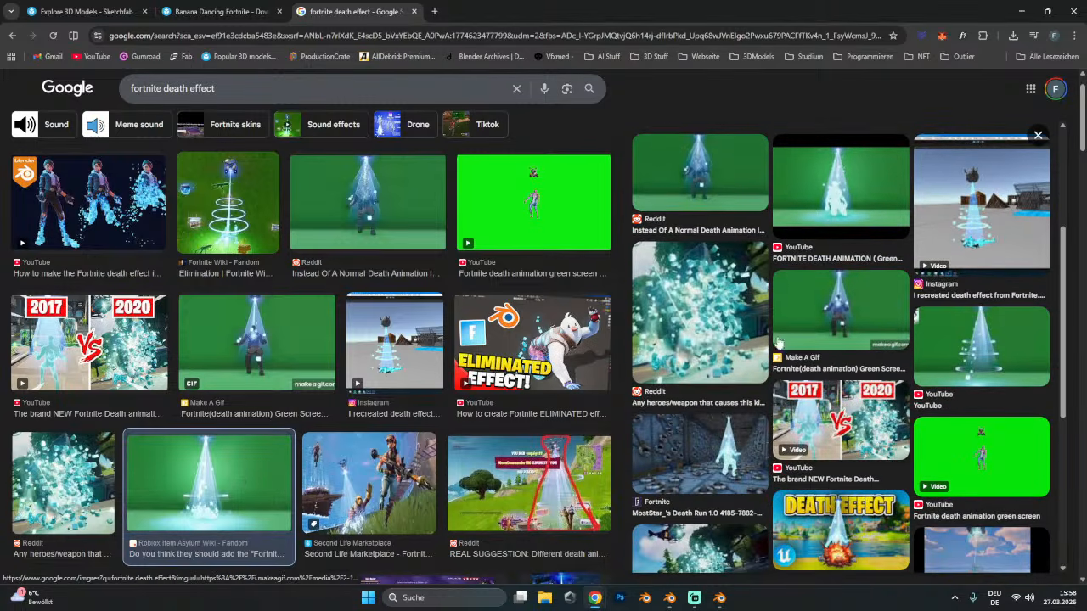
left_click(734, 323)
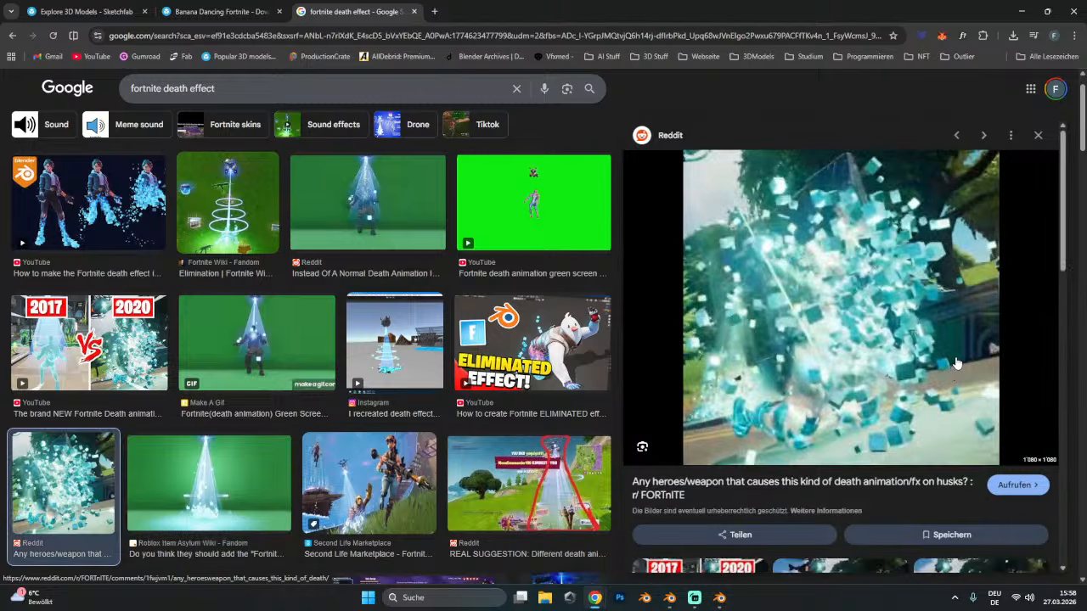
scroll(956, 364, "down", 4)
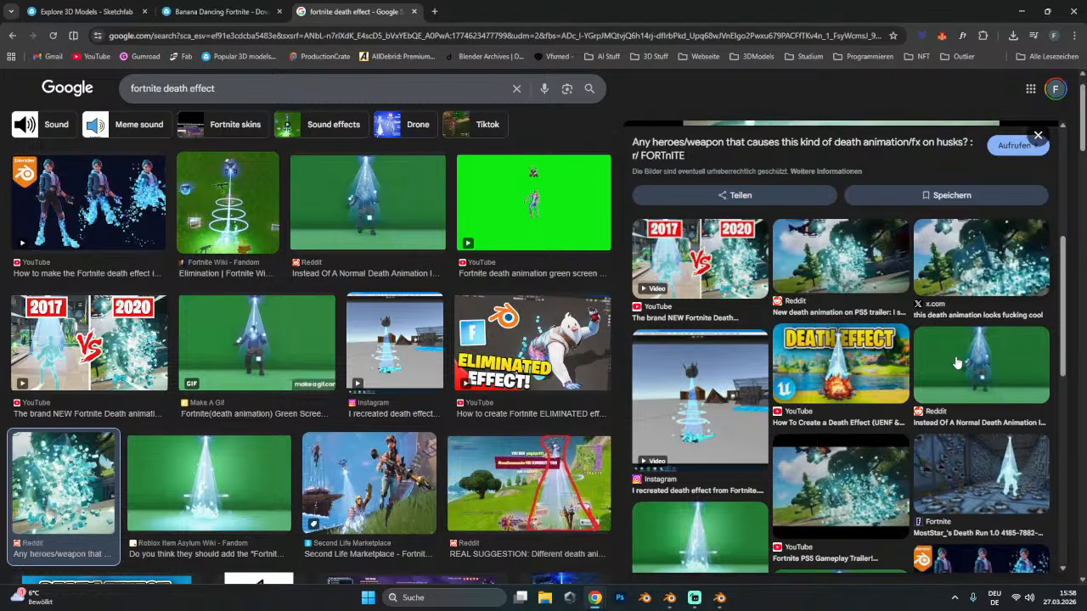
scroll(956, 363, "down", 3)
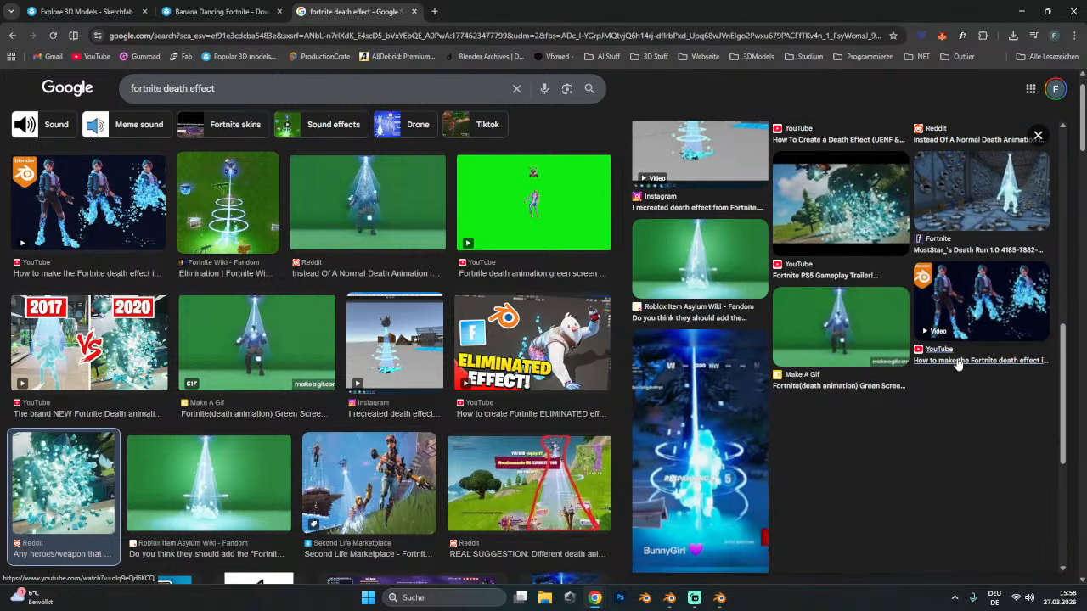
scroll(273, 430, "down", 8)
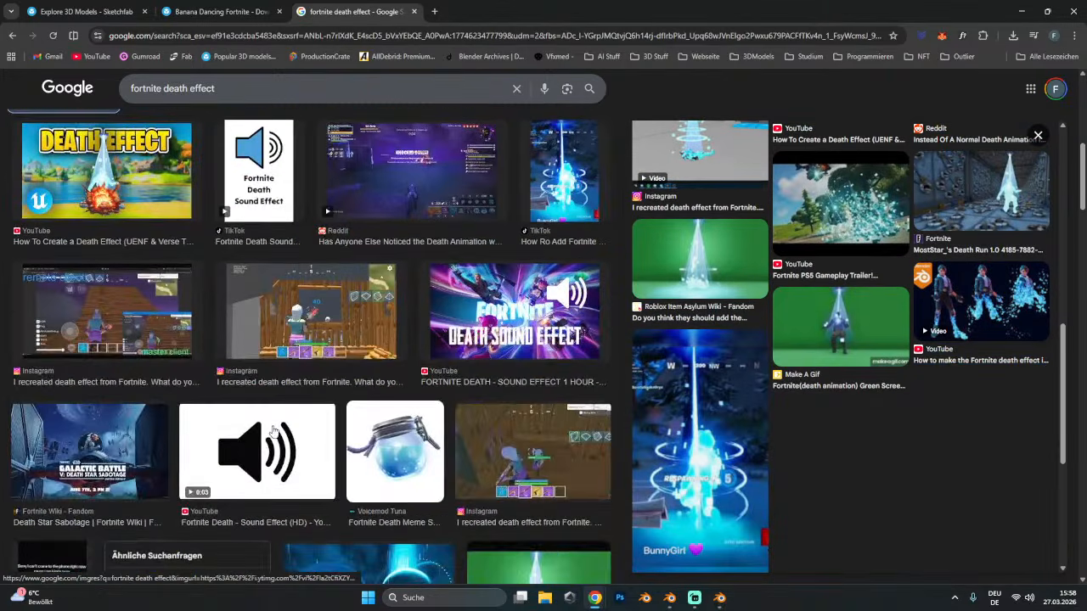
scroll(274, 431, "down", 1)
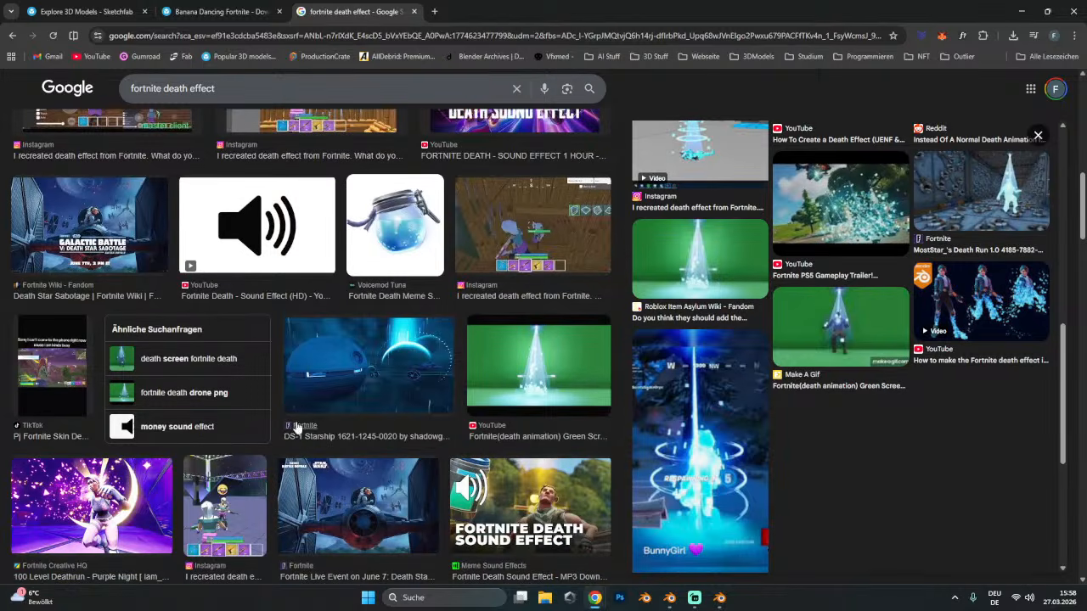
left_click(533, 392)
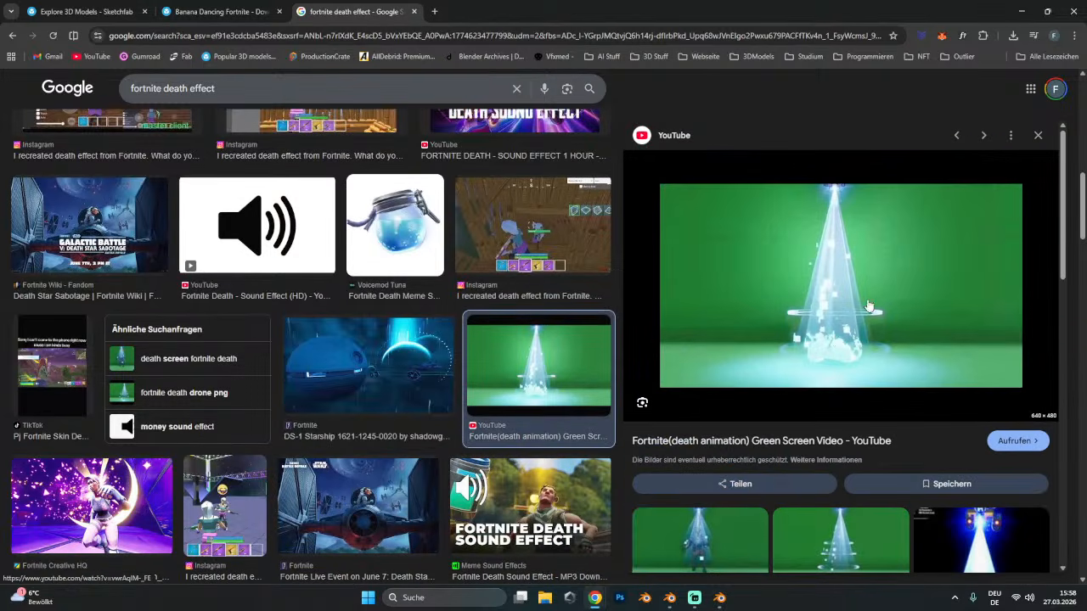
scroll(363, 311, "up", 5)
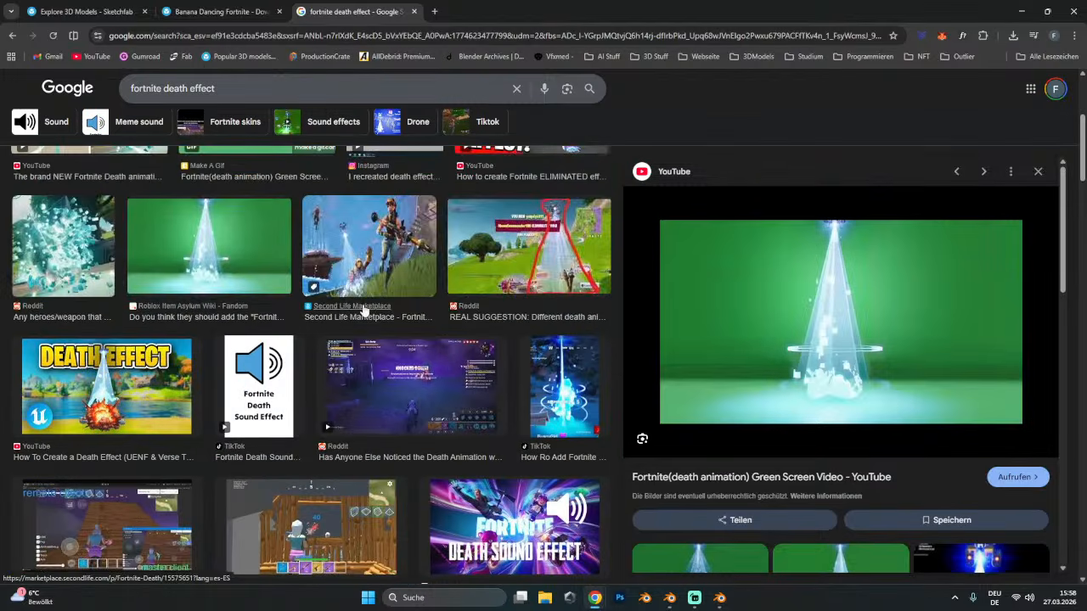
left_click(226, 256)
scroll(255, 340, "up", 3)
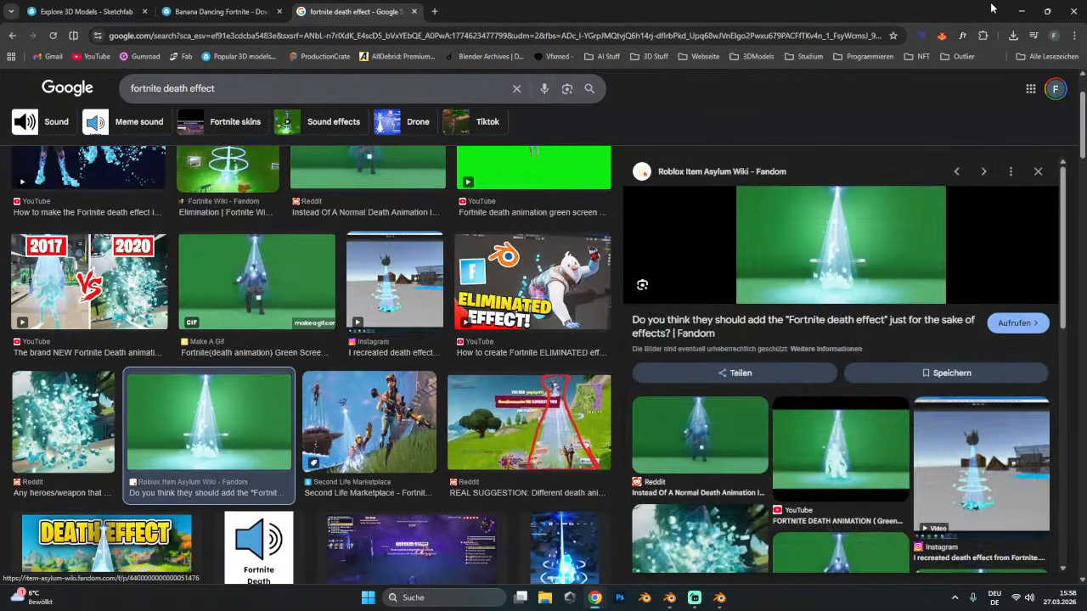
left_click(1019, 12)
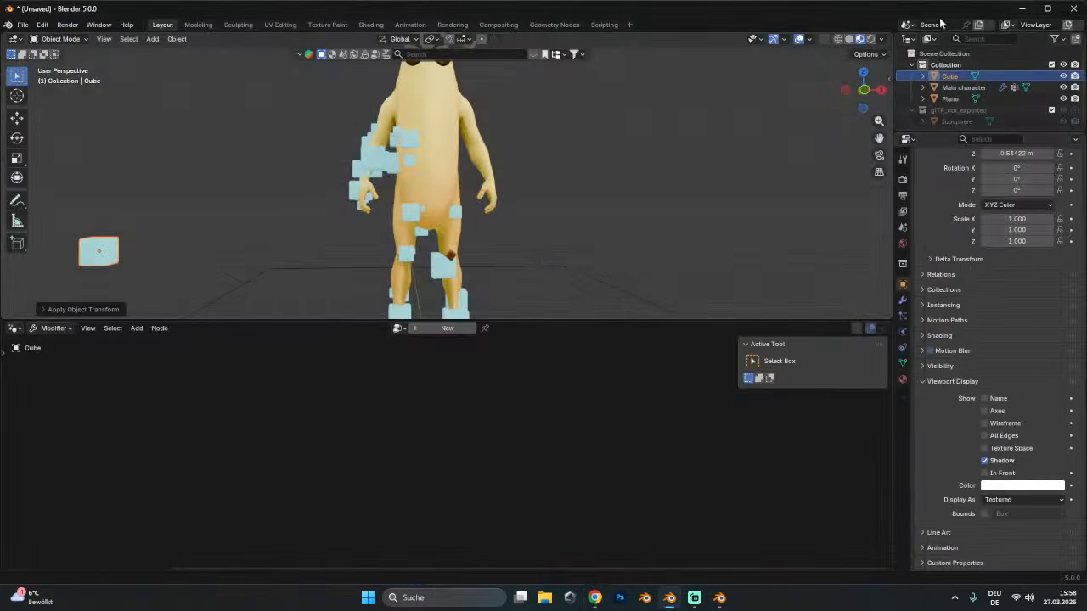
key("KP_1")
left_click(536, 253)
key("g")
key("z")
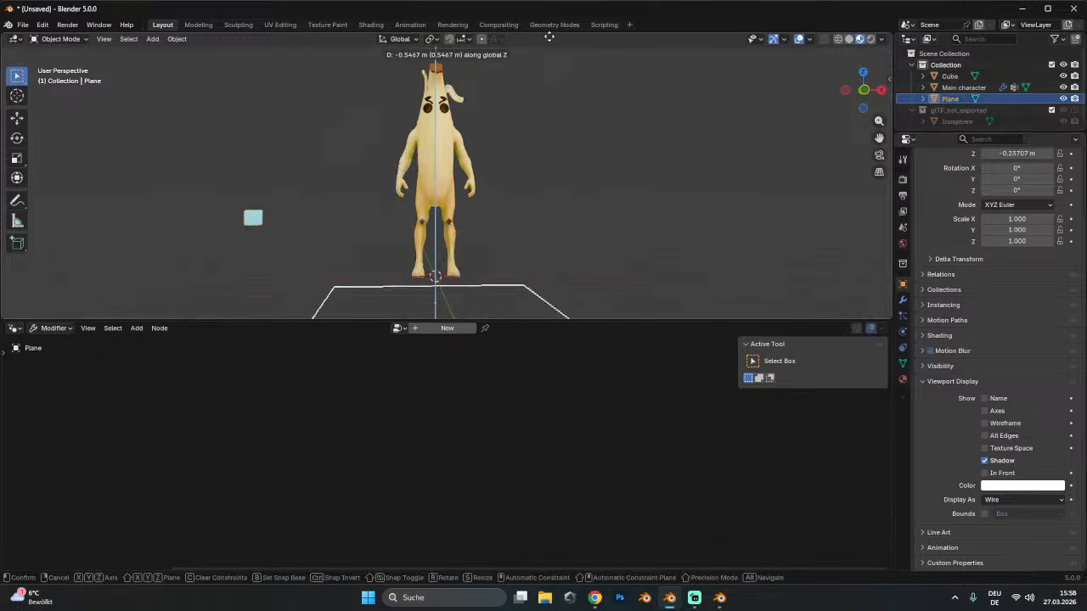
key("Escape")
- Select the Main character and increase the Density Max of the point distribution node to generate more cubes
left_click(440, 175)
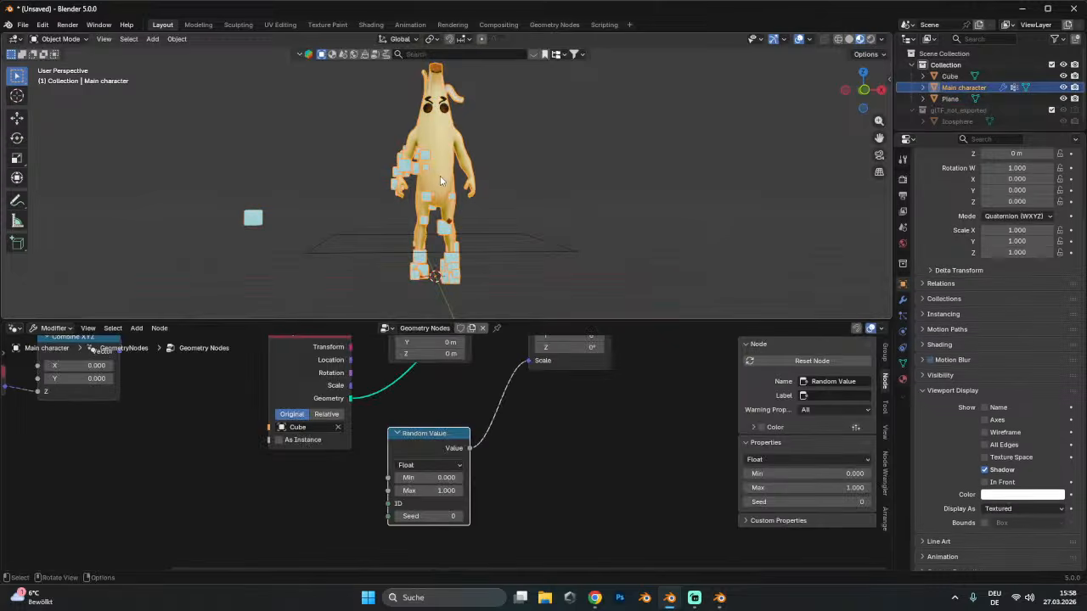
scroll(473, 439, "up", 3)
scroll(473, 440, "up", 5)
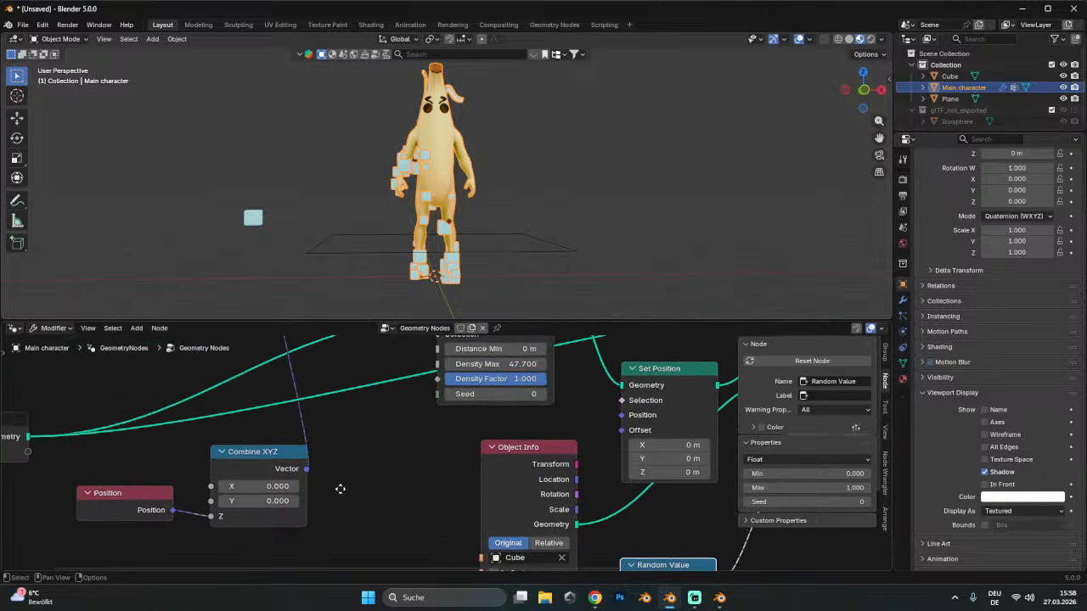
left_click_drag(405, 438, 417, 431)
- Raise the wireframe Plane along Z to about 0.62 m
left_click(512, 249)
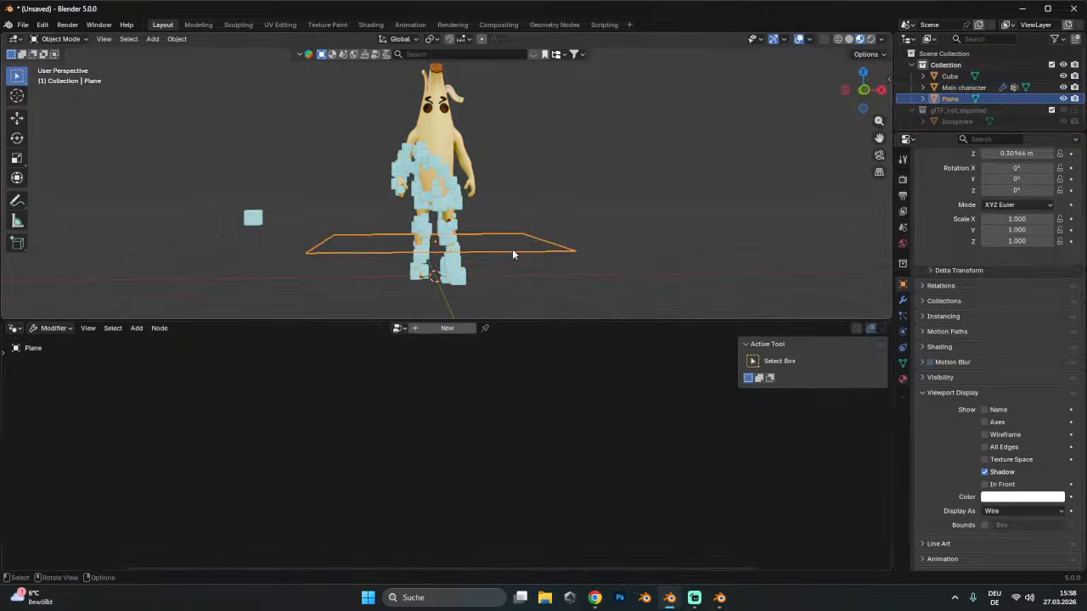
key("g")
key("z")
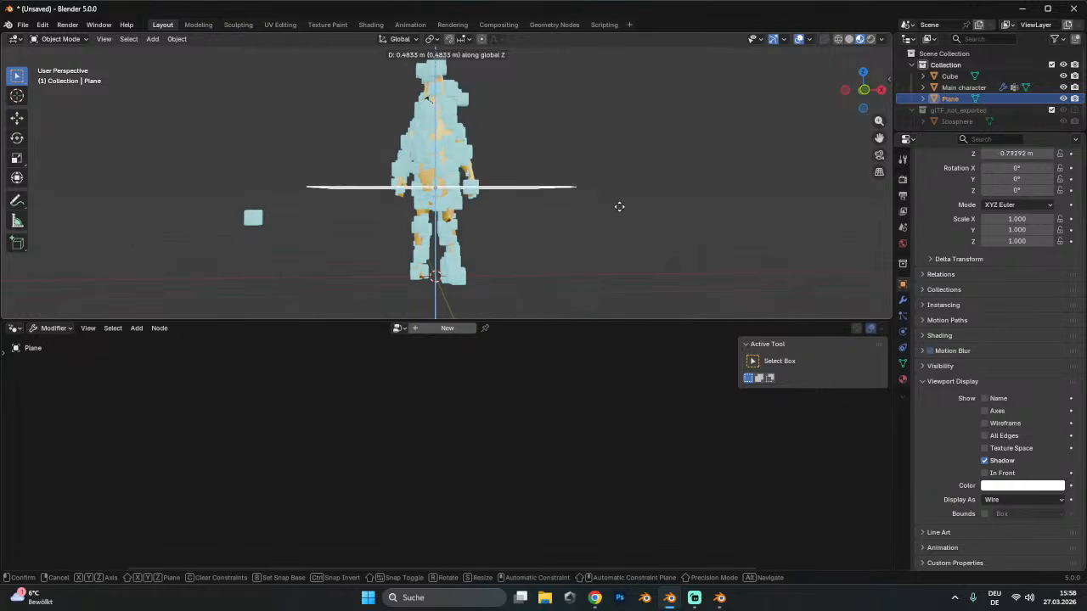
left_click(597, 179)
middle_click_drag(597, 178, 520, 225)
- Save the project as "fortnitedeath effect.blend" in the FortniteDeathEffect folder
key("ctrl+o")
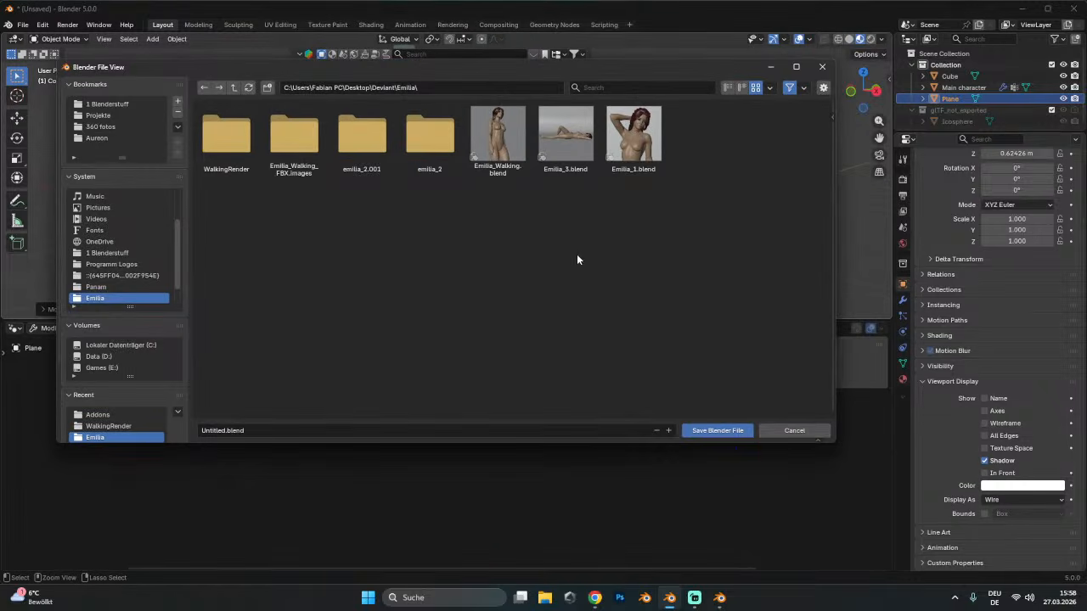
left_click(795, 431)
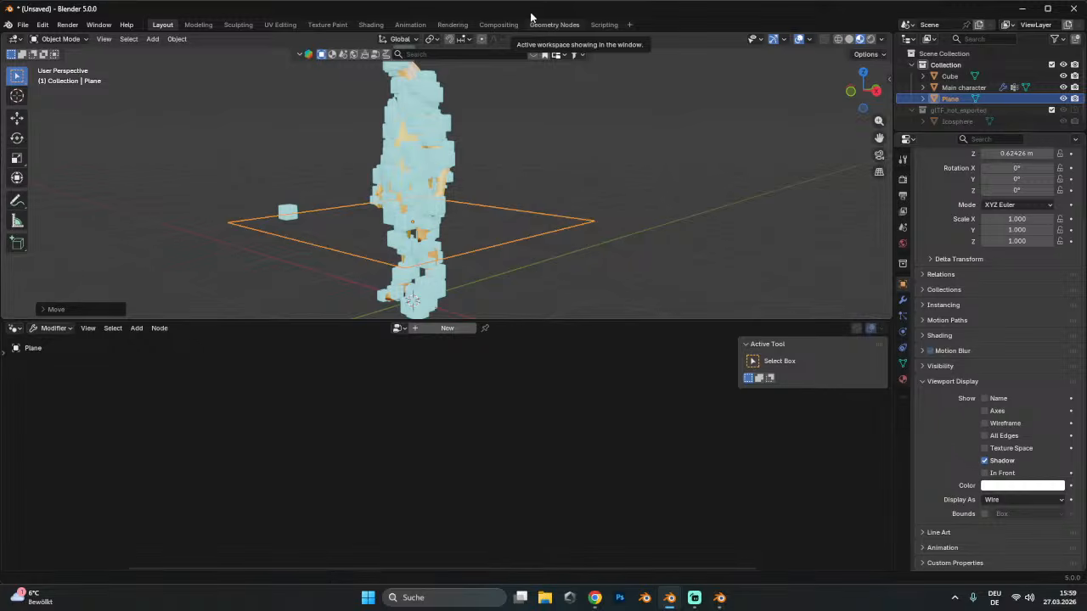
left_click(23, 24)
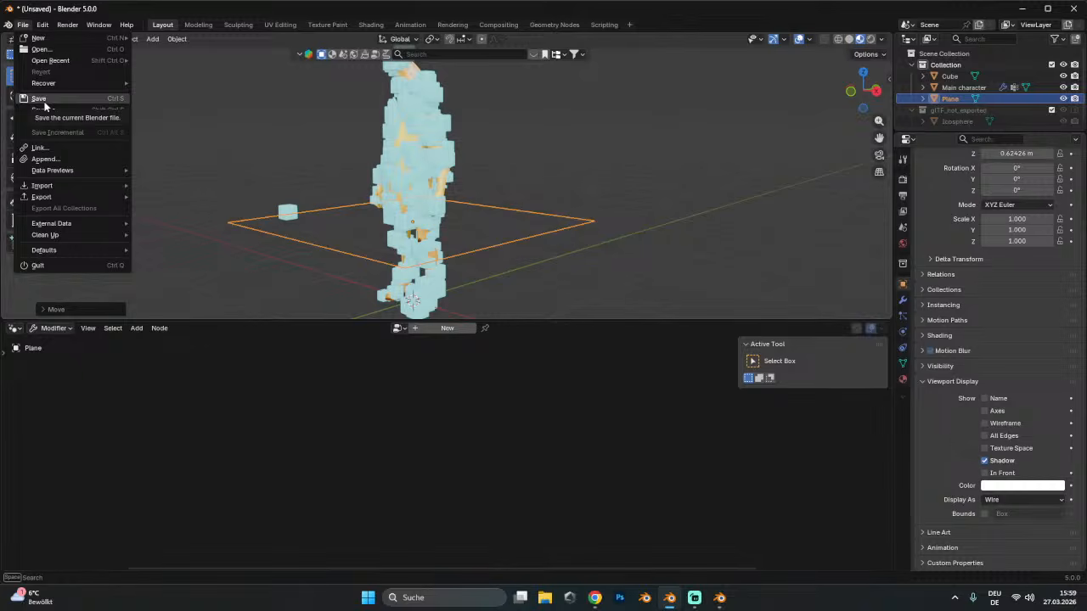
left_click_drag(322, 9, 322, 0)
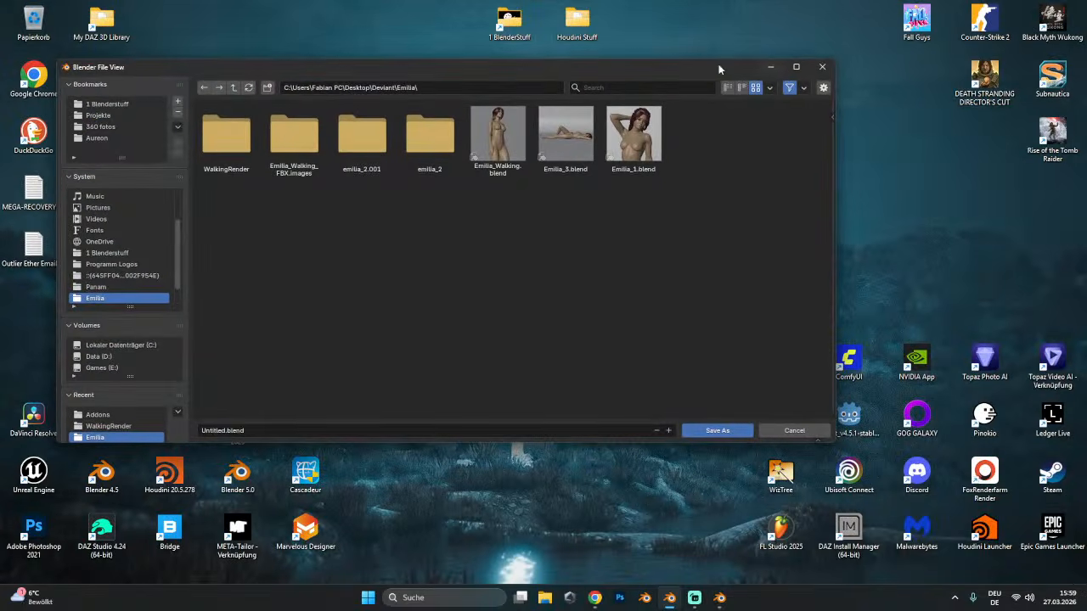
left_click_drag(719, 65, 1086, 102)
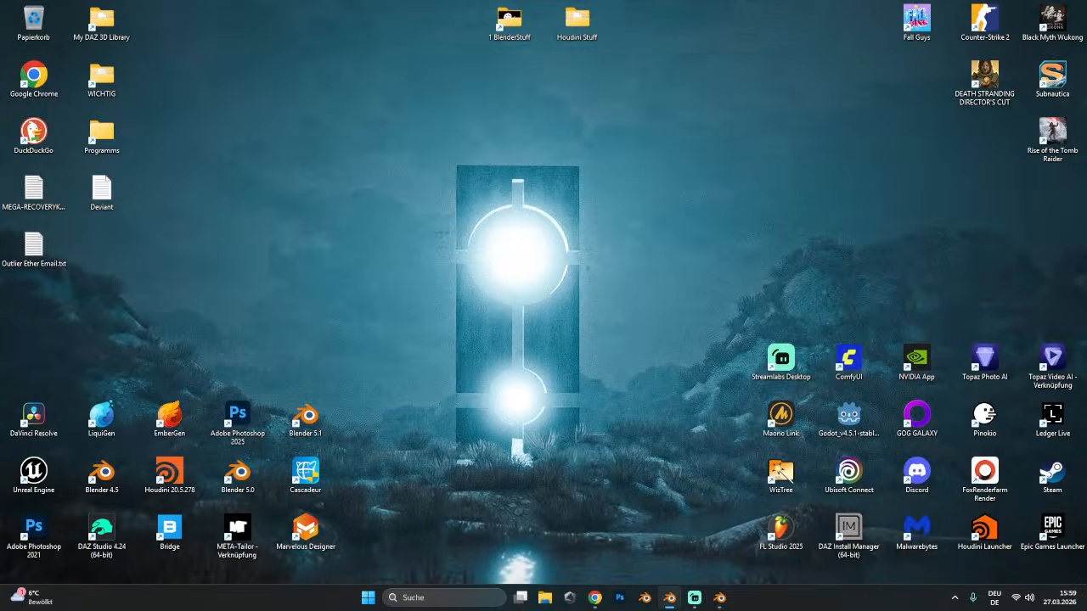
left_click_drag(1086, 25, 365, 0)
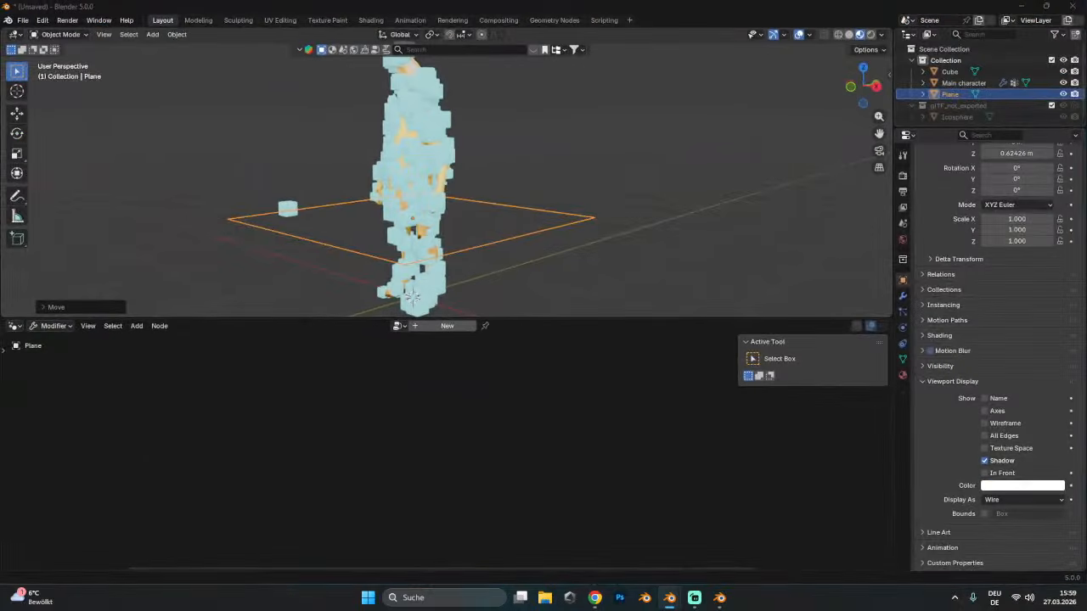
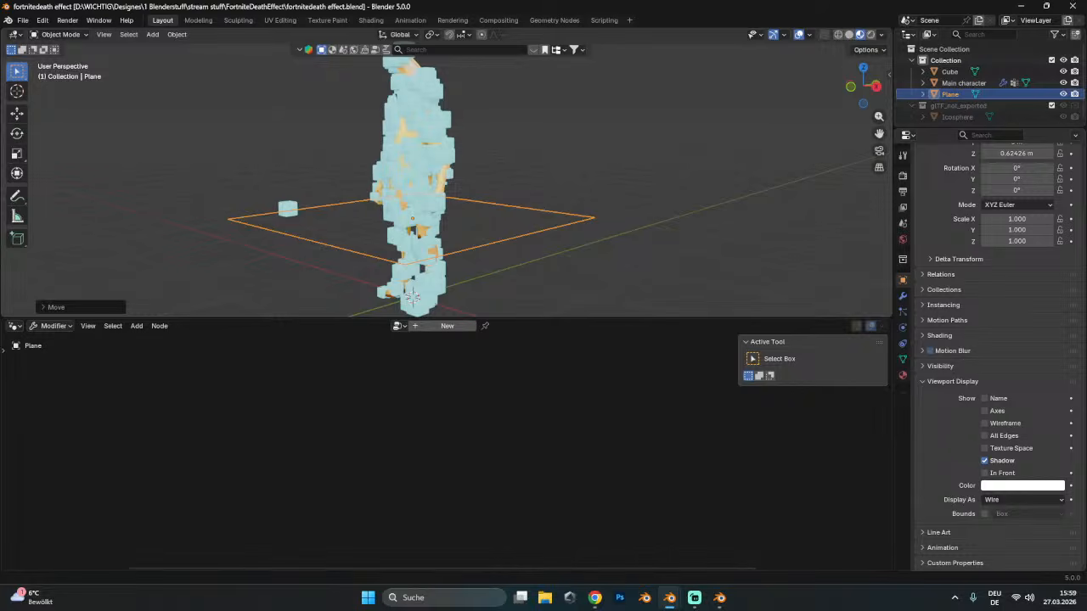
- Try lowering the wireframe Plane along Z to preview its effect on the character's cubes
key("g")
key("z")
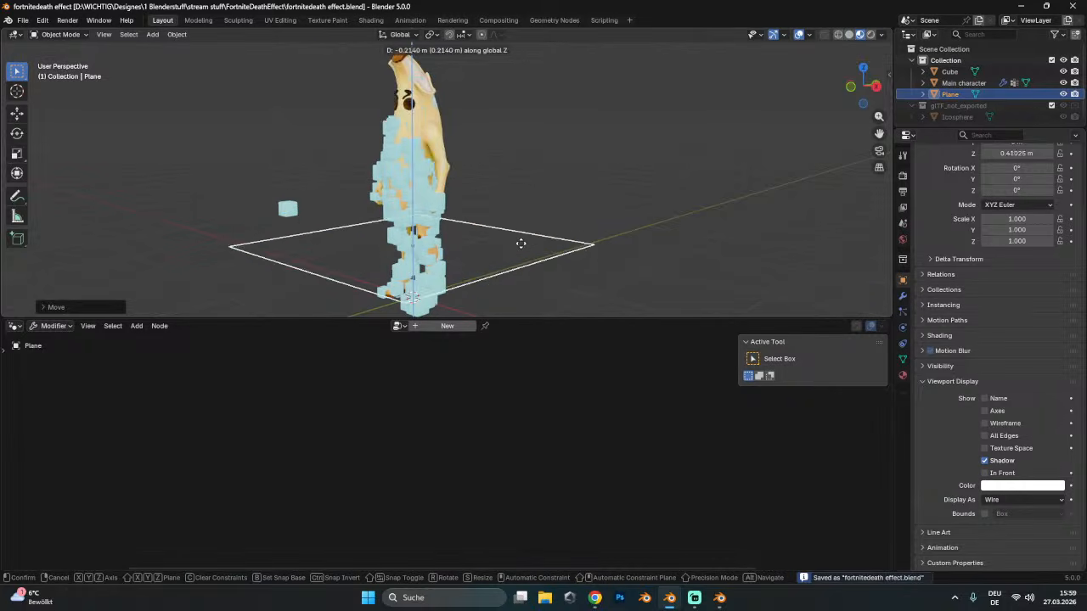
key("Escape")
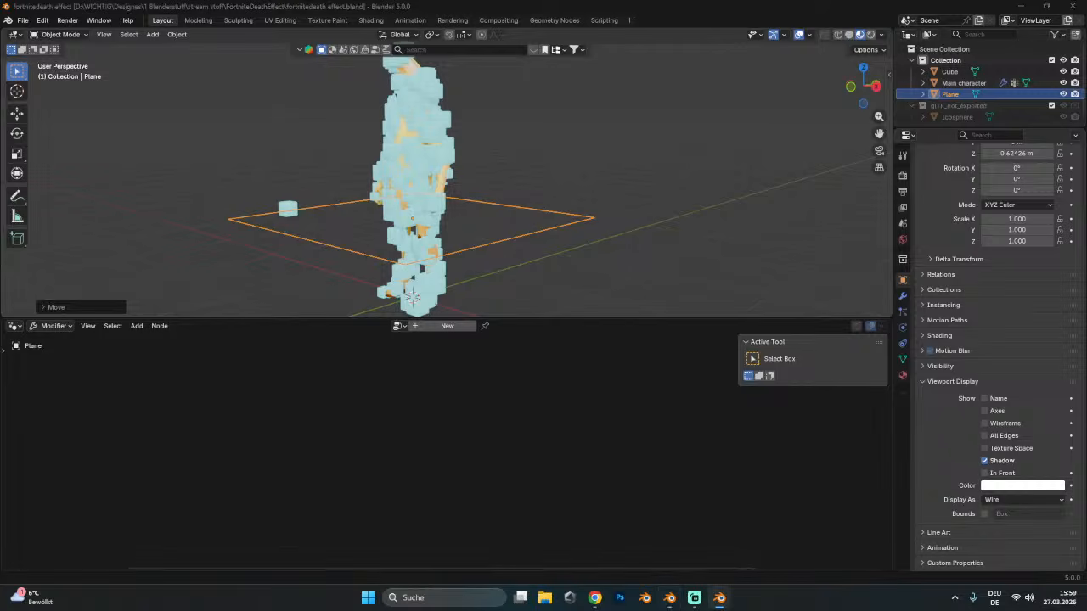
middle_click_drag(284, 186, 622, 219)
key("shift+a")
mouse_move(624, 230)
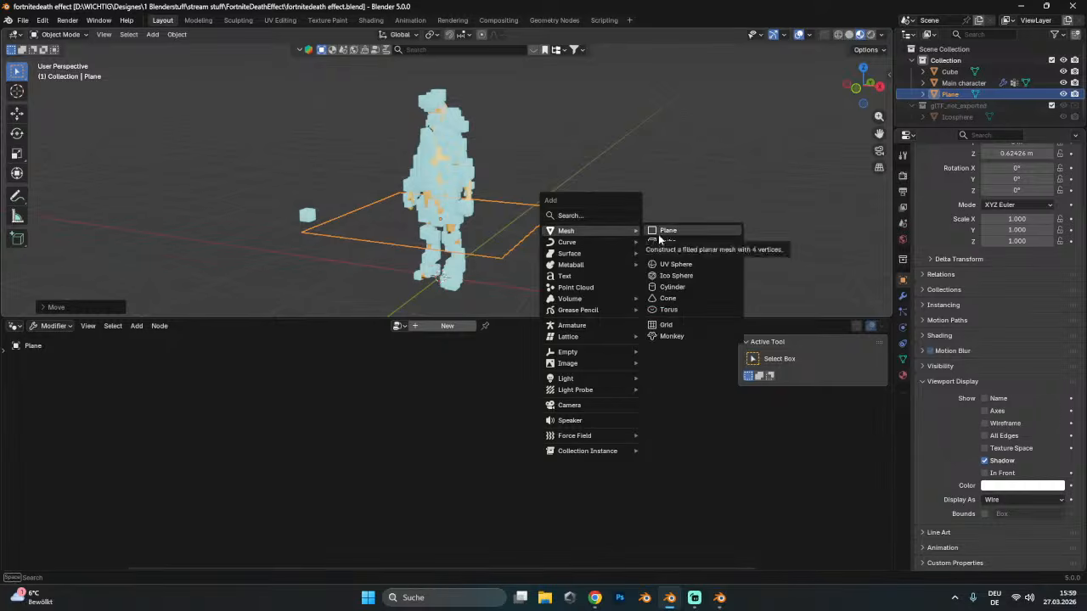
left_click(658, 235)
key("Delete")
- Add a Monkey mesh and place it beside the character at about X 3.82 m, Y 1.68 m, Z 0.05 m
key("shift+a")
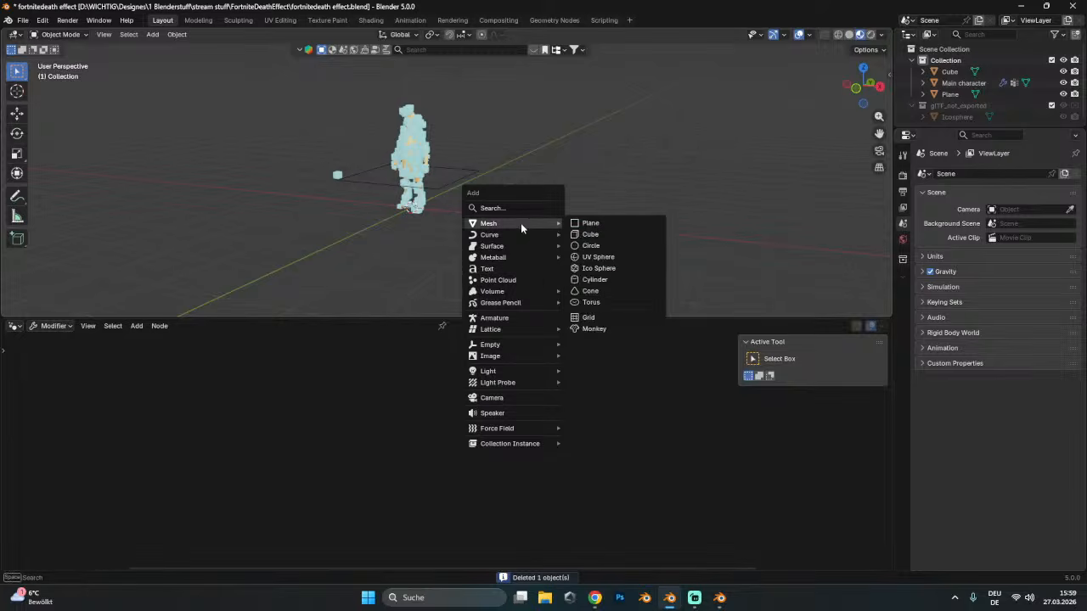
mouse_move(520, 222)
left_click(593, 328)
key("g")
left_click(684, 230)
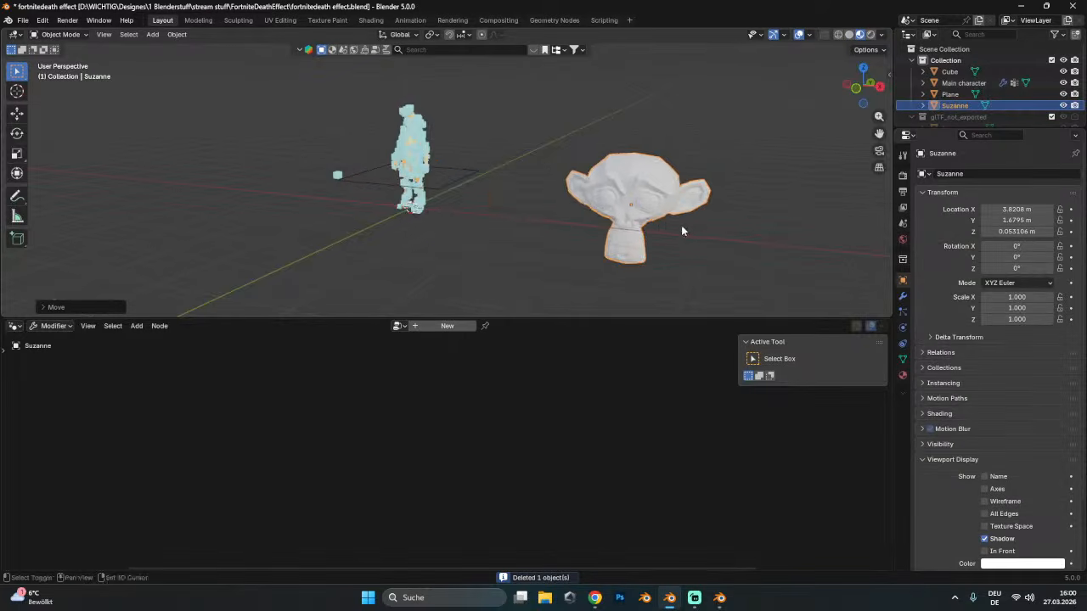
- Give the monkey head a geometry nodes modifier and assign the existing "Geometry Nodes" group to it
key("KP_Decimal")
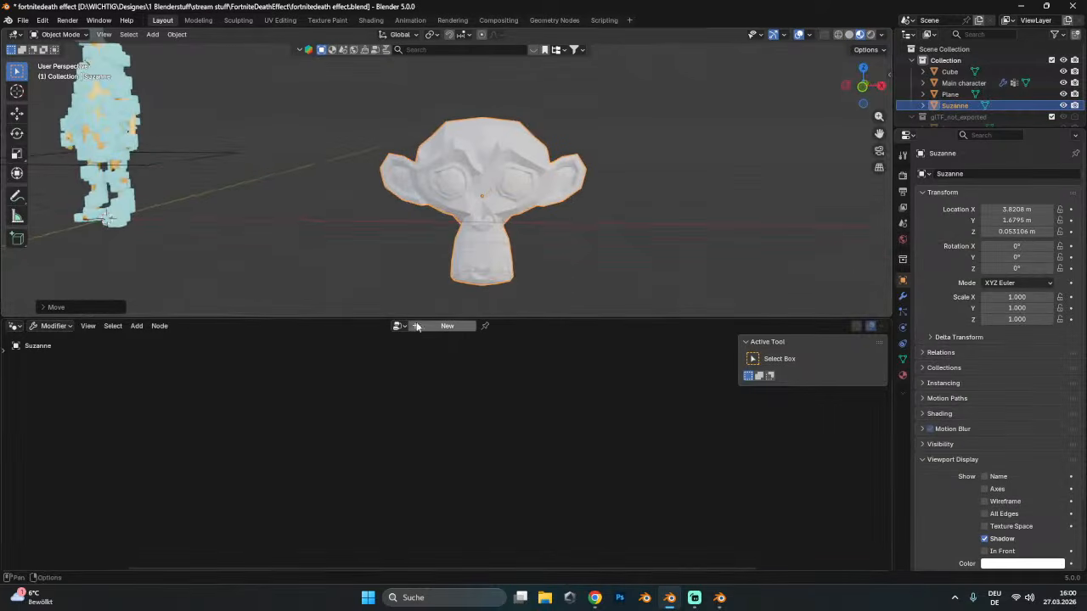
left_click(442, 326)
left_click(379, 326)
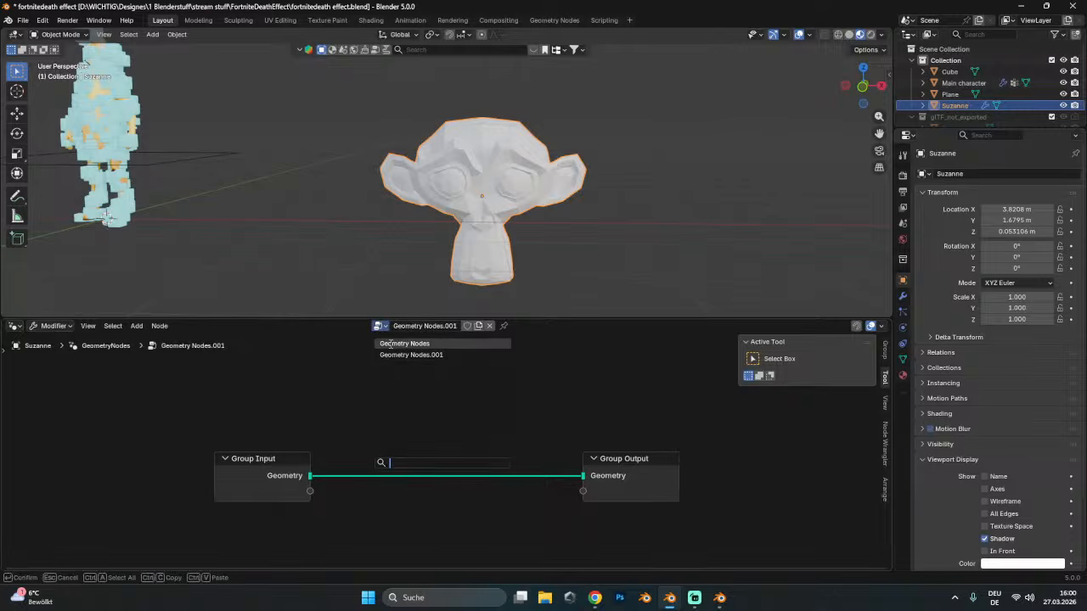
left_click(385, 344)
- Try moving the Plane over to the monkey head to test the effect, and delete the monkey head
left_click(190, 153)
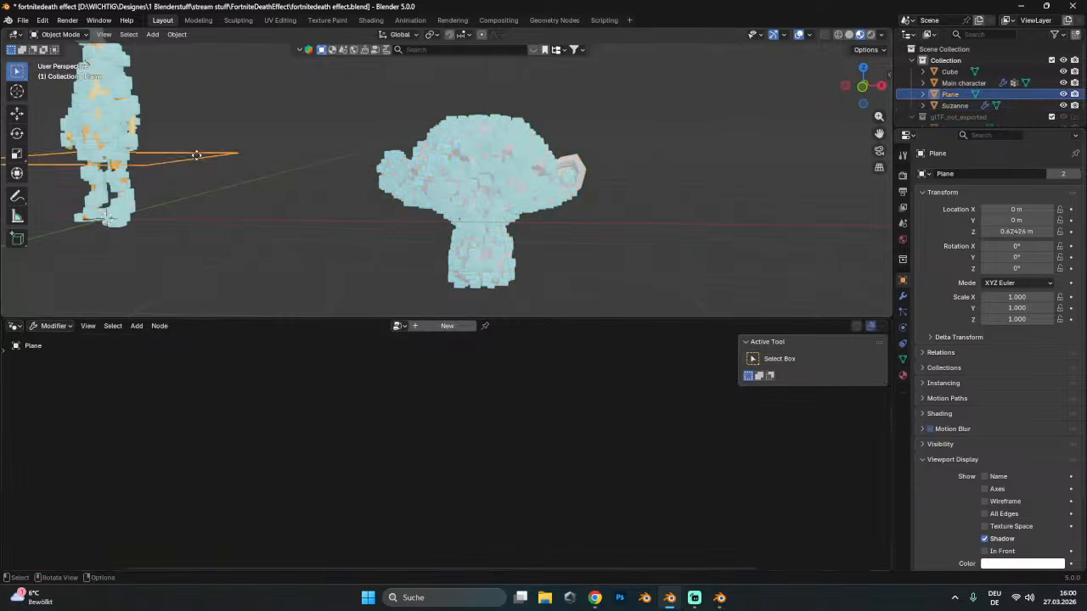
key("g")
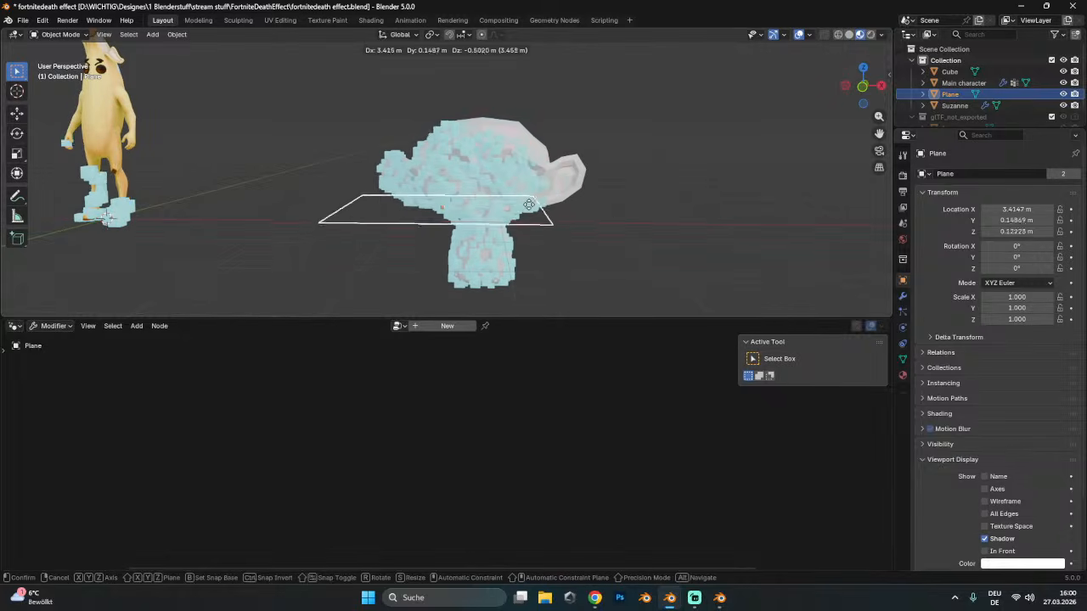
key("Escape")
left_click(547, 151)
key("Delete")
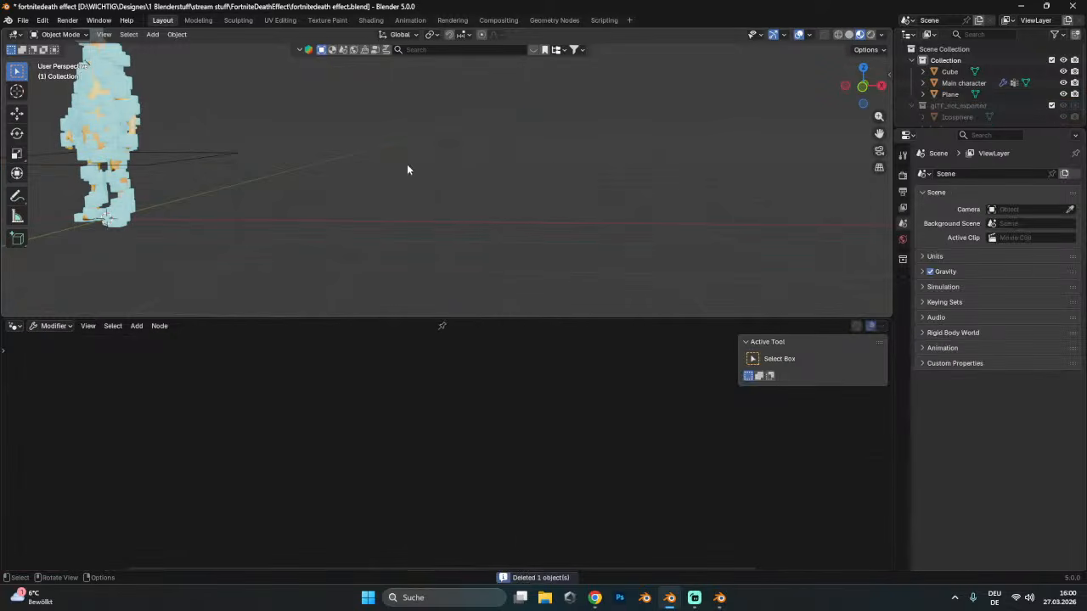
- Apply the wireframe Plane's scale and location transforms
middle_click_drag(407, 164, 663, 166)
left_click(671, 195)
key("ctrl+a")
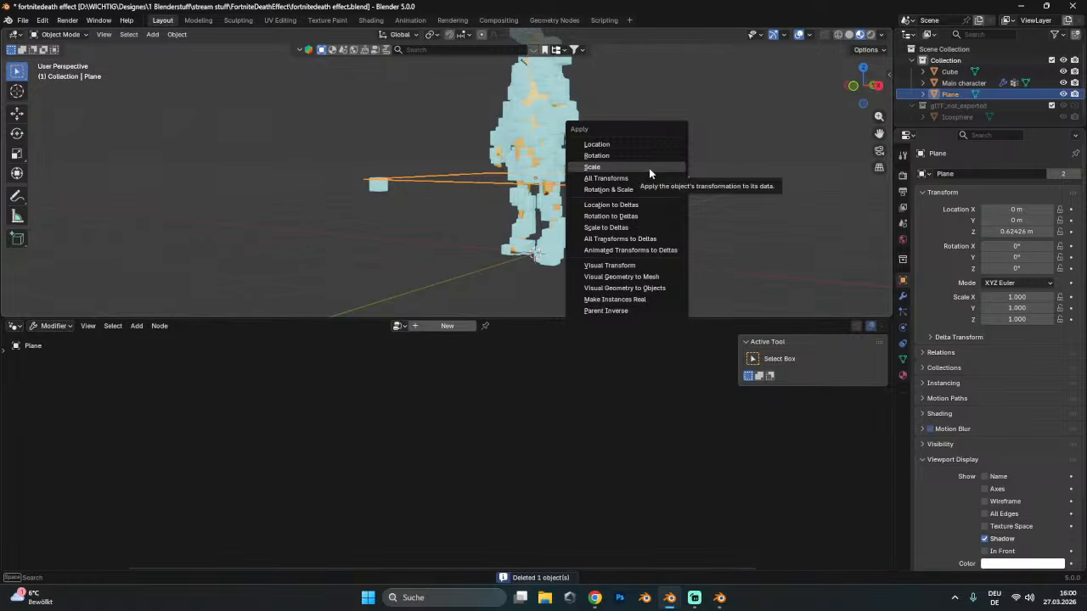
left_click(649, 168)
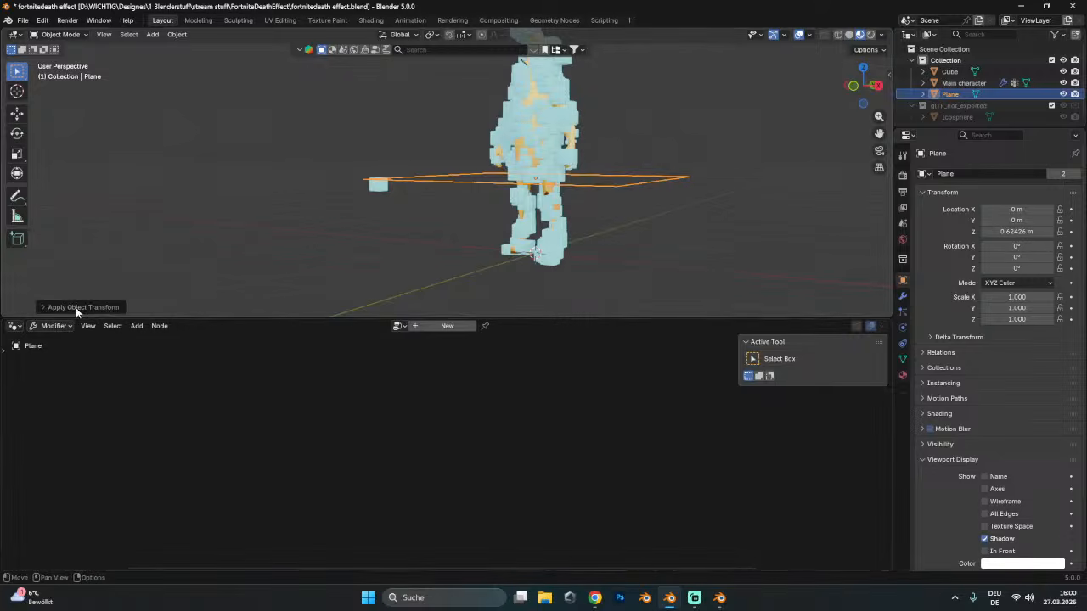
key("ctrl+a")
left_click(474, 169)
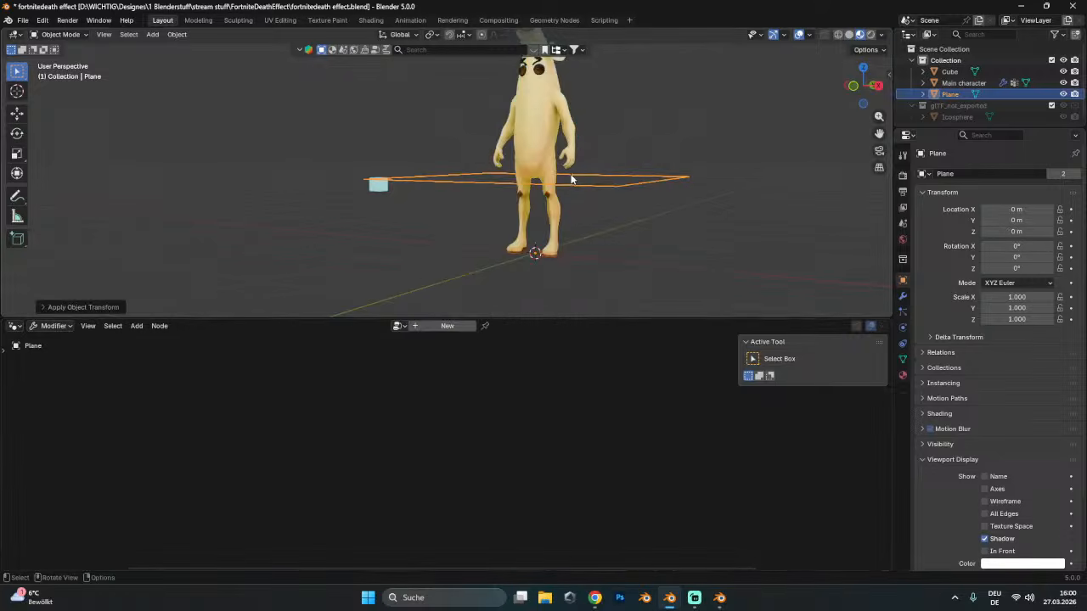
- Try moving the Plane along Z, undo back to before its location was applied, and save the file
key("g")
key("z")
key("ctrl+z")
key("ctrl+s")
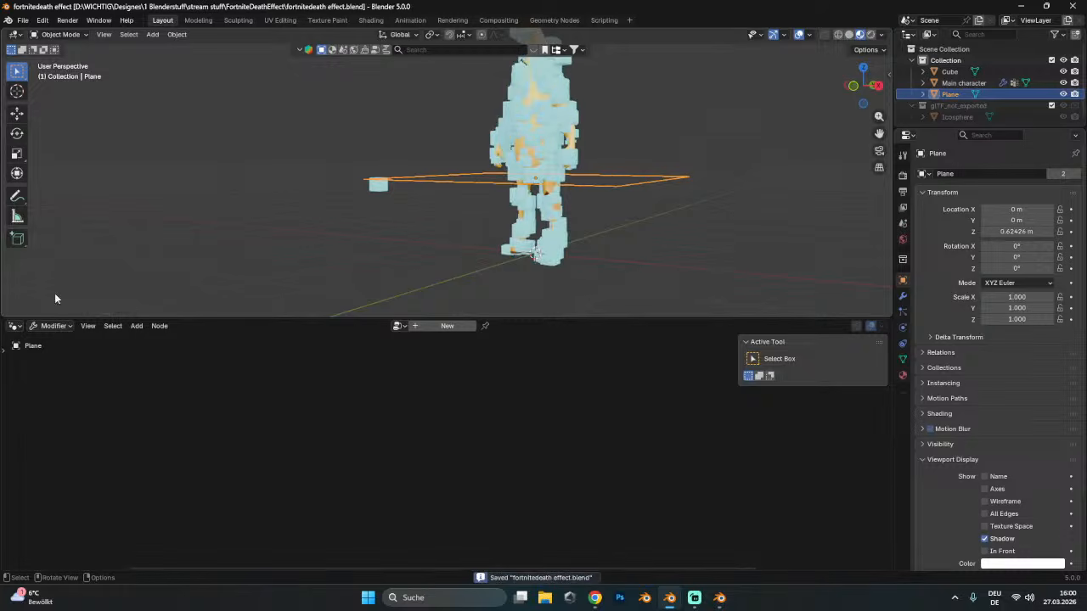
- Select the Main character and space out the Separate XYZ and Less Than nodes in its node tree
left_click(514, 225)
scroll(516, 432, "up", 2)
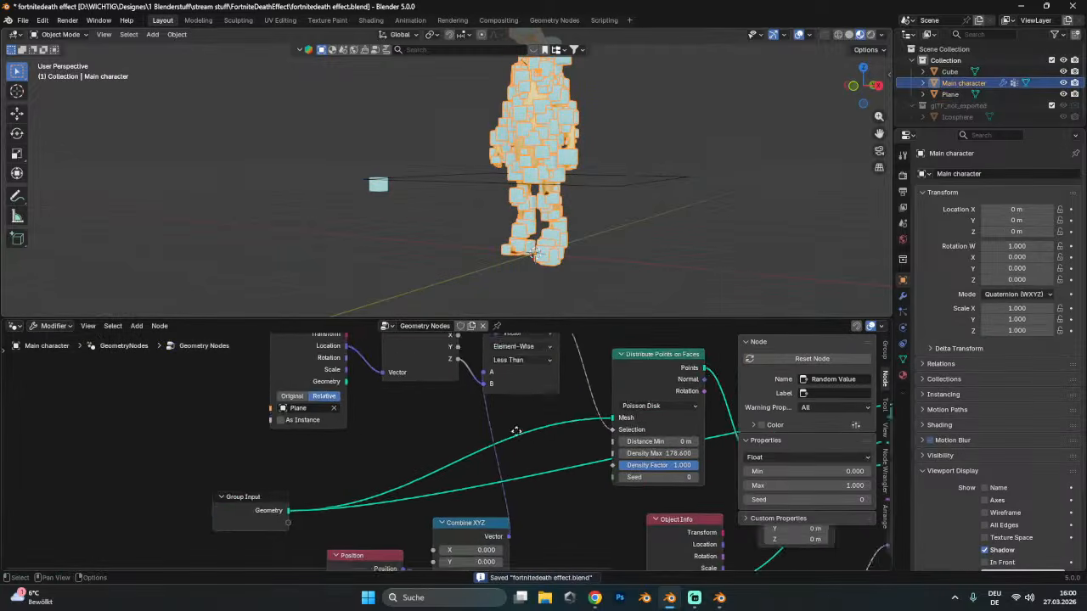
middle_click_drag(516, 431, 532, 434)
scroll(459, 432, "up", 3)
middle_click_drag(424, 425, 387, 519)
left_click_drag(404, 401, 375, 402)
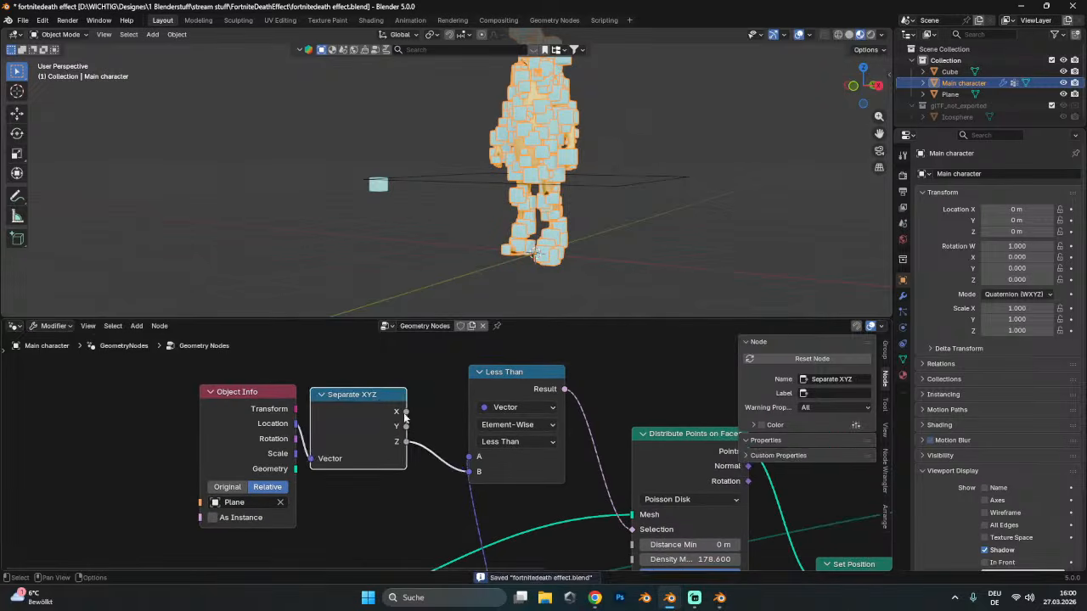
left_click_drag(510, 374, 544, 375)
- Reposition the Combine XYZ and Position nodes below the Group Input, farther from the Less Than node
scroll(469, 488, "down", 4)
middle_click_drag(446, 507, 453, 397)
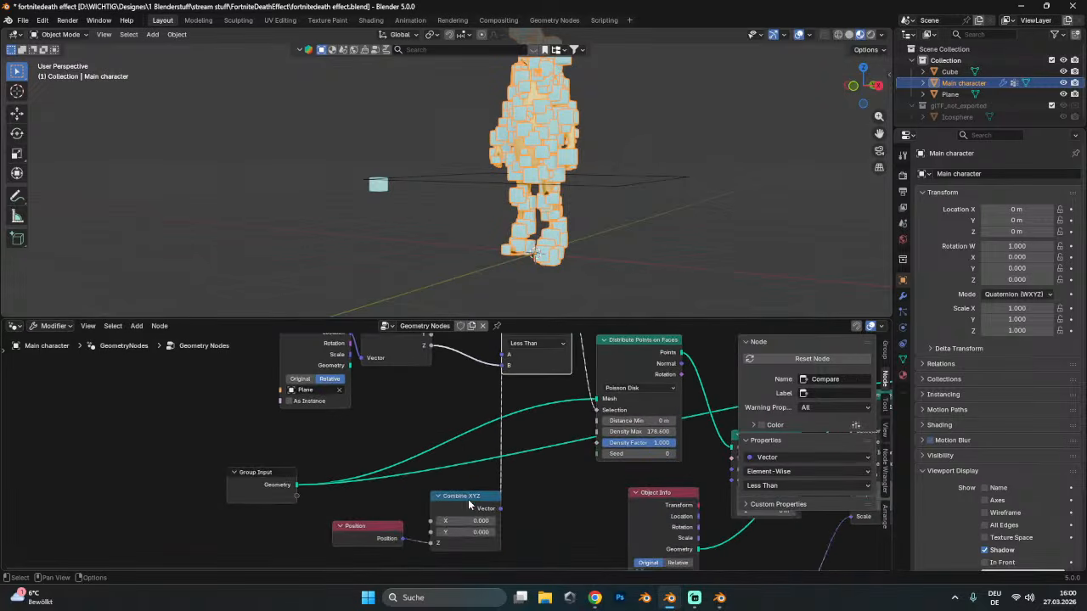
left_click_drag(469, 504, 444, 506)
left_click_drag(367, 526, 295, 529)
left_click_drag(437, 501, 411, 506)
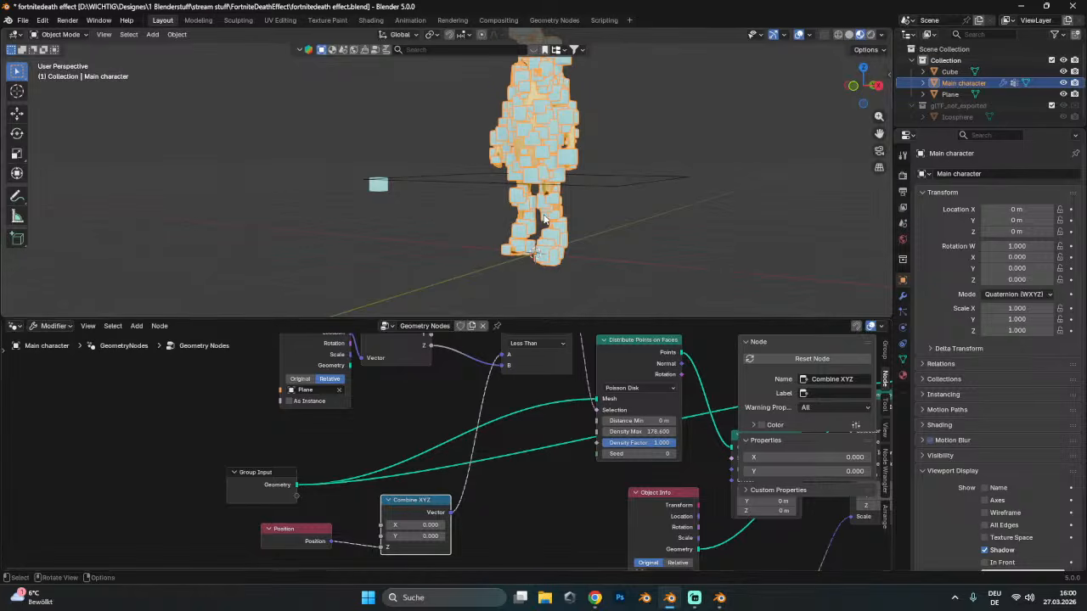
- Try lowering the Main character object about 0.81 m along Z, and undo the move
middle_click_drag(571, 145, 527, 148)
key("g")
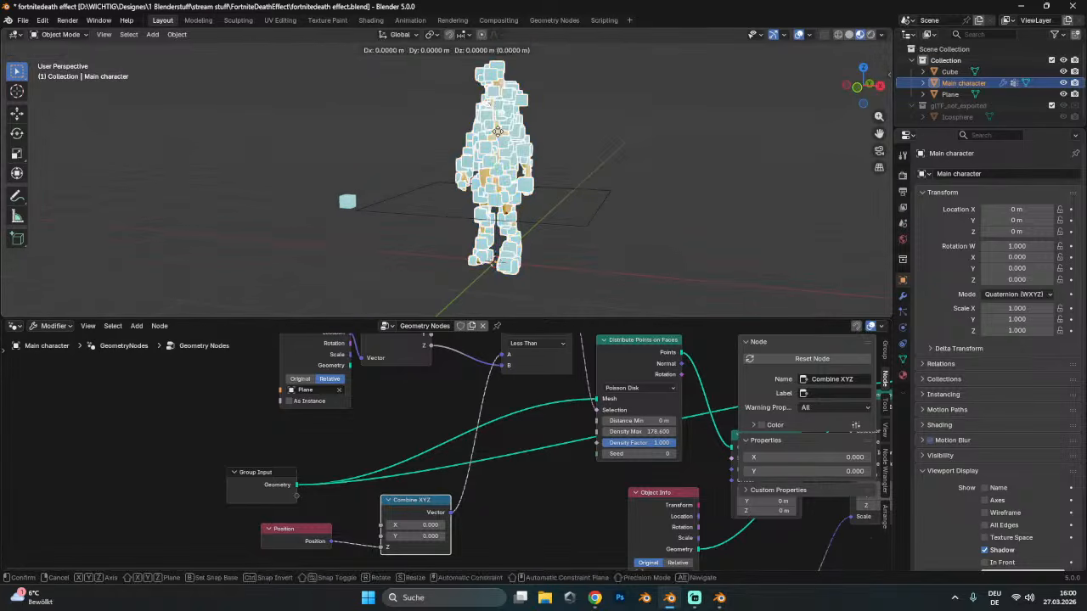
key("z")
left_click(507, 210)
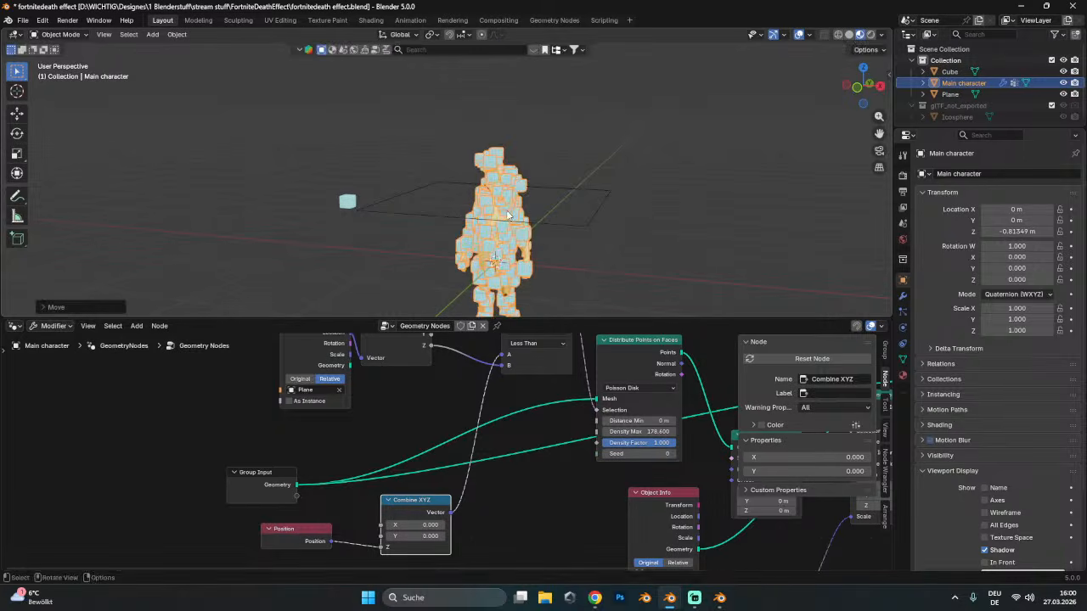
key("g")
key("Escape")
key("ctrl+z")
- Lower the Main character's mesh along Z in Edit Mode so that its origin stays in place
key("Tab")
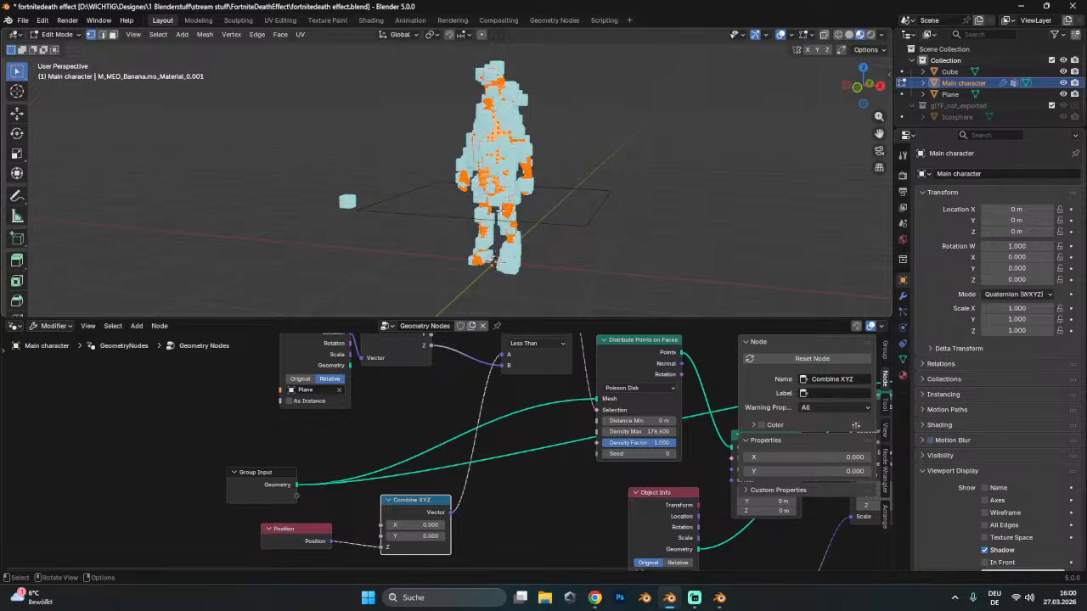
key("g")
key("z")
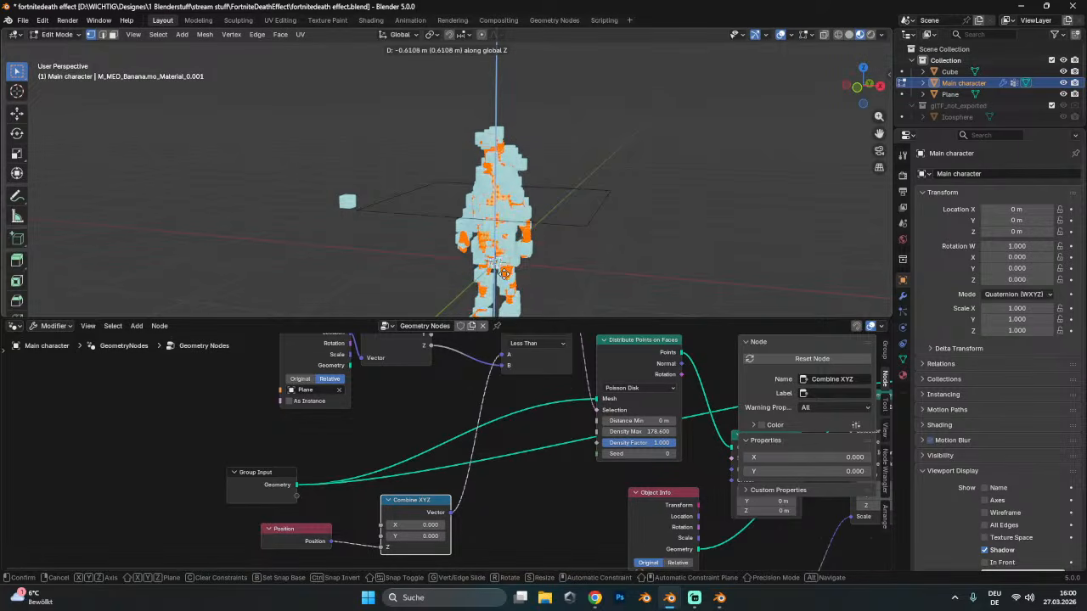
key("Escape")
key("Tab")
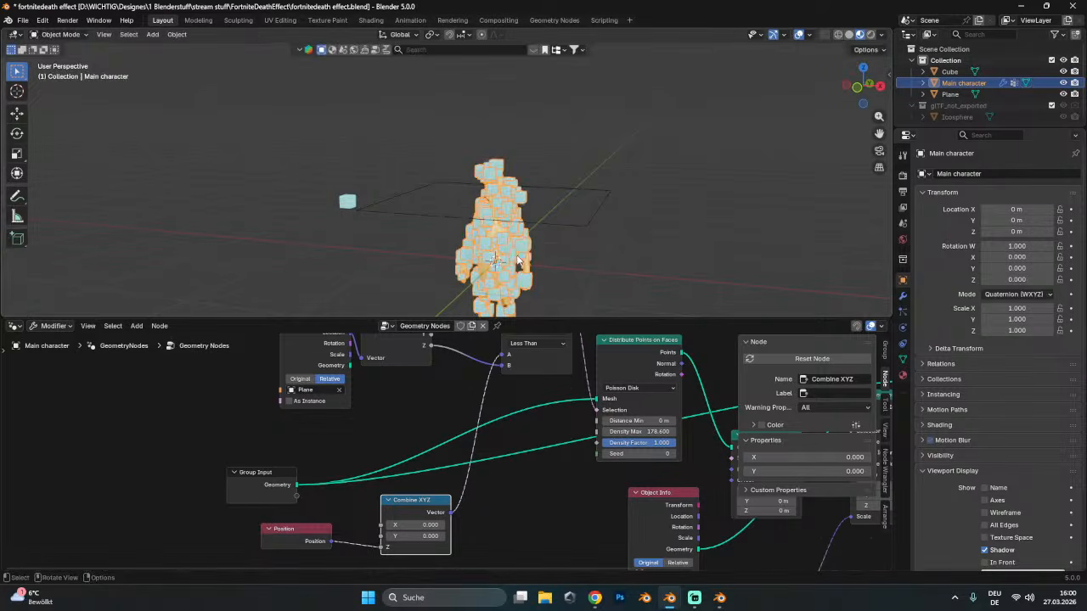
- Raise the Main character object along Z in Object Mode until its feet are back at ground level
key("g")
key("z")
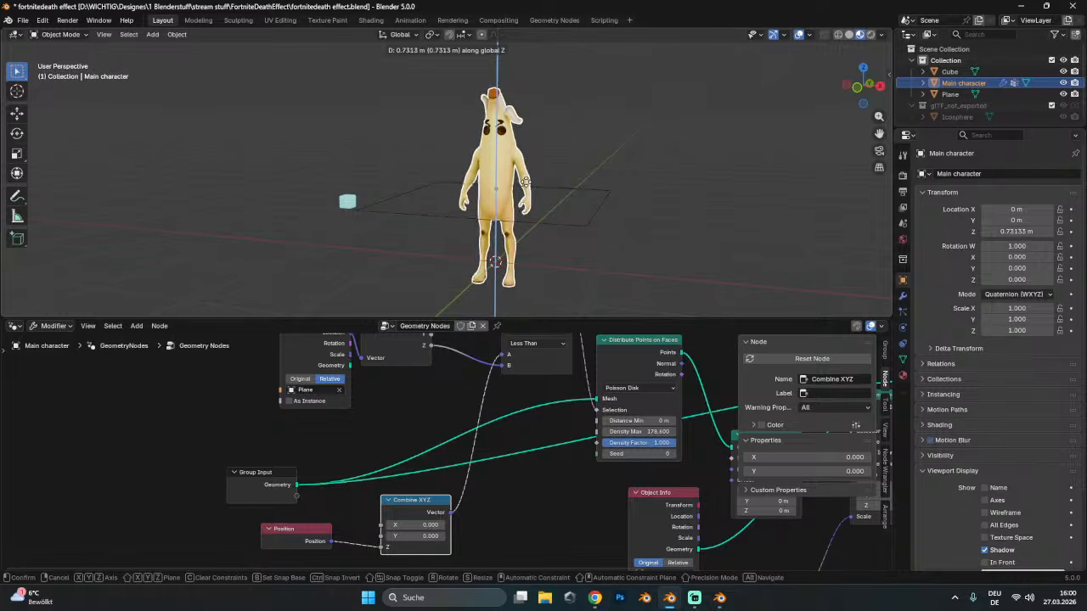
left_click(566, 234)
- Raise the wireframe Plane along Z to about 0.73 m to test the effect with the character's shifted origin
left_click(558, 223)
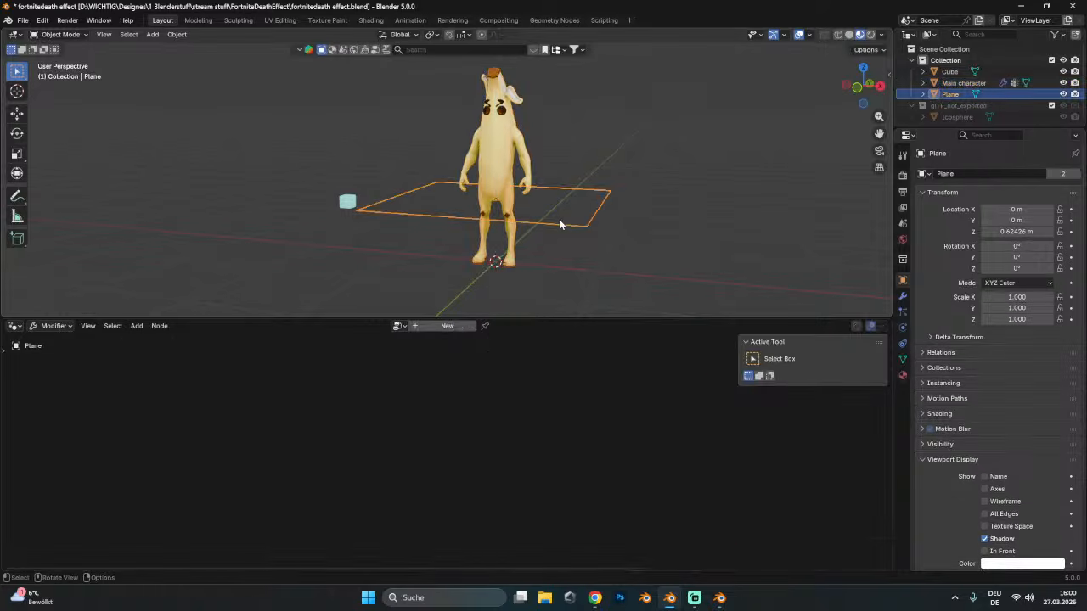
key("g")
key("z")
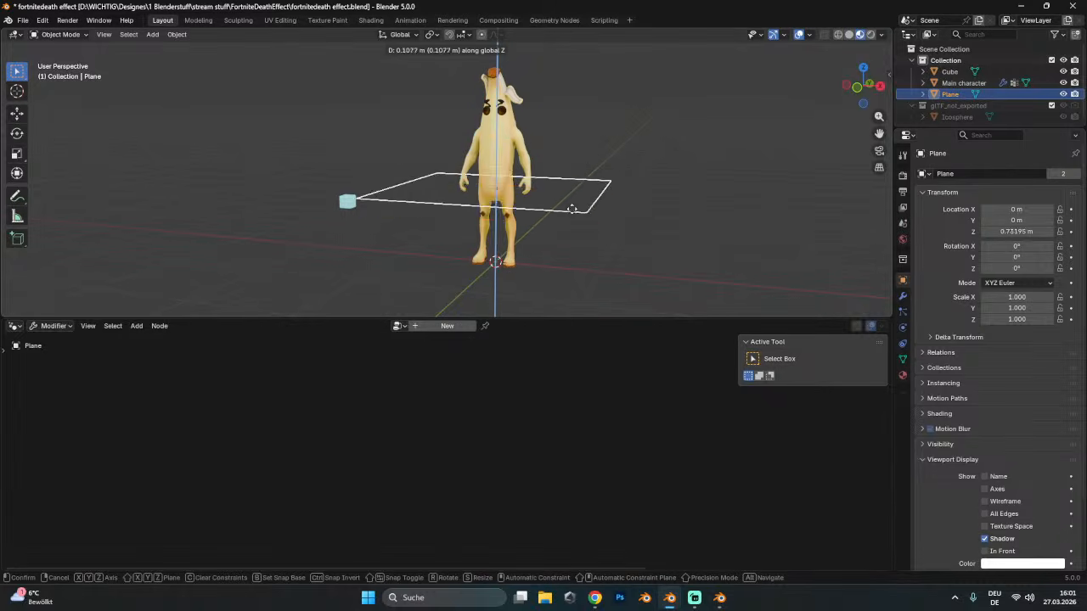
left_click(571, 208)
- Undo the Plane and Main character moves back to the mesh's original height, and save the file
key("ctrl+z")
key("ctrl+z")
key("Tab")
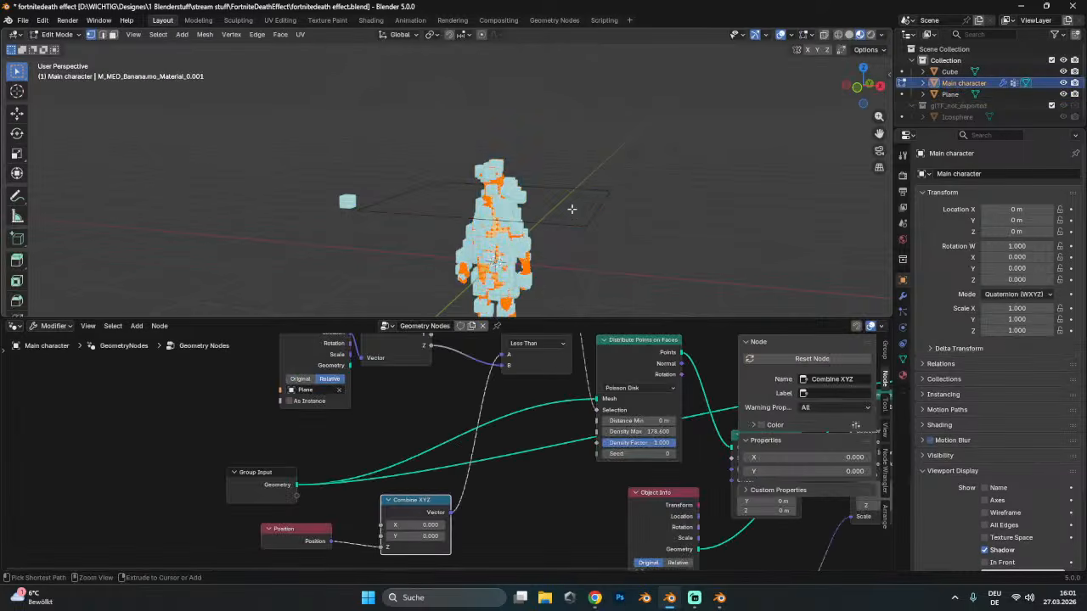
key("ctrl+s")
key("Tab")
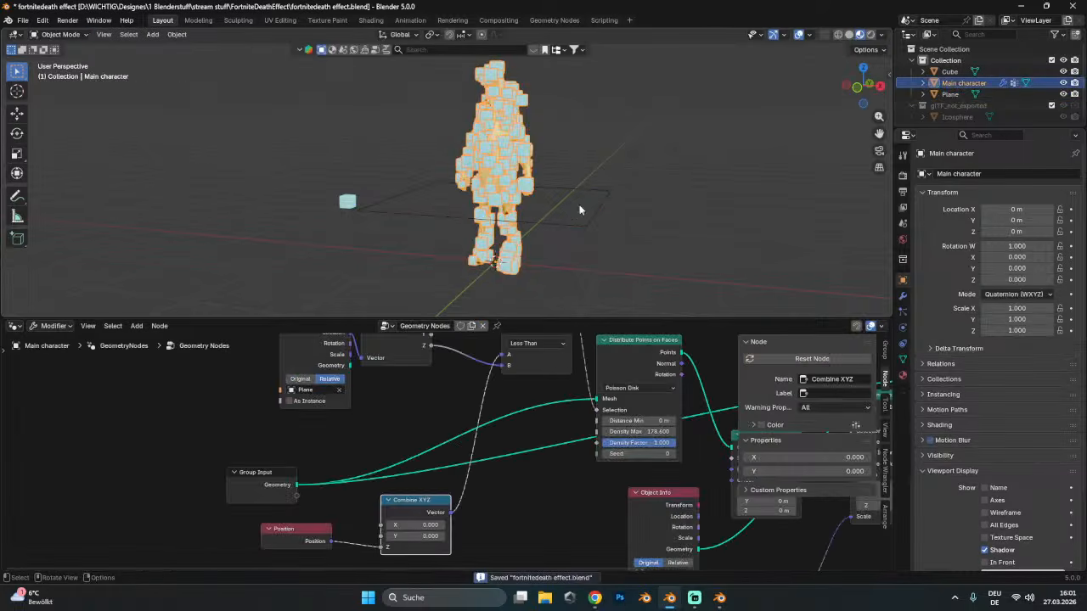
- Try lowering the wireframe Plane along Z to preview the cube effect on the character
left_click(568, 223)
key("g")
key("z")
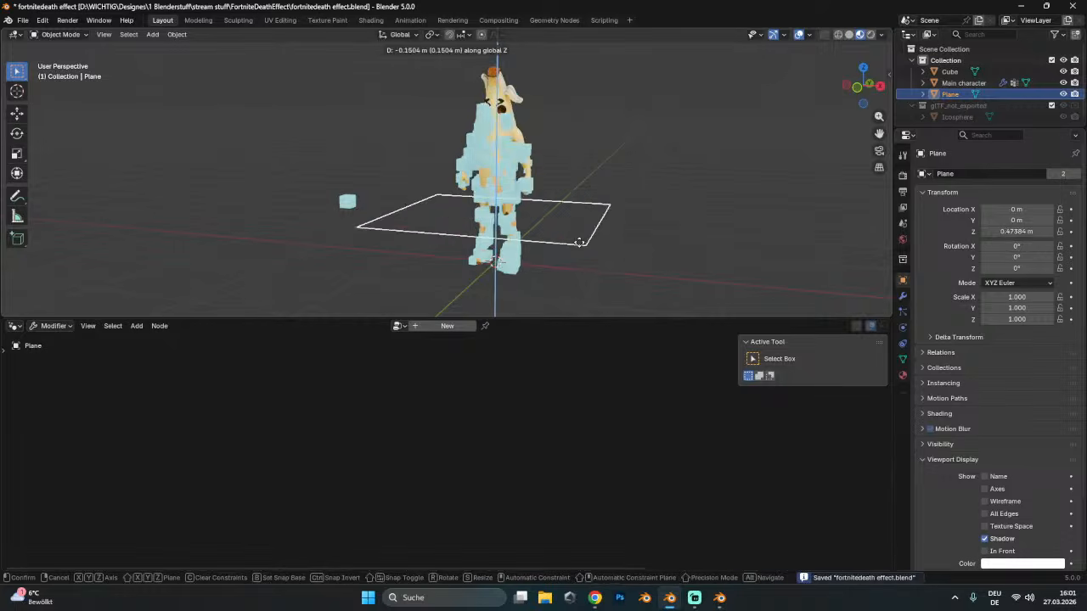
left_click(547, 230)
left_click(547, 230)
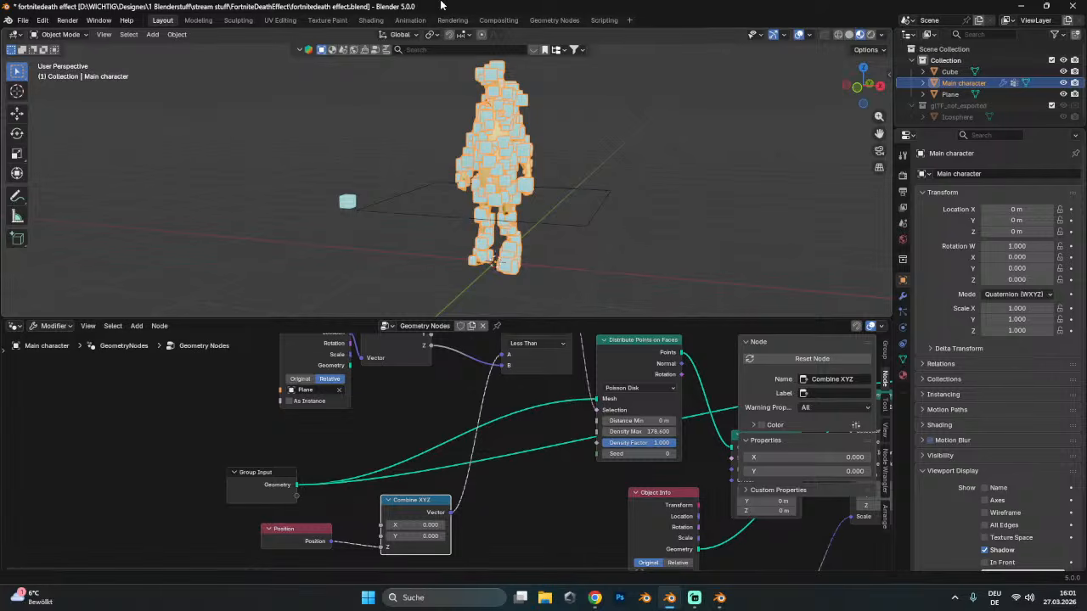
- Set the viewport shading's Compositor option to Always to preview the cubes' glow
left_click(614, 151)
scroll(615, 164, "up", 2)
middle_click_drag(615, 164, 508, 217)
left_click(880, 36)
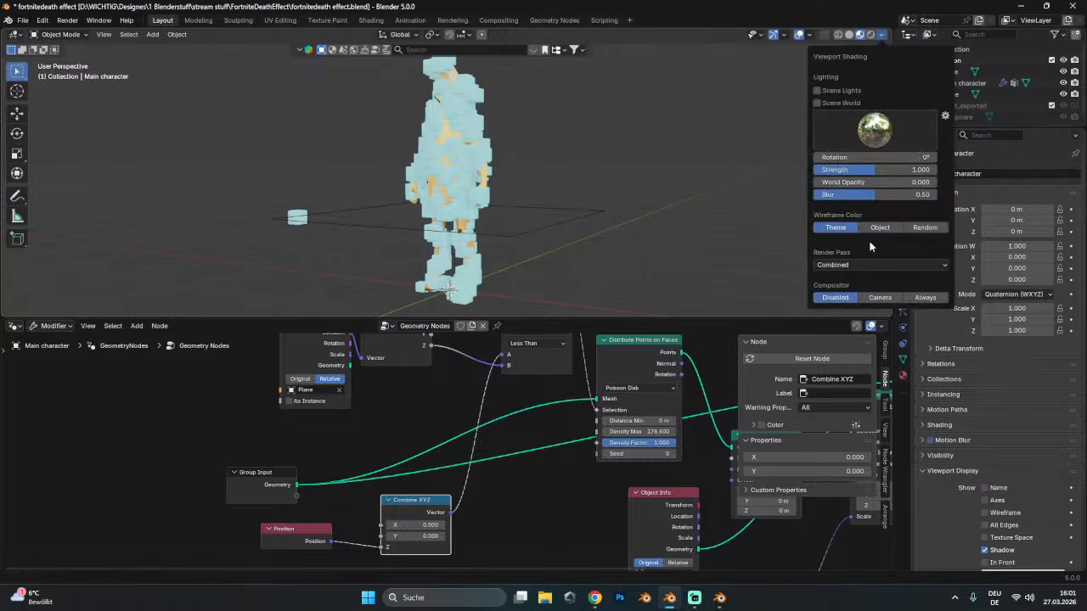
left_click(932, 300)
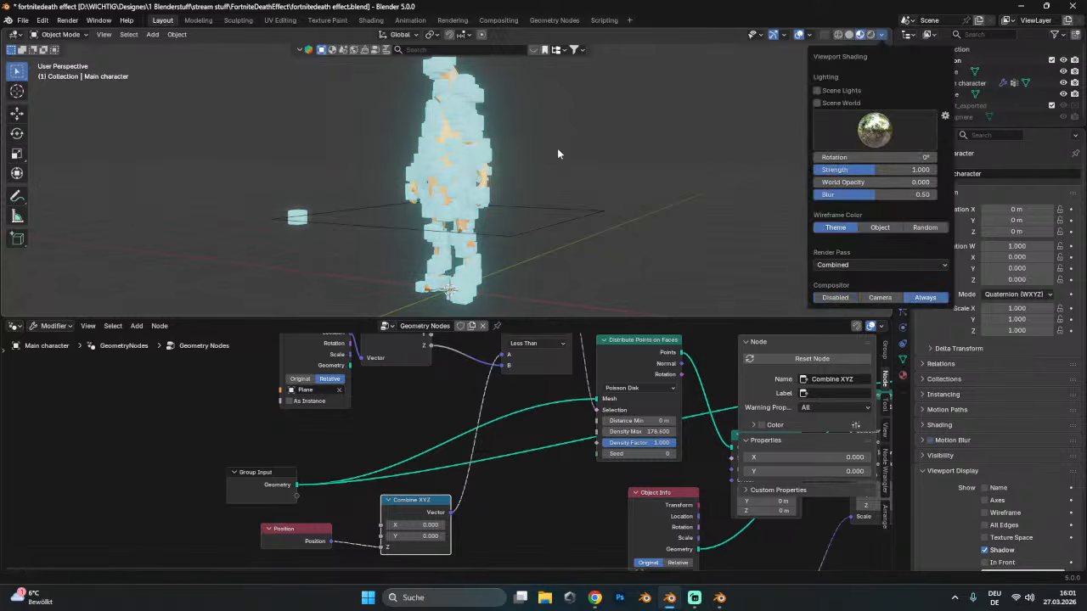
- Move the wireframe Plane along Z to about 0.63 m to test the glow, and set the viewport Compositor to Disabled
left_click(519, 237)
key("g")
key("z")
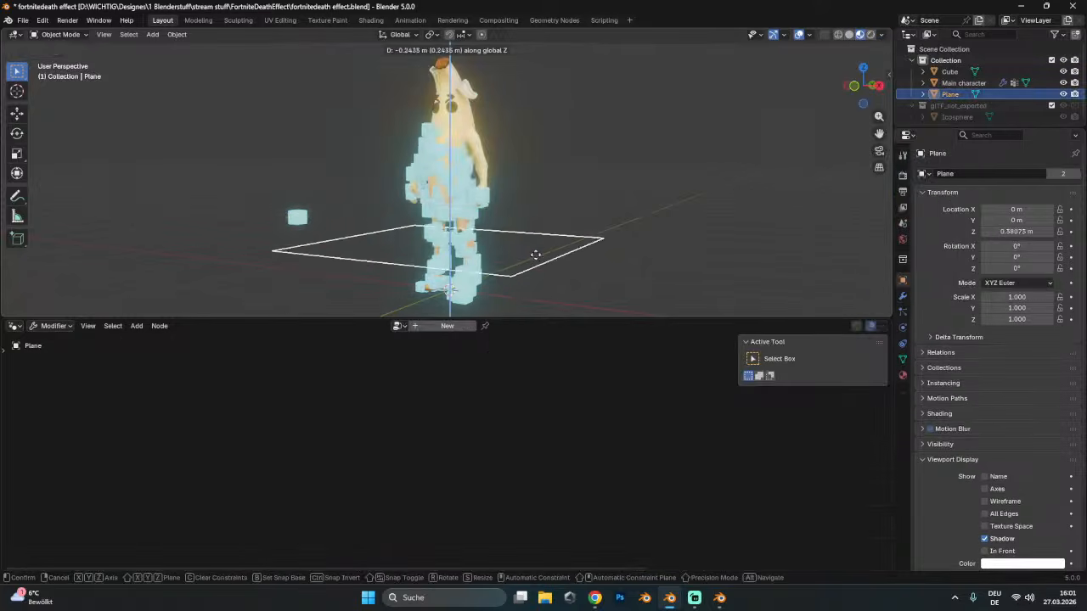
left_click(535, 216)
left_click(879, 35)
left_click(834, 298)
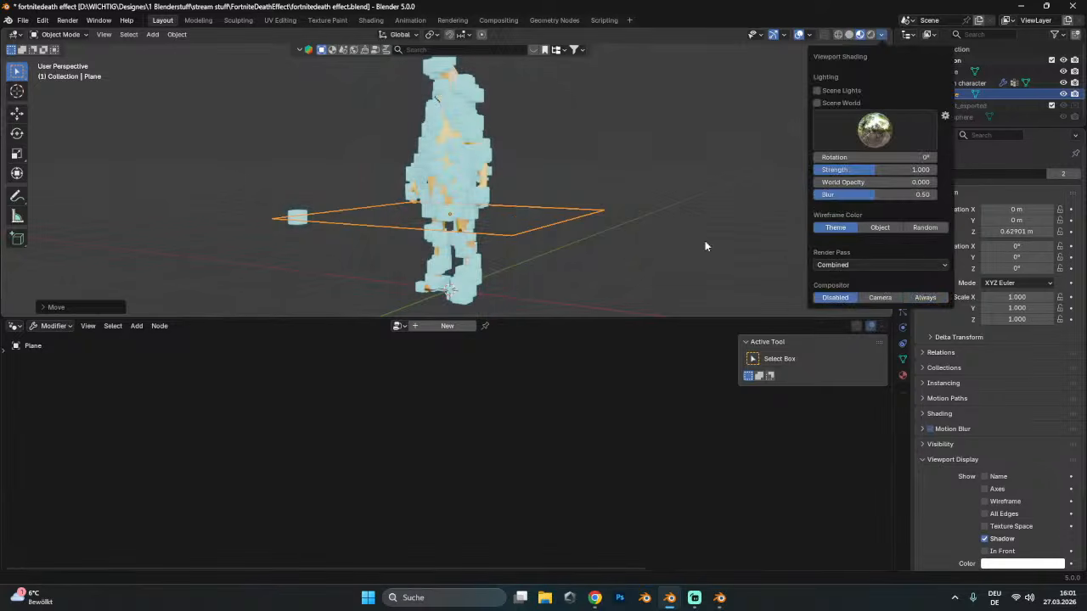
- Duplicate the Main character's Random Value node and connect the copy's Value to the Rotation input of Instance on Points
left_click(477, 137)
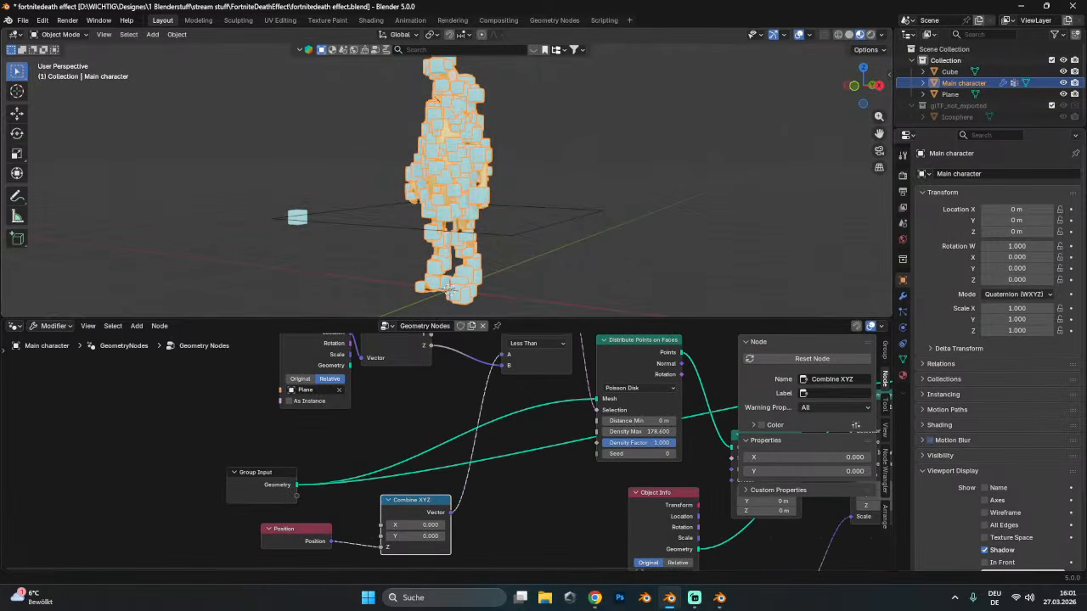
middle_click_drag(722, 548, 412, 448)
left_click_drag(436, 474, 429, 521)
key("shift+d")
left_click(488, 463)
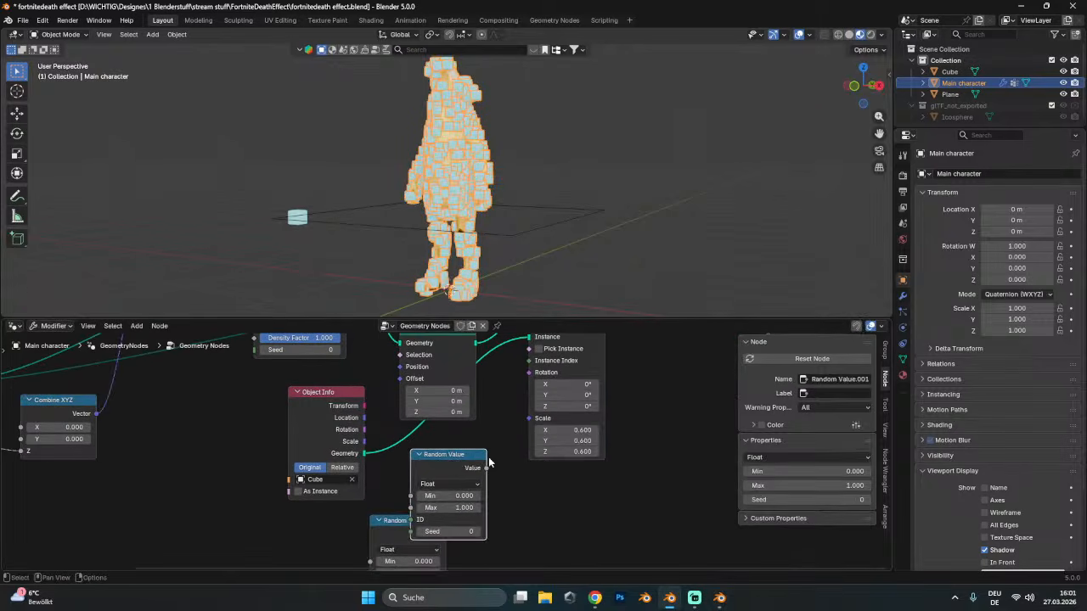
left_click_drag(485, 468, 529, 371)
left_click_drag(488, 508, 447, 507)
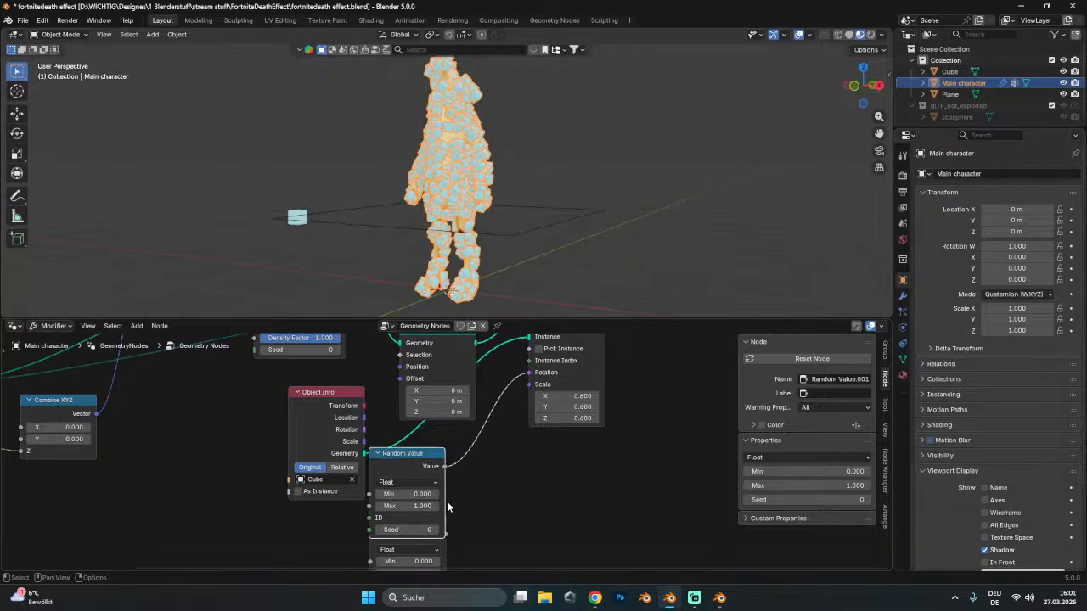
- Connect the original Random Value node's output to the Scale input of Instance on Points
left_click_drag(443, 552, 530, 395)
scroll(623, 117, "up", 2)
left_click(624, 119)
middle_click_drag(367, 131, 432, 143)
left_click(432, 143)
left_click(592, 383)
middle_click_drag(592, 384, 579, 418)
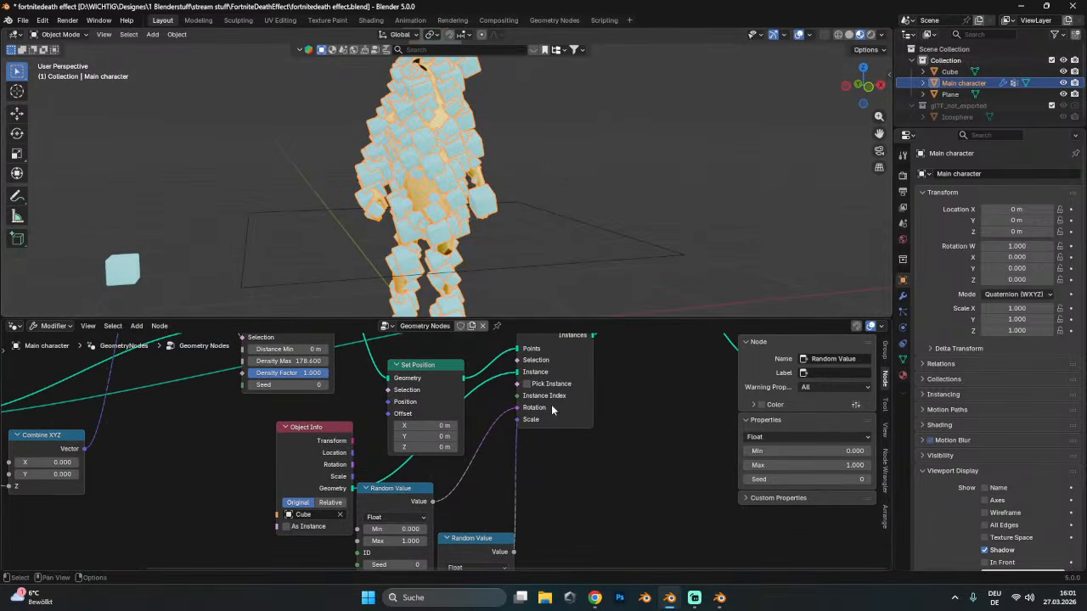
- Set Min to 5.8 on the Random Value node that drives the instances' Rotation
left_click(584, 159)
scroll(585, 159, "up", 6)
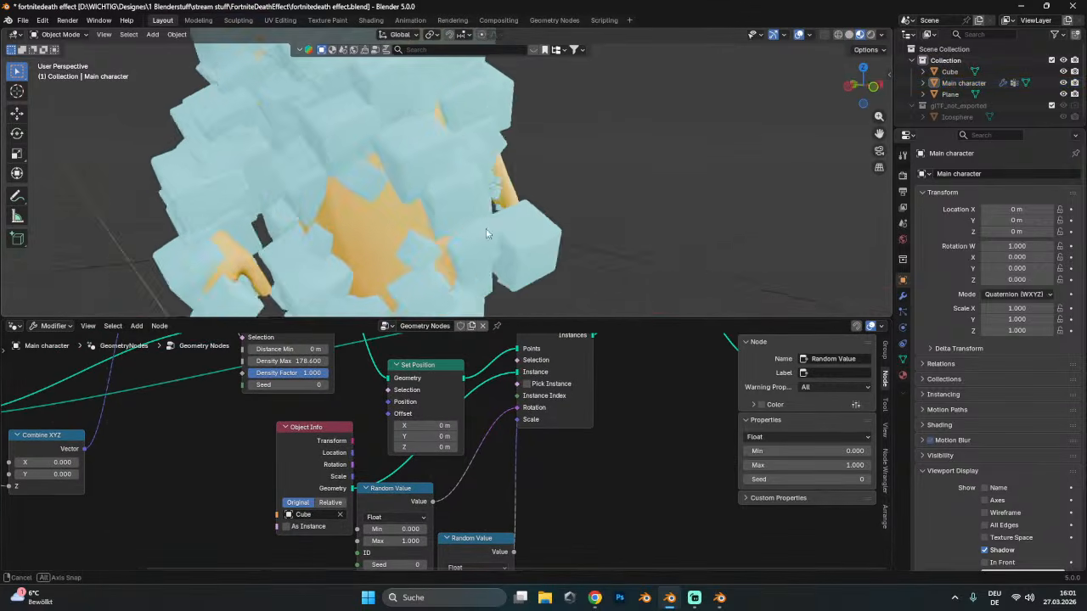
left_click_drag(399, 529, 497, 529)
scroll(568, 496, "down", 1)
middle_click_drag(568, 502, 534, 472)
key("shift+a")
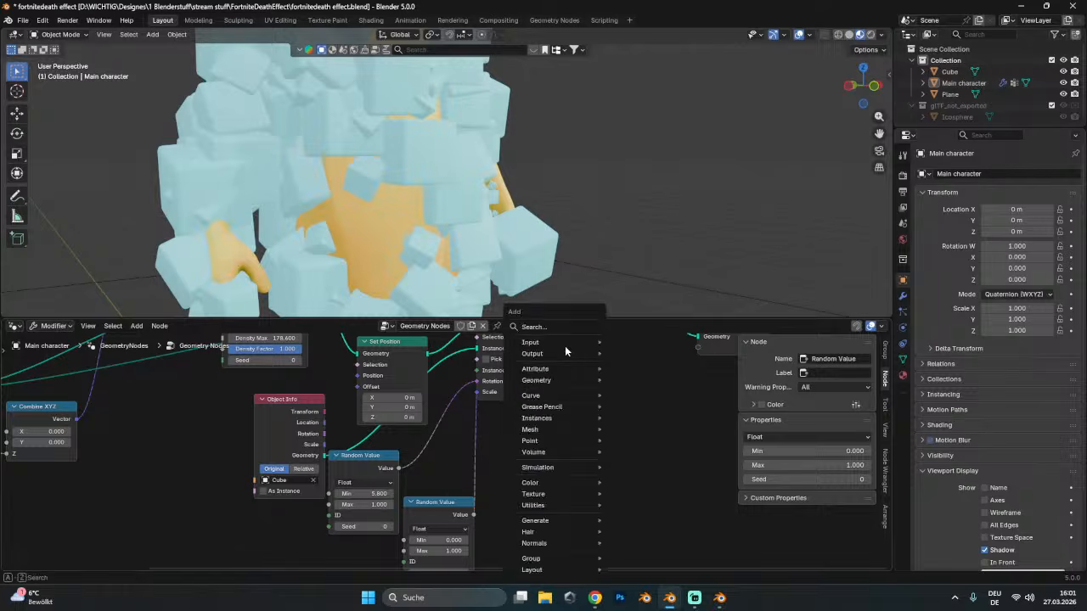
type("ra d")
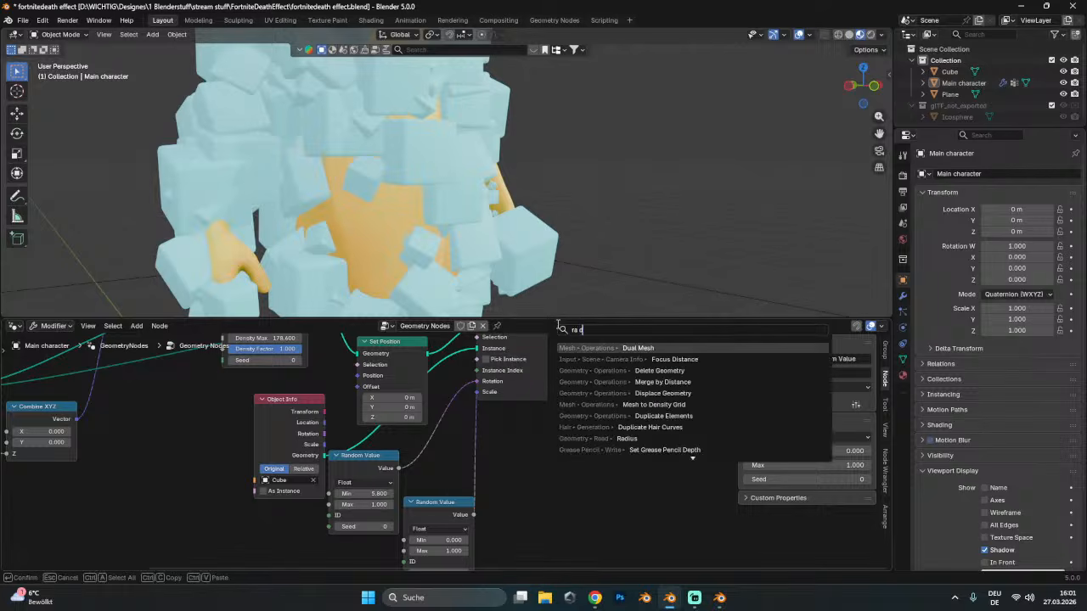
key("Return")
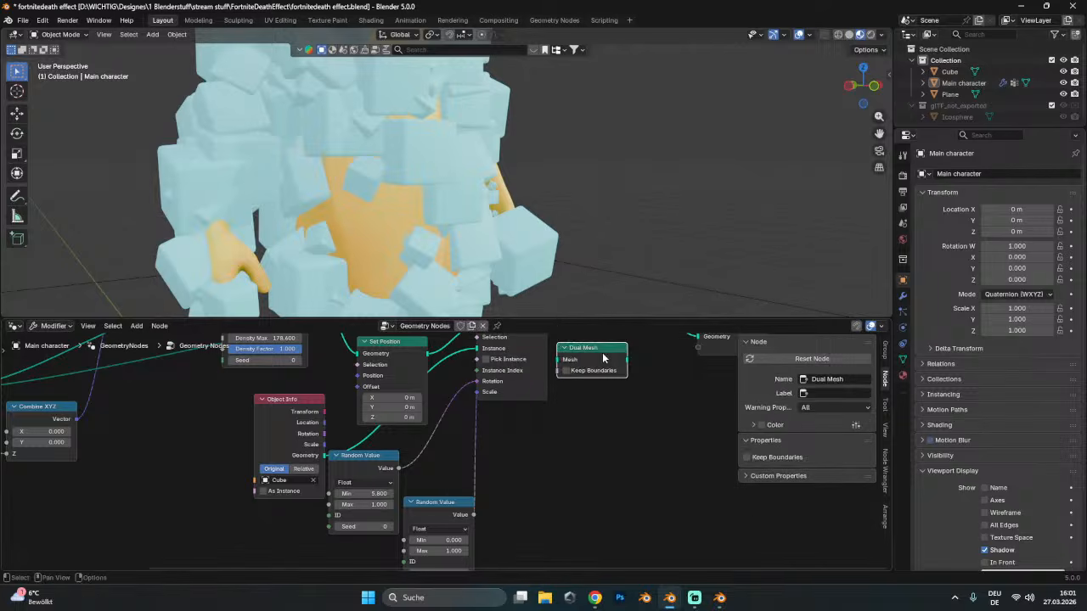
key("x")
- Add a Random Rotation node and connect its Rotation output to the Rotation input of Instance on Points
middle_click_drag(602, 424, 602, 401)
key("shift+a")
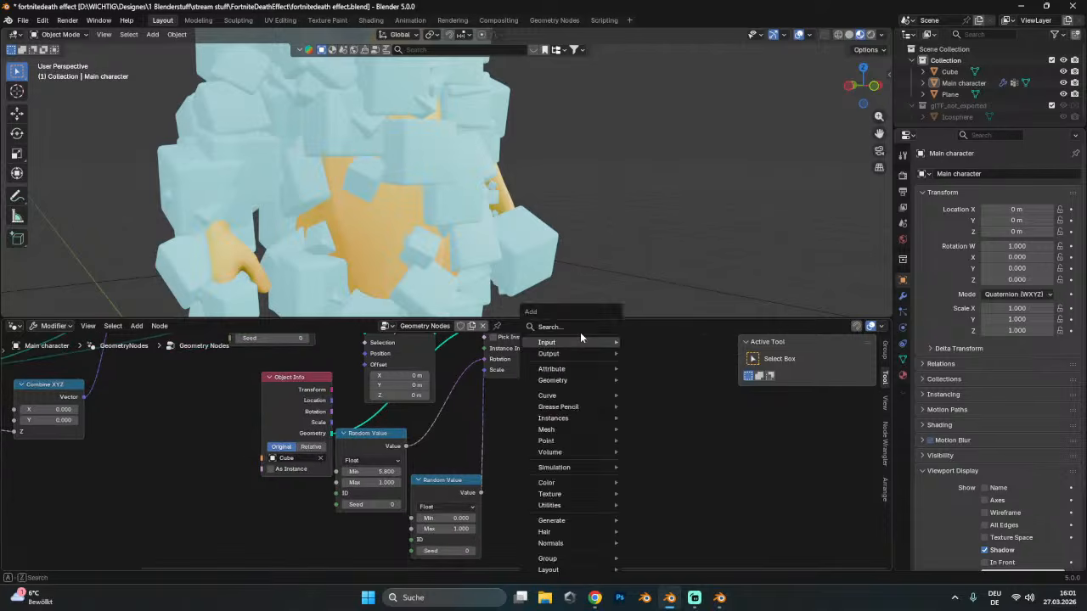
type("random")
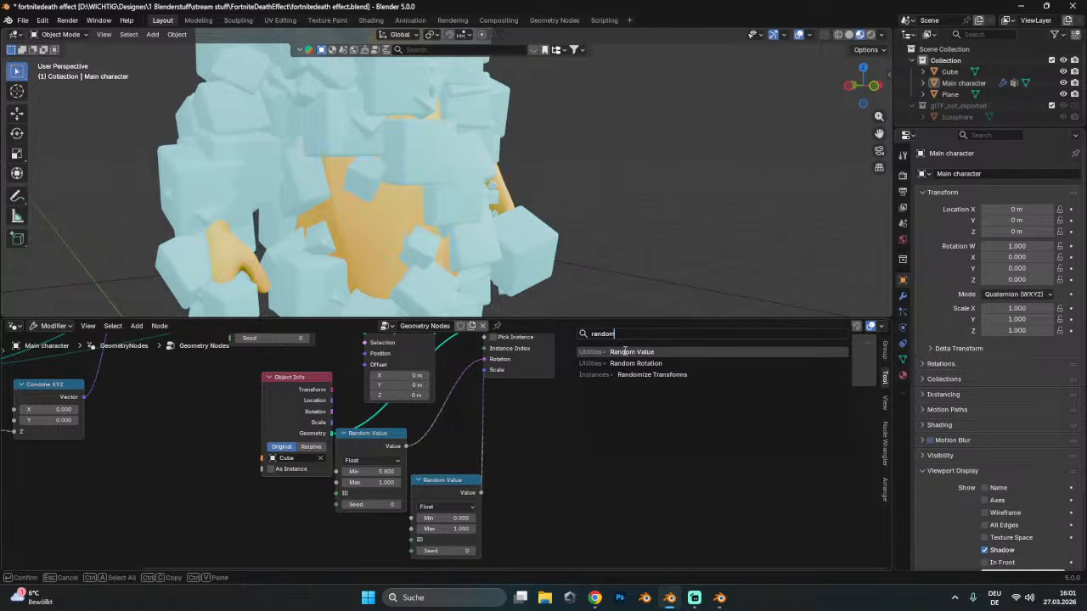
left_click(686, 363)
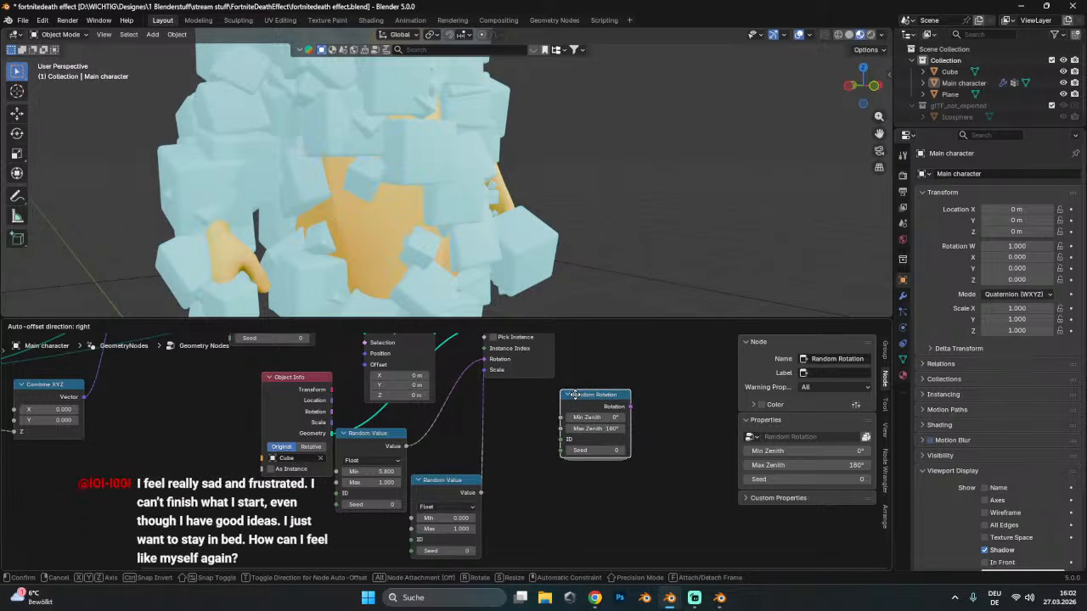
left_click(575, 394)
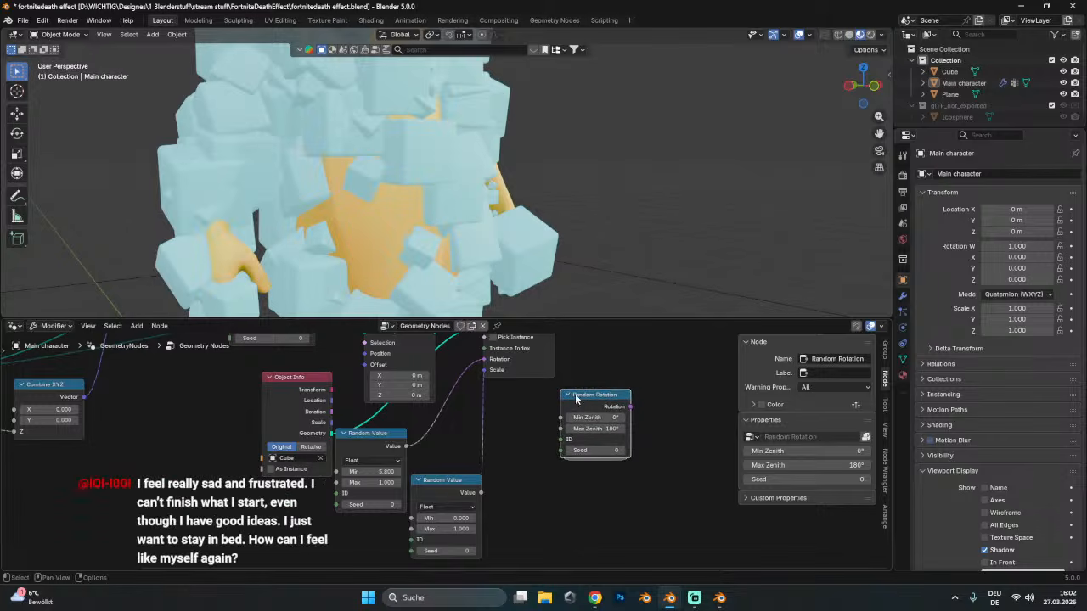
left_click_drag(633, 406, 480, 365)
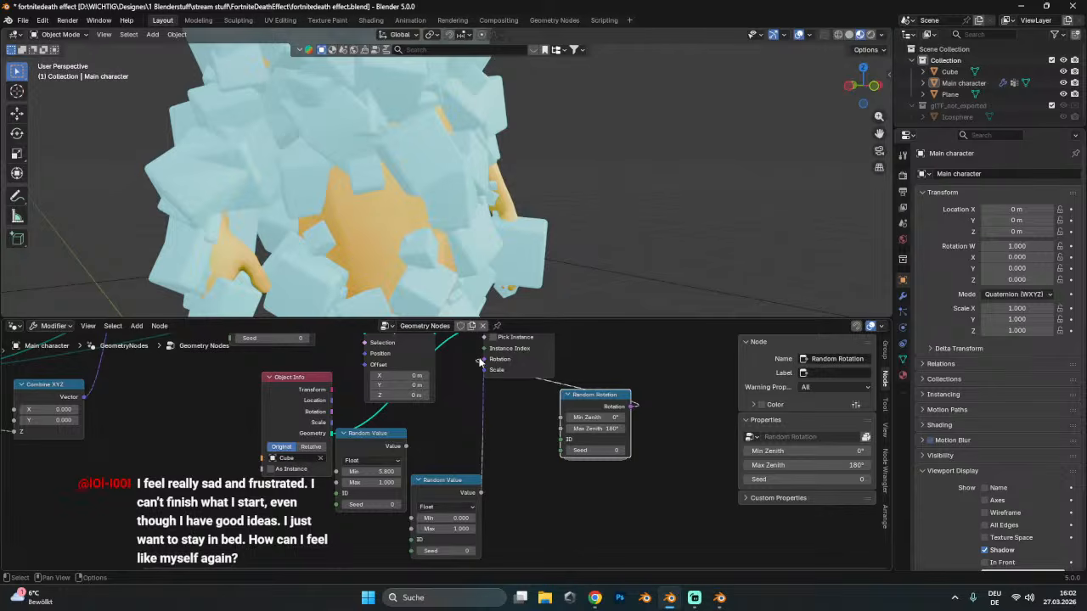
- Delete the unused duplicate Random Value node and place the Random Rotation node beside the remaining Random Value node
left_click_drag(628, 405, 570, 418)
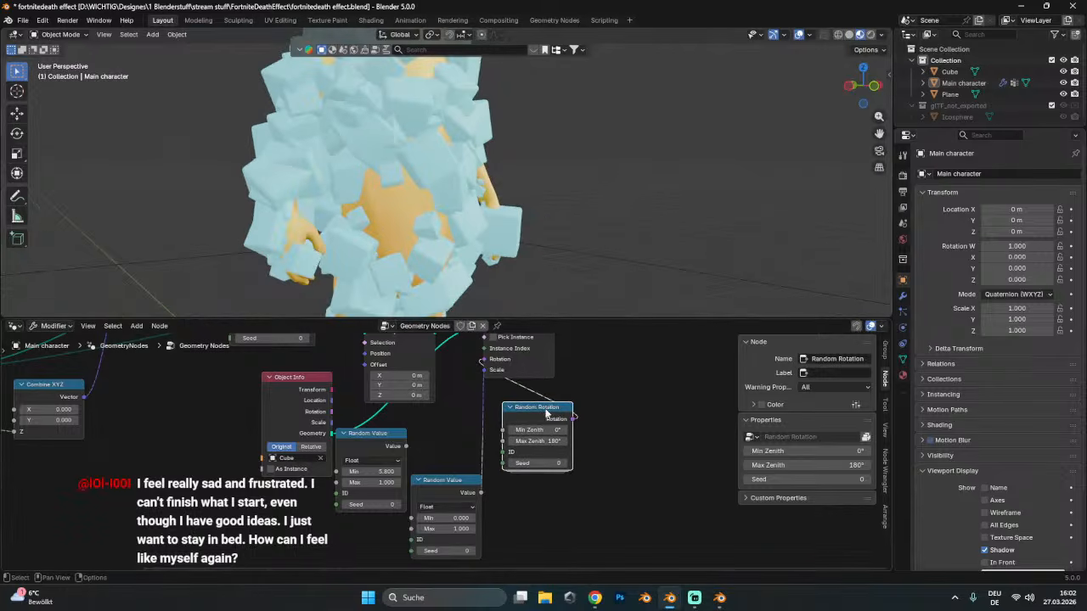
left_click(396, 435)
key("x")
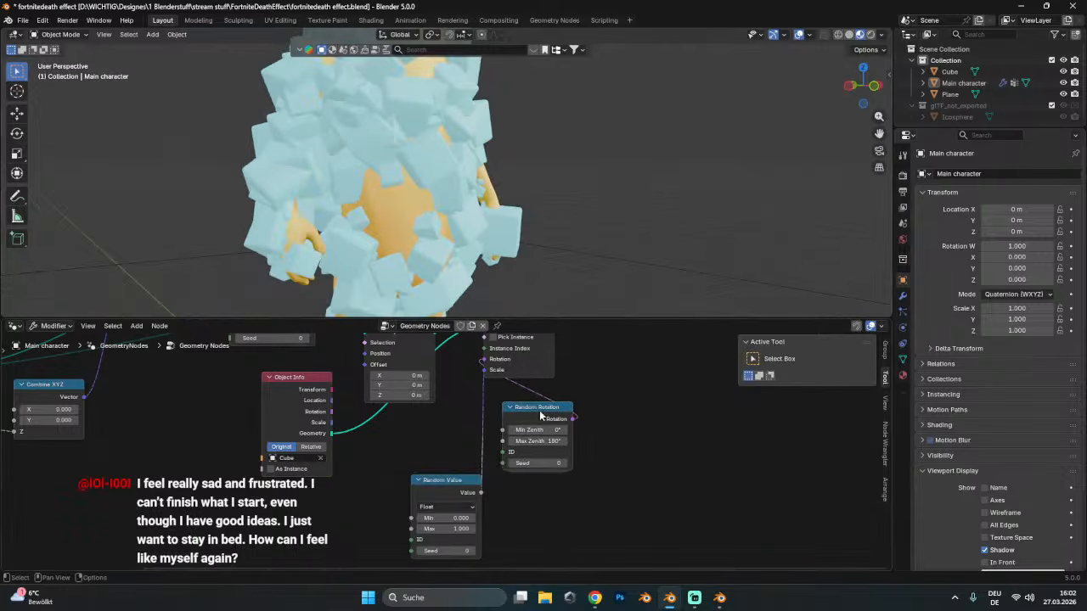
left_click_drag(543, 412, 330, 500)
left_click_drag(441, 488, 436, 492)
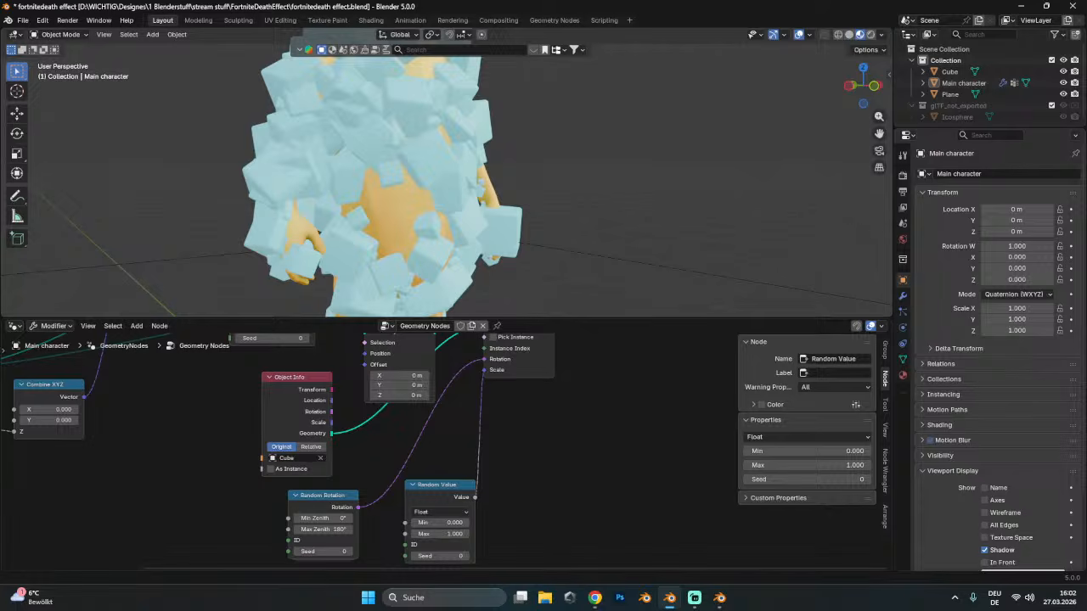
- Lower the wireframe Plane along Z to the character's leg height to test the effect with randomly rotated cubes
scroll(559, 302, "down", 5)
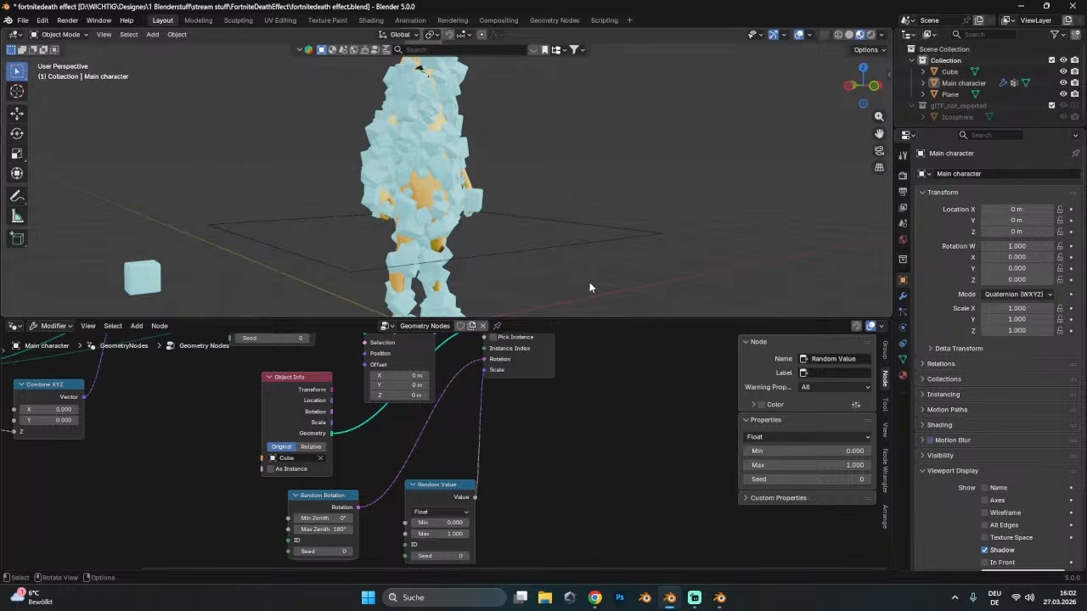
left_click(555, 244)
middle_click_drag(553, 243, 528, 247)
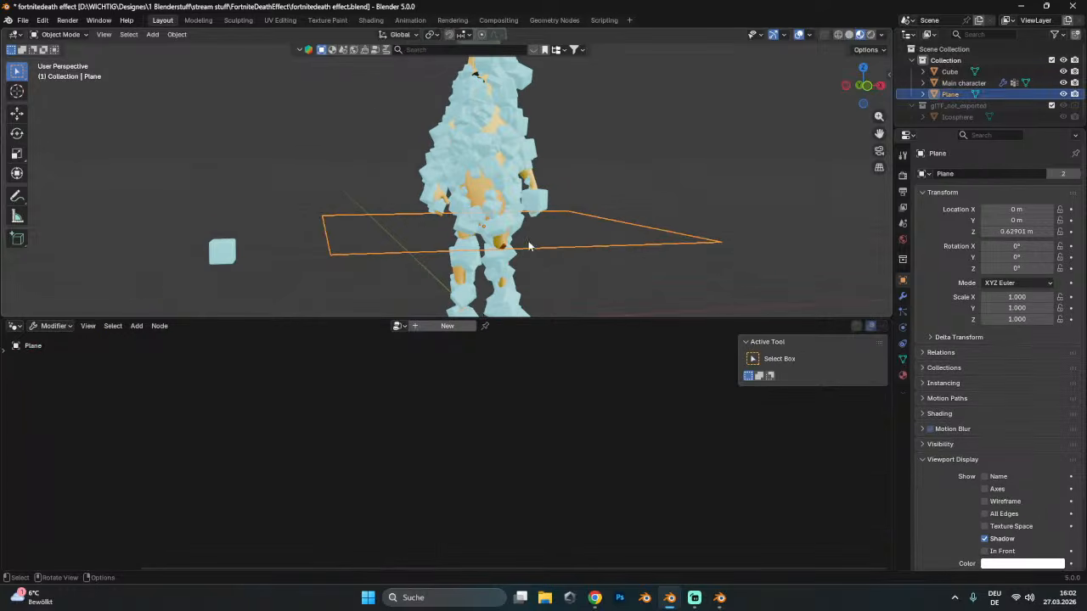
key("g")
key("z")
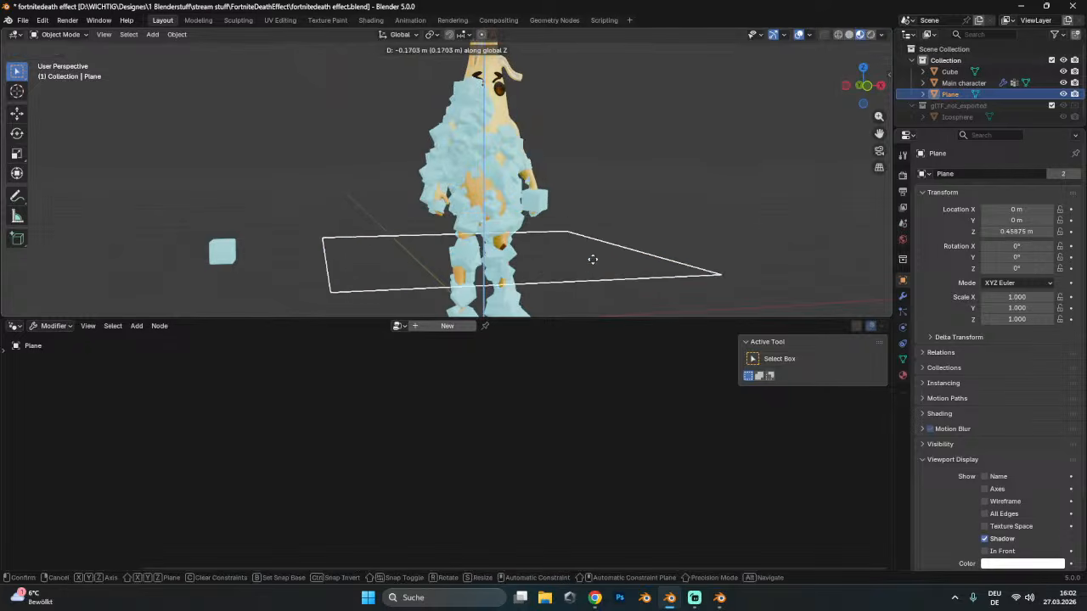
left_click(587, 257)
- Set the Seed of the Main character's Distribute Points on Faces node to 4
left_click(509, 119)
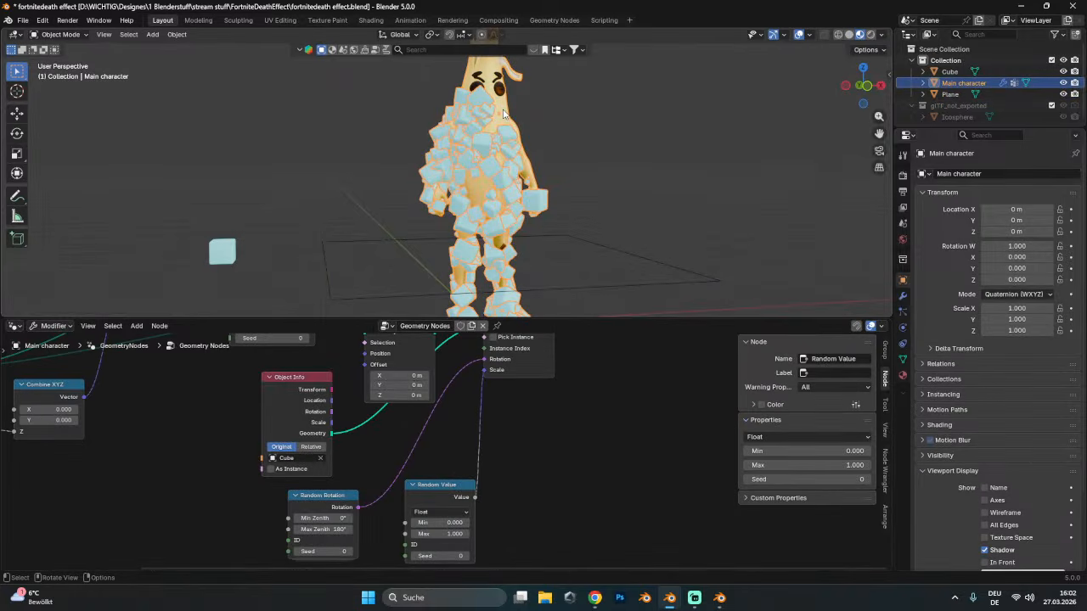
scroll(503, 113, "down", 2)
middle_click_drag(504, 113, 579, 197)
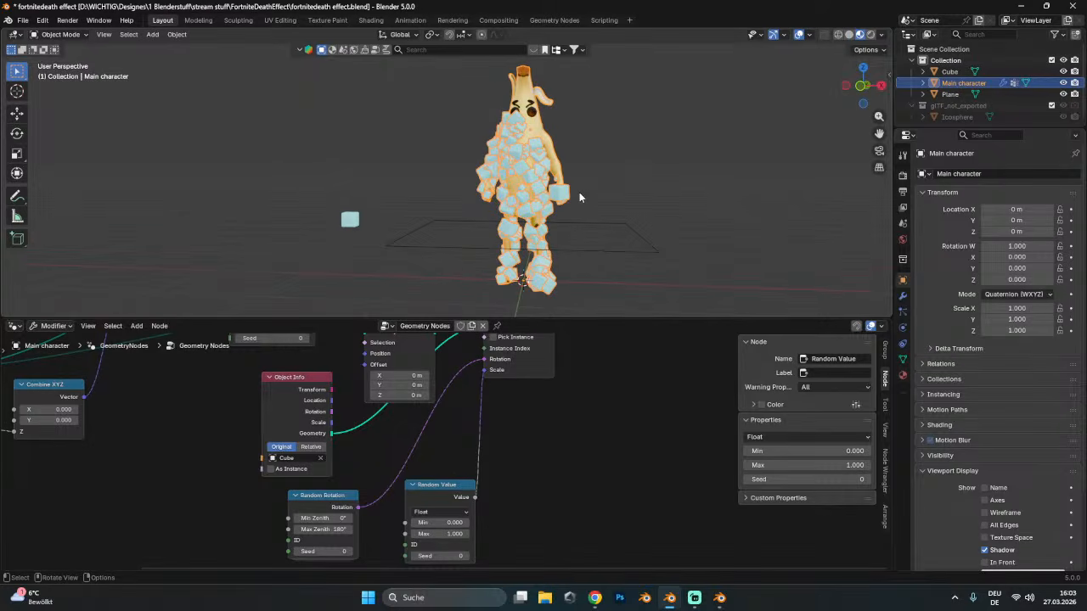
middle_click_drag(579, 192, 611, 186)
left_click(665, 184)
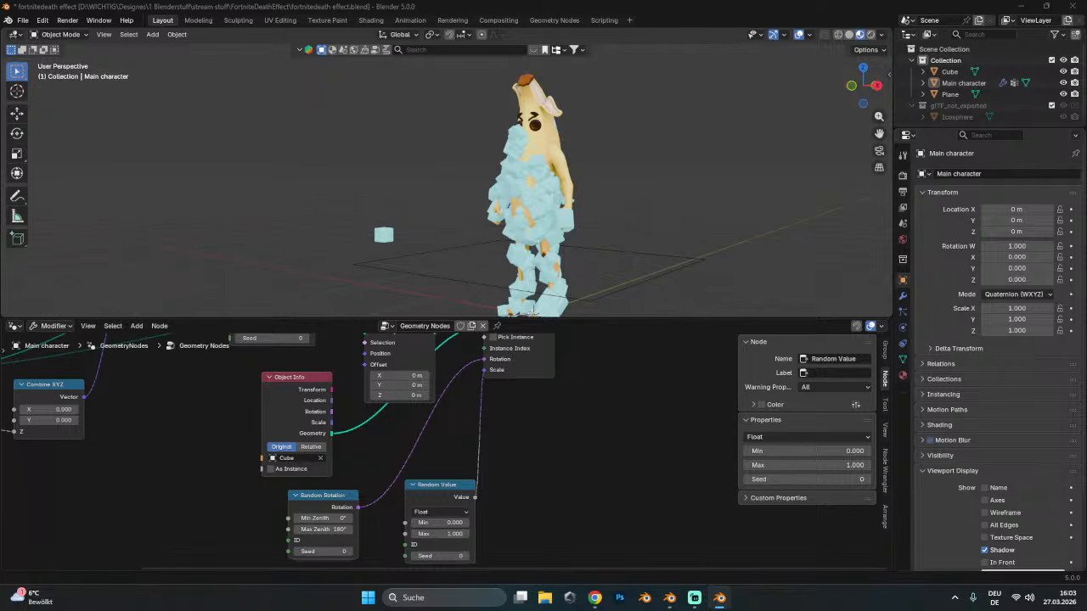
middle_click_drag(337, 471, 779, 489)
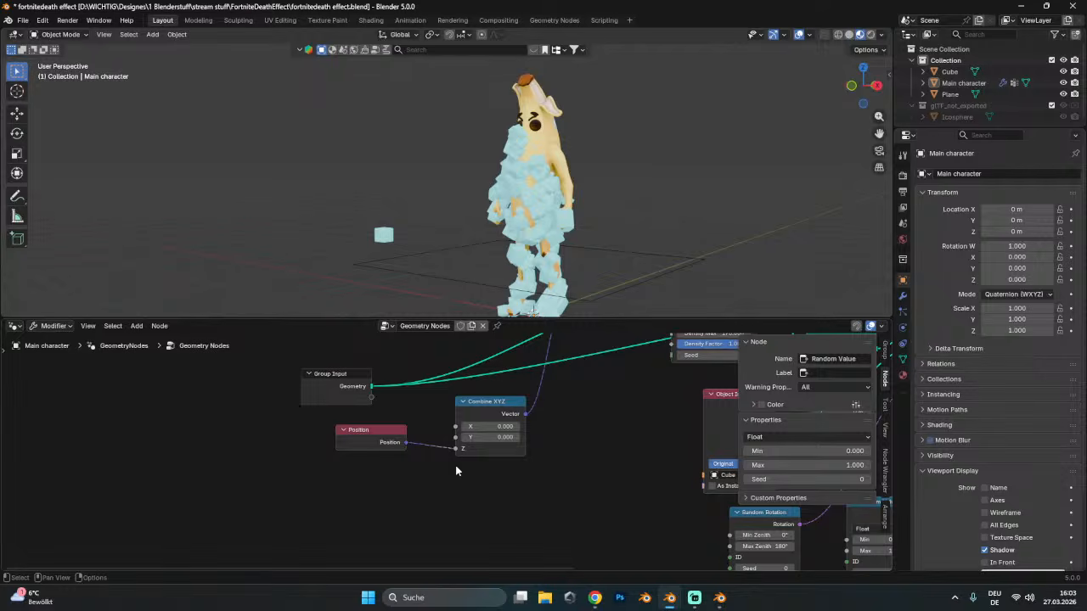
middle_click_drag(500, 437, 367, 488)
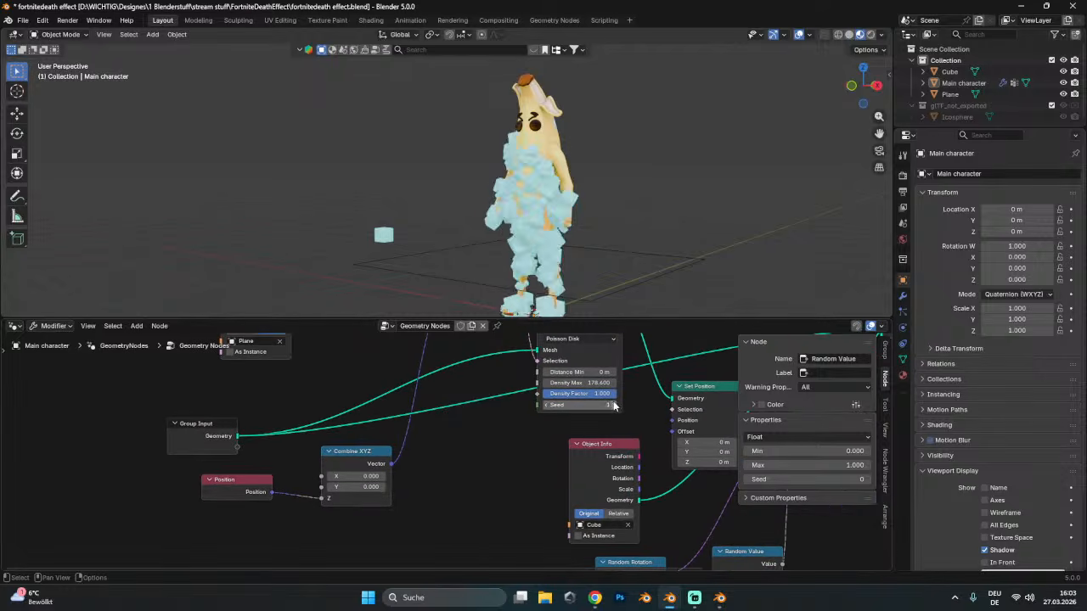
left_click(614, 407)
left_click(613, 407)
left_click(614, 407)
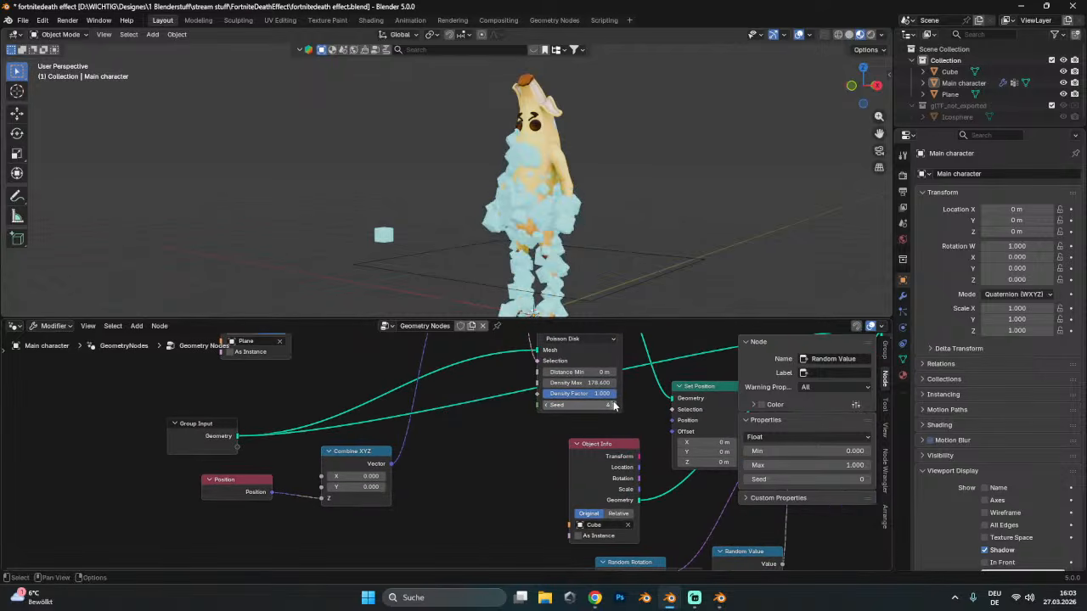
- Tidy the node layout by moving the Plane's Object Info node and bringing the Separate XYZ node closer to it
scroll(427, 273, "down", 2)
middle_click_drag(305, 367, 325, 417)
scroll(287, 386, "up", 2)
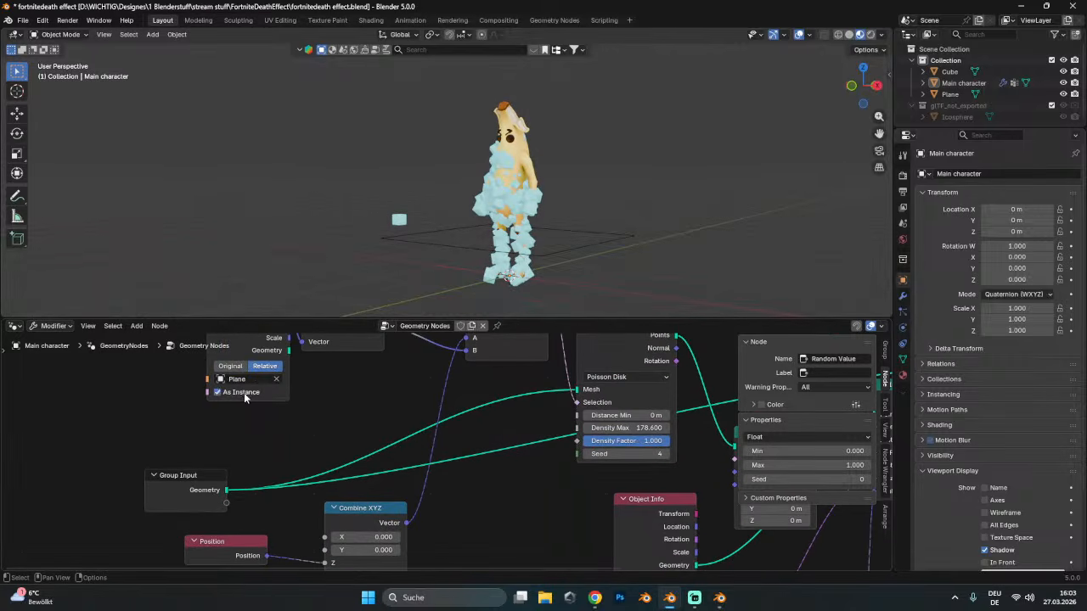
middle_click_drag(244, 392, 246, 451)
left_click_drag(273, 353, 208, 390)
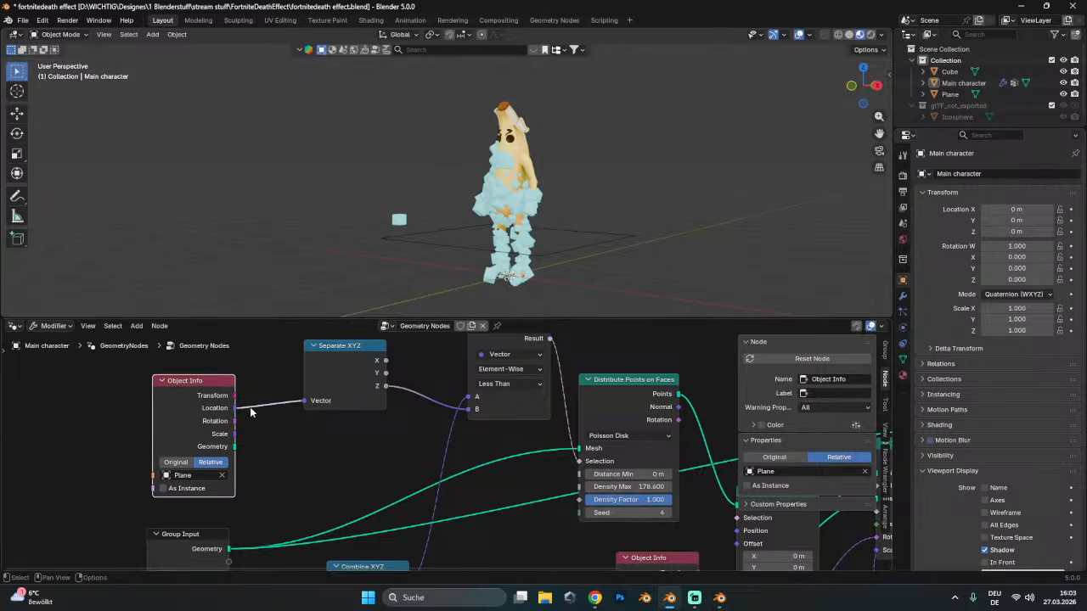
left_click_drag(331, 385, 307, 395)
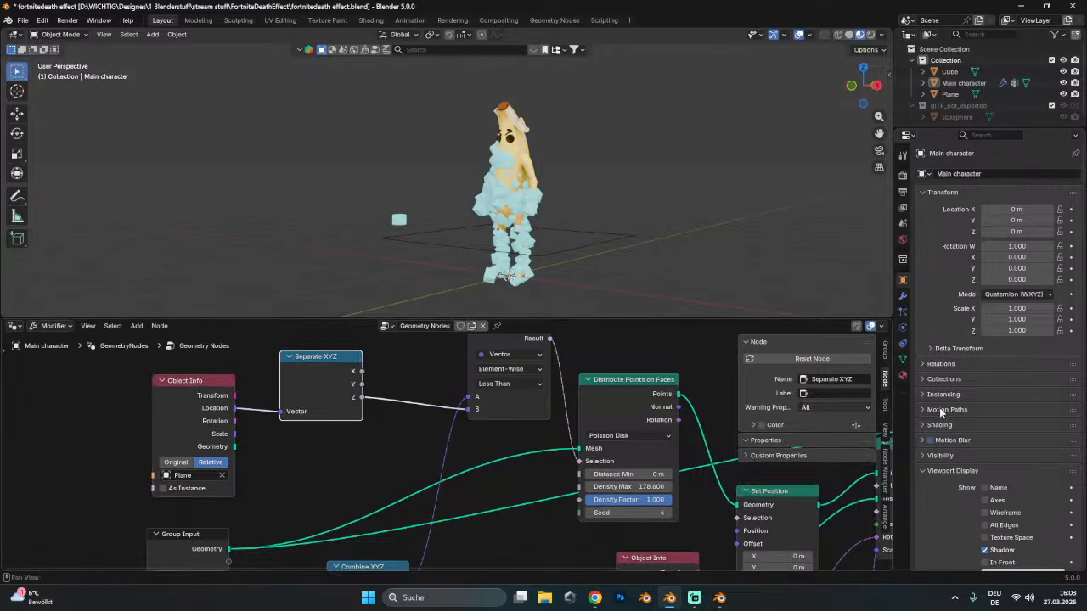
key("alt+Tab")
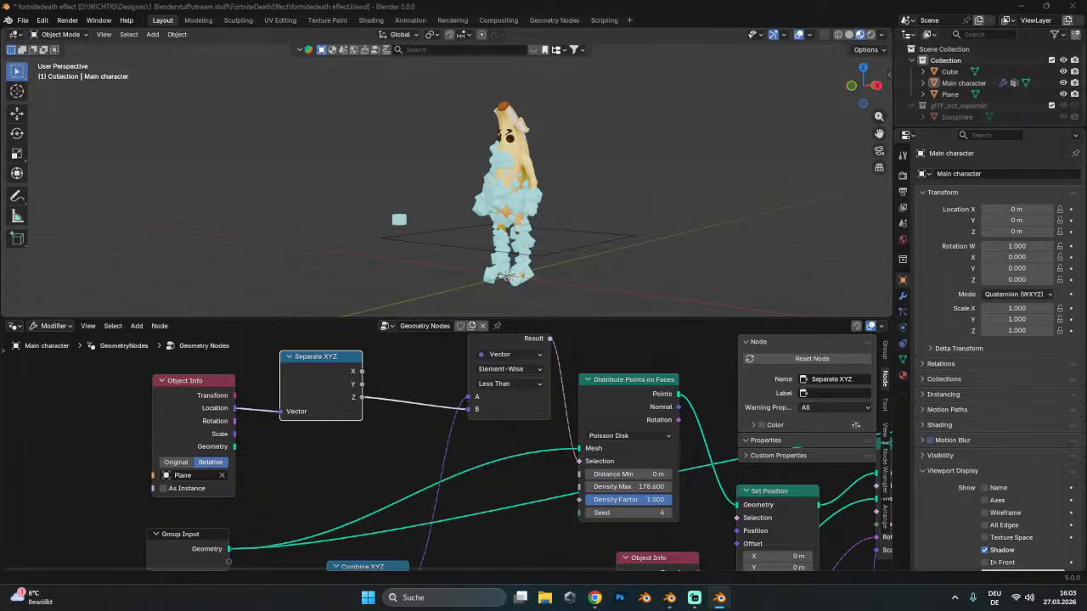
- Add a new mesh plane at the world origin beneath the banana character
key("alt+Tab")
scroll(593, 173, "down", 2)
key("shift+a")
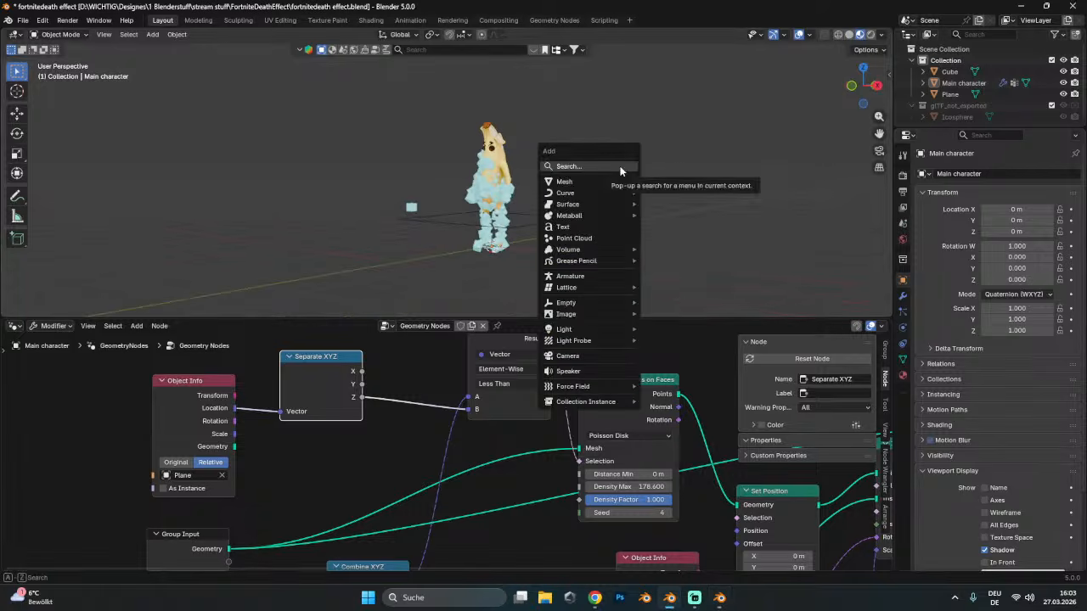
key("Escape")
left_click(516, 219)
key("shift+a")
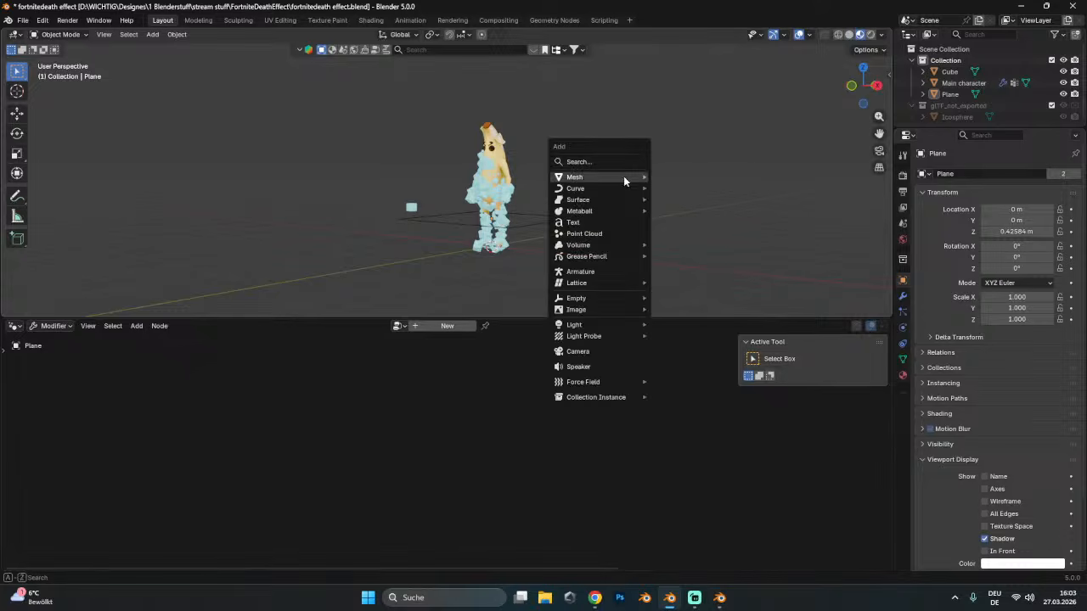
mouse_move(626, 178)
left_click(675, 177)
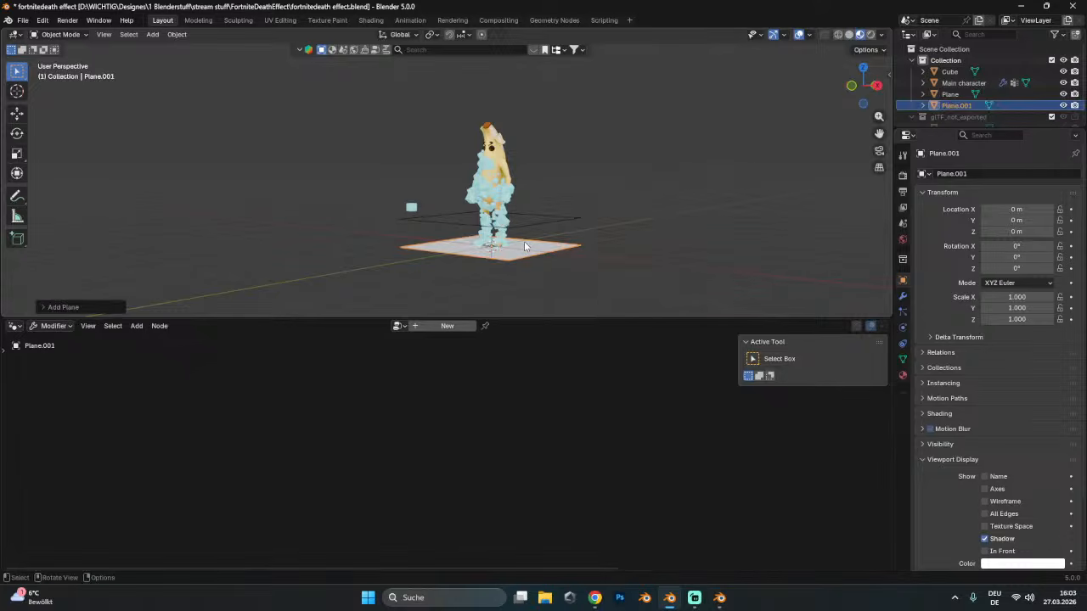
- Set the new ground-level plane's viewport display to Wire
scroll(524, 241, "up", 3)
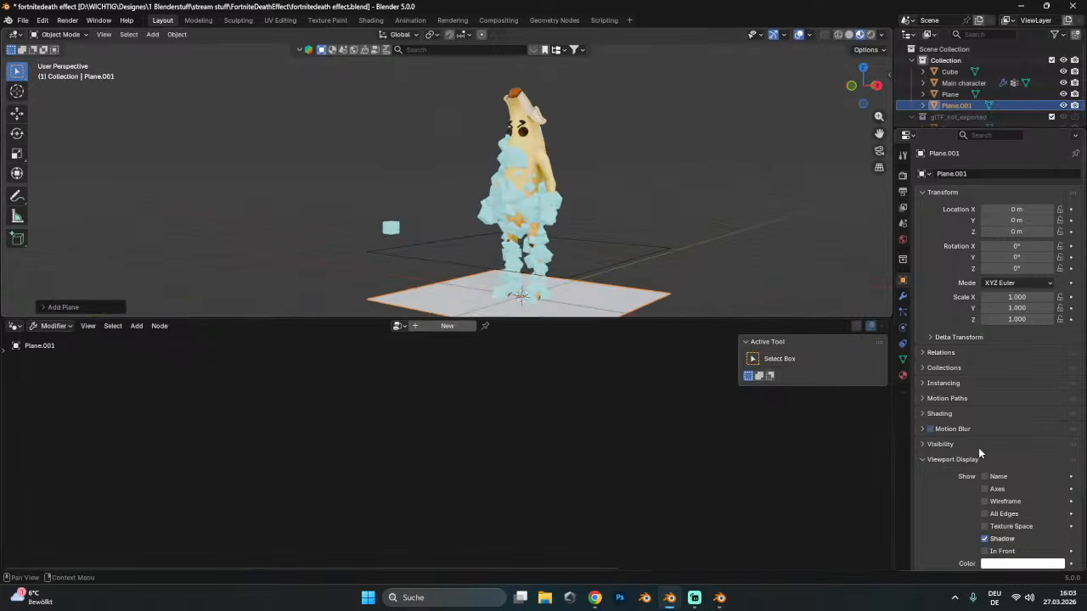
scroll(979, 453, "down", 3)
left_click(1010, 500)
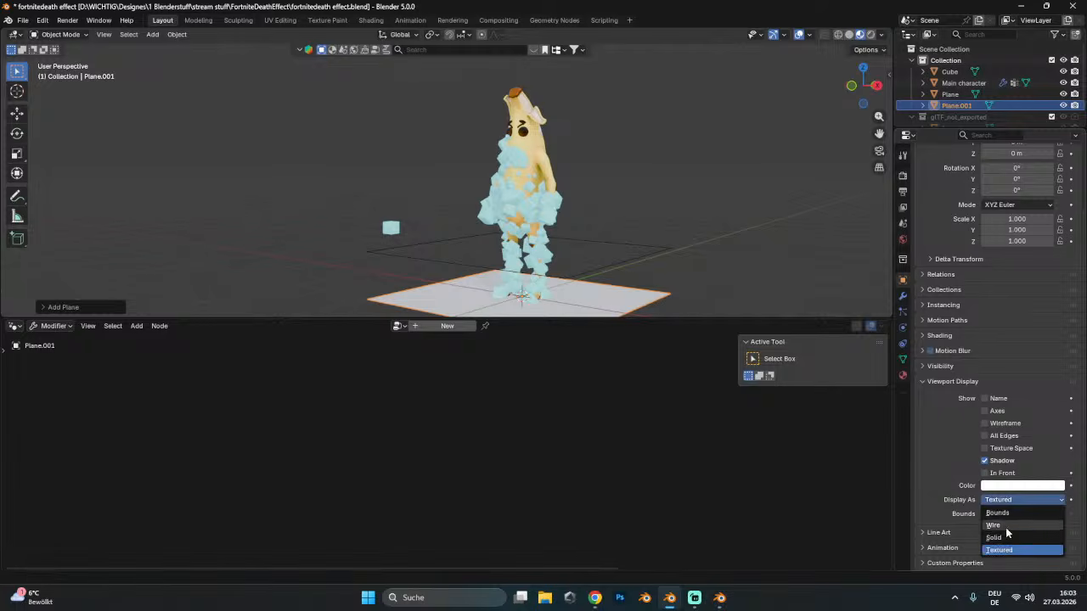
left_click(1006, 528)
left_click(703, 270)
scroll(700, 281, "up", 2)
middle_click_drag(698, 284, 553, 154, "shift")
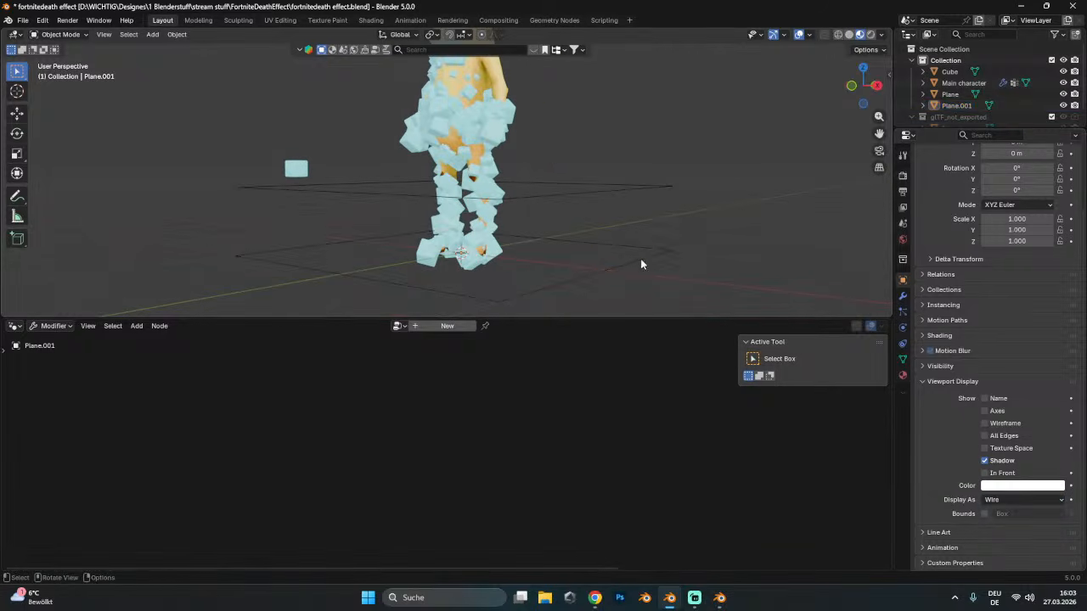
- Rename the new wireframe plane to FlyOffPlane
left_click(958, 106)
double_click(958, 107)
type("Fi")
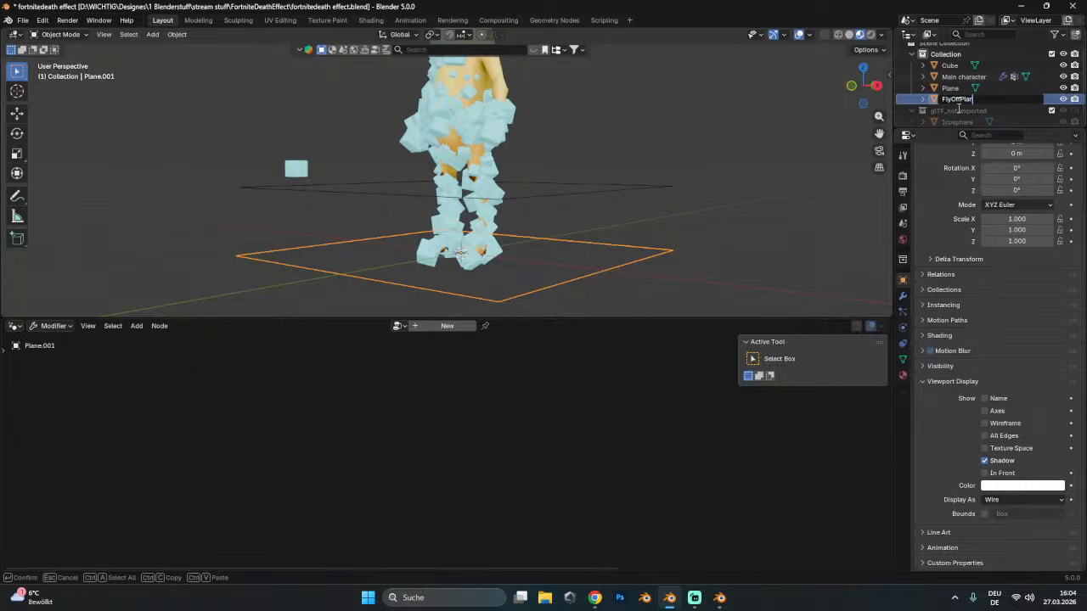
type("yOffPlane")
key("Return")
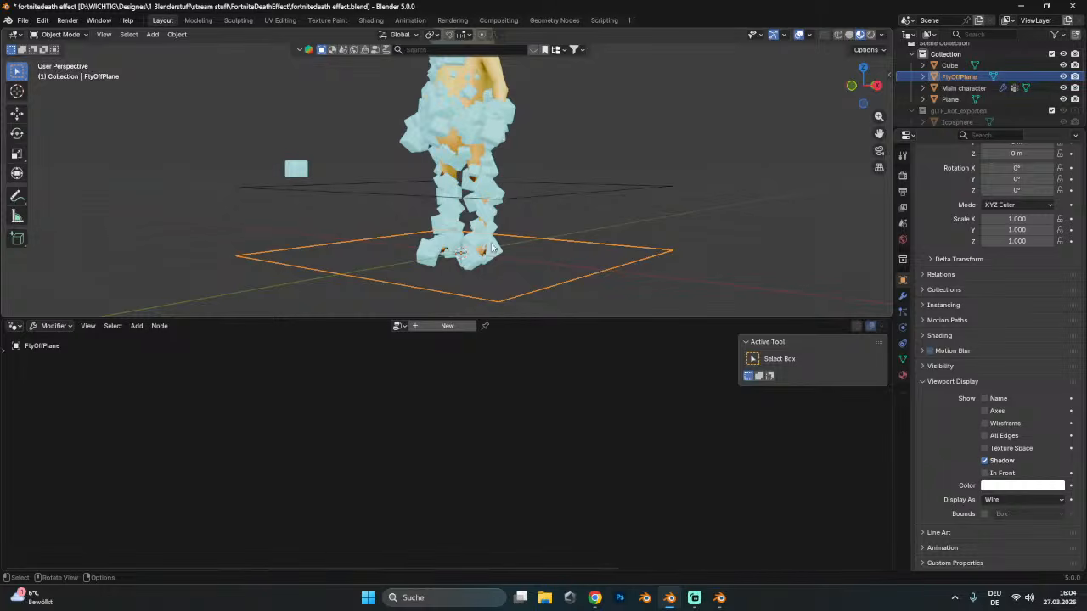
- Select the Main character so its geometry node tree is open for editing
left_click(467, 261)
left_click(552, 200)
left_click(488, 204)
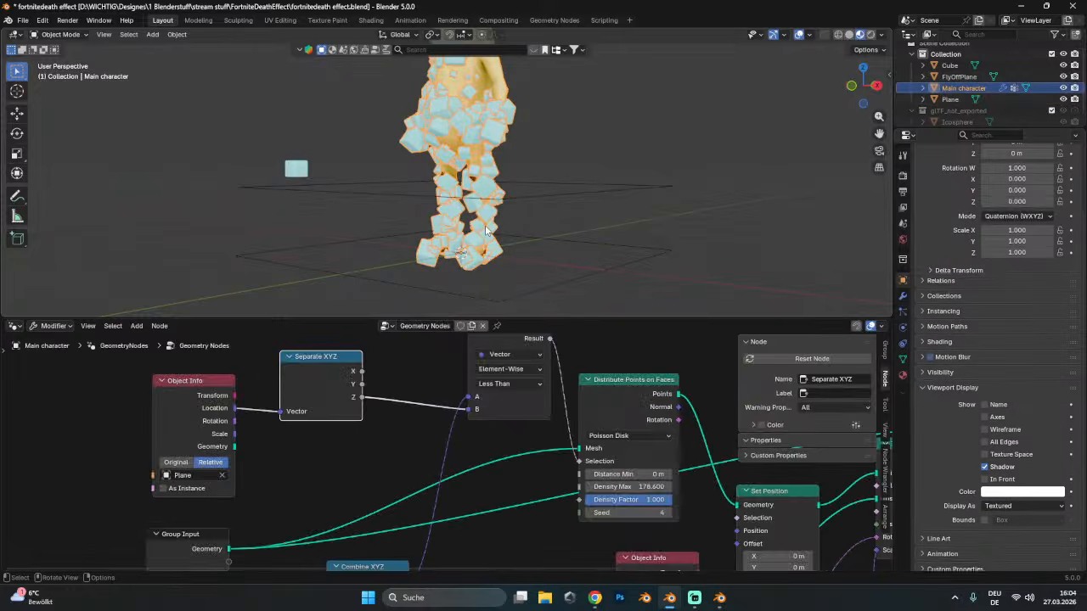
- Add a Plain Axes empty and raise it about 0.23 m along Z, between the two planes
key("shift+a")
mouse_move(653, 212)
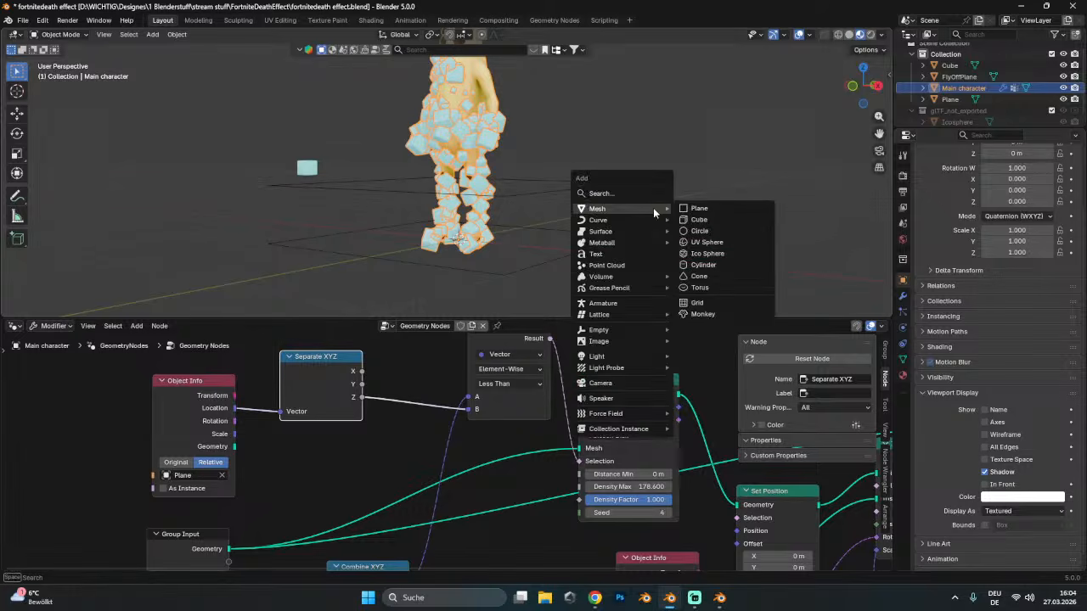
mouse_move(645, 329)
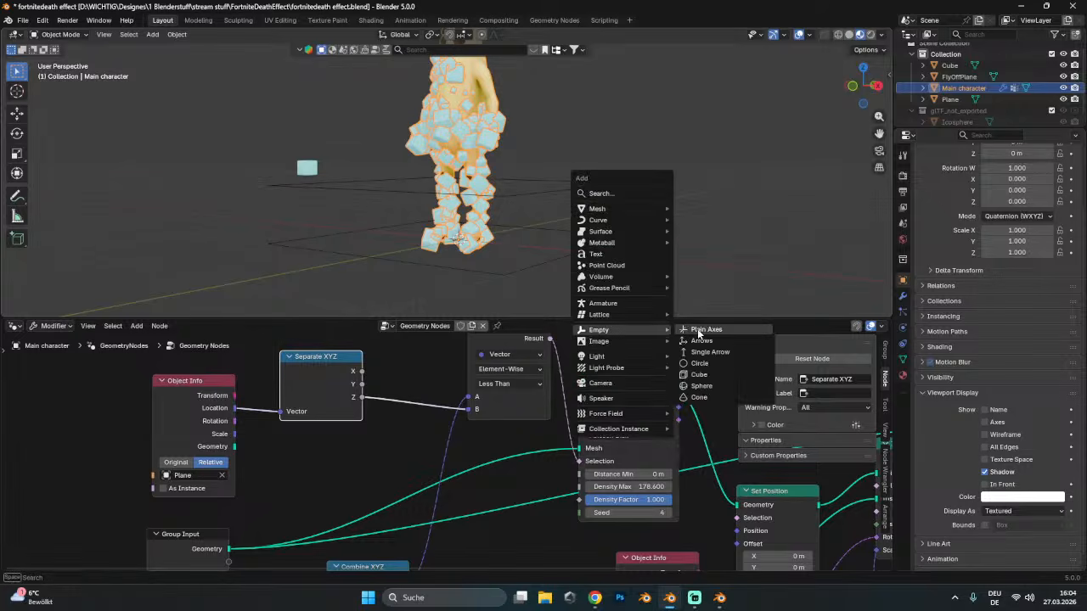
left_click(709, 329)
key("g")
key("z")
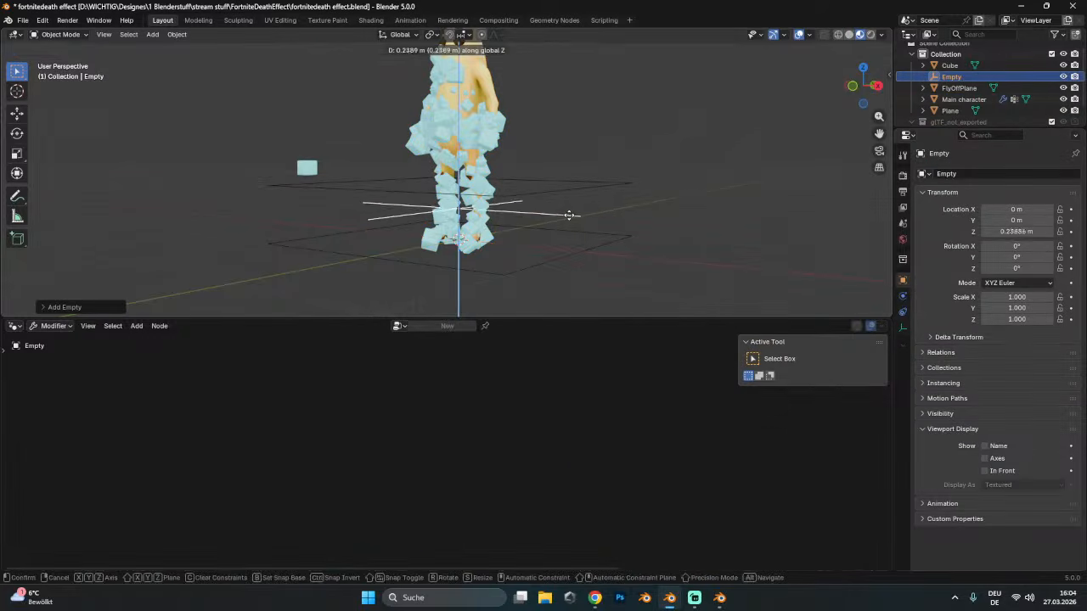
left_click(569, 217)
- Parent Plane and FlyOffPlane to the empty using the Object option
left_click(569, 199)
left_click(560, 215, "shift")
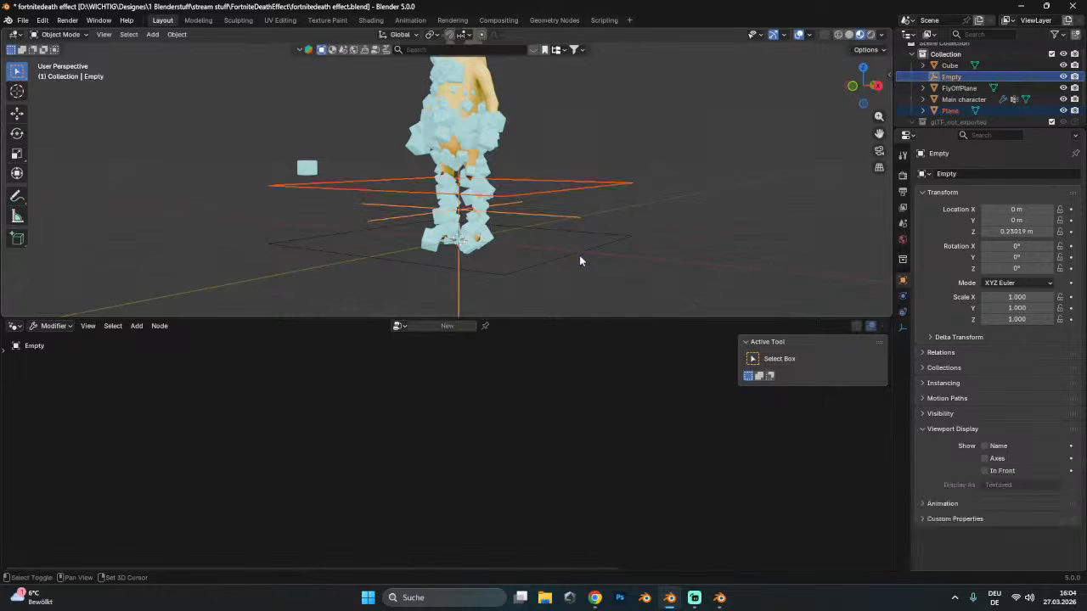
left_click(579, 254, "shift")
left_click(566, 217, "shift")
key("ctrl+p")
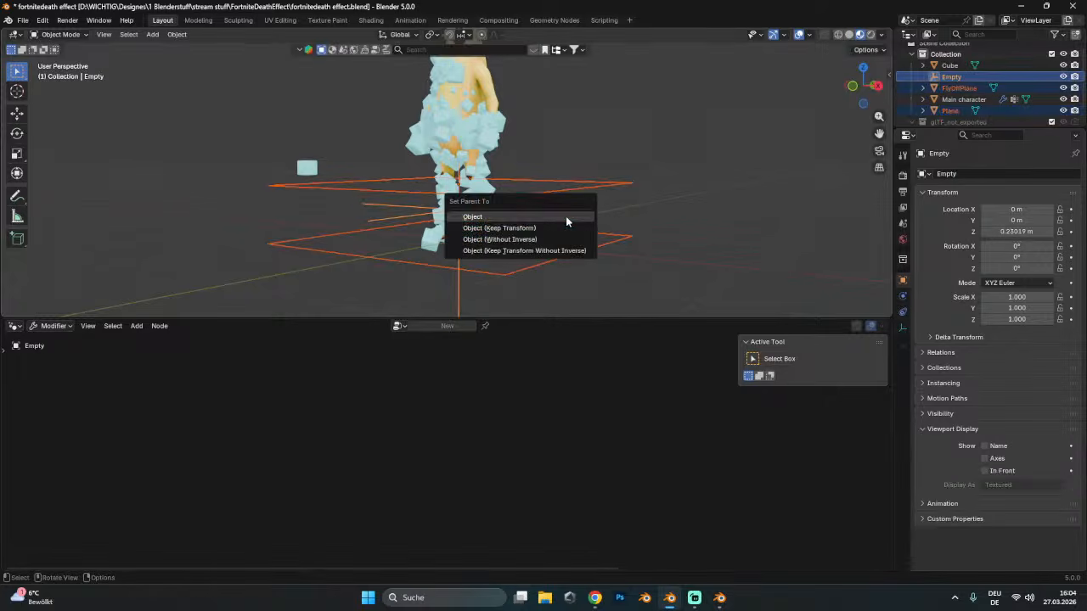
left_click(565, 218)
- Try moving the empty along Z to check that both parented planes follow it
left_click(547, 211)
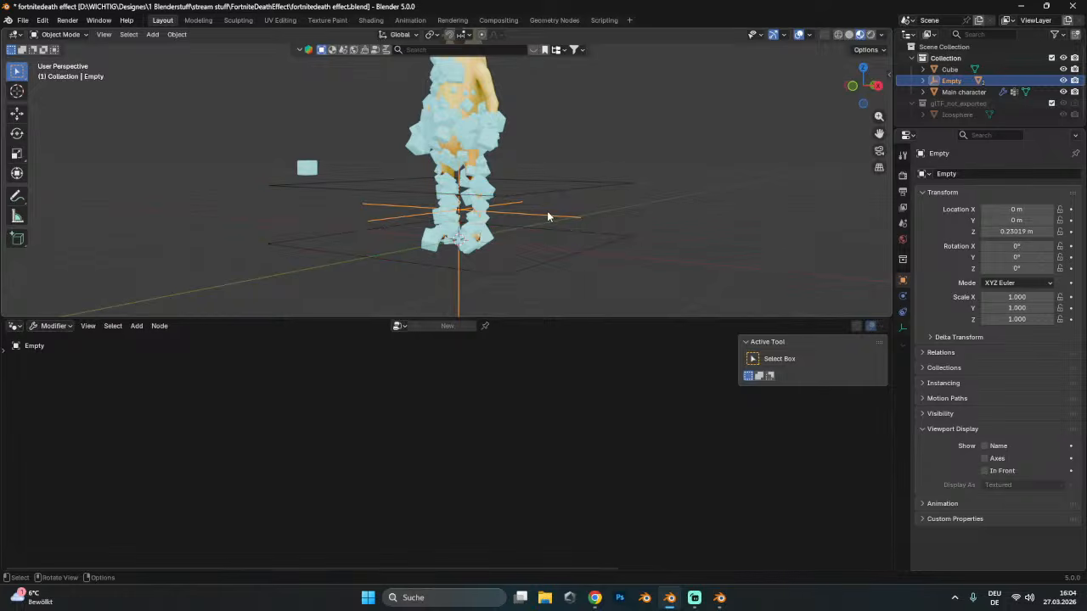
key("g")
key("z")
right_click(579, 173)
left_click(628, 227)
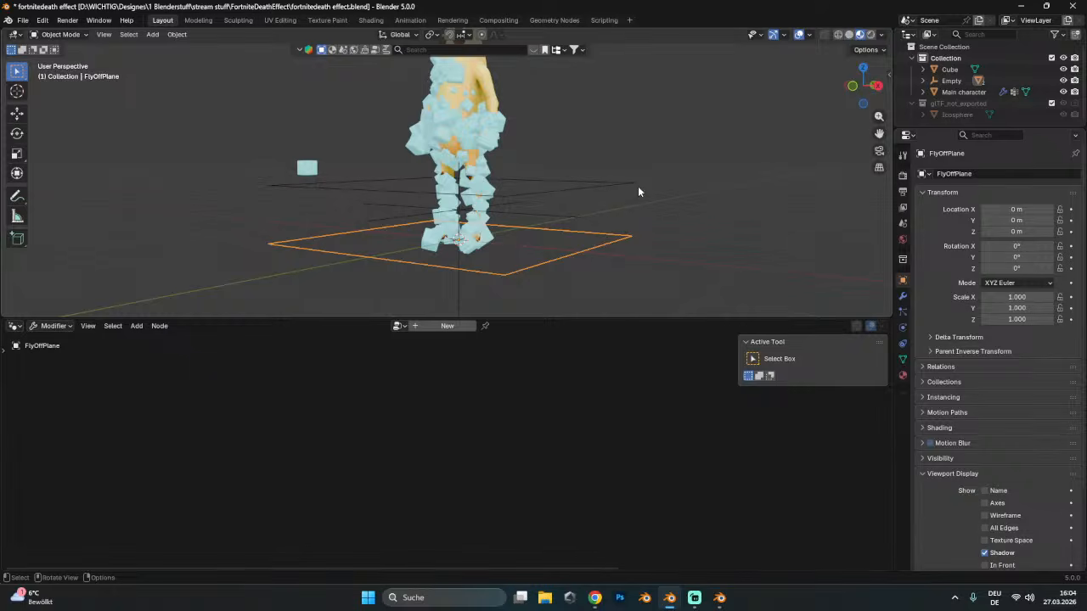
- Space out Instance on Points, Join Geometry and Group Output from Set Position in the main character's node tree
left_click(472, 134)
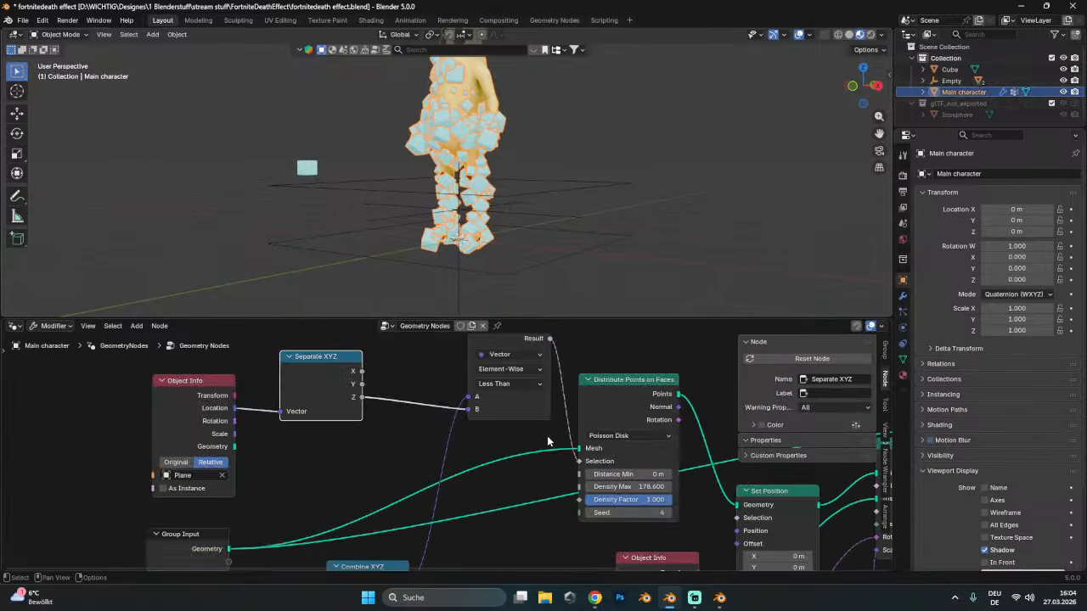
scroll(546, 436, "right", 5, "ctrl")
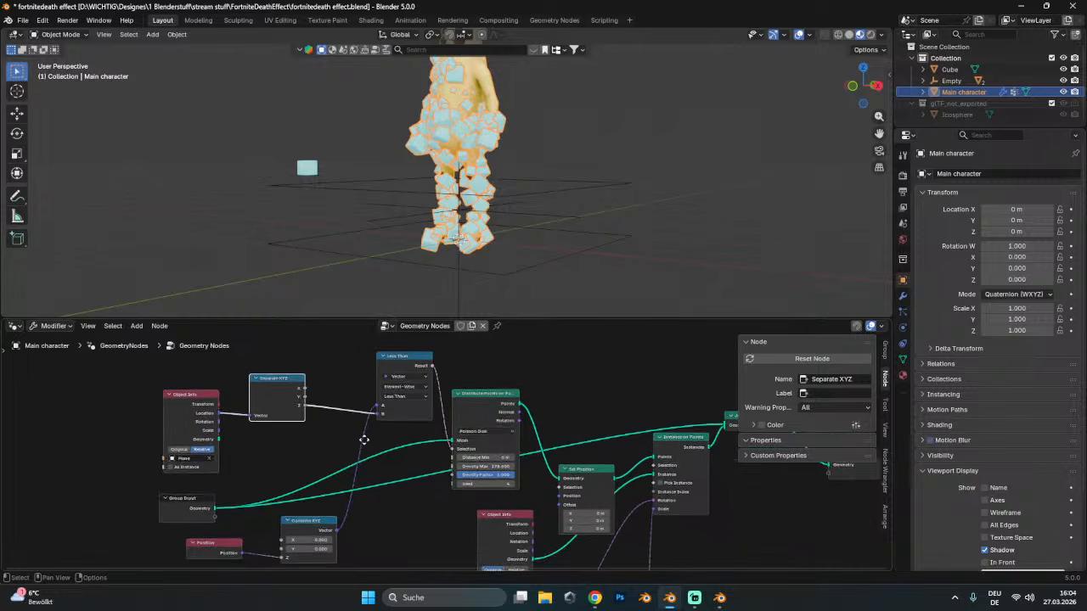
middle_click_drag(556, 430, 397, 419)
left_click_drag(622, 489, 531, 440)
- Add an Object Info node above the Set Position node
key("shift+a")
left_click(338, 310)
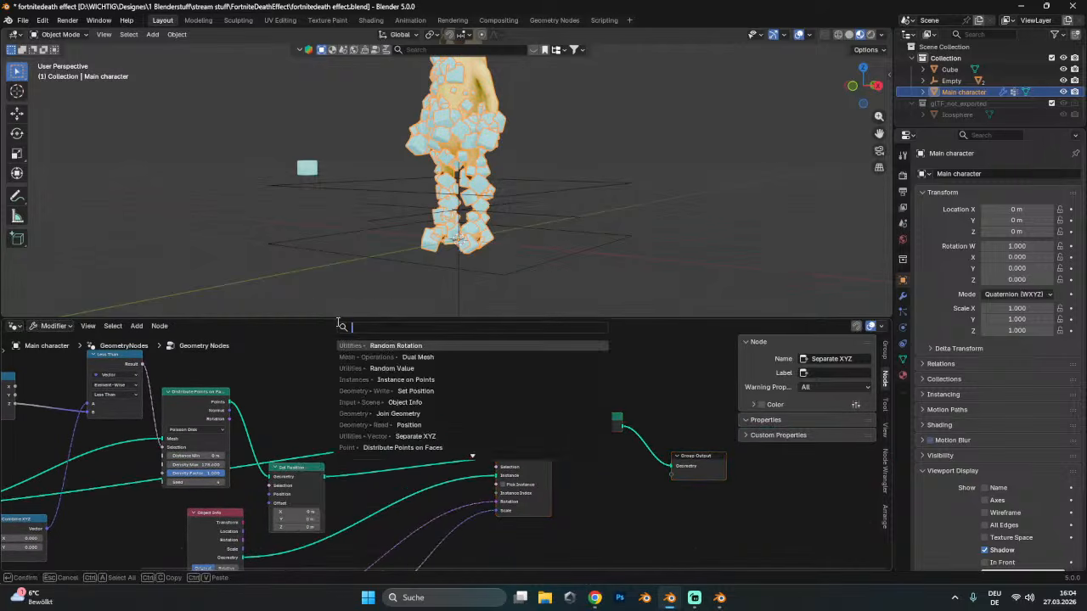
type("obje")
key("Down")
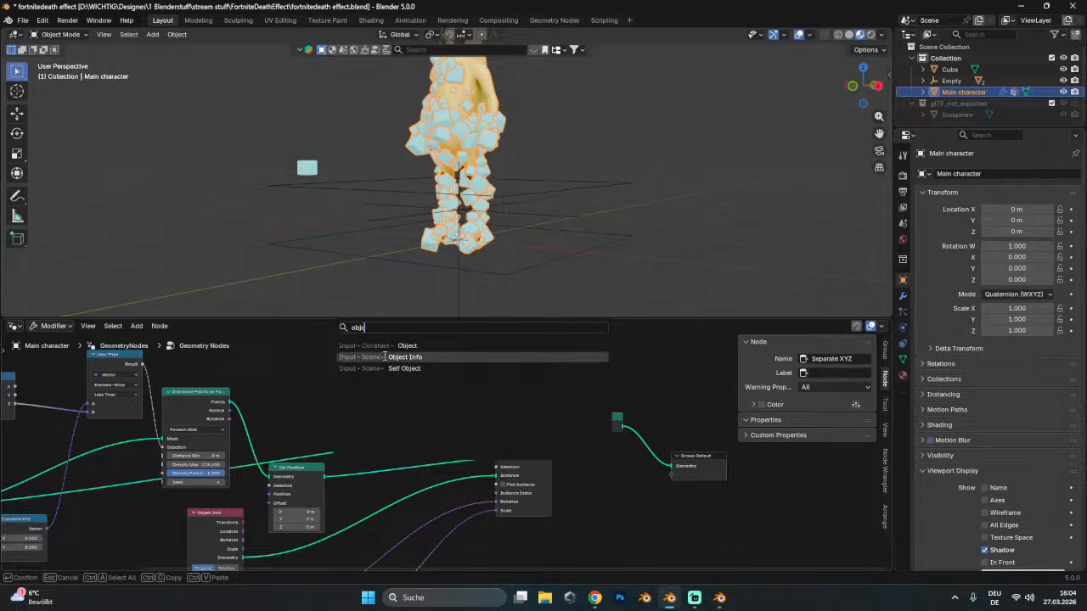
key("Return")
left_click(282, 343)
- Assign FlyOffPlane to the new Object Info node and set its transform space to Relative
scroll(445, 454, "up", 1)
left_click(280, 399)
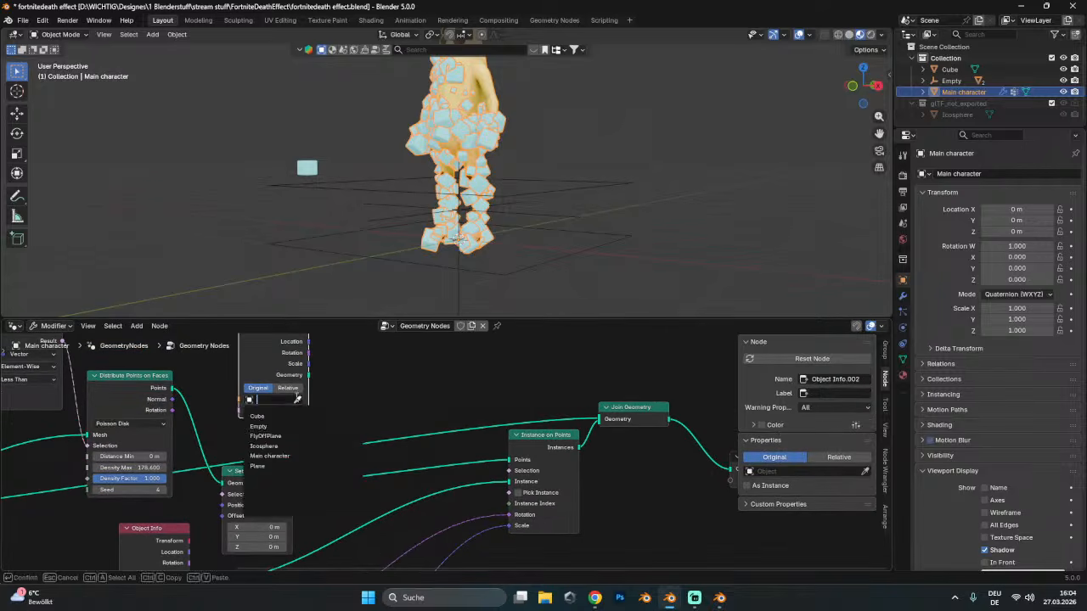
key("Return")
left_click(299, 401)
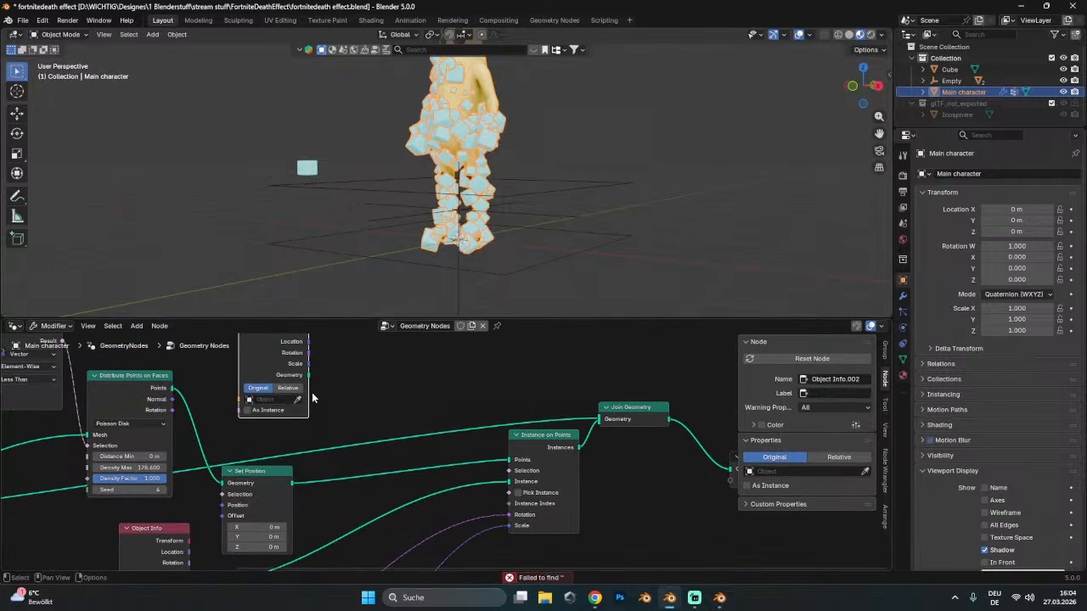
left_click(369, 245)
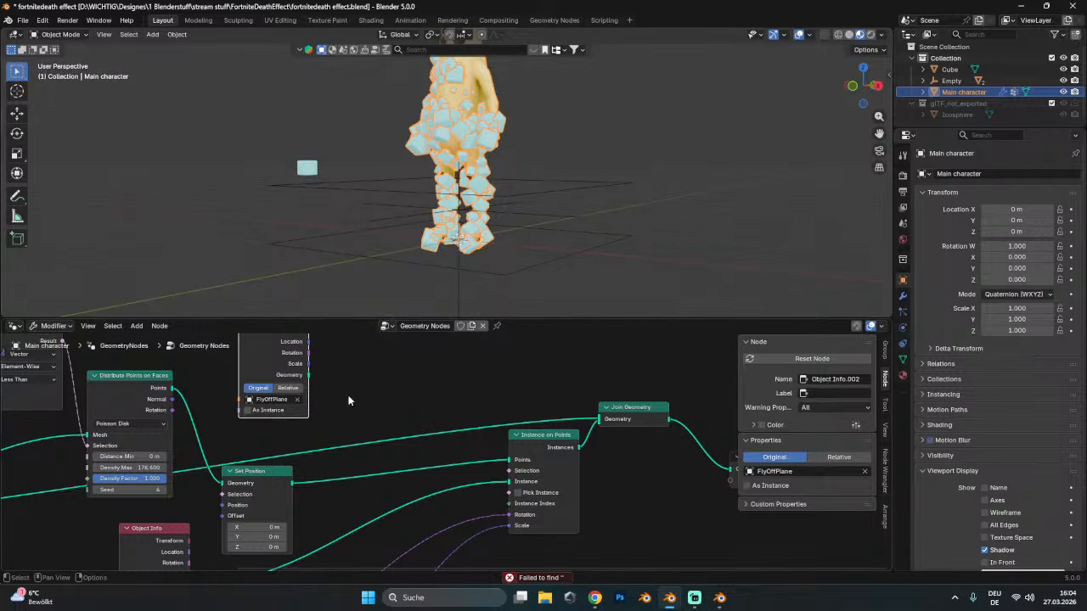
left_click(288, 387)
- Add a Separate XYZ node beside the FlyOffPlane Object Info node
middle_click_drag(483, 389, 455, 437)
key("shift+a")
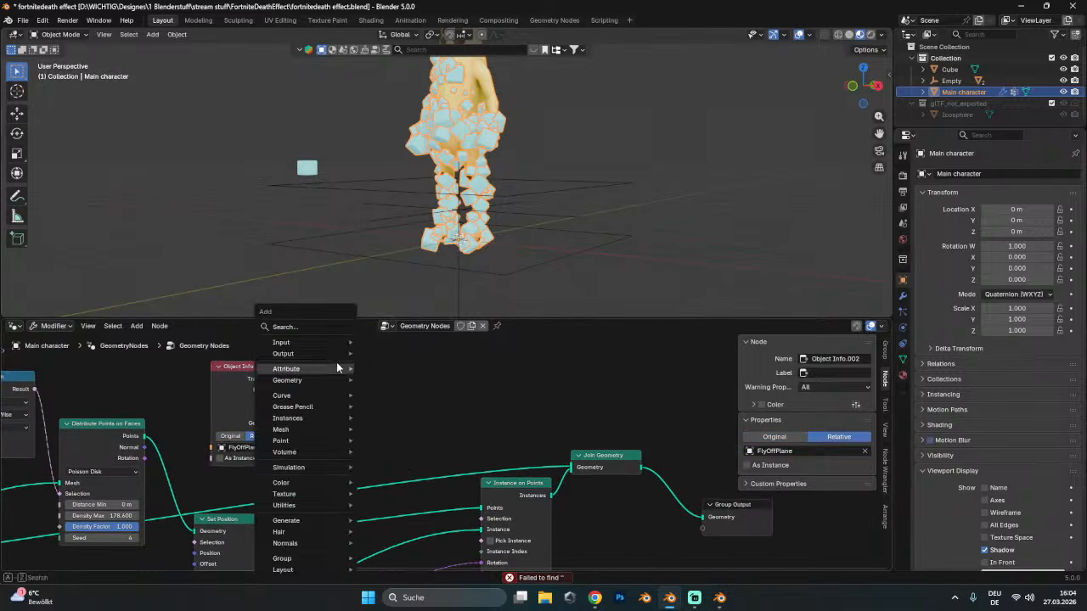
type("s")
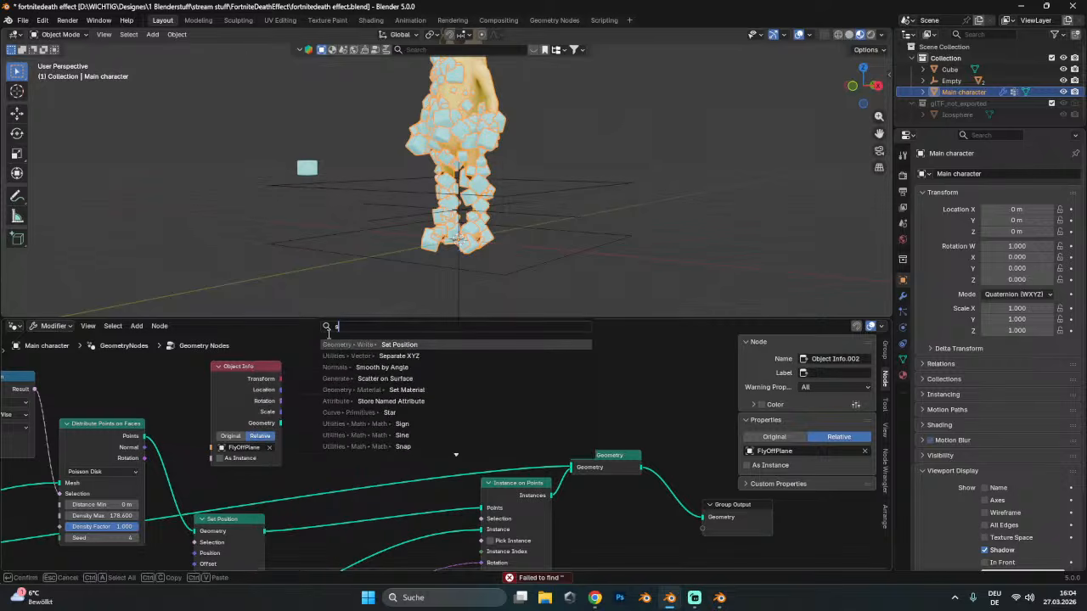
left_click(377, 357)
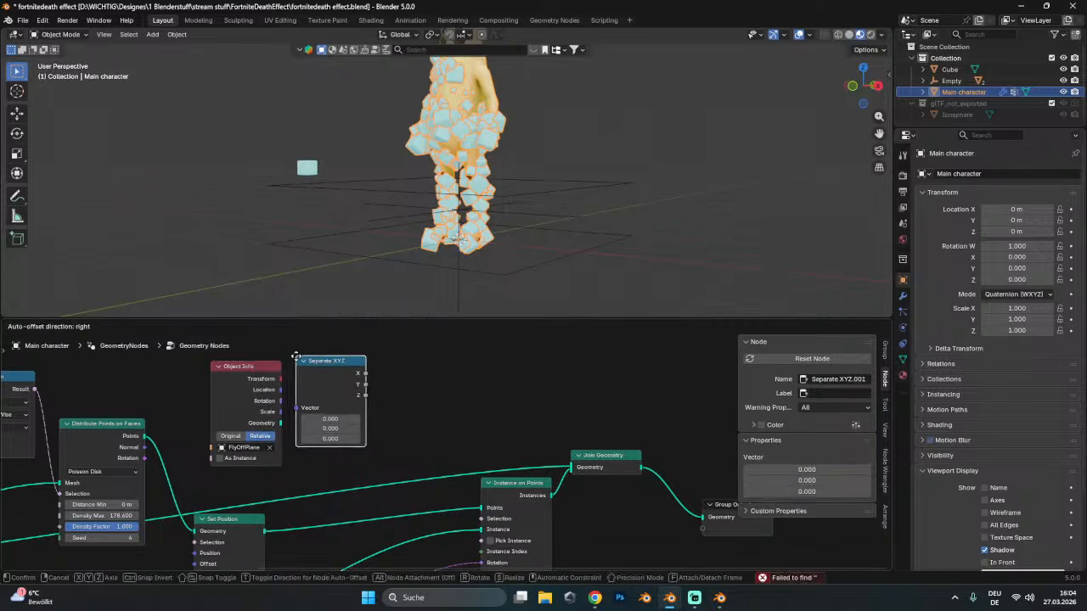
left_click(294, 390)
- Link FlyOffPlane's Location to the Separate XYZ vector and feed its Z into a new Math node set to Subtract
left_click_drag(282, 391, 473, 391)
type("sub")
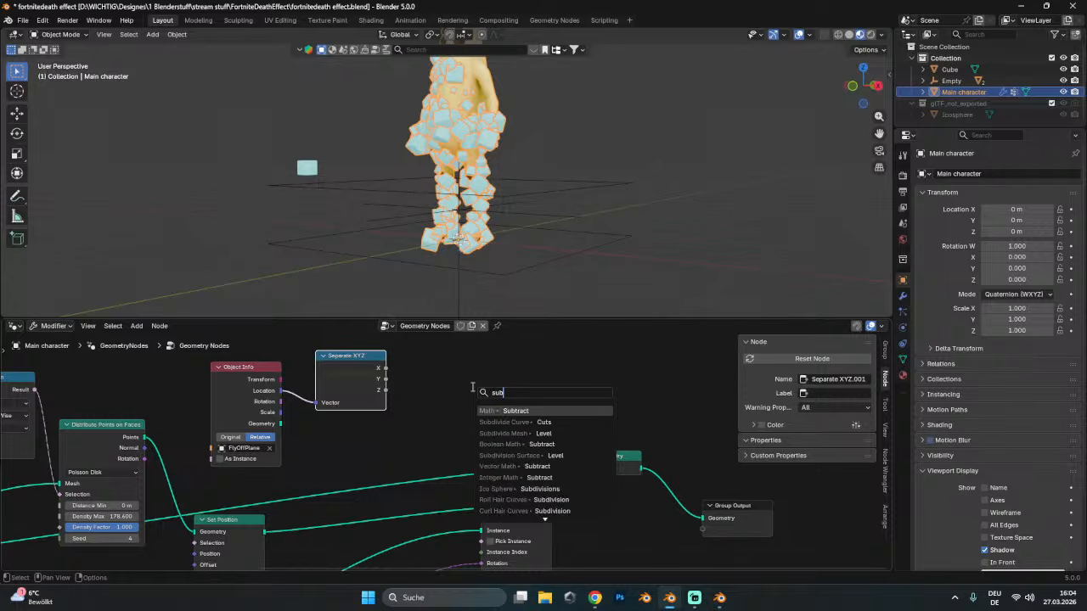
key("Return")
left_click(486, 429)
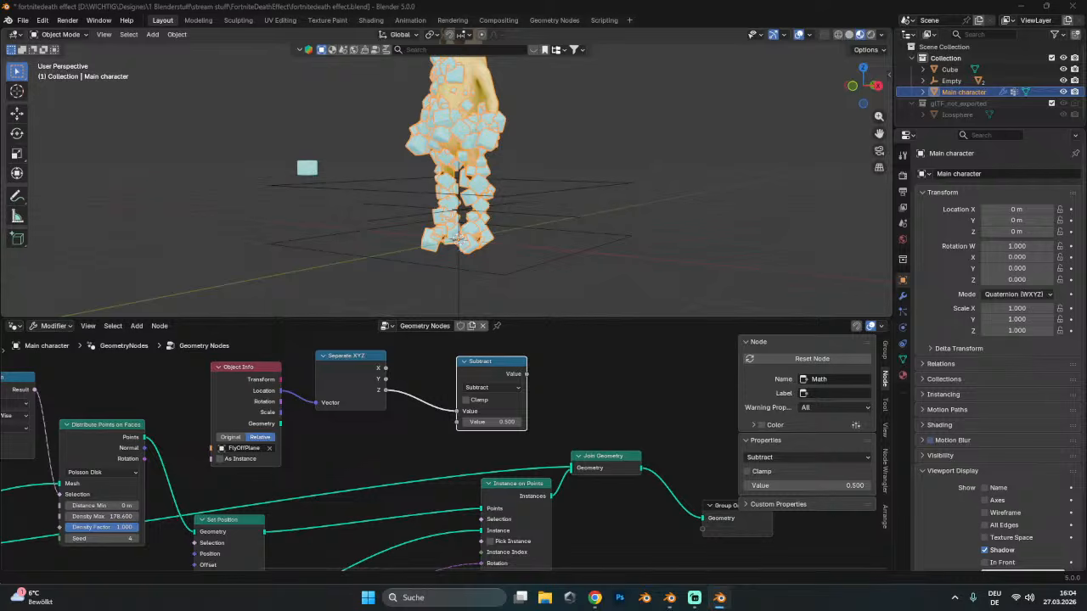
- Add a Separate XYZ node beside Combine XYZ and reroute the Position output into its Vector input
scroll(207, 456, "down", 3)
middle_click_drag(201, 485, 414, 409)
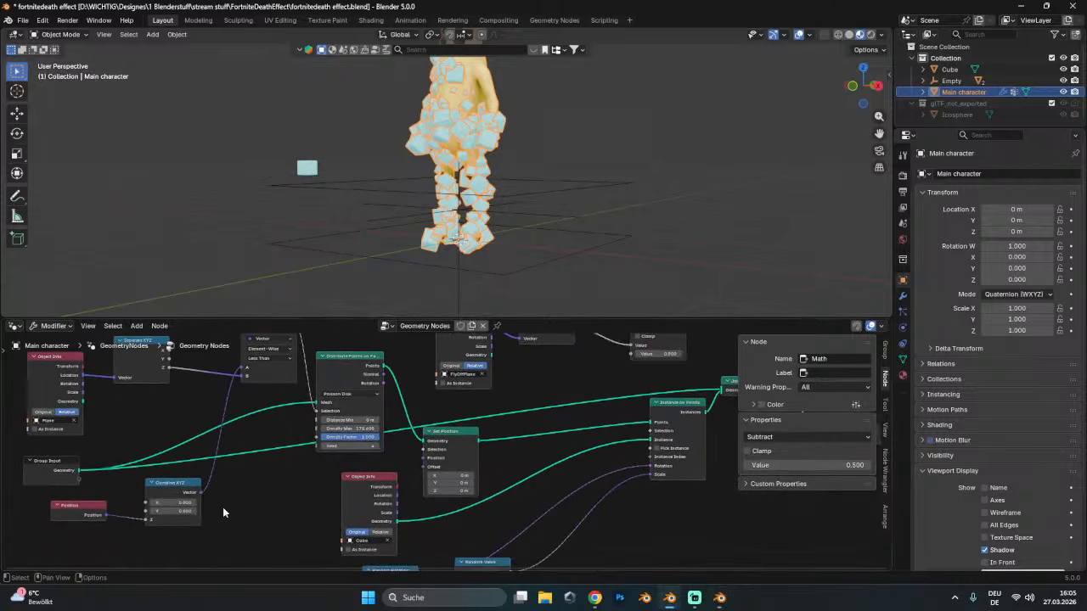
scroll(222, 506, "up", 2)
middle_click_drag(292, 492, 485, 458)
left_click(365, 500)
scroll(484, 458, "up", 1)
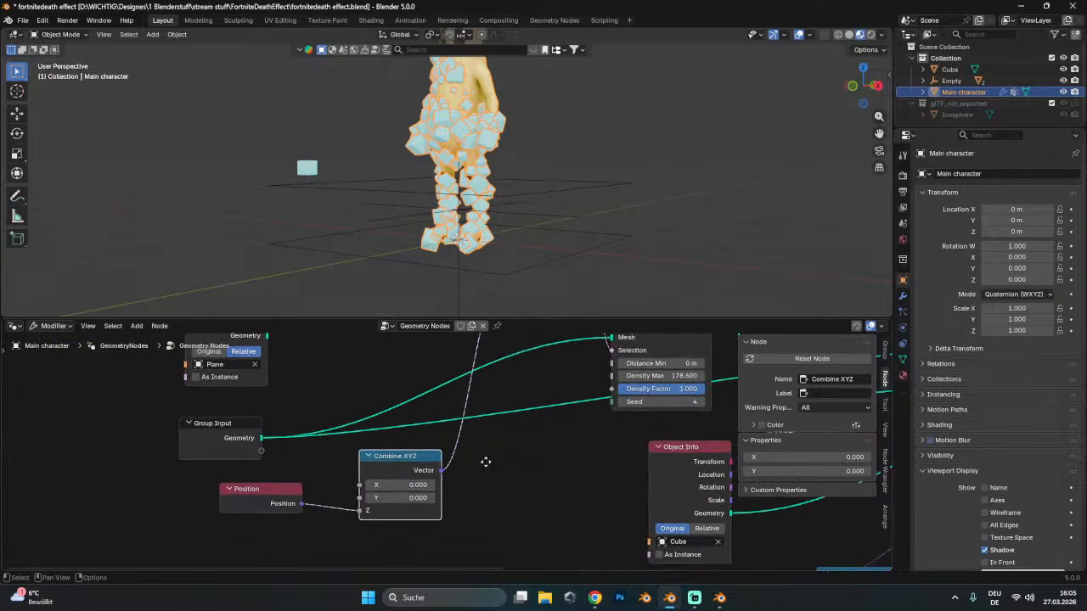
key("shift+a")
type("sep")
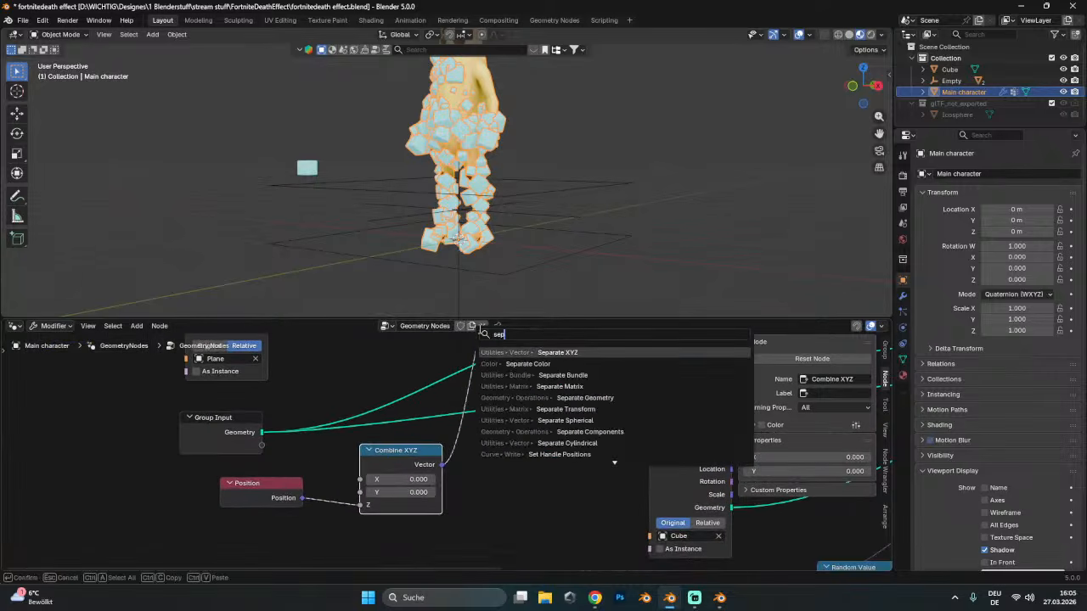
key("Return")
left_click(470, 435)
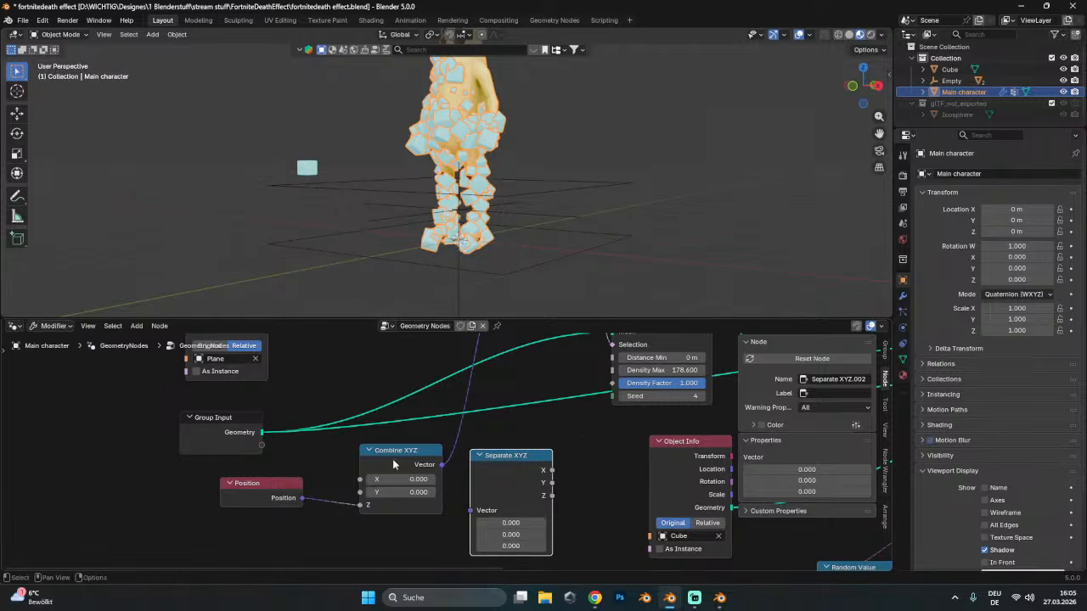
left_click_drag(360, 505, 473, 511)
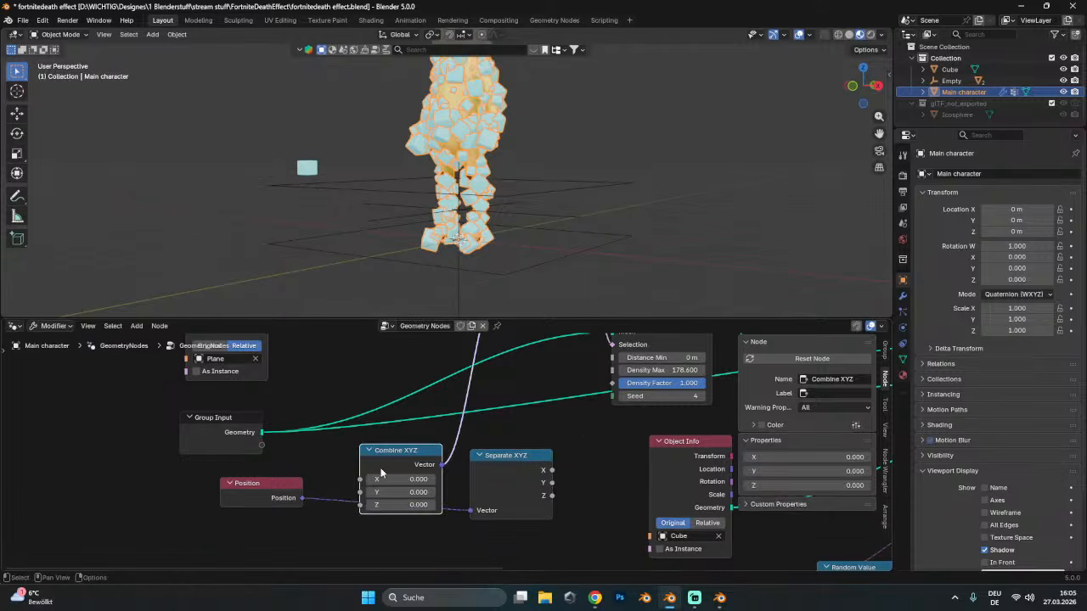
- Delete the Combine XYZ node and place the new Separate XYZ node next to Position
right_click(284, 465)
mouse_move(289, 466)
left_click(582, 465)
right_click(580, 451)
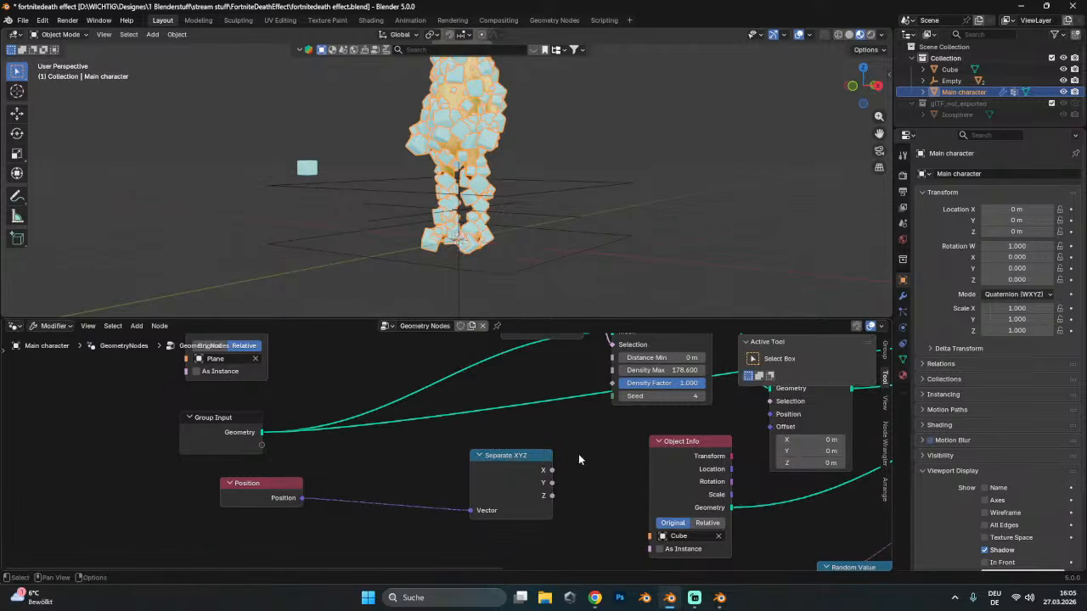
left_click_drag(517, 456, 385, 461)
- Connect the Z output of the Position's Separate XYZ to input A of the Less Than node
middle_click_drag(483, 458, 492, 506)
scroll(487, 507, "down", 1)
left_click_drag(433, 541, 517, 353)
left_click(547, 396)
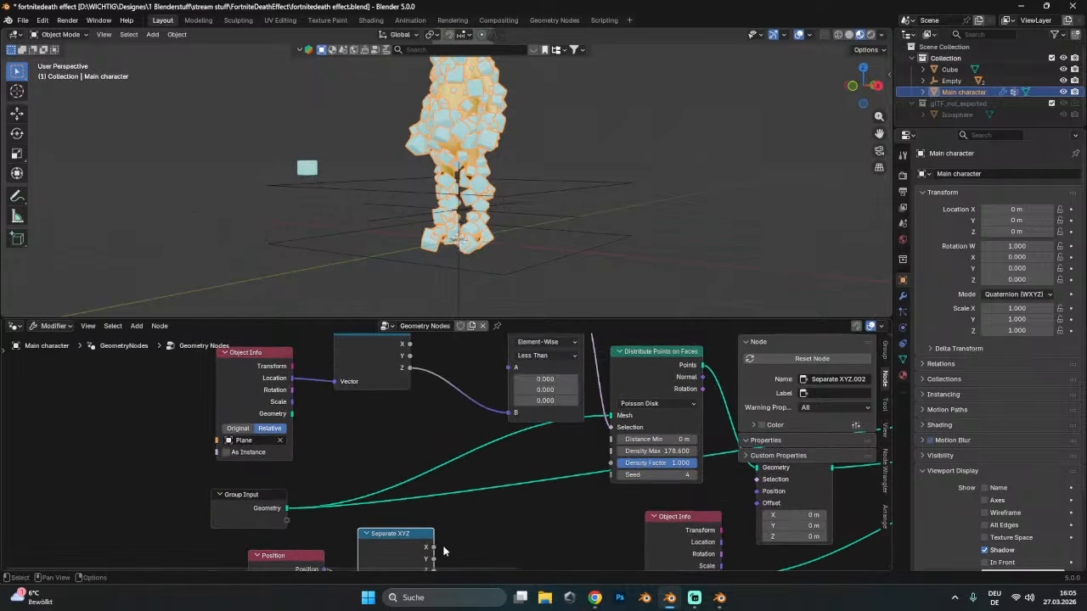
left_click_drag(434, 569, 508, 353)
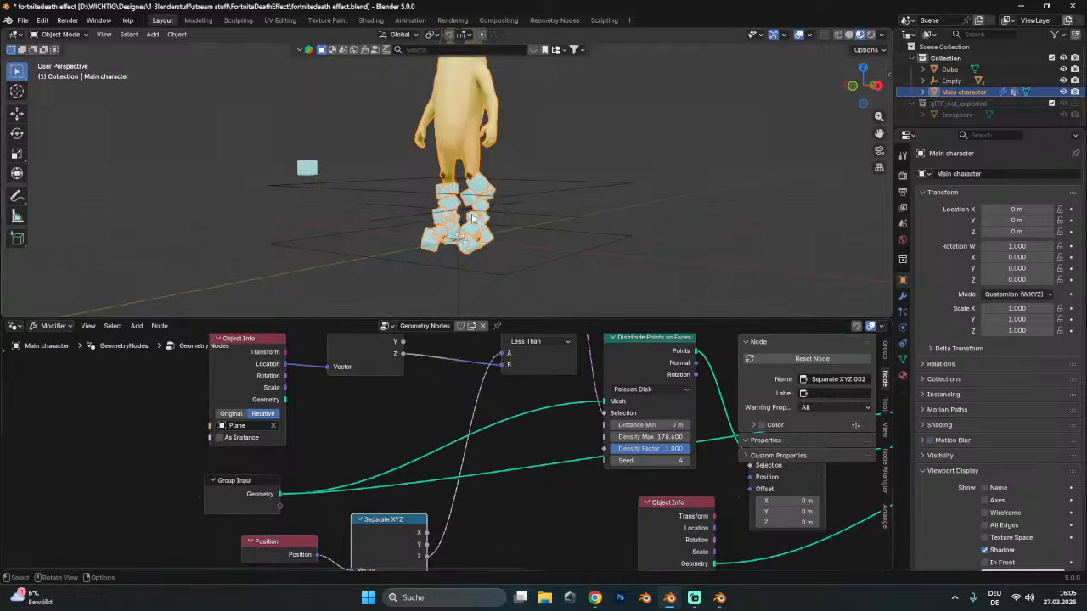
- Raise Plane along Z to a height of about 0.9 m
left_click(530, 199)
middle_click_drag(530, 200, 547, 229)
key("g")
key("z")
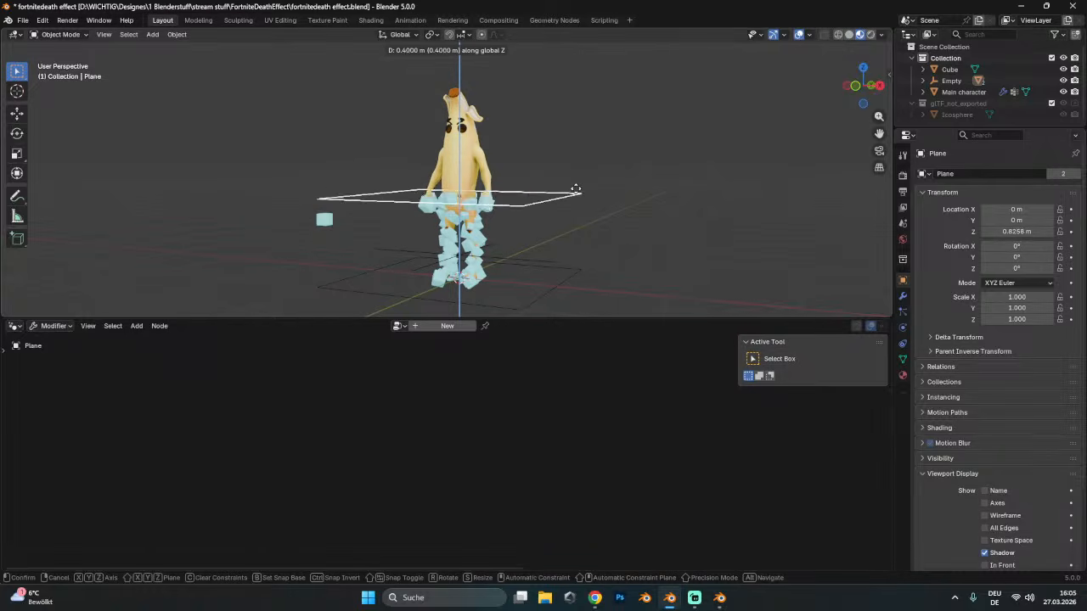
left_click(575, 183)
scroll(426, 221, "up", 4)
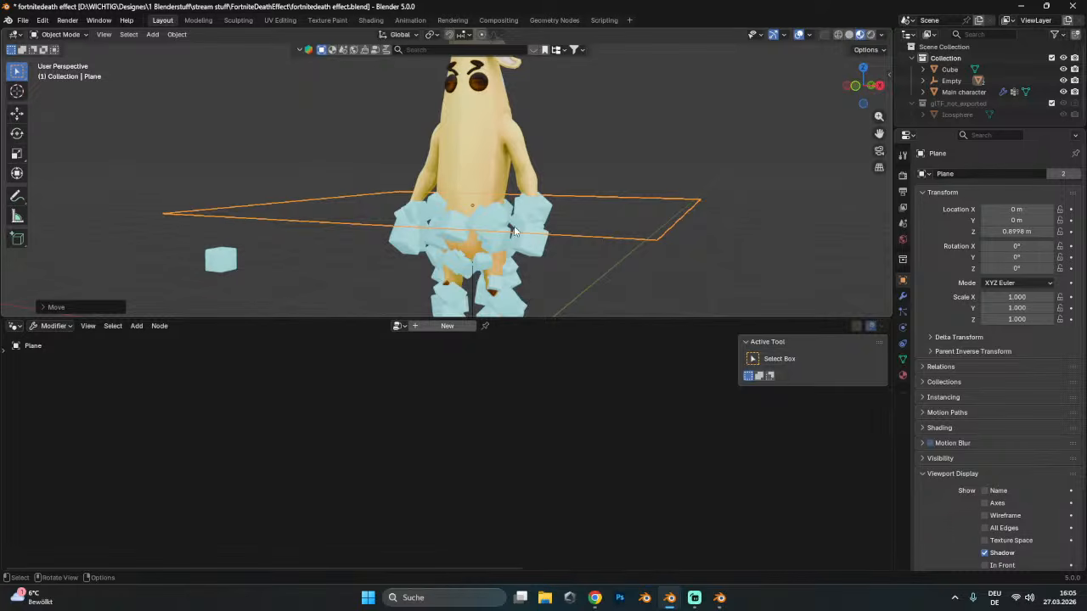
- Try raising Plane further along Z to test how the cubes cover the character's upper body
key("g")
key("z")
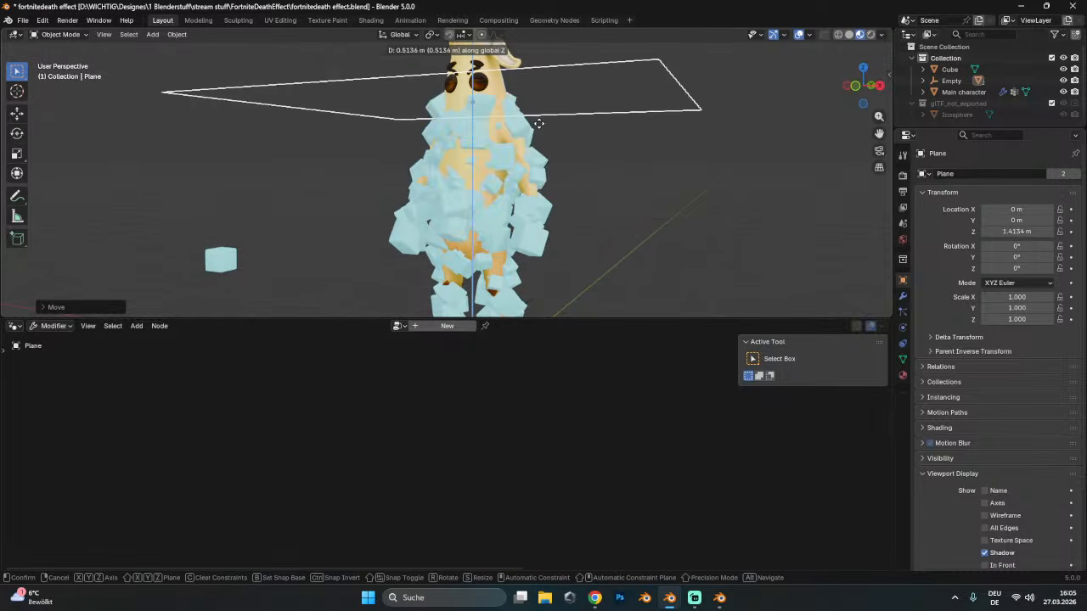
key("Escape")
scroll(545, 149, "down", 5)
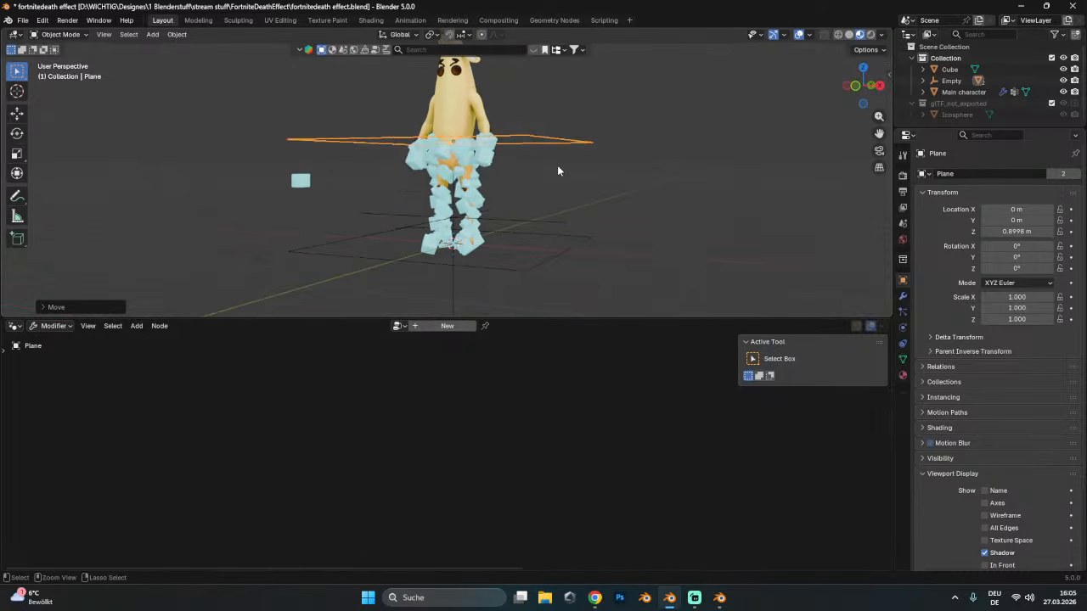
- Save the file and raise the empty with its planes about 0.6 m along Z
key("ctrl+s")
left_click(513, 219)
key("g")
key("z")
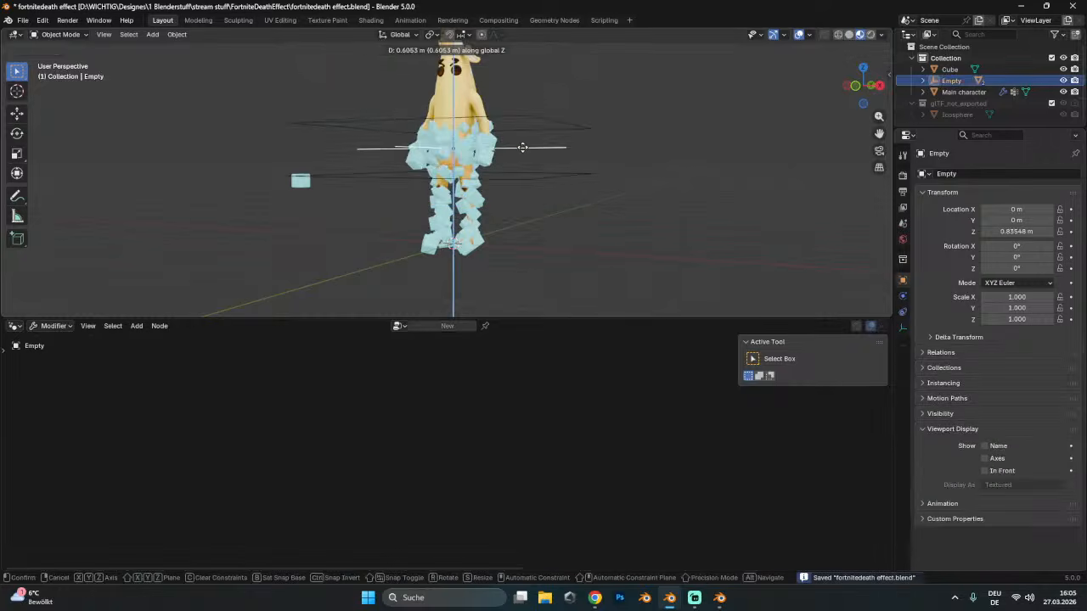
left_click(524, 145)
- In the main character's node tree, connect Z of the Position's Separate XYZ to the second value of Subtract
left_click(479, 157)
scroll(531, 494, "down", 3)
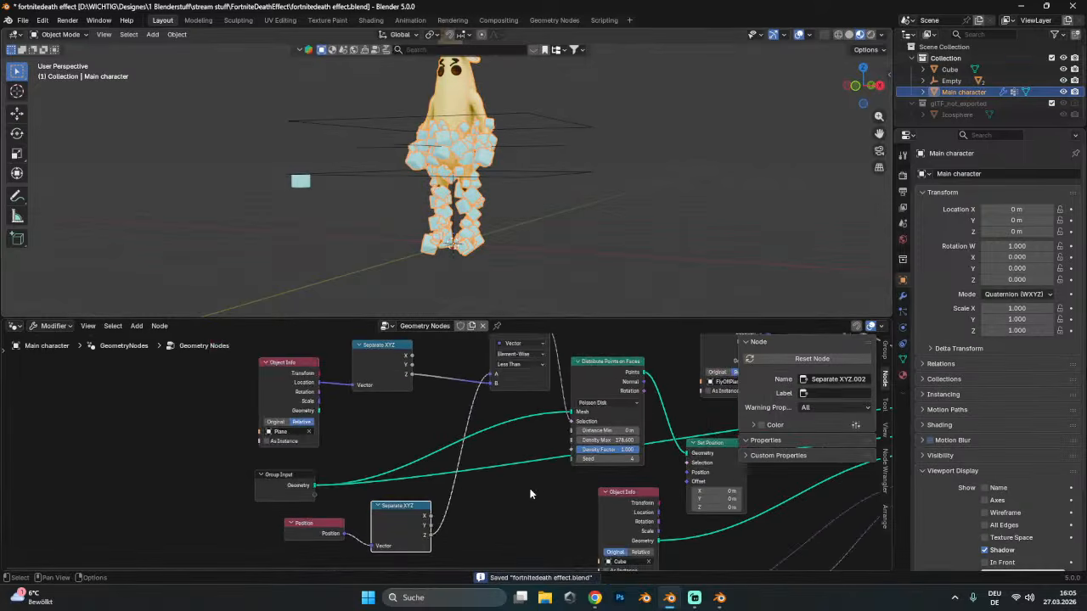
middle_click_drag(745, 475, 629, 463)
scroll(646, 455, "down", 3)
middle_click_drag(713, 420, 562, 459)
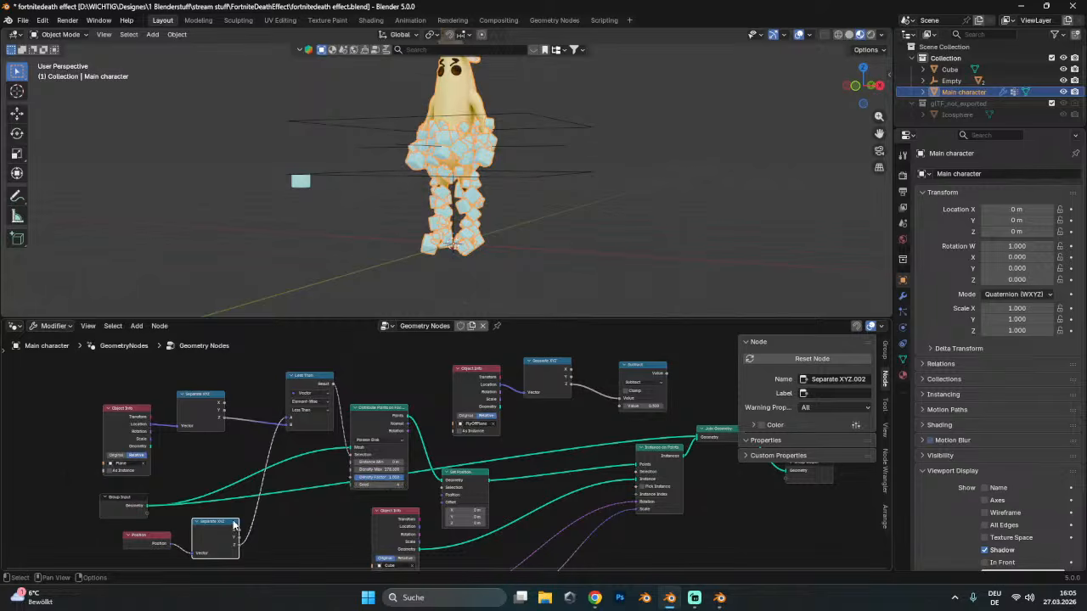
left_click_drag(238, 548, 620, 406)
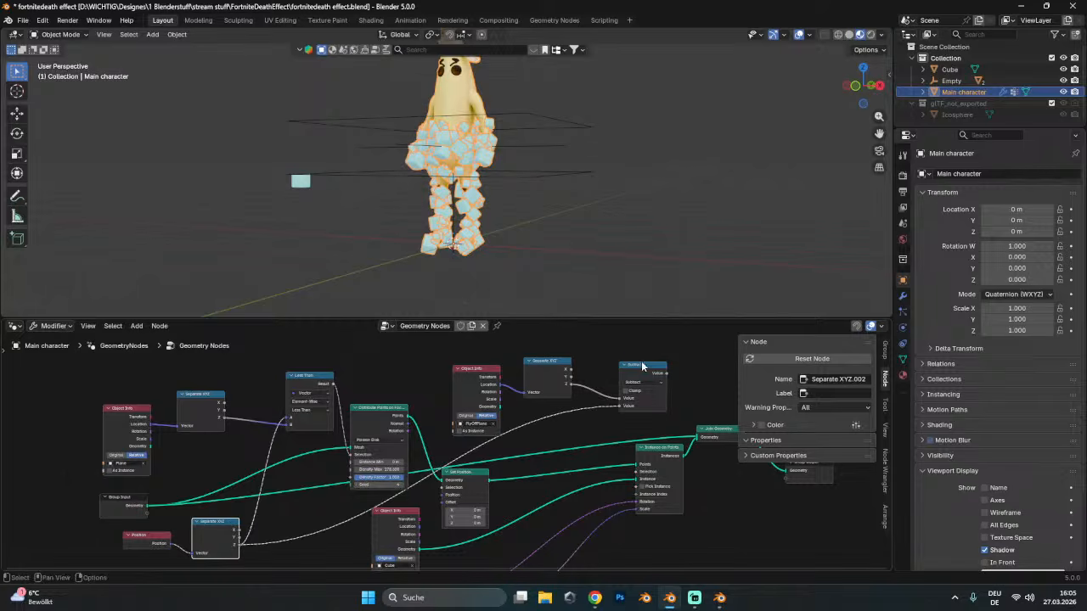
- Arrange the FlyOffPlane Object Info, its Separate XYZ and the Subtract node close together above the rest of the tree
left_click_drag(645, 367, 613, 360)
scroll(635, 387, "up", 1)
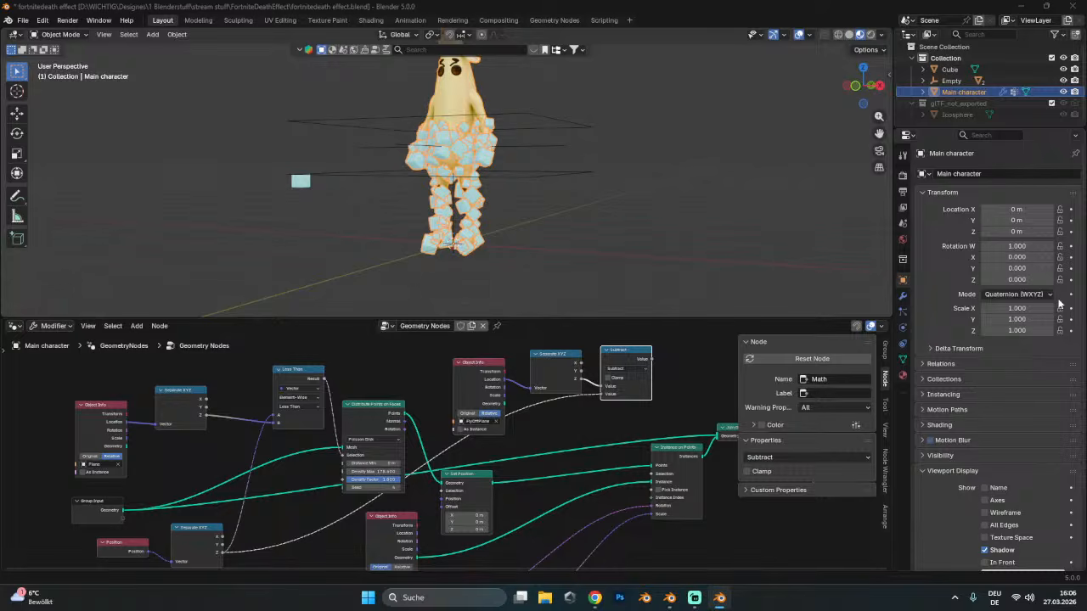
scroll(593, 426, "up", 1)
middle_click_drag(593, 426, 599, 440)
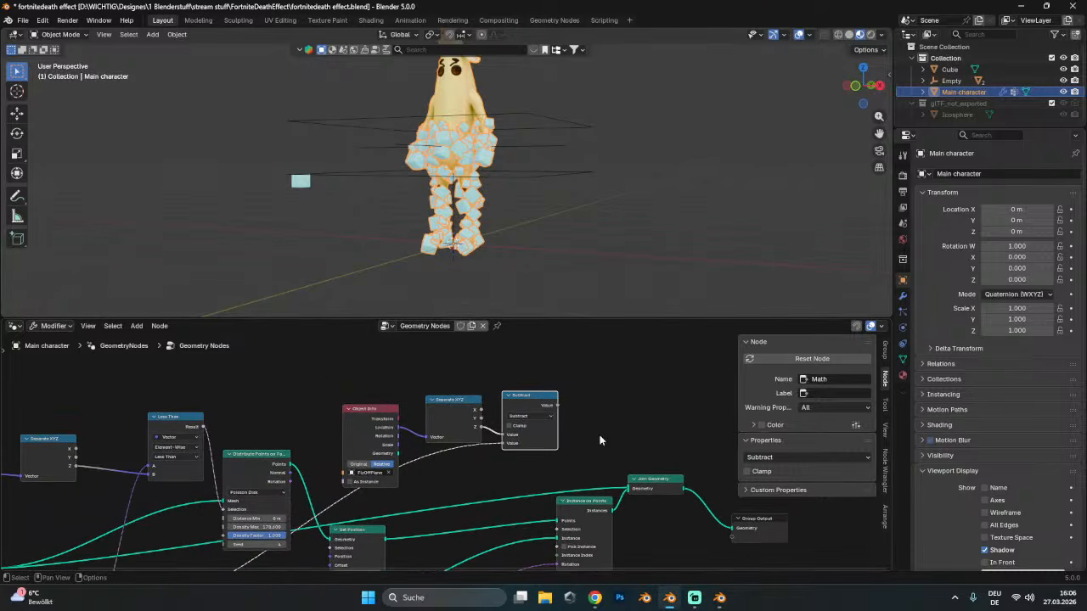
left_click_drag(344, 385, 527, 414)
left_click_drag(525, 397, 503, 379)
left_click(612, 370)
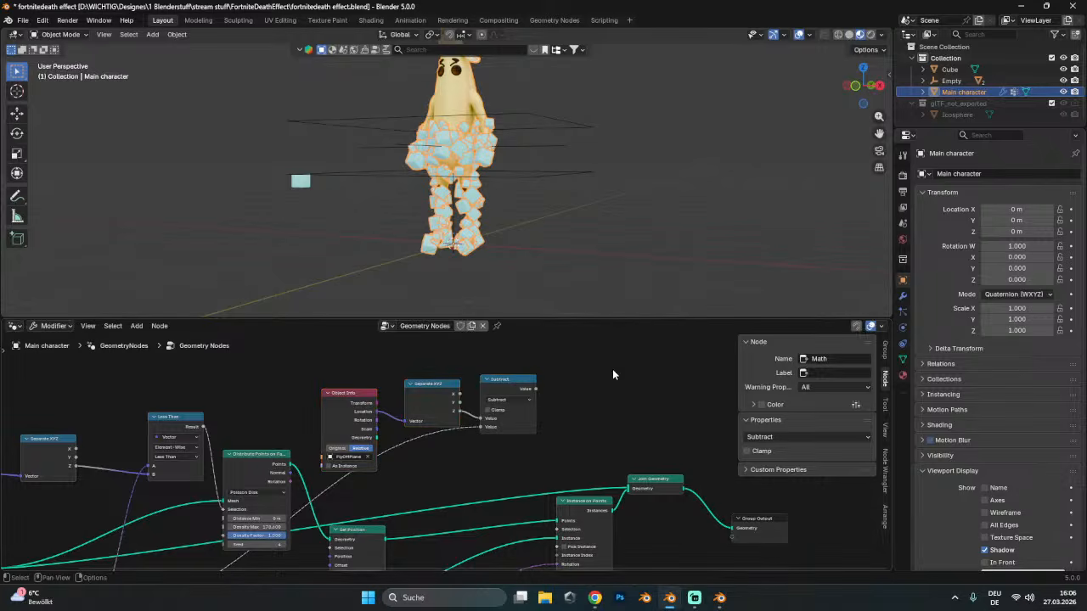
- Add a Map Range node fed by the Subtract result and place it beside Subtract
scroll(625, 398, "up", 1)
middle_click_drag(624, 399, 447, 425)
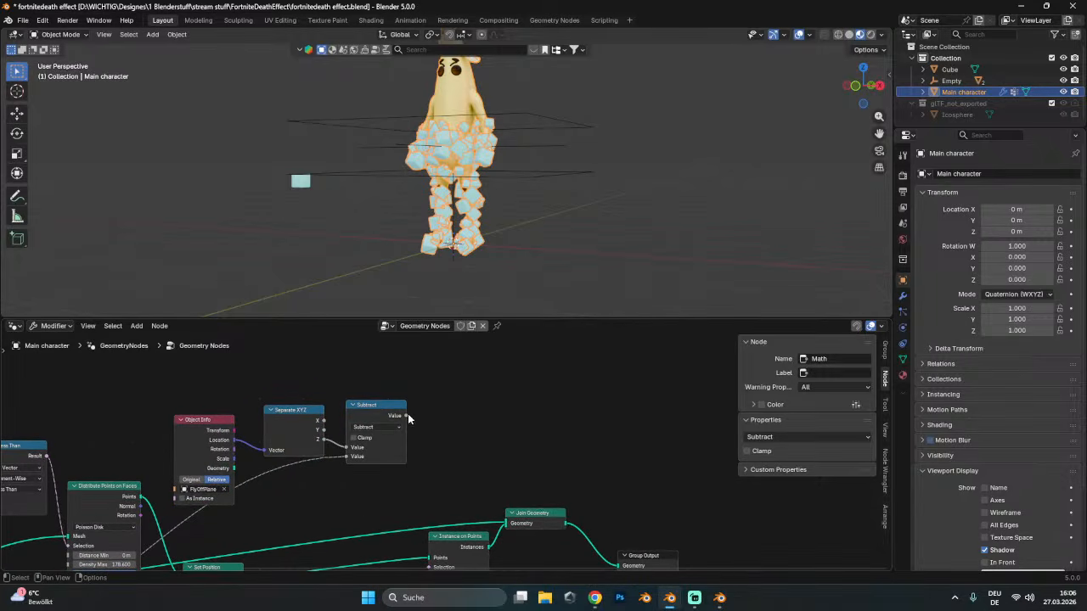
left_click_drag(406, 415, 548, 414)
type("map")
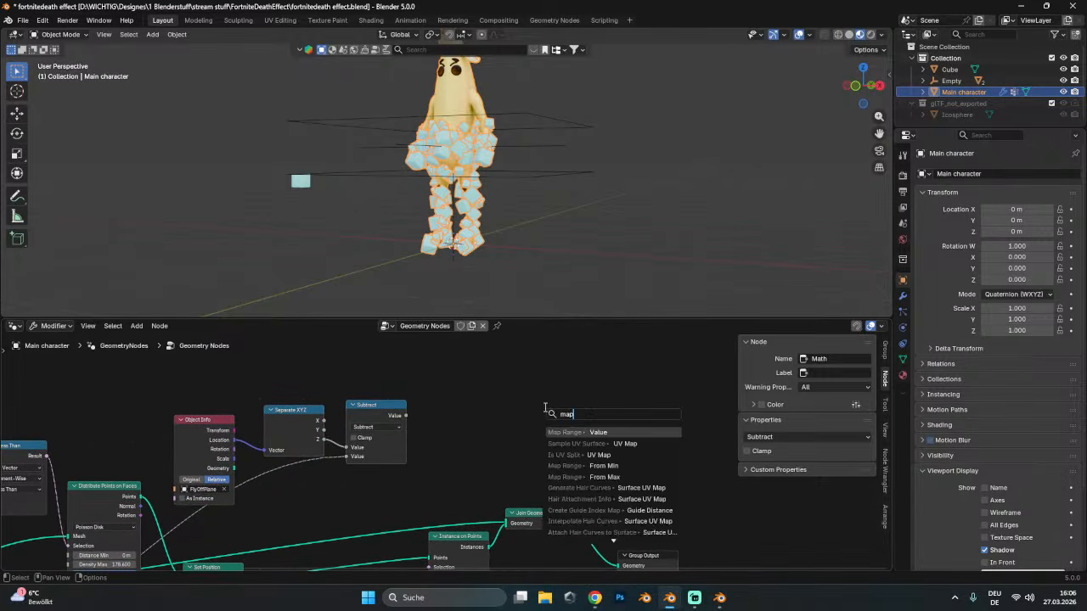
type("range")
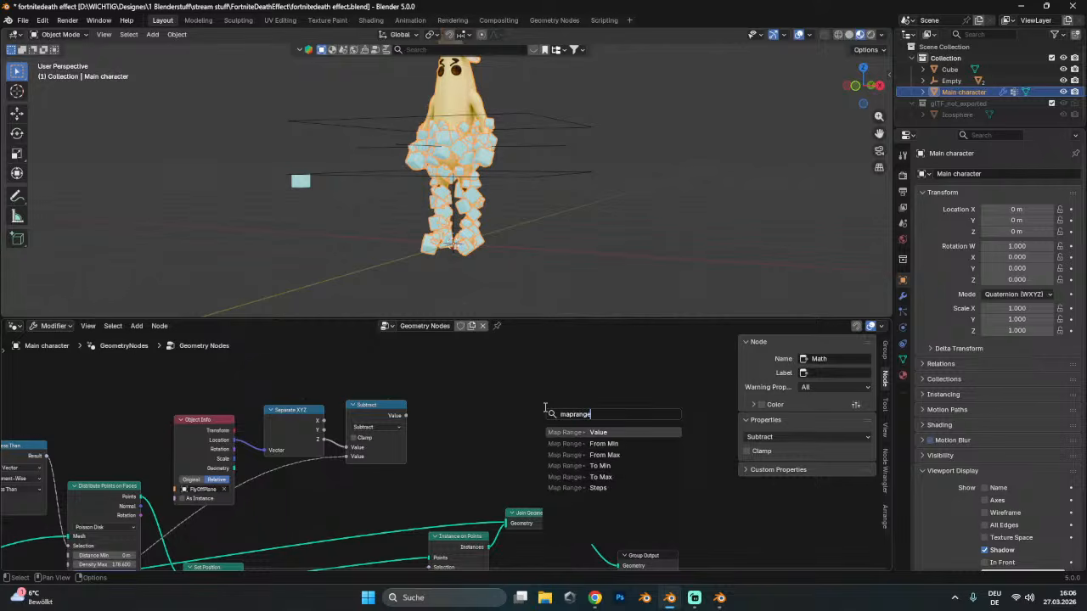
key("BackSpace")
key("BackSpace")
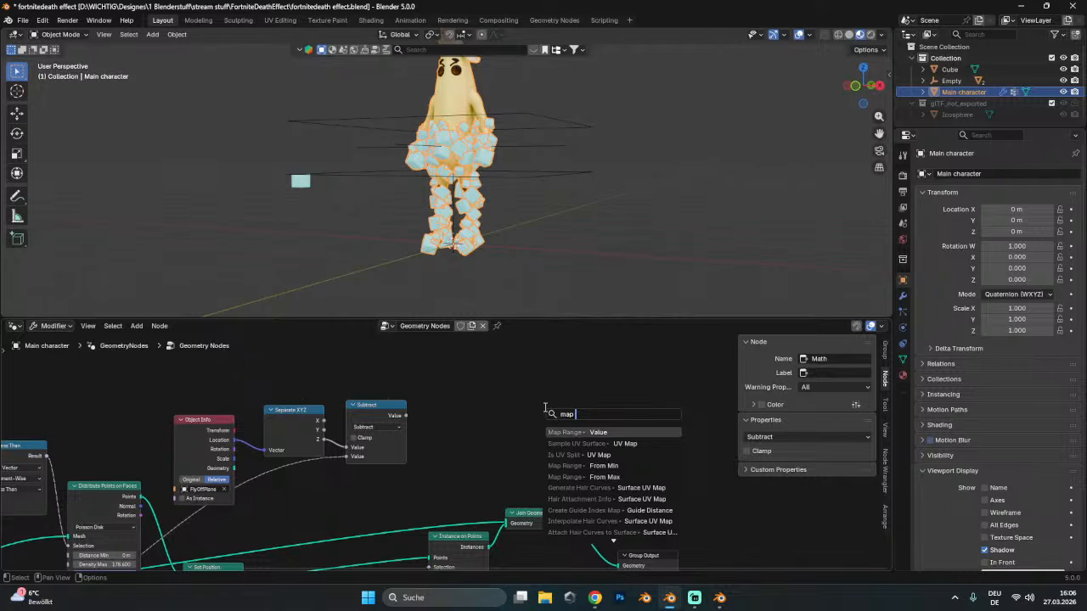
key("Return")
left_click(489, 433)
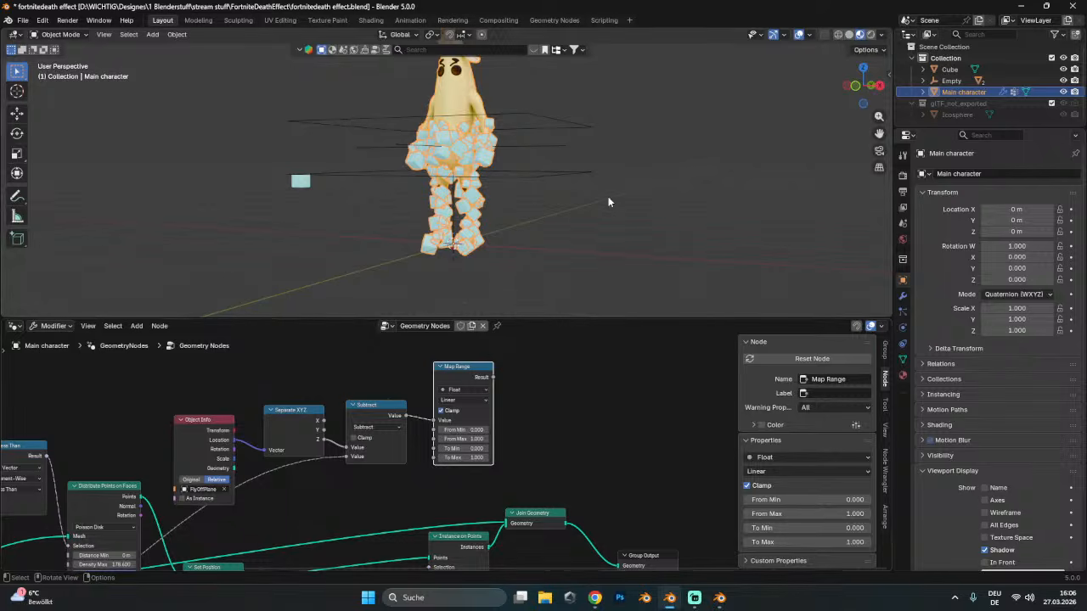
- Check FlyOffPlane in the viewport, reselect the Main character and save the file
left_click(545, 144)
left_click(500, 176)
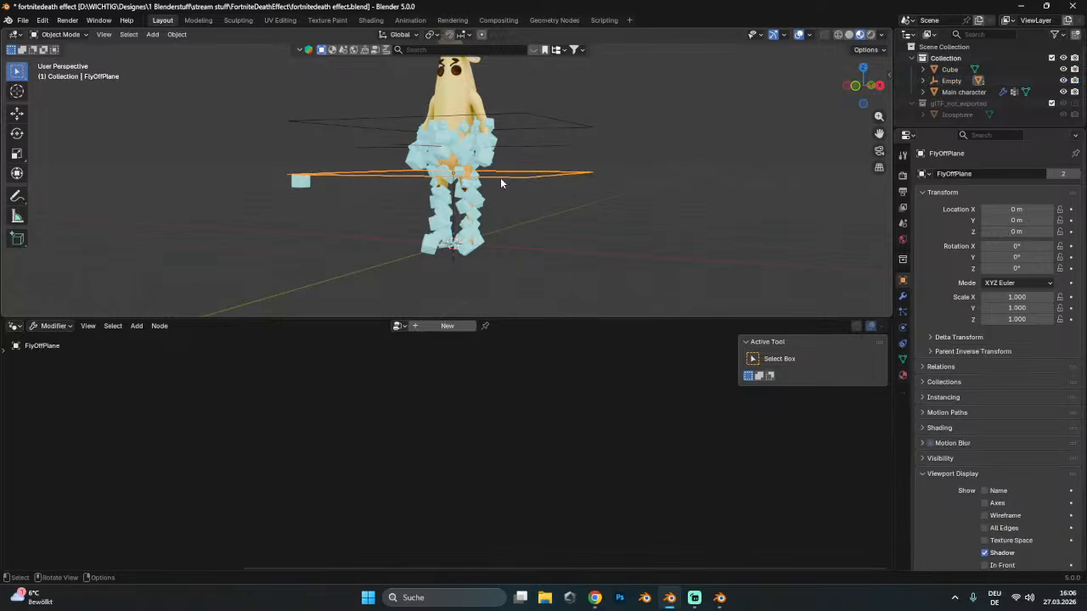
left_click(471, 224)
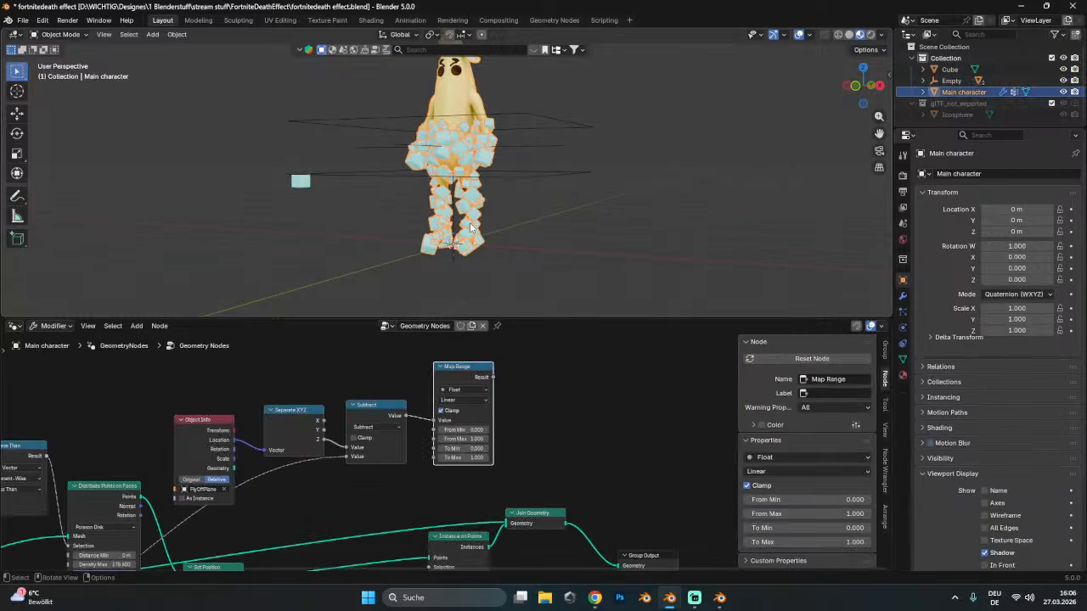
scroll(515, 442, "up", 2)
middle_click_drag(515, 442, 444, 448)
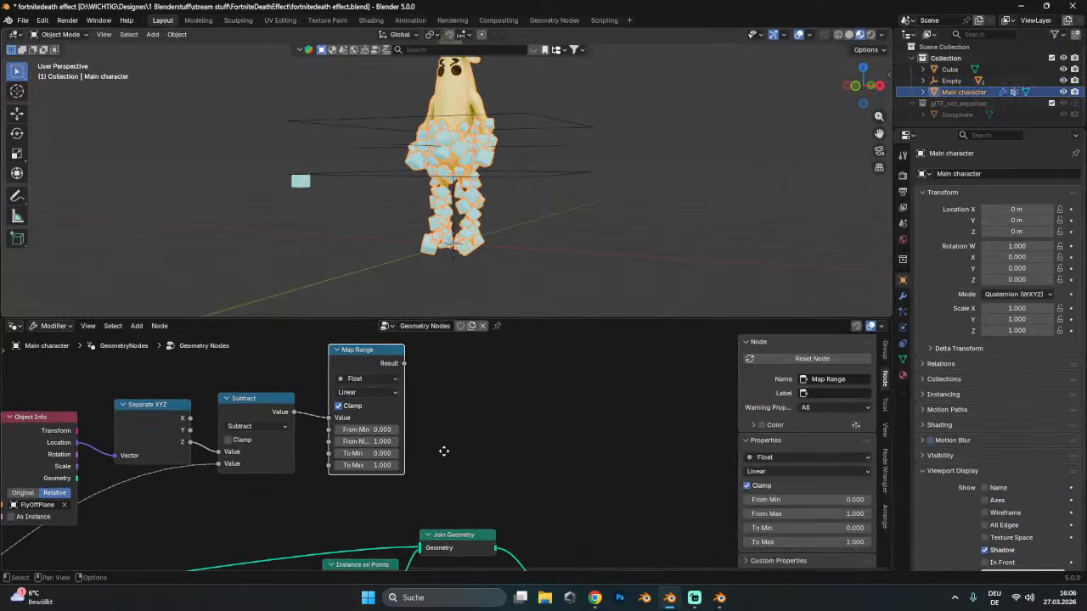
key("ctrl+s")
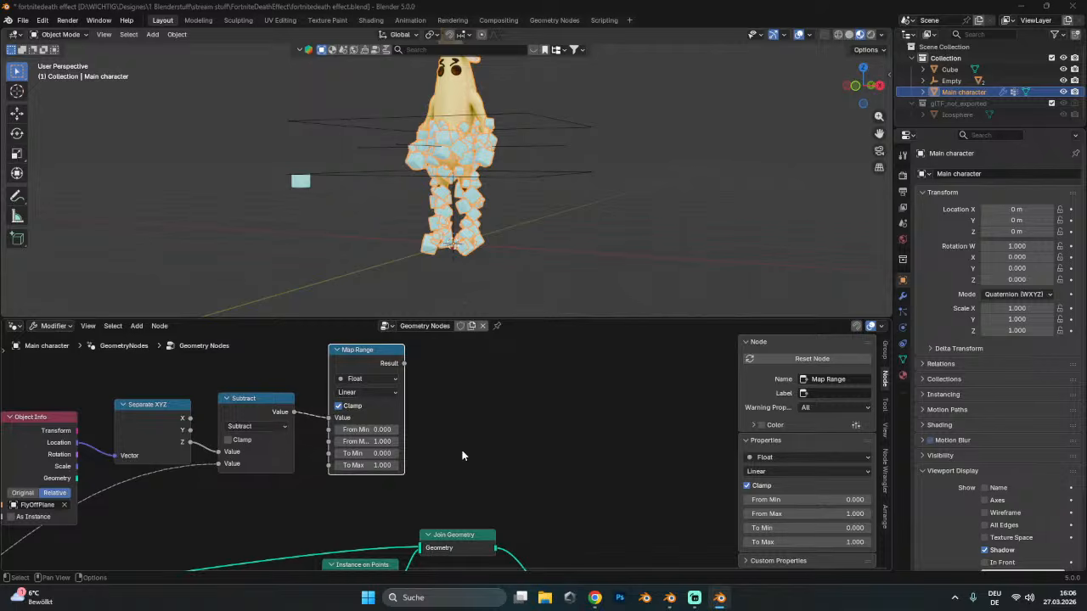
- Move Set Position, Instance on Points, Join Geometry and Group Output farther from Distribute Points on Faces to make room
scroll(469, 455, "down", 2)
middle_click_drag(434, 504, 484, 438)
scroll(472, 488, "down", 1)
middle_click_drag(472, 488, 546, 460)
left_click_drag(279, 488, 413, 451)
left_click_drag(330, 481, 693, 487)
left_click_drag(587, 431, 618, 430)
left_click_drag(312, 480, 670, 432)
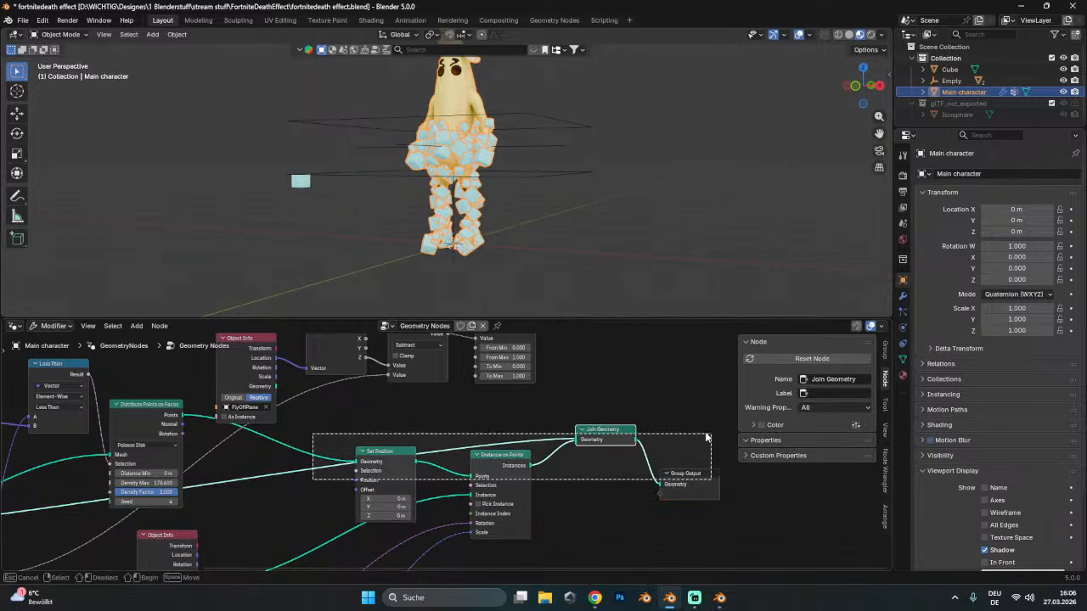
left_click_drag(604, 435, 758, 431)
middle_click_drag(638, 401, 525, 391)
scroll(526, 391, "up", 1)
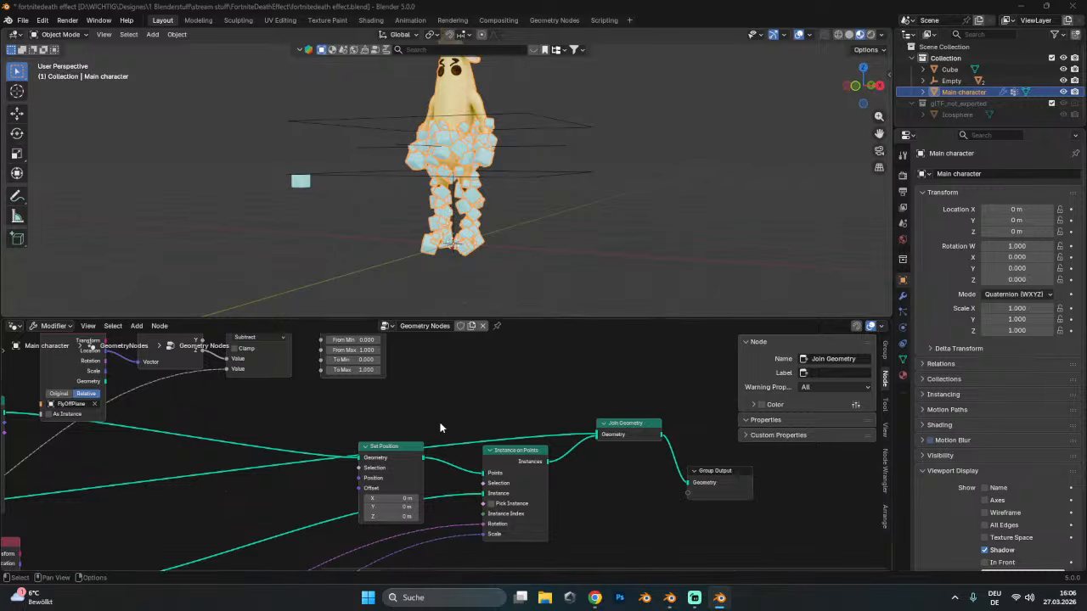
- Connect the Map Range result to Set Position's Offset and reposition the Set Position node
middle_click_drag(439, 430, 594, 432)
scroll(583, 434, "down", 1)
scroll(583, 434, "down", 1)
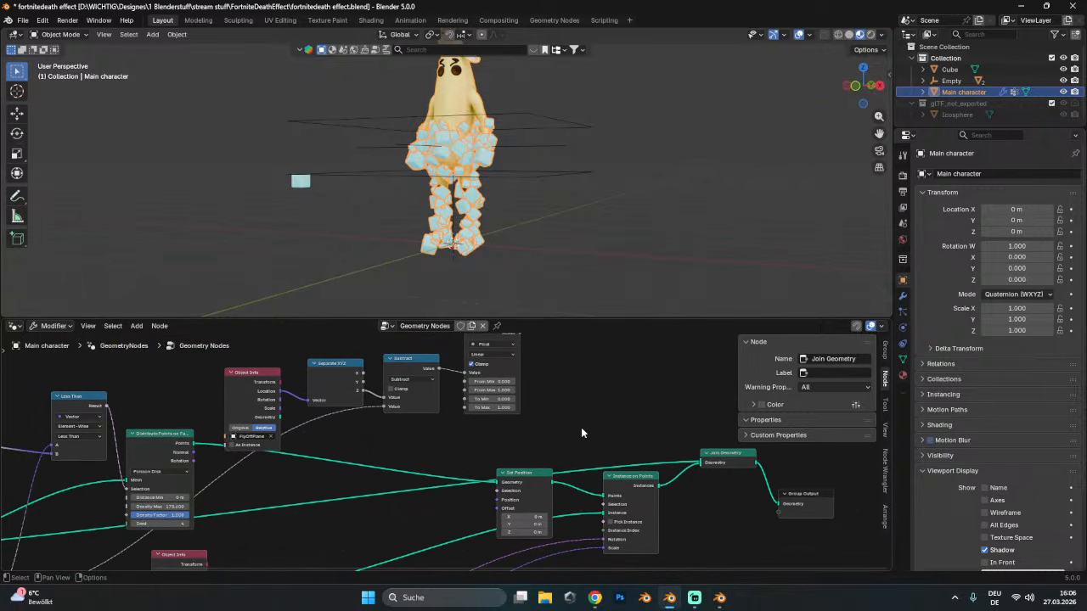
left_click_drag(521, 332, 496, 508)
left_click_drag(532, 472, 580, 452)
scroll(576, 416, "up", 1)
middle_click_drag(577, 416, 570, 450)
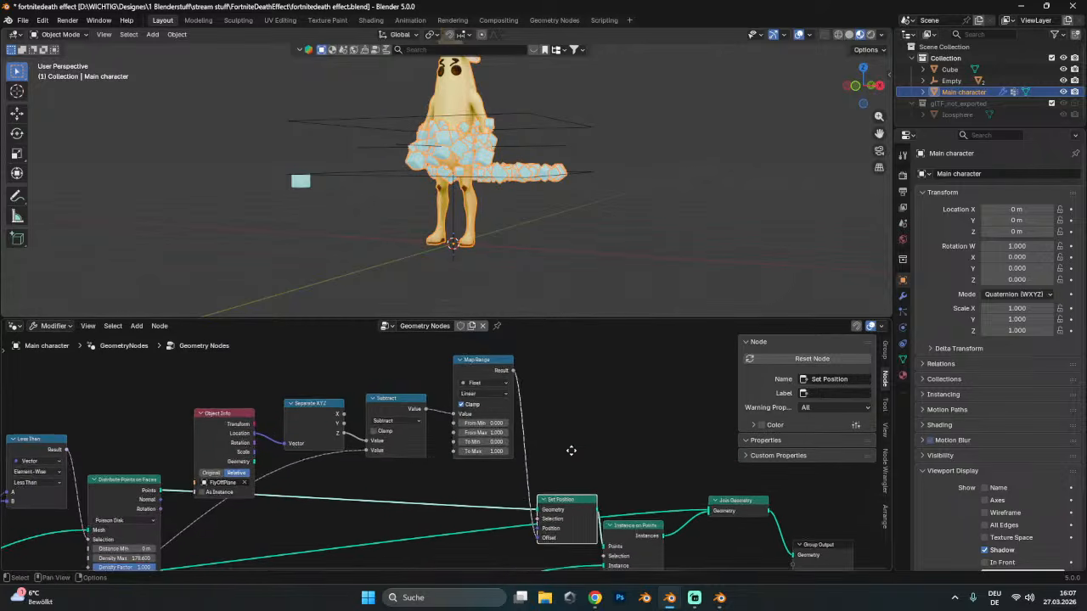
- Try raising the empty with its planes along Z to about 3.6 m, above the character, and undo the move
left_click(519, 150)
middle_click_drag(570, 167, 543, 188)
key("g")
key("z")
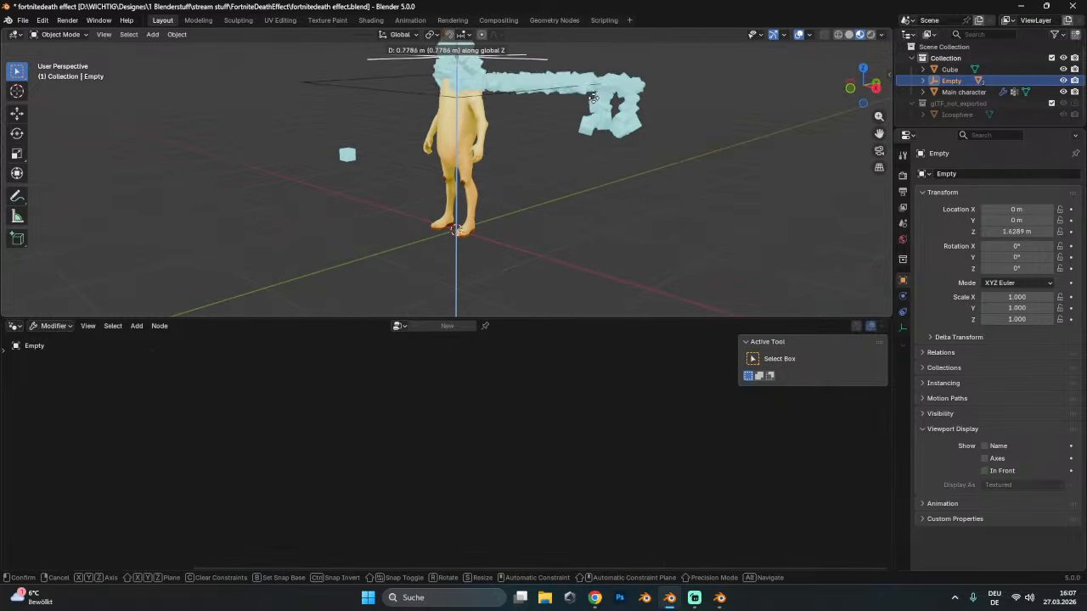
middle_click_drag(625, 177, 544, 195)
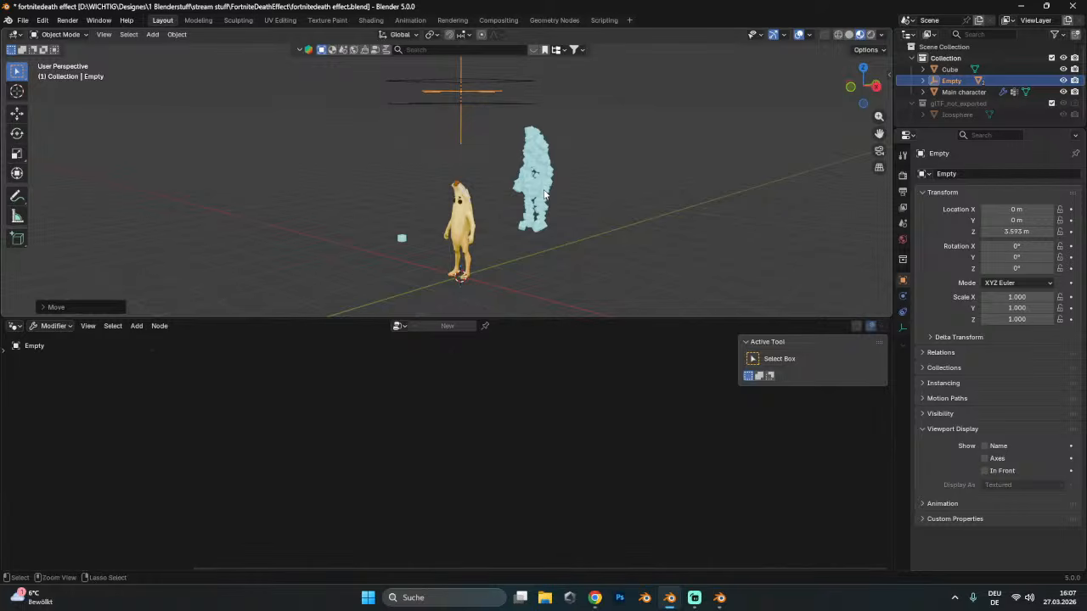
key("ctrl+z")
key("ctrl+z")
- Lower the empty along Z to the character's feet, at a height of about 0.17 m
scroll(478, 242, "down", 1)
scroll(512, 277, "up", 4)
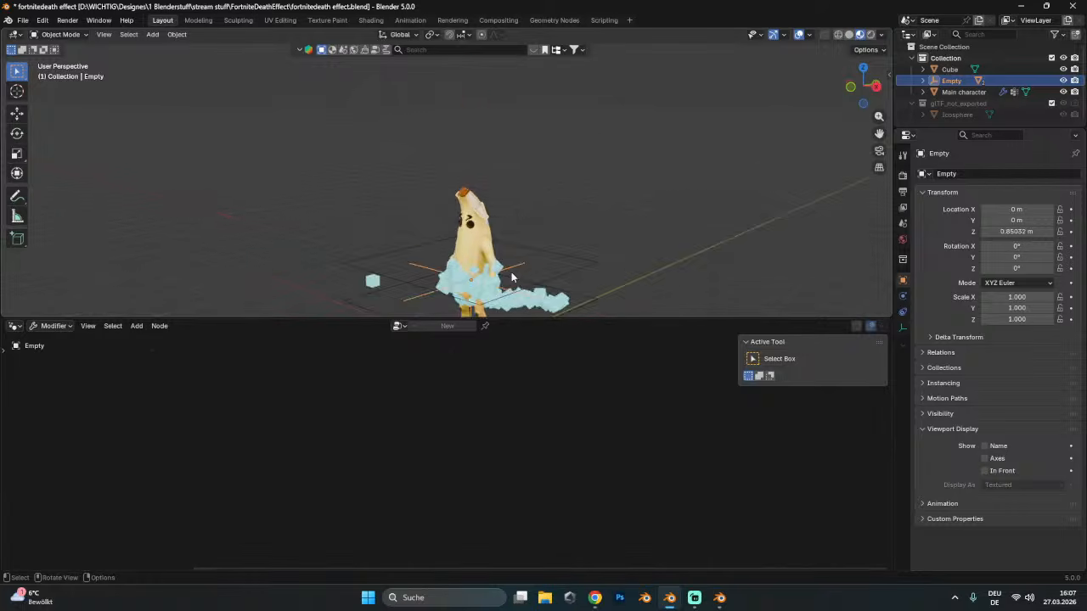
scroll(512, 278, "down", 4)
key("g")
key("z")
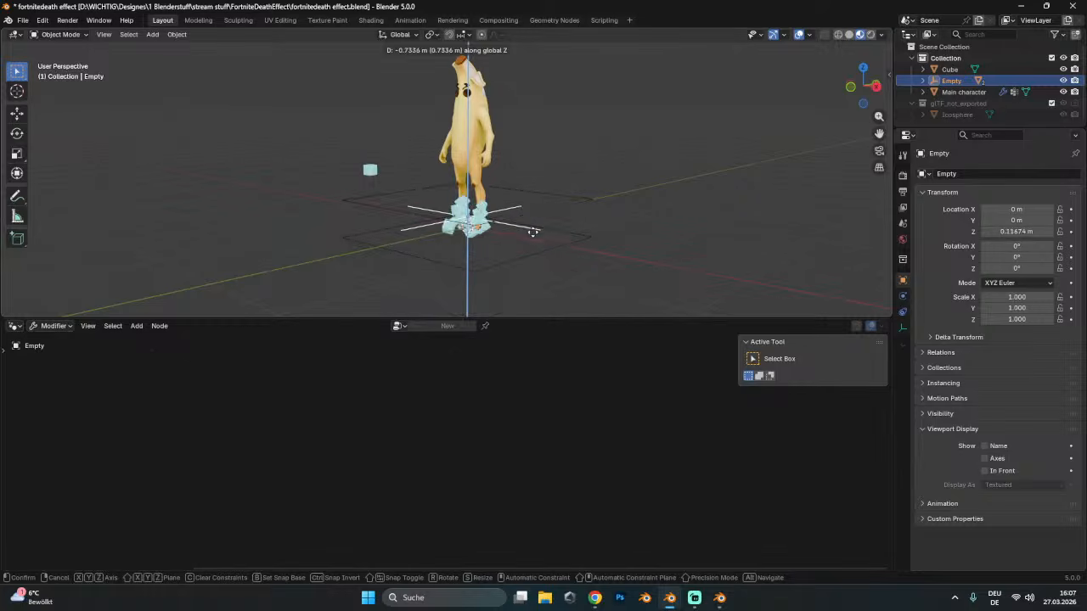
left_click(530, 229)
scroll(521, 244, "up", 3)
middle_click_drag(482, 254, 522, 246)
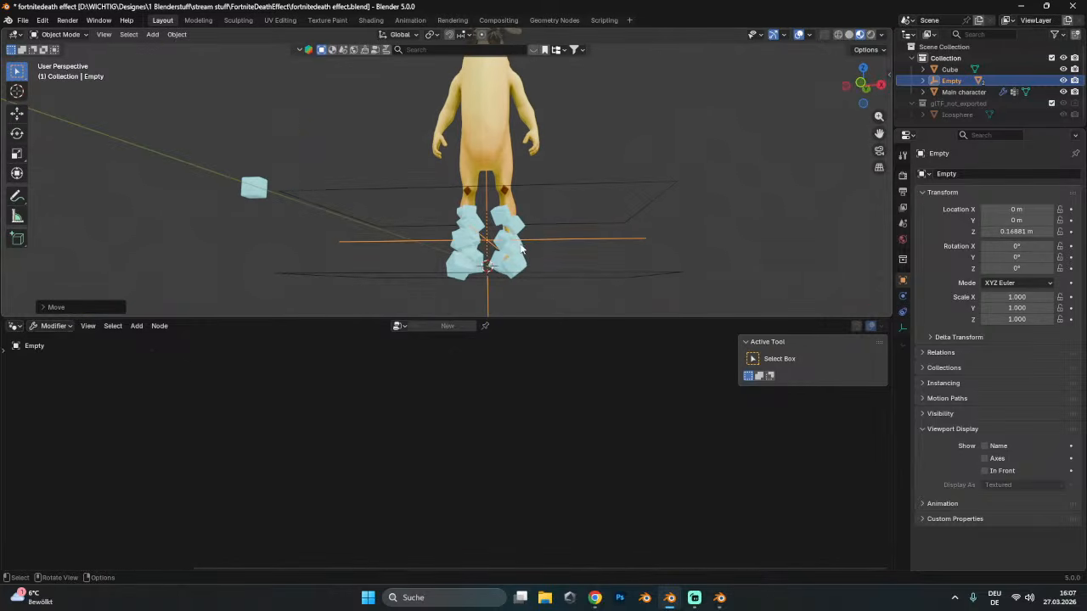
- Move the empty up and down along Z to test the cube offset, leaving it at about 0.73 m
key("g")
key("z")
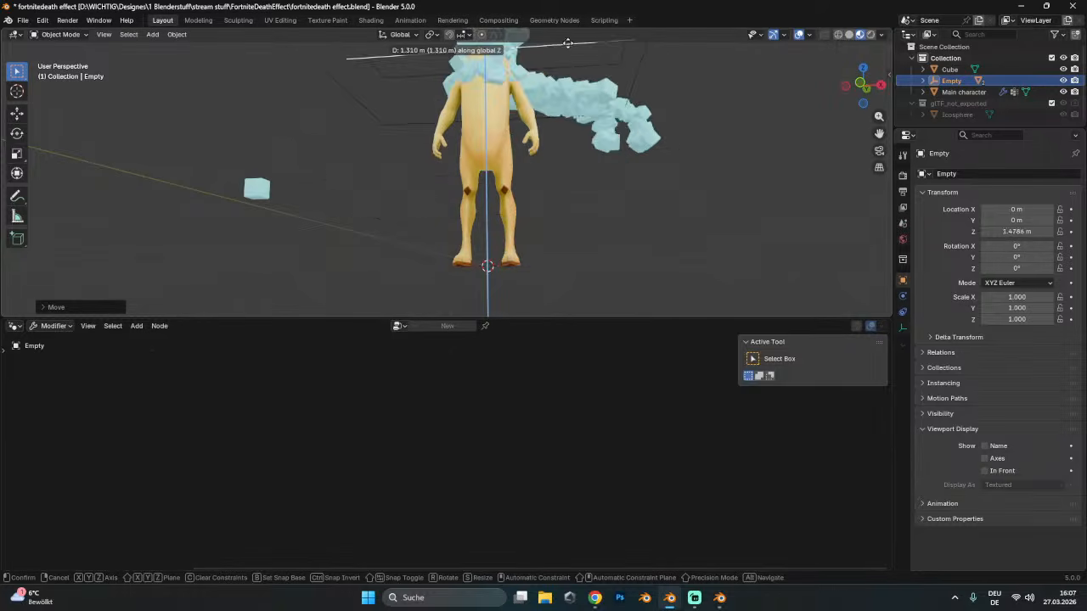
left_click(568, 151)
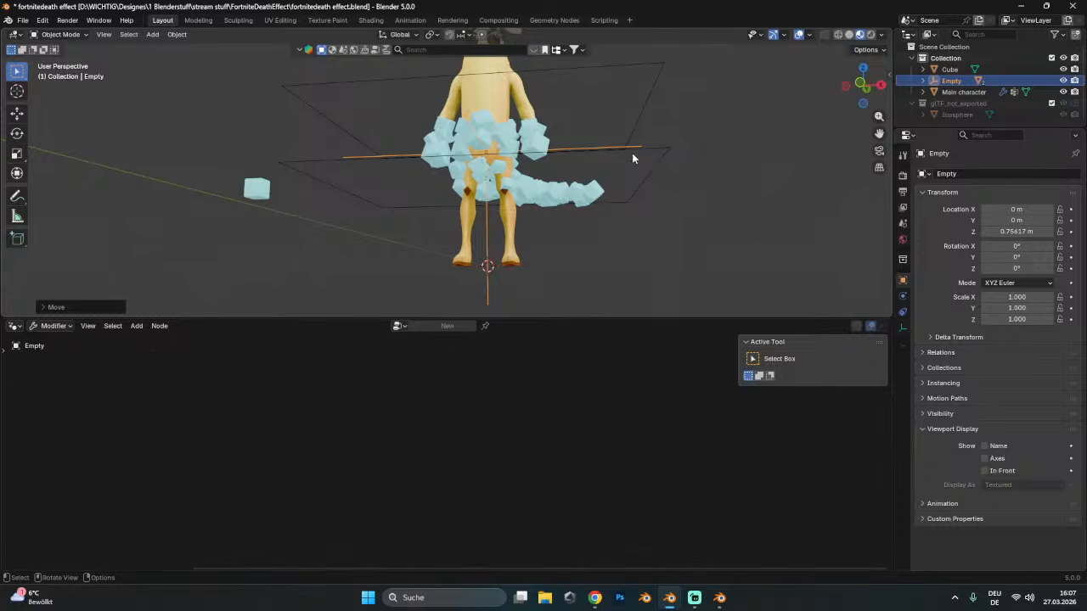
middle_click_drag(631, 159, 551, 203)
key("g")
key("z")
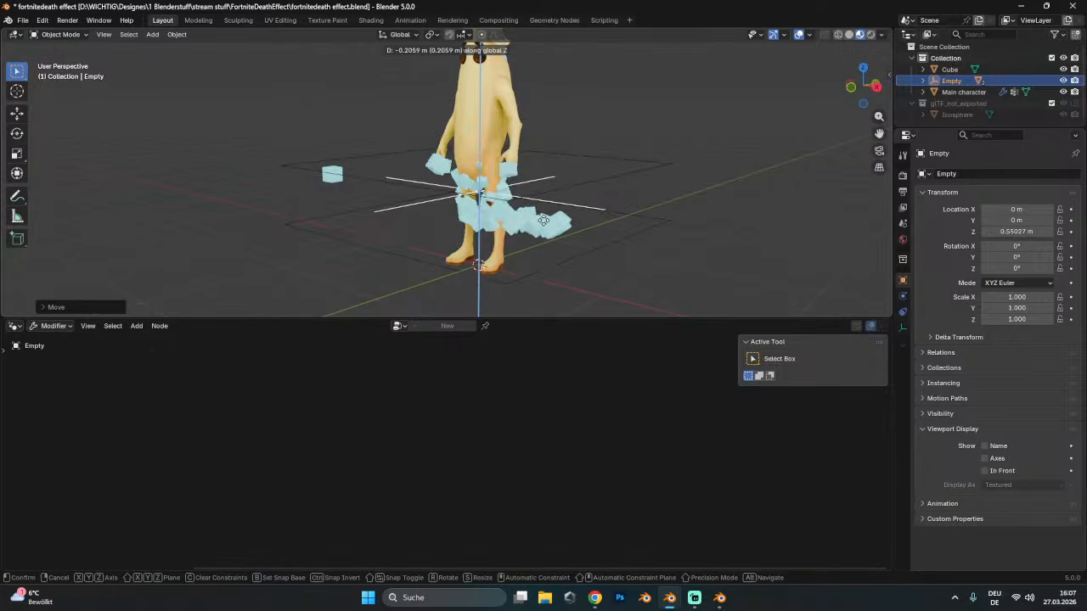
left_click(594, 201)
- Try inserting a Separate XYZ node between Map Range and Set Position's Offset in the Main character's tree
left_click(586, 216)
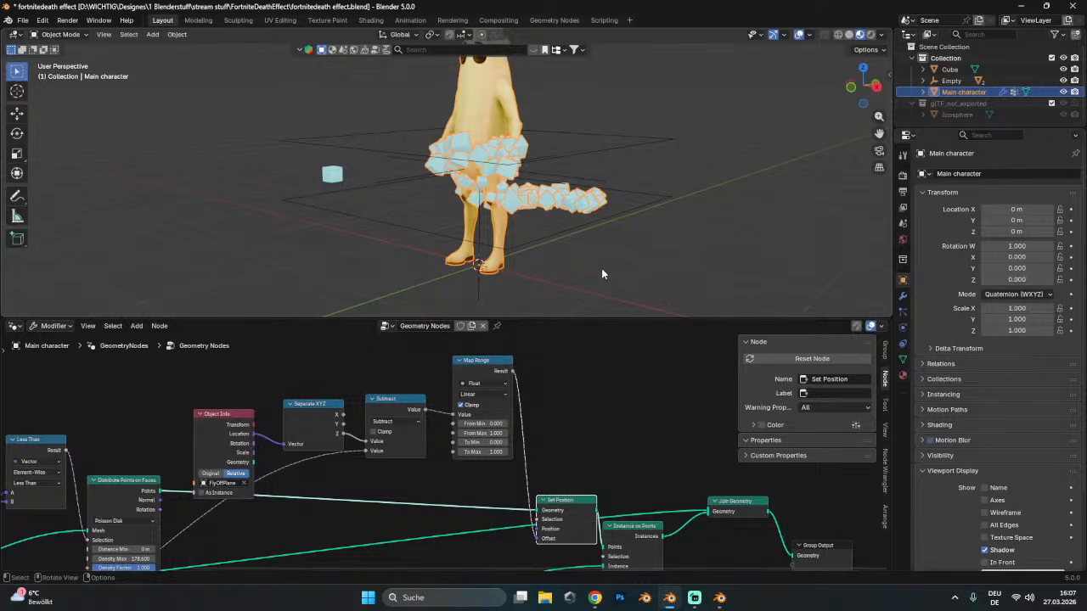
key("shift+a")
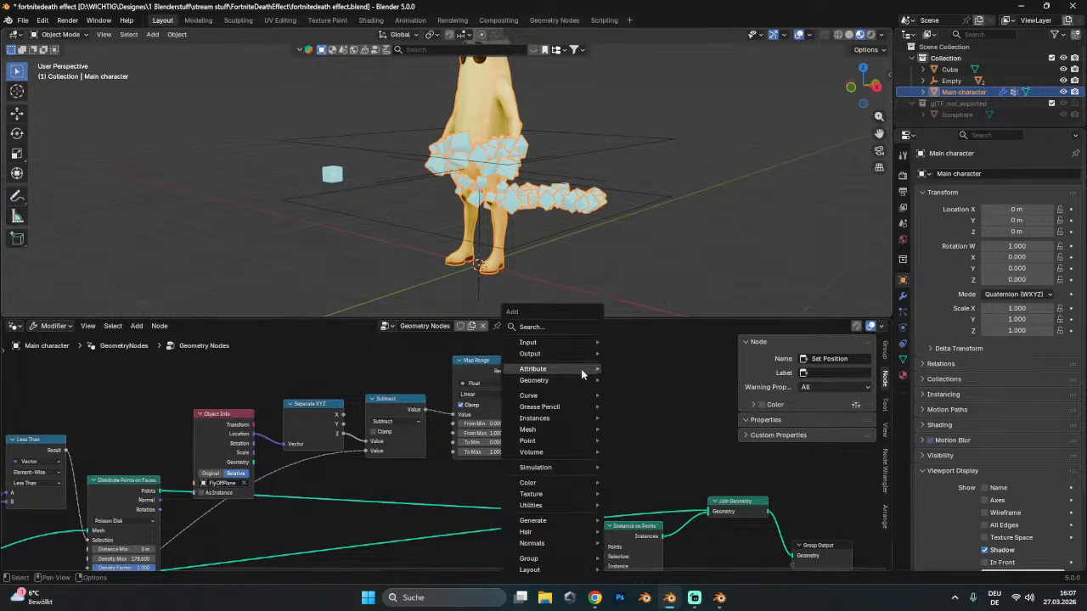
type("se")
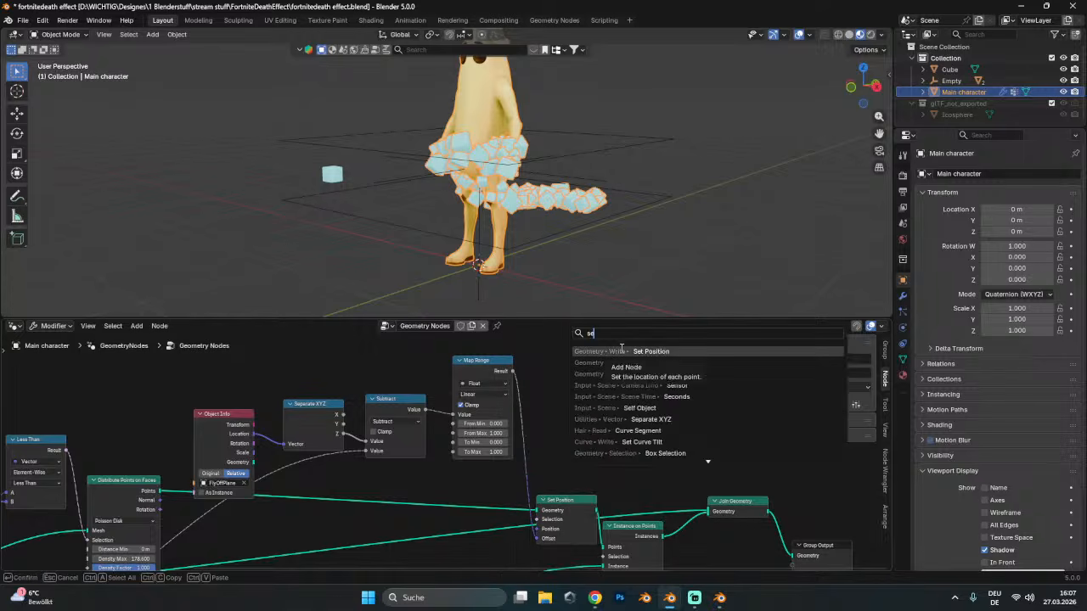
type("pe")
key("BackSpace")
key("BackSpace")
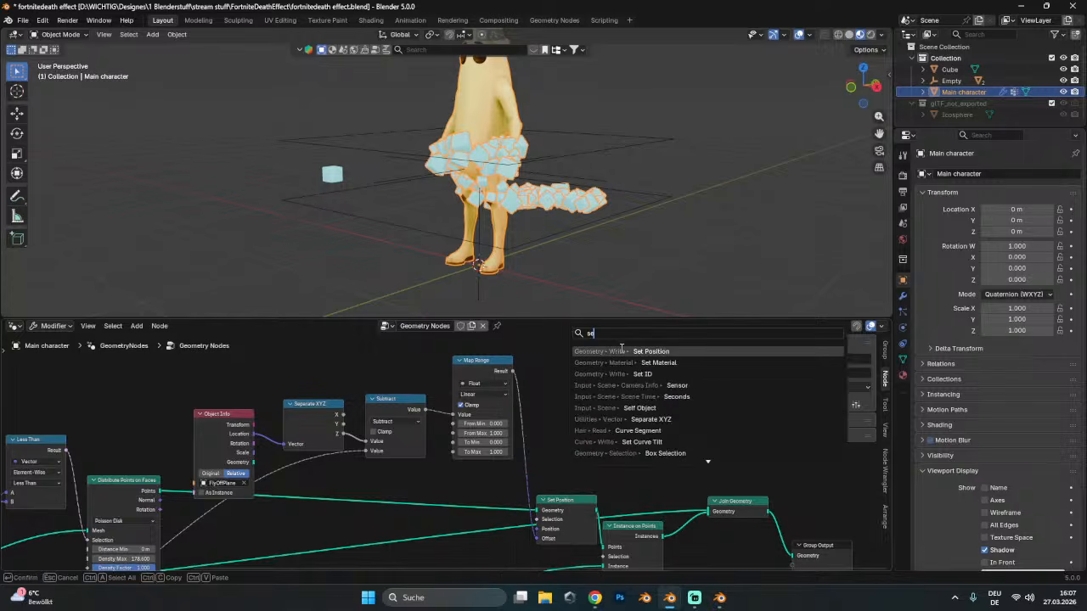
type("p")
left_click(620, 349)
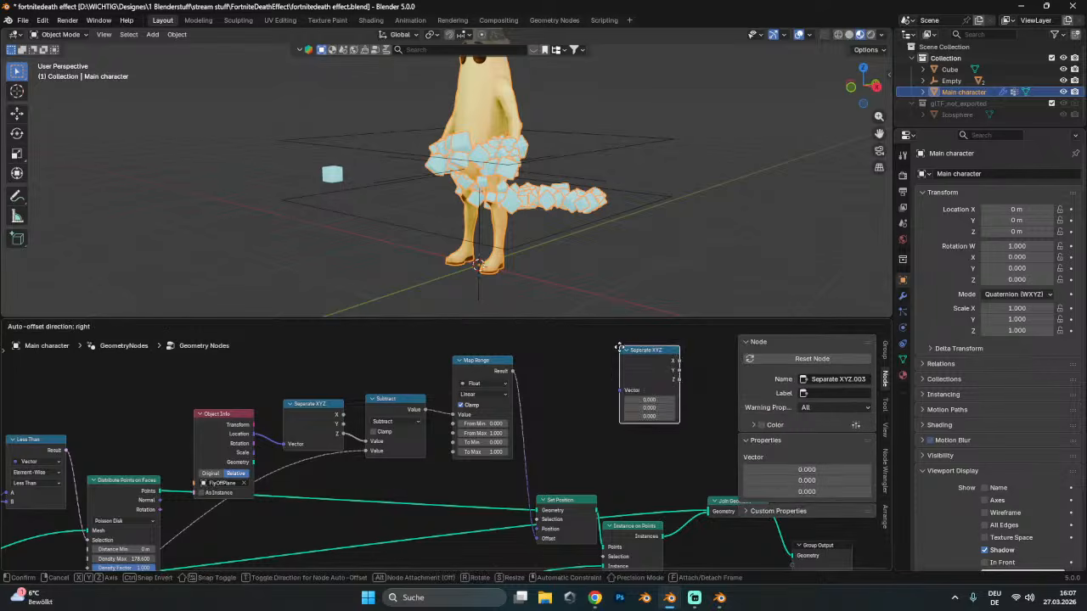
left_click(598, 435)
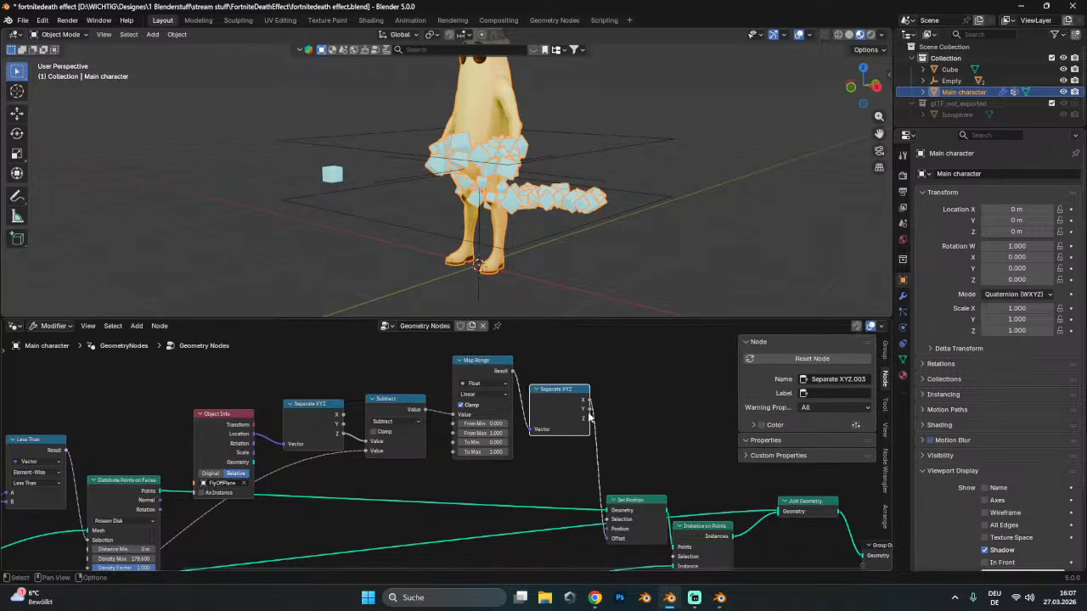
left_click_drag(571, 394, 573, 419)
left_click(487, 368)
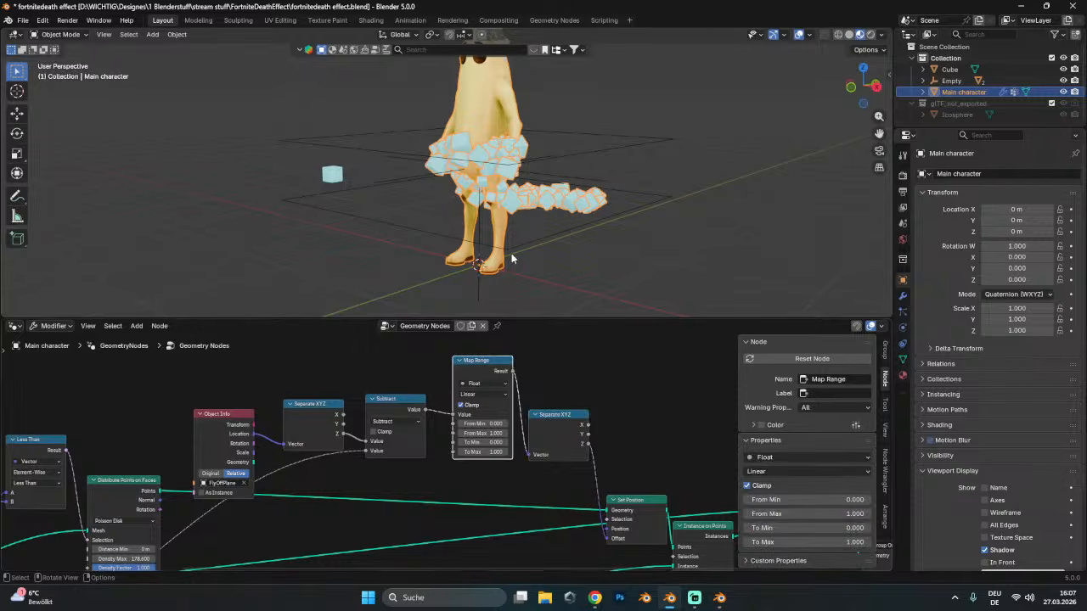
- Shift the empty slightly along Z to test how the offset cubes respond
left_click(524, 179)
key("g")
key("z")
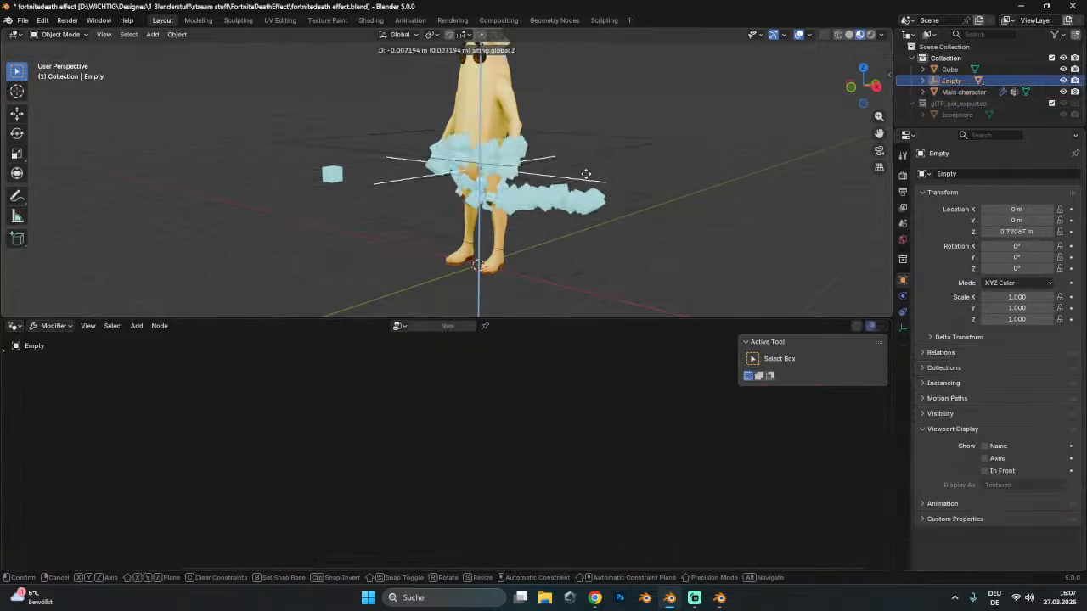
left_click(582, 177)
- Delete the Separate XYZ node placed between Map Range and Set Position in the Main character's tree
left_click(562, 202)
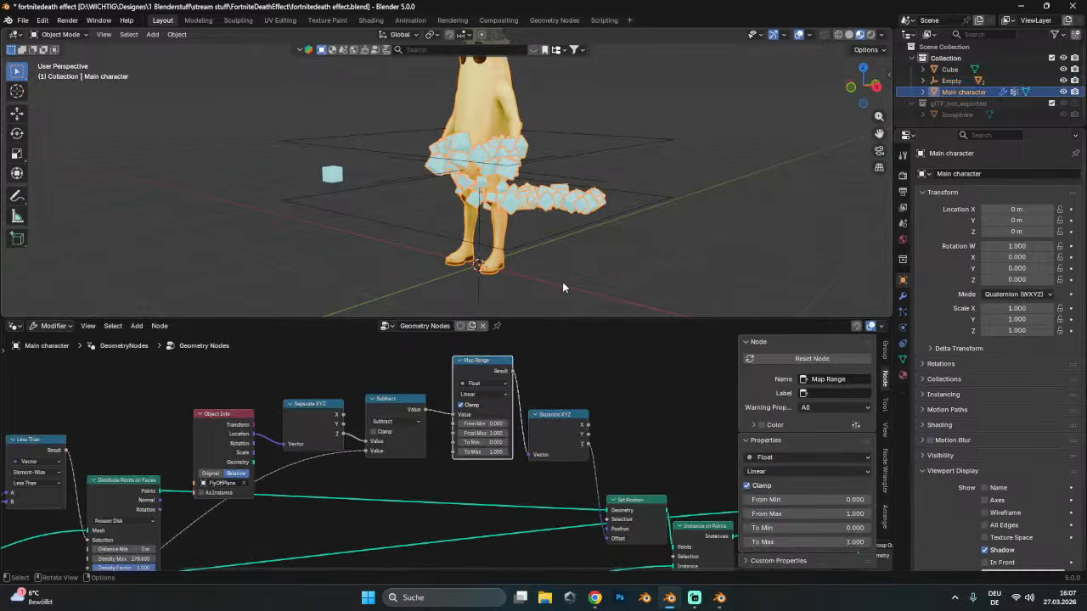
left_click(575, 419)
key("x")
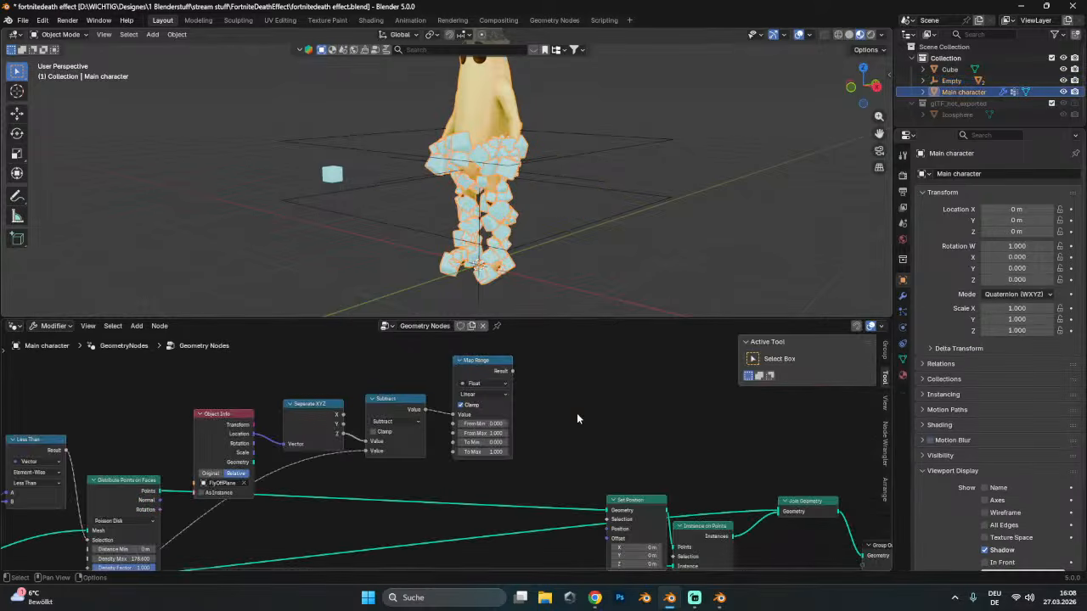
- Add a Combine XYZ node, feeding Map Range's Result into its Z and its Vector into Set Position's Offset
middle_click_drag(576, 419, 551, 385)
key("shift+a")
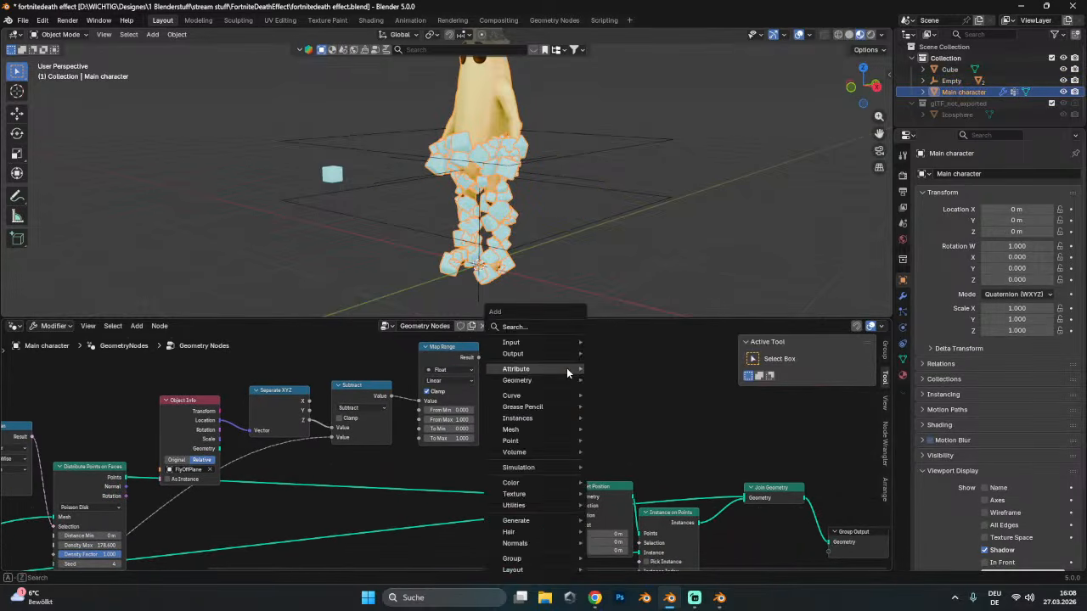
left_click(555, 328)
type("comb")
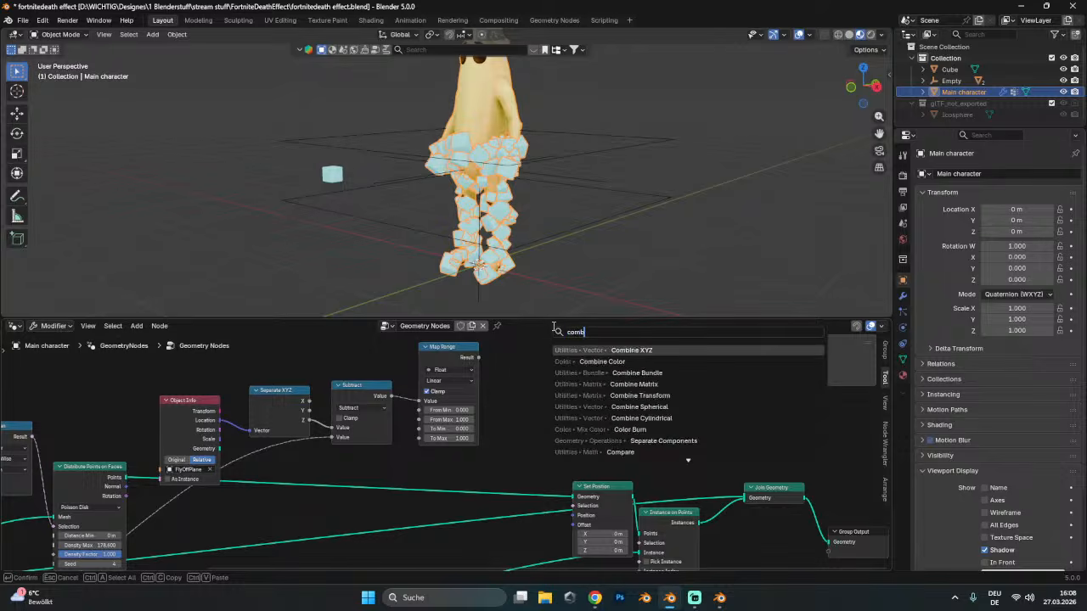
key("Return")
left_click(504, 366)
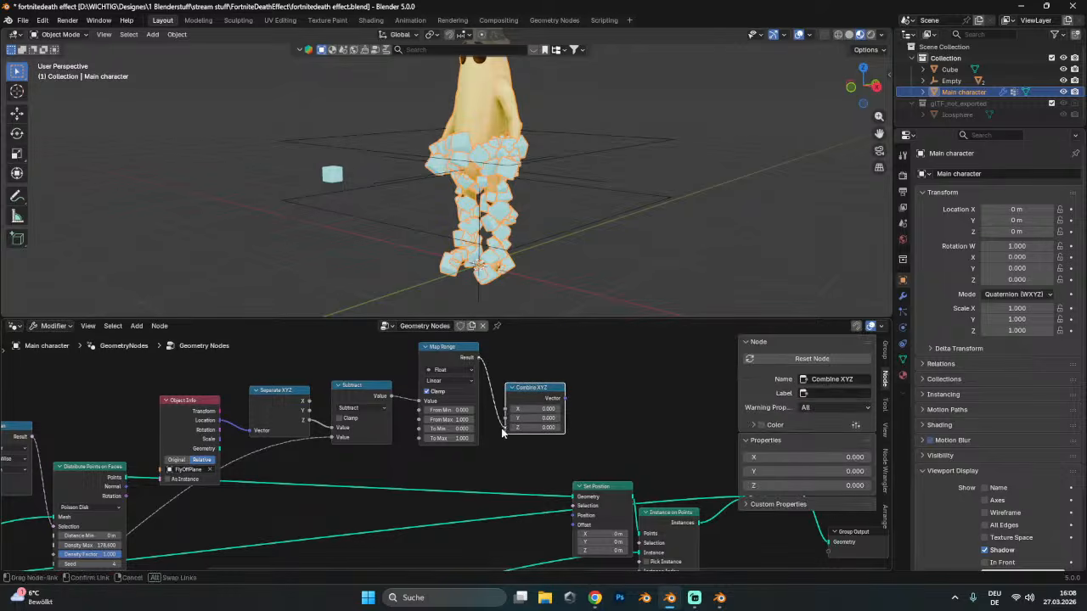
left_click_drag(501, 433, 505, 428)
left_click_drag(592, 527, 572, 524)
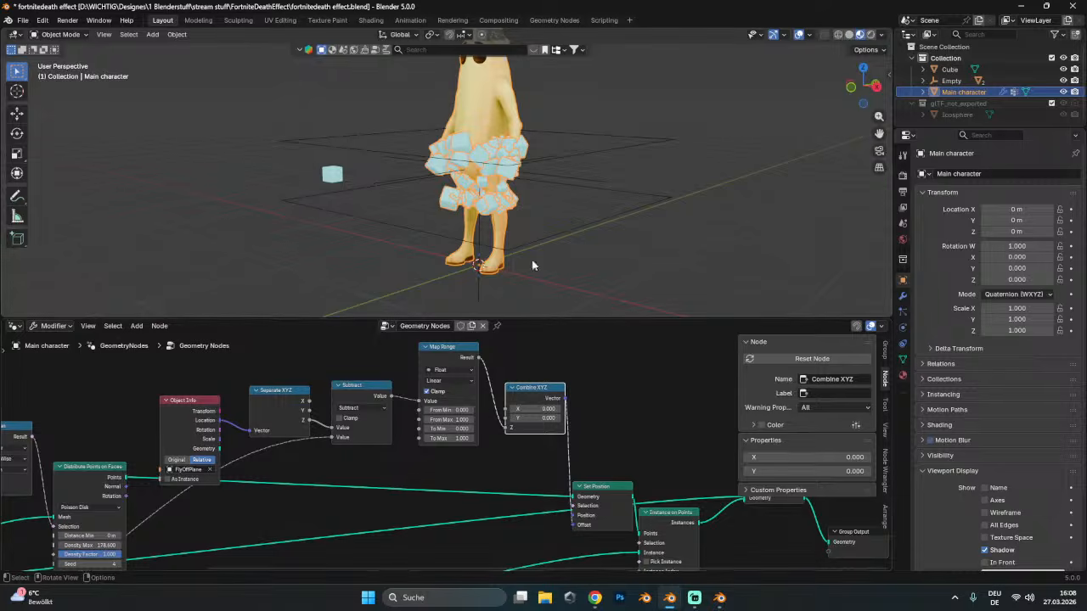
- Raise the empty along Z above the character's head to test the vertical-only cube offset
left_click(583, 175)
key("g")
key("z")
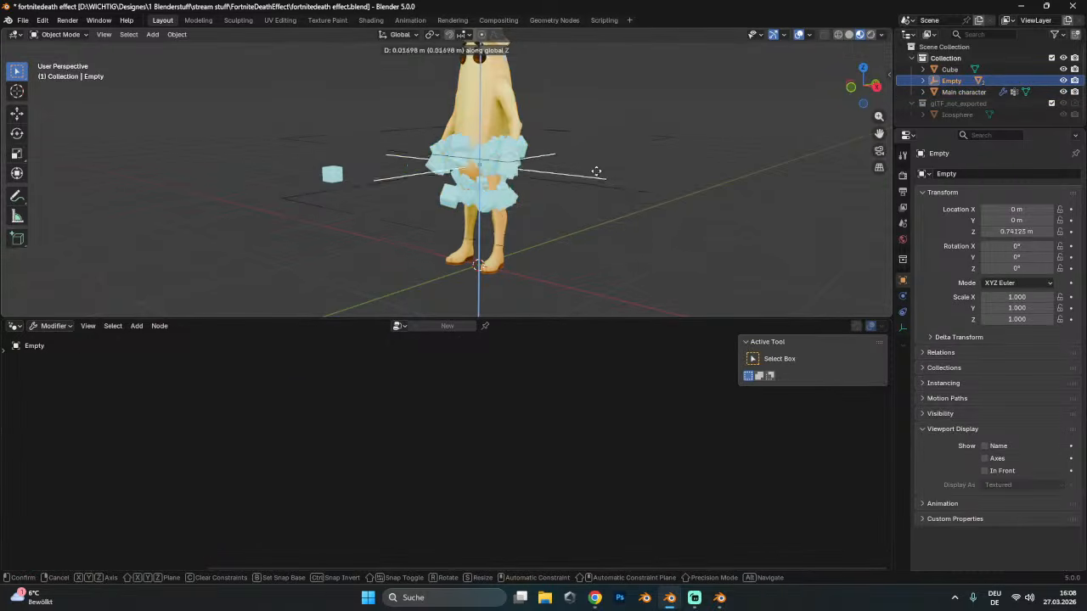
left_click(633, 289)
middle_click_drag(632, 289, 545, 208)
key("g")
key("z")
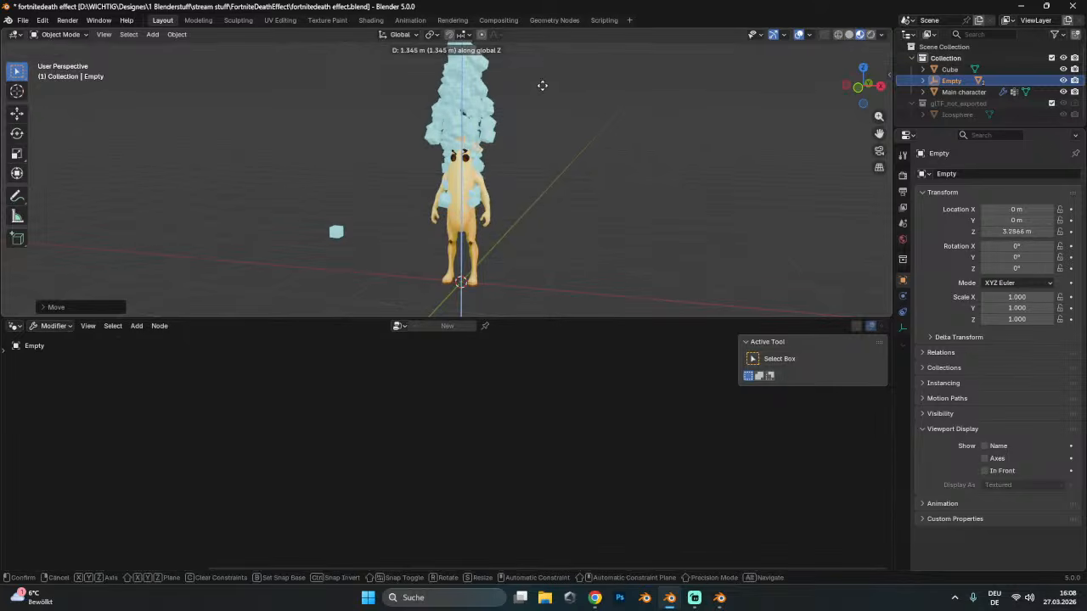
left_click(469, 160)
left_click(467, 146)
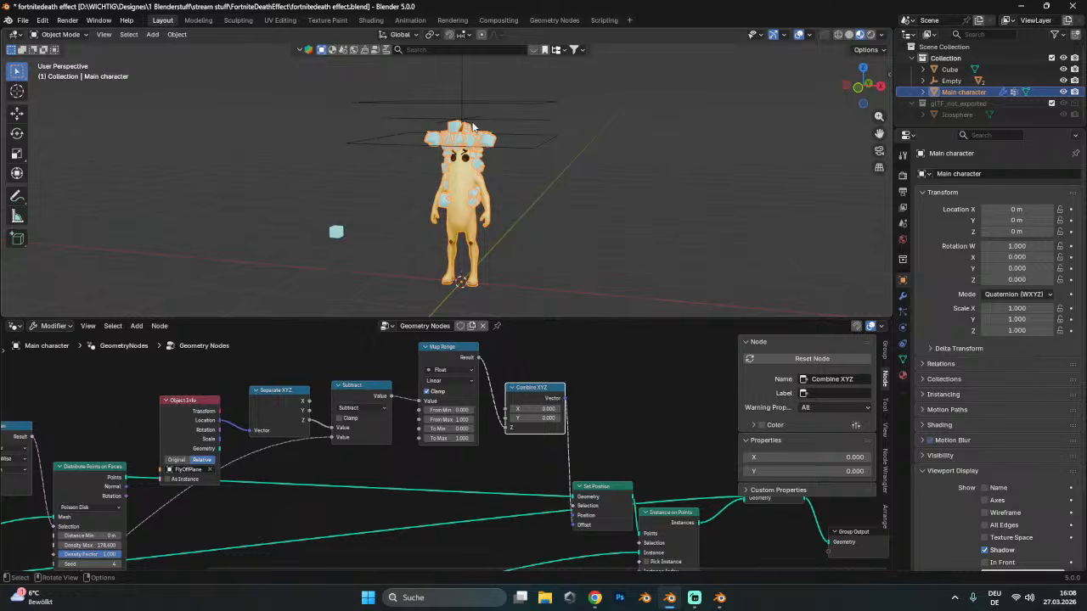
- Lower the empty along Z to about 0.95 m, around the character's waist
left_click(473, 127)
key("g")
key("z")
left_click(475, 199)
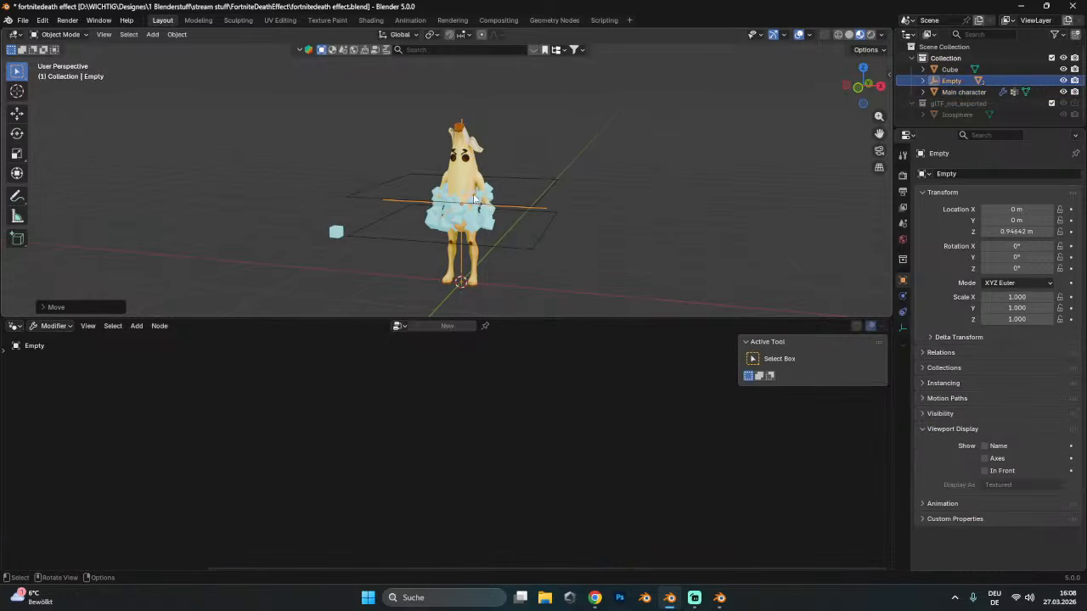
- Set To Max of the Map Range node to 6.8 in the Main character's tree
left_click(474, 202)
scroll(475, 255, "up", 5)
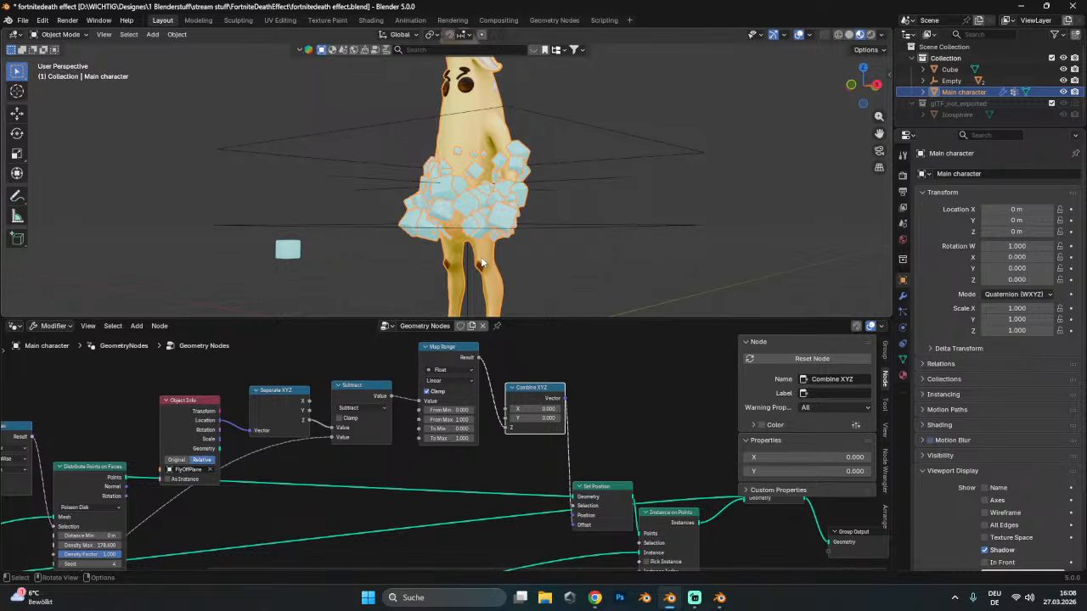
scroll(448, 434, "up", 3)
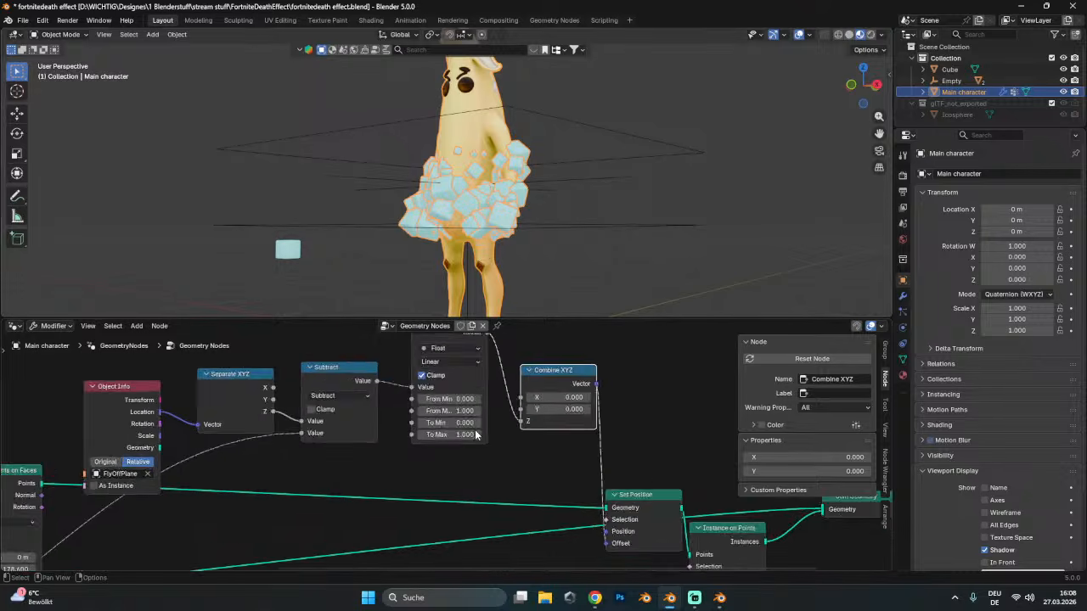
left_click_drag(450, 428, 594, 428)
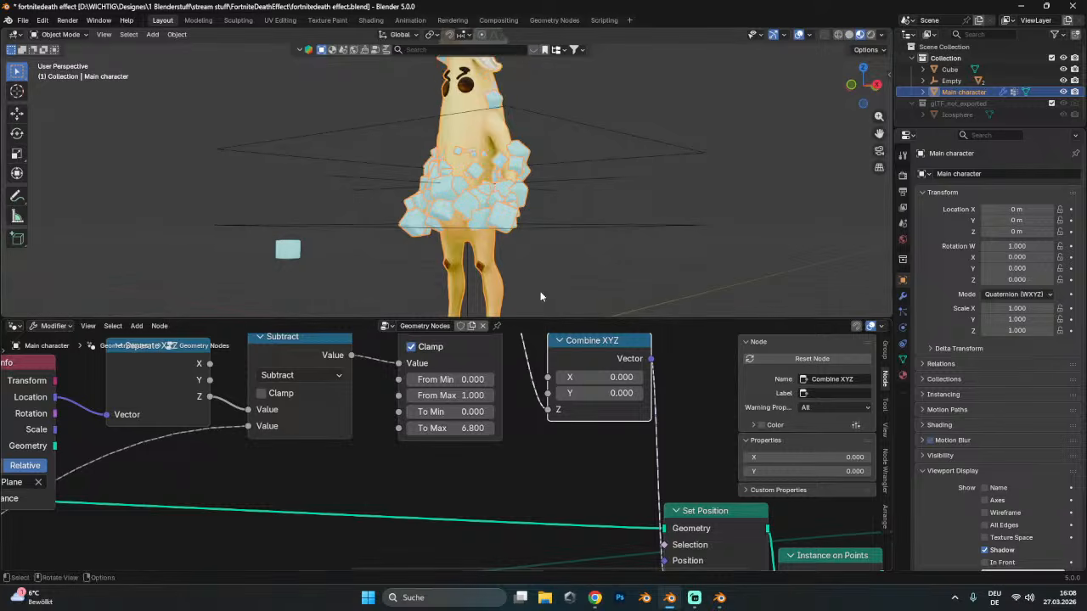
scroll(495, 198, "down", 4)
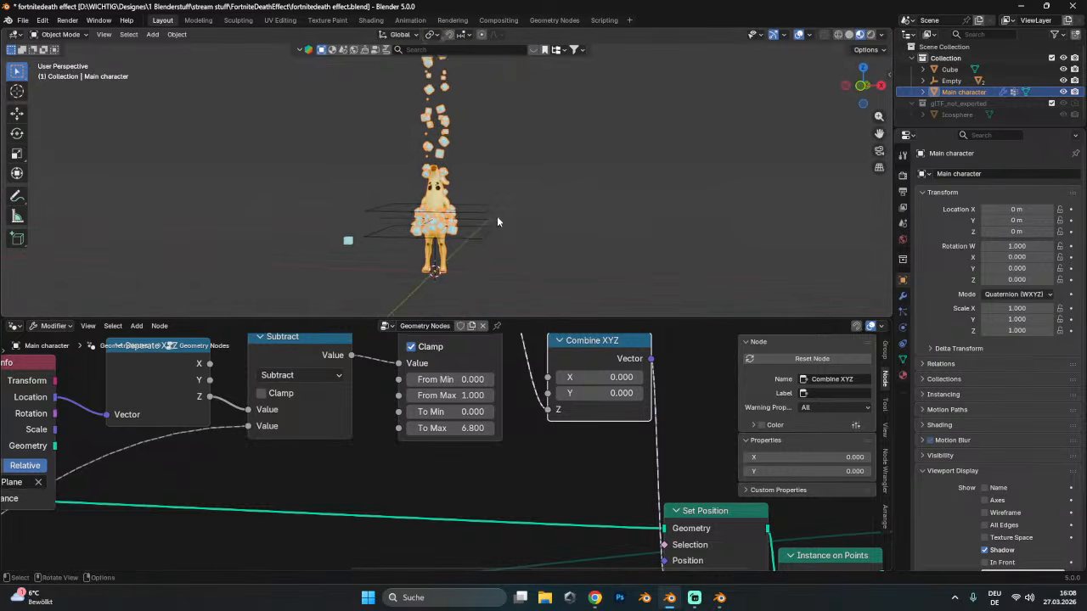
scroll(497, 218, "up", 2)
left_click(797, 34)
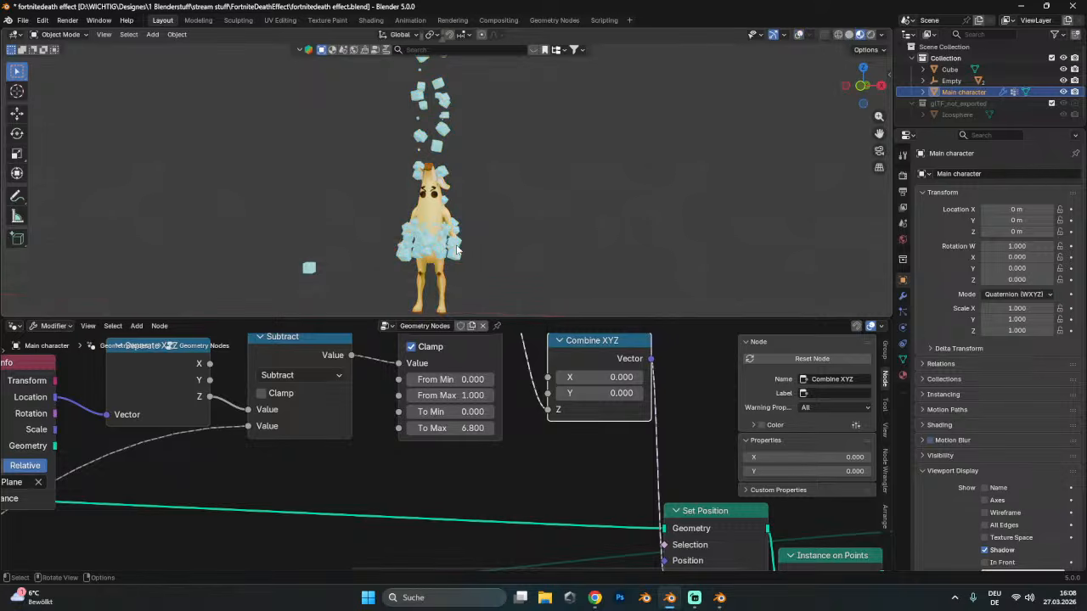
key("g")
key("z")
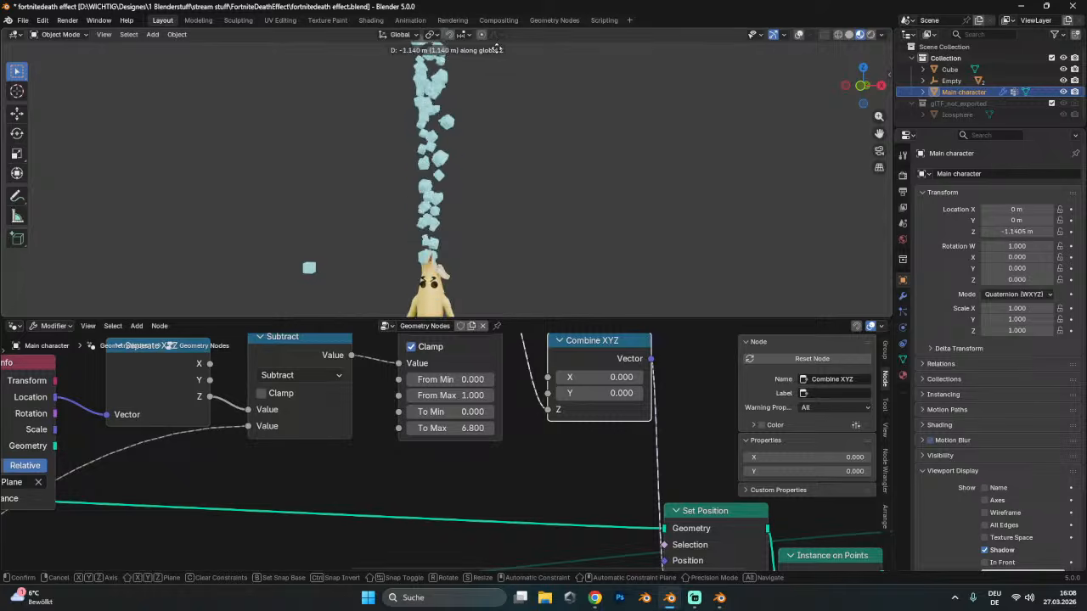
key("Escape")
left_click(798, 34)
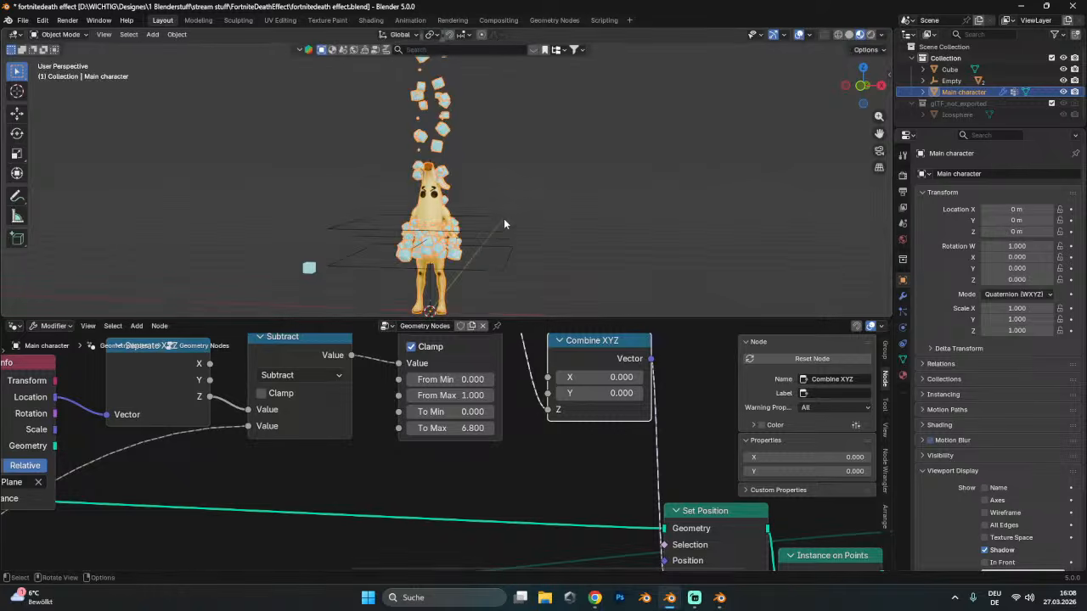
- Move the empty along Z to about 2.36 m, above the character's head, to test the stronger offset
left_click(481, 245)
key("g")
key("z")
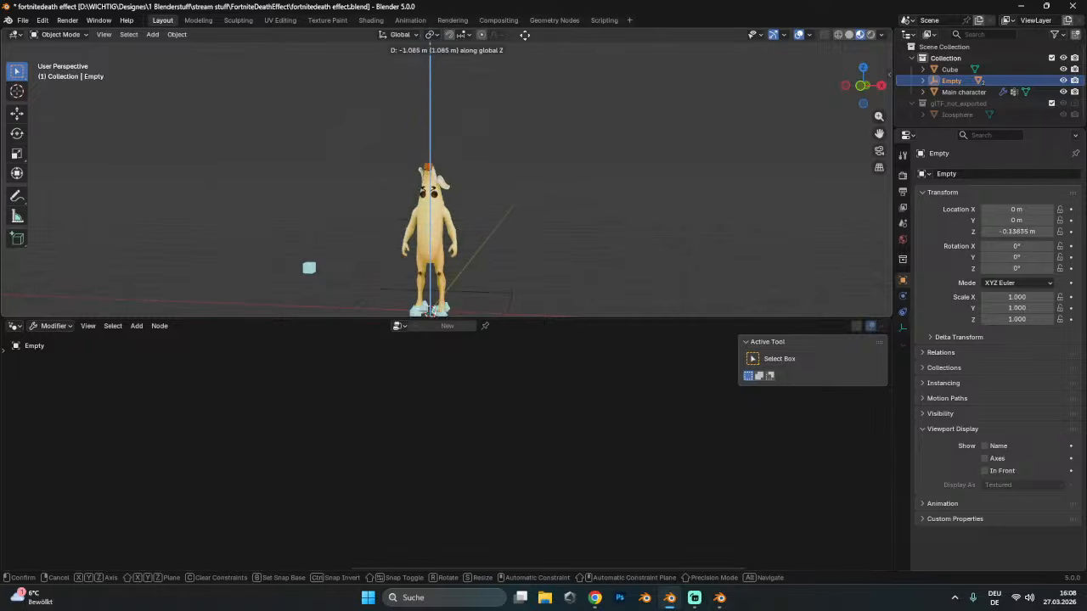
left_click(508, 136)
scroll(504, 149, "down", 4)
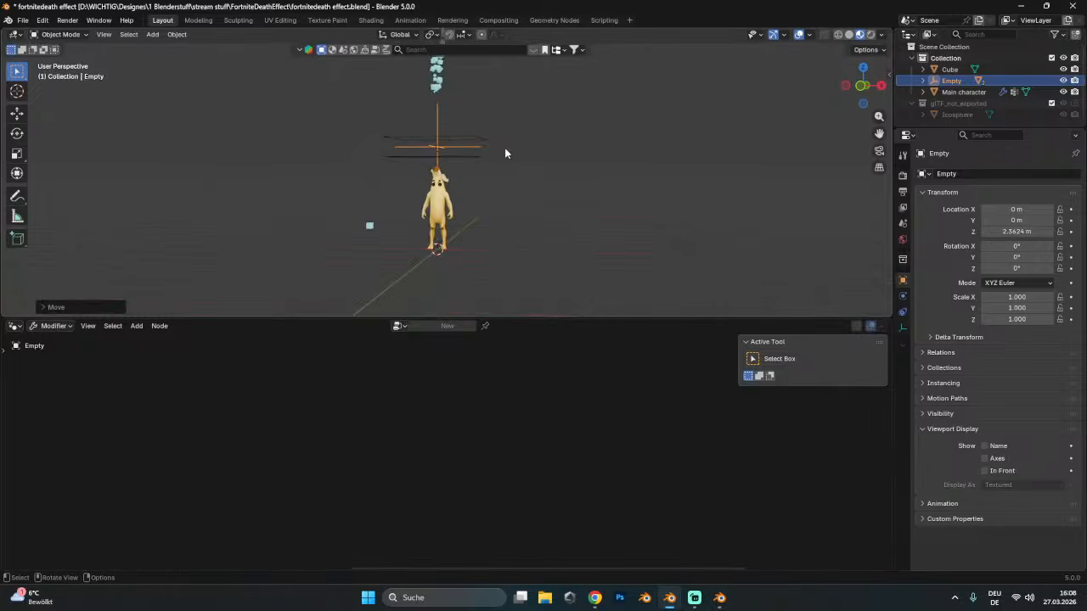
middle_click_drag(502, 152, 496, 236)
- Try lowering the empty along Z in a wider view to preview the rising cube trail
key("g")
key("z")
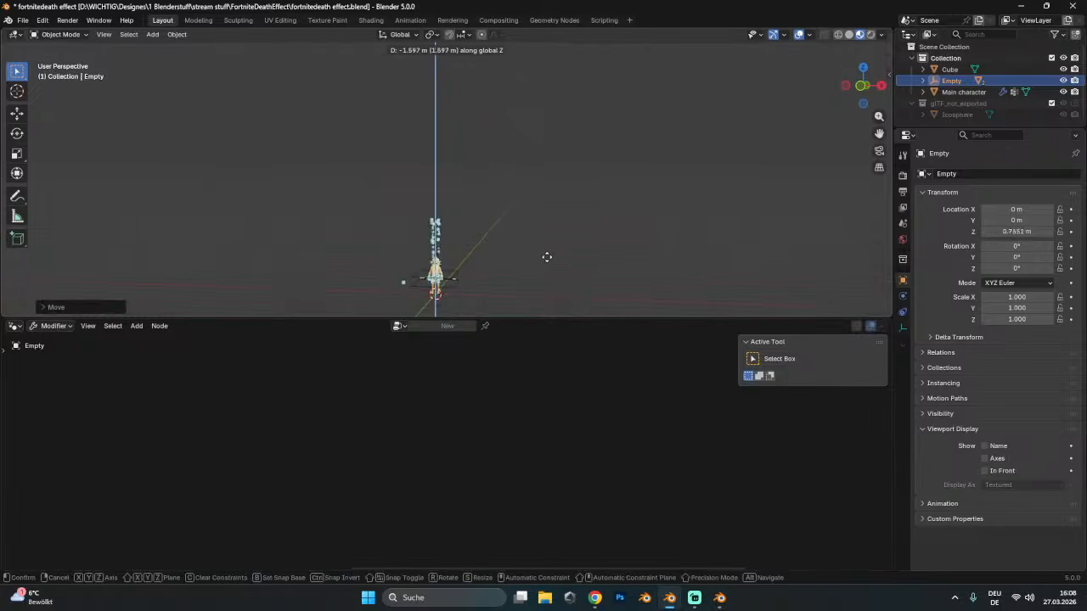
left_click(553, 223)
scroll(484, 262, "up", 4)
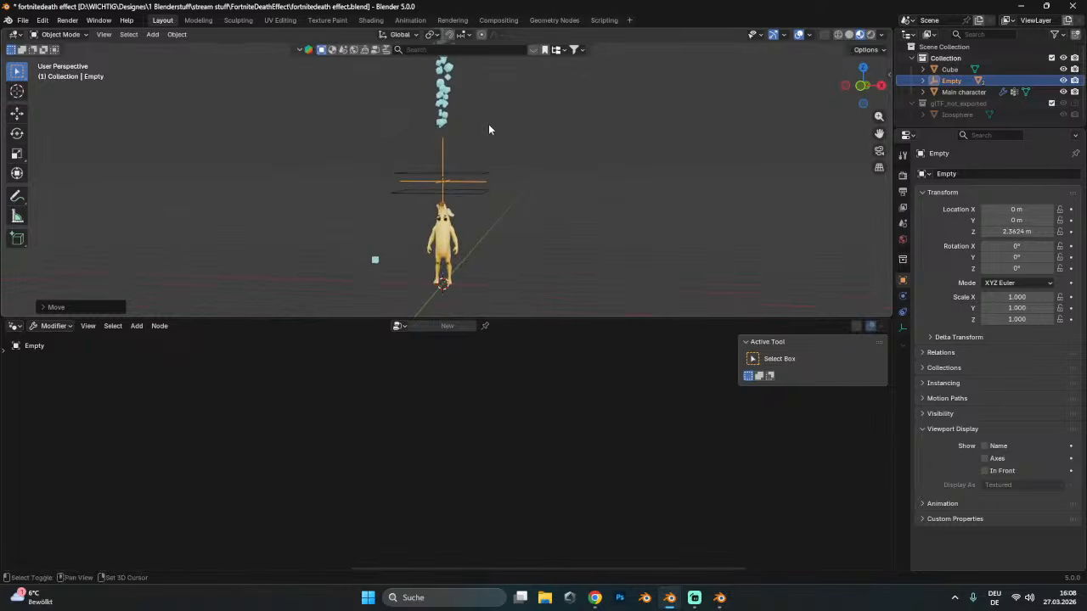
scroll(504, 252, "up", 2)
middle_click_drag(504, 252, 557, 129, "shift")
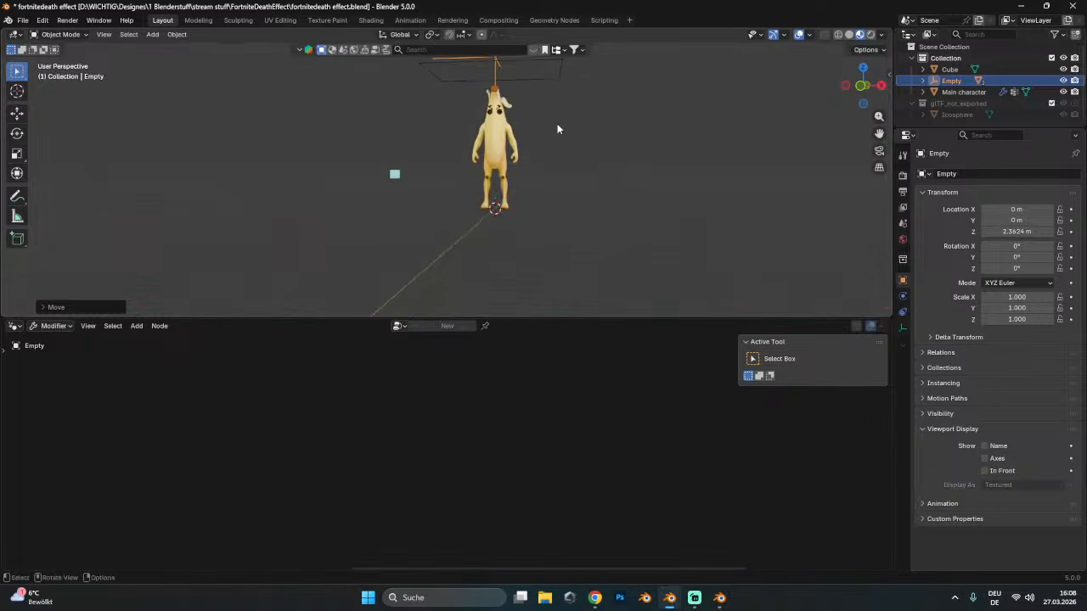
- Lower the empty along Z to about 0.81 m, at the character's hips
key("g")
key("z")
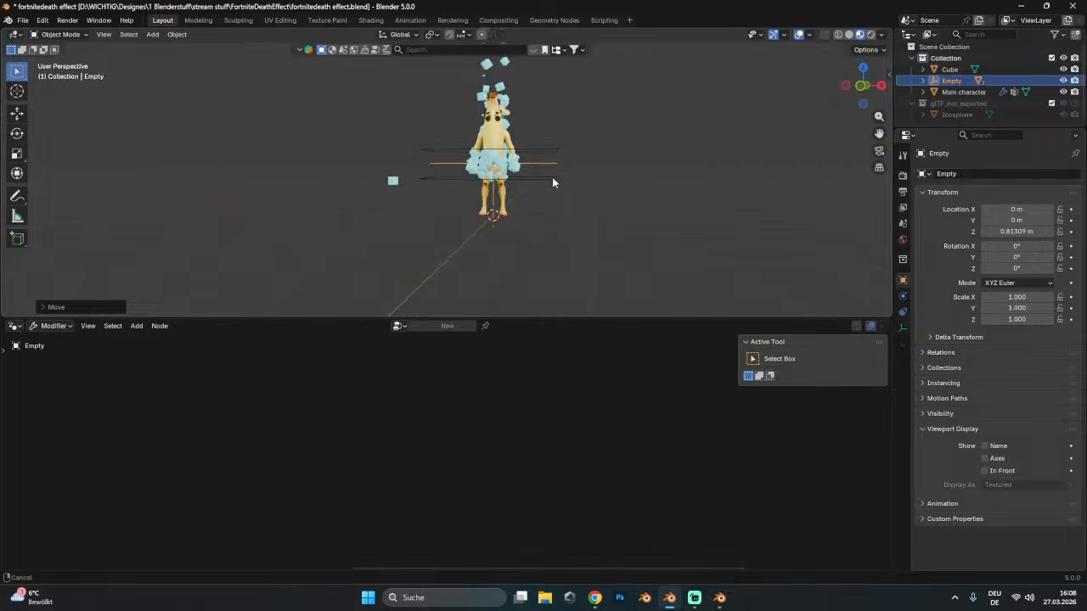
middle_click_drag(552, 177, 498, 217, "shift")
scroll(497, 217, "up", 2)
- Set To Max of the Main character's Map Range node to 5 and test it by temporarily moving the empty along Z
left_click(469, 242)
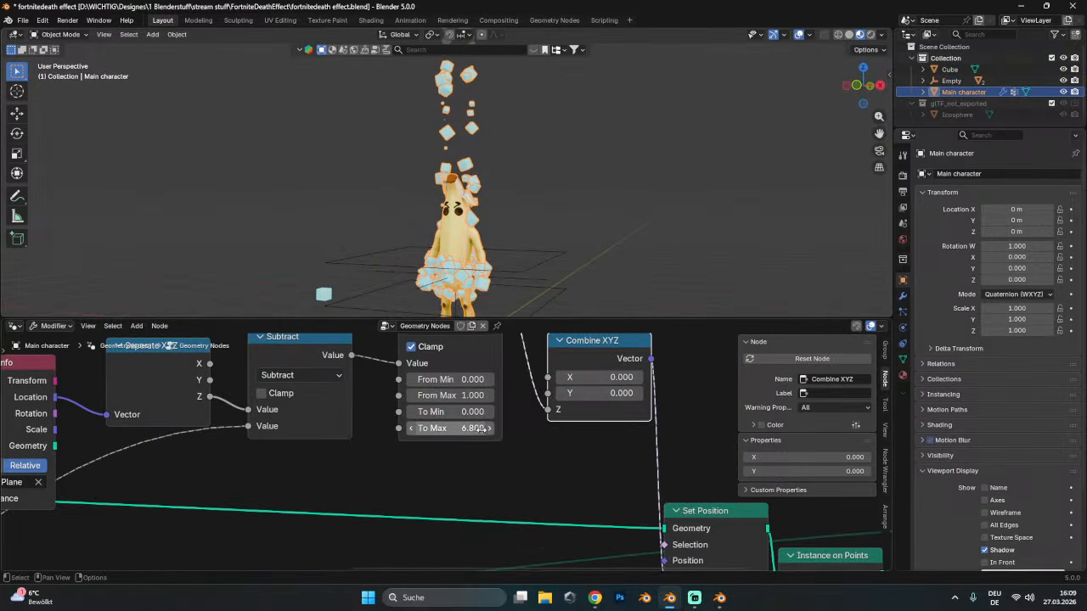
key("Return")
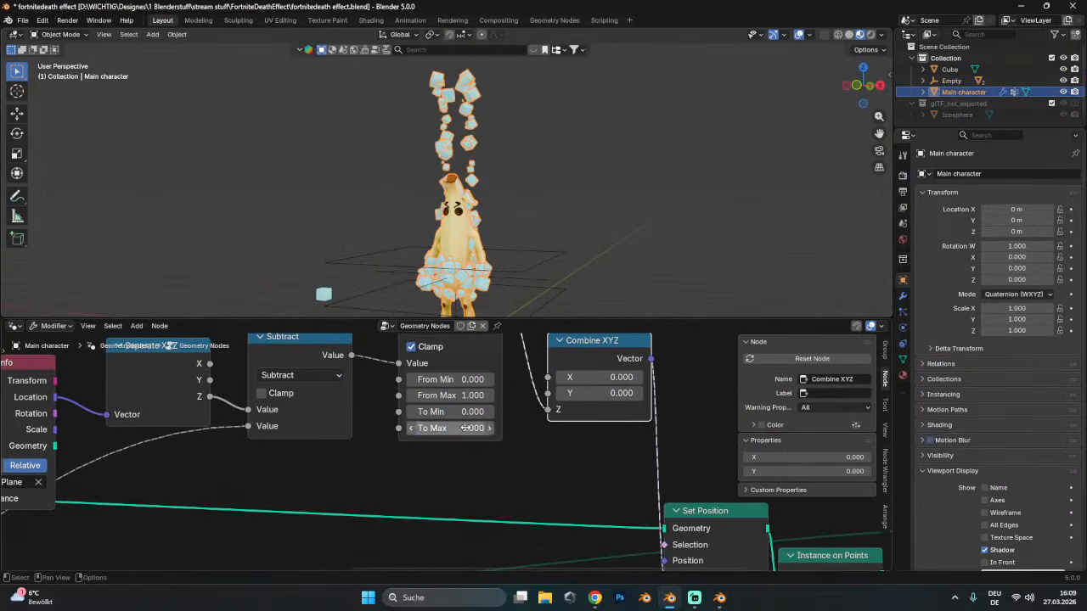
left_click(510, 280)
key("g")
key("z")
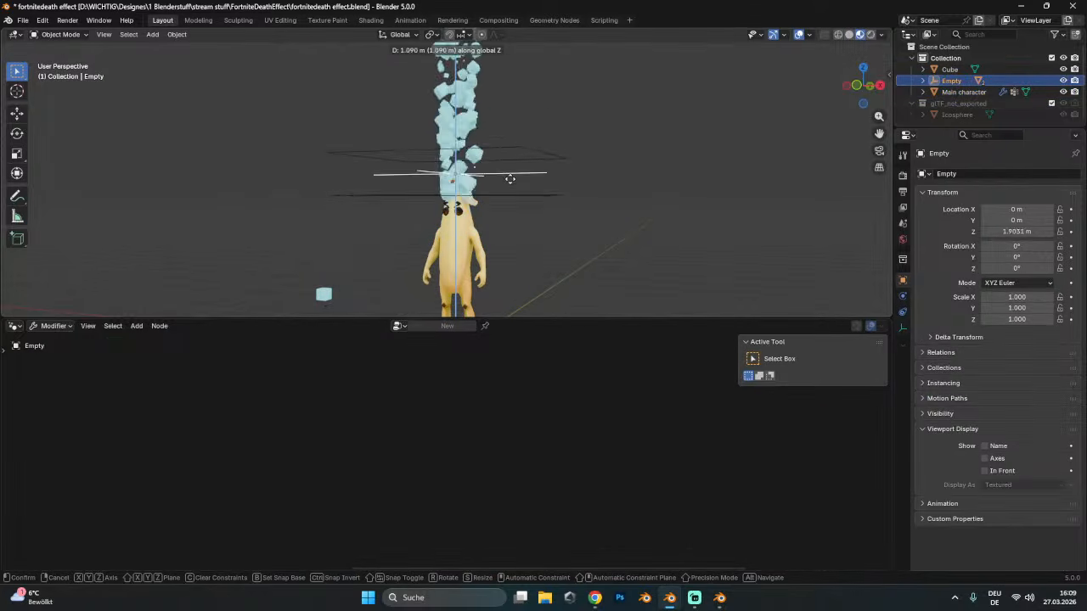
right_click(462, 238)
- Set the Map Range node's From Max to 2 and test it by temporarily moving the empty along Z
left_click(463, 238)
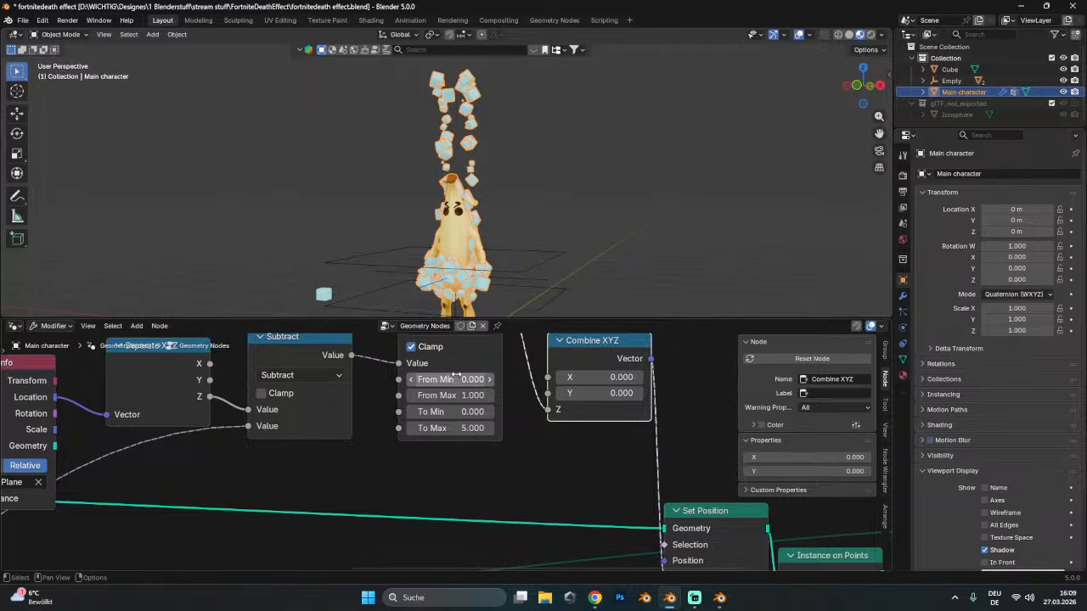
left_click_drag(463, 395, 511, 486)
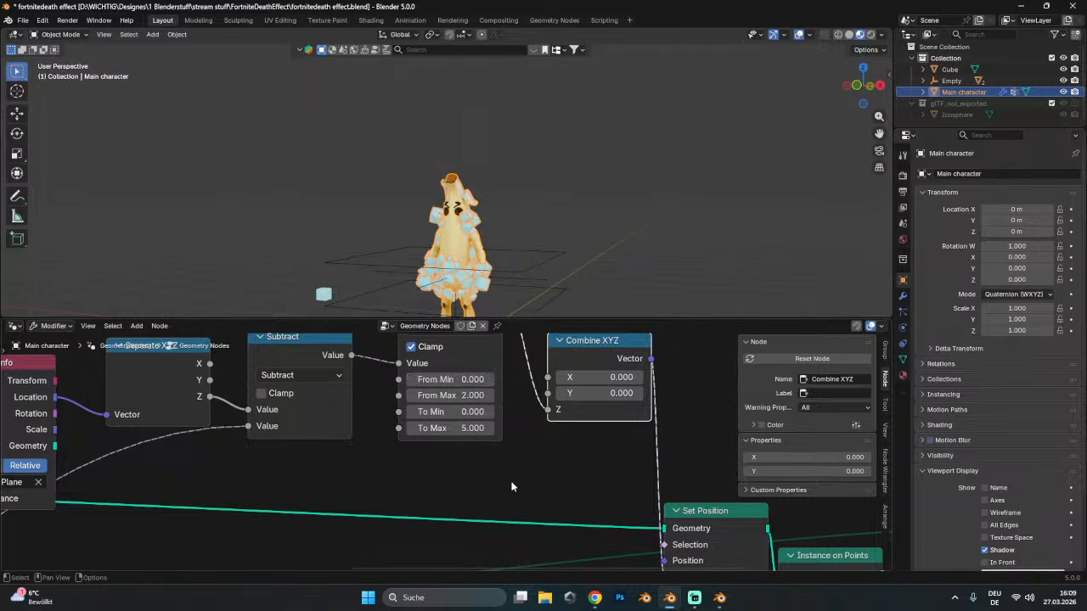
left_click(524, 224)
key("g")
key("z")
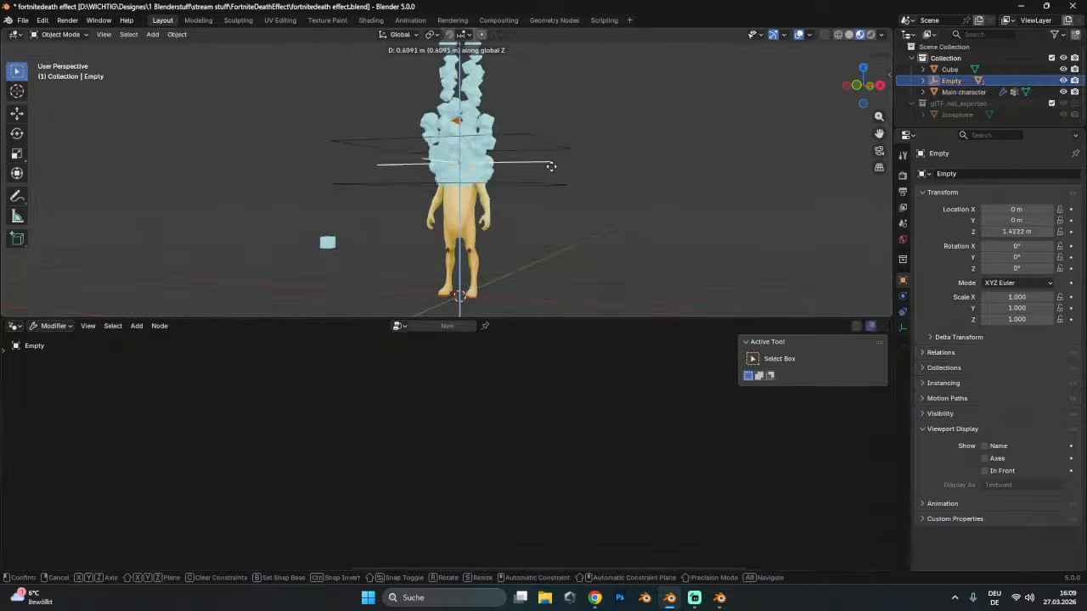
key("Escape")
- Set Map Range's From Max to 1 and To Min to -1.9, testing with a temporary Z move of the empty
left_click(470, 204)
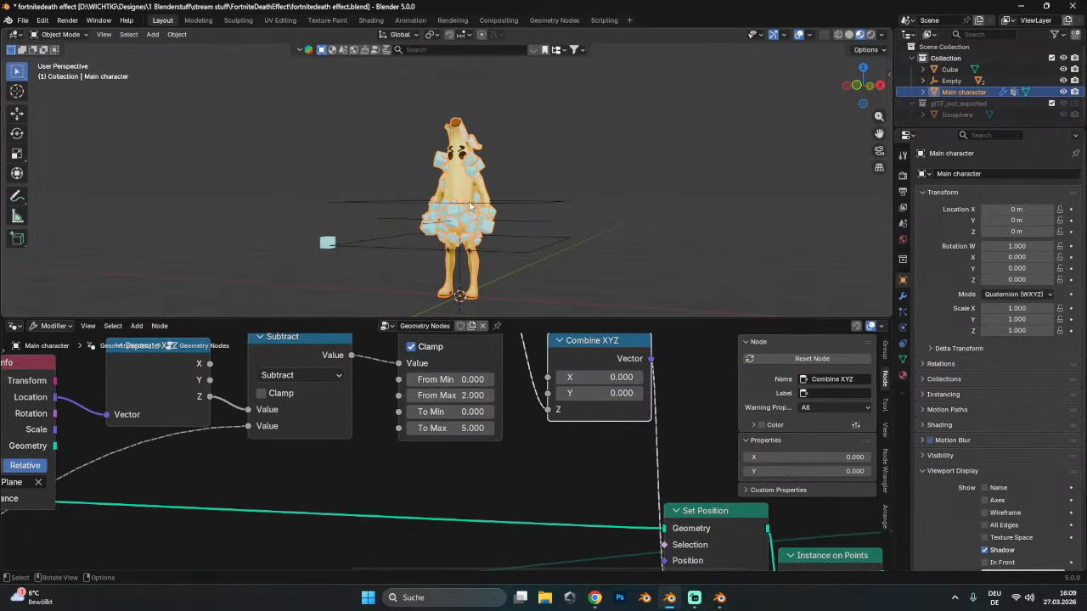
left_click_drag(463, 395, 429, 411)
left_click(517, 210)
key("g")
key("z")
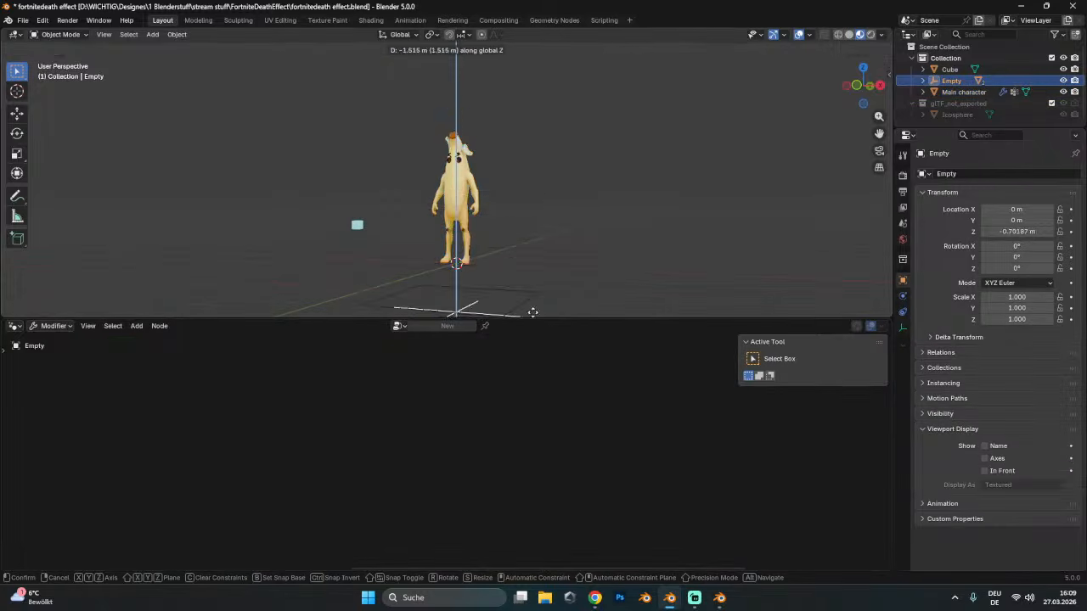
right_click(481, 172)
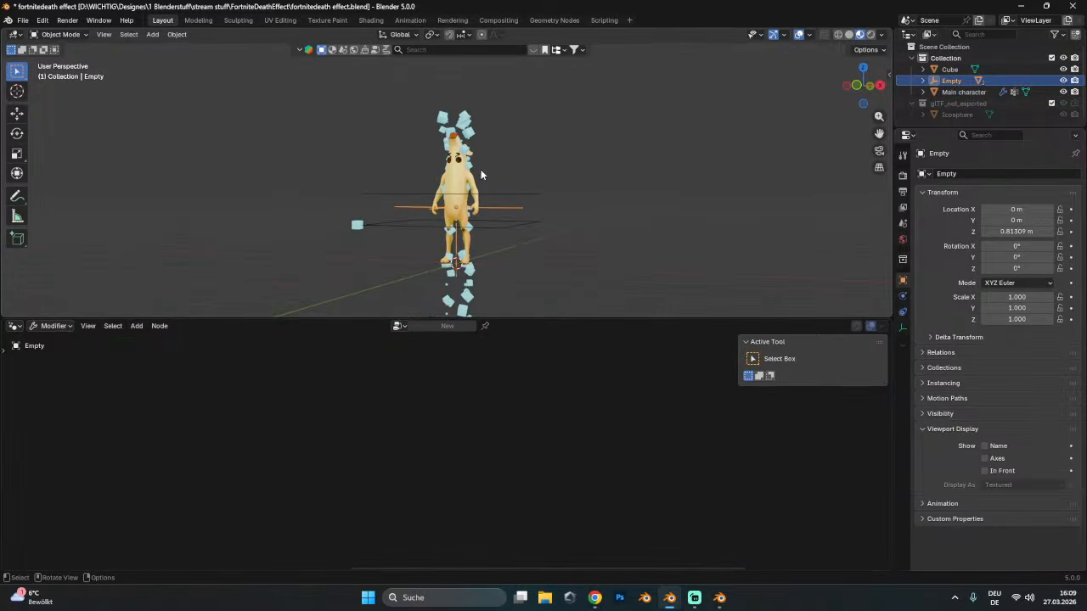
- Set the Map Range node's To Min to 0 in the Main character's tree and save the file
left_click(478, 194)
left_click(465, 161)
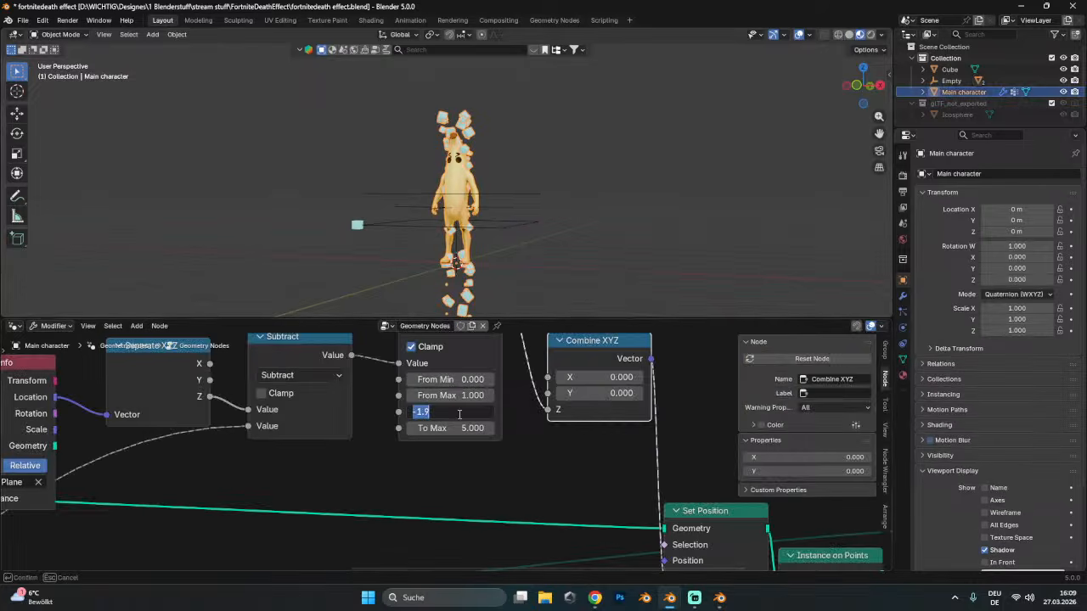
type("0")
key("Return")
key("ctrl+s")
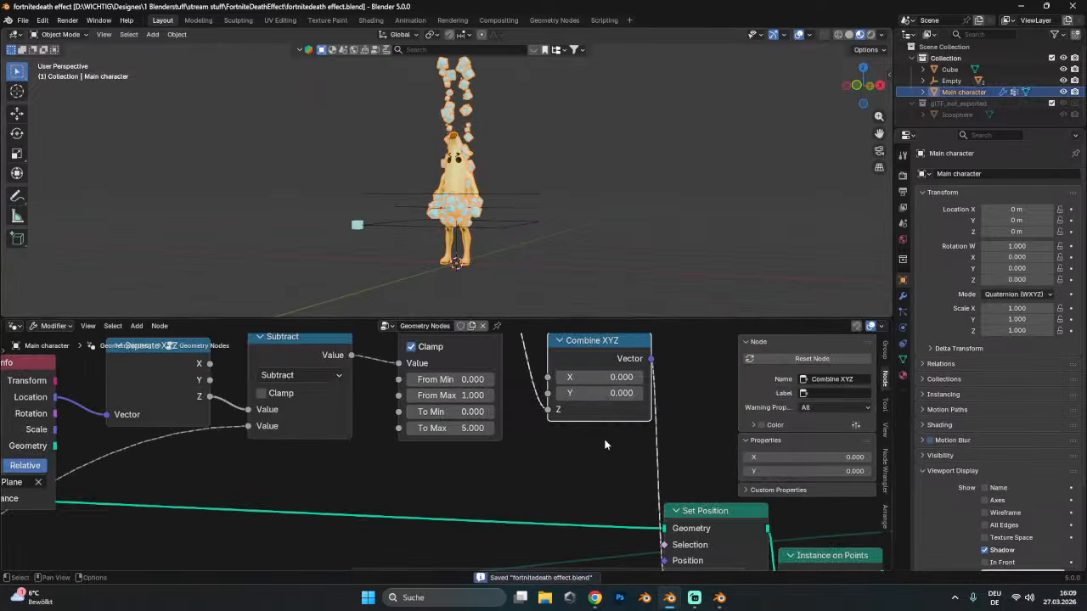
- Move the empty up along Z to about 0.95 m to test the rising cubes
middle_click_drag(606, 416, 546, 451)
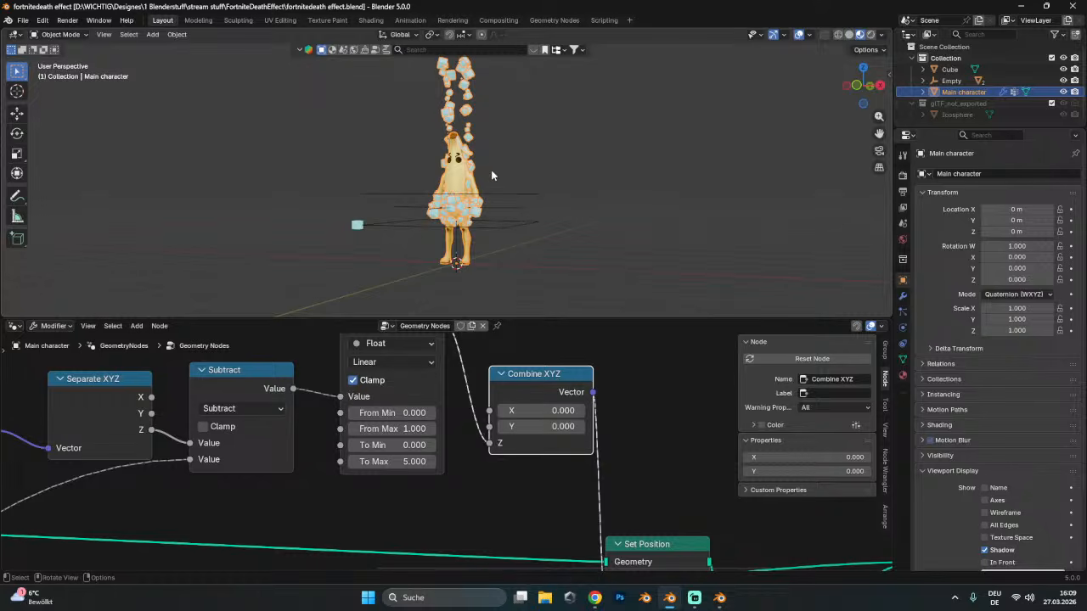
scroll(485, 171, "up", 2)
left_click(527, 235)
key("g")
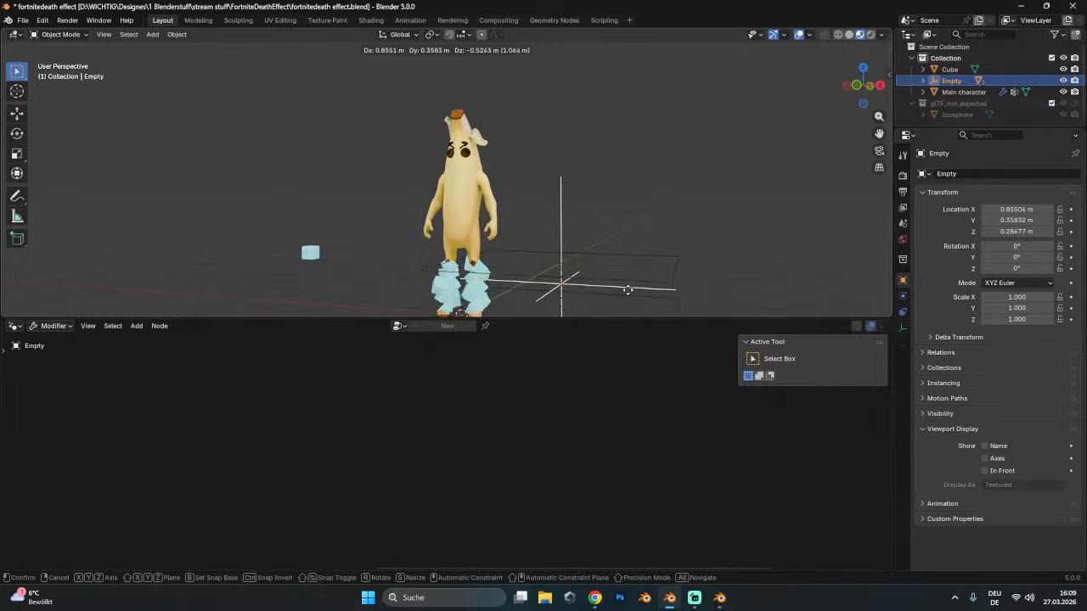
key("Escape")
mouse_move(535, 206)
middle_mouse_down()
mouse_move(535, 176)
mouse_move(563, 171)
mouse_move(538, 203)
middle_mouse_up()
key("g")
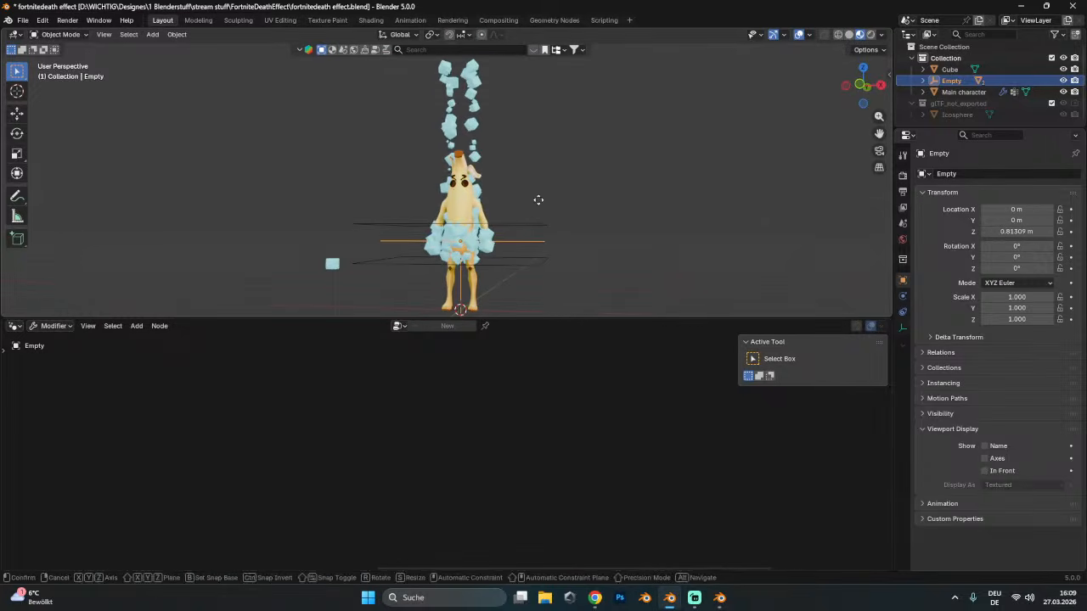
key("Escape")
- Raise the upper plane along Z to widen its distance from the empty
left_click(505, 214)
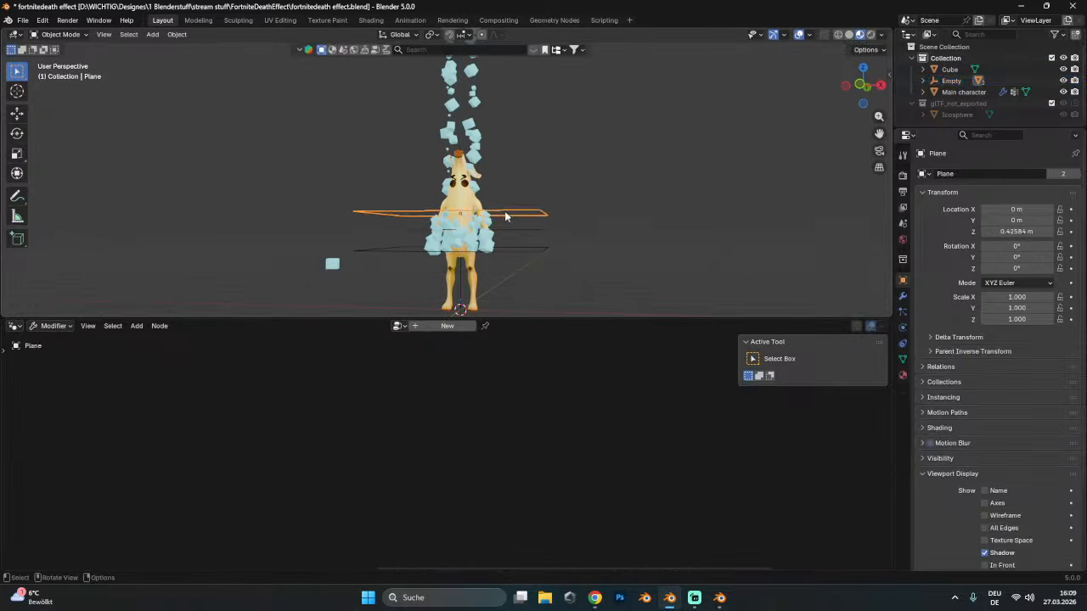
key("g")
key("z")
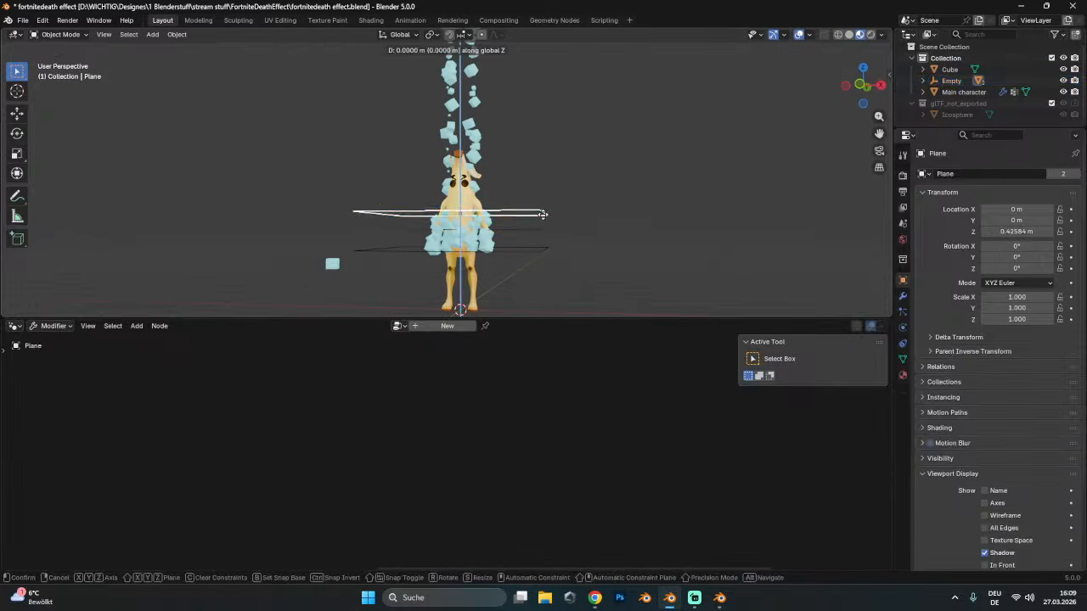
left_click(542, 229)
- Move the empty along Z to about 1.21 m, examining how the cubes cover and leave the body
left_click(542, 229)
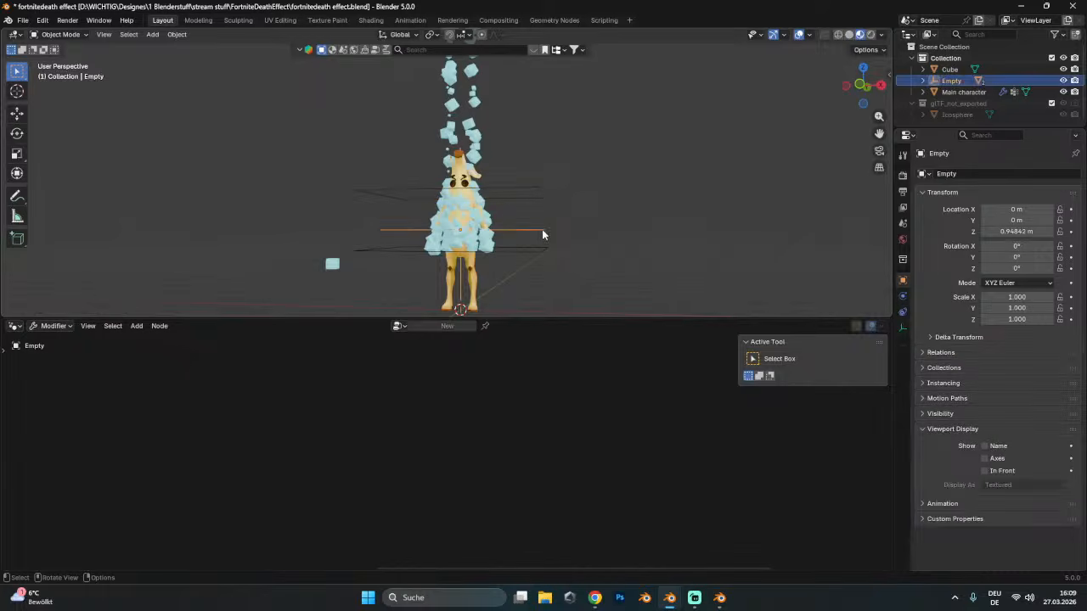
key("g")
key("z")
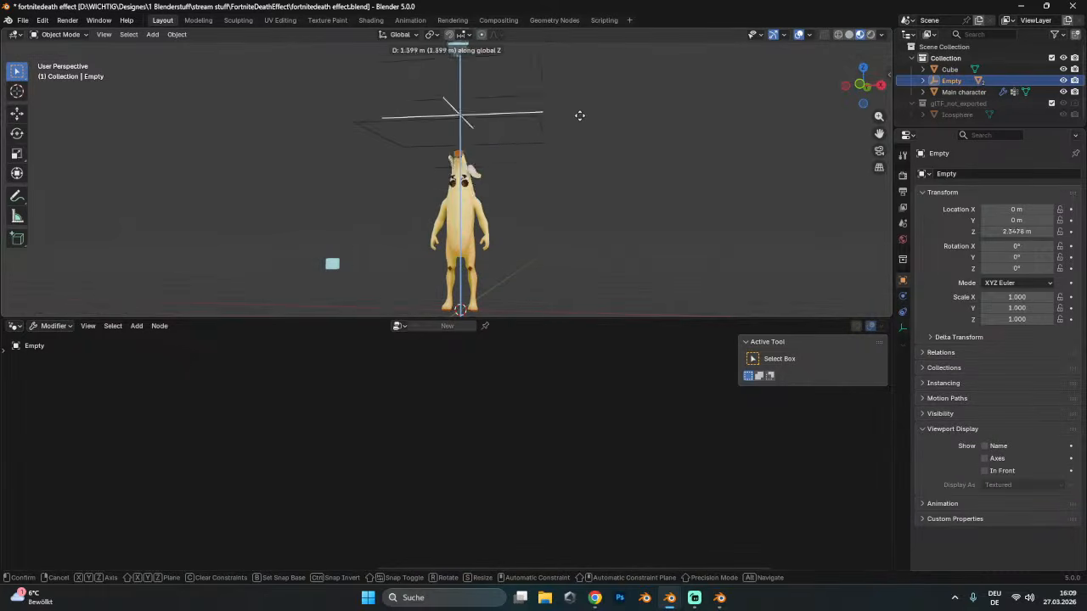
left_click(582, 204)
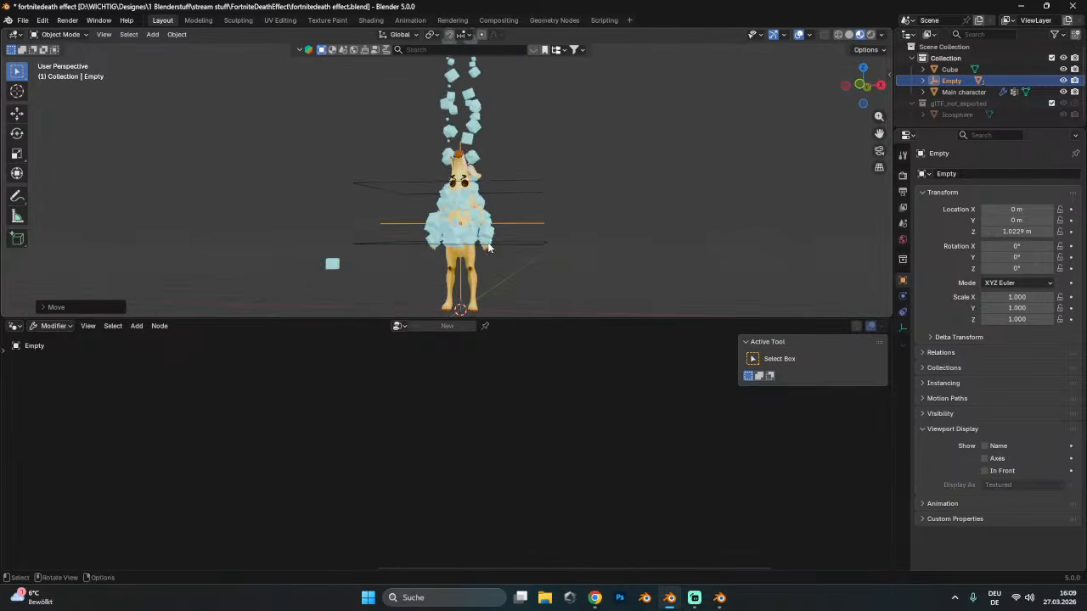
scroll(522, 253, "up", 3)
middle_click_drag(522, 252, 490, 183)
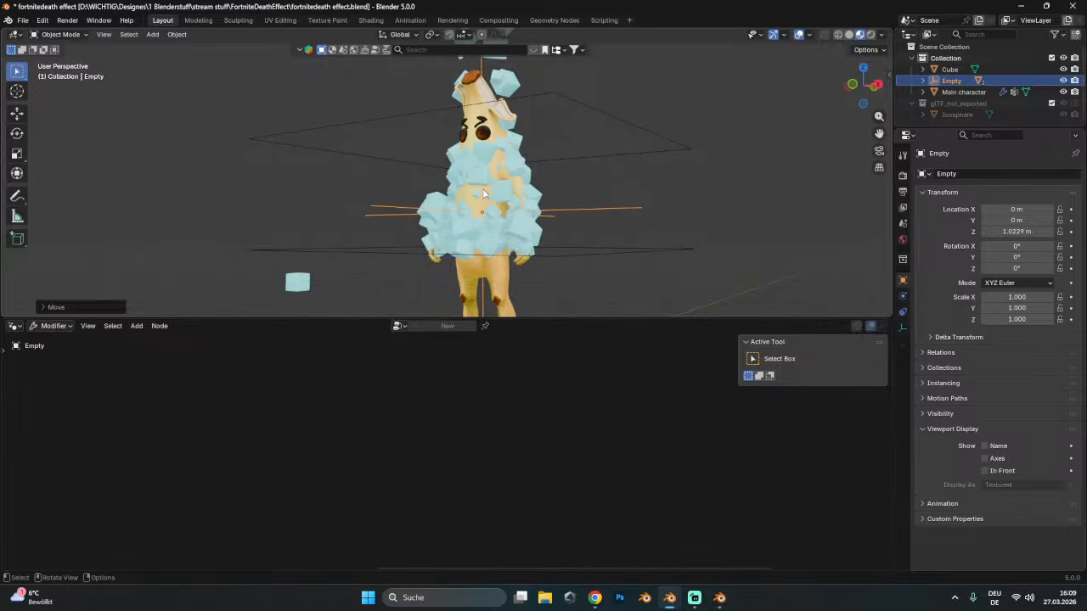
scroll(484, 195, "down", 3)
key("g")
key("z")
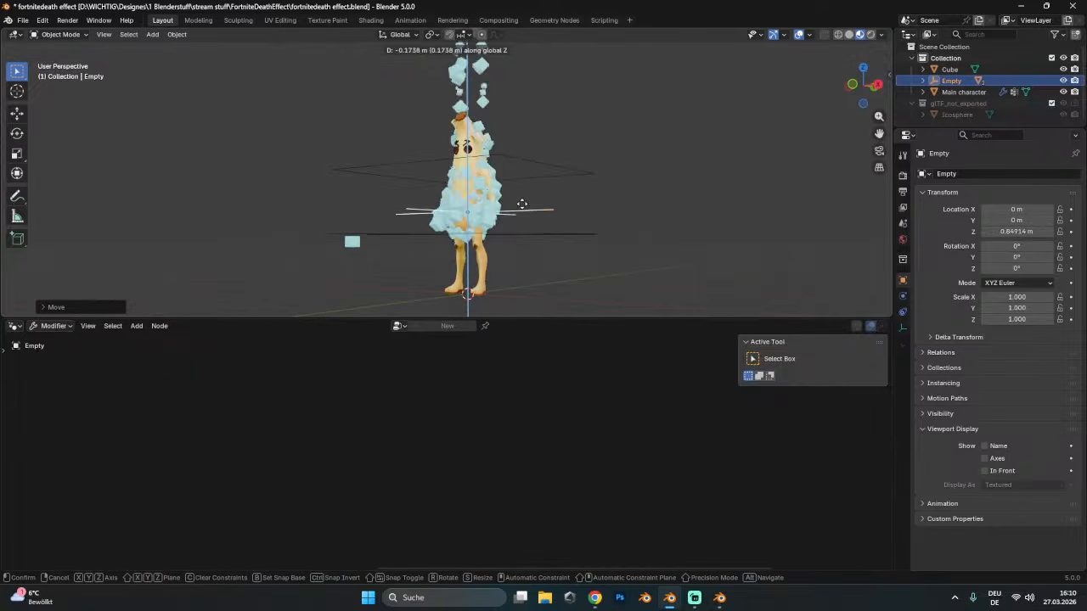
left_click(471, 182)
- Move the Main character's Set Position, Instance on Points, Join Geometry and Group Output nodes farther from Combine XYZ
left_click(472, 181)
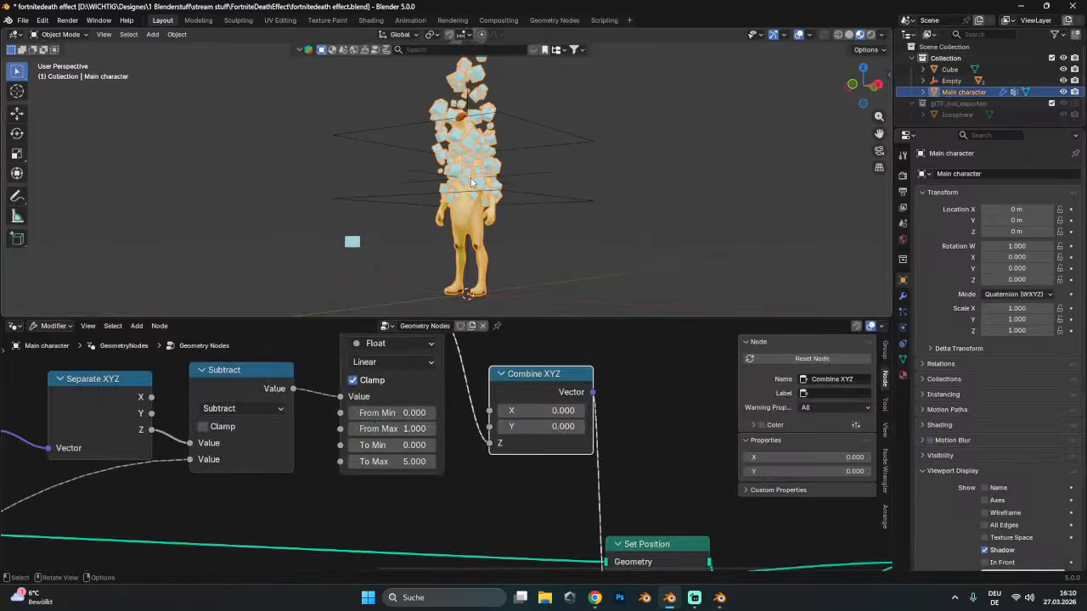
scroll(594, 406, "down", 4)
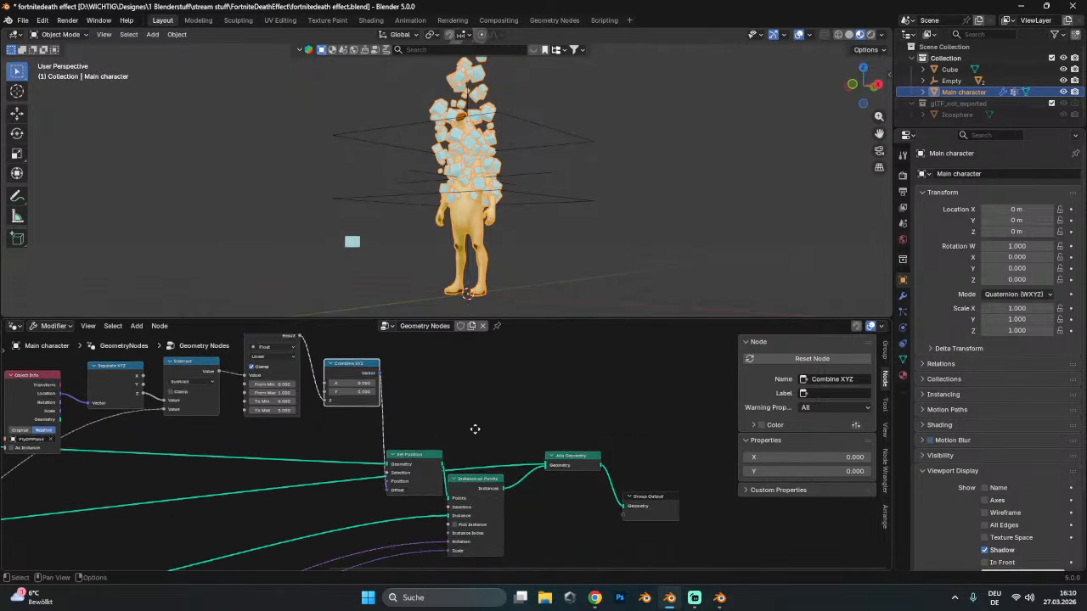
left_click_drag(414, 429, 666, 512)
left_click_drag(391, 421, 631, 517)
scroll(597, 489, "up", 3)
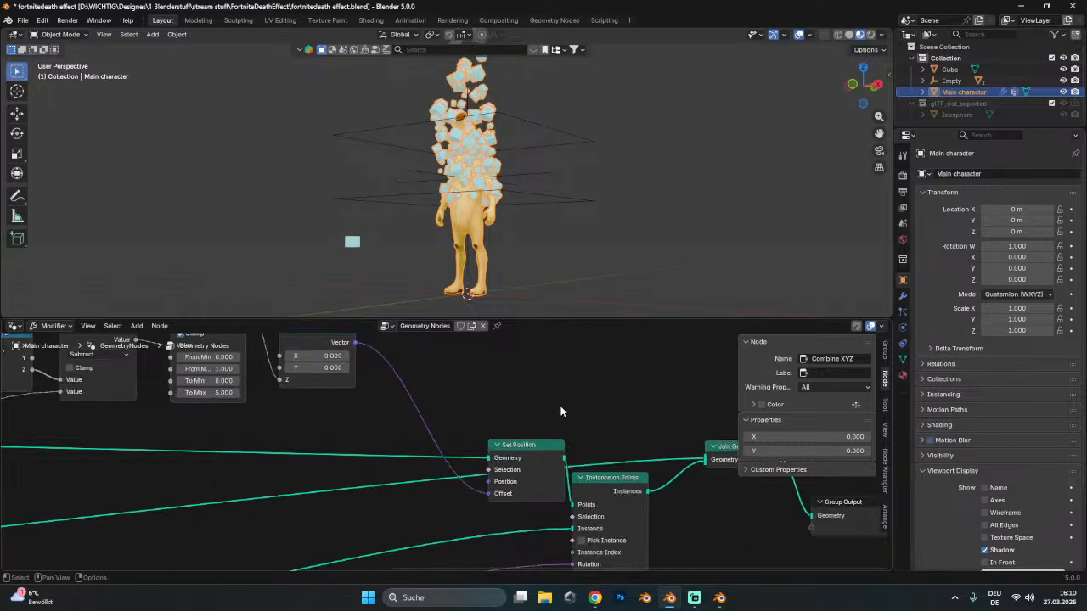
middle_click_drag(560, 399, 560, 425)
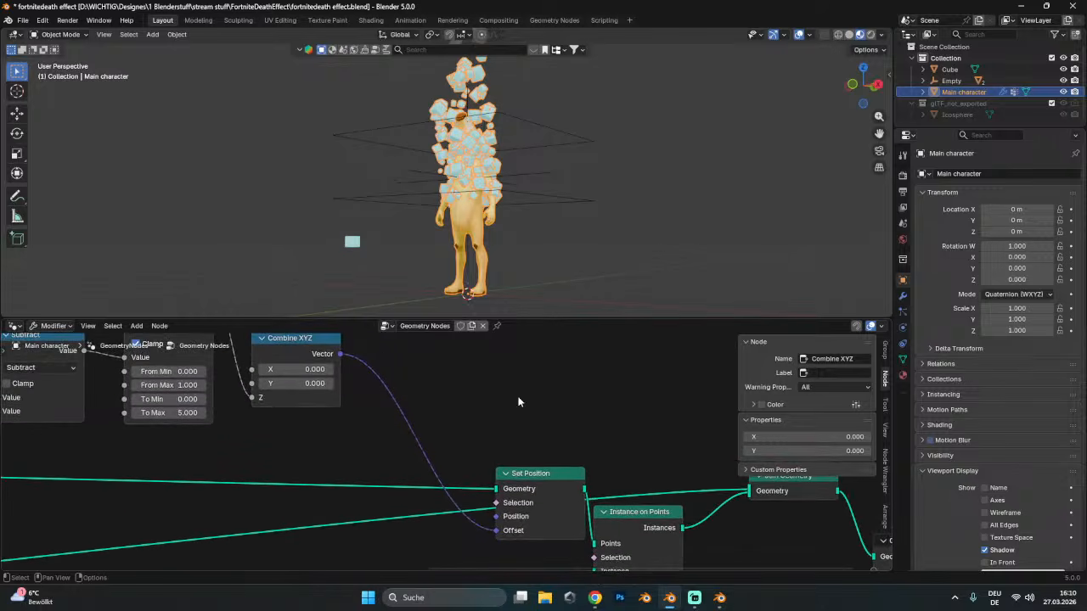
- Add a Random Value node and connect its Value output to Set Position's Position input
key("shift+a")
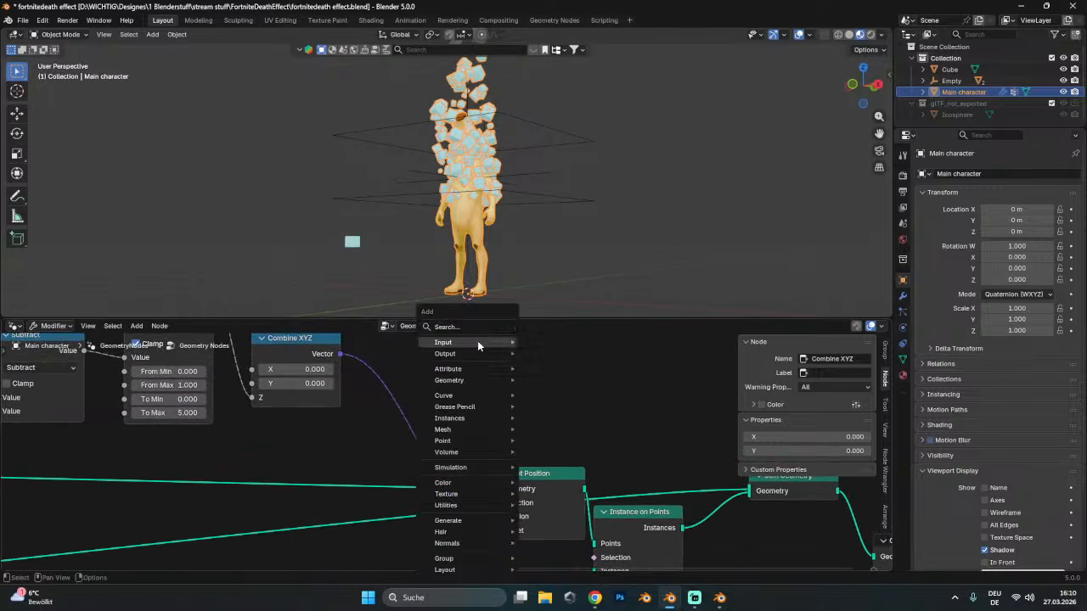
type("rab")
key("BackSpace")
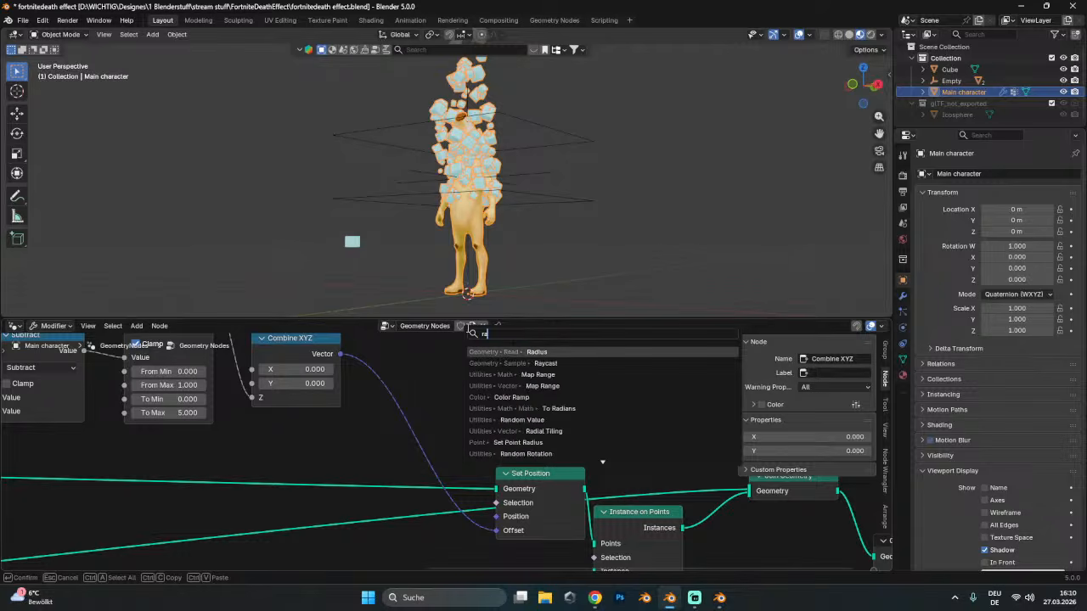
type("n")
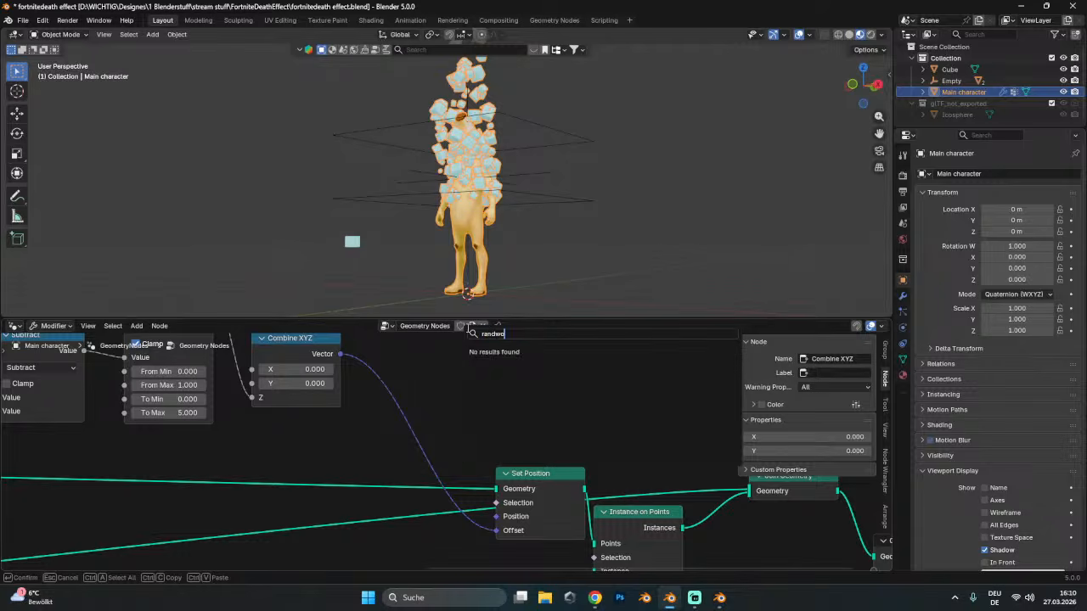
type("dom")
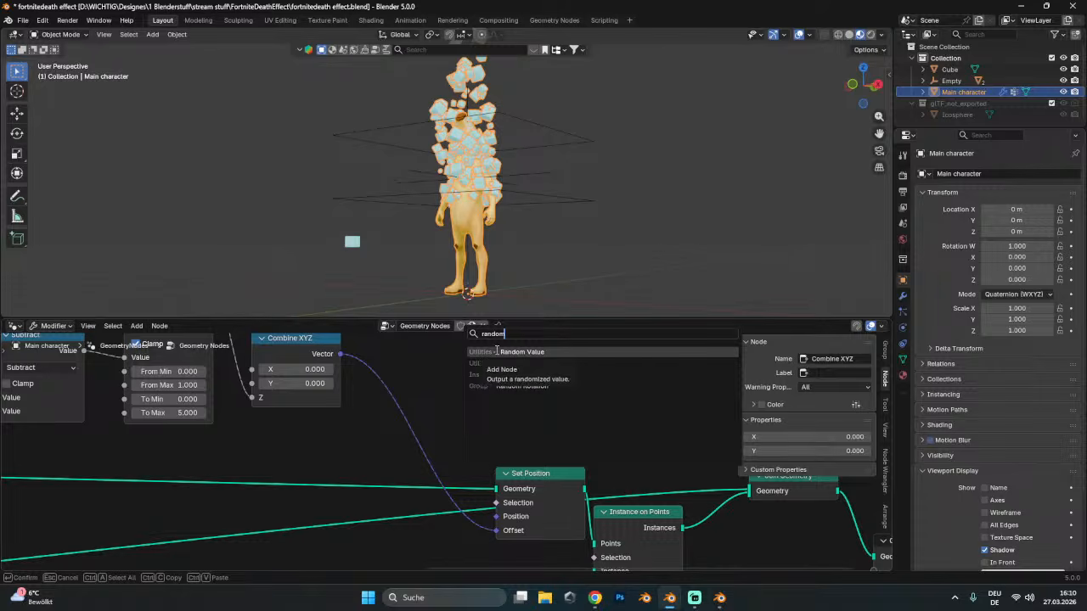
left_click(497, 350)
left_click(588, 472)
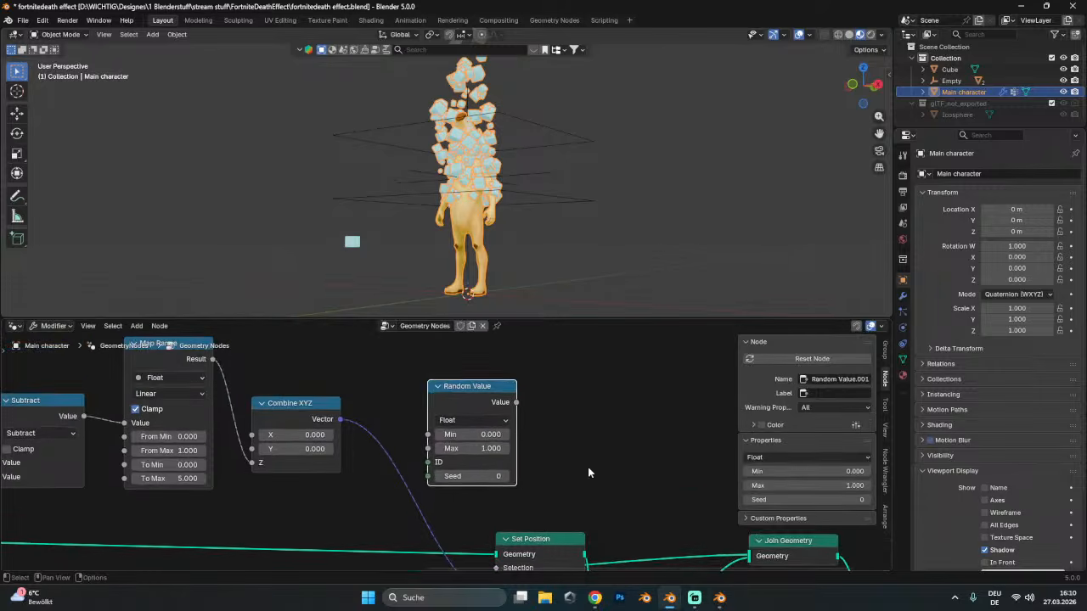
scroll(551, 449, "down", 2)
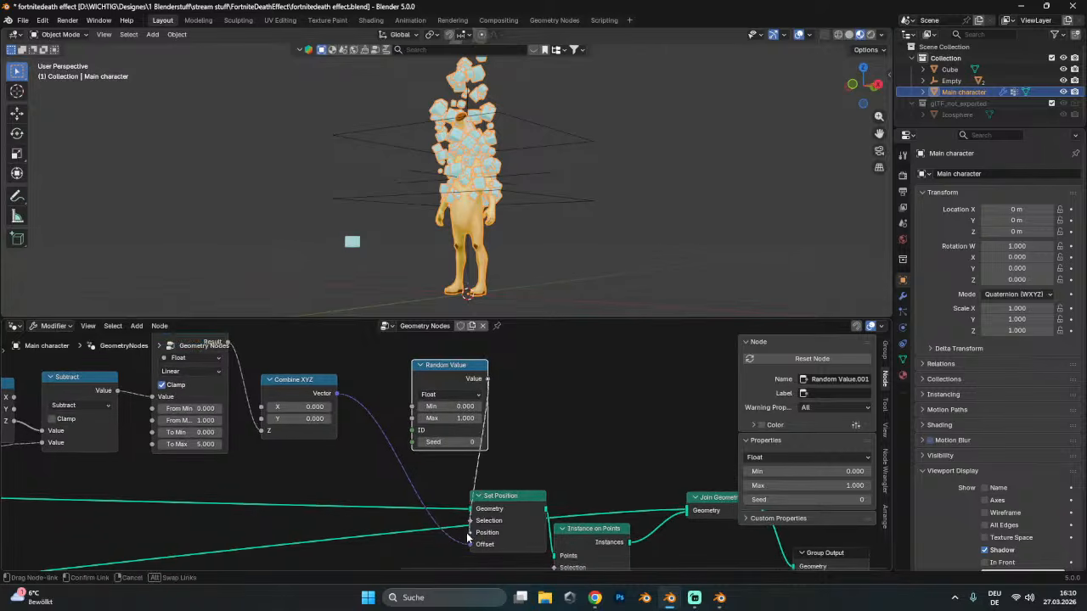
left_click_drag(467, 537, 468, 537)
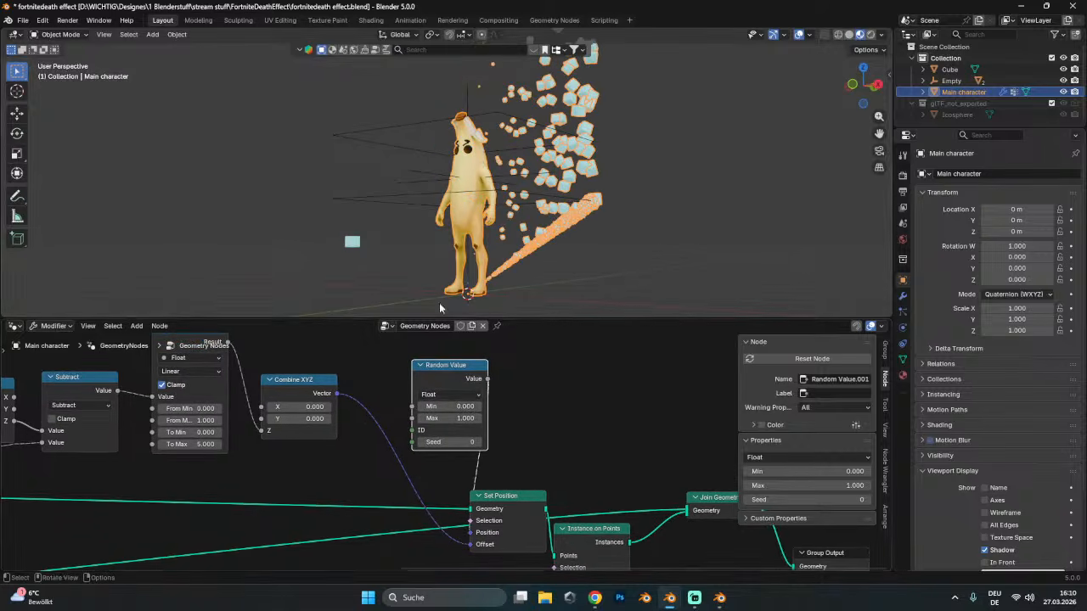
- Test the random position by temporarily moving the empty along Z, and delete the newly added Random Value node
key("g")
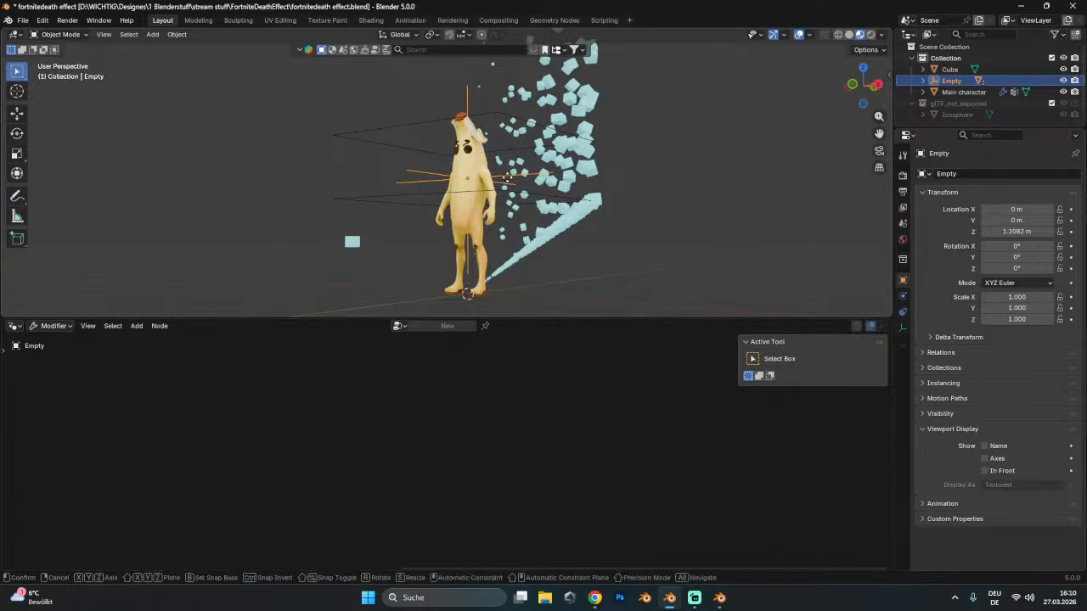
key("z")
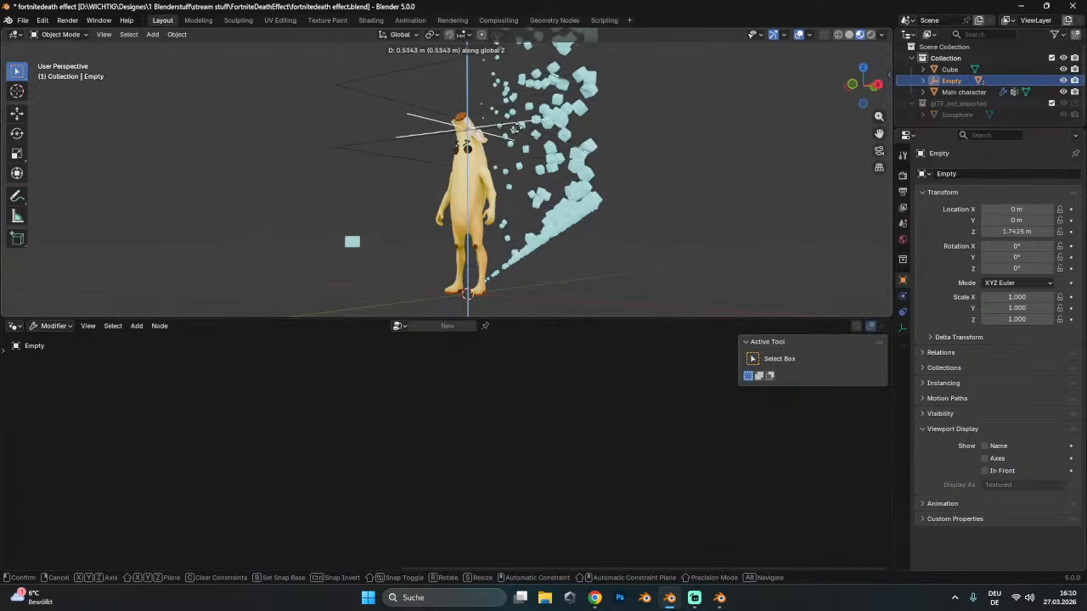
left_click(471, 214)
left_click(531, 230)
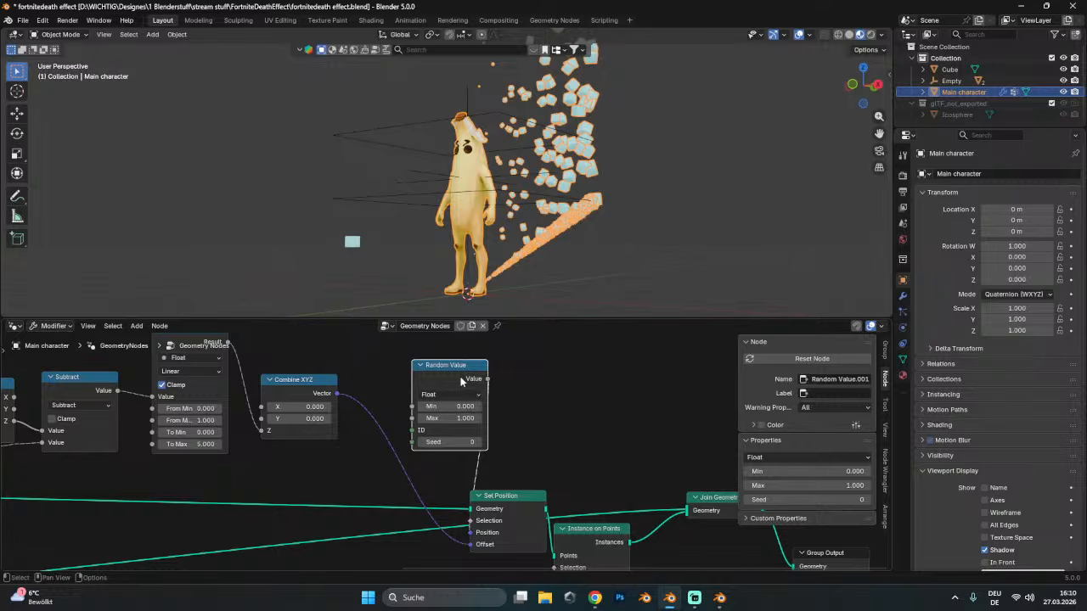
key("x")
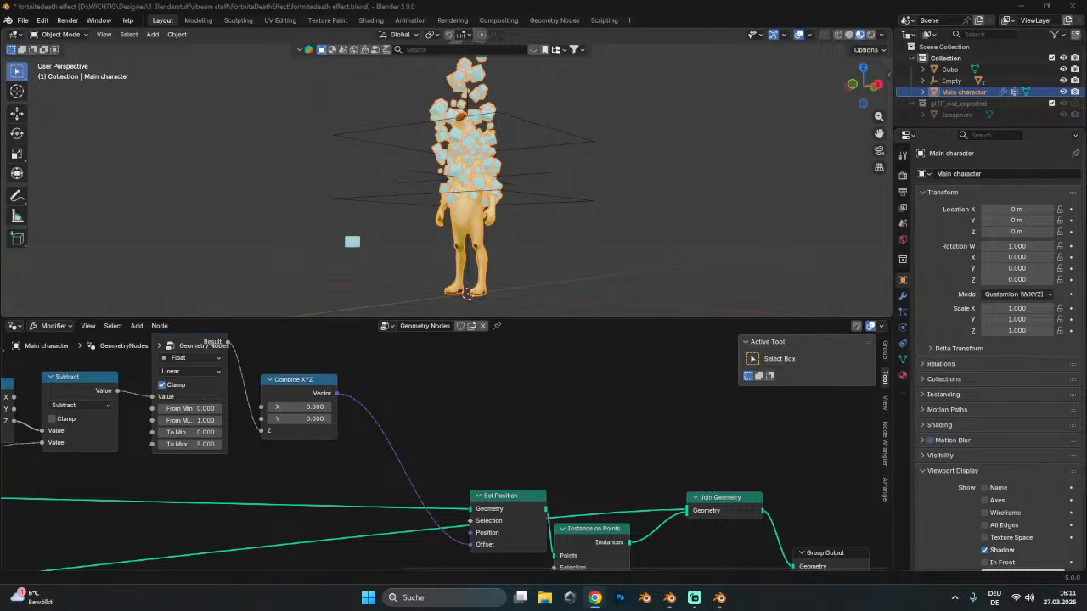
key("alt+Tab")
key("ctrl+s")
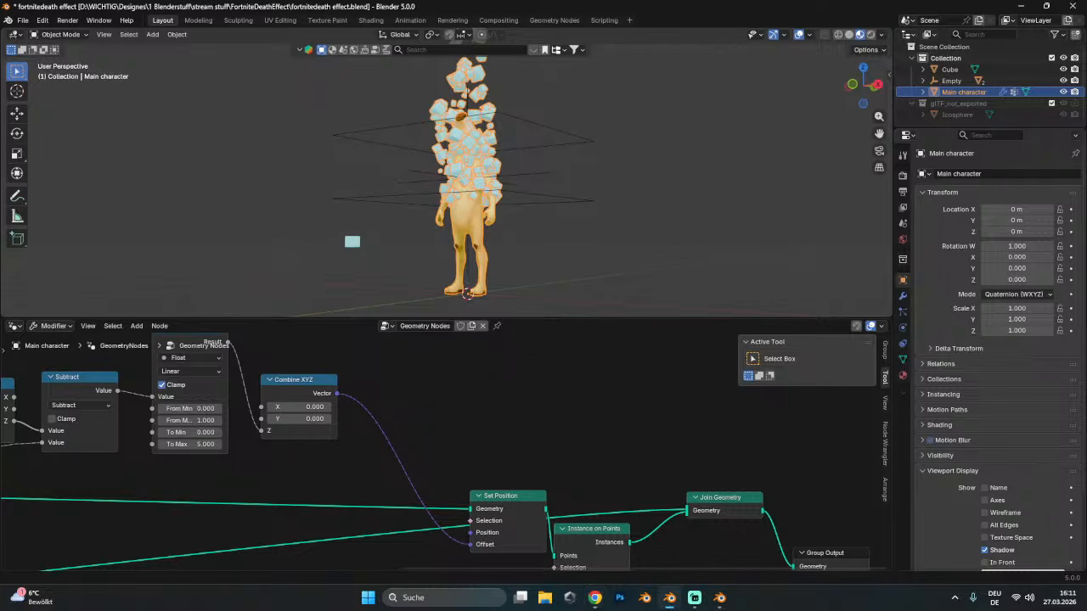
key("alt+Tab")
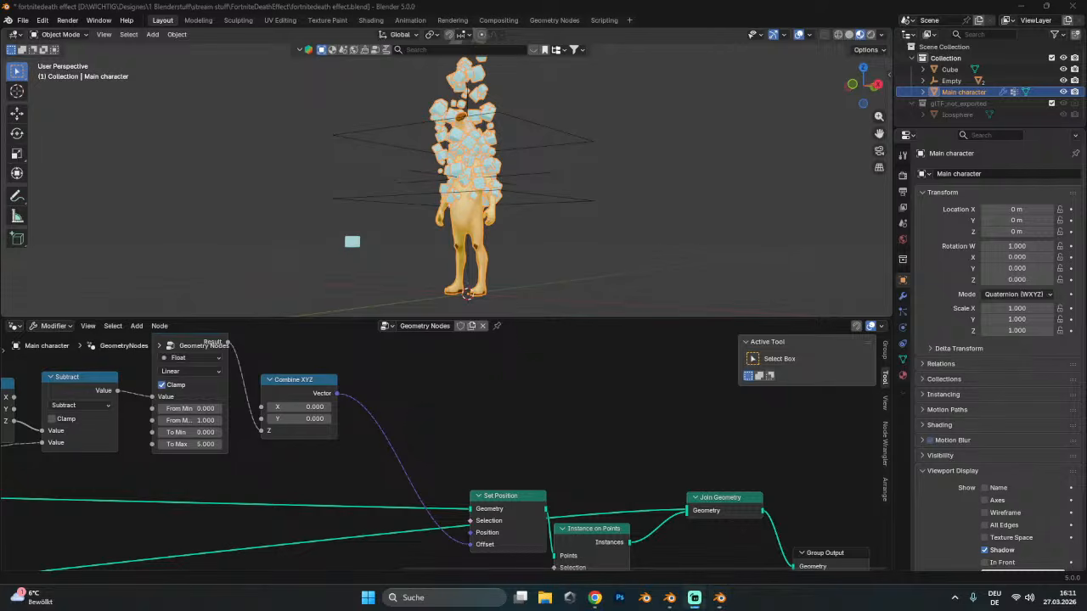
- Move the empty up along Z to about 1.3 m
middle_click_drag(627, 268, 541, 207)
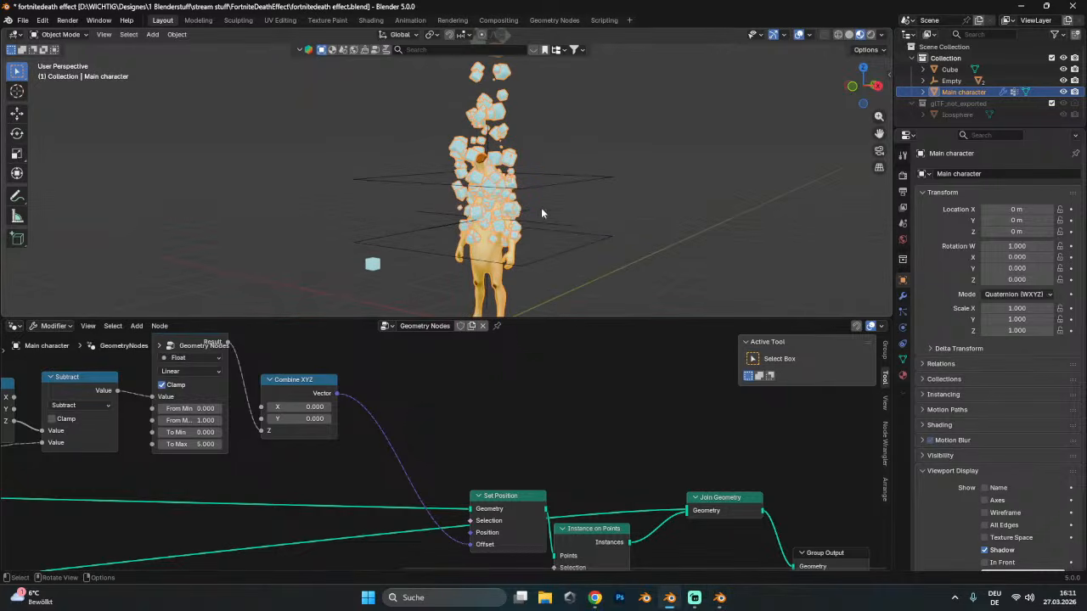
left_click(543, 219)
key("g")
key("z")
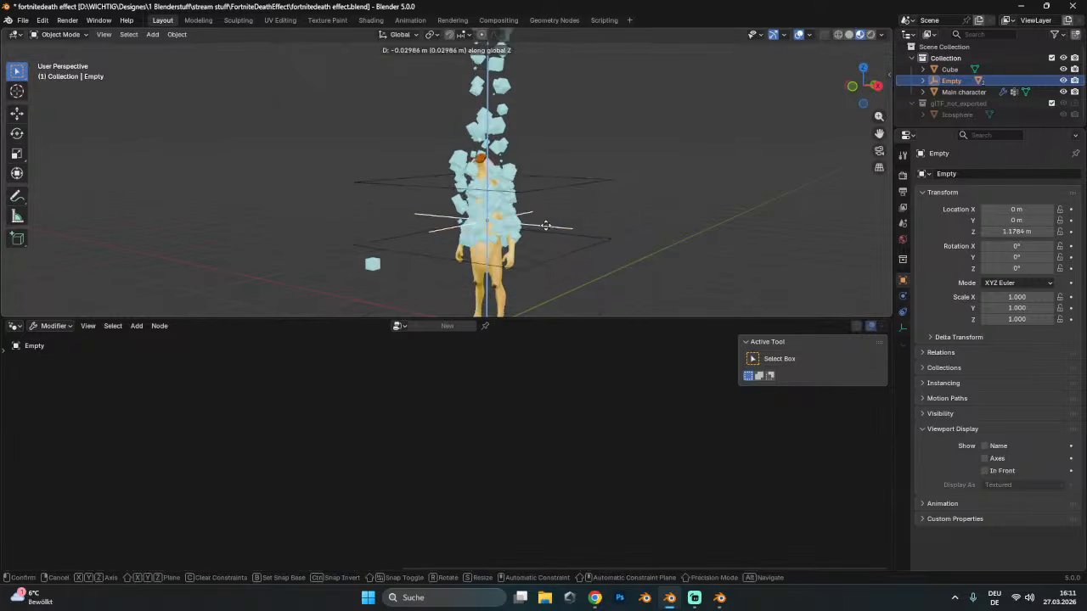
left_click(545, 213)
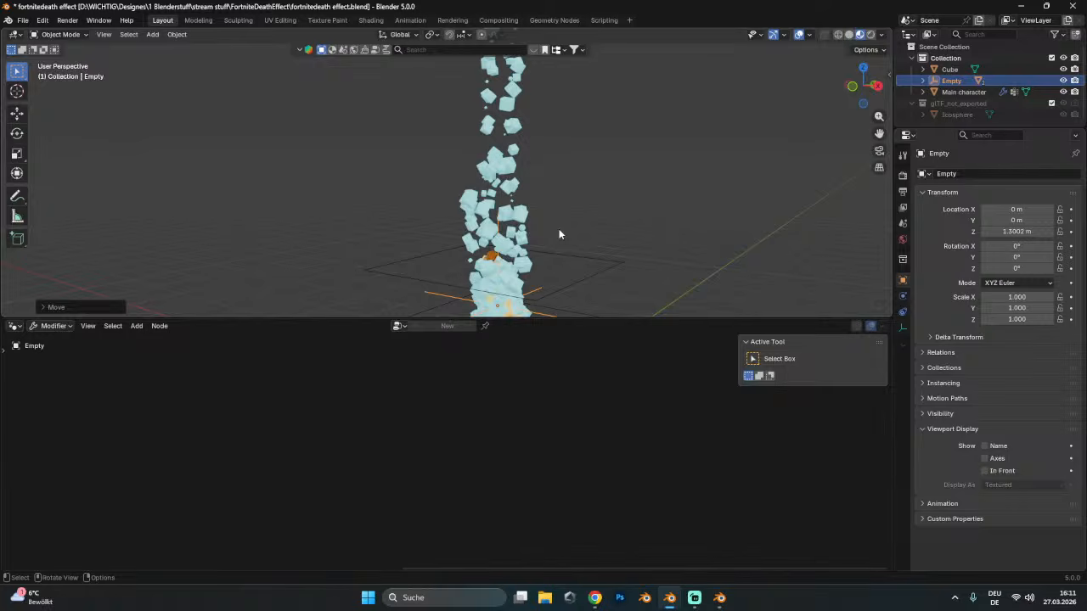
- Move the Main character's Instance on Points, Join Geometry and Group Output nodes farther from Set Position
left_click(488, 259)
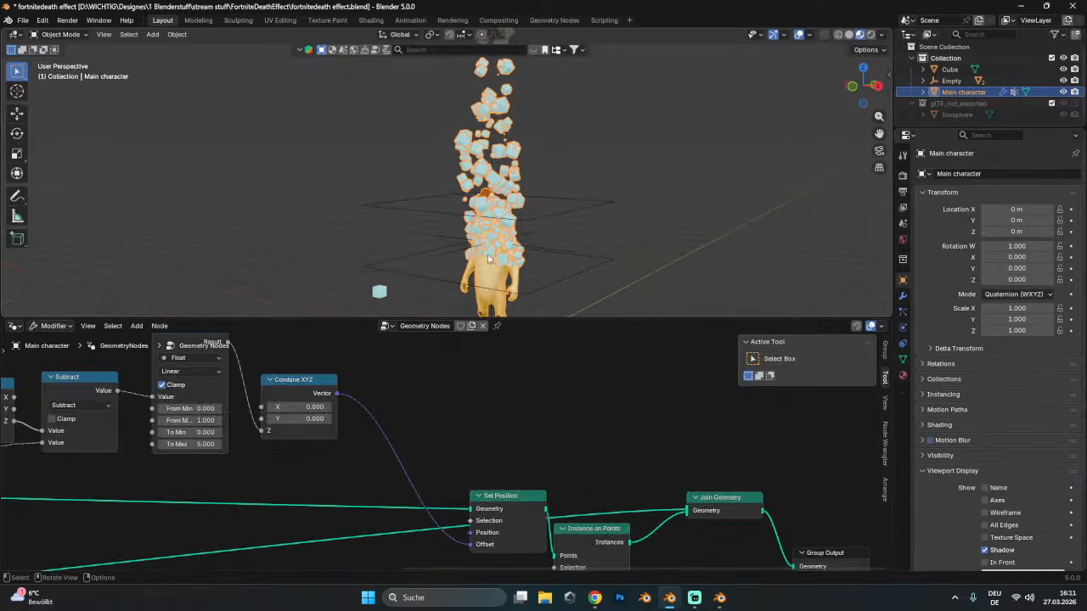
scroll(585, 450, "down", 3)
left_click_drag(667, 553, 413, 425)
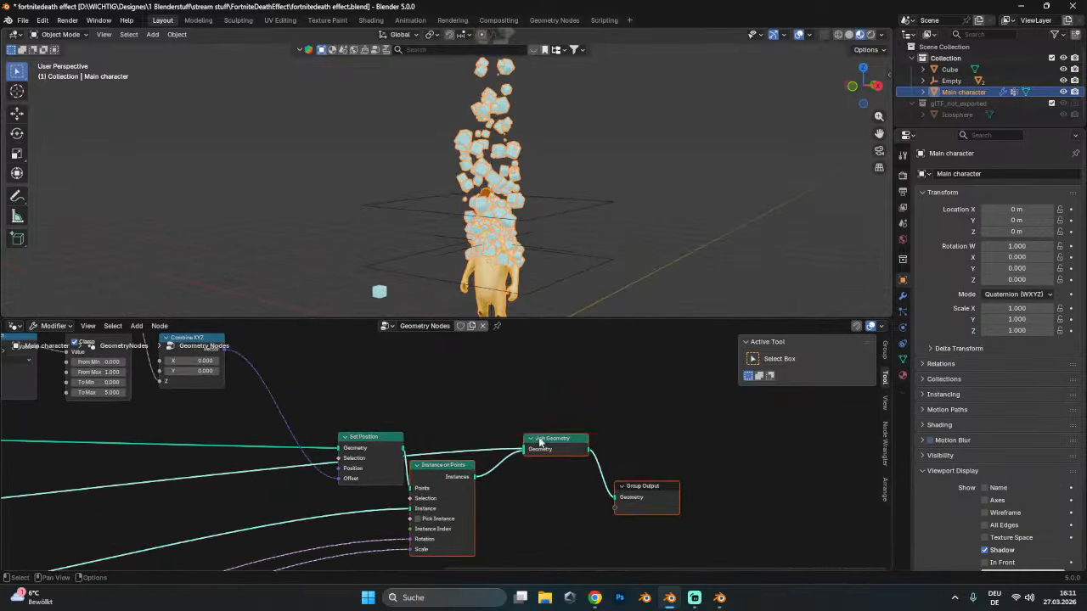
left_click_drag(539, 441, 593, 414)
scroll(593, 414, "up", 2)
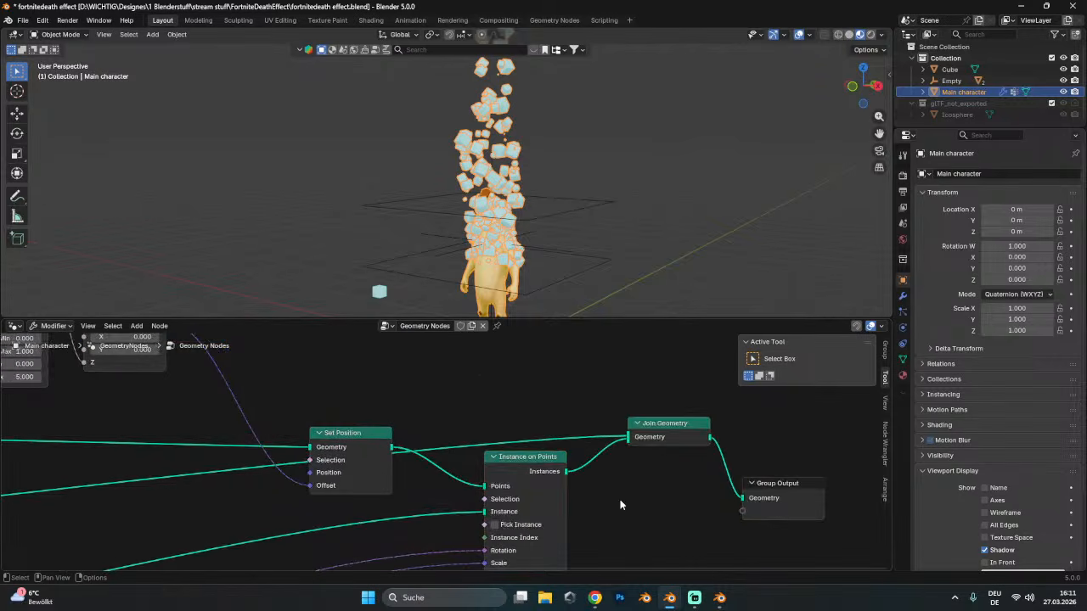
- Disconnect the Scale input of Instance on Points and move the Random Value and Random Rotation nodes closer to it
middle_click_drag(619, 504, 571, 415)
left_click_drag(429, 475, 438, 501)
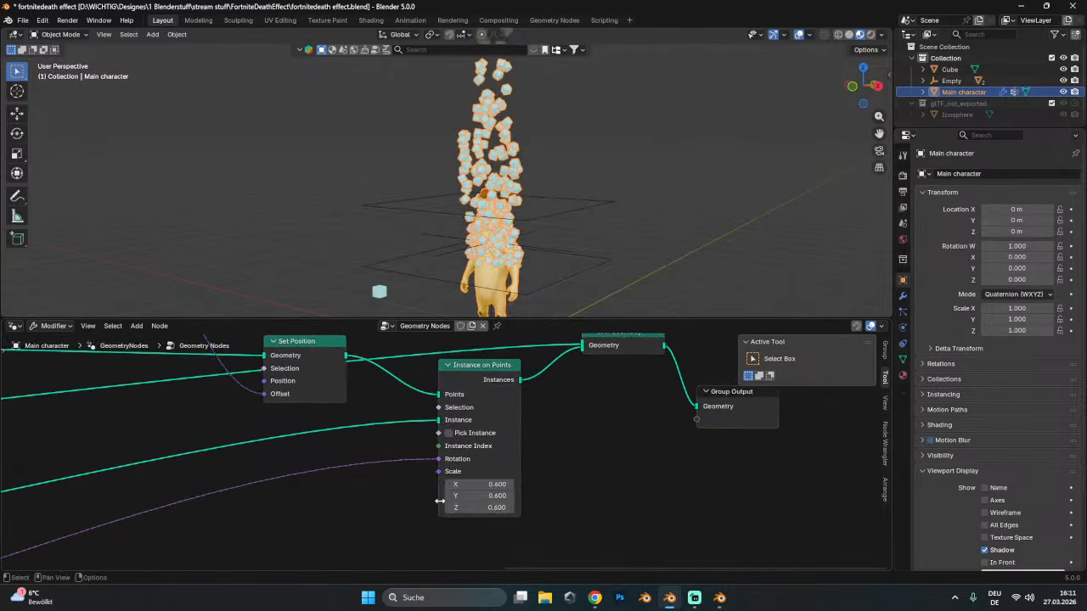
scroll(431, 485, "down", 2)
middle_click_drag(431, 484, 456, 418)
left_click_drag(84, 434, 540, 394)
middle_click_drag(588, 376, 640, 394)
left_click_drag(34, 460, 396, 409)
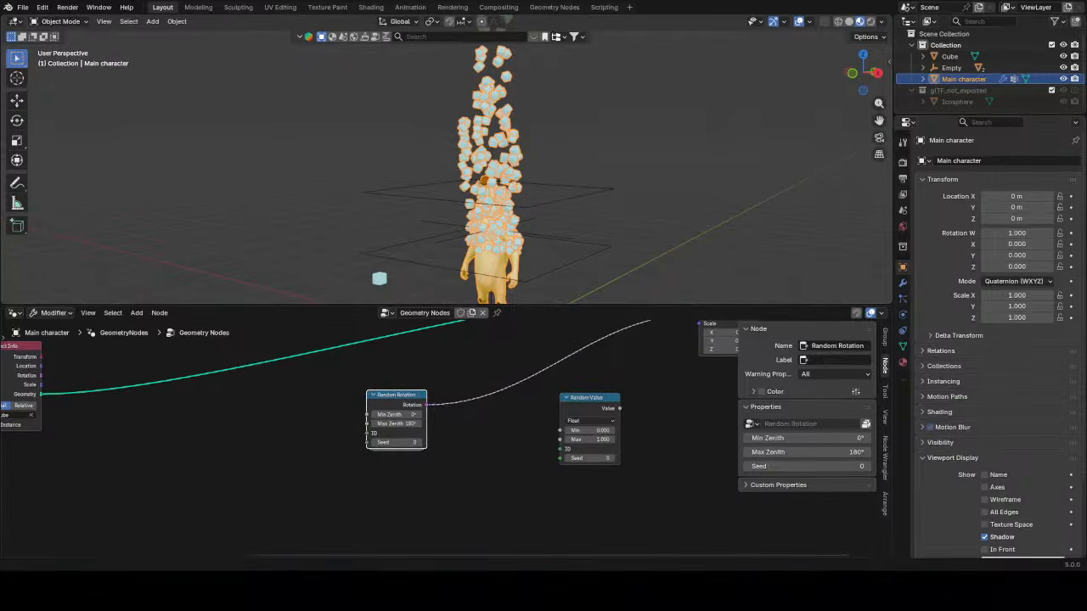
middle_click_drag(670, 175, 553, 174)
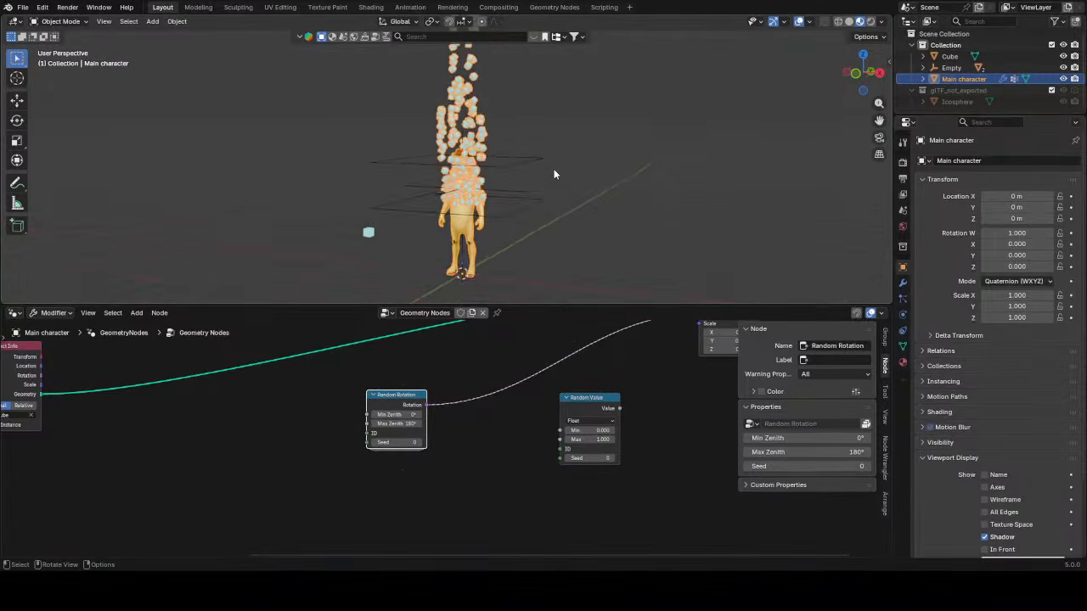
scroll(553, 174, "up", 2)
middle_click_drag(620, 383, 461, 453)
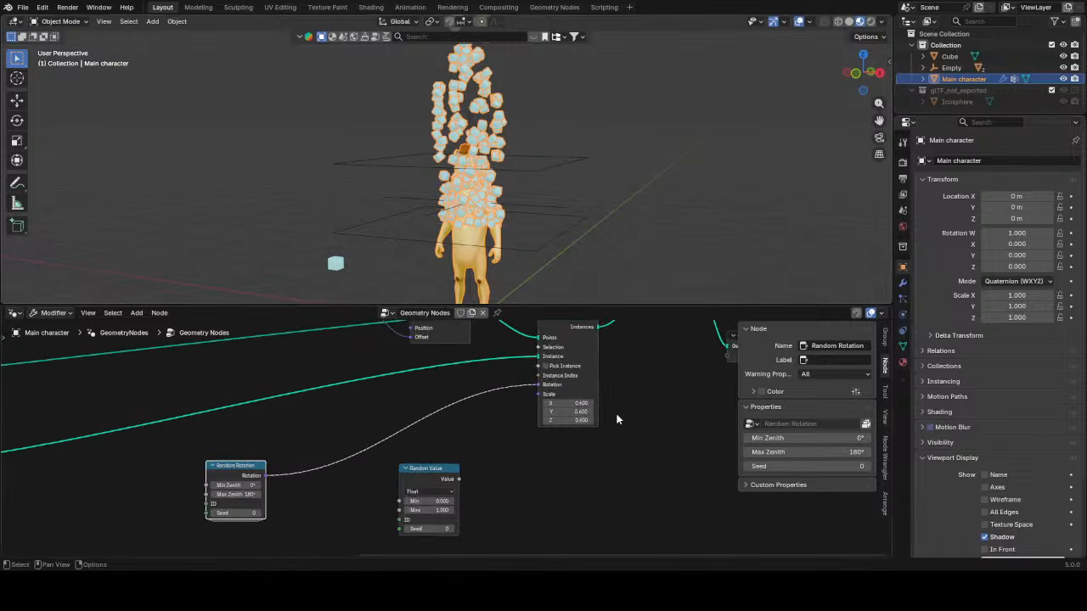
scroll(617, 420, "down", 1)
key("shift+a")
left_click(595, 313)
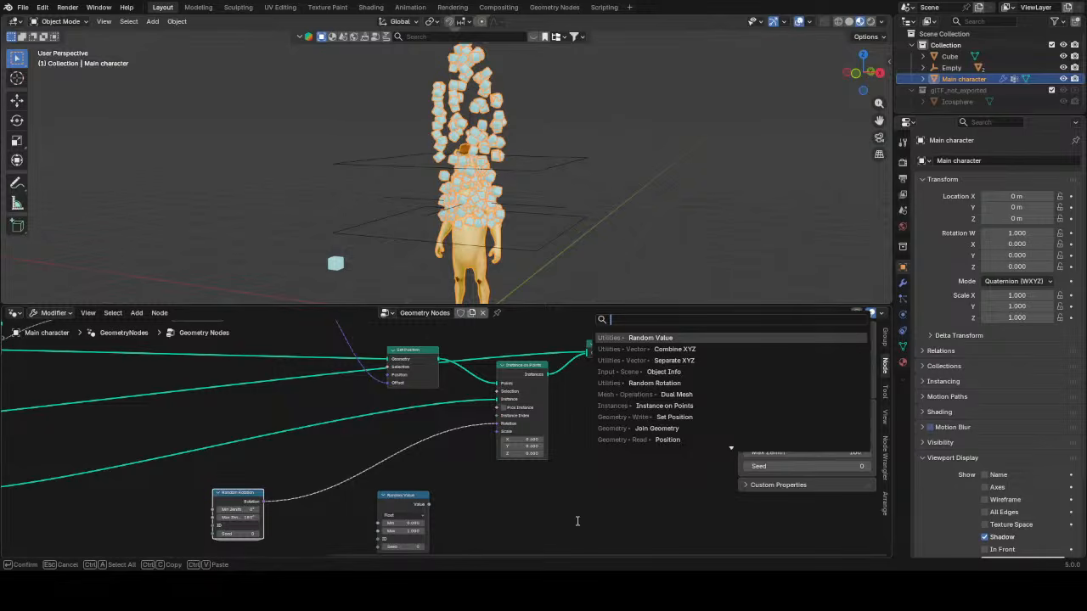
key("Escape")
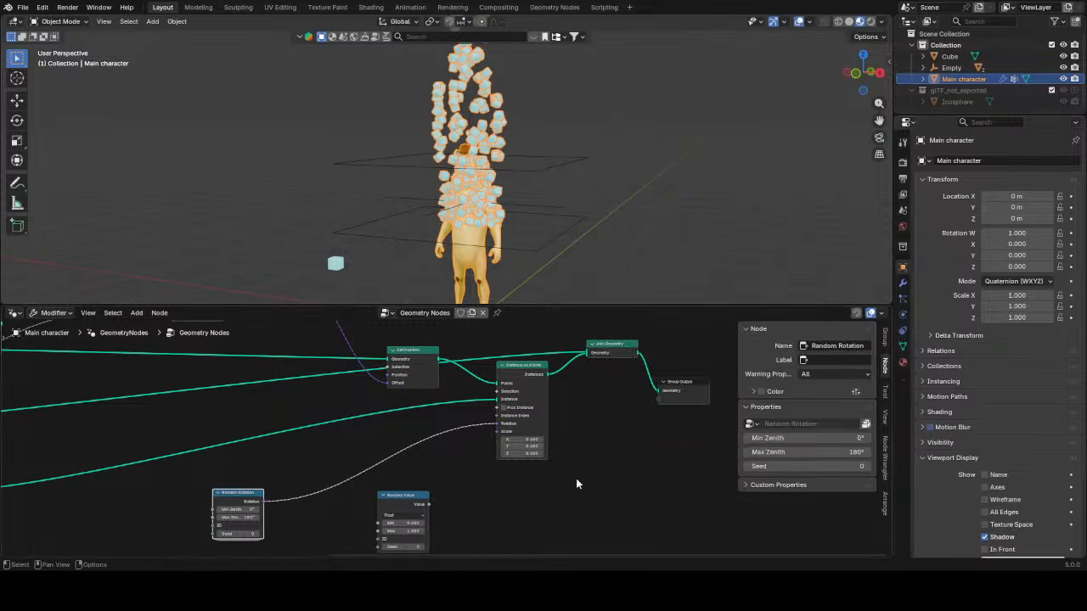
- Move the fly-off Object Info, Separate XYZ, Subtract and Map Range nodes together slightly higher in the node graph
scroll(569, 473, "up", 2)
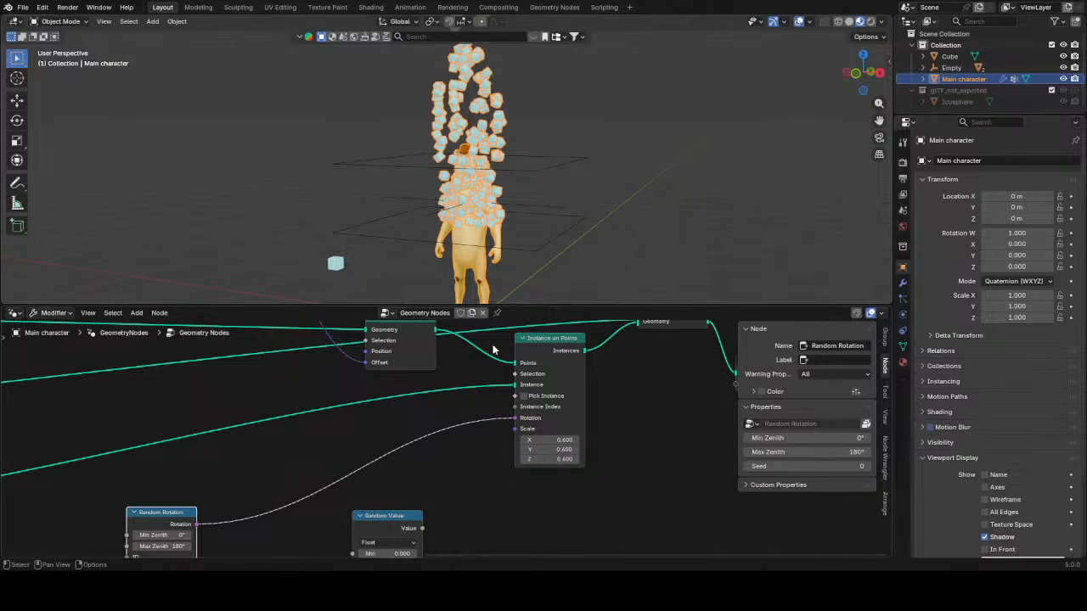
scroll(459, 498, "down", 1)
scroll(474, 122, "up", 2)
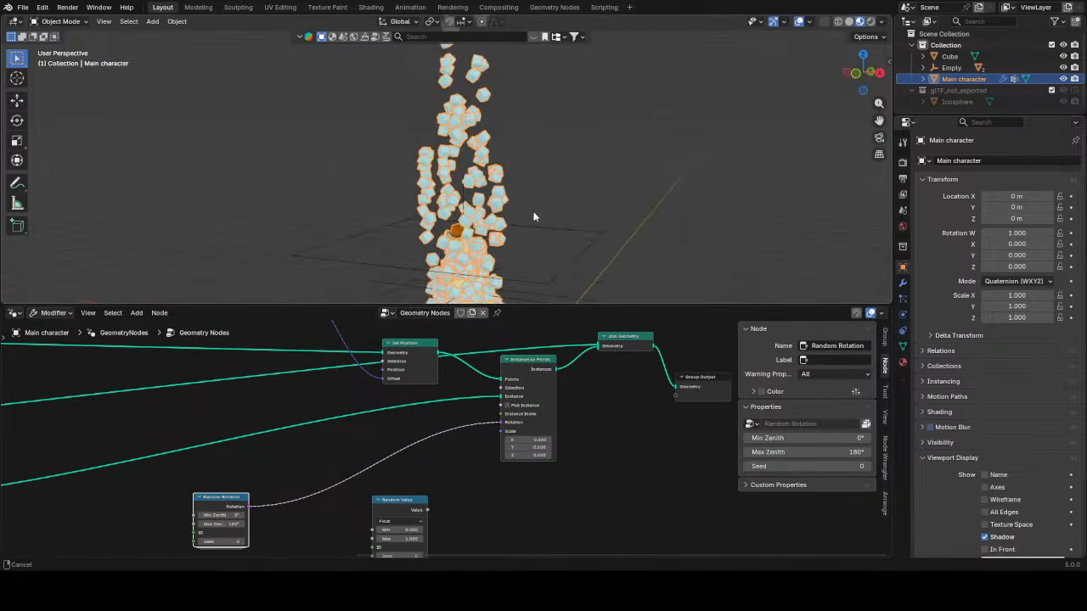
scroll(460, 419, "down", 2)
middle_click_drag(326, 334, 501, 400)
scroll(336, 388, "up", 1)
mouse_move(326, 396)
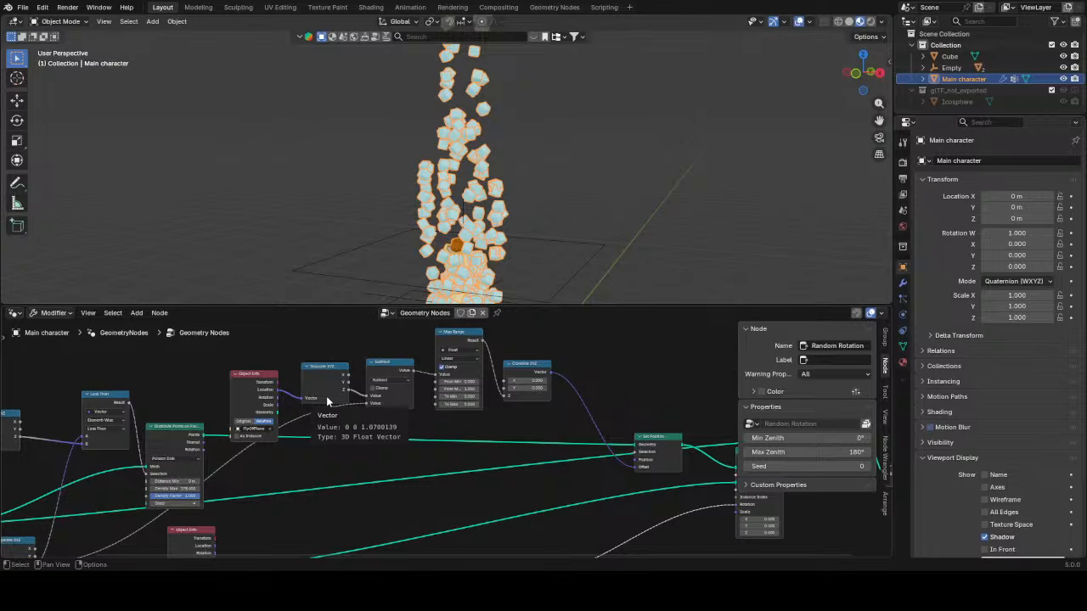
scroll(326, 396, "down", 1)
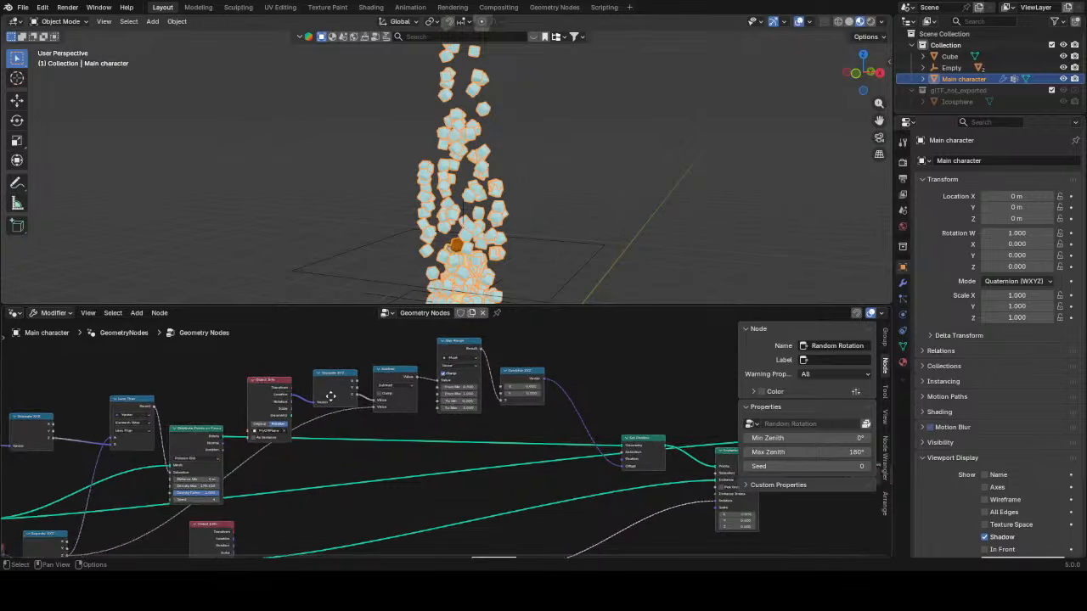
middle_click_drag(273, 348, 263, 379)
left_click_drag(264, 380, 441, 435)
left_click_drag(452, 388, 446, 363)
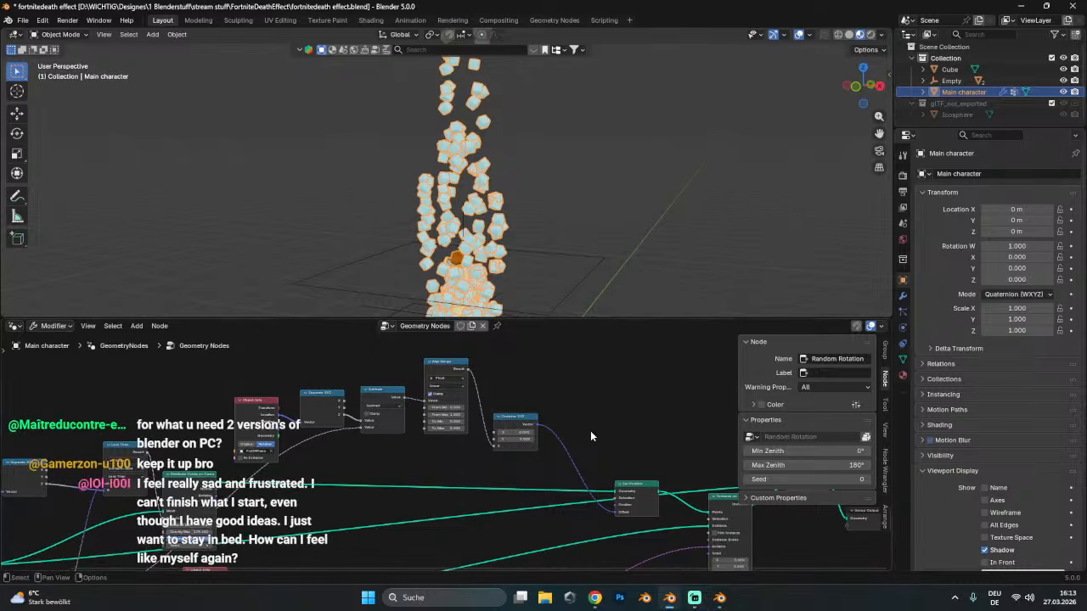
- Check which viewport objects are the FlyOffPlane and the Empty, and reselect the Main character
scroll(590, 431, "up", 2)
middle_click_drag(419, 397, 439, 432)
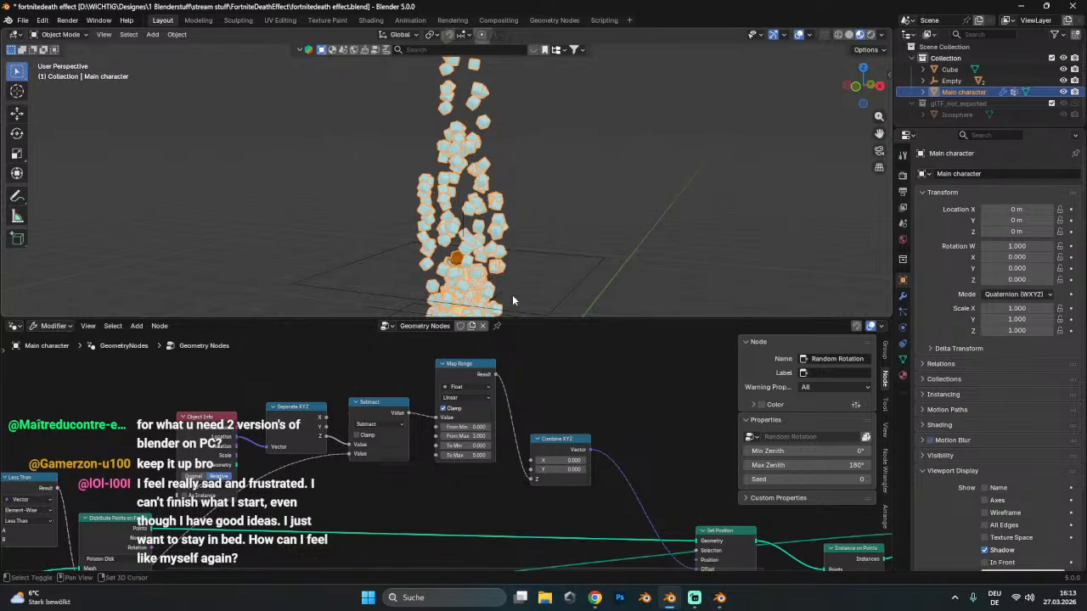
middle_click_drag(512, 295, 525, 144, "shift")
left_click(567, 216)
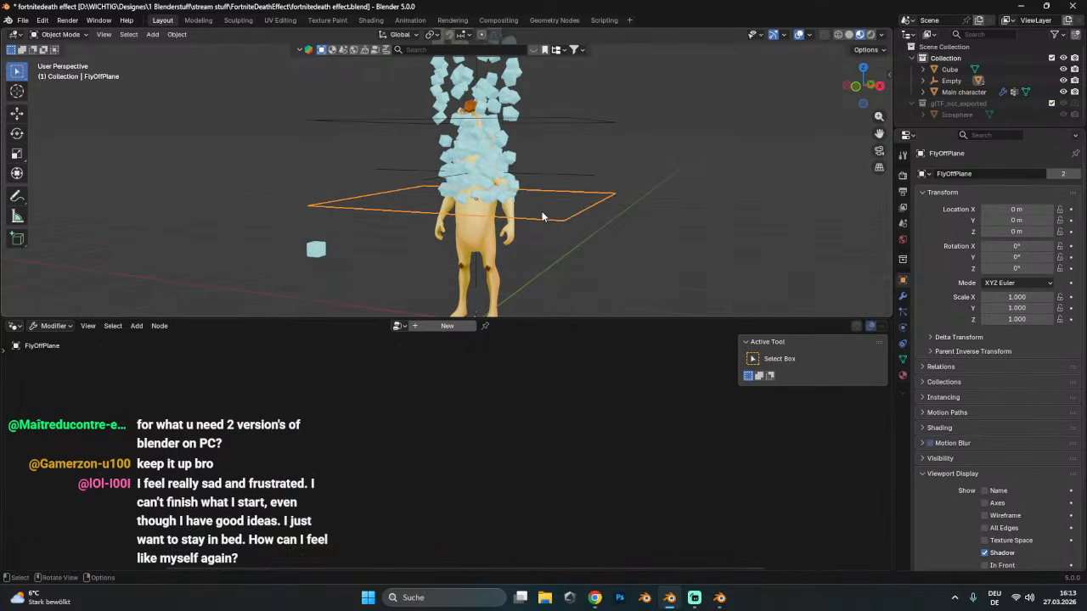
left_click(575, 173)
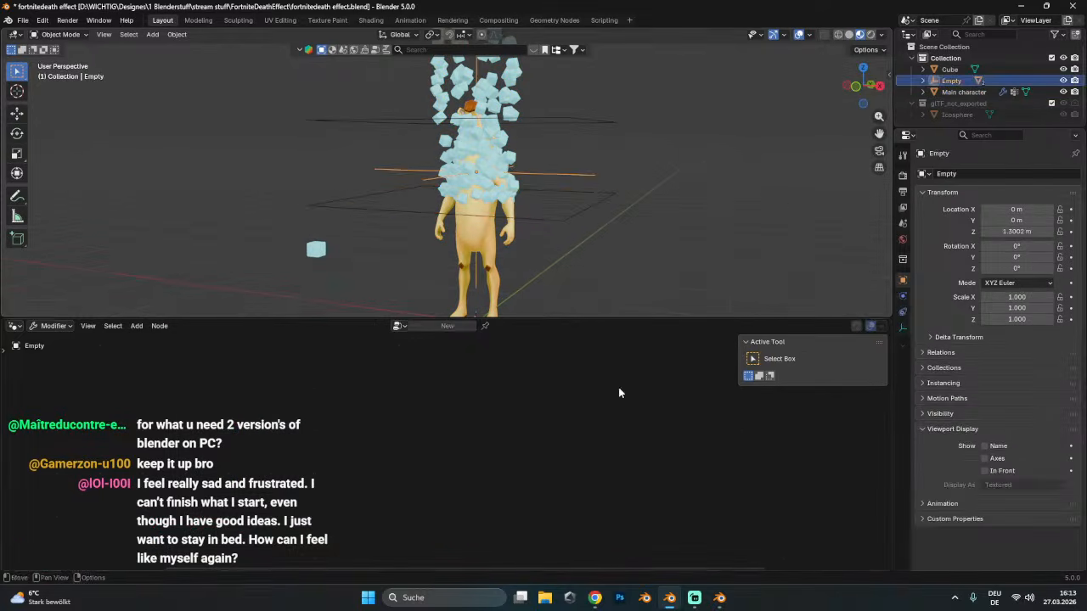
left_click(507, 196)
- Add a Map Range node fed by the fly-off Subtract value and connect its result to the Scale of Instance on Points
scroll(554, 370, "down", 4)
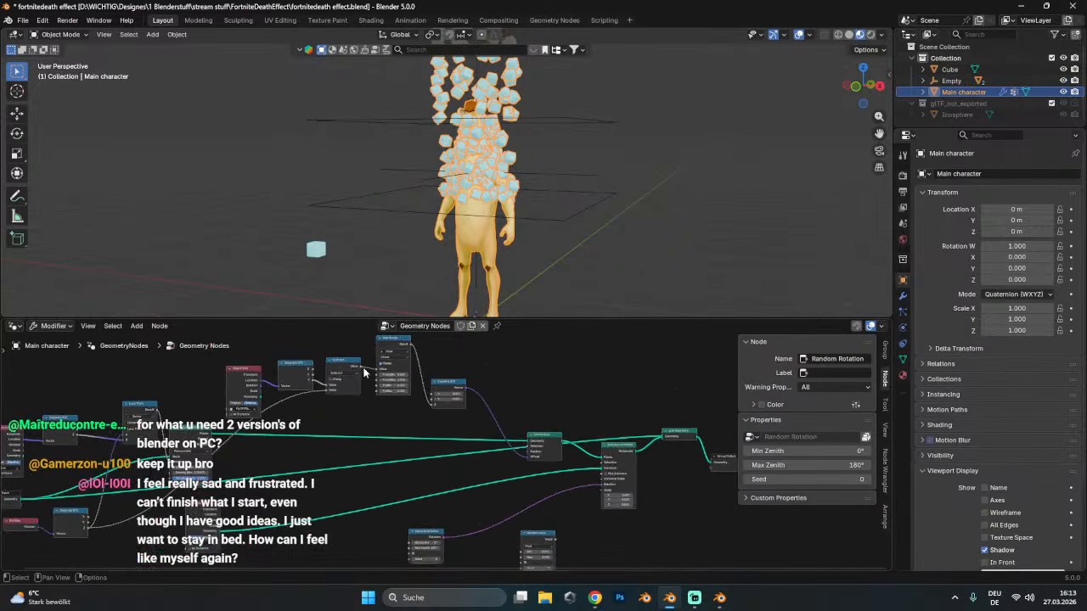
left_click_drag(361, 371, 468, 516)
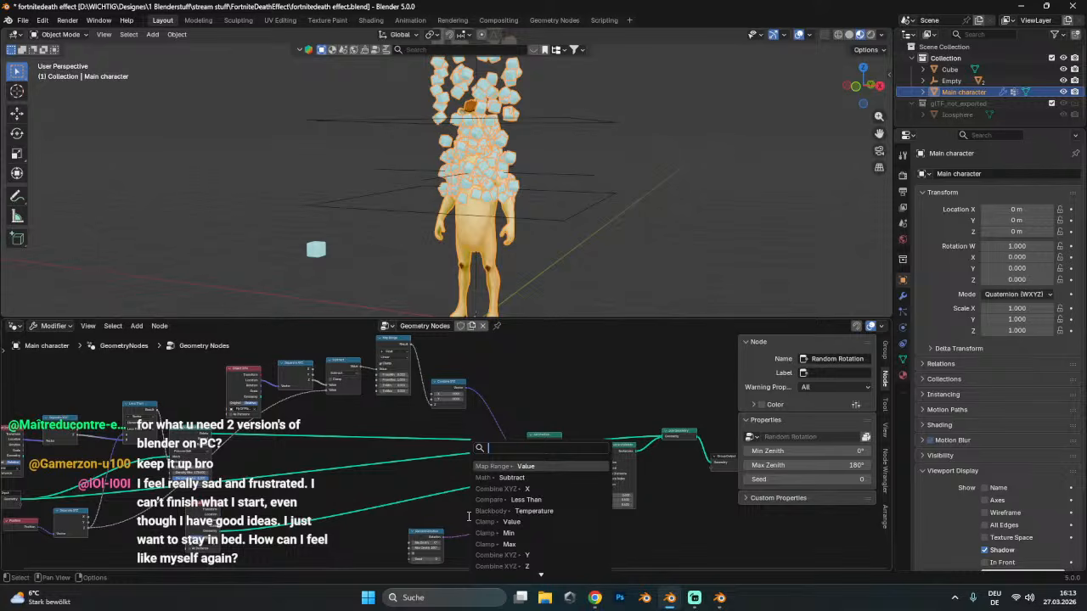
type("map")
key("Return")
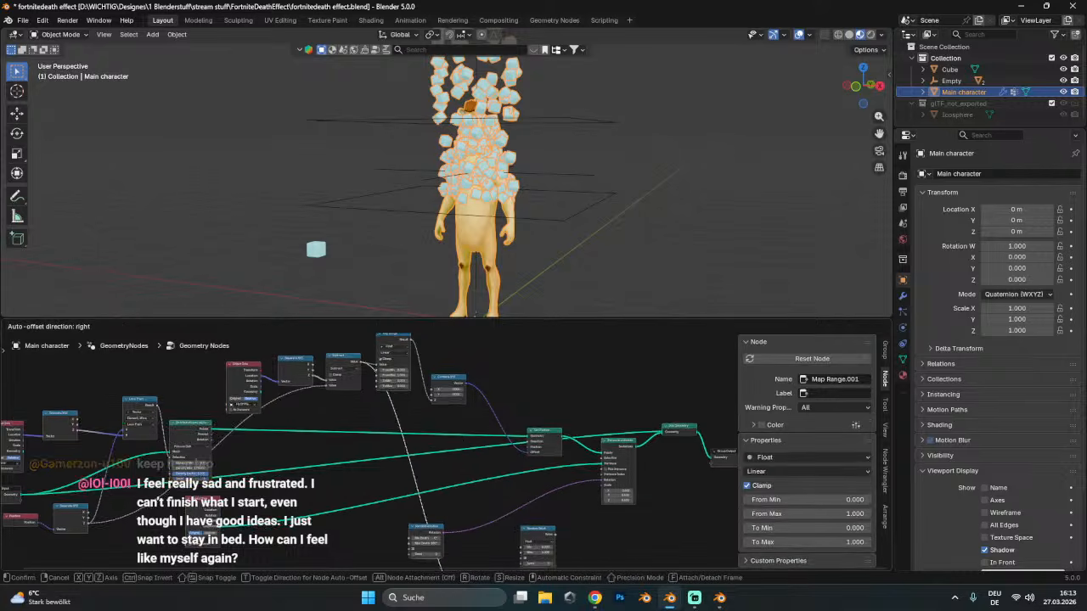
scroll(463, 471, "up", 3)
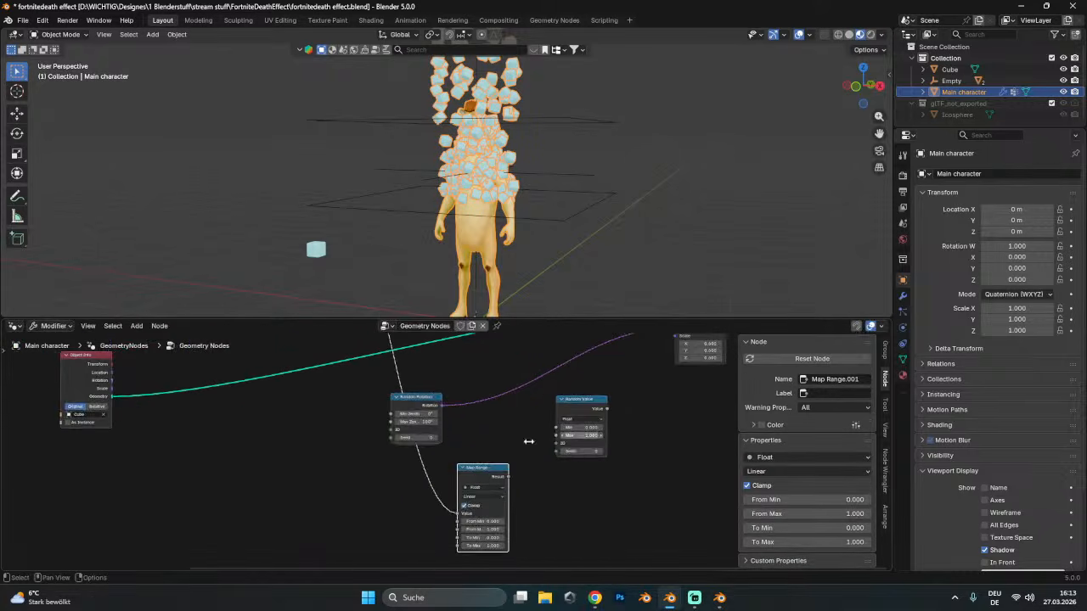
left_click(370, 486)
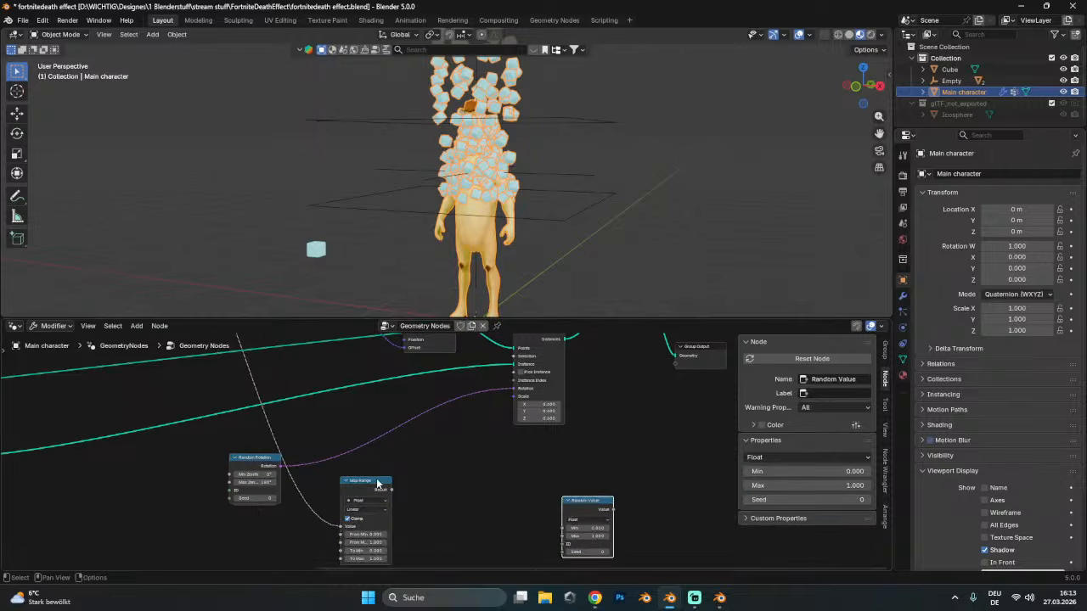
left_click_drag(391, 492, 514, 397)
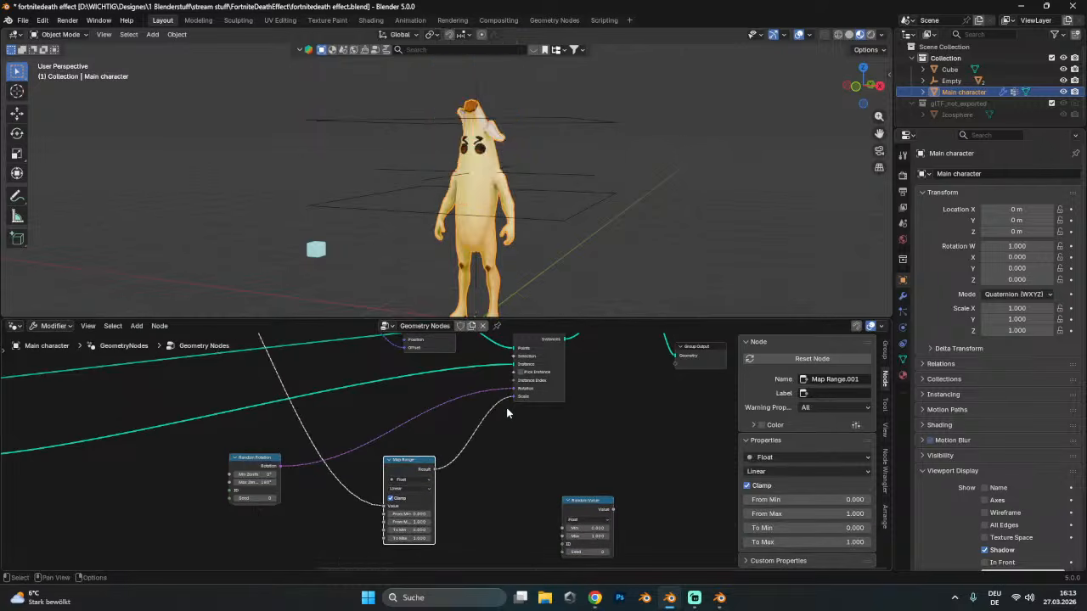
- Set the new Map Range node's From Min to -2, From Max to 3.2 and To Max to 7.1
scroll(523, 186, "down", 4)
scroll(490, 213, "up", 5)
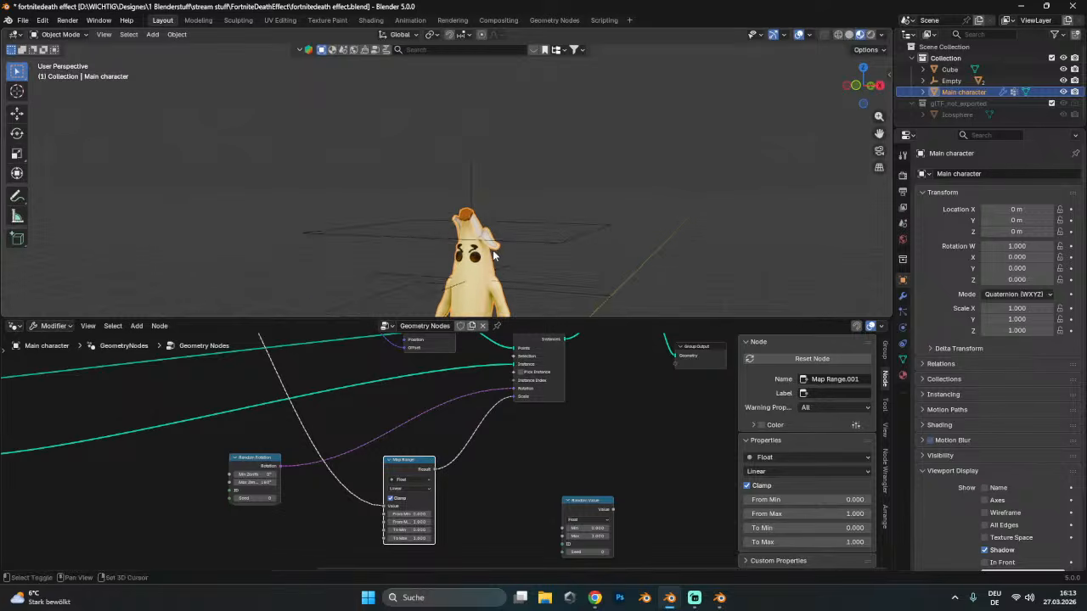
left_click_drag(414, 535, 403, 464)
scroll(439, 529, "up", 3)
- Move the empty along Z to about 1.92 m
left_click(526, 225)
key("g")
key("z")
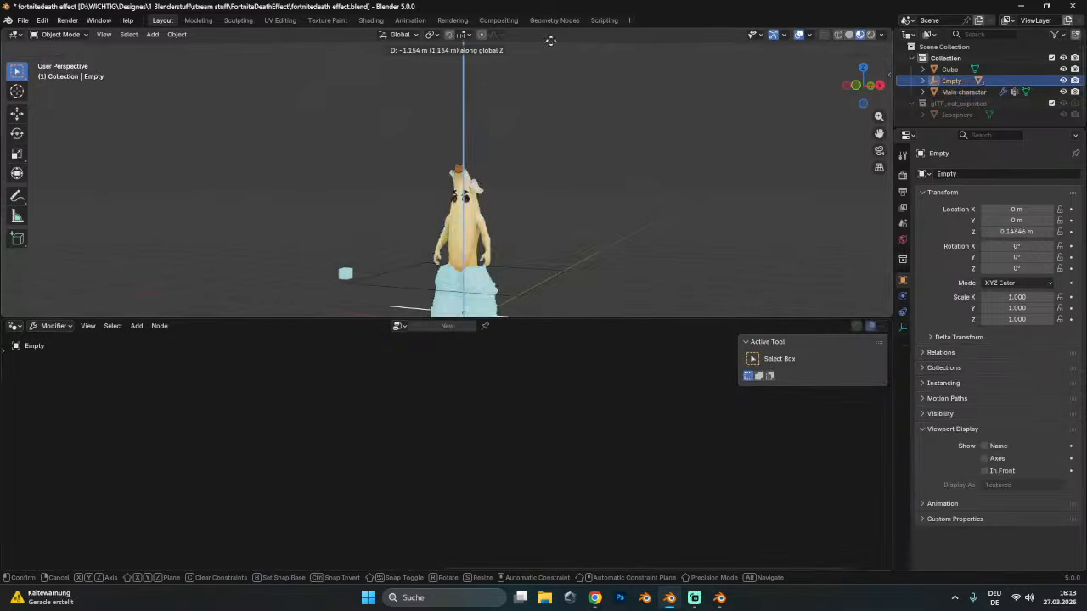
left_click(549, 168)
scroll(550, 168, "down", 2)
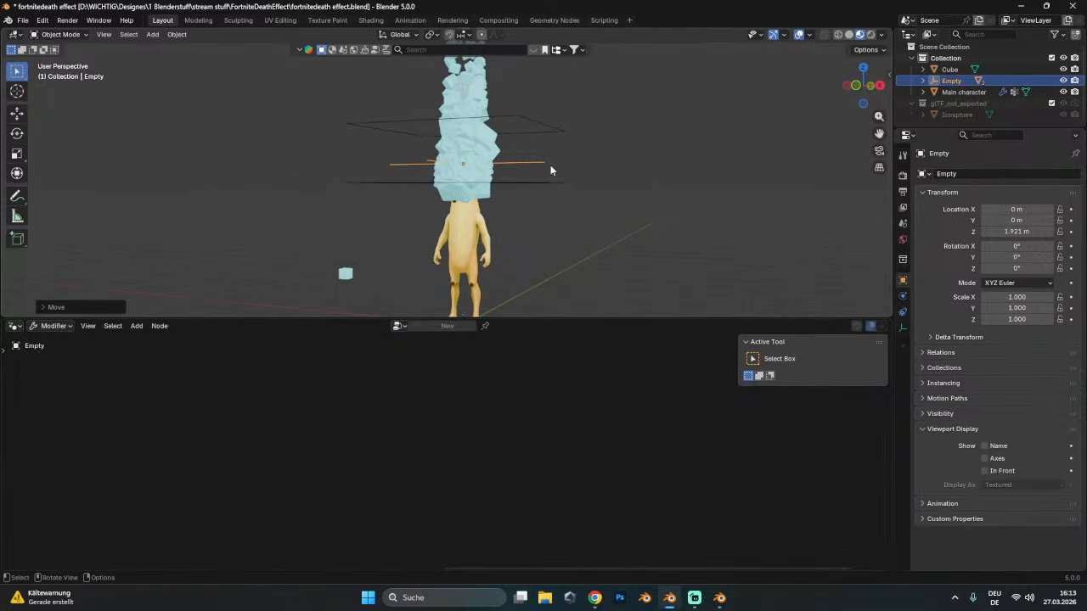
- Test the cube scaling by temporarily moving the empty along Z
key("g")
key("z")
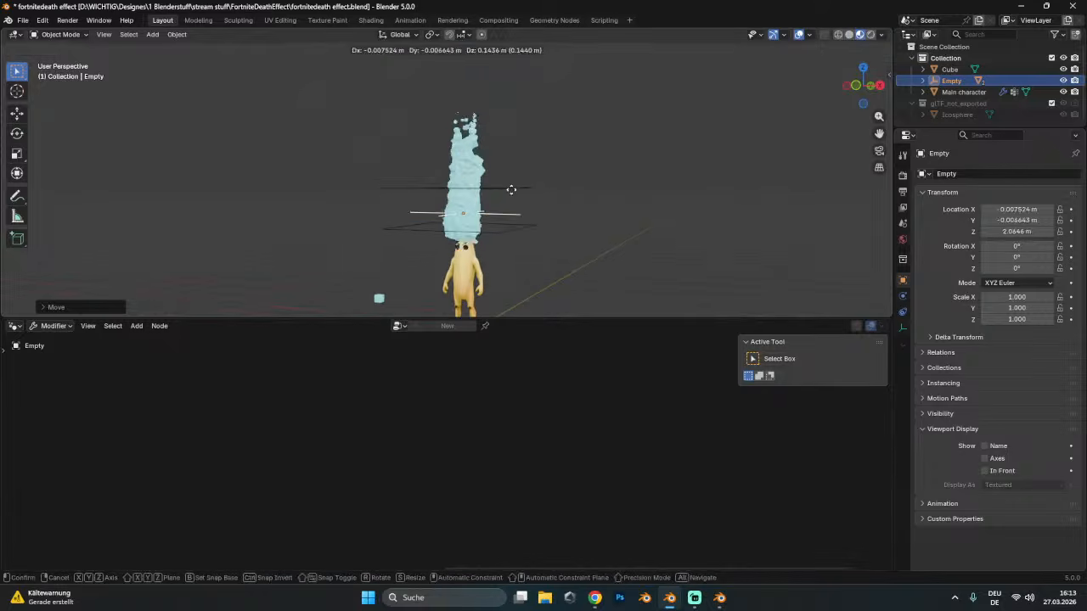
scroll(514, 195, "up", 2, "alt")
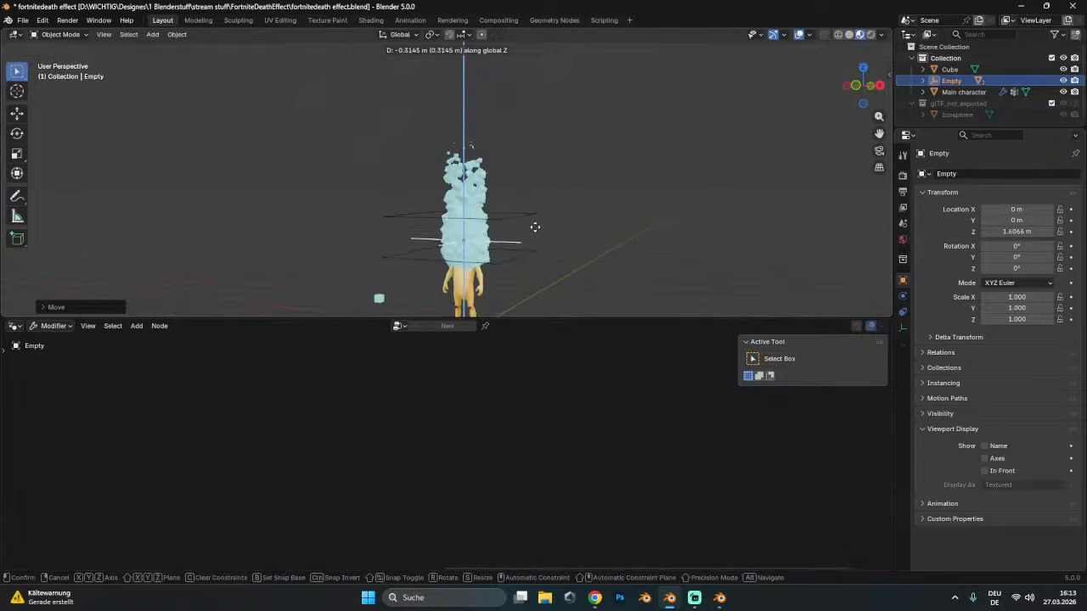
left_click(480, 262)
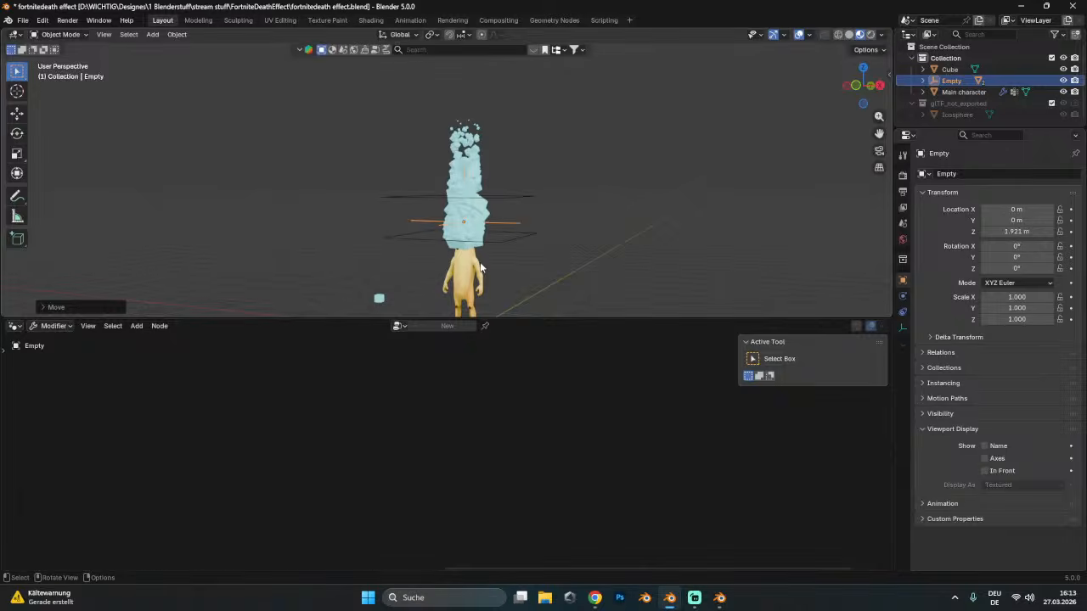
- Reselect the Main character and set the scale Map Range node's From Min to -1
left_click(468, 264)
scroll(478, 444, "up", 2)
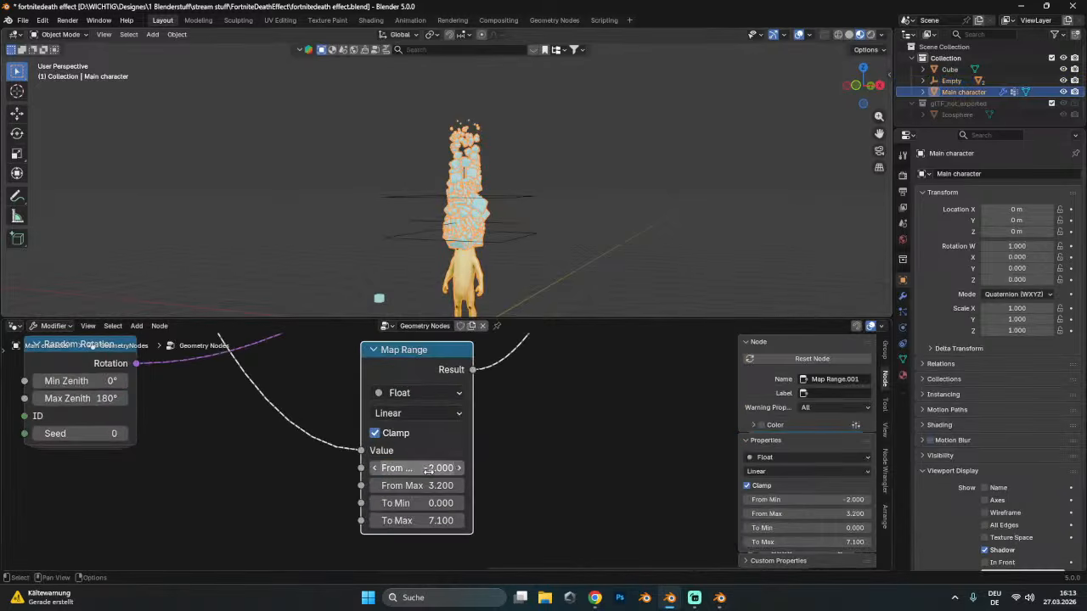
key("Return")
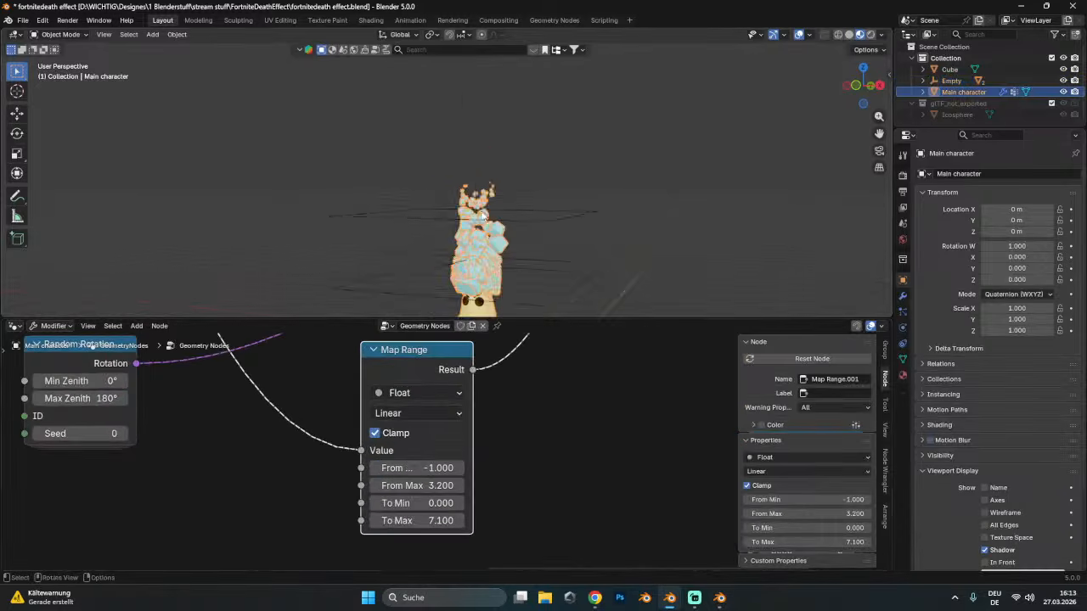
scroll(496, 178, "up", 2)
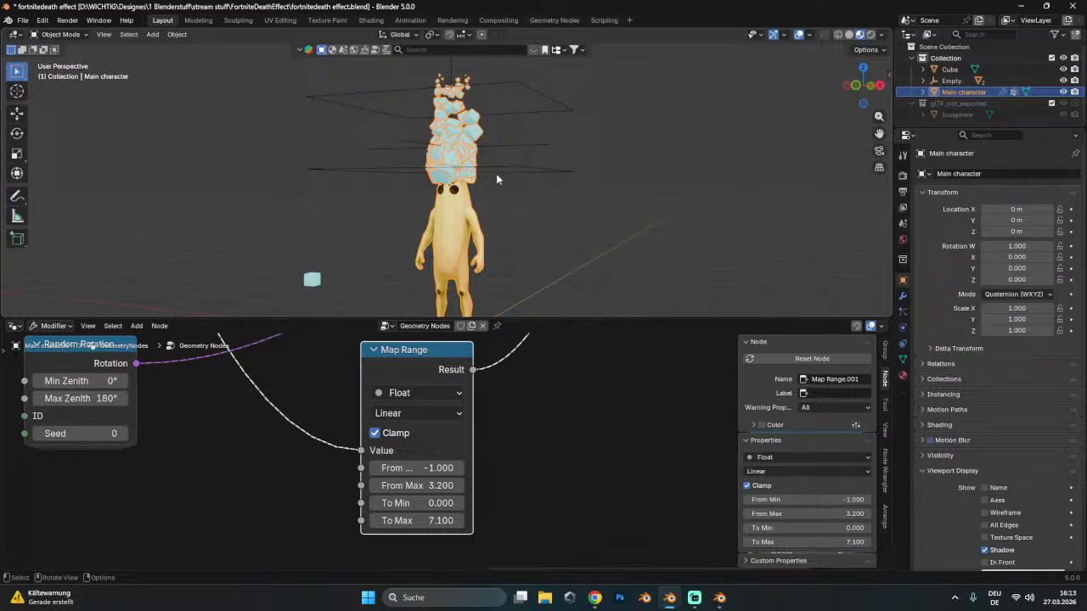
- Try 0, 1, 0.2 and 0.5 as From Max values on the scale Map Range node
left_click(427, 482)
type("0")
key("Return")
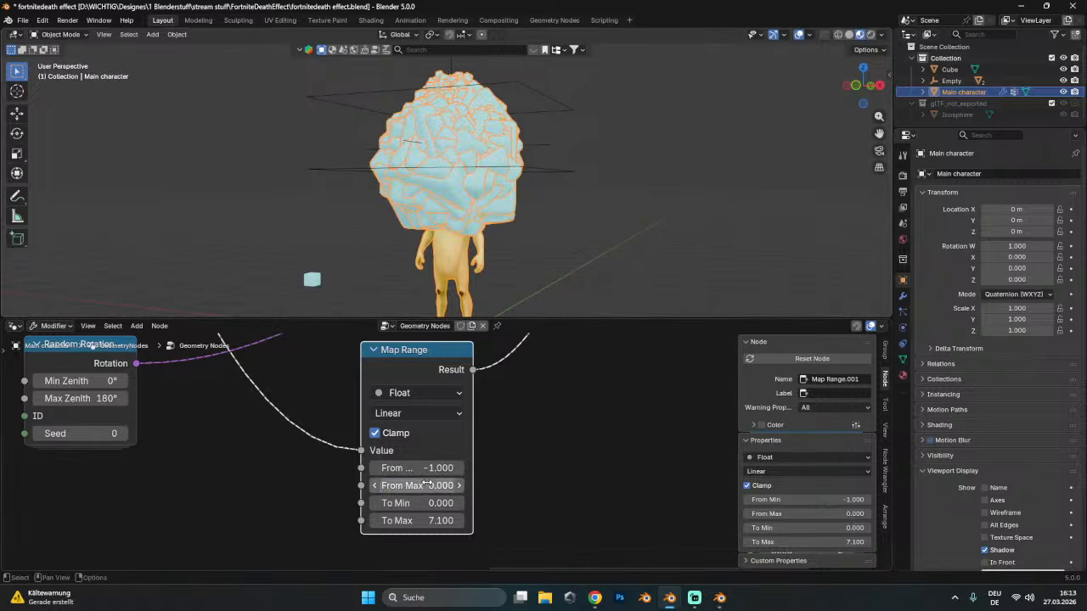
left_click(426, 482)
type("1")
key("Return")
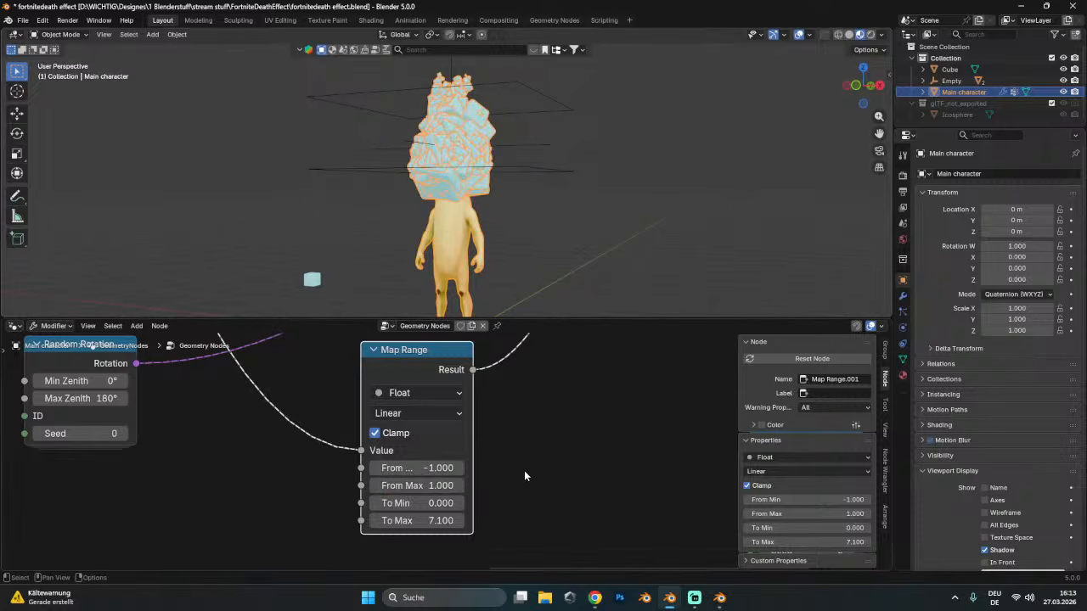
left_click(434, 484)
type(".2")
key("Return")
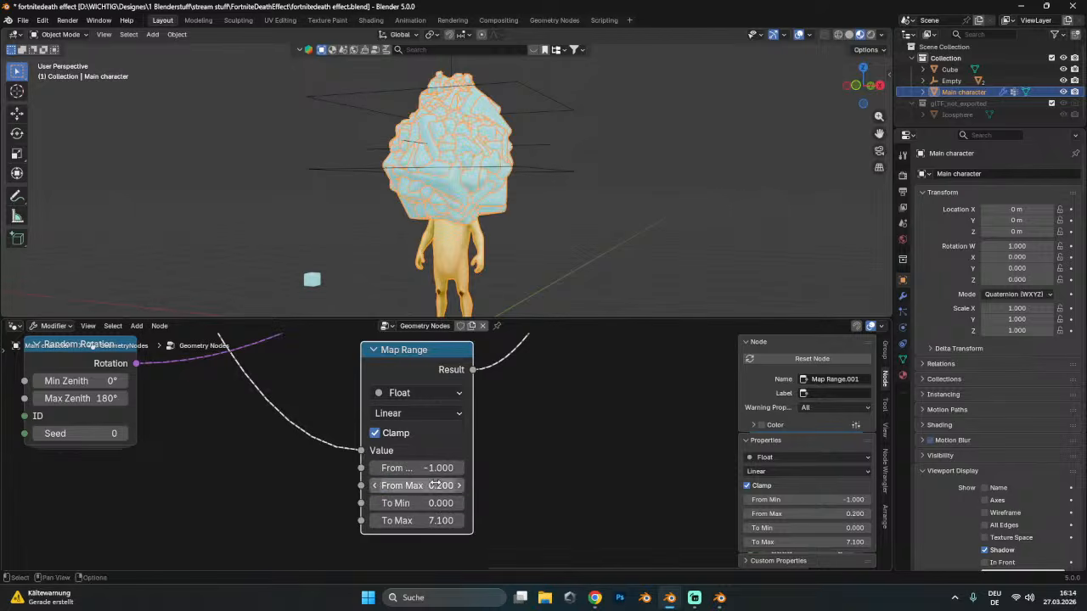
type(".5")
key("Return")
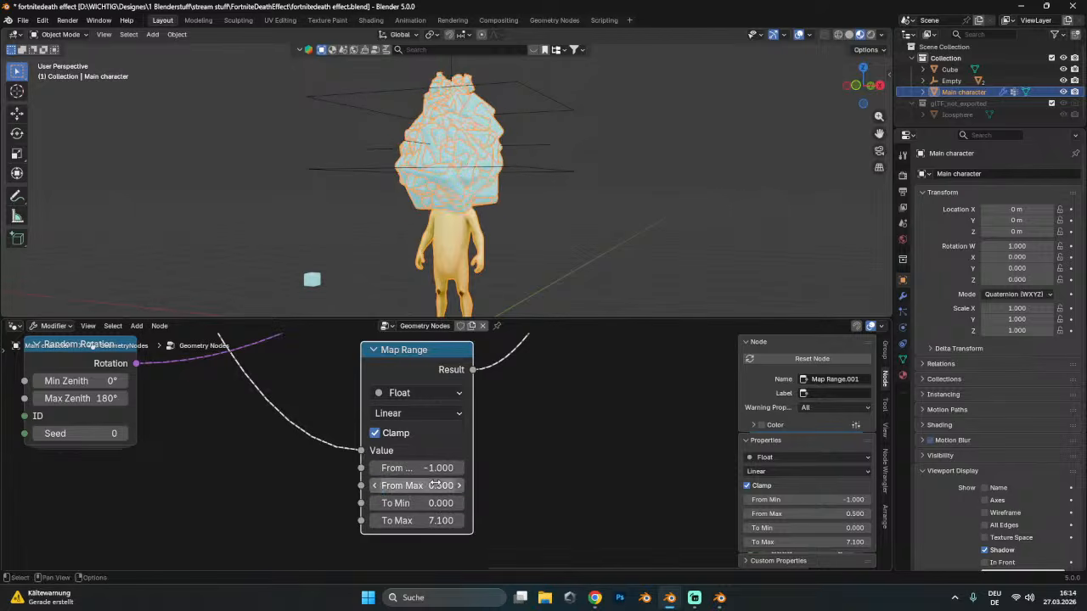
- Set the scale Map Range node's From Max to 6.4, To Max to -25.4 and To Min to 0
left_click_drag(434, 484, 483, 484)
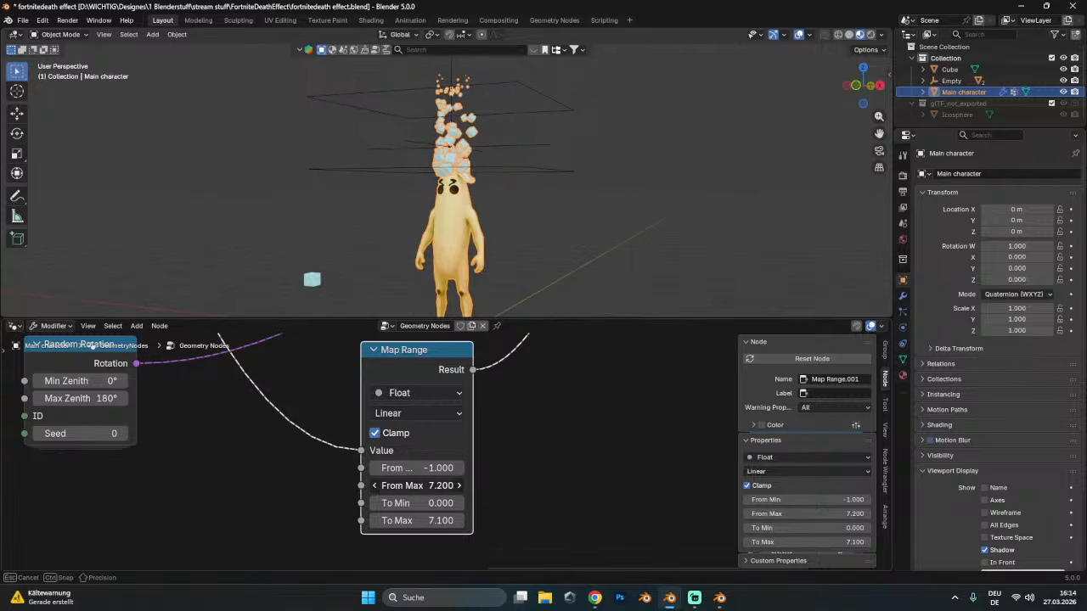
left_click_drag(484, 484, 484, 485)
left_click_drag(416, 503, 441, 503)
middle_click_drag(544, 201, 482, 420)
left_click_drag(433, 520, 298, 520)
mouse_move(416, 502)
left_mouse_down()
mouse_move(390, 503)
mouse_move(404, 502)
left_mouse_up()
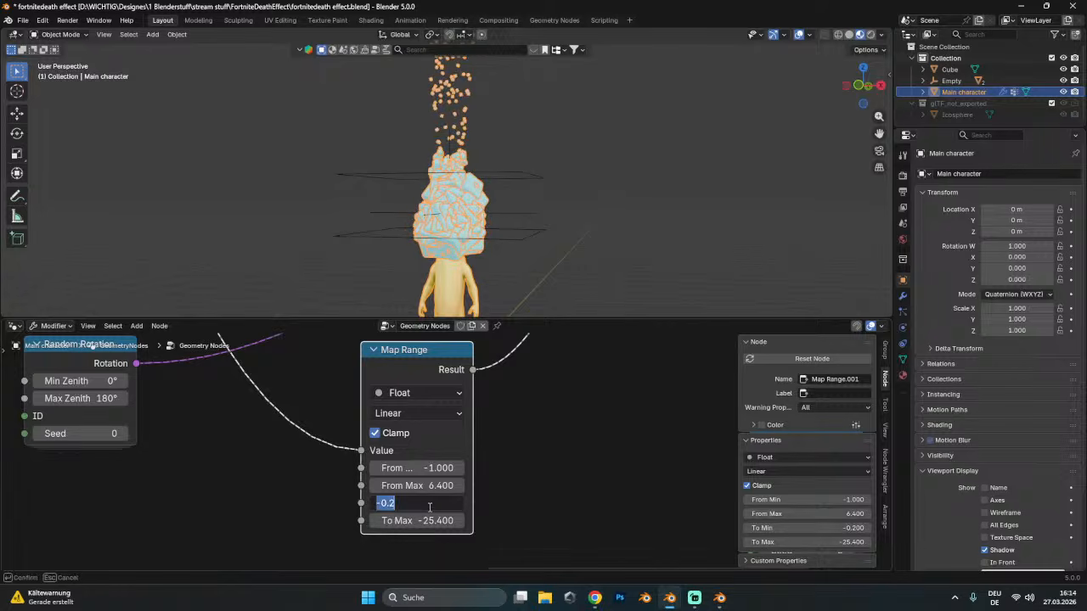
type("0")
key("Return")
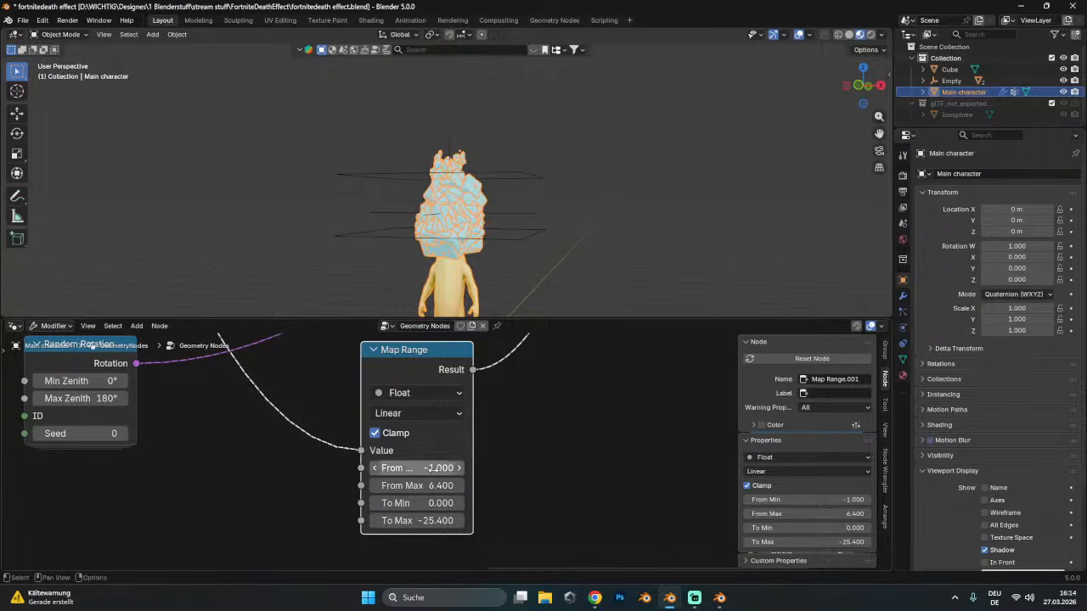
- Test the cube scaling by moving the empty along Z and place it at about 1.35 m
left_click(506, 214)
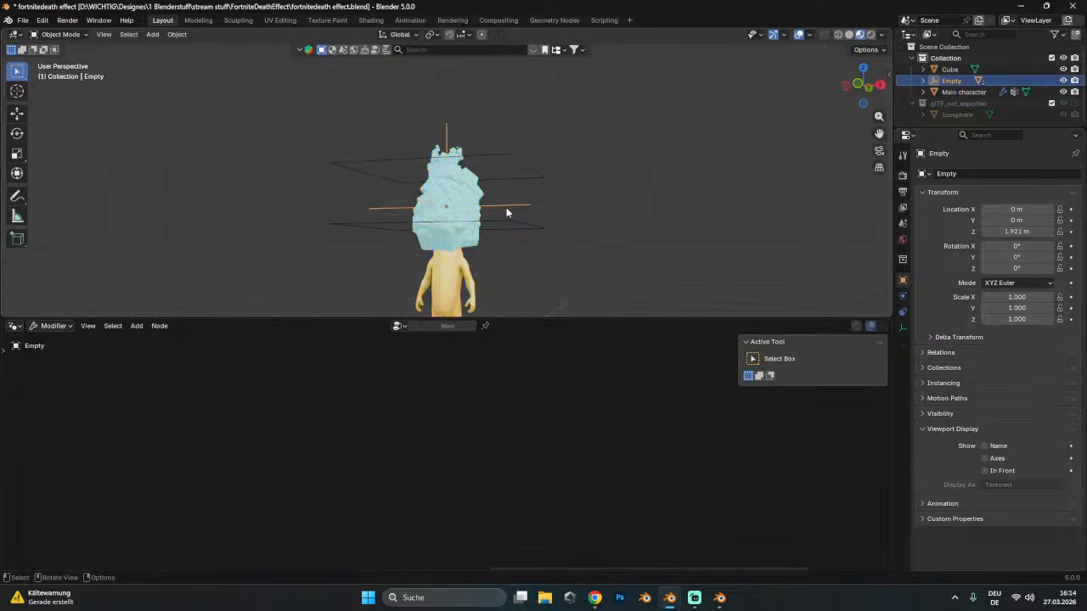
key("g")
key("z")
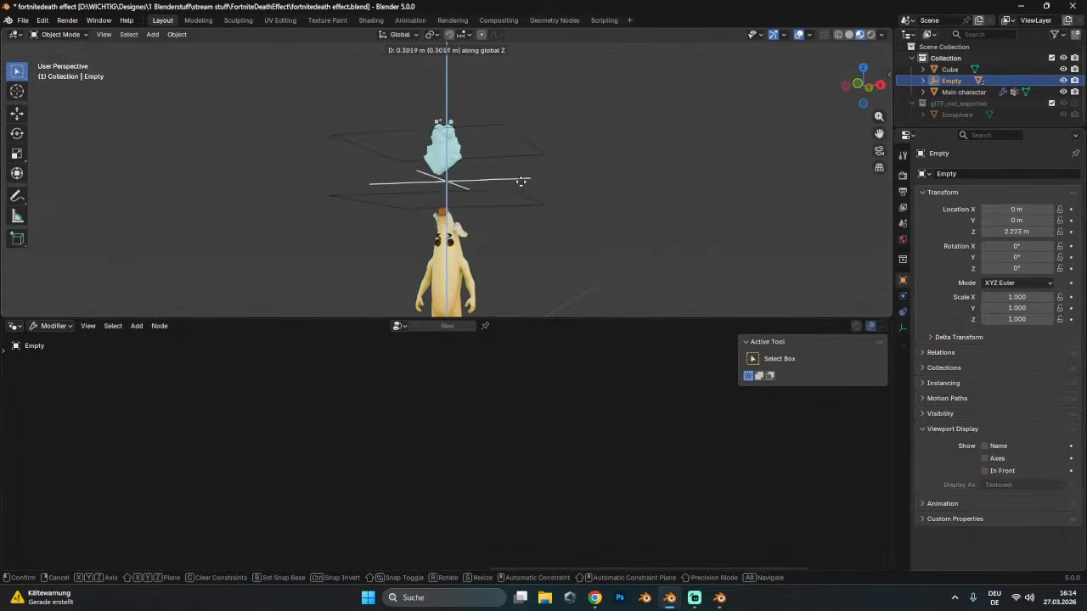
left_click(527, 249)
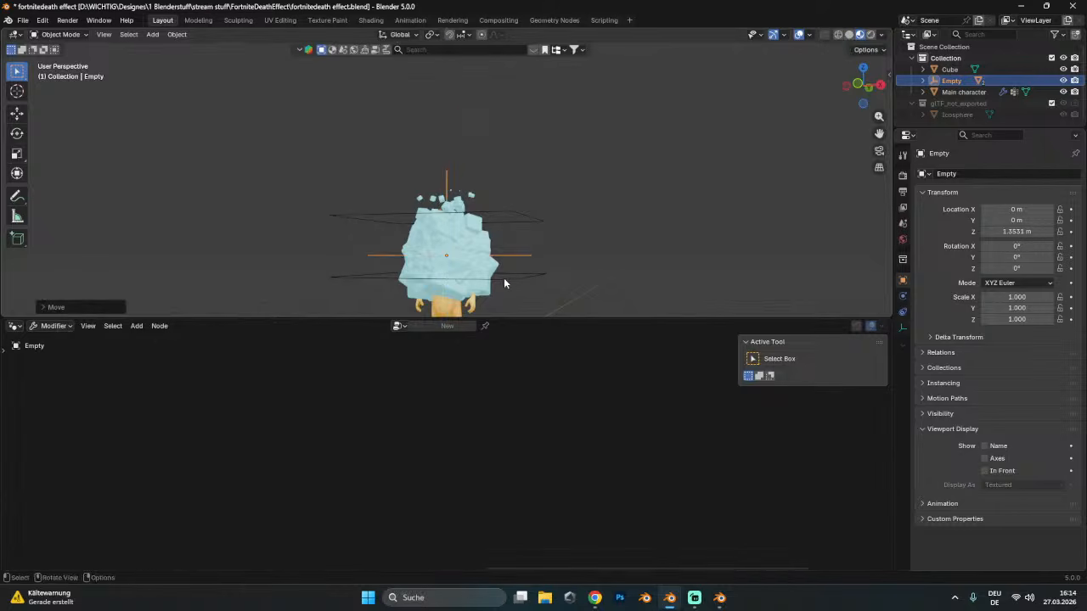
scroll(501, 276, "up", 2)
middle_click_drag(487, 271, 499, 214, "shift")
key("g")
key("z")
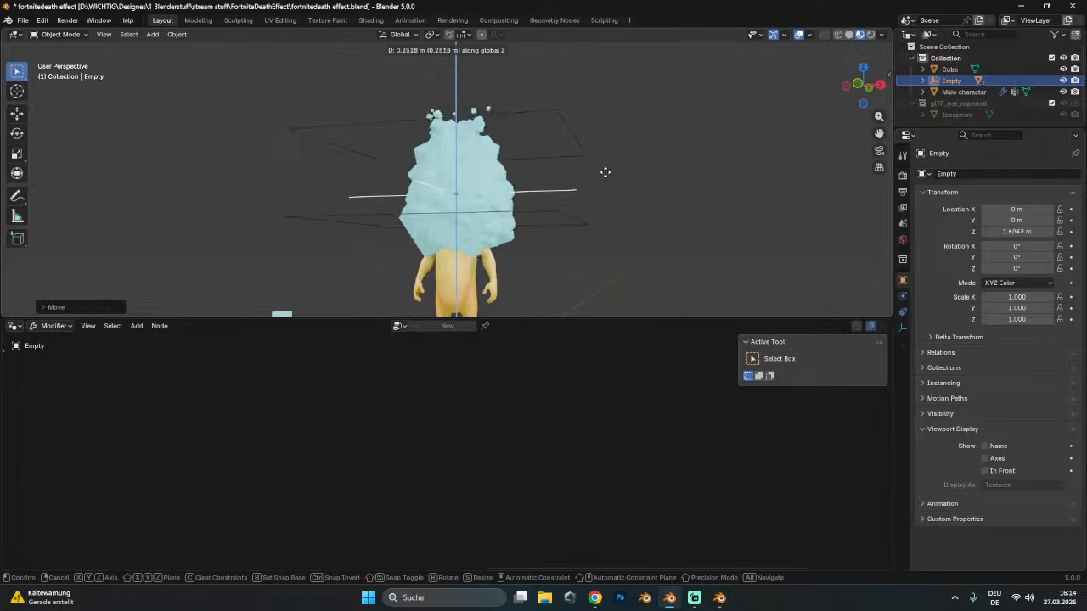
left_click(577, 173)
- Reselect the Main character, try 0 as From Min on the scale Map Range node, and restore -1
left_click(487, 214)
scroll(486, 432, "up", 3)
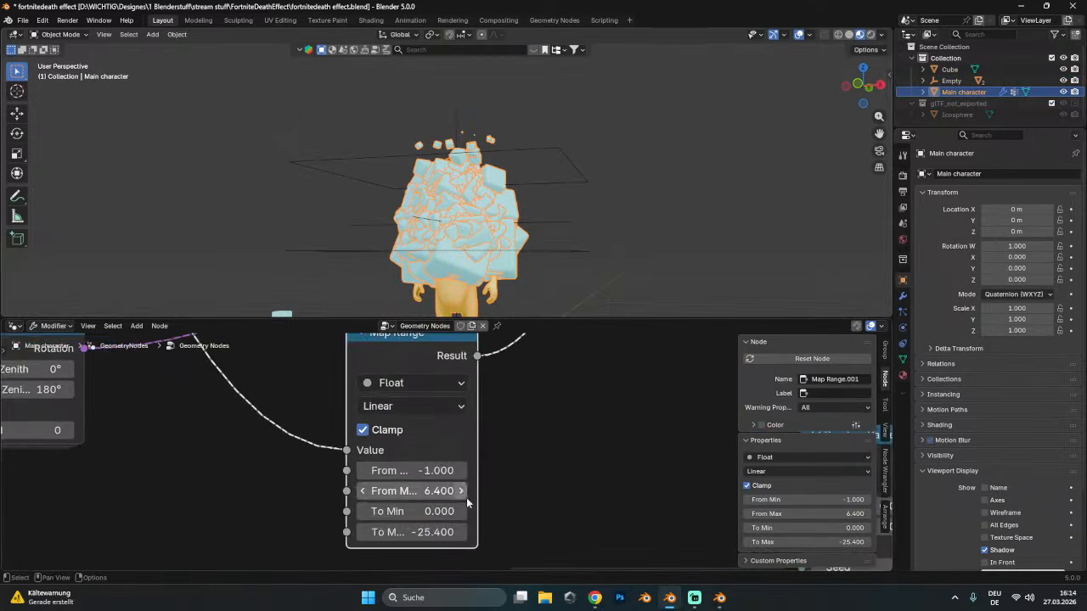
left_click(451, 468)
key("Return")
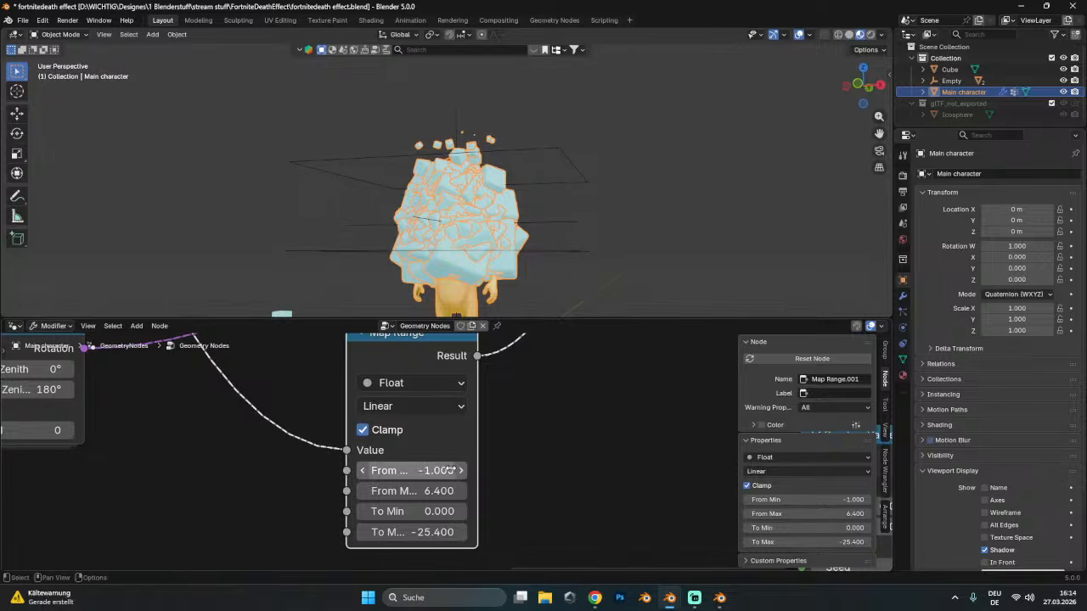
left_click(450, 470)
key("Return")
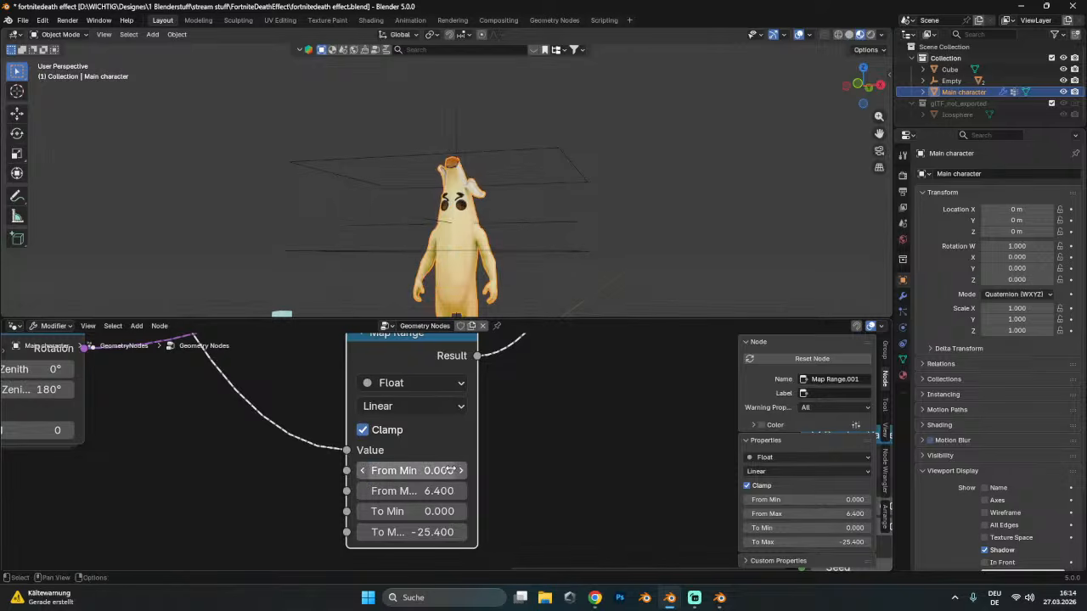
left_click(450, 470)
key("Return")
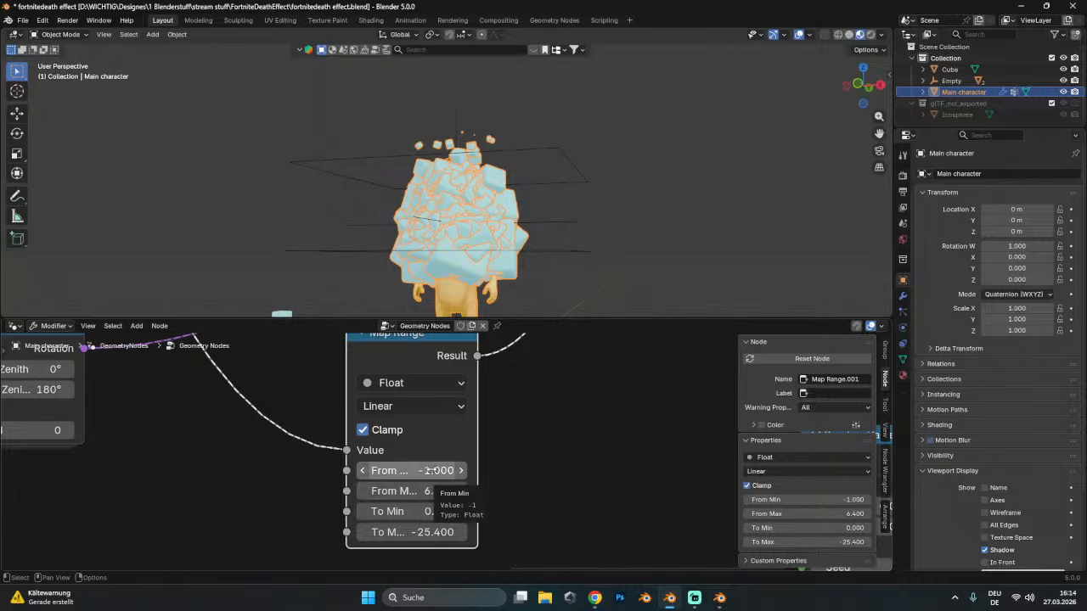
- Try 0 and 1 as From Max values on the scale Map Range node
left_click(429, 490)
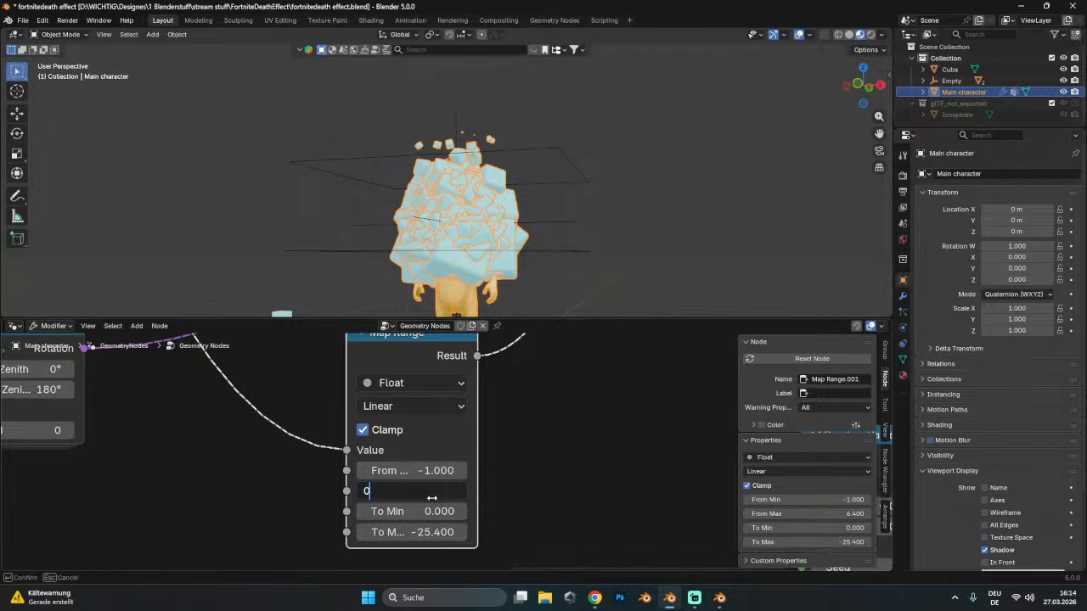
type("0")
key("Return")
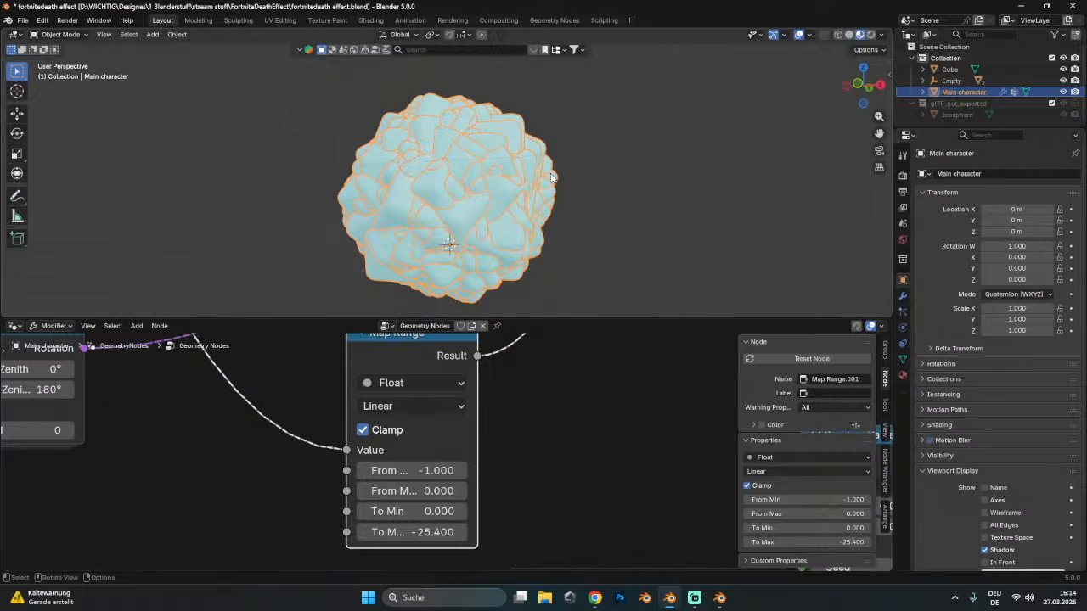
scroll(550, 176, "up", 4)
left_click(422, 493)
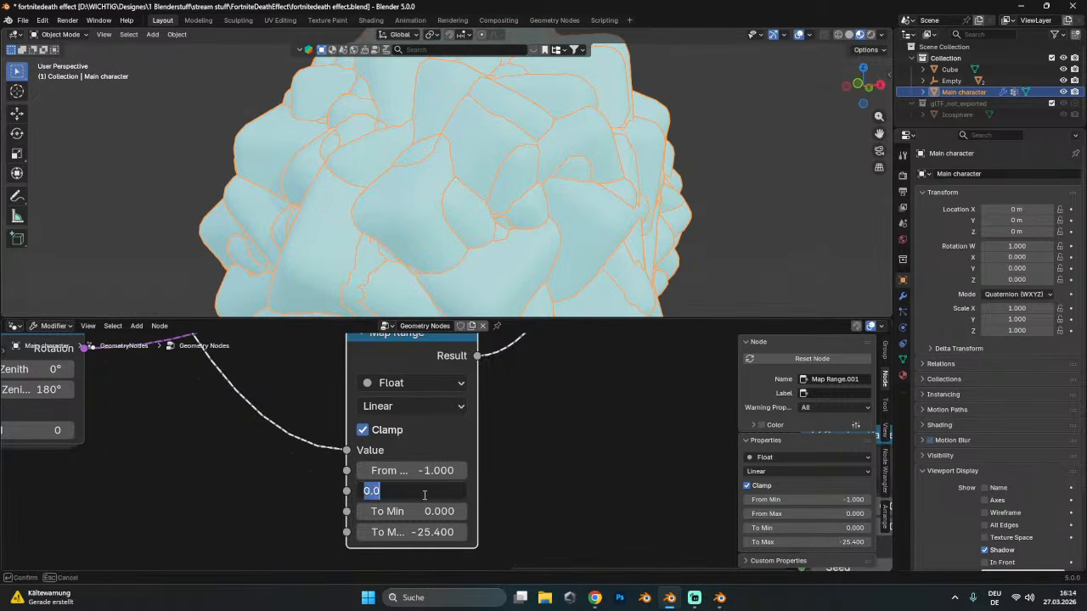
type("1")
key("Return")
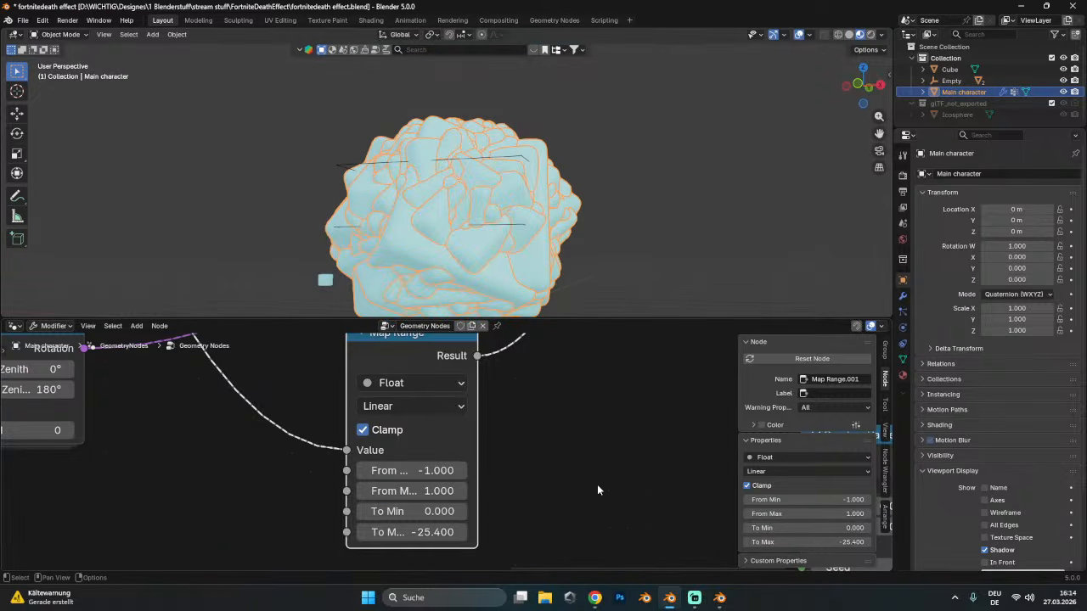
- Check how the cubes scale by temporarily raising the empty along Z
left_click(511, 226)
left_click(484, 203)
left_click(951, 81)
key("g")
key("z")
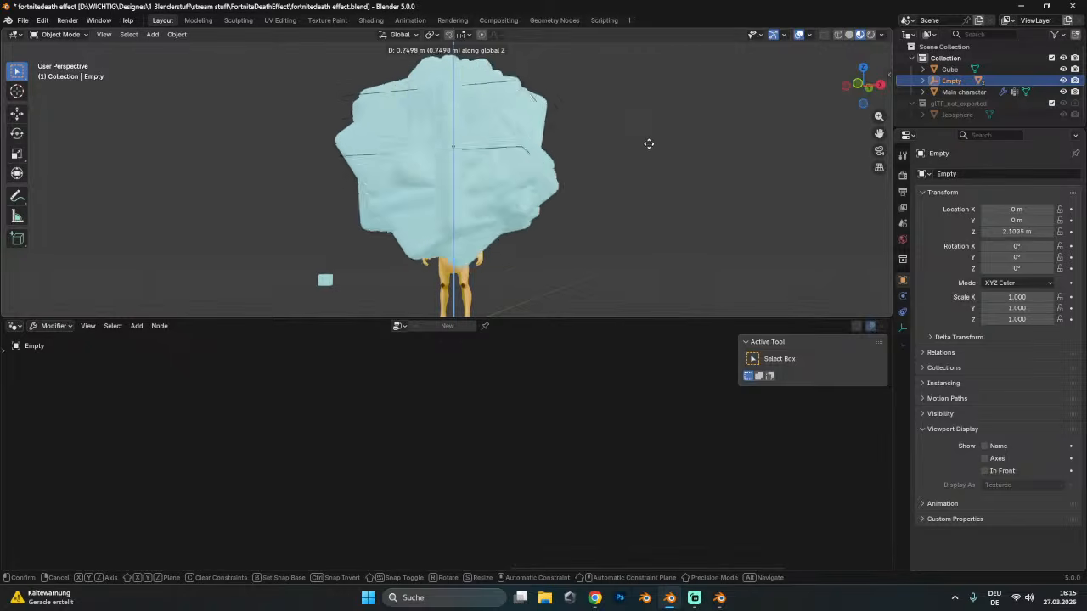
key("Escape")
- Set the scale Map Range node's From Max to 12.1 on the Main character and preview it by moving the empty along Z
left_click(503, 231)
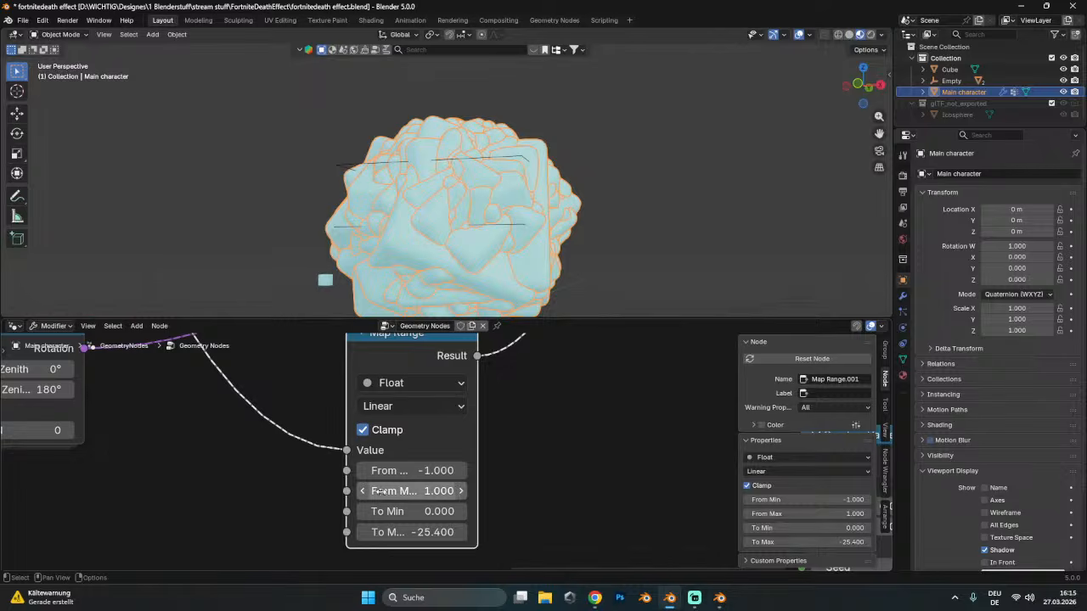
left_click_drag(379, 491, 474, 490)
left_click(501, 211)
key("g")
key("z")
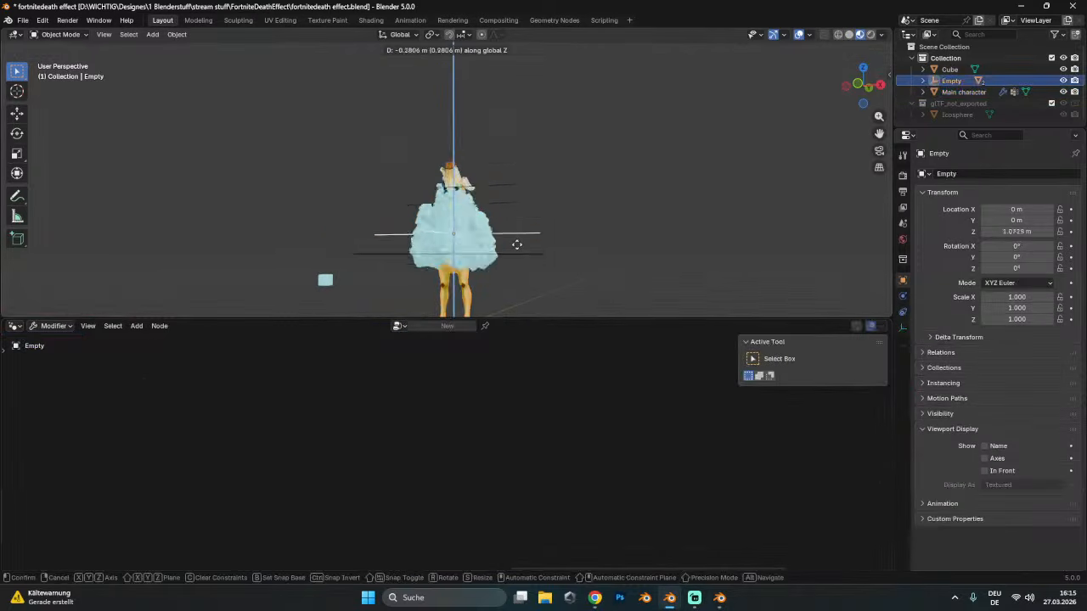
left_click(516, 163)
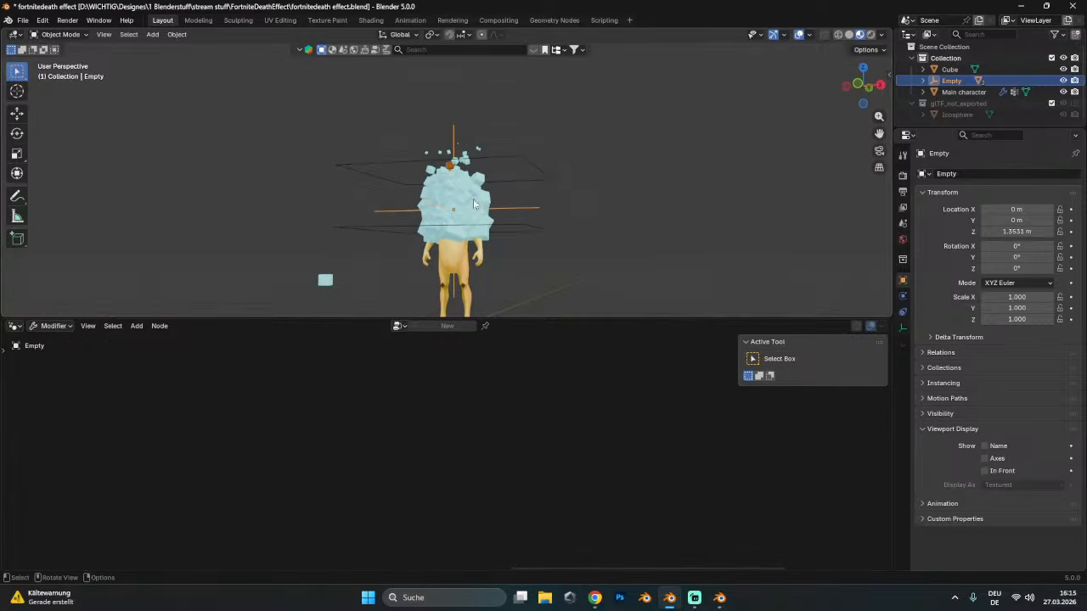
- Try -0.2, -0.1 and -0.5 as To Min values on the Main character's scale Map Range node
left_click(465, 305)
left_click_drag(440, 511, 416, 511)
scroll(531, 180, "down", 2)
middle_click_drag(531, 184, 492, 289, "shift")
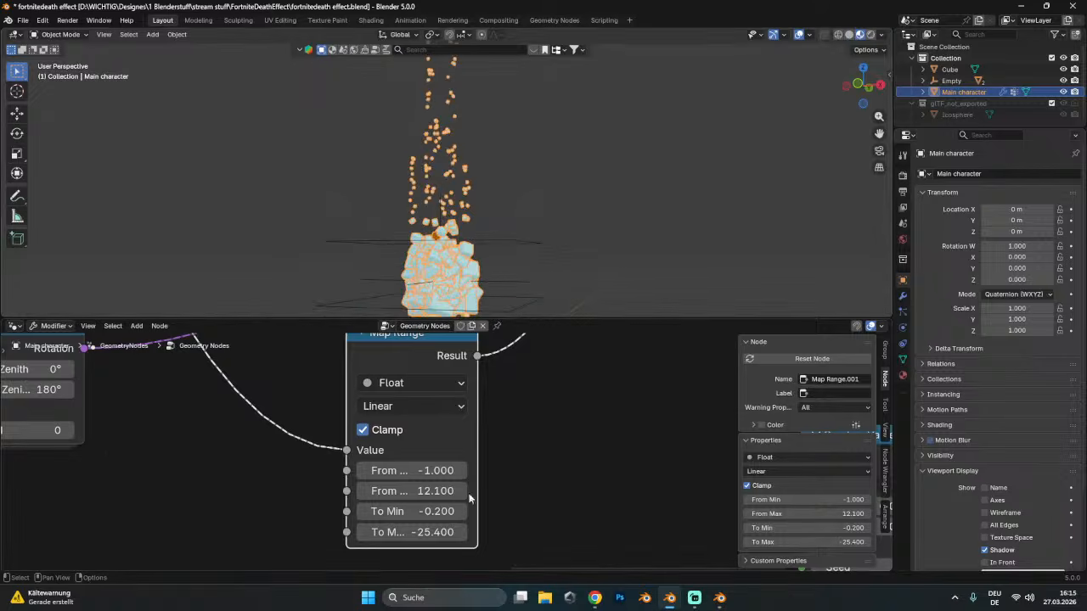
left_click(424, 511)
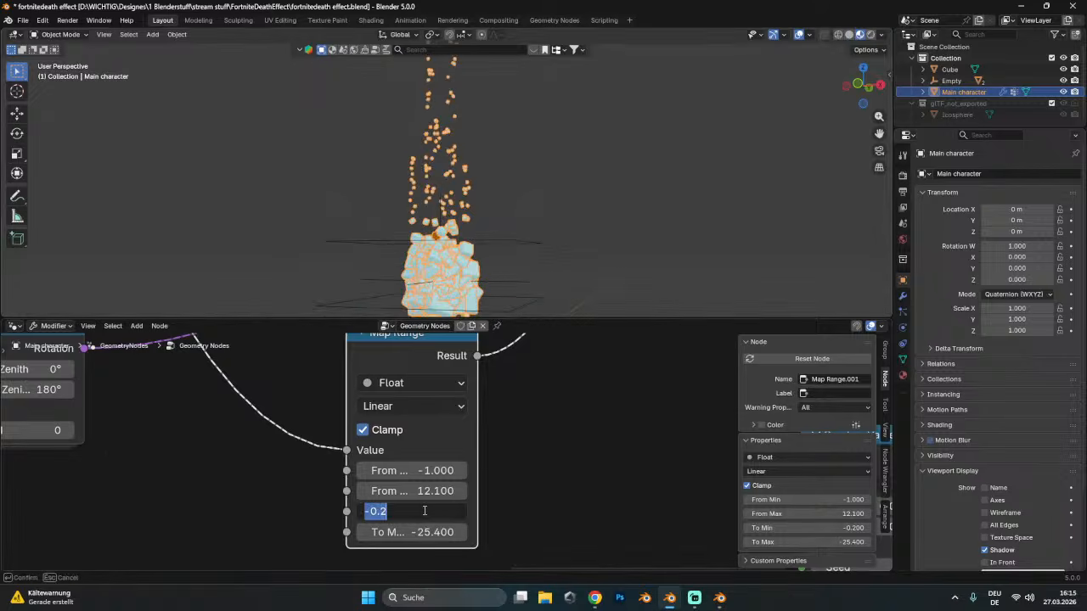
type("-0.1")
key("Return")
left_click(425, 511)
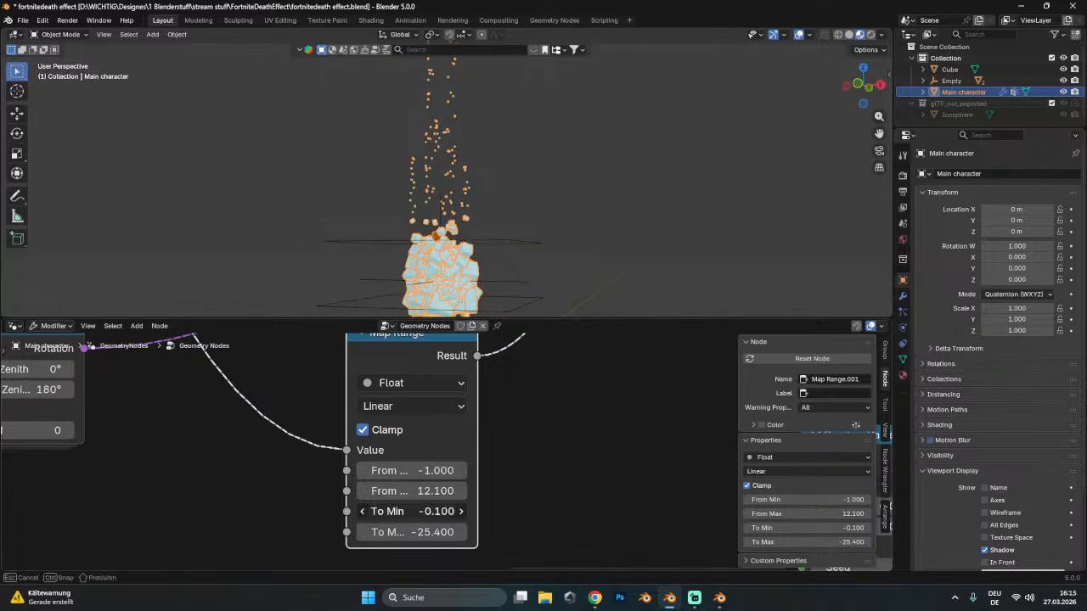
type("-")
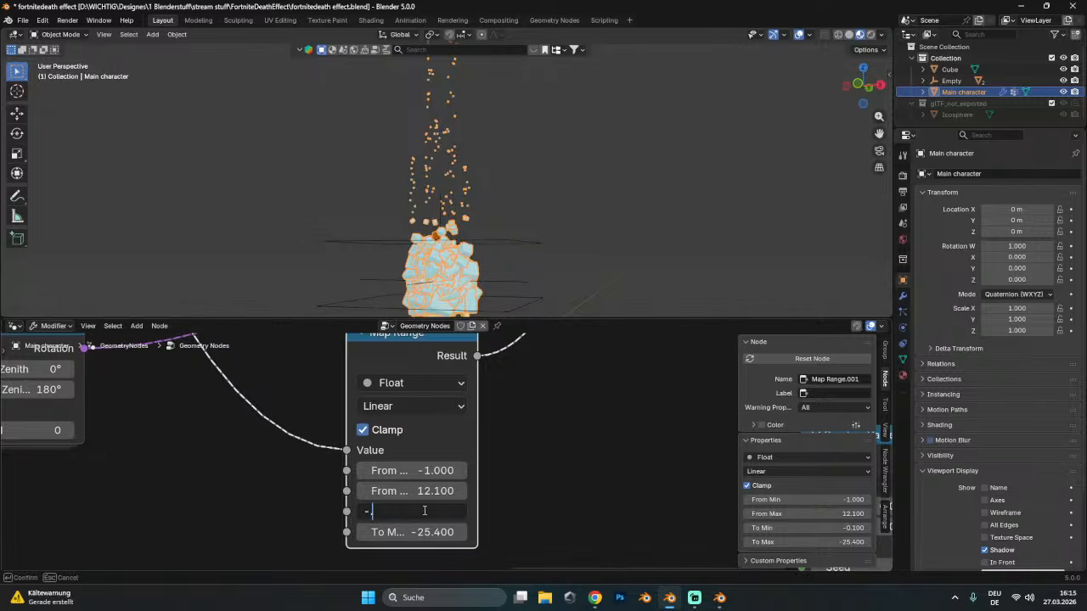
type("0.5")
key("Return")
- Test the rising cubes by moving the empty up and down along Z, placing it at about 1.38 m
middle_click_drag(535, 295, 535, 192)
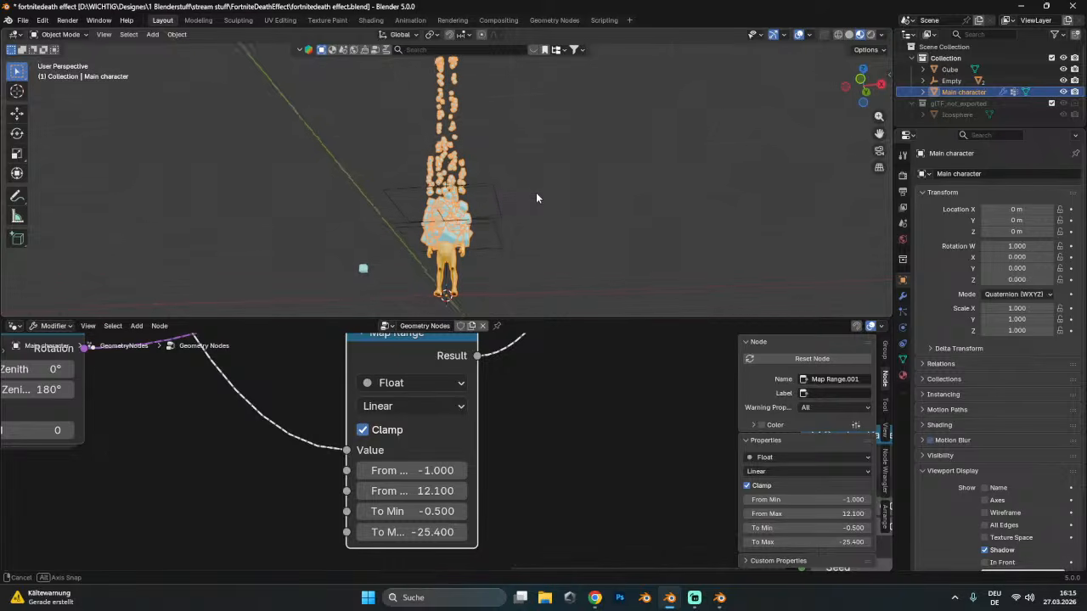
left_click(440, 221)
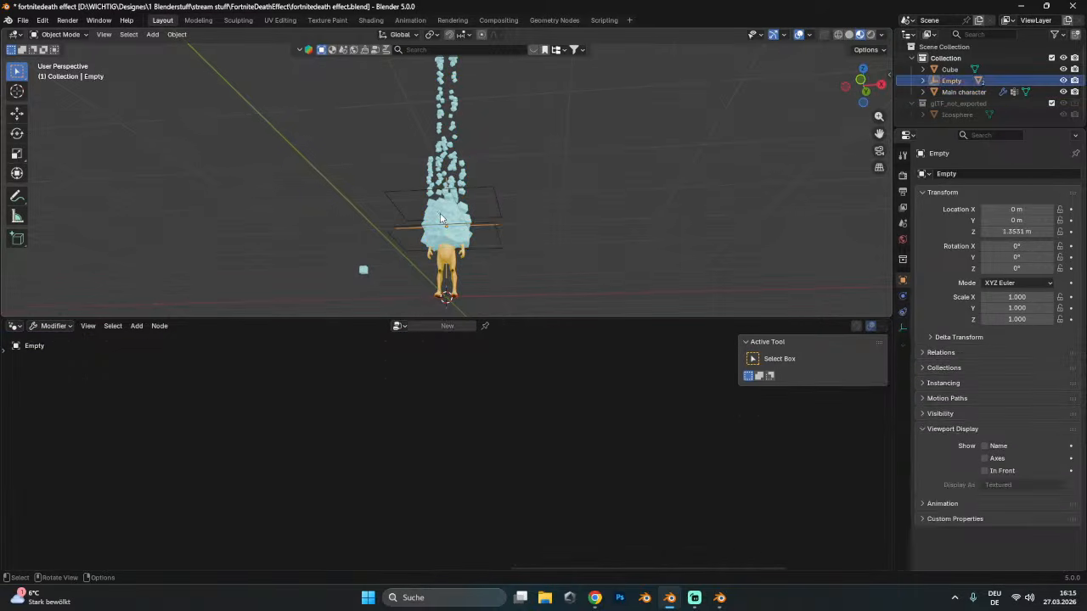
key("g")
key("z")
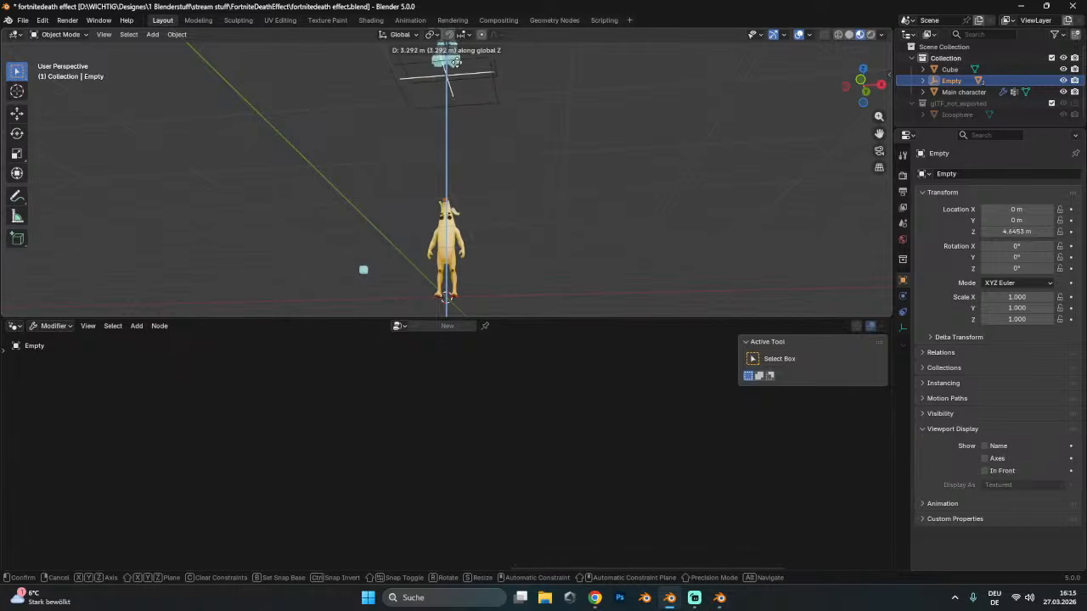
key("Escape")
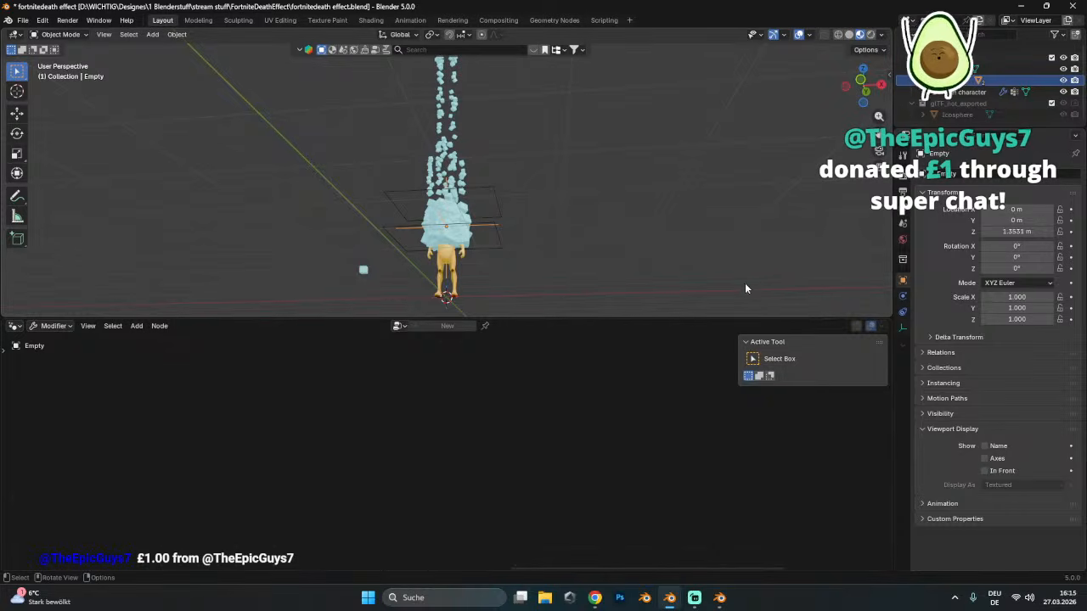
middle_click_drag(655, 255, 509, 259)
scroll(526, 246, "up", 3)
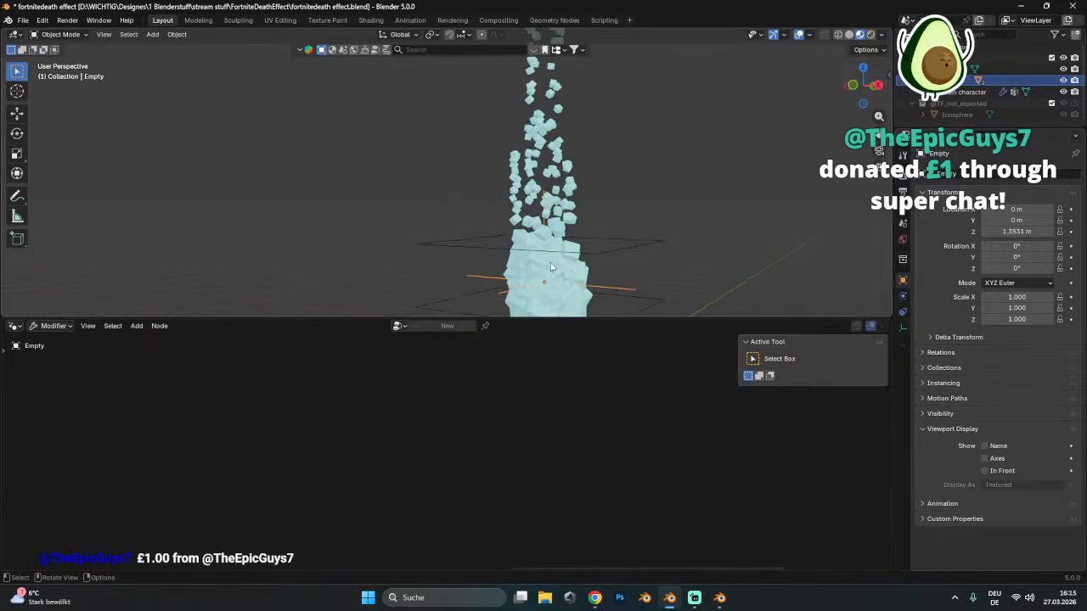
key("g")
key("z")
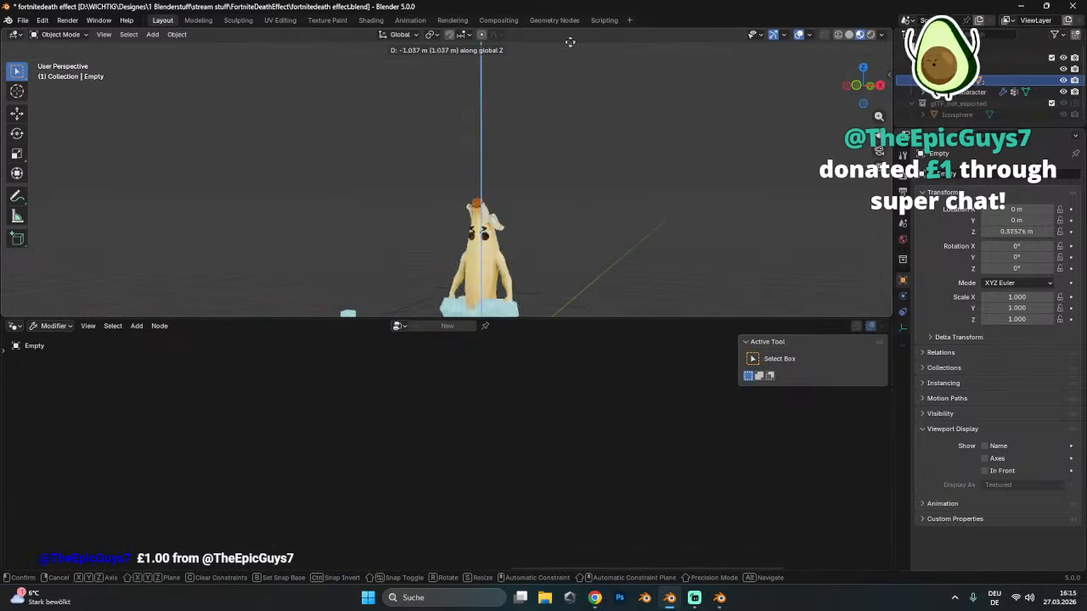
left_click(566, 228)
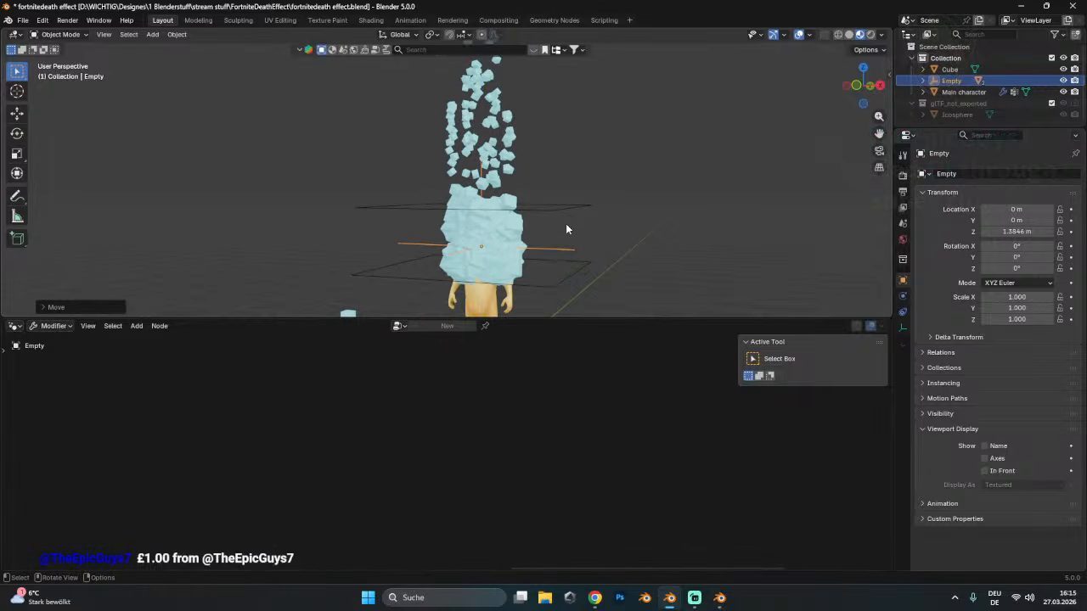
- Set the Main character's scale Map Range node to From Min -0.3, From Max 9, To Min -0.5 and To Max -8.6
left_click(491, 232)
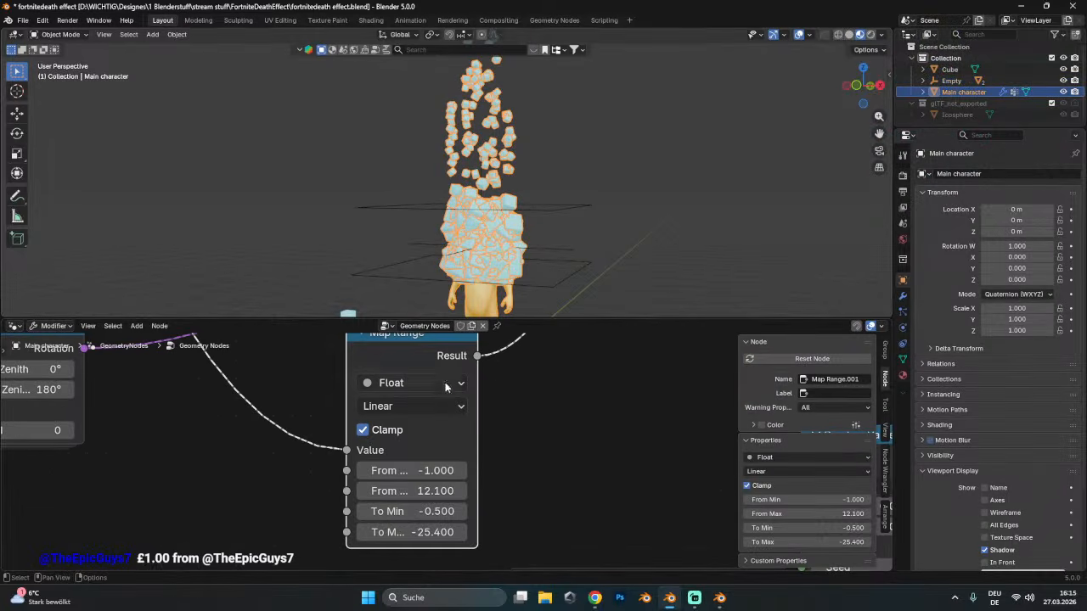
scroll(494, 504, "up", 1)
middle_click_drag(543, 255, 494, 68)
left_click(428, 510)
type("-.1")
key("Return")
left_click_drag(428, 539, 420, 538)
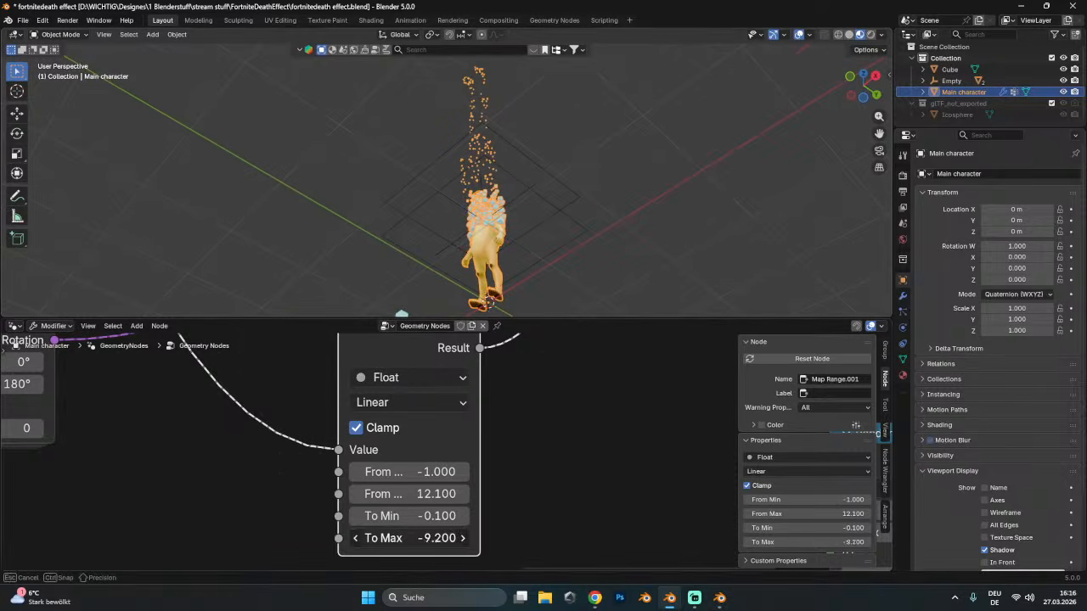
left_click_drag(429, 538, 436, 472)
- Test the effect by moving the empty along Z, place it at about 1.33 m, and reselect the Main character
middle_click_drag(509, 297, 482, 243)
left_click(482, 244)
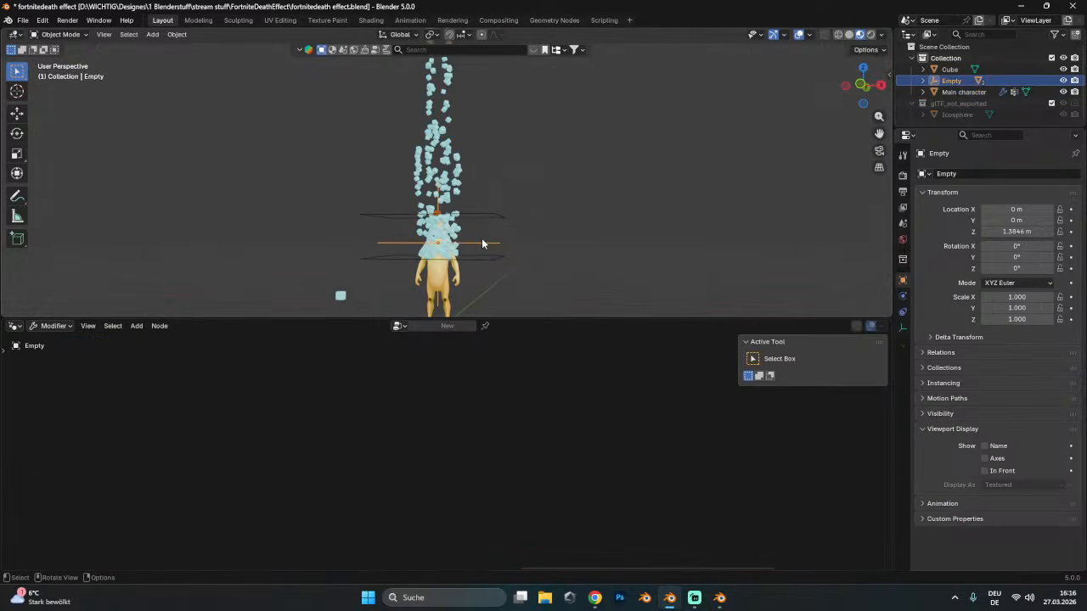
key("g")
key("z")
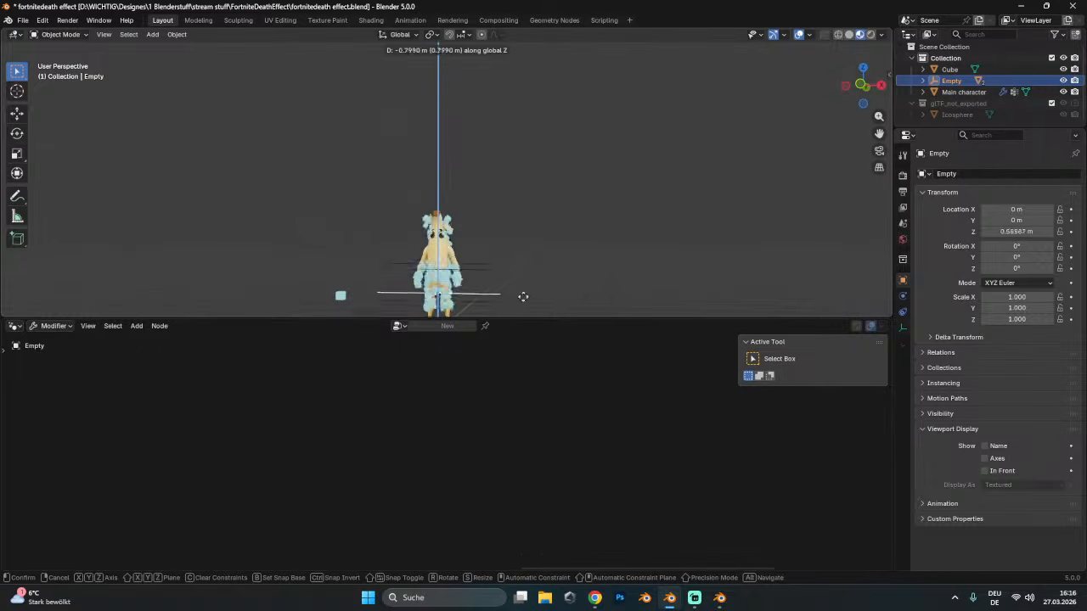
left_click(521, 216)
scroll(520, 204, "down", 2)
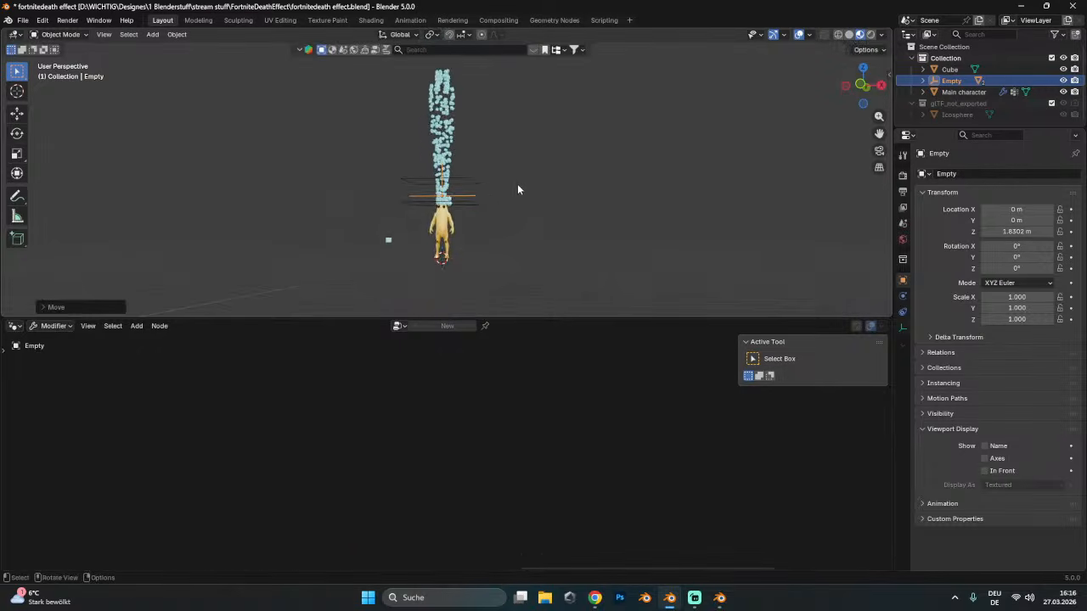
key("g")
key("z")
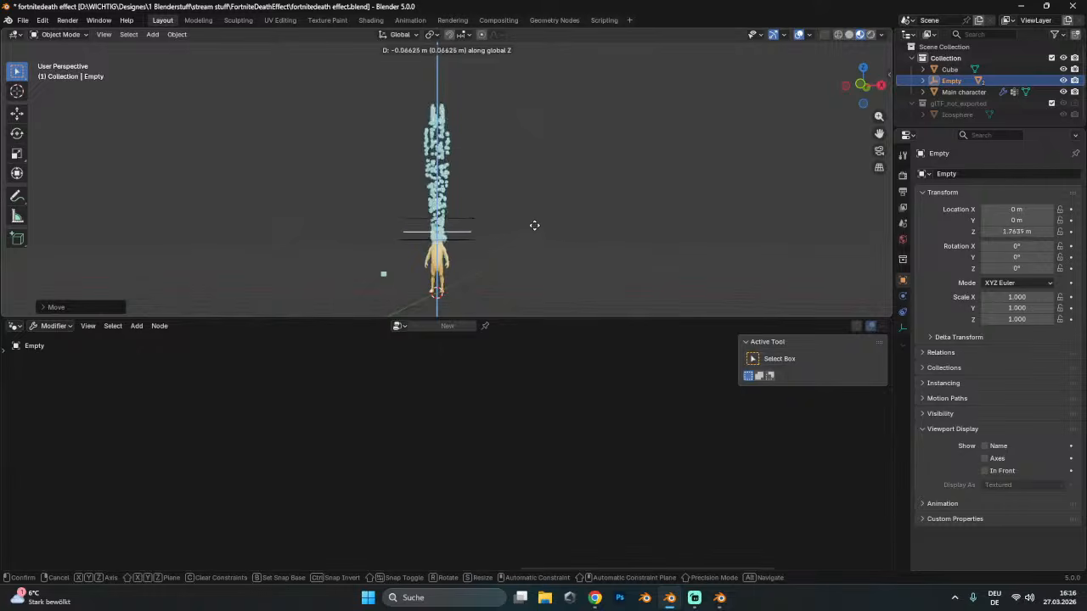
scroll(509, 255, "up", 3)
left_click(487, 264)
scroll(513, 191, "up", 5)
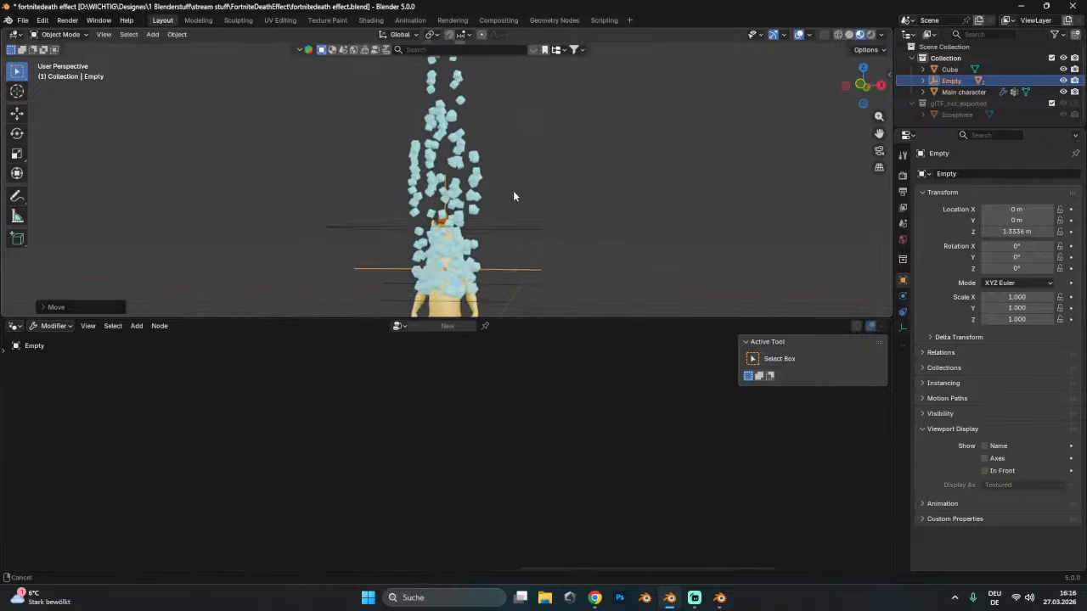
left_click(454, 209)
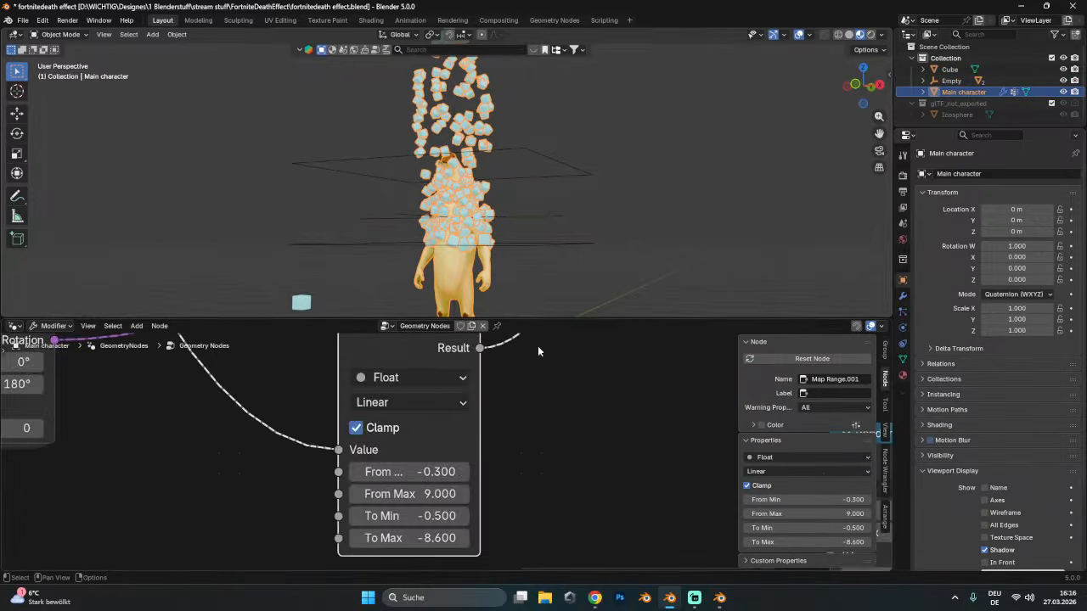
- Try From Min -2.9, From Max 9.1, To Min 1.5 and To Max -18.3 on the scale Map Range node
scroll(492, 428, "up", 1)
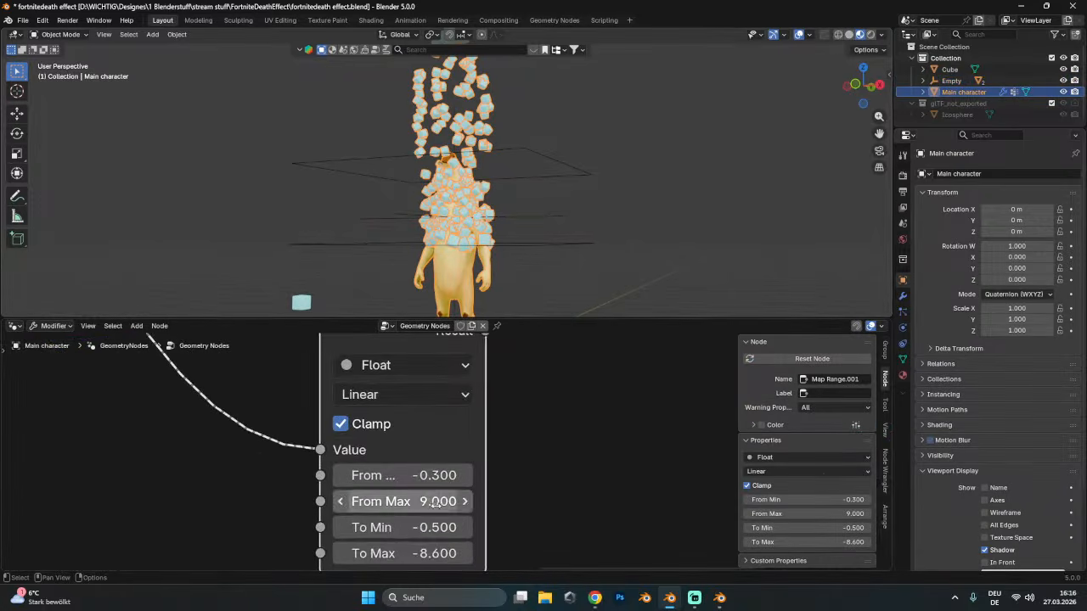
middle_click_drag(512, 237, 514, 214)
left_click_drag(407, 475, 478, 483)
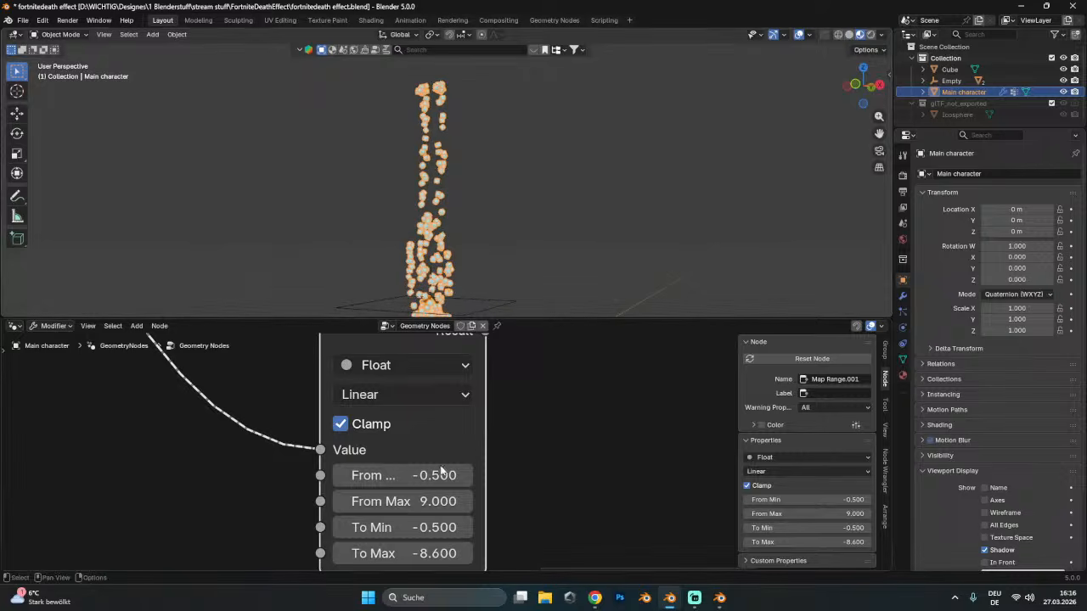
left_click_drag(418, 552, 438, 527)
key("ctrl+z")
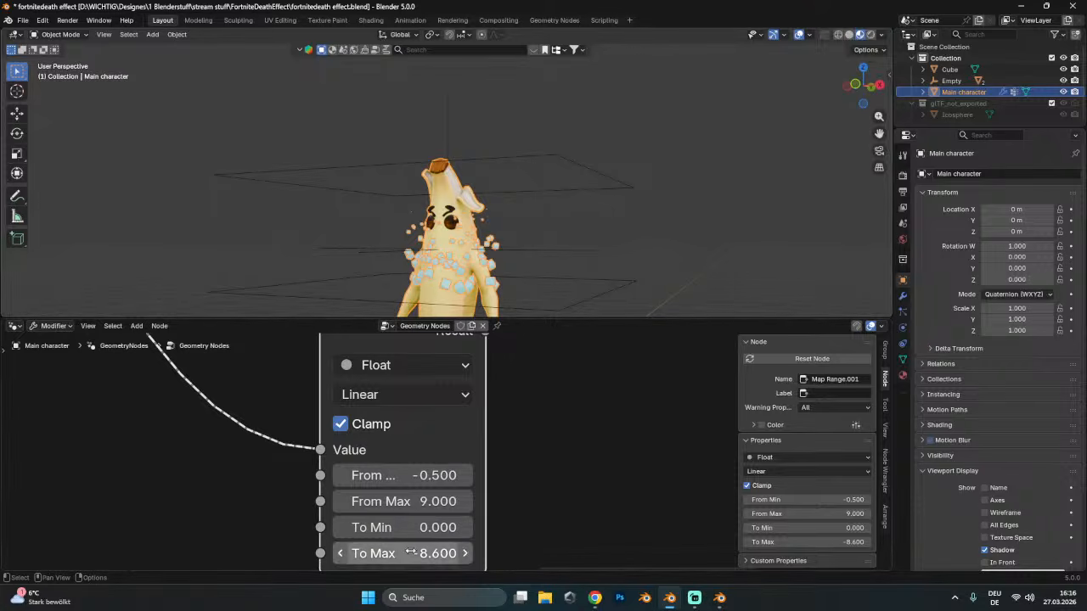
mouse_move(406, 552)
left_mouse_down()
mouse_move(437, 553)
mouse_move(314, 553)
mouse_move(412, 553)
left_mouse_up()
left_click_drag(406, 501, 395, 476)
left_click_drag(416, 527, 453, 527)
mouse_move(412, 556)
left_mouse_down()
mouse_move(448, 556)
mouse_move(335, 556)
mouse_move(393, 556)
left_mouse_up()
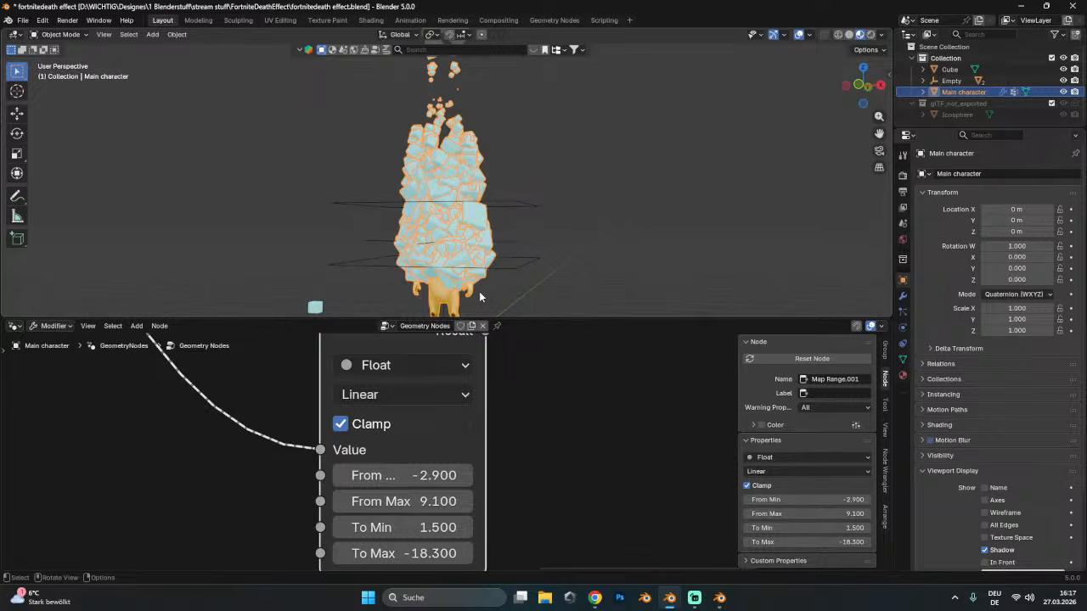
- Delete the Map Range node that drives the Scale of the Instance on Points node
scroll(543, 365, "down", 3)
middle_click_drag(511, 380, 468, 487)
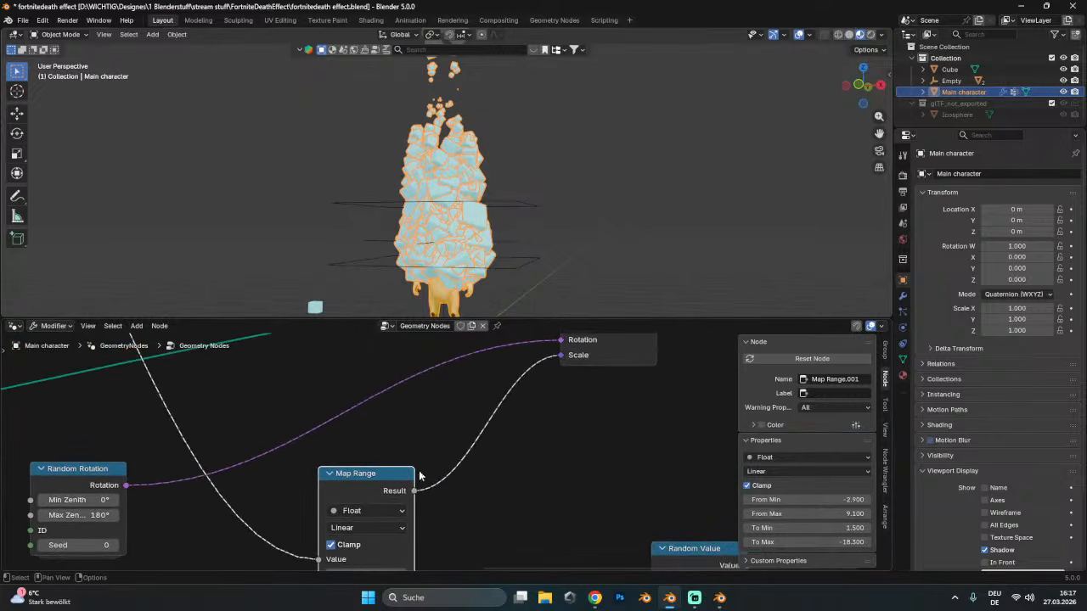
key("x")
scroll(503, 412, "down", 1)
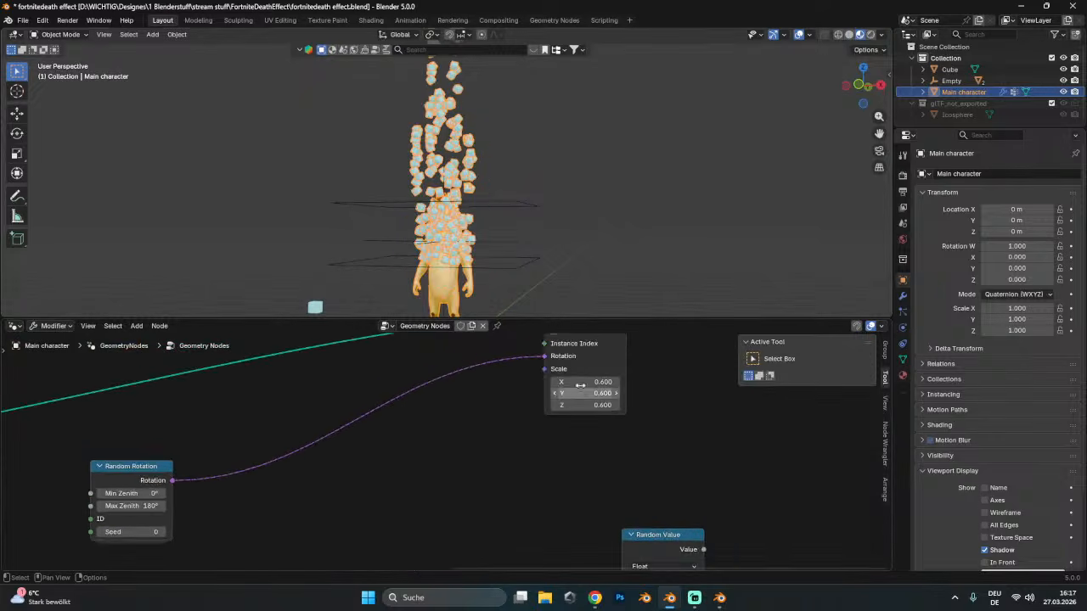
middle_click_drag(502, 413, 503, 484)
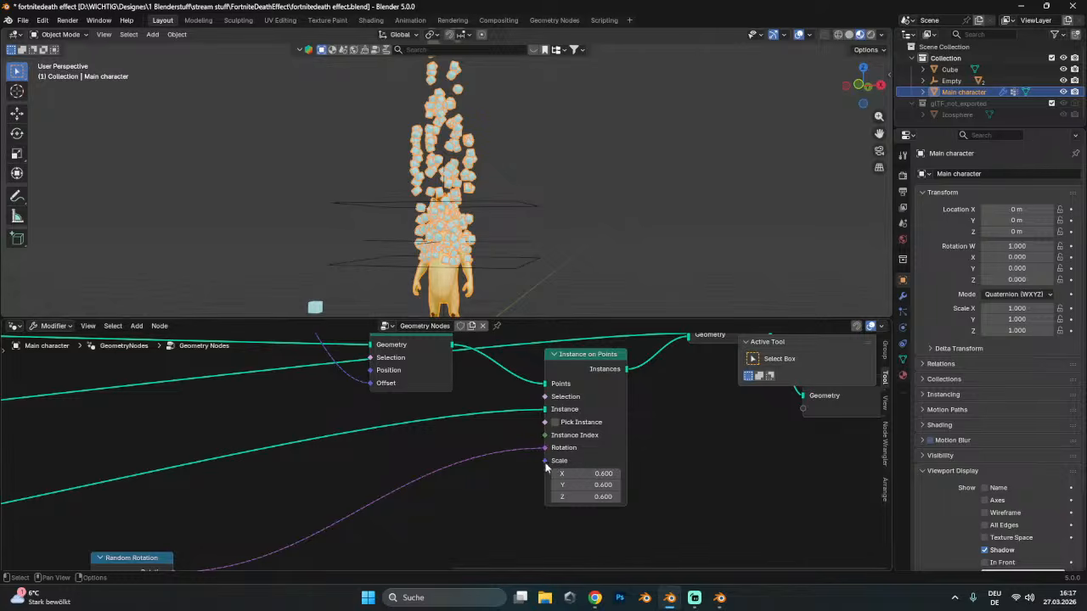
left_click_drag(545, 460, 467, 450)
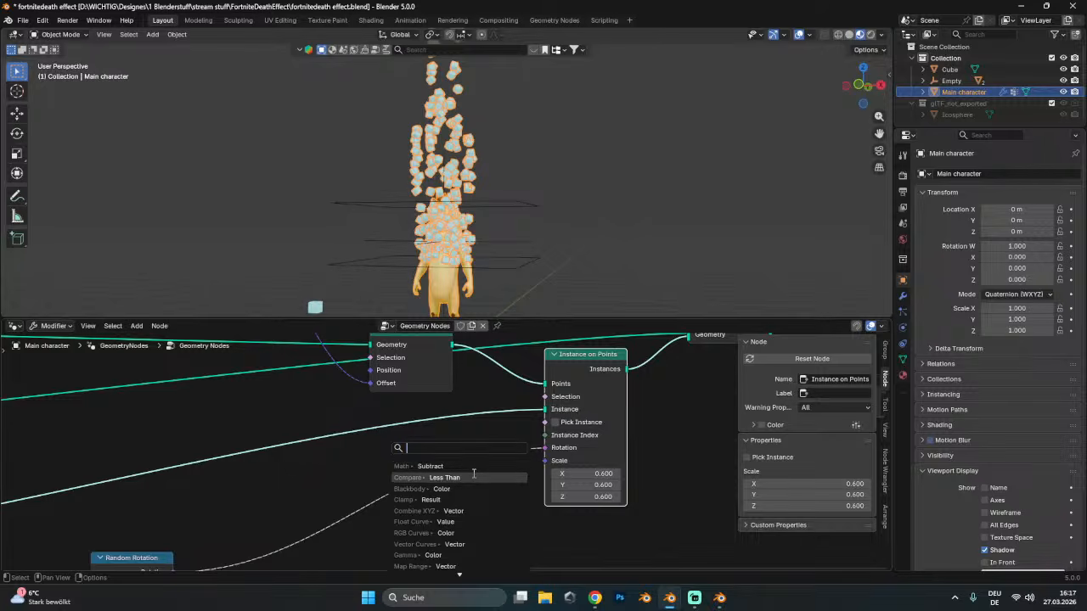
scroll(589, 214, "down", 1)
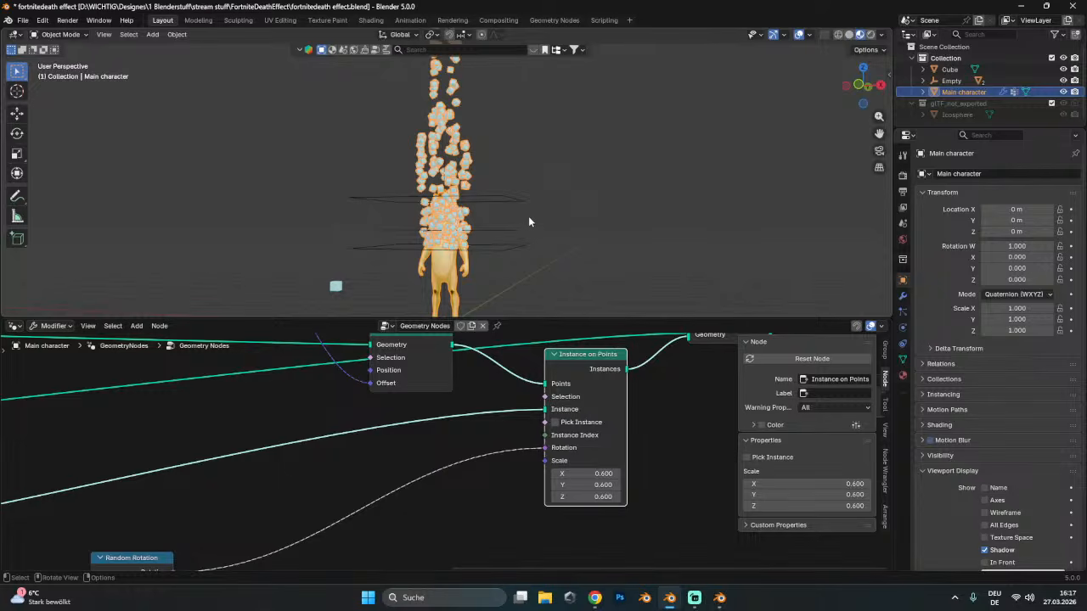
middle_click_drag(531, 233, 520, 155)
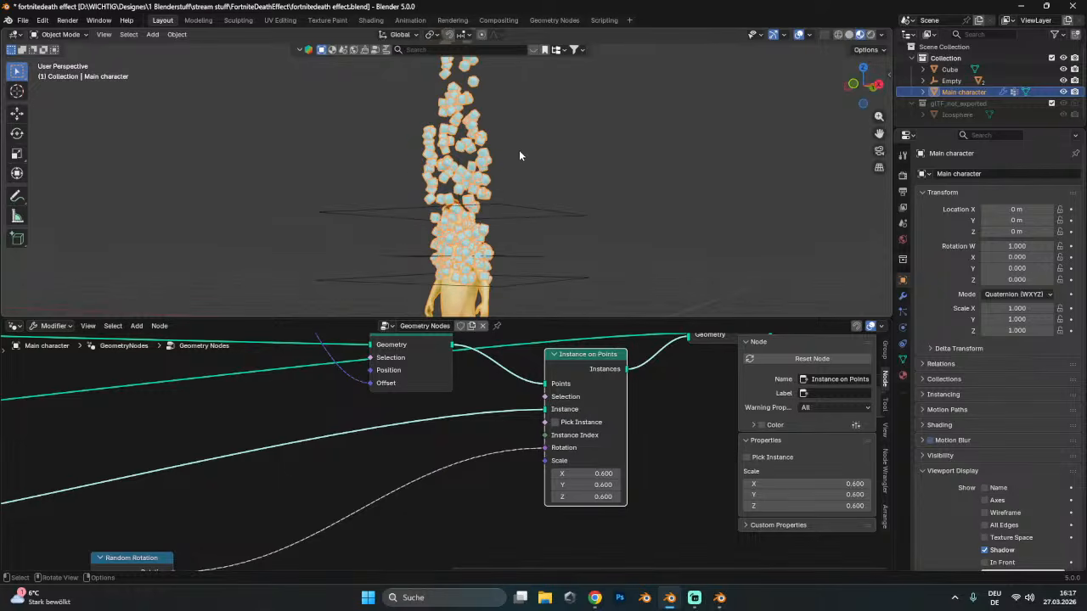
left_click(539, 275)
middle_click_drag(538, 274, 448, 95)
left_click_drag(424, 127, 701, 161)
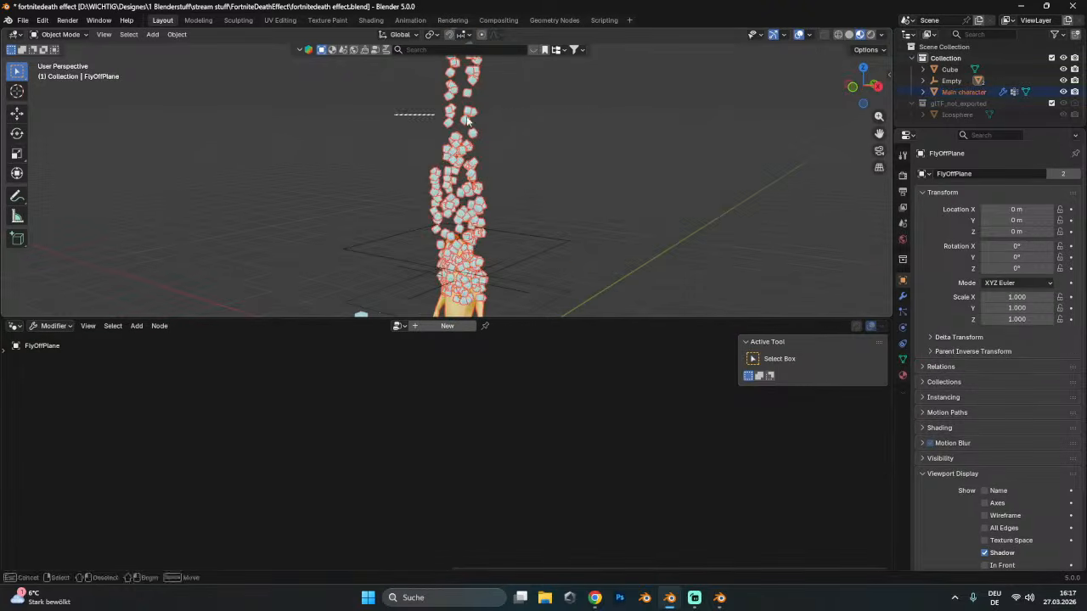
left_click_drag(376, 120, 566, 121)
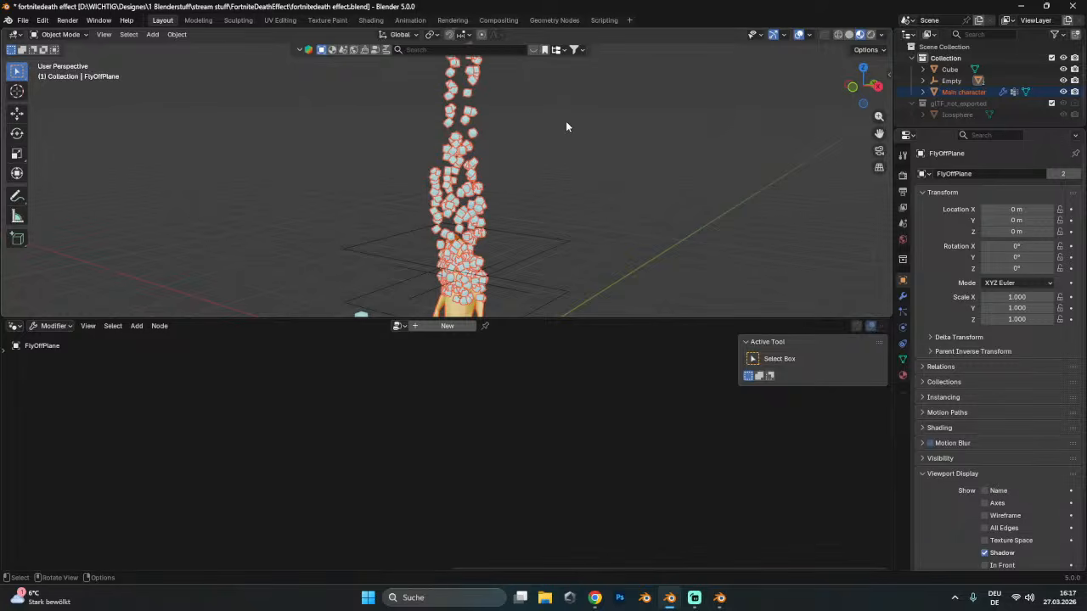
- Add a mesh plane and move it straight up along Z to about 2.49 m, above the character's head
middle_click_drag(547, 230, 541, 207)
scroll(544, 202, "up", 4)
key("shift+a")
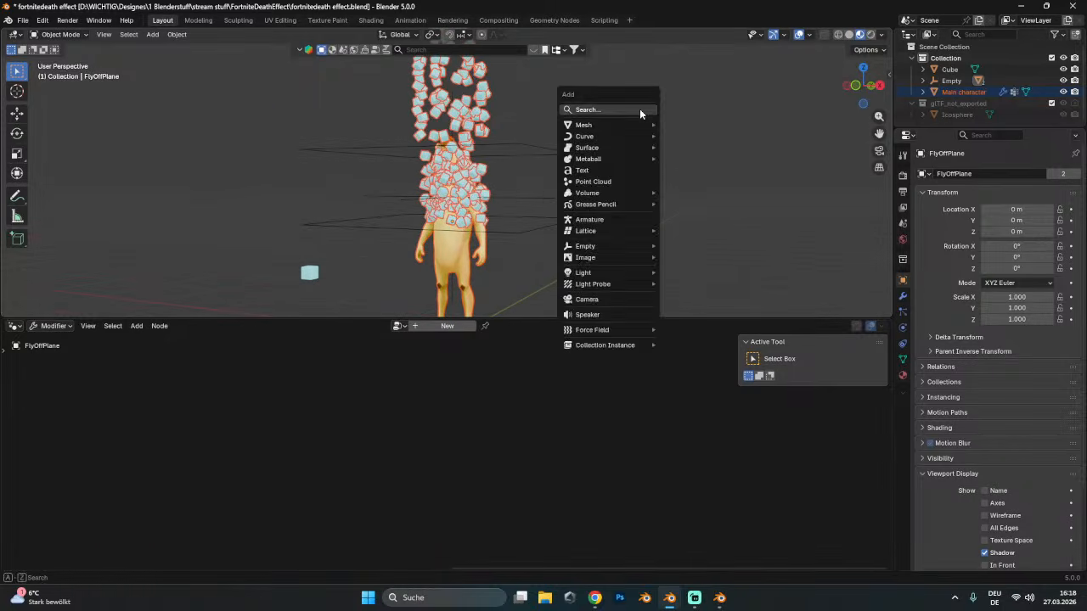
mouse_move(596, 124)
left_click(683, 126)
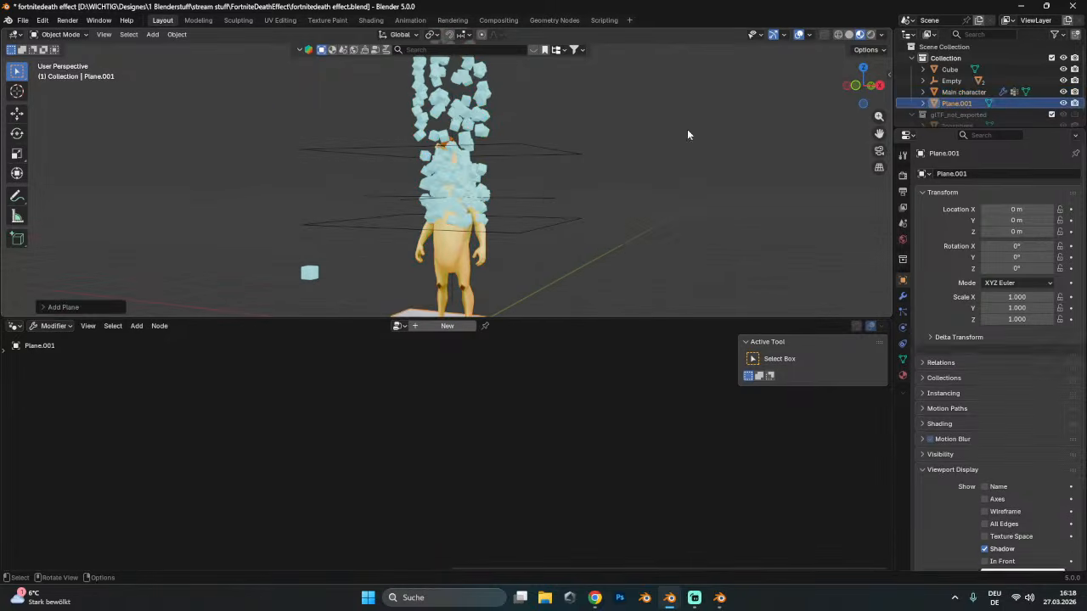
key("g")
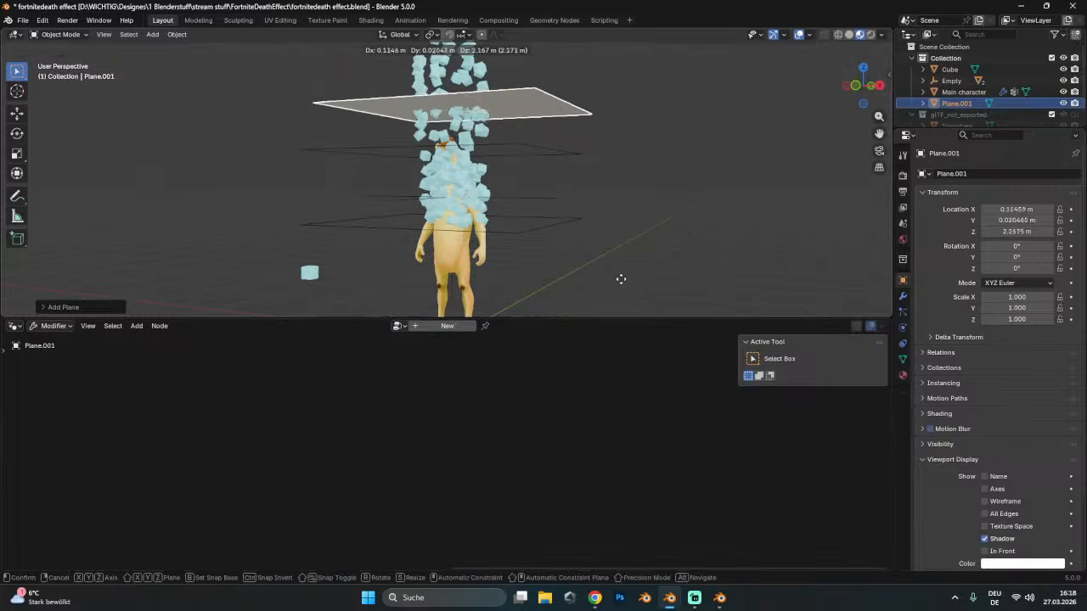
key("z")
left_click(600, 246)
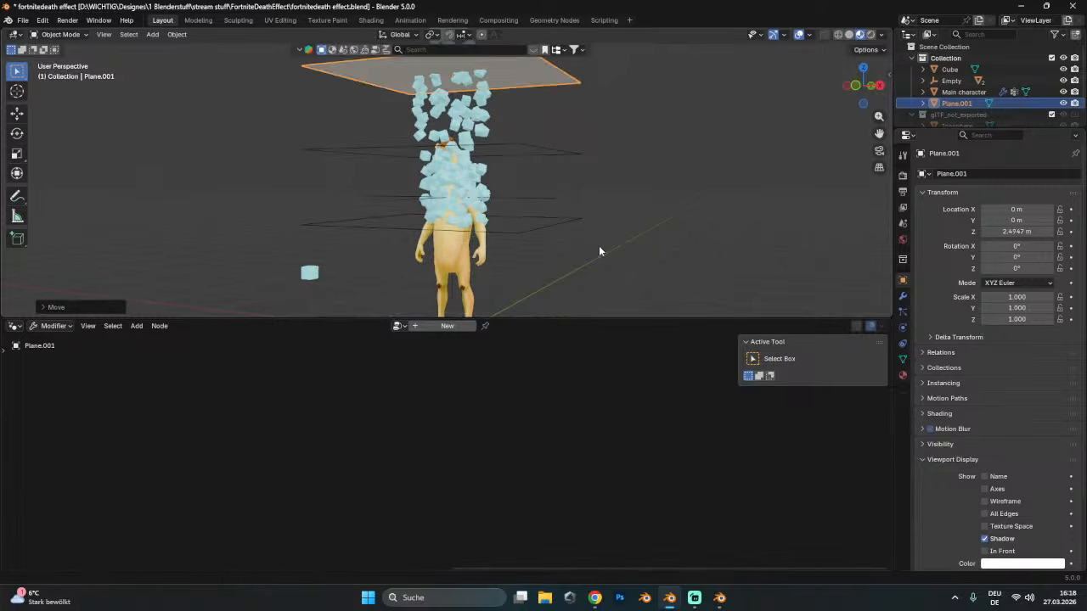
- Set the new plane to display as Wire and rename it SmallerPlane
middle_click_drag(531, 120, 541, 202, "shift")
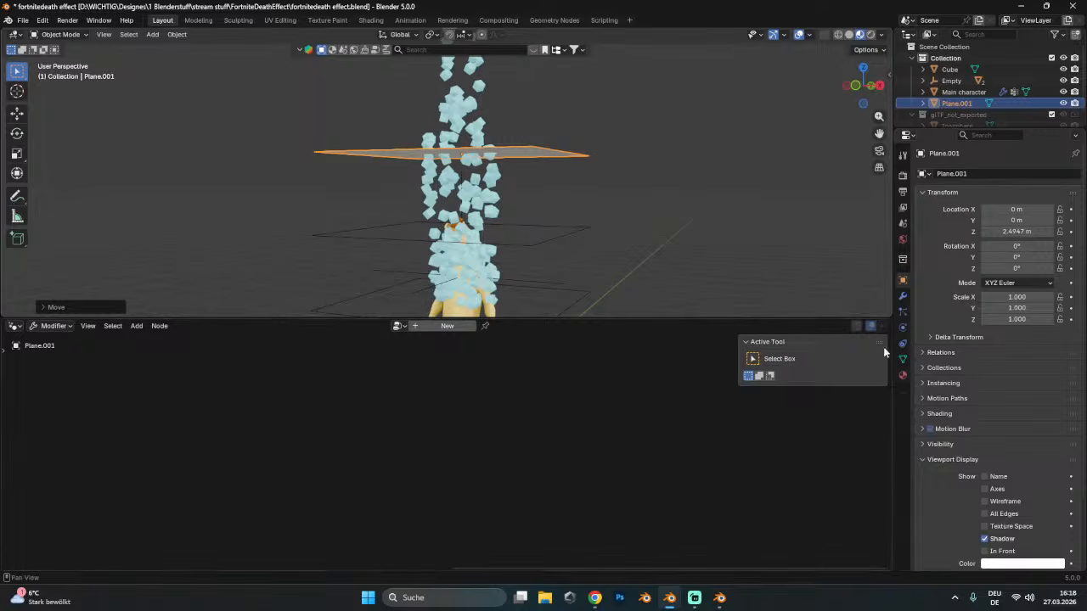
scroll(984, 433, "down", 3)
left_click(1006, 500)
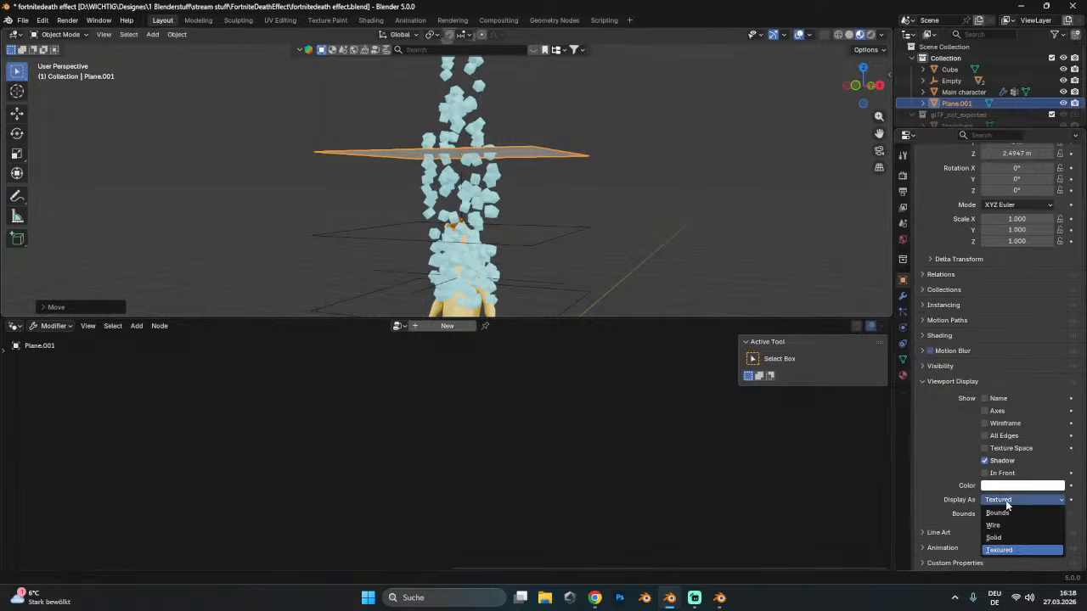
left_click(1007, 524)
left_click(942, 386)
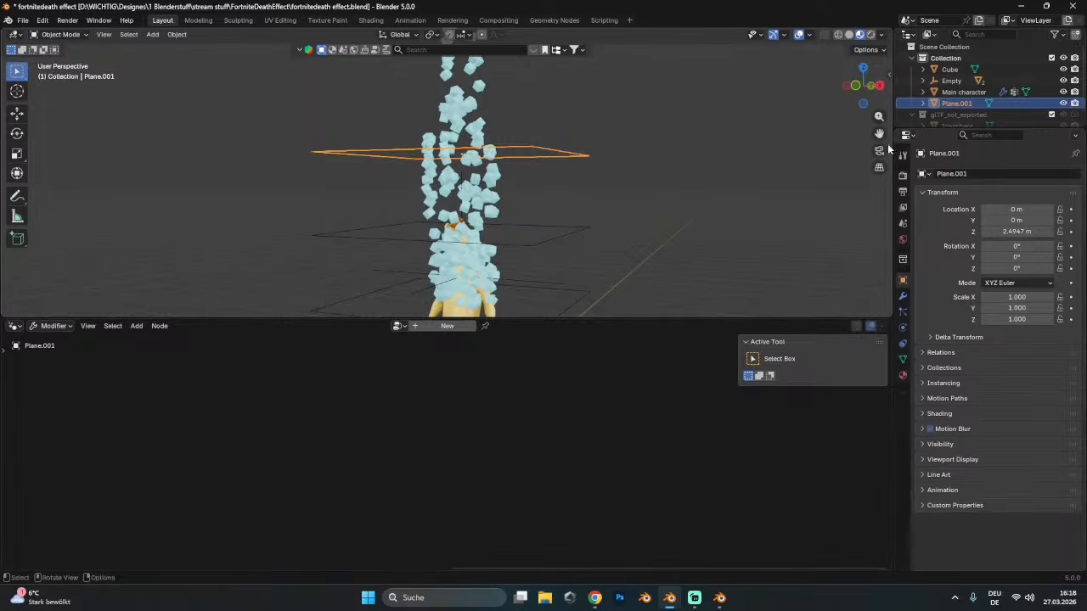
double_click(962, 102)
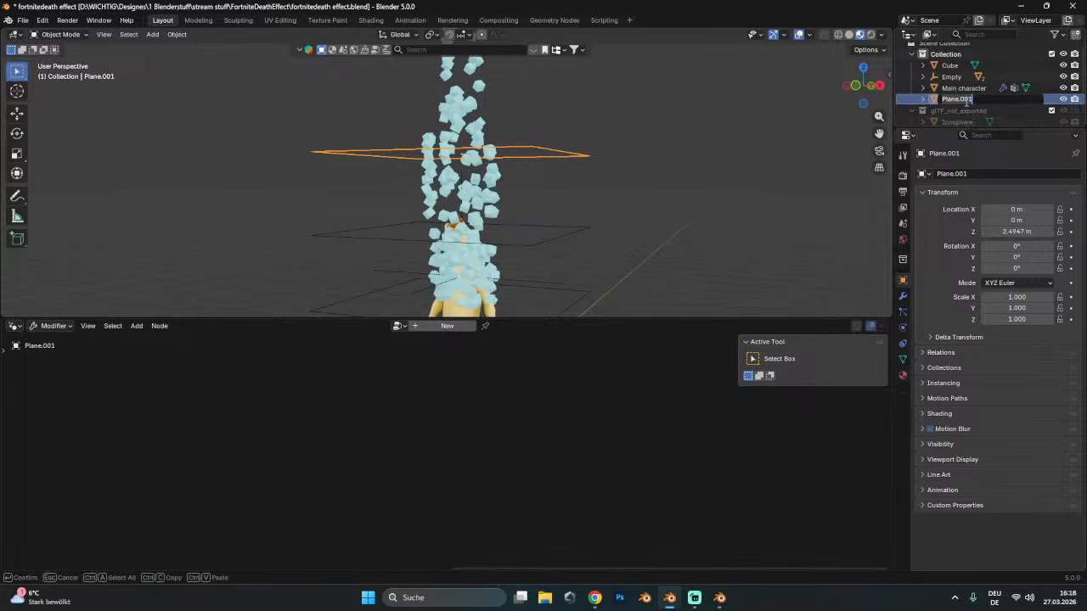
type("Sa")
key("Return")
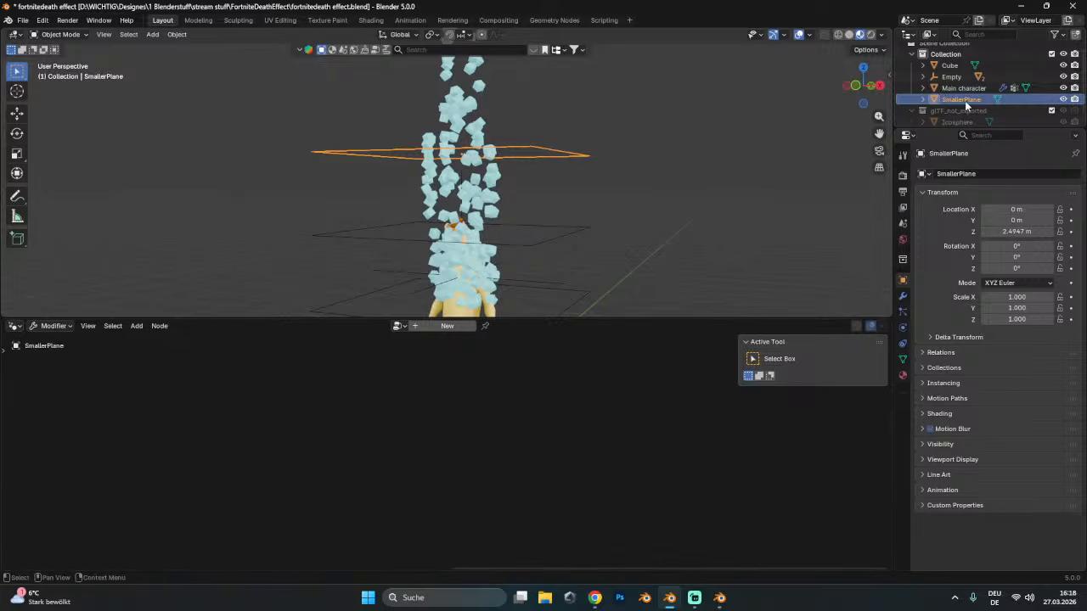
- Reselect the Main character and add an Object Info node below its Instance on Points node
left_click(478, 236)
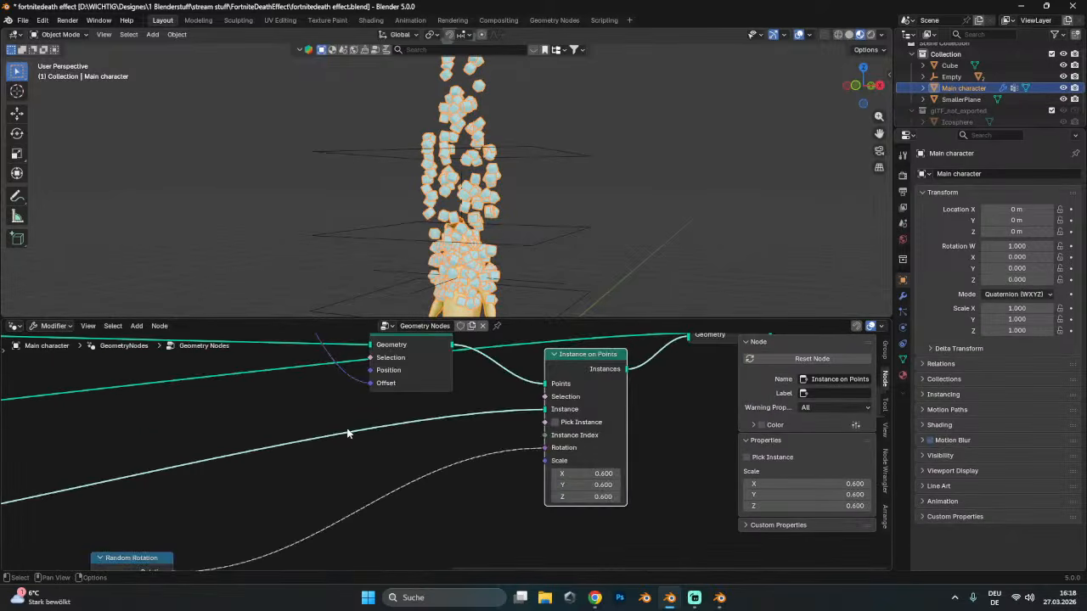
scroll(347, 432, "down", 3)
key("shift+a")
left_click(372, 326)
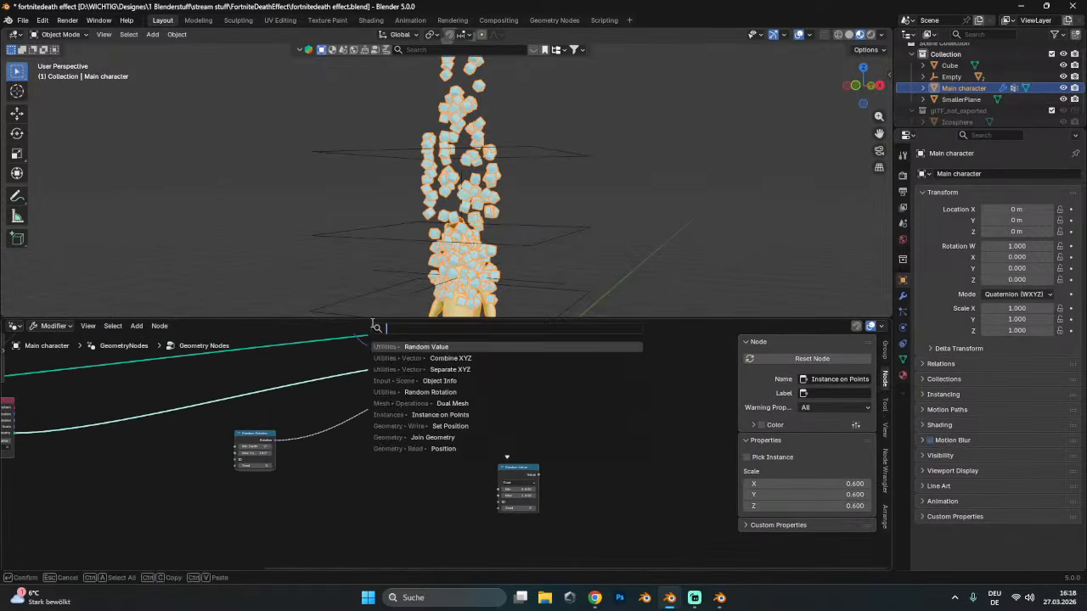
type("ob")
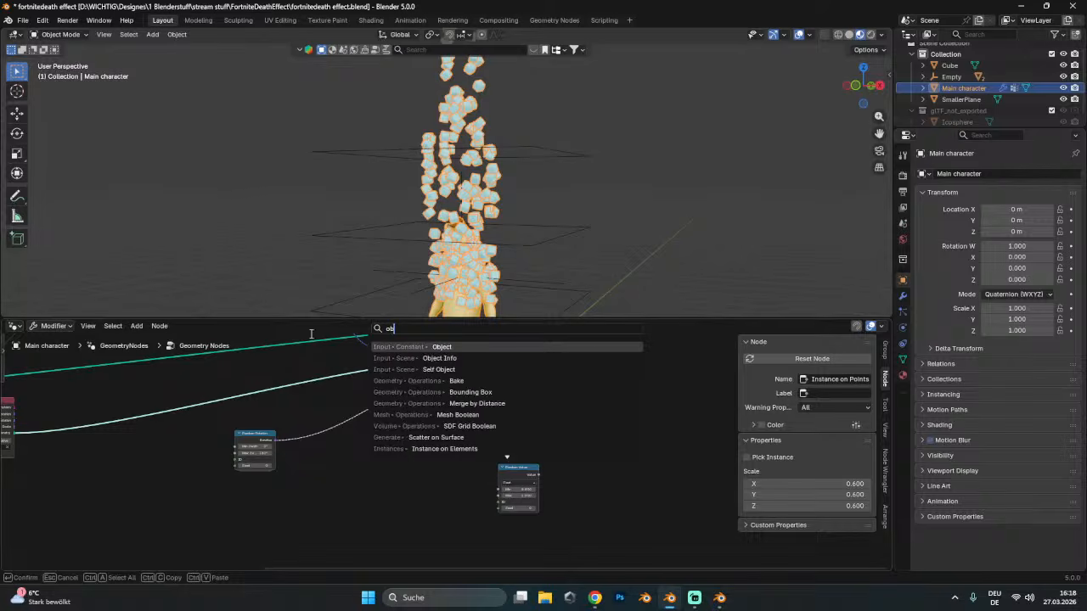
left_click(439, 358)
left_click(321, 509)
scroll(456, 450, "up", 2)
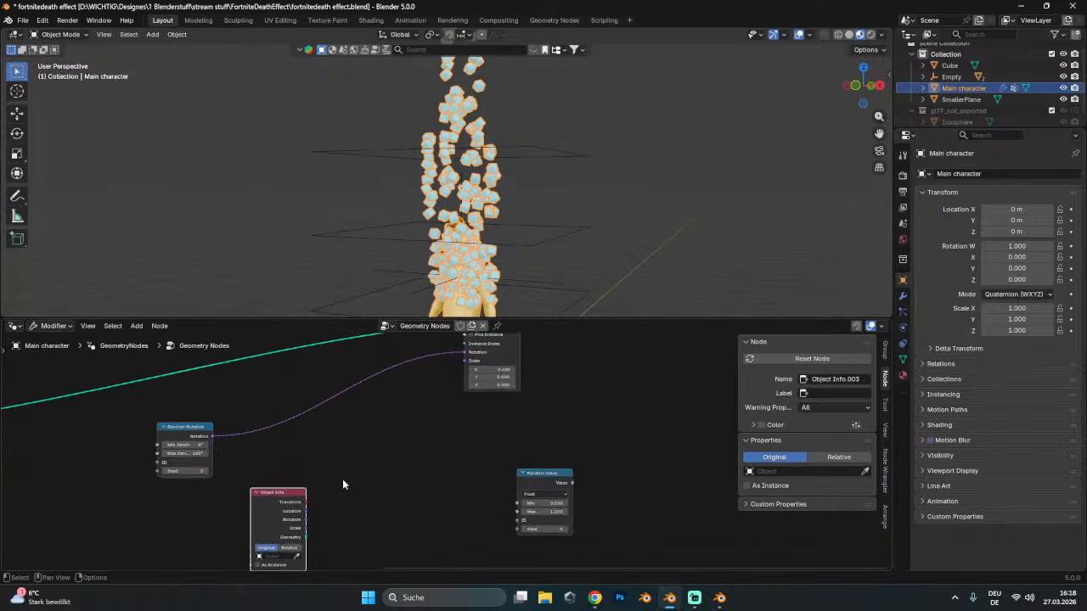
- Assign SmallerPlane to the new Object Info node and set its transform space to Relative
left_click(298, 556)
left_click(533, 138)
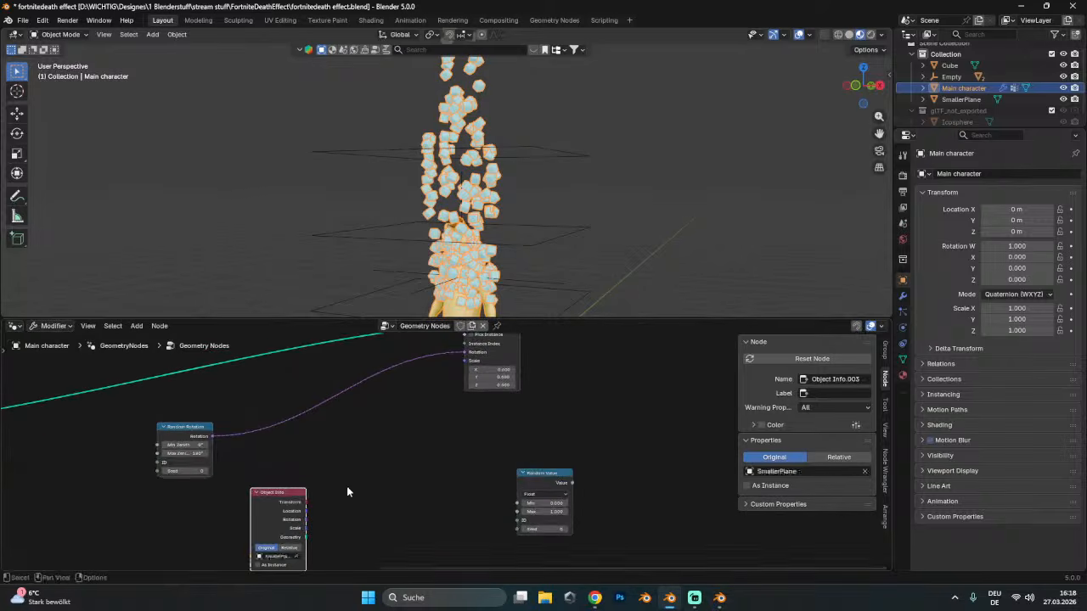
left_click(291, 547)
scroll(296, 552, "up", 2)
scroll(364, 475, "down", 1)
left_click_drag(231, 478, 307, 428)
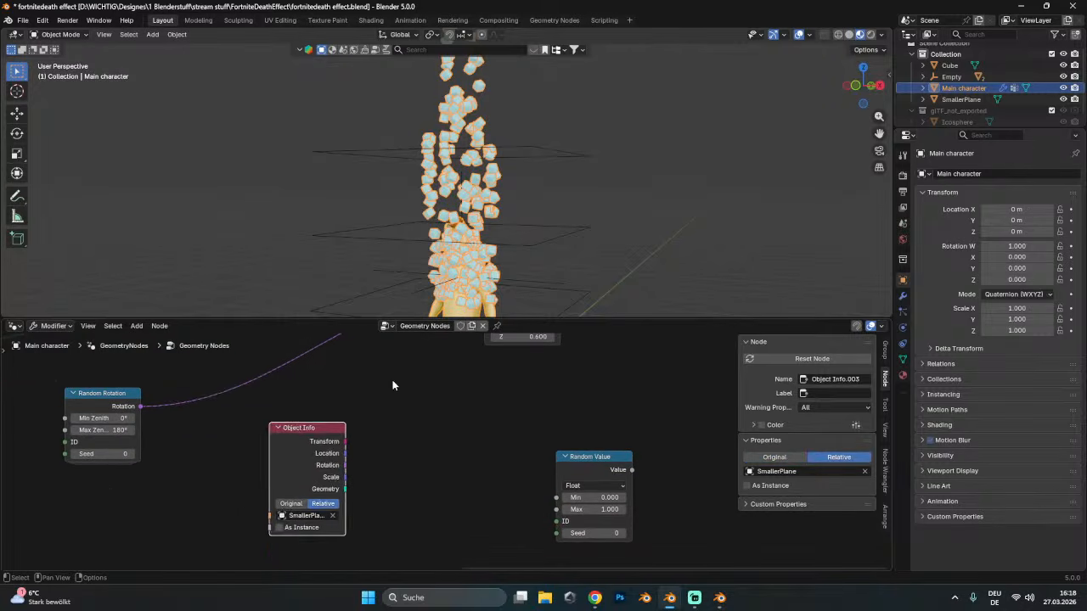
middle_click_drag(416, 412, 372, 446)
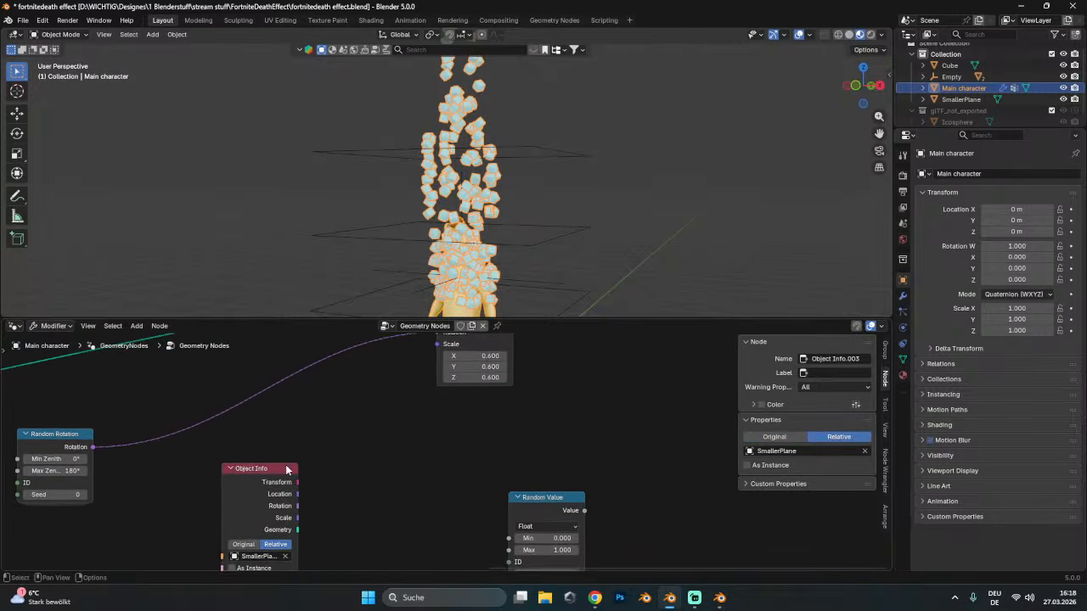
key("ctrl+z")
key("ctrl+z")
- Add a Separate XYZ node and feed it the Location of SmallerPlane's Object Info node
key("shift+a")
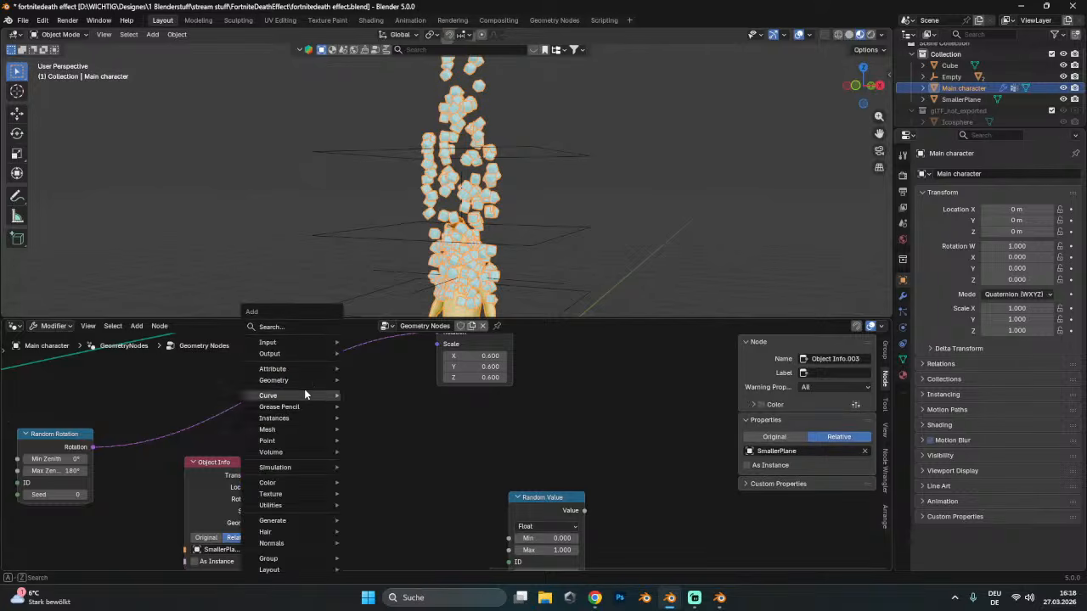
left_click(297, 328)
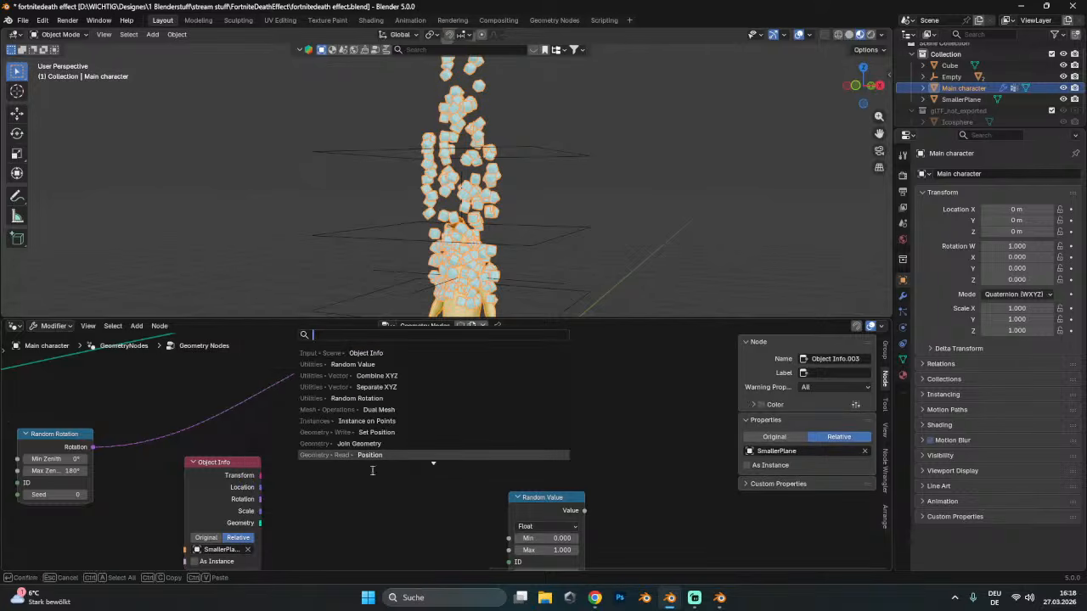
left_click(376, 387)
left_click(266, 496)
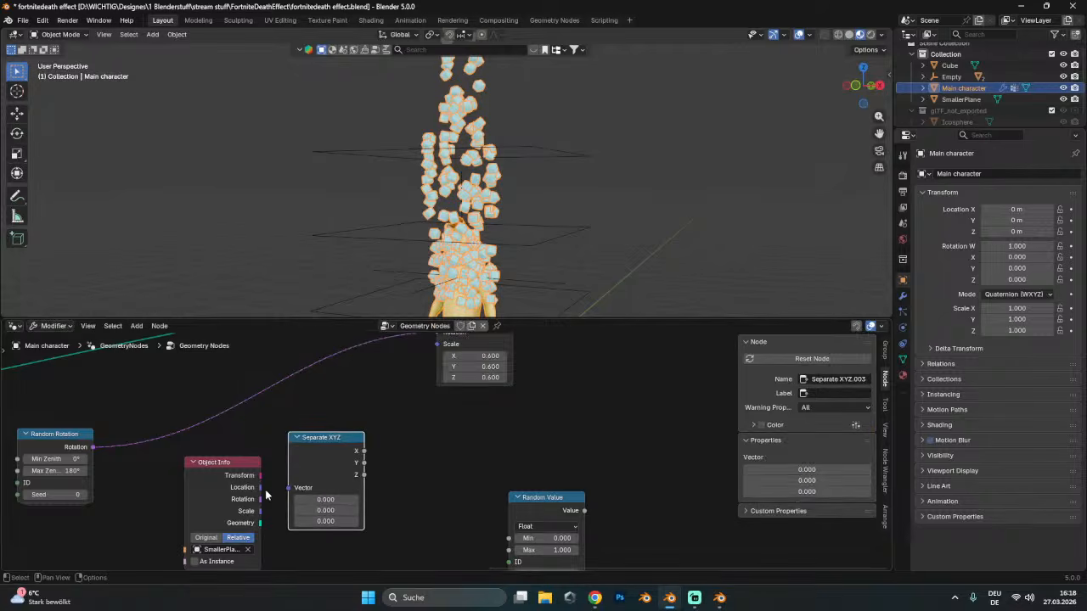
left_click_drag(260, 489, 289, 487)
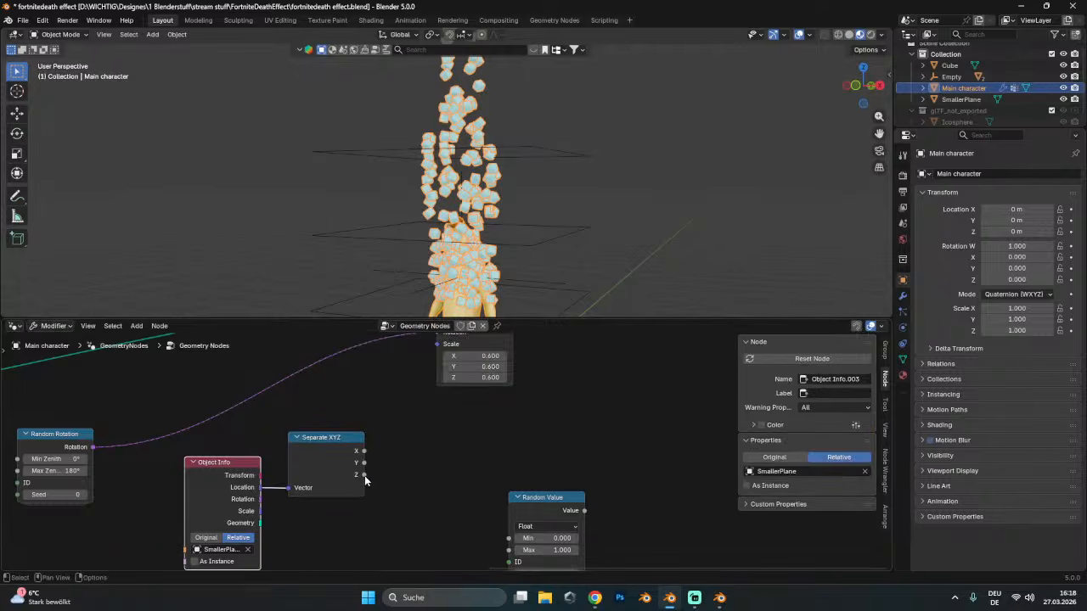
- Add a Mix Color node in Subtract mode beside the new Separate XYZ node
scroll(365, 481, "down", 5)
middle_click_drag(447, 454, 337, 477)
left_click_drag(217, 472, 226, 484)
middle_click_drag(280, 480, 185, 398)
key("shift+a")
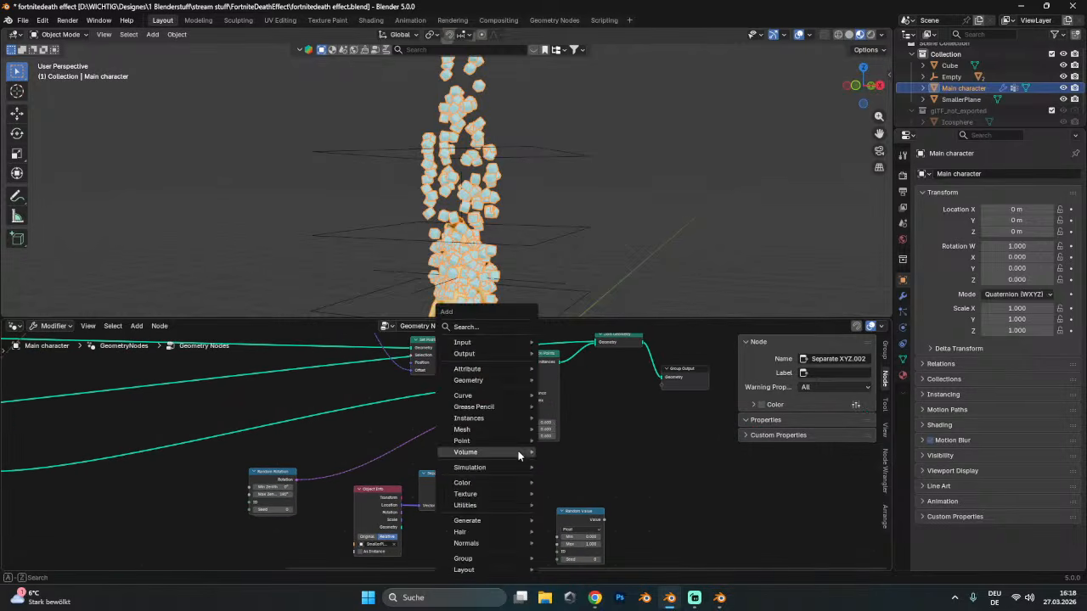
left_click(485, 331)
type("sub")
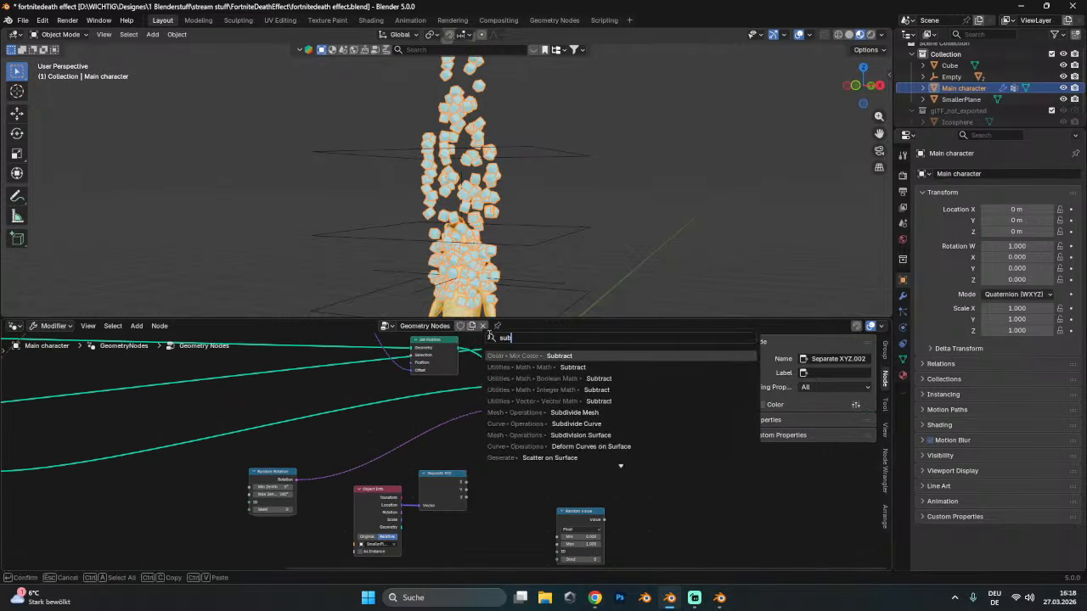
left_click(514, 355)
left_click(489, 477)
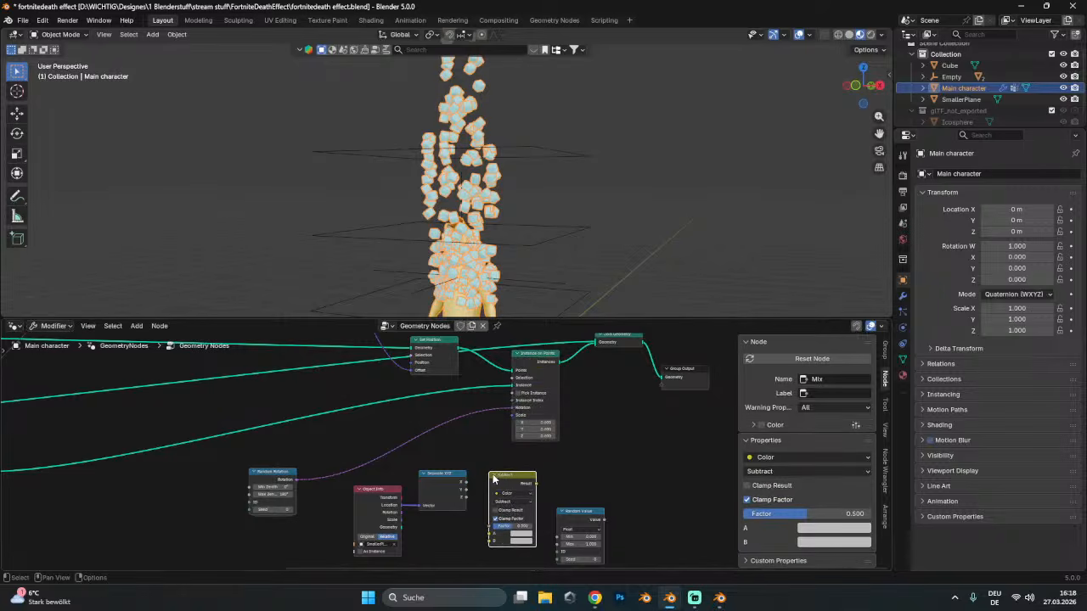
- Replace the Mix Color node beside the new Separate XYZ node with a Math node set to Add
key("x")
key("shift+a")
left_click(474, 330)
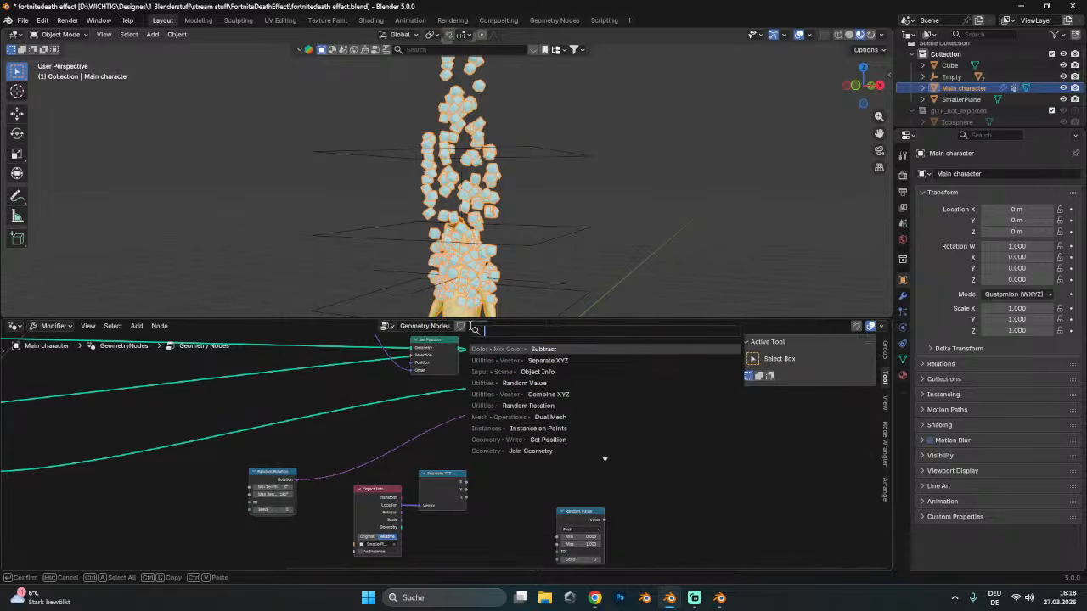
type("add")
key("Return")
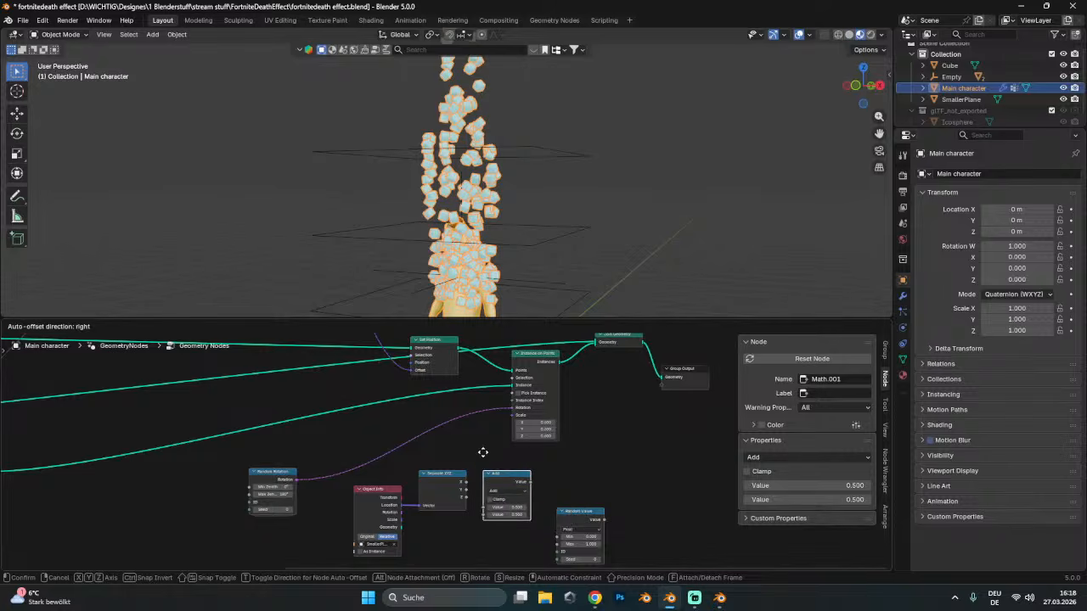
left_click(482, 452)
- Feed the Add node with the Z of SmallerPlane's location as first value and the Z of the point position as second
scroll(534, 468, "down", 2)
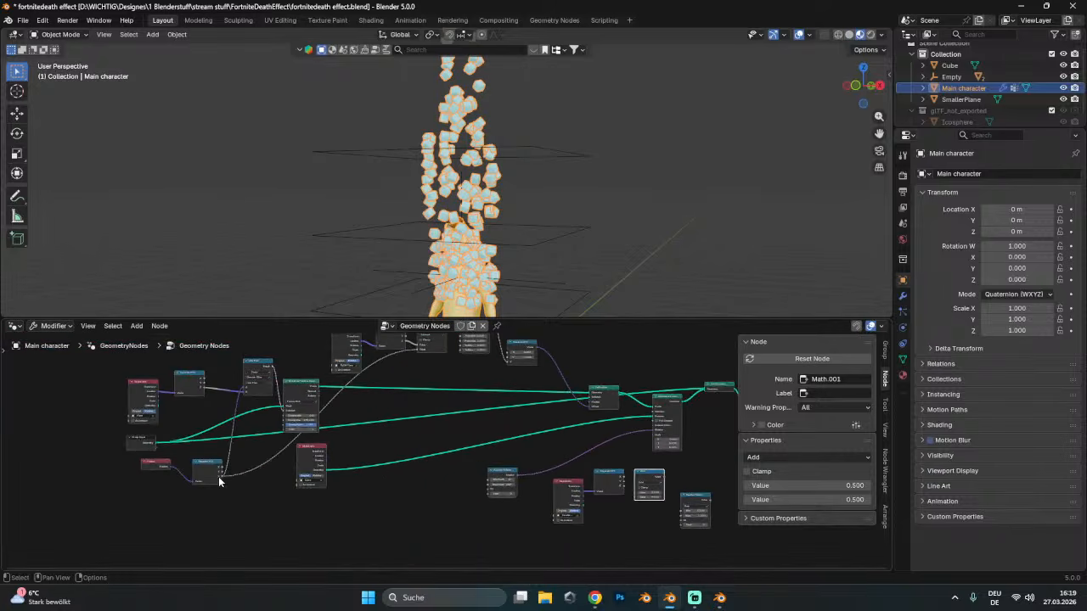
left_click_drag(218, 476, 635, 498)
scroll(672, 521, "up", 3)
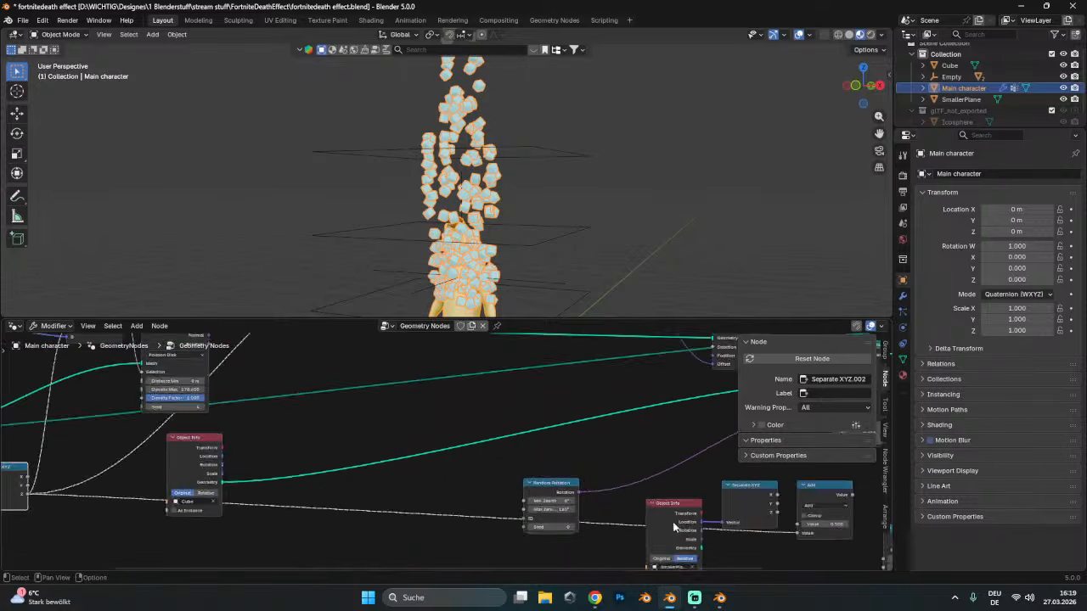
middle_click_drag(817, 551, 475, 502)
scroll(476, 502, "up", 4)
left_click_drag(422, 451, 460, 471)
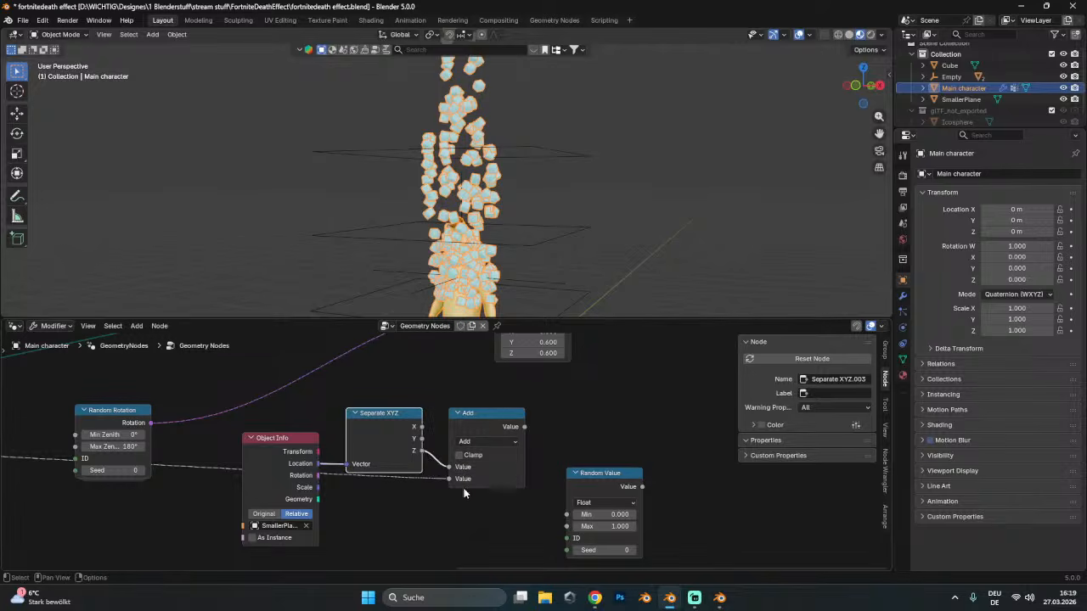
- Connect the Add node's Value output to the Scale input of the Instance on Points node
scroll(446, 475, "down", 6)
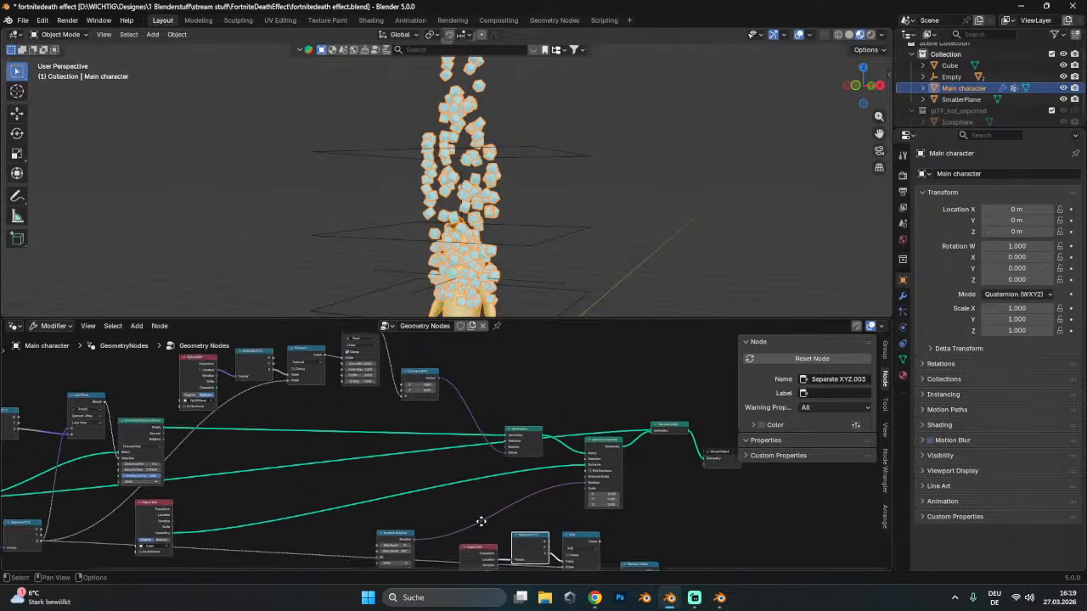
scroll(392, 411, "up", 5)
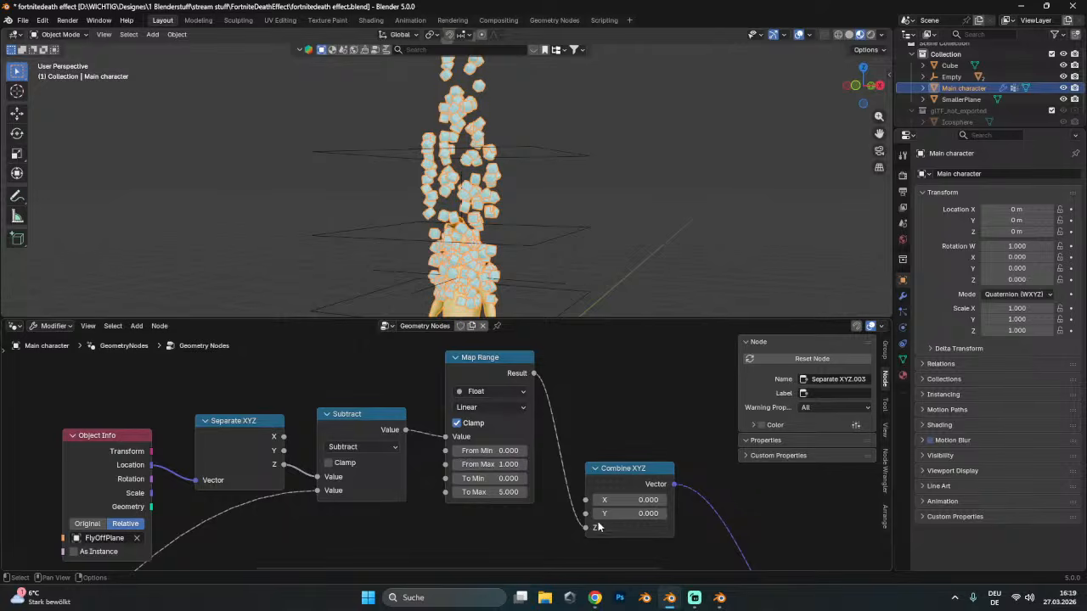
scroll(482, 526, "down", 3)
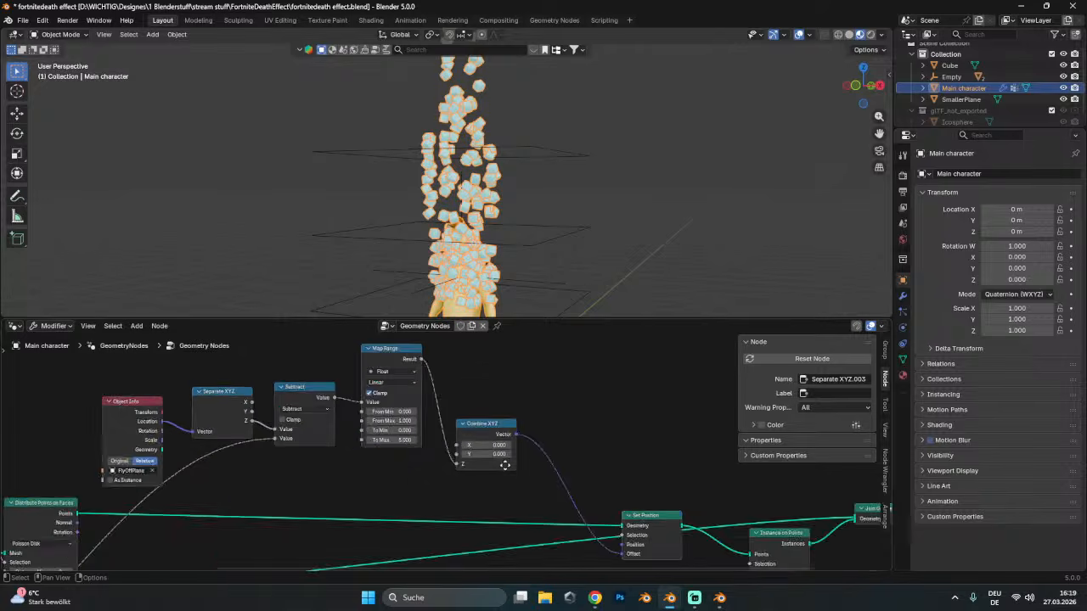
middle_click_drag(483, 526, 381, 459)
scroll(534, 510, "up", 3)
scroll(534, 510, "up", 1)
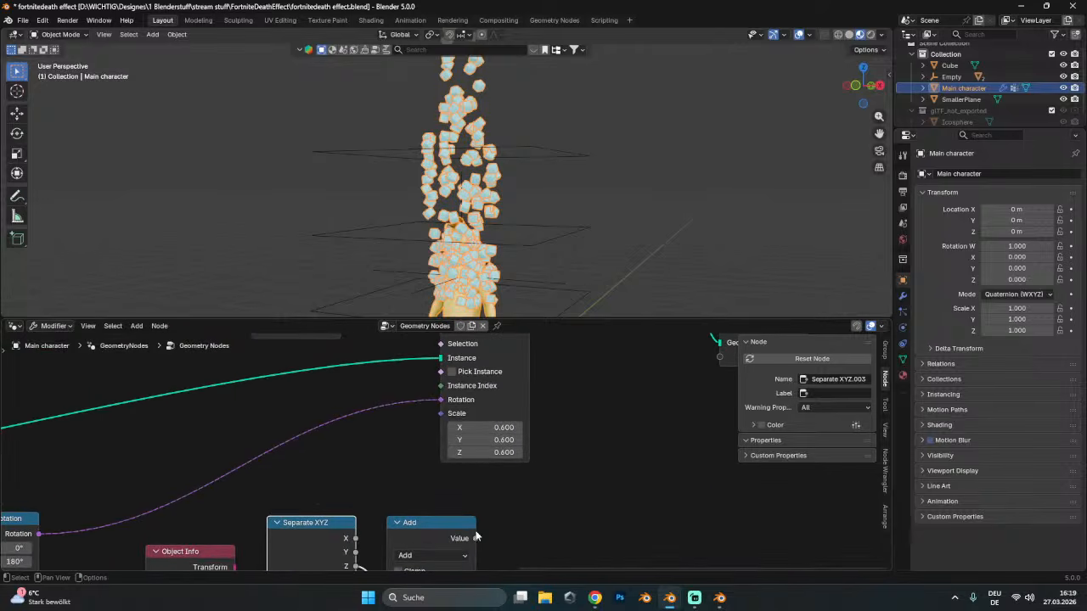
left_click_drag(475, 538, 435, 422)
scroll(515, 460, "down", 4)
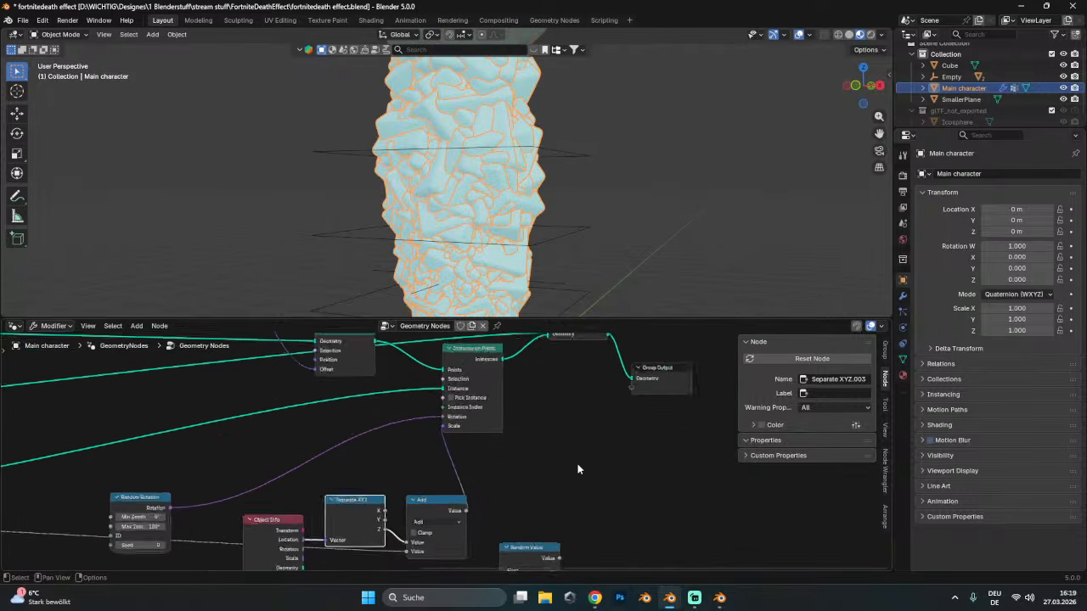
- Reposition the Join Geometry node between the Instance on Points and Group Output nodes
left_click_drag(638, 451, 459, 338)
key("g")
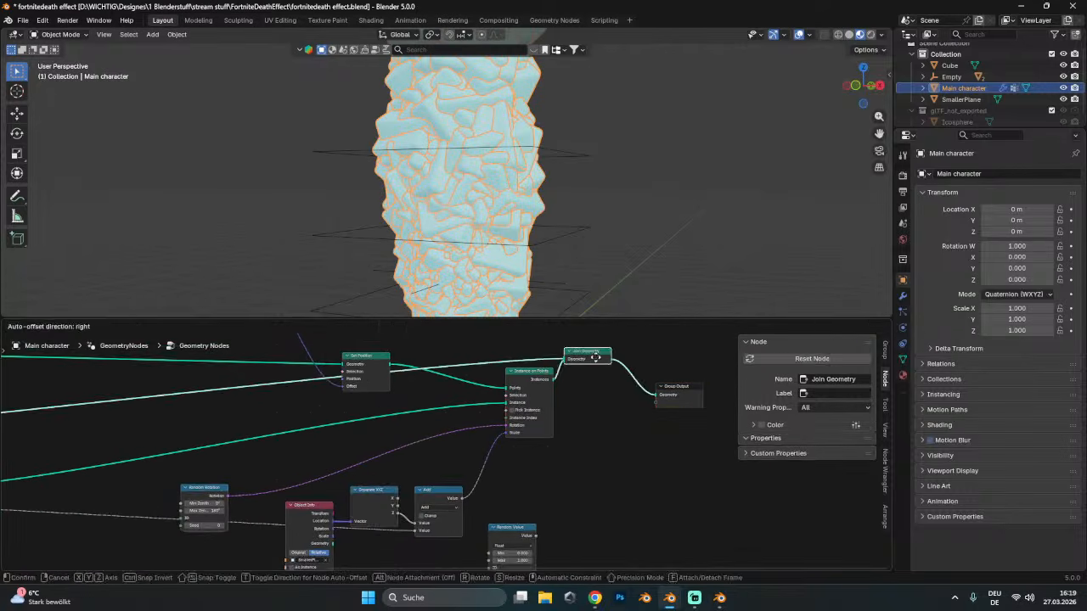
left_click(578, 374)
- Move the Empty along Z to about 1.17 m to test how the cubes scale
left_click(496, 247)
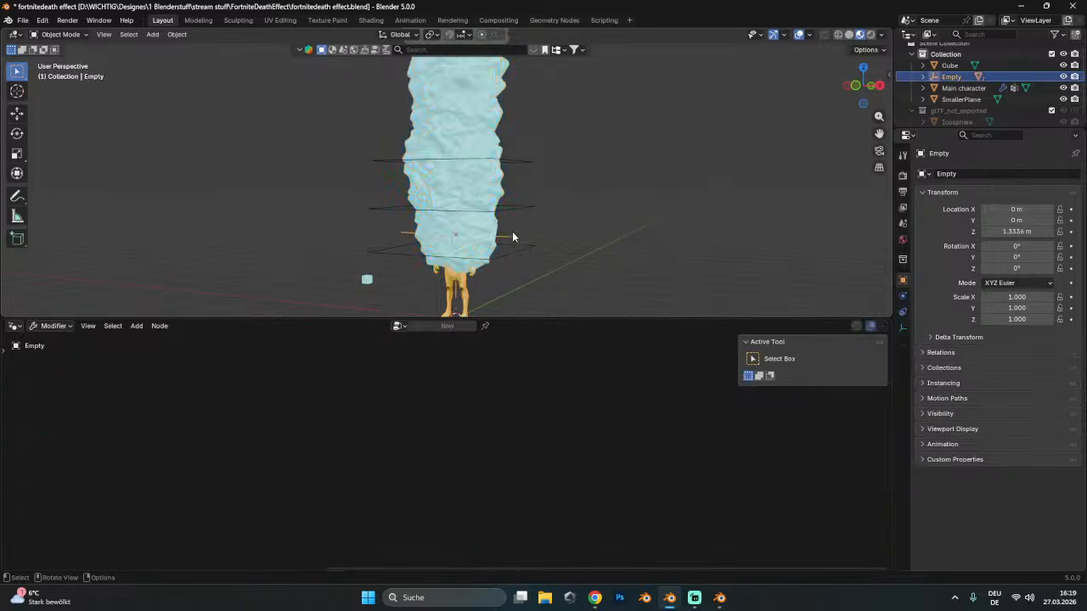
key("g")
left_click(501, 248)
key("g")
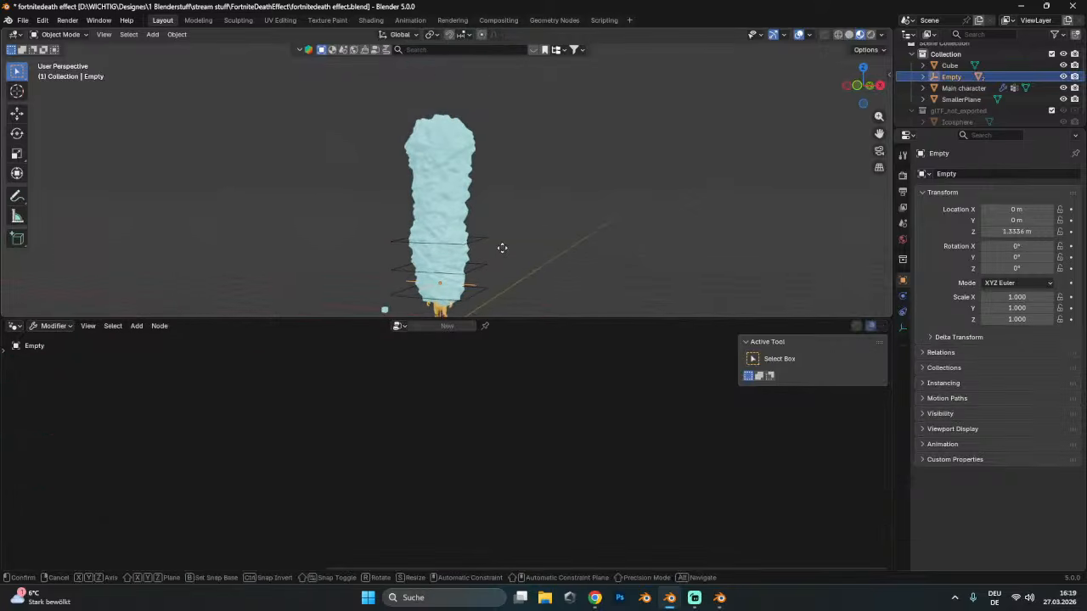
key("z")
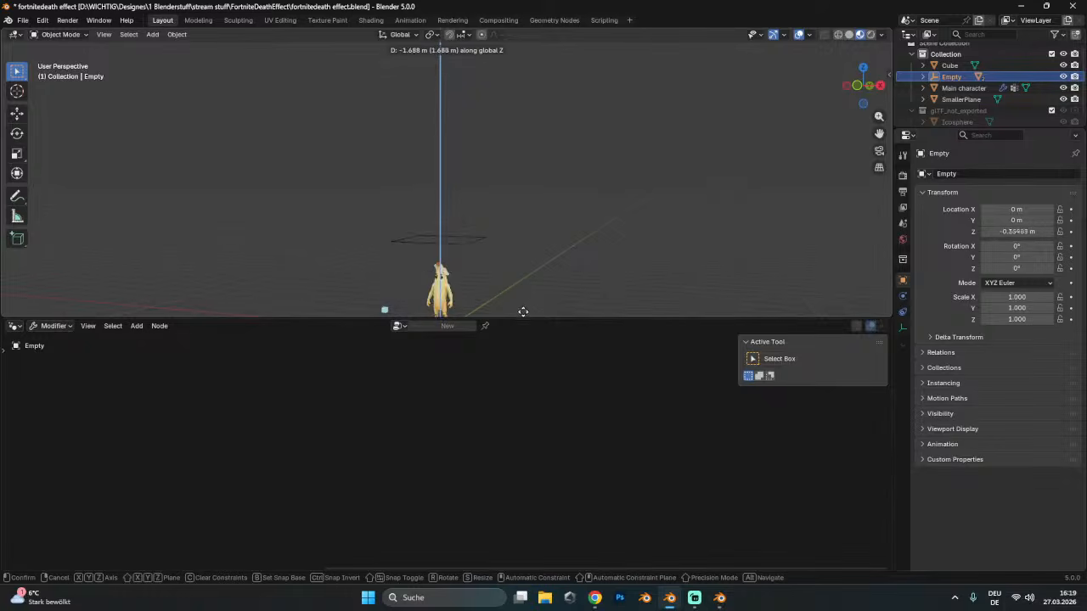
left_click(492, 235)
- Reselect the Main character and change the Math node driving the instance scale to Subtract
left_click(485, 239)
scroll(483, 282, "up", 4)
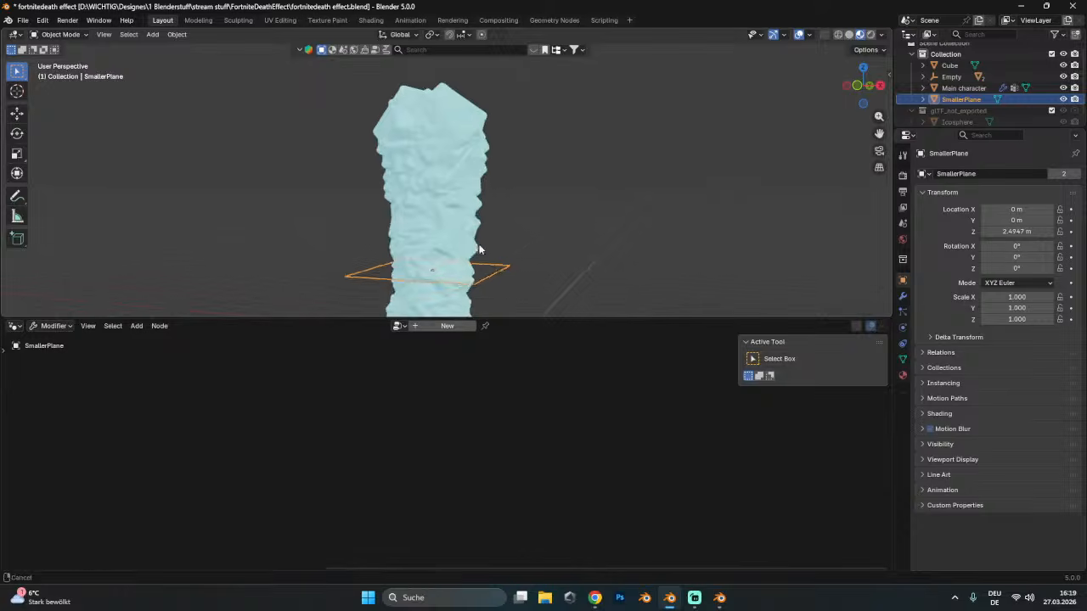
left_click(432, 279)
left_click(434, 273)
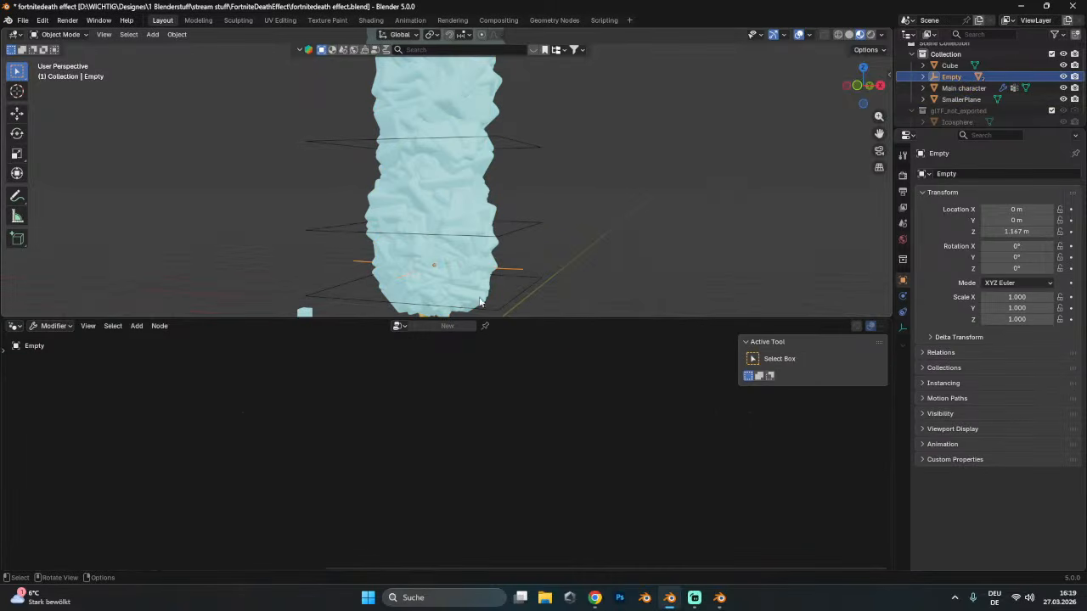
left_click(506, 283)
scroll(490, 460, "up", 4)
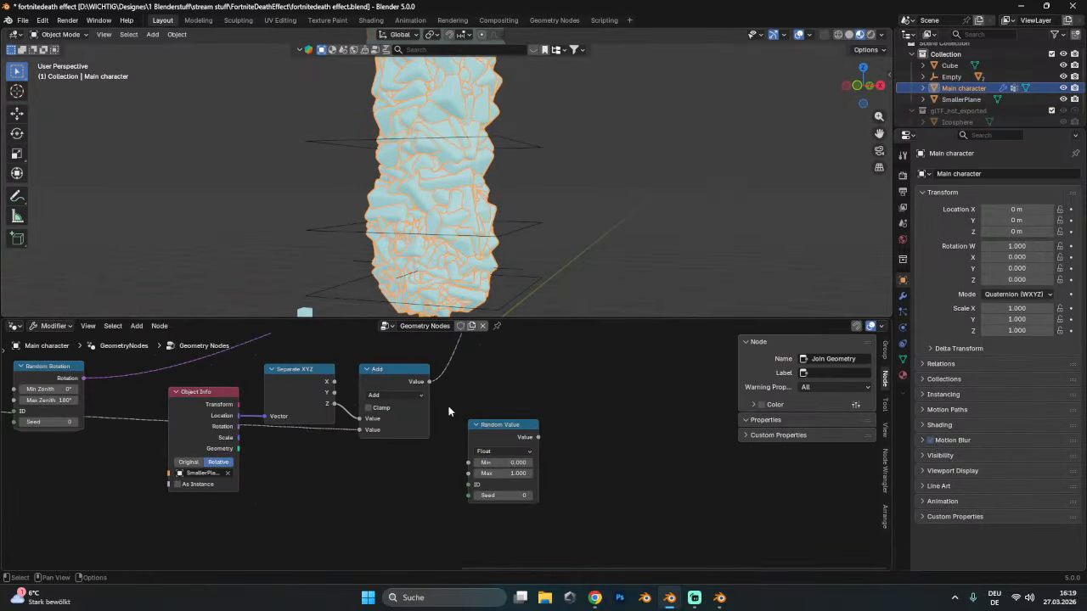
left_click(424, 449)
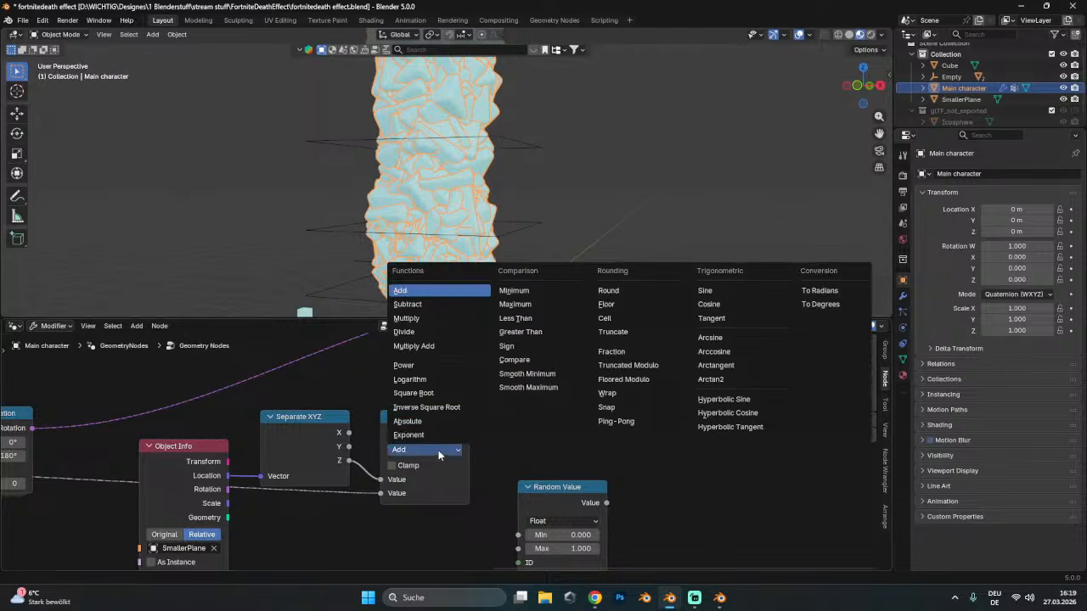
left_click(419, 307)
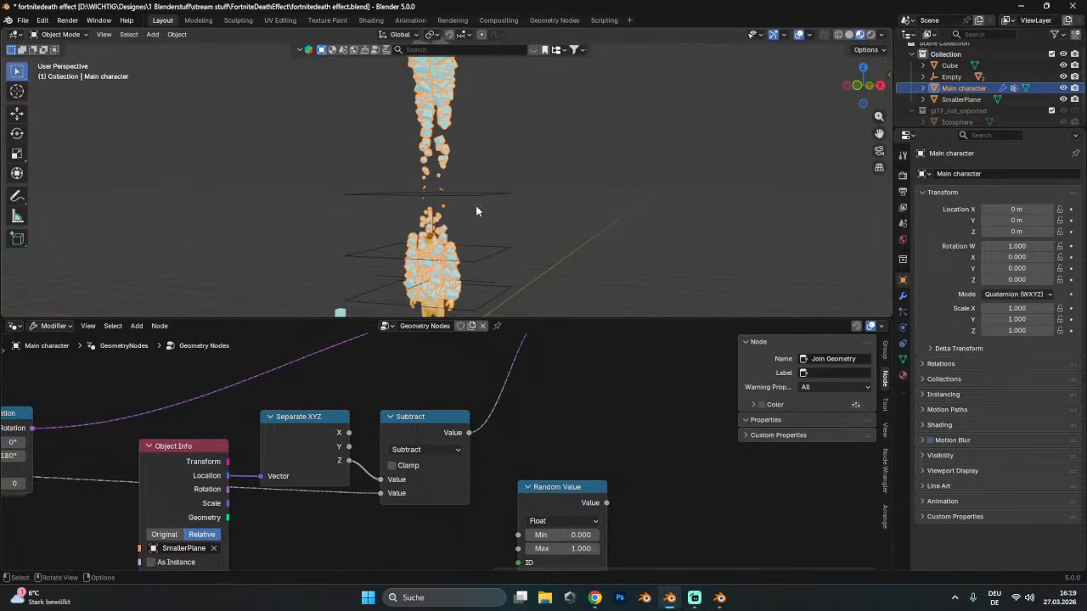
- Lower the Empty along Z to about 1.01 m and examine the cube sizes around SmallerPlane
left_click(473, 195)
scroll(469, 216, "up", 3)
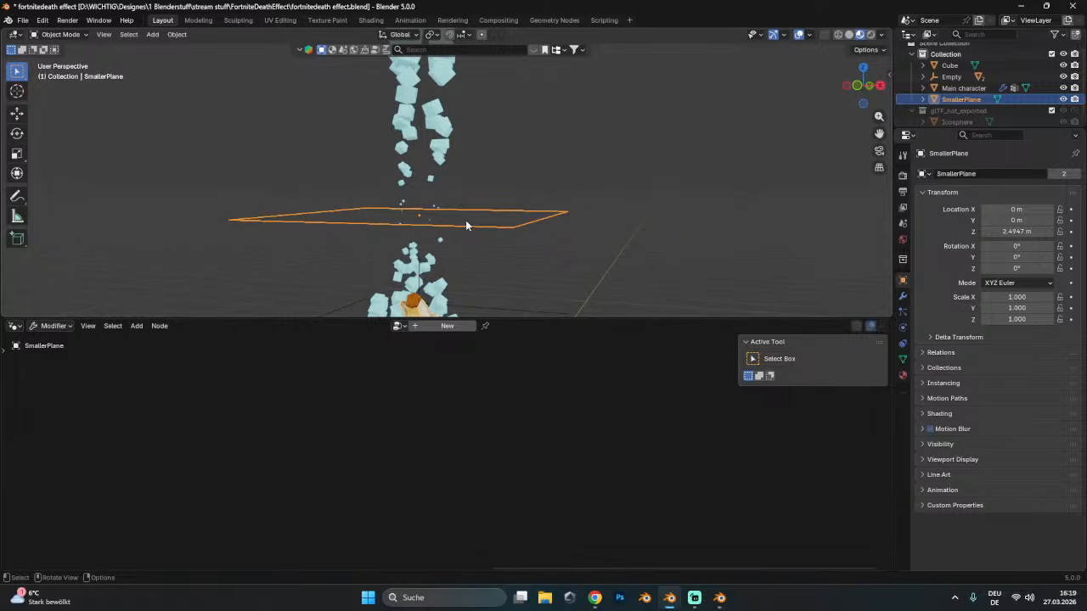
left_click(456, 290)
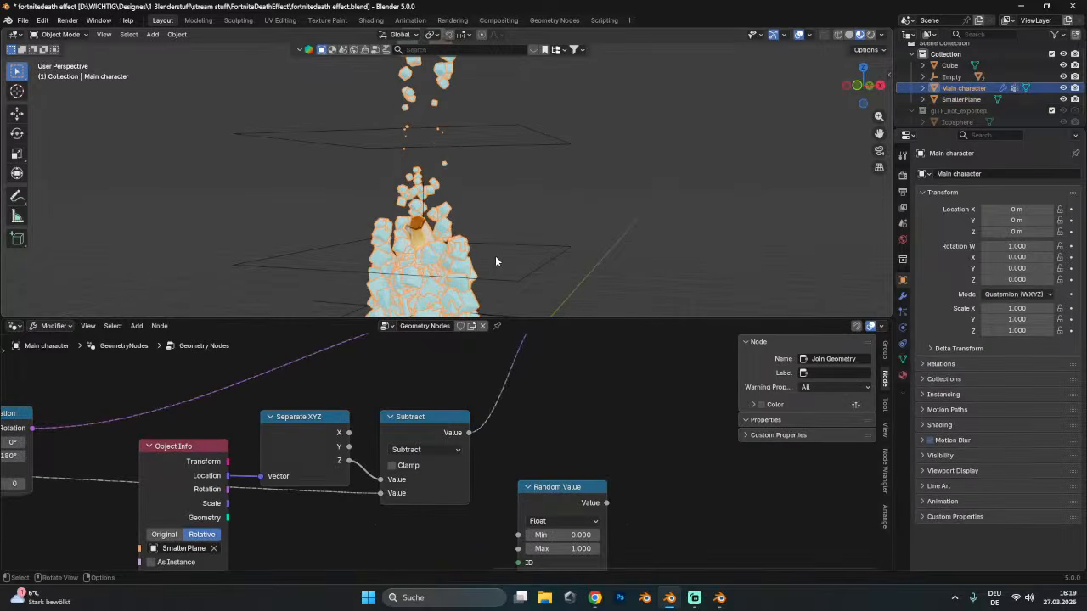
scroll(520, 271, "down", 2)
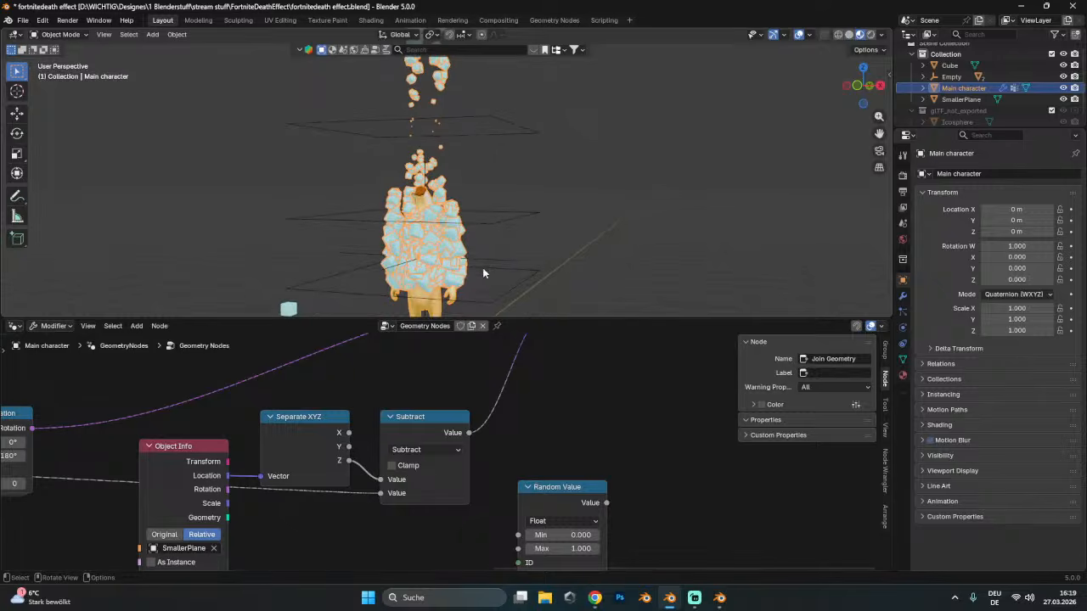
left_click(485, 260)
key("g")
key("z")
left_click(465, 169)
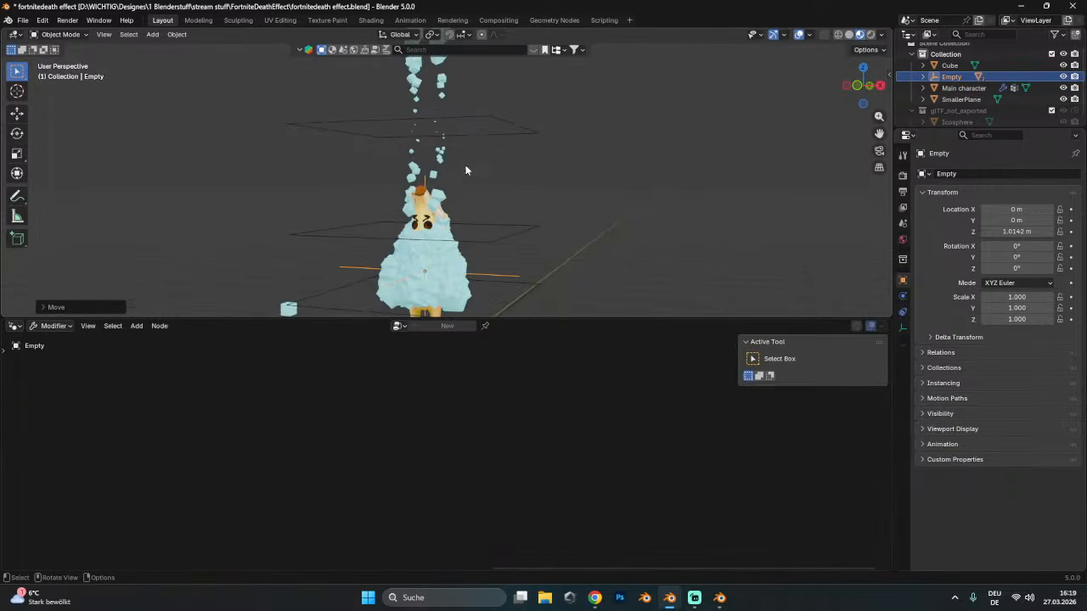
scroll(463, 171, "up", 3)
middle_click_drag(446, 231, 519, 217)
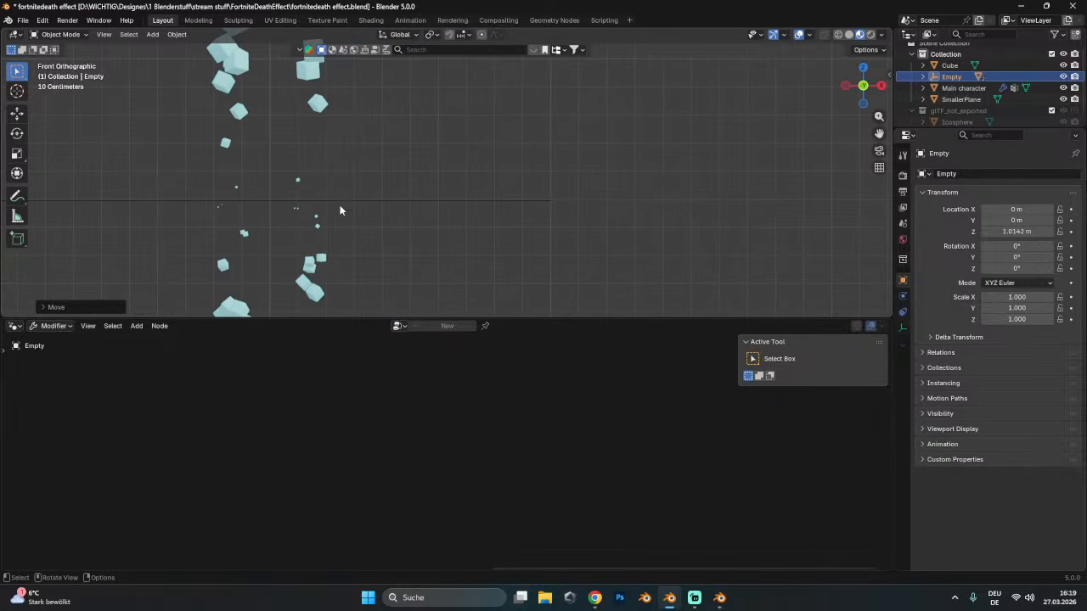
middle_click_drag(446, 221, 413, 247)
- Extrude SmallerPlane's face upward into a box around the flying cubes and check it in Solid shading
left_click(496, 227)
key("Tab")
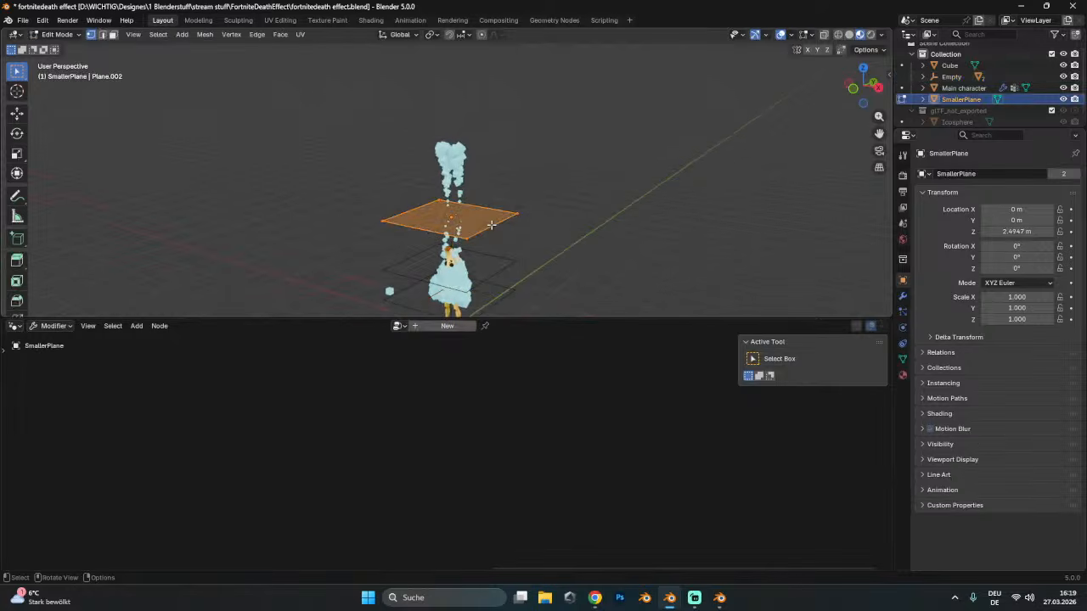
key("e")
left_click(499, 131)
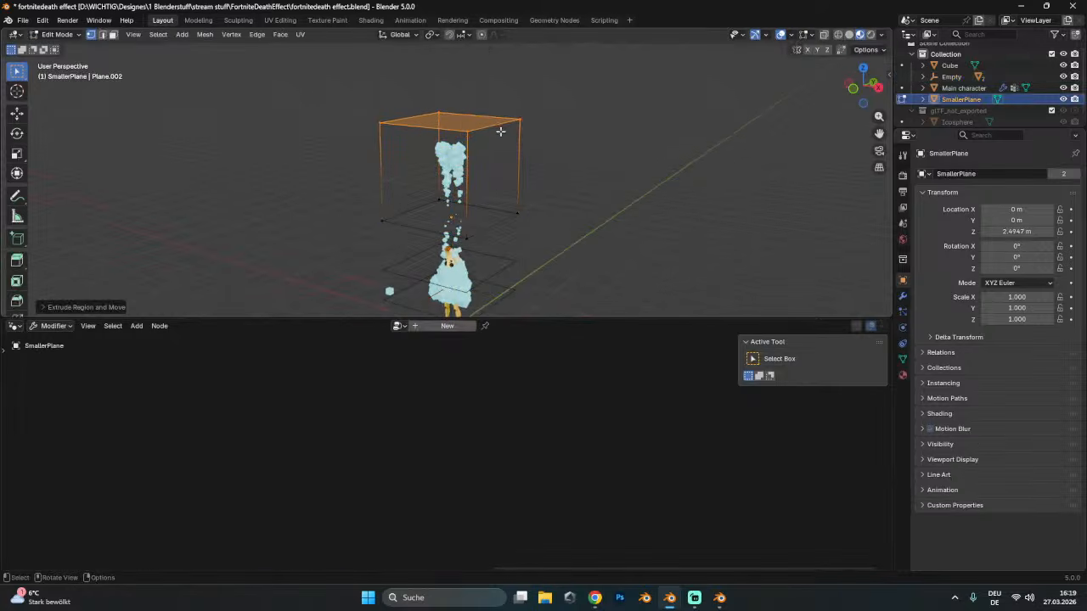
key("Tab")
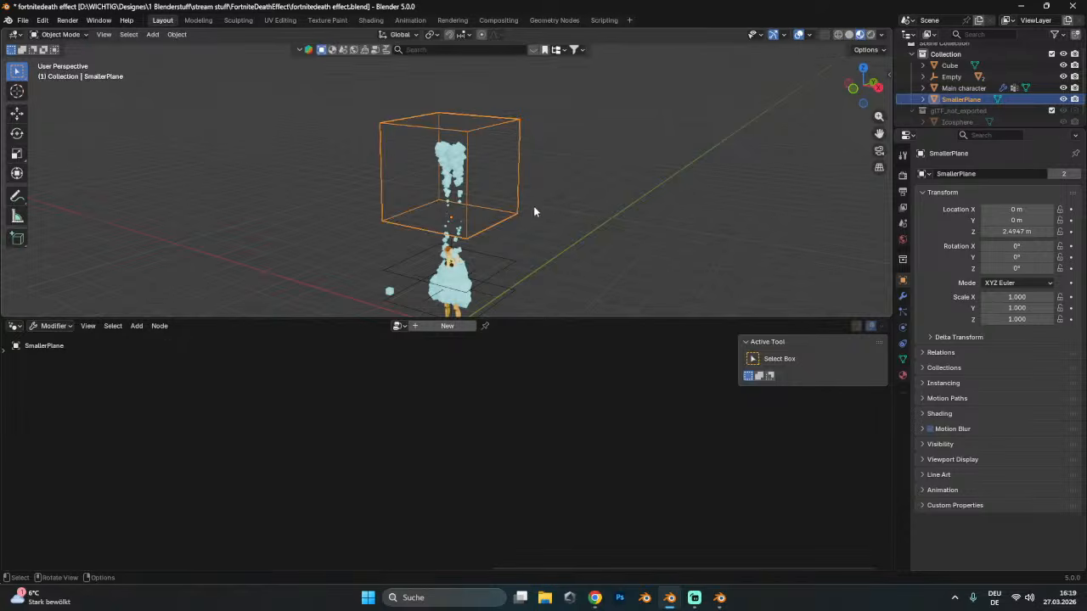
left_click(848, 35)
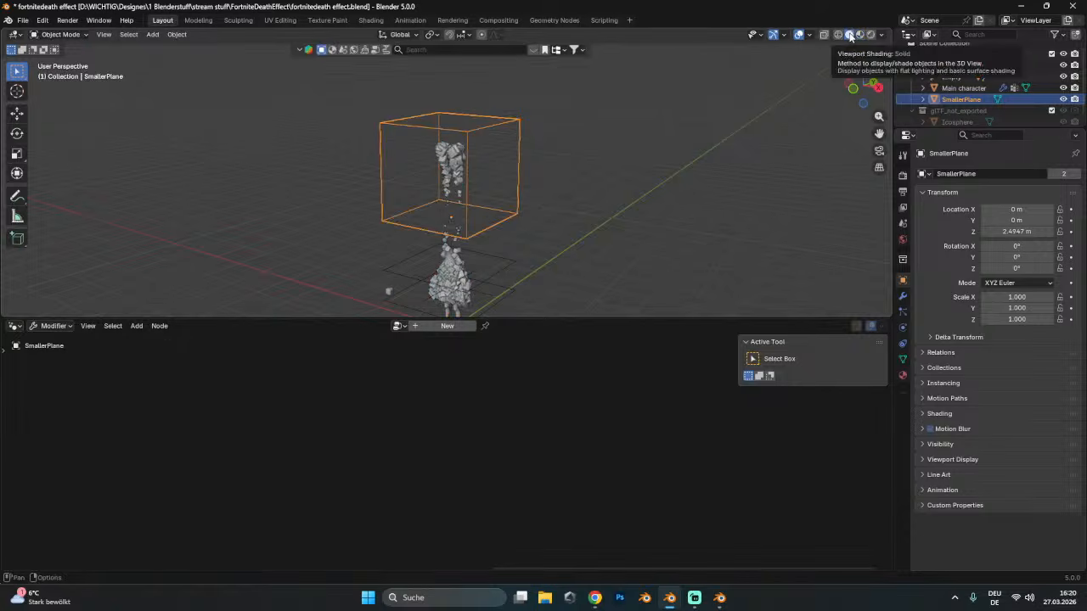
left_click(861, 35)
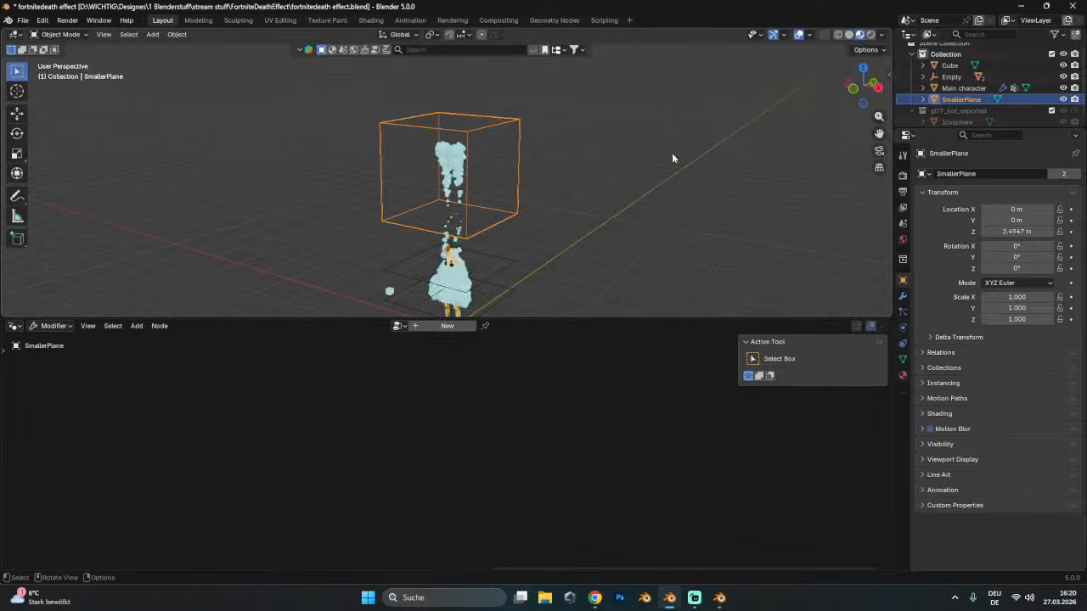
mouse_move(672, 153)
middle_mouse_down()
mouse_move(516, 220)
mouse_move(538, 239)
mouse_move(559, 222)
mouse_move(511, 226)
middle_mouse_up()
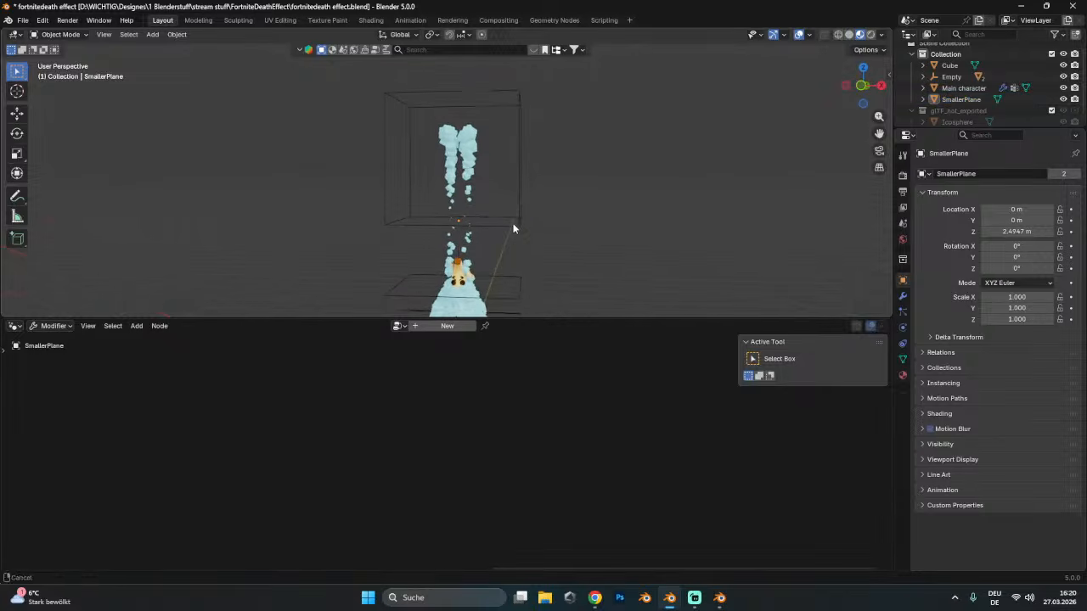
- Add a mesh cube and raise it along Z to about 3.46 m, over the extruded box
key("shift+a")
type("a")
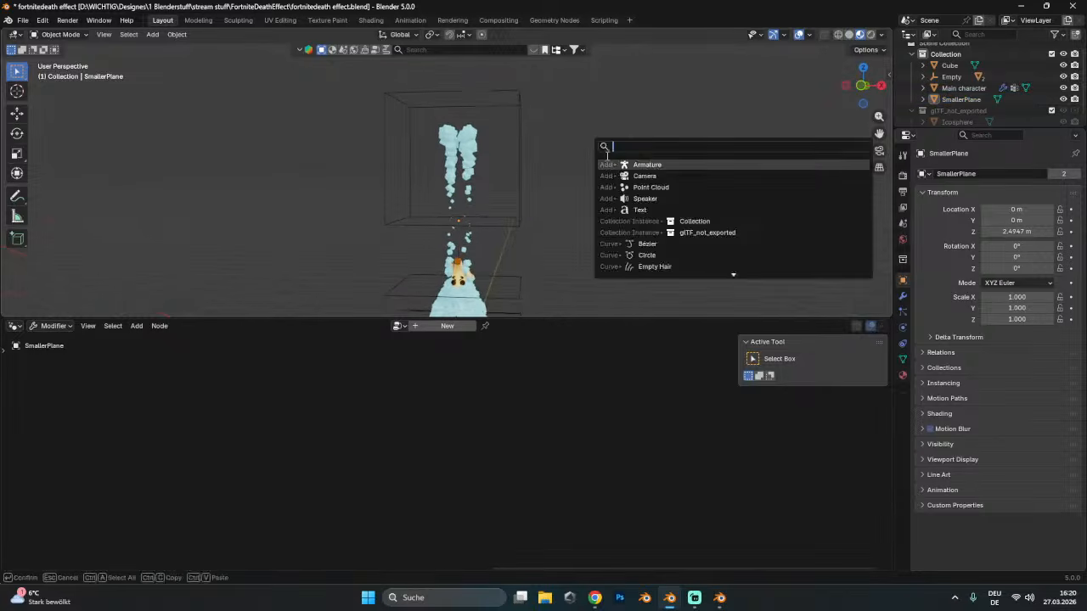
key("Escape")
key("shift+a")
mouse_move(552, 156)
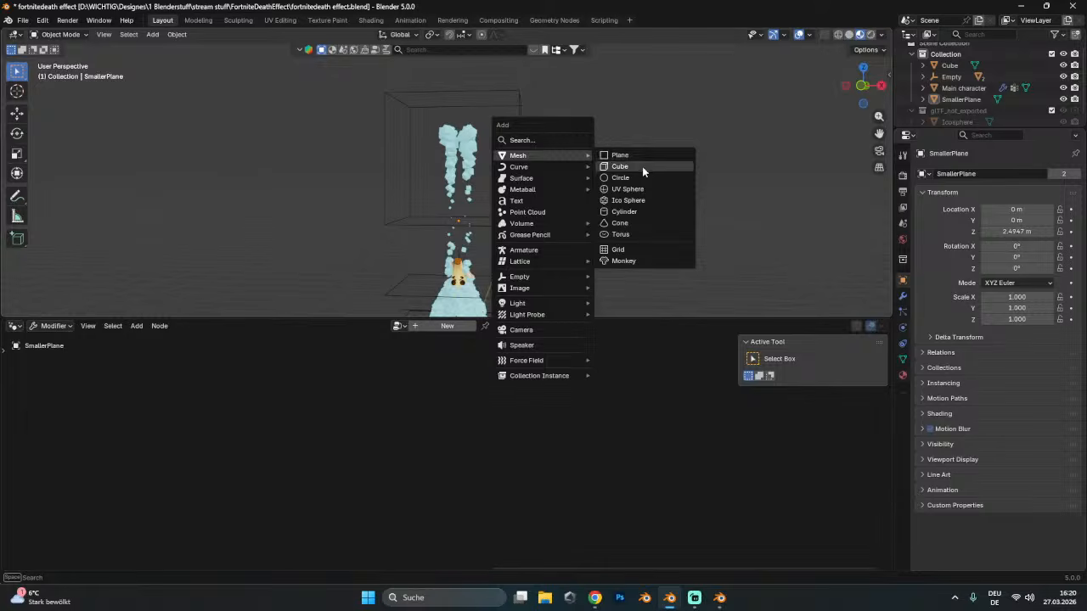
left_click(636, 165)
key("g")
key("z")
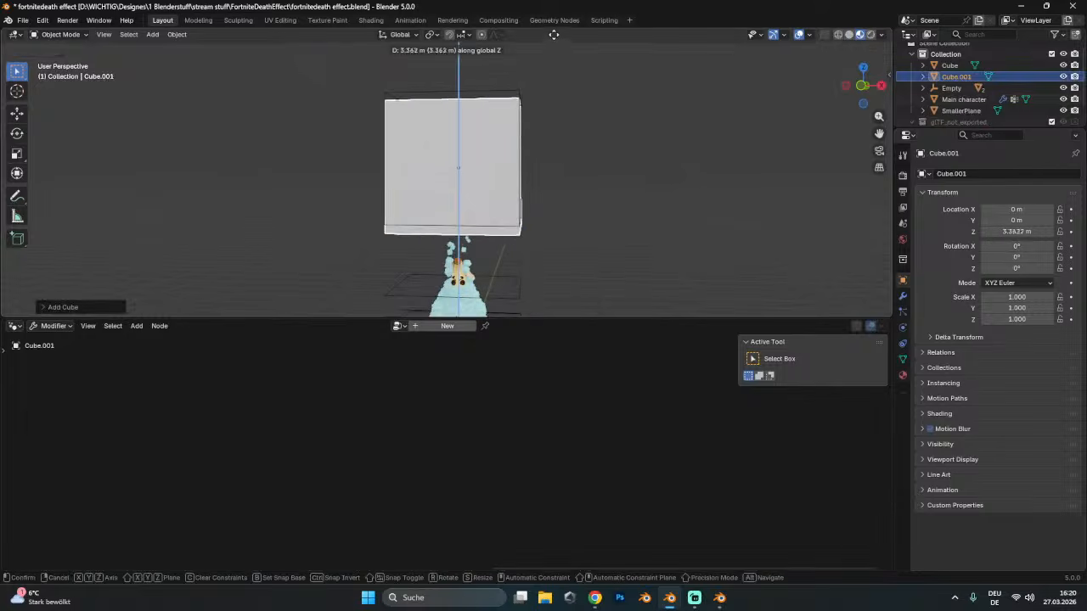
- Delete the extruded SmallerPlane object, leaving the new cube in its place
left_click(522, 129)
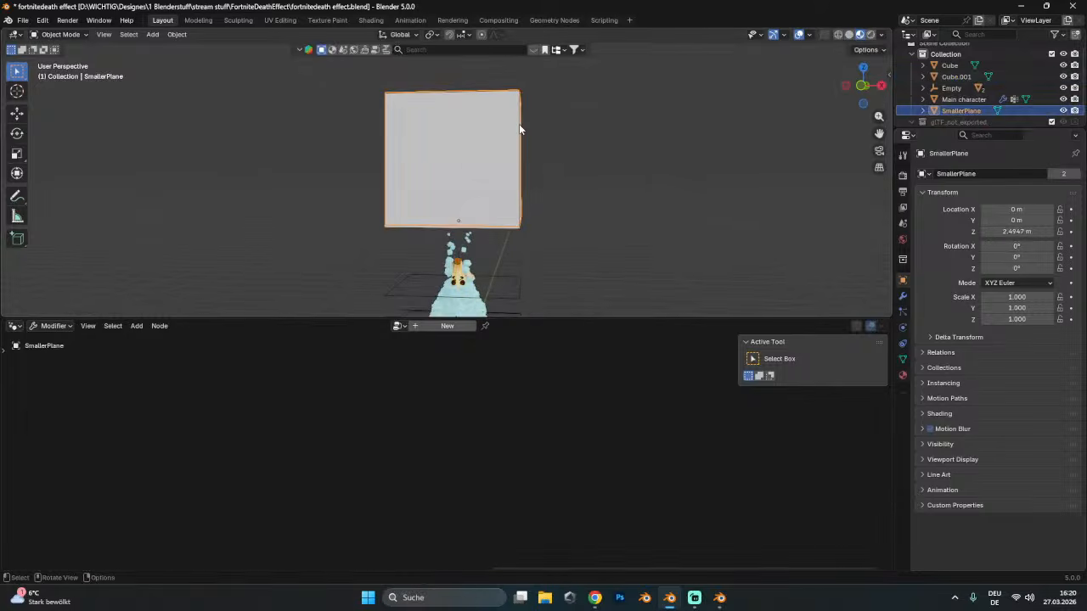
key("Delete")
key("ctrl+z")
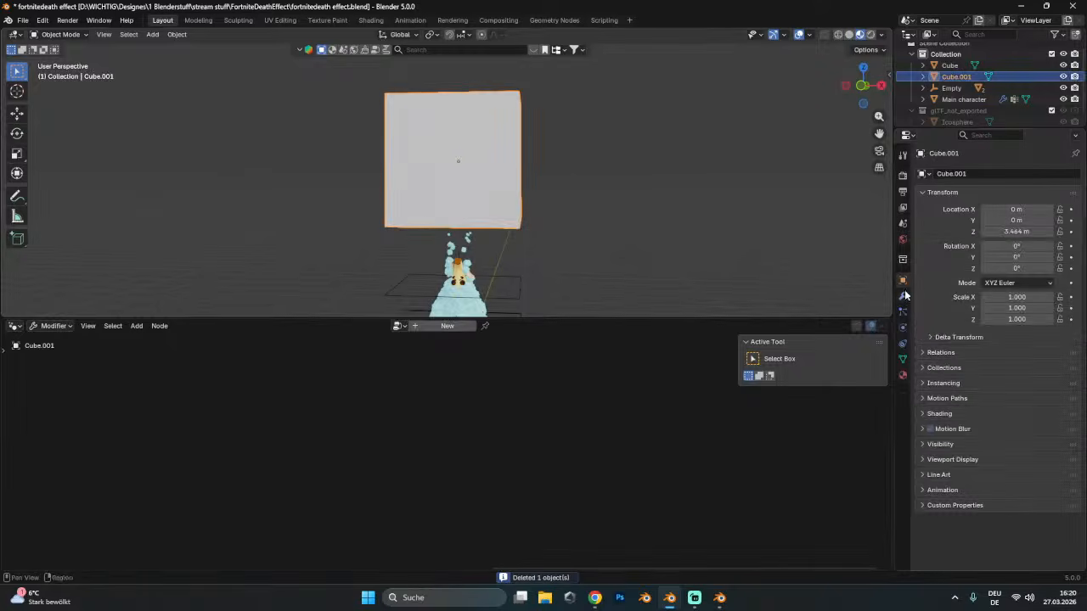
- Set the new cube's viewport display to Wire so the flying cubes inside it can be seen
left_click(939, 476)
left_click(939, 475)
left_click(940, 461)
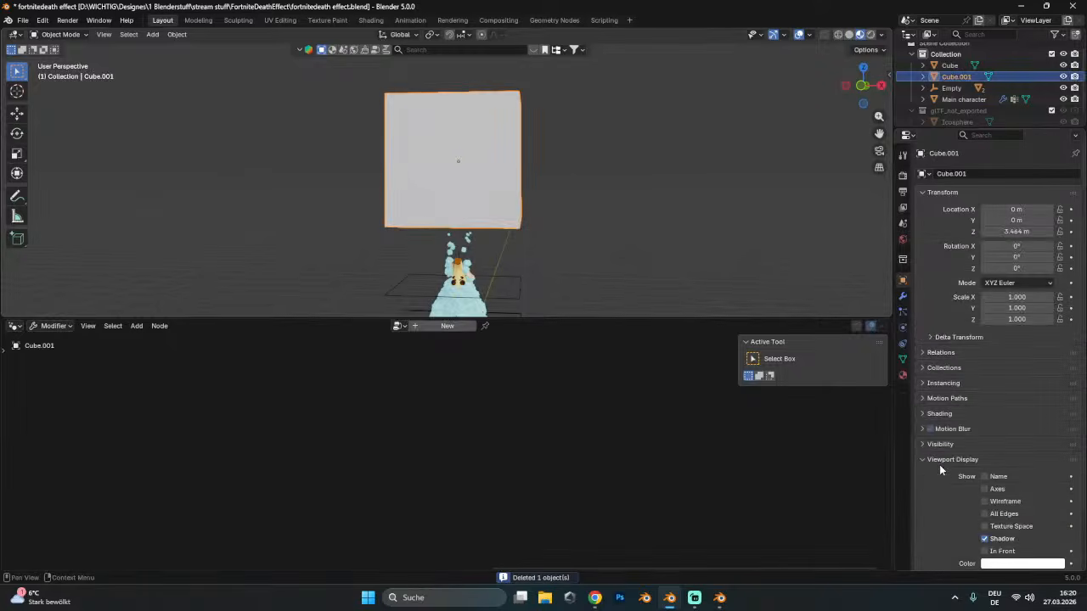
left_click(939, 444)
scroll(992, 477, "down", 2)
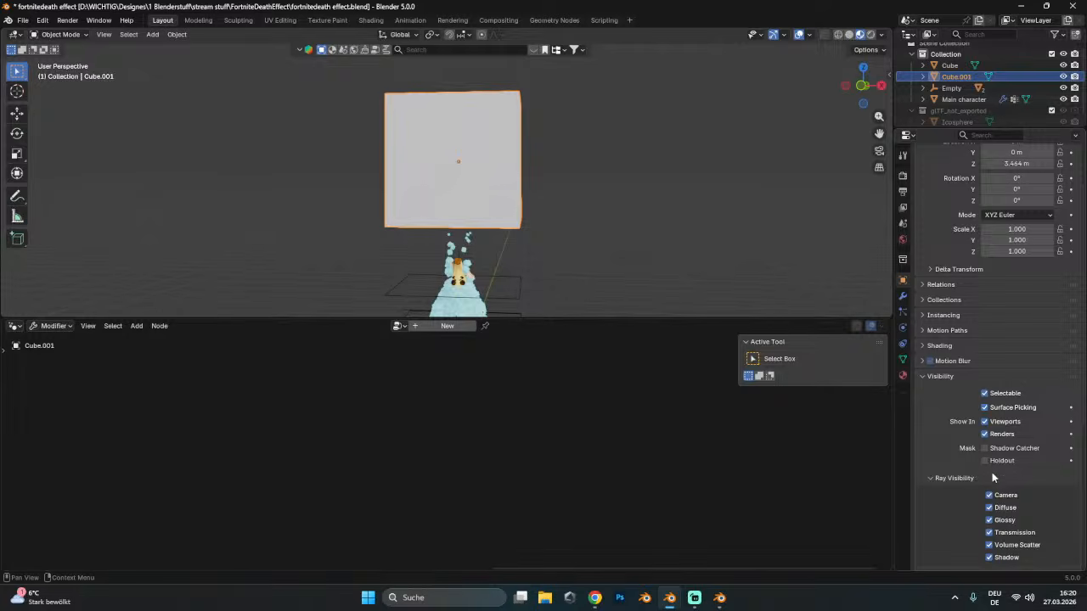
scroll(958, 509, "down", 7)
left_click(1000, 499)
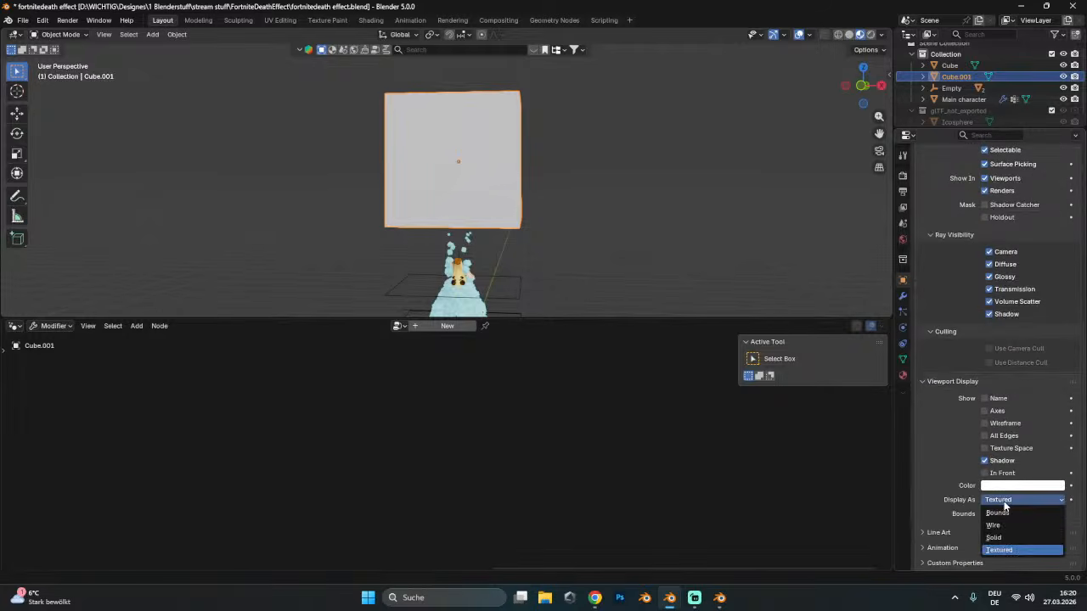
left_click(994, 527)
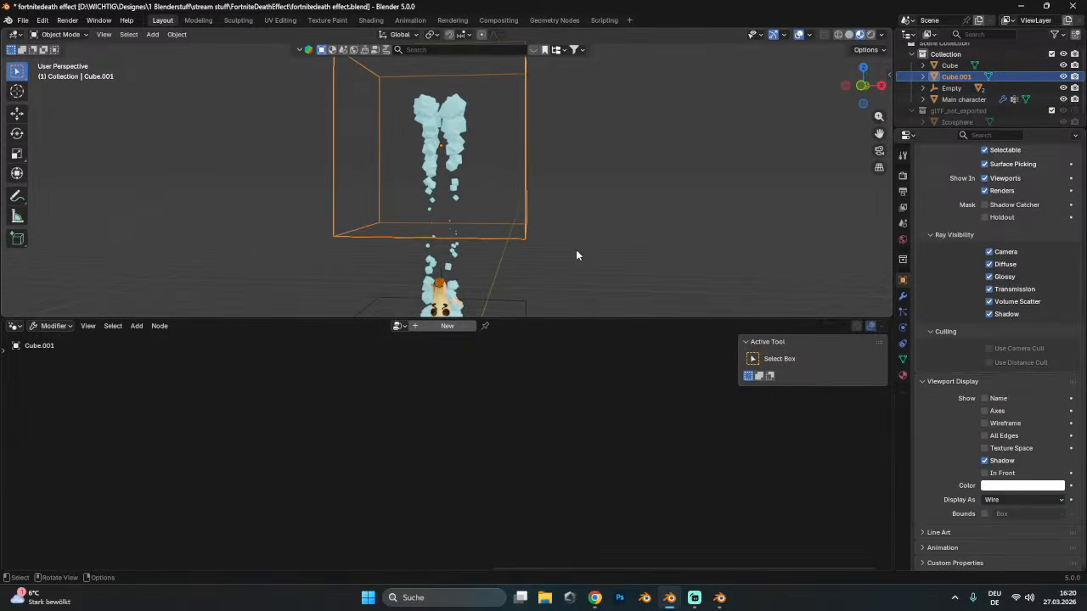
- Rename the wireframe cube as DIssapearCube
double_click(951, 77)
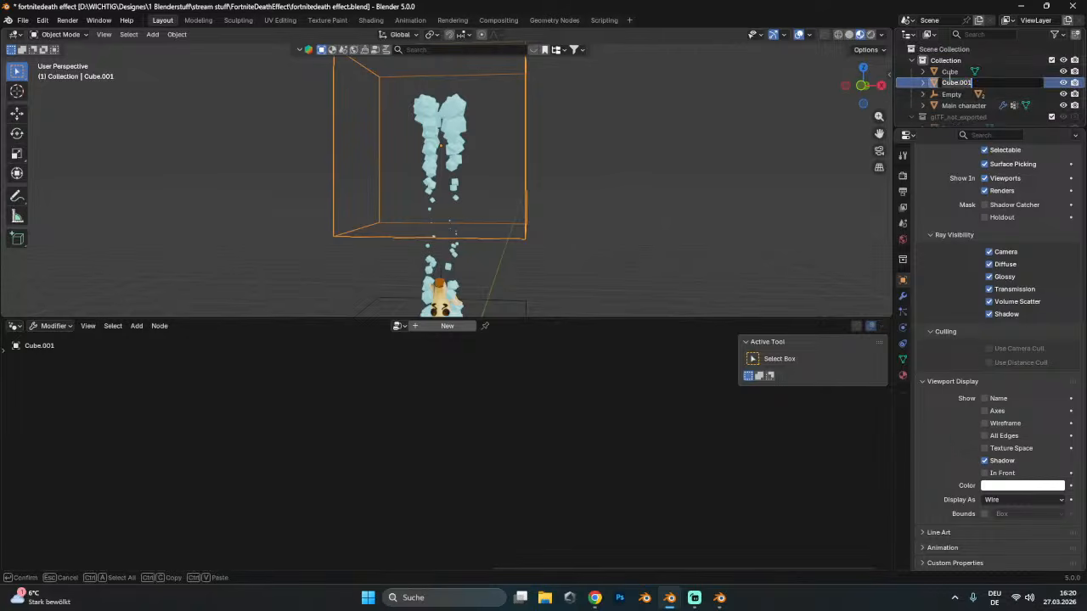
type("S")
type("Sph")
key("Return")
double_click(973, 82)
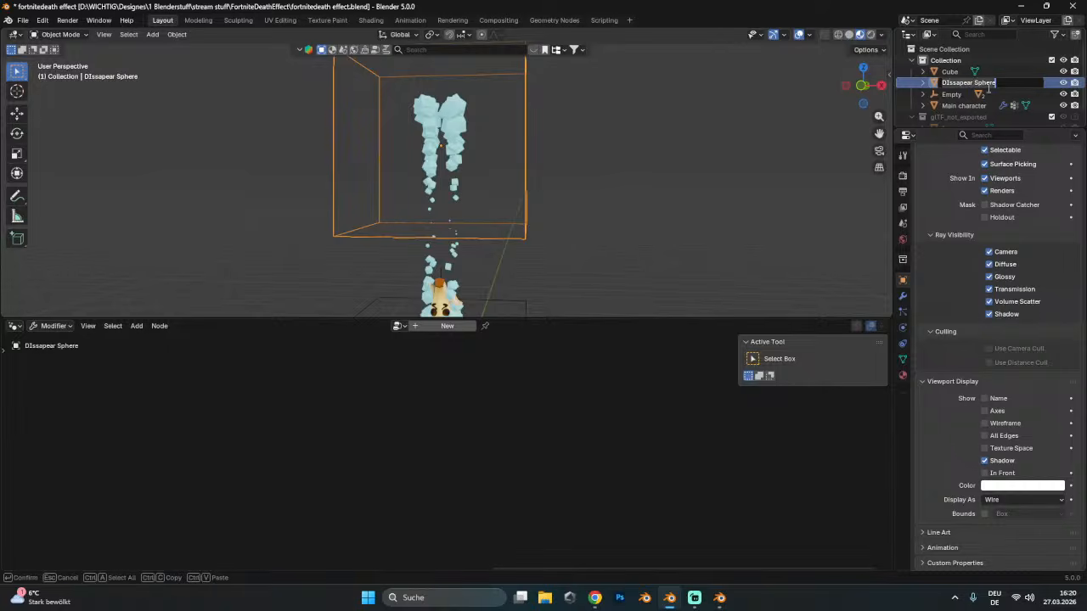
left_click(970, 83)
key("Delete")
key("Delete")
key("Delete")
key("Delete")
key("Delete")
key("Delete")
key("Delete")
type("Cube")
key("Return")
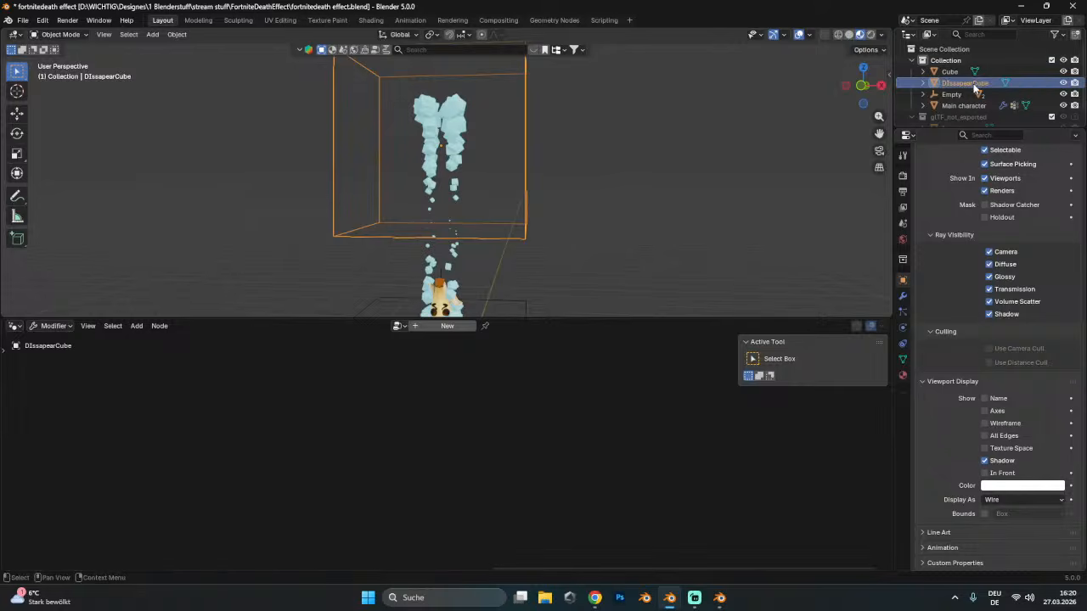
- Replace SmallerPlane with DIssapearCube as the object in the Main character's Object Info node feeding Separate XYZ
middle_click_drag(645, 119, 517, 229)
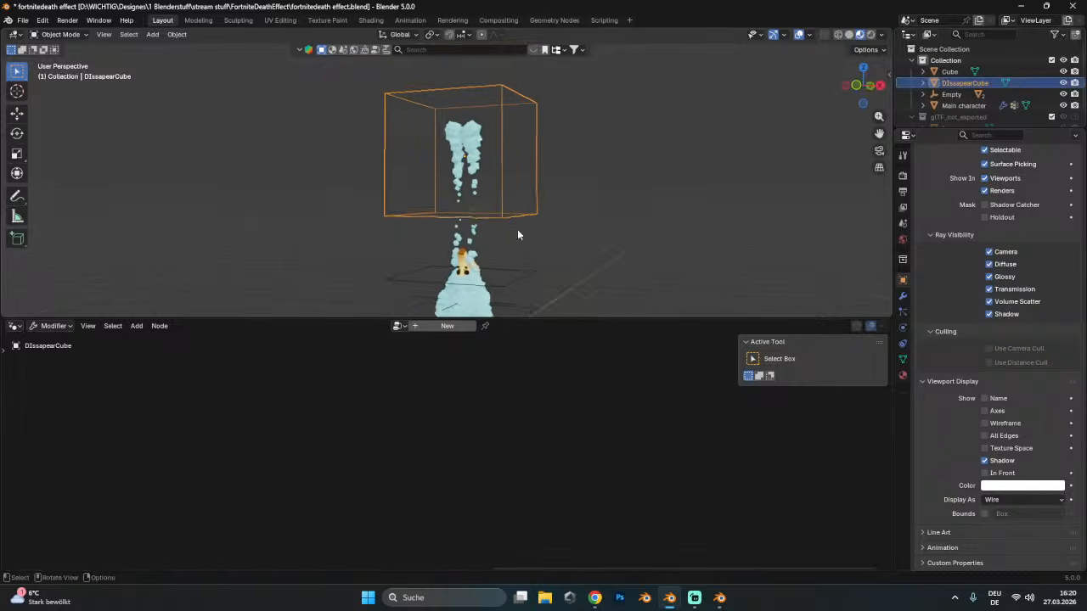
left_click(479, 294)
left_click(475, 301)
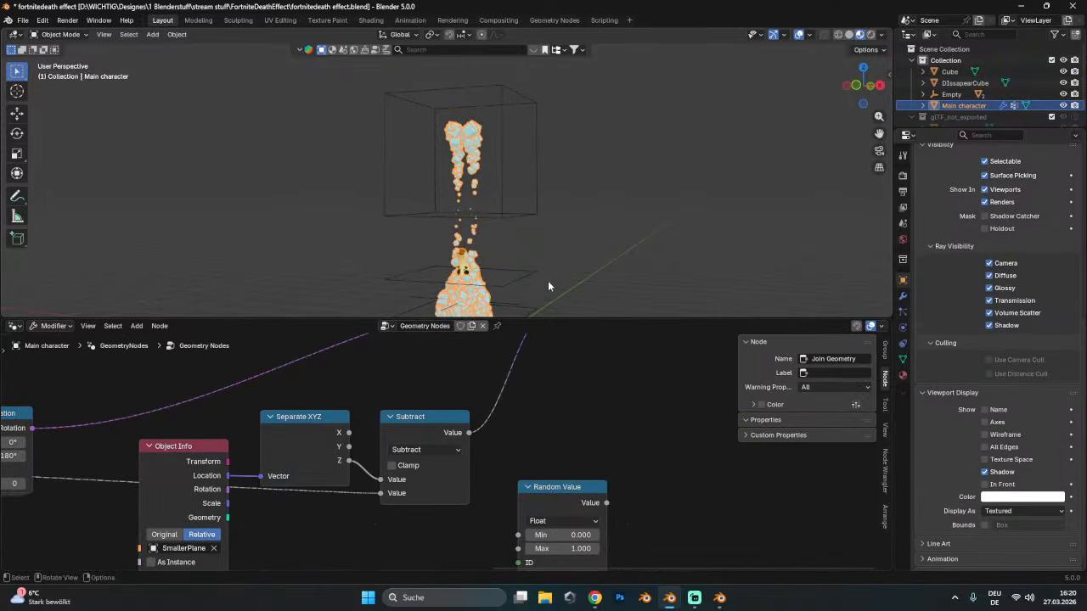
scroll(553, 184, "up", 3)
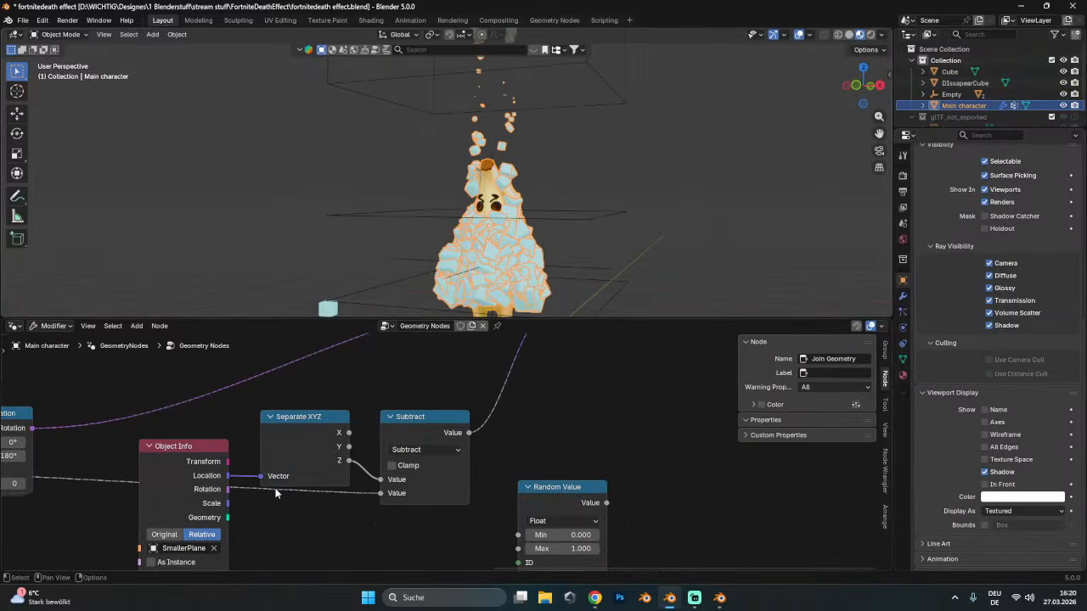
left_click(213, 548)
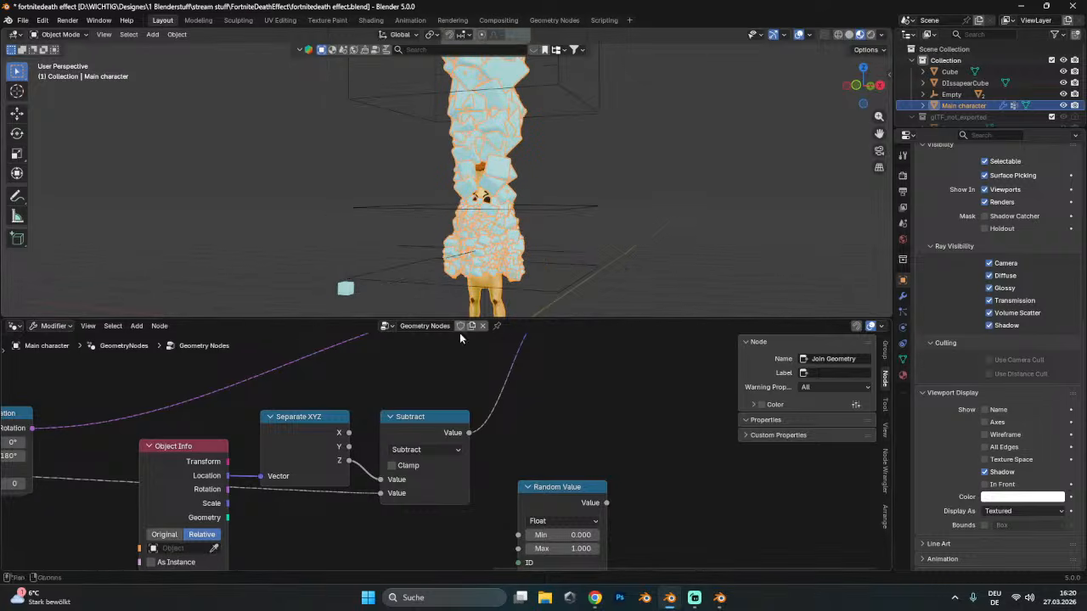
left_click(213, 548)
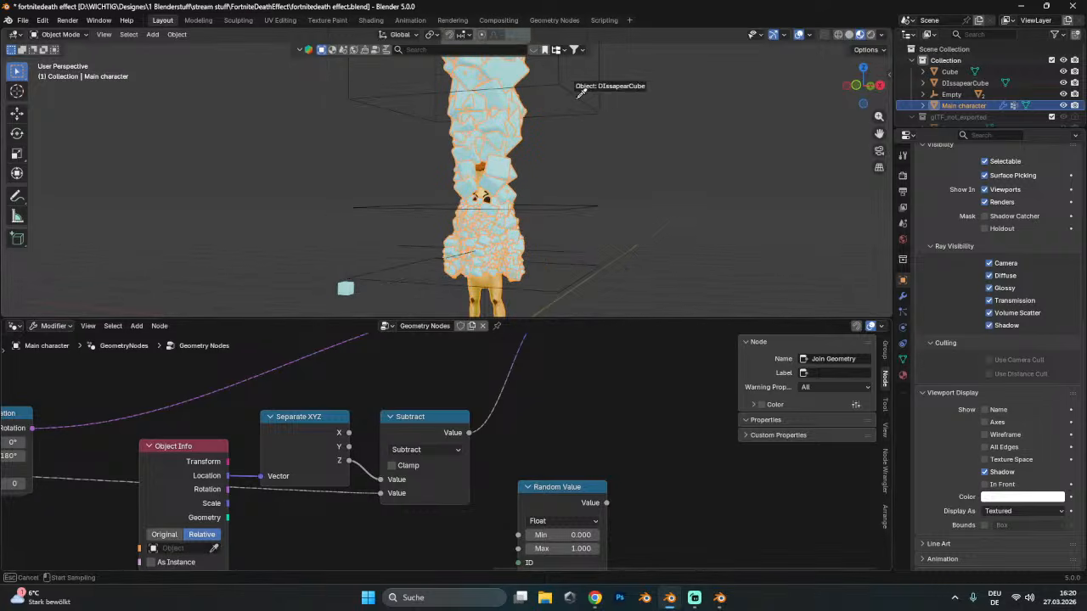
left_click(577, 95)
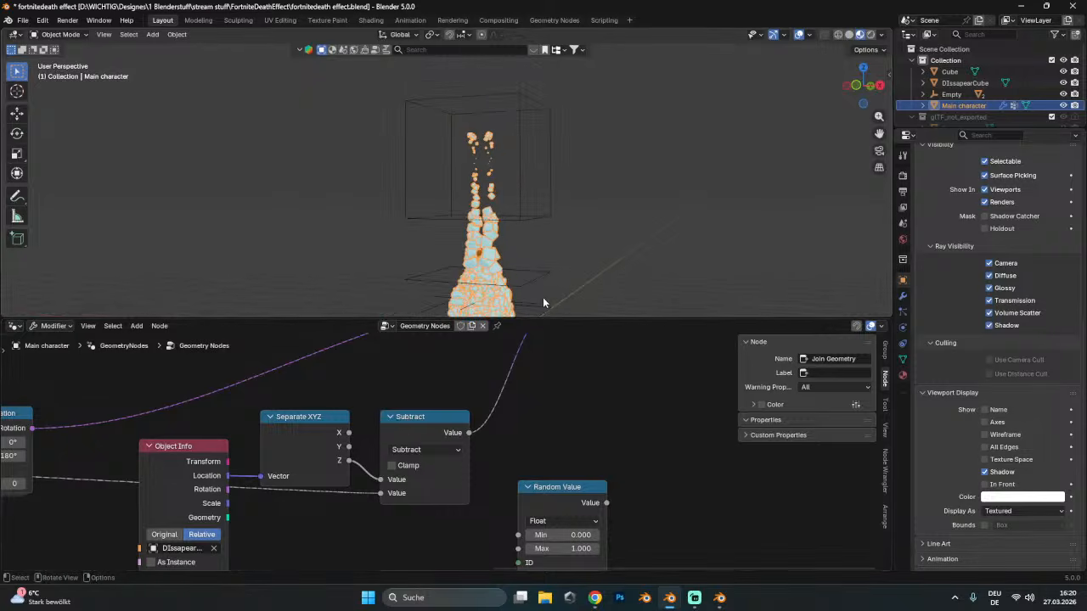
- Raise the Empty along Z to about 1.27 m and examine the cube sizes inside DIssapearCube
left_click(522, 266)
key("g")
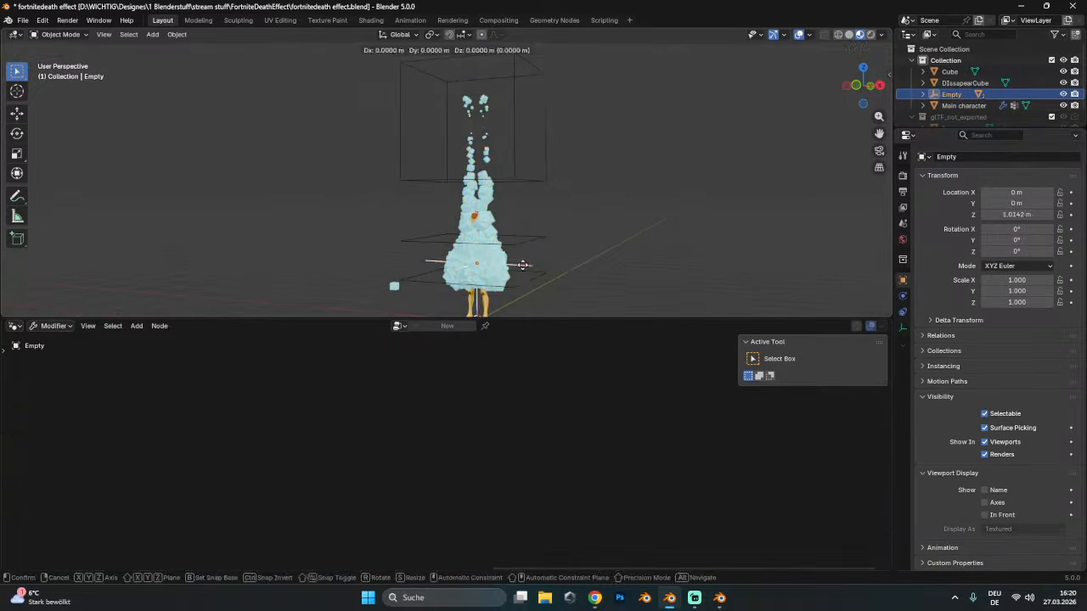
key("z")
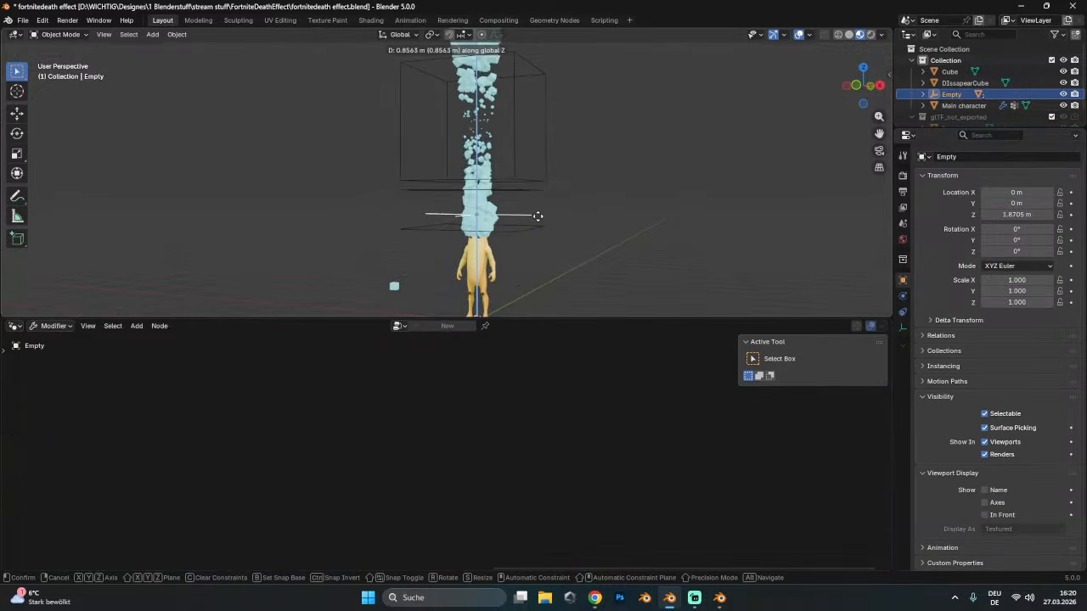
left_click(543, 296)
scroll(509, 173, "up", 4)
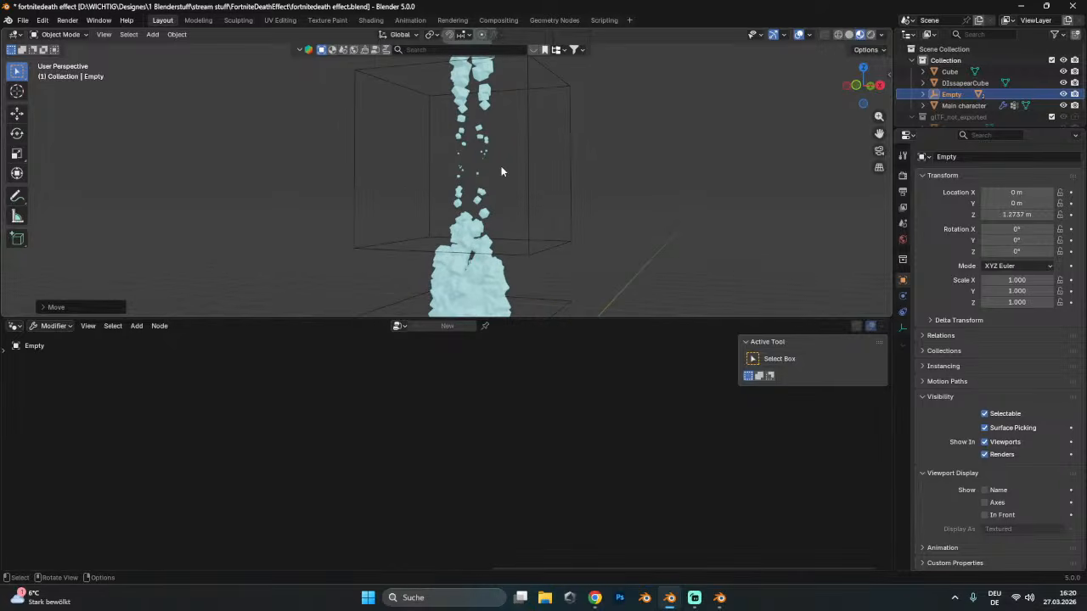
key("alt+a")
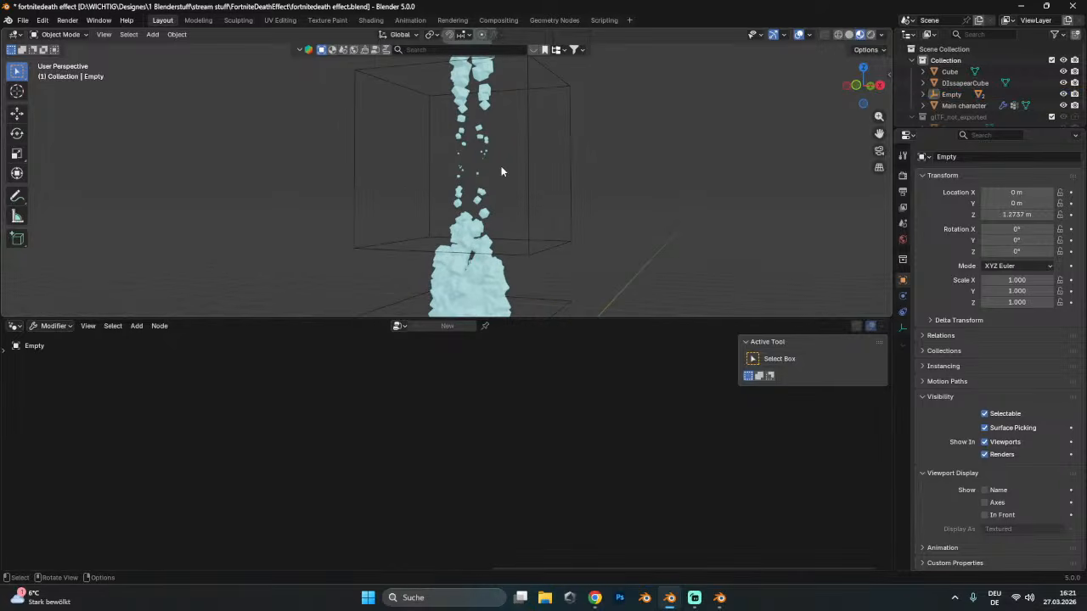
scroll(505, 272, "down", 1)
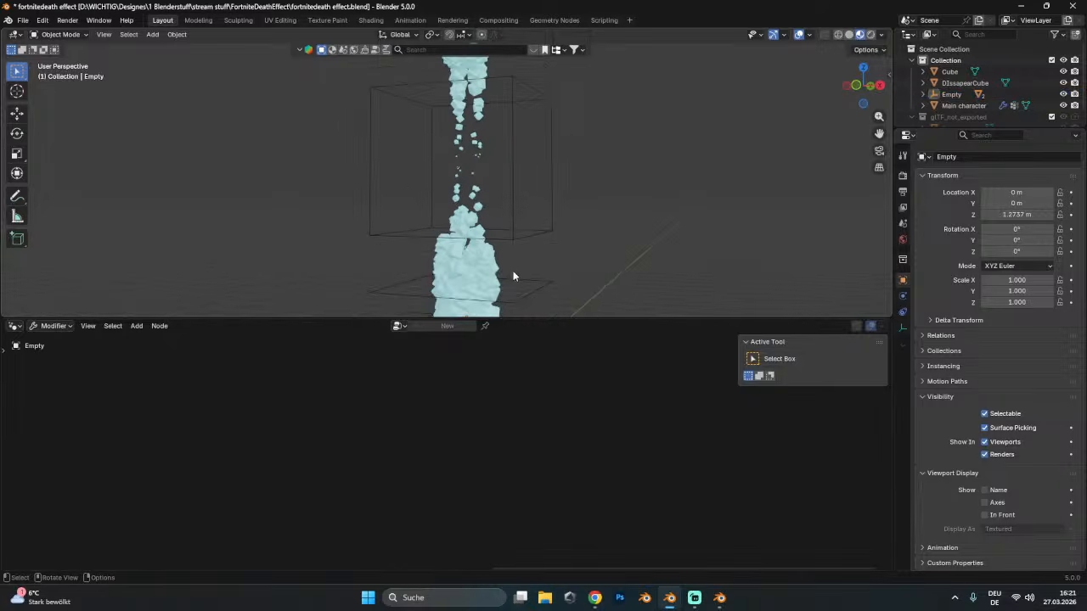
middle_click_drag(515, 270, 502, 187, "shift")
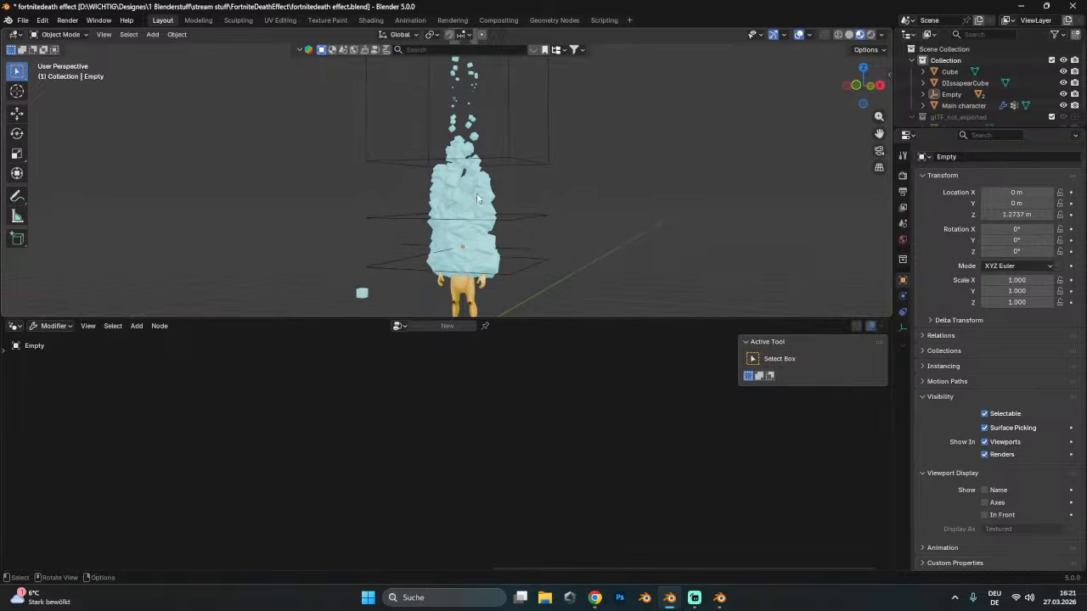
- Try feeding the Geometry output of DIssapearCube's Object Info node into the Separate XYZ Vector input
left_click(476, 198)
scroll(530, 304, "up", 3)
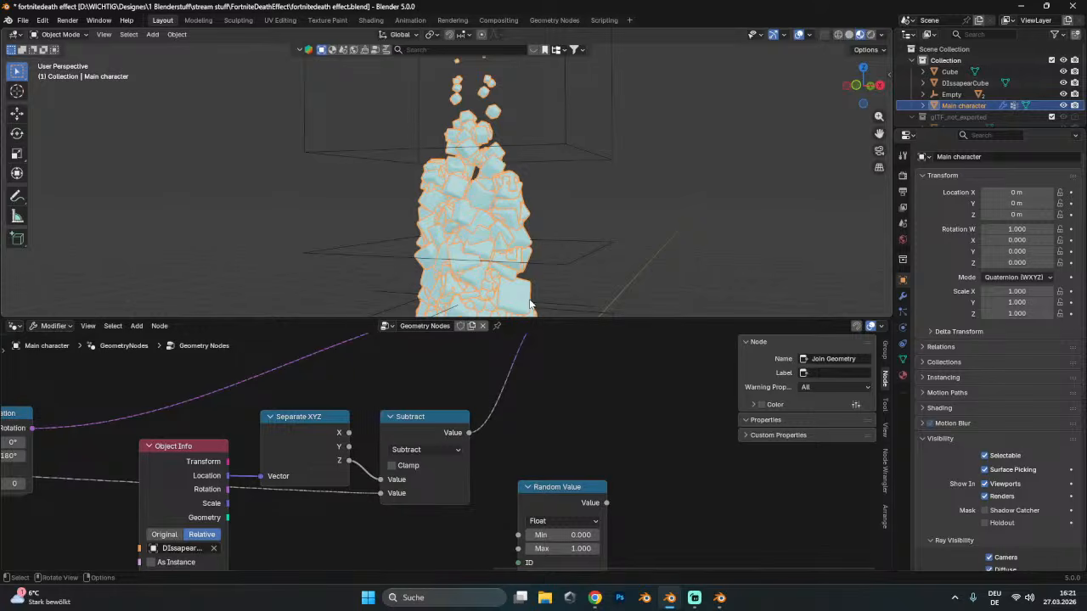
middle_click_drag(204, 460, 310, 410)
left_click_drag(310, 411, 283, 415)
scroll(311, 438, "up", 2)
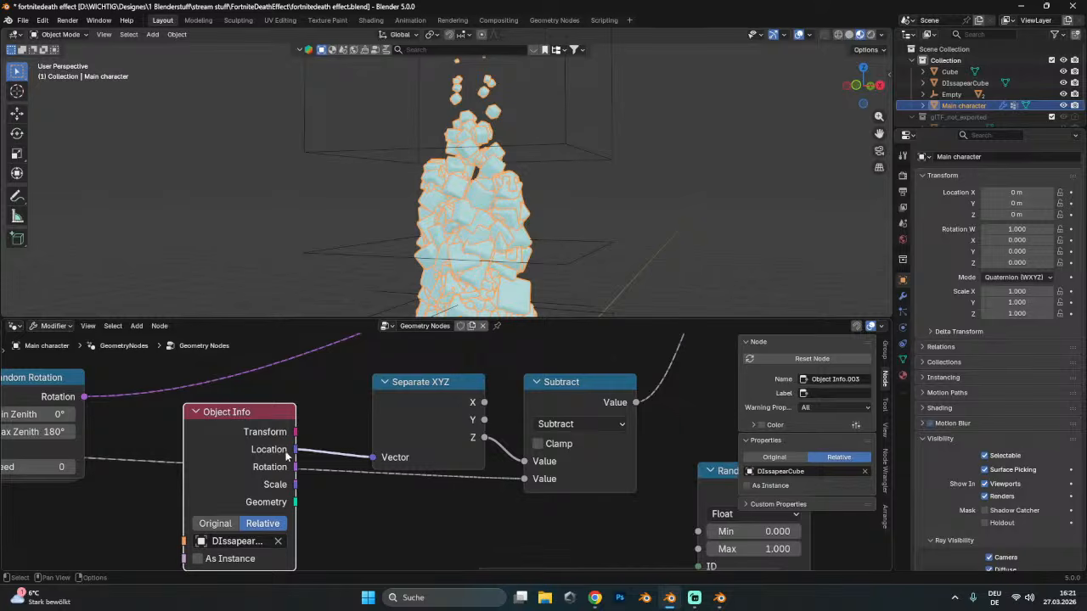
left_click_drag(286, 455, 291, 446)
left_click_drag(299, 492, 372, 457)
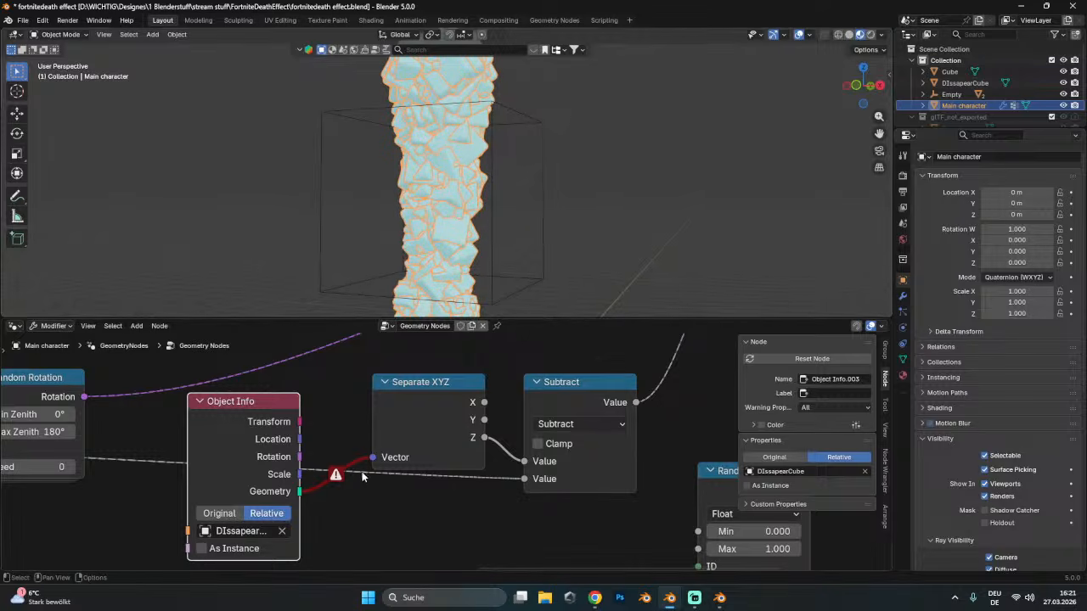
- Try removing the Separate XYZ node and linking Object Info's Geometry output straight to the Subtract node, and undo it
left_click(460, 417)
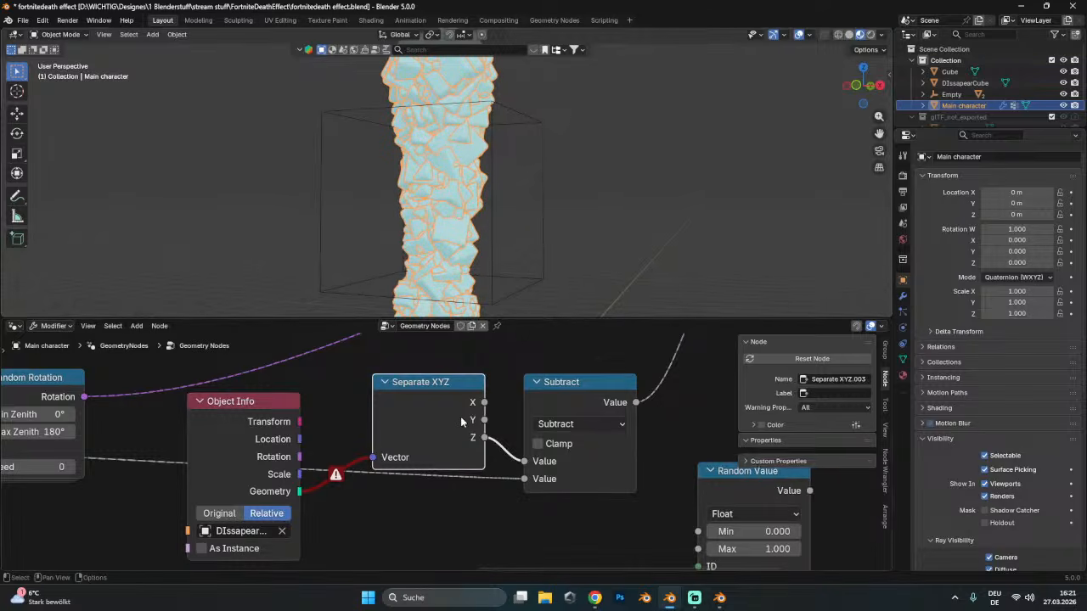
key("x")
left_click_drag(311, 490, 537, 461)
key("ctrl+z")
key("ctrl+z")
key("ctrl+z")
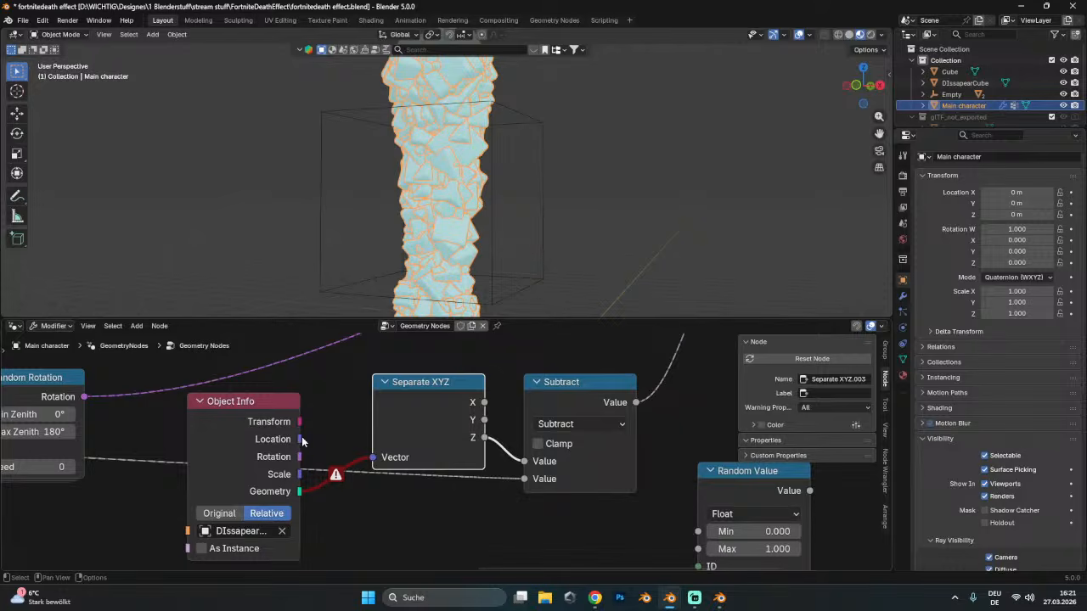
- Test Object Info's Location, Rotation and Transform outputs on the Separate XYZ Vector input, and settle on its Scale output
left_click_drag(302, 440, 377, 465)
left_click_drag(299, 457, 370, 457)
left_click_drag(302, 424, 374, 458)
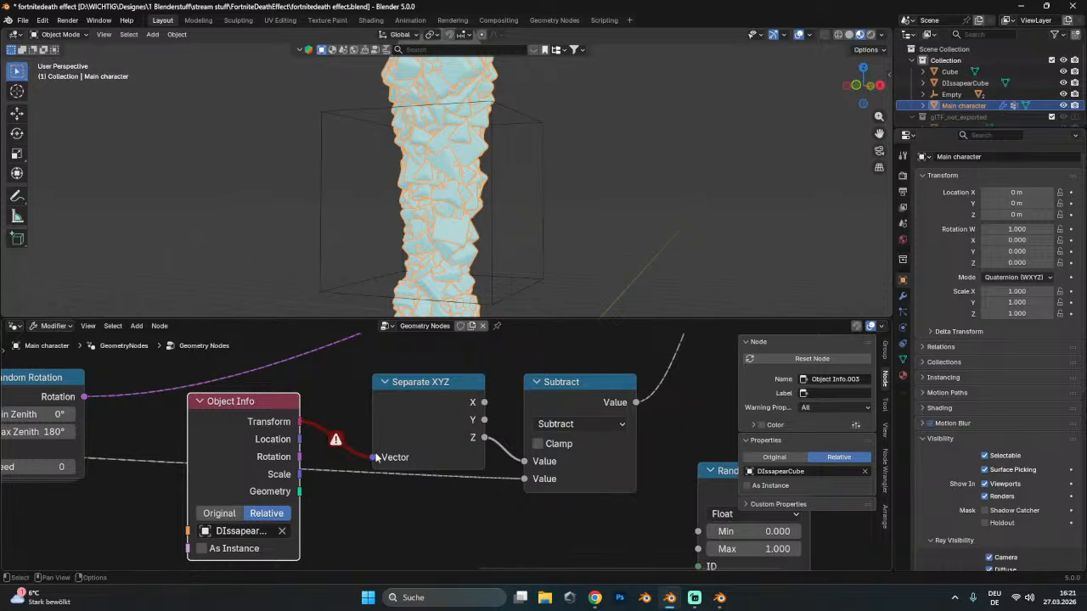
left_click_drag(300, 474, 379, 459)
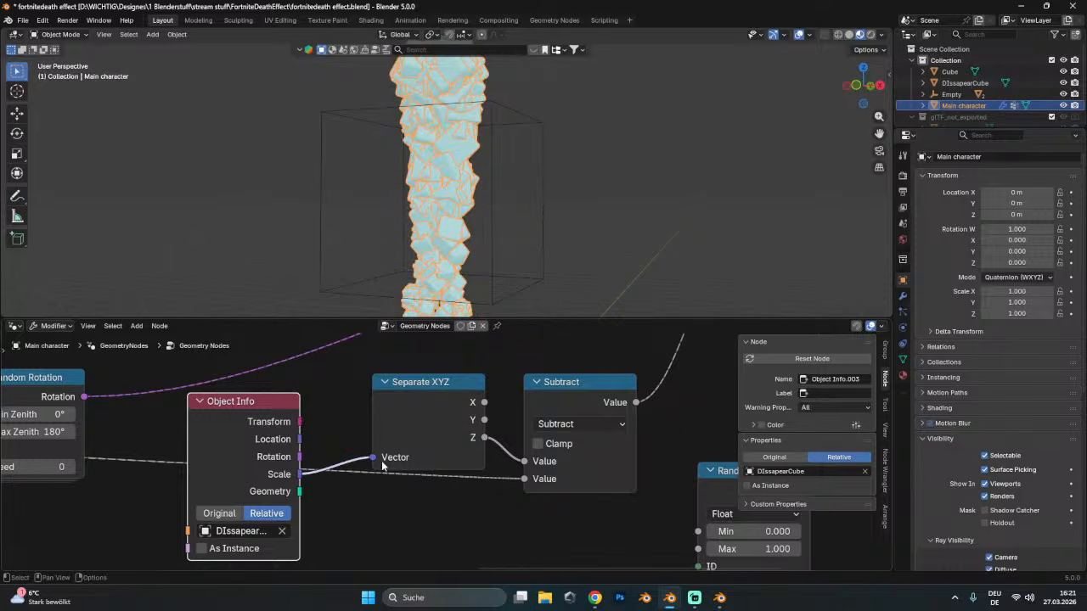
- Try moving the Empty along Z to test the cube sizes driven by DIssapearCube's scale, and cancel the move
scroll(464, 292, "down", 3)
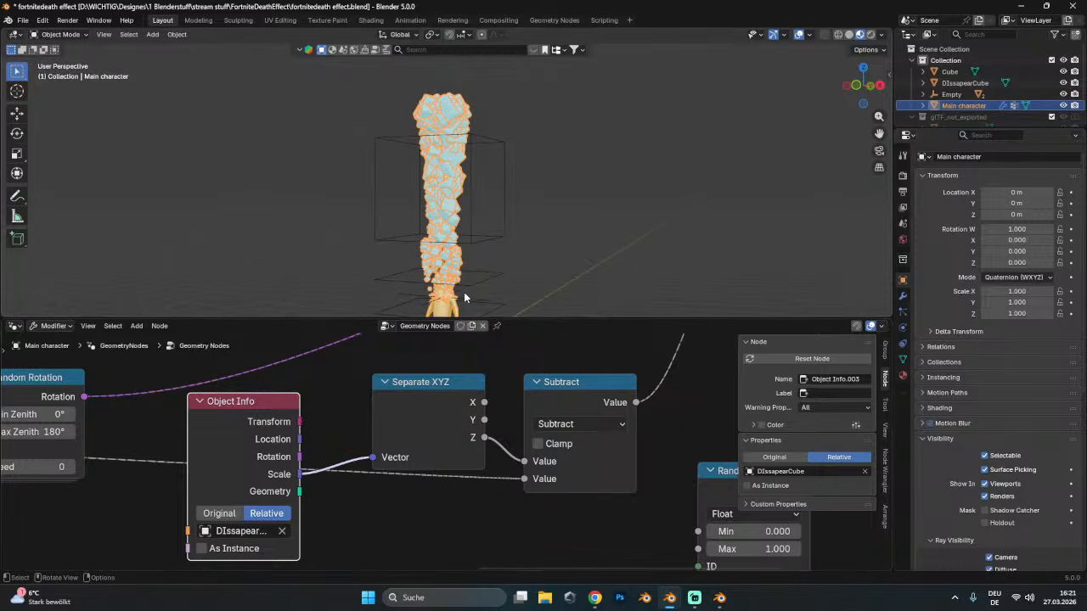
middle_click_drag(468, 291, 497, 254)
left_click(502, 257)
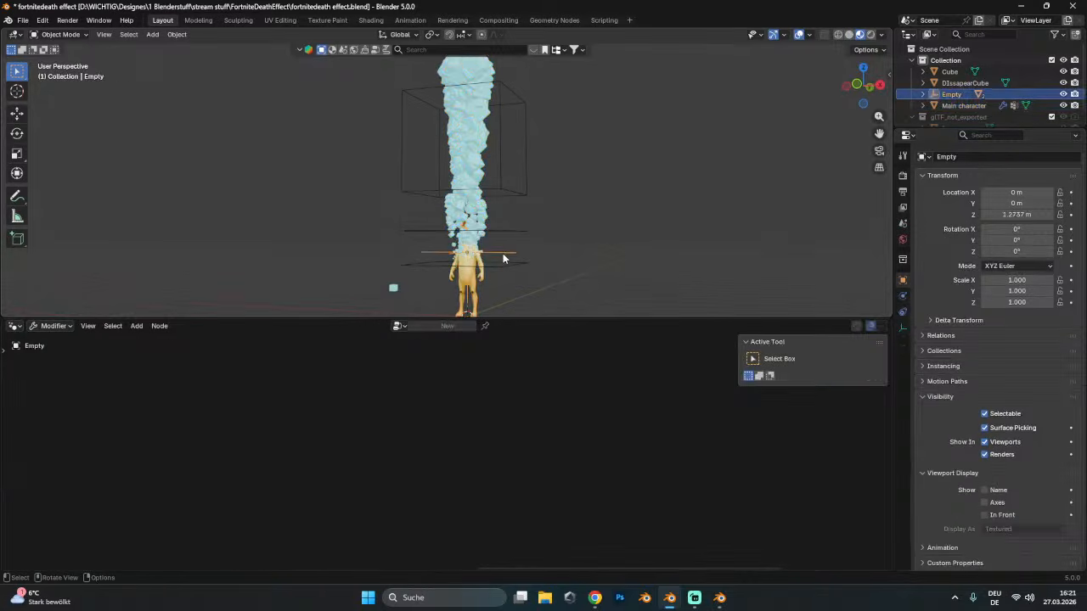
key("g")
key("z")
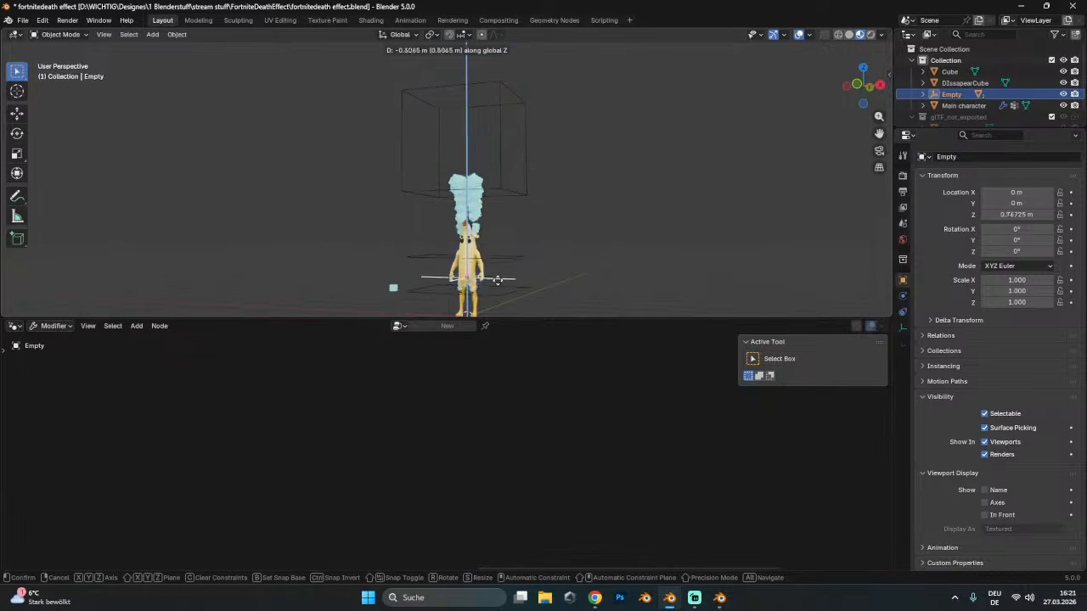
left_click(498, 205)
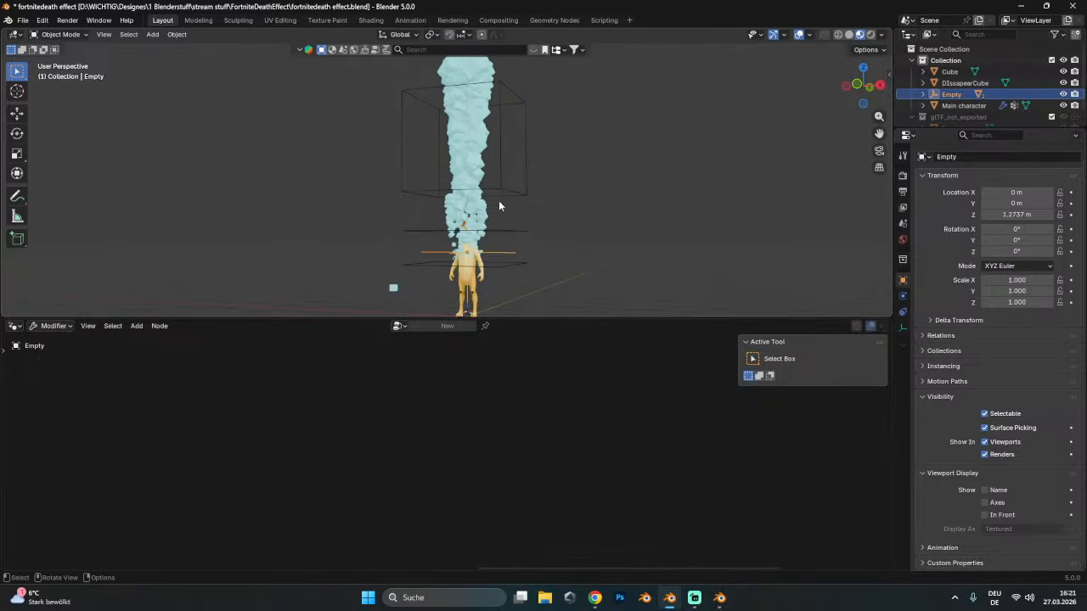
left_click(505, 196)
left_click(497, 257)
scroll(496, 257, "up", 3)
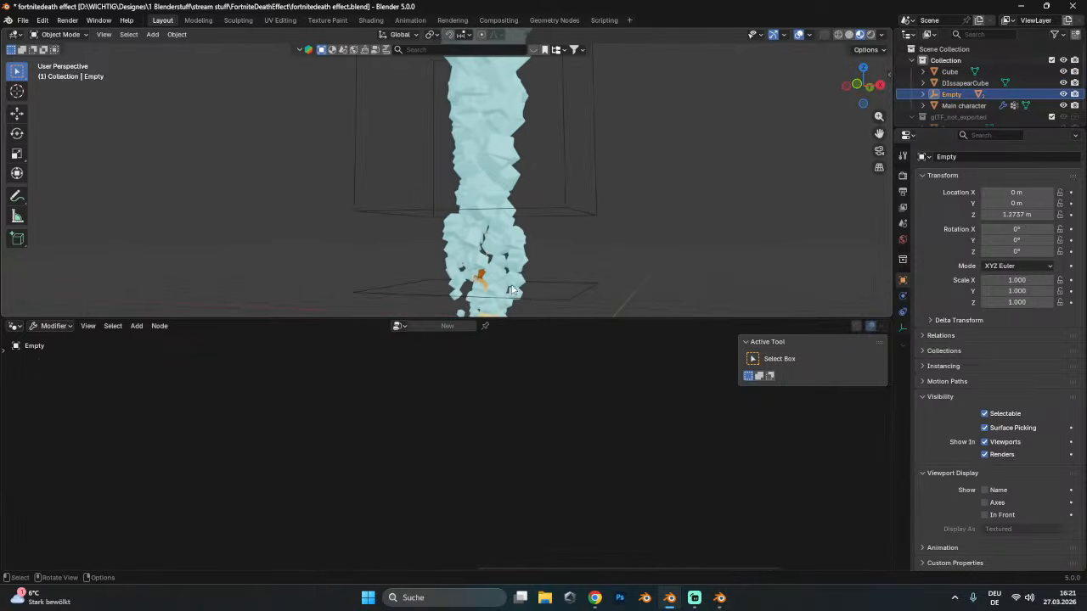
- Select the Main character and review the Object Info, Separate XYZ and Subtract nodes that control the cube scale
left_click(501, 225)
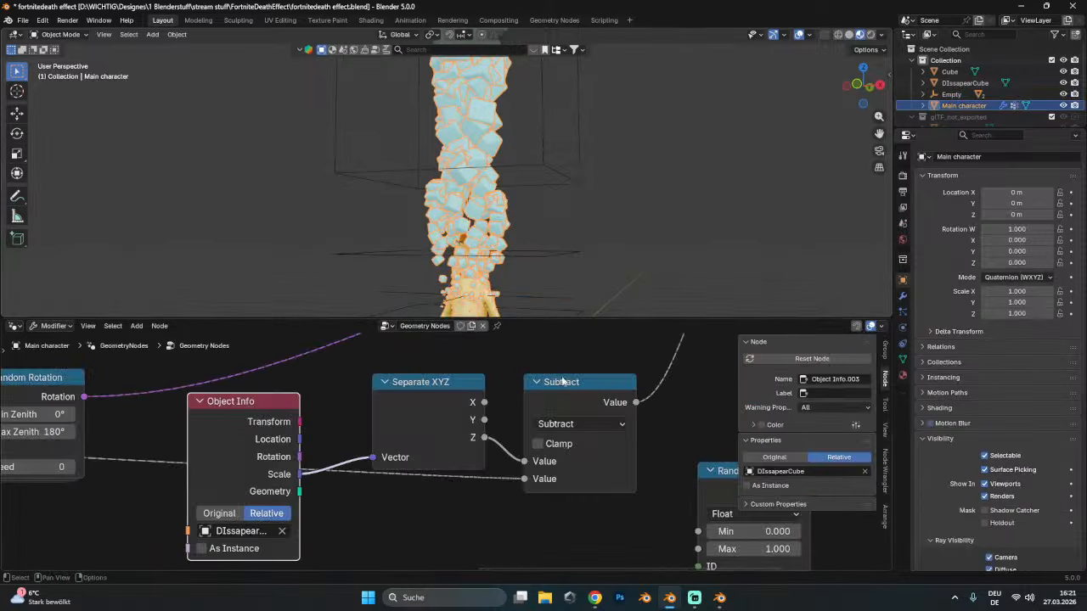
scroll(509, 471, "down", 2)
scroll(509, 477, "right", 5, "ctrl")
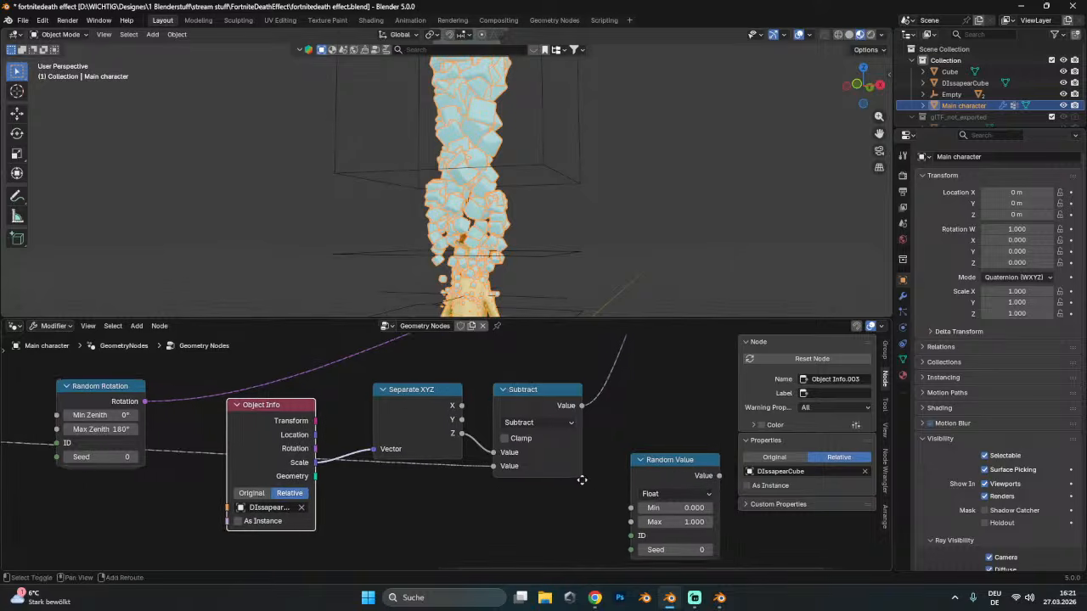
scroll(599, 466, "left", 4, "ctrl")
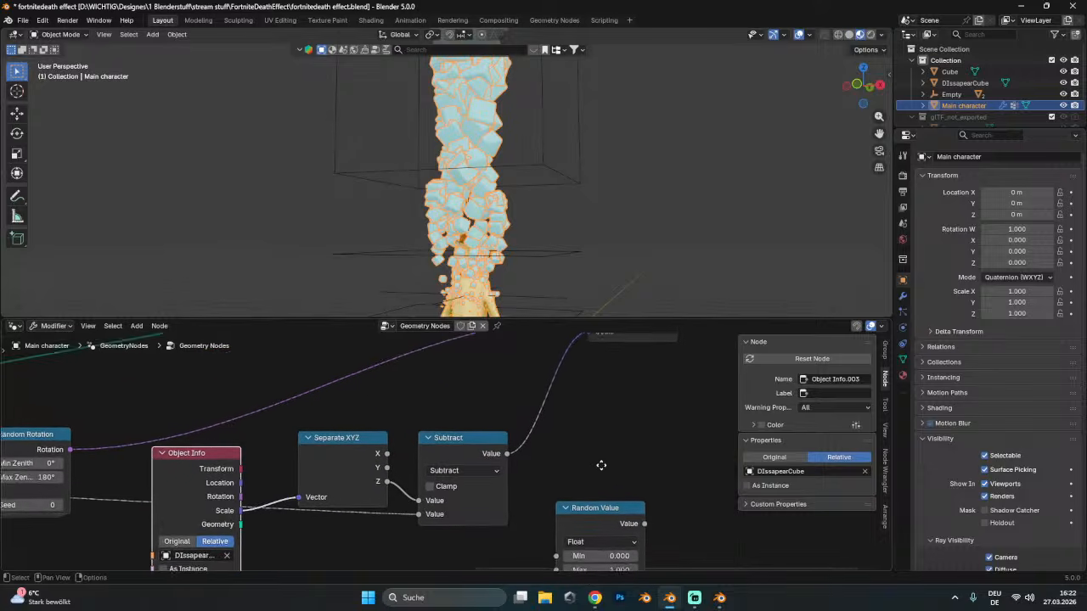
scroll(625, 495, "up", 2, "shift")
middle_click_drag(647, 457, 641, 431)
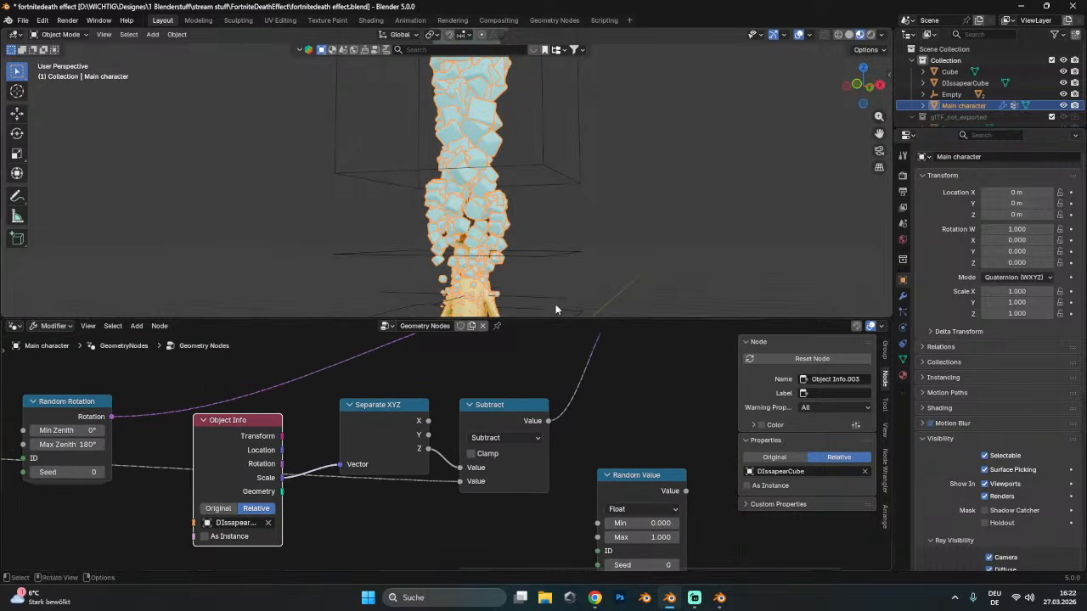
- Set the math node fed by DIssapearCube's scale to the Divide operation
left_click(798, 35)
left_click(798, 36)
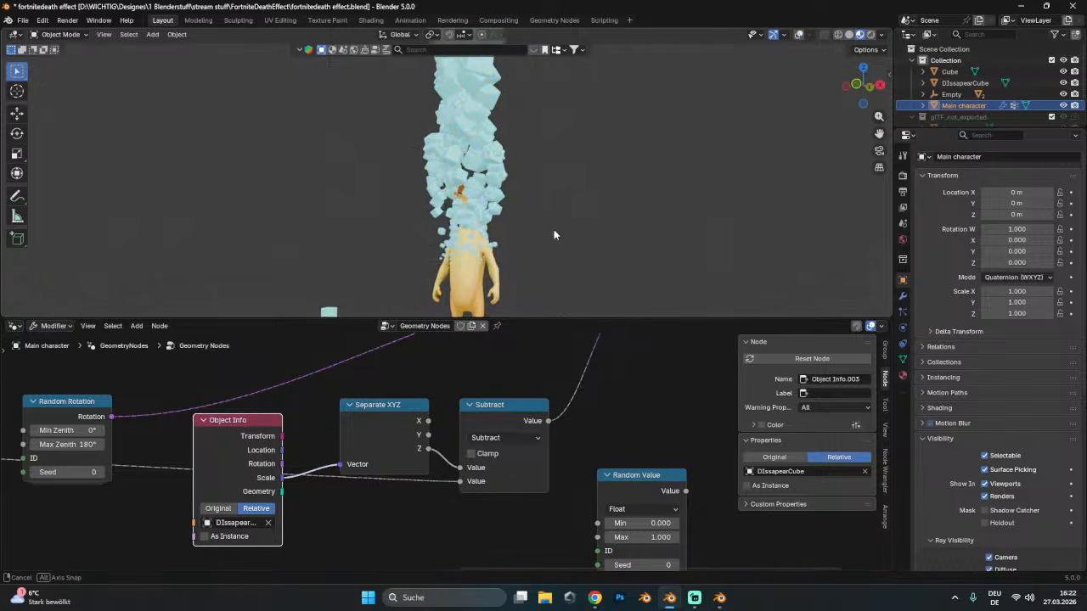
middle_click_drag(554, 229, 704, 219)
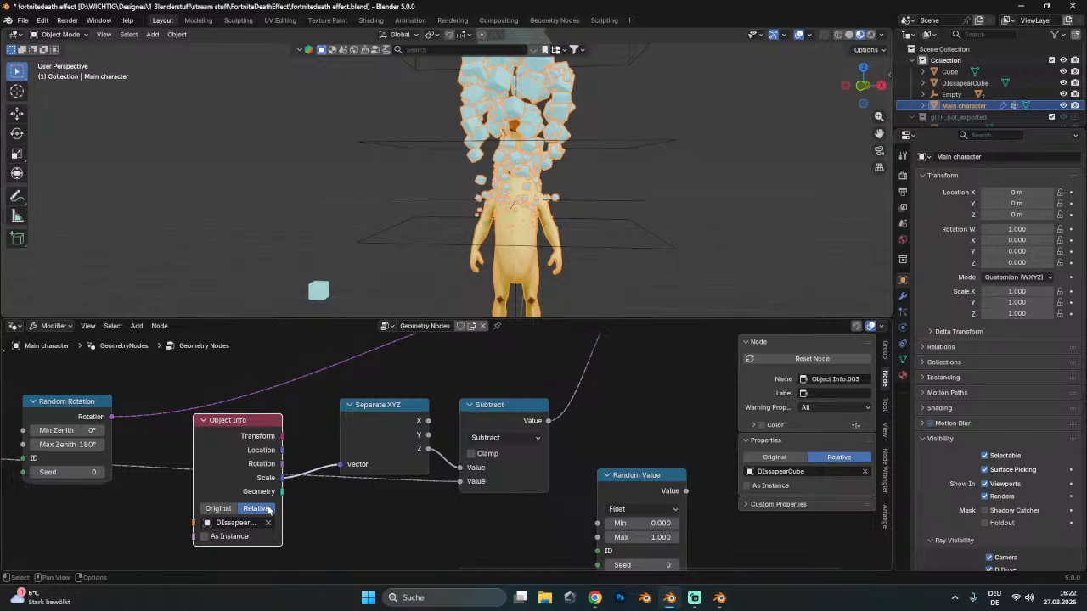
left_click(482, 438)
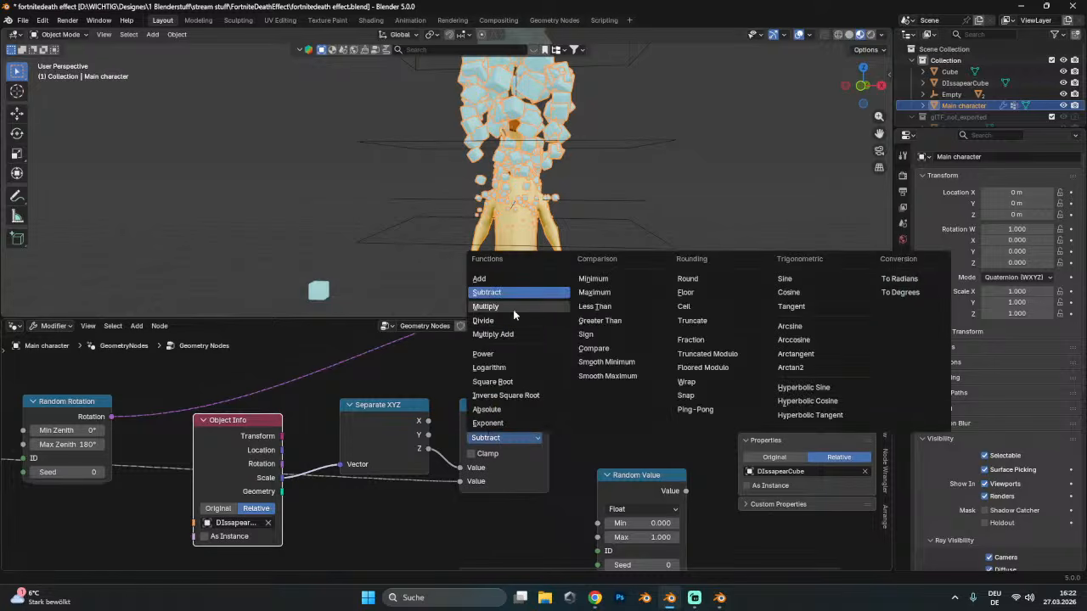
left_click(504, 320)
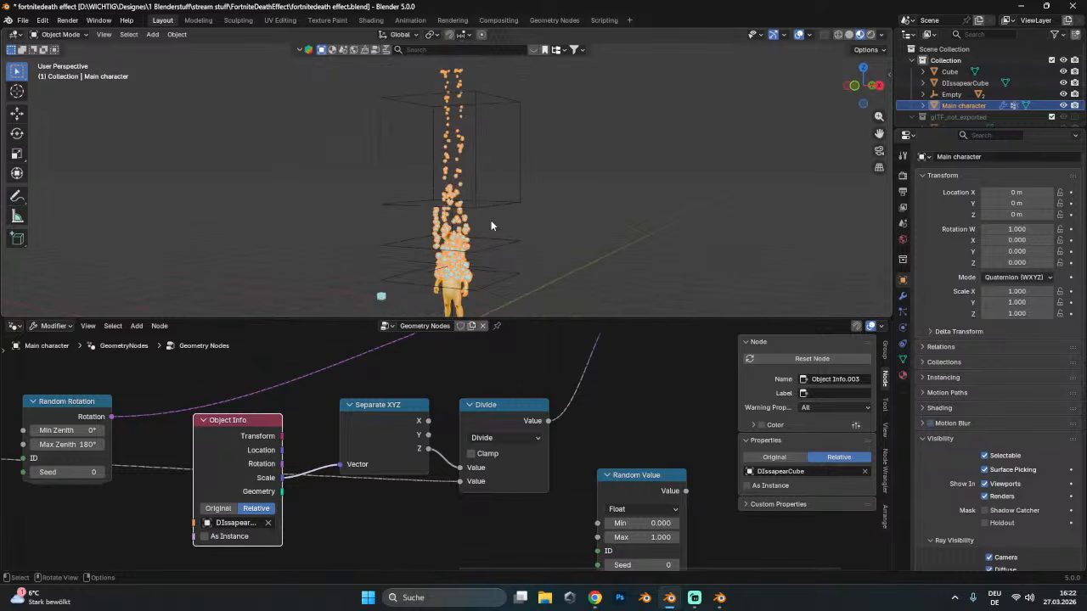
- Try moving the Empty freely, cancel that, and lower it along Z to about 0.06 m to test the divided cube scale
left_click(485, 268)
key("g")
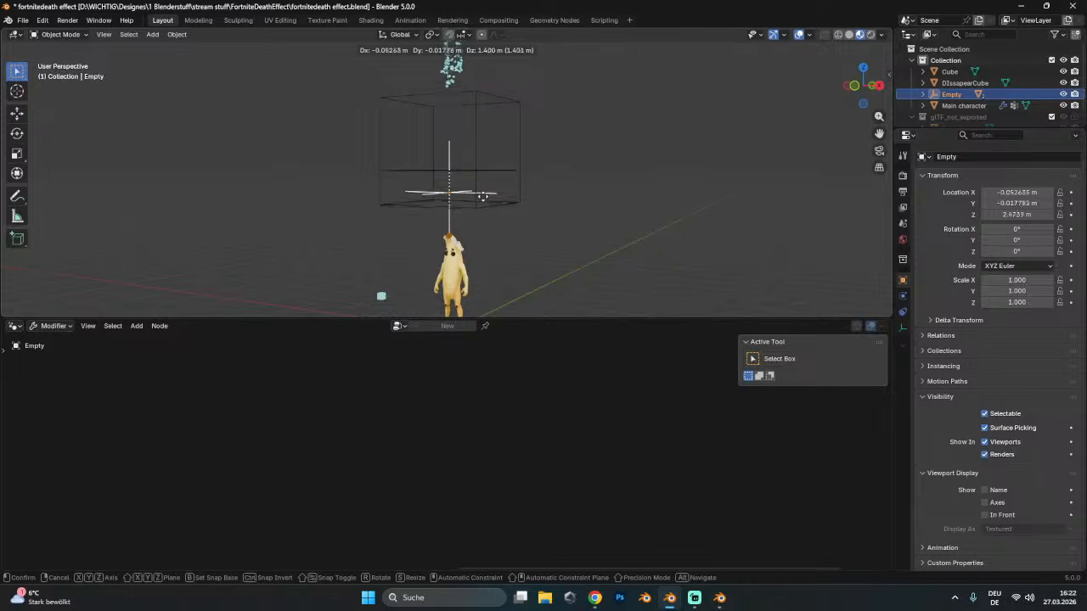
key("Escape")
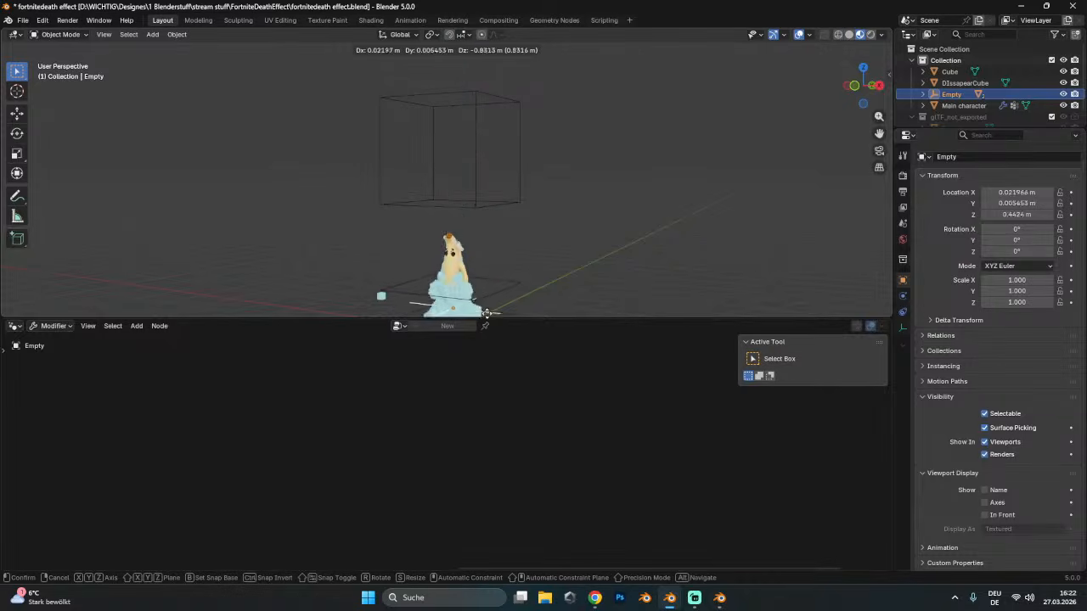
key("g")
key("z")
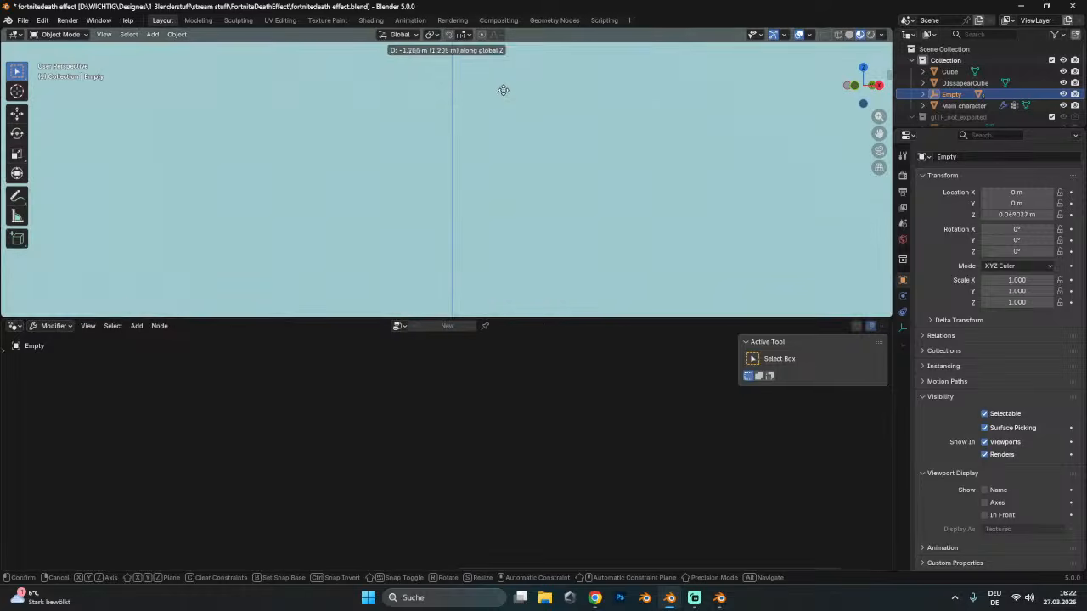
left_click(520, 197)
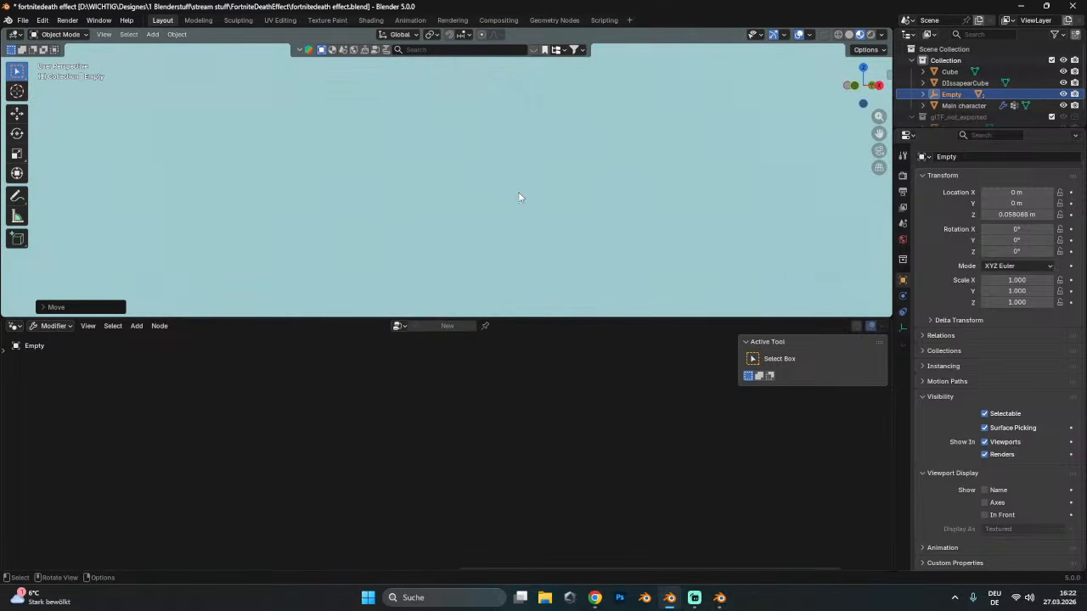
- Raise the Empty along Z to about 0.86 m to check the cube sizes, and select the Main character
key("g")
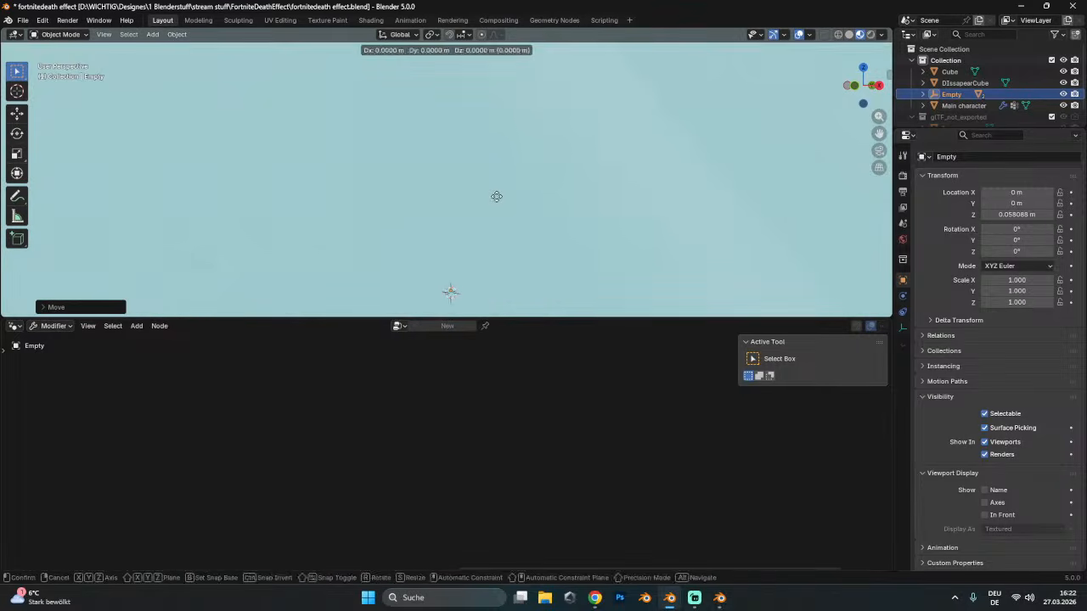
key("z")
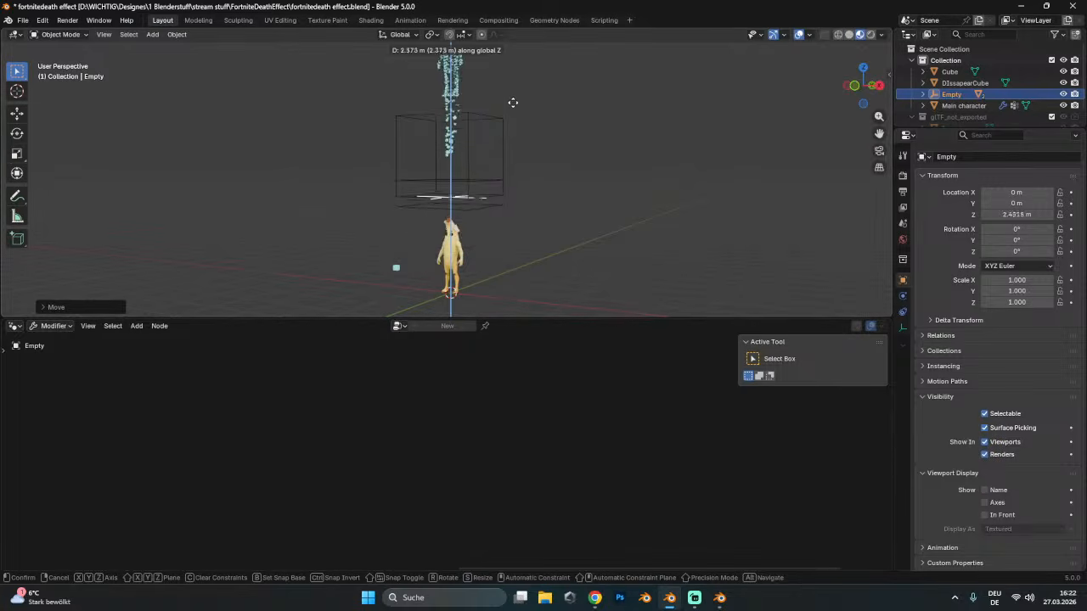
scroll(510, 179, "up", 3, "alt")
left_click(485, 197)
scroll(493, 182, "up", 2)
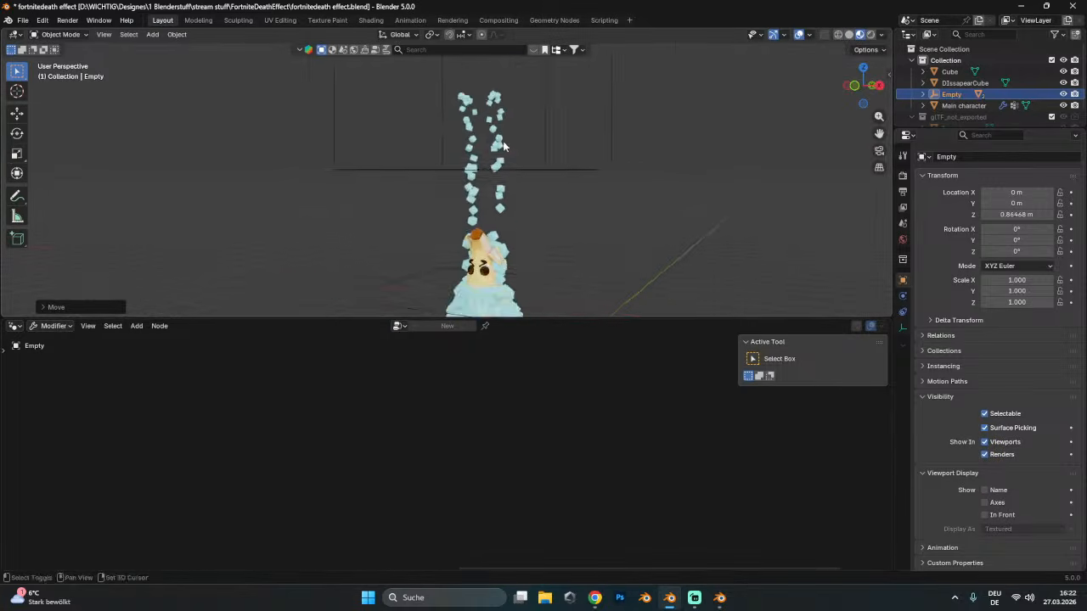
scroll(501, 168, "down", 3)
left_click(500, 220)
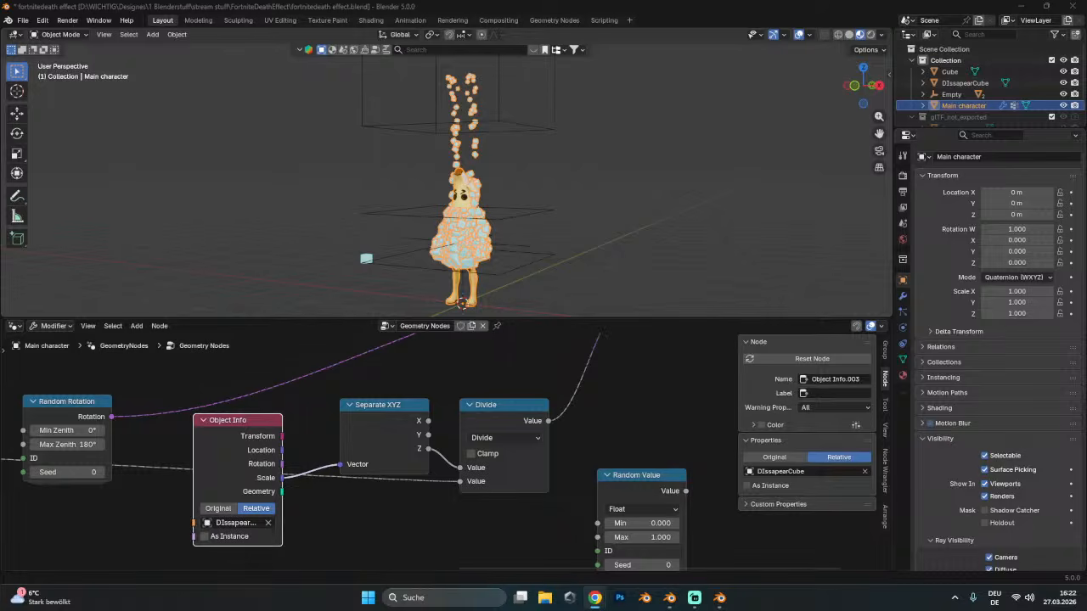
key("alt+Tab")
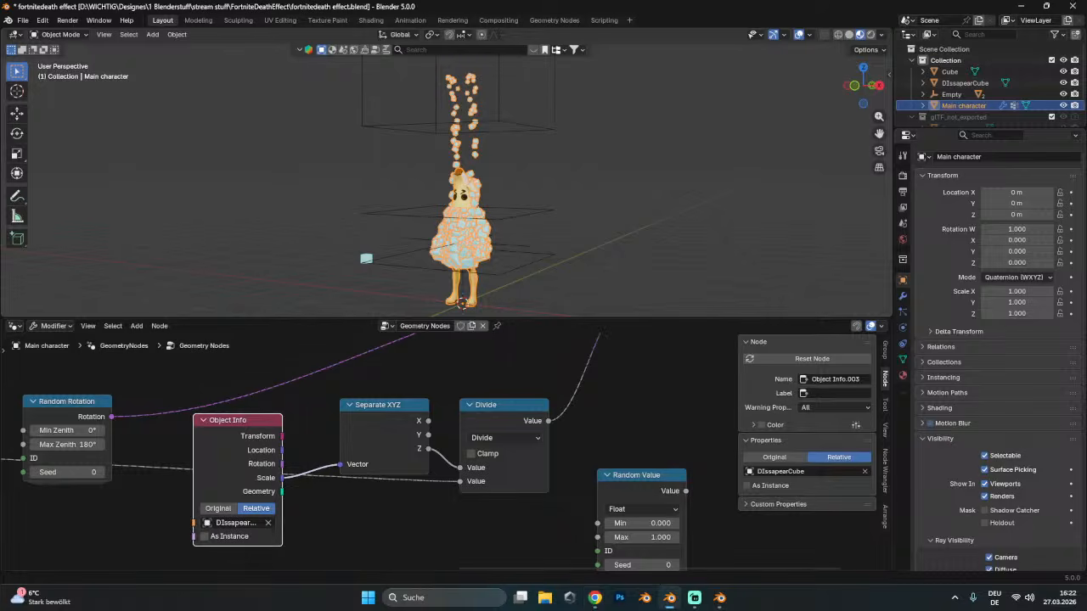
left_click(522, 244)
left_click(519, 214)
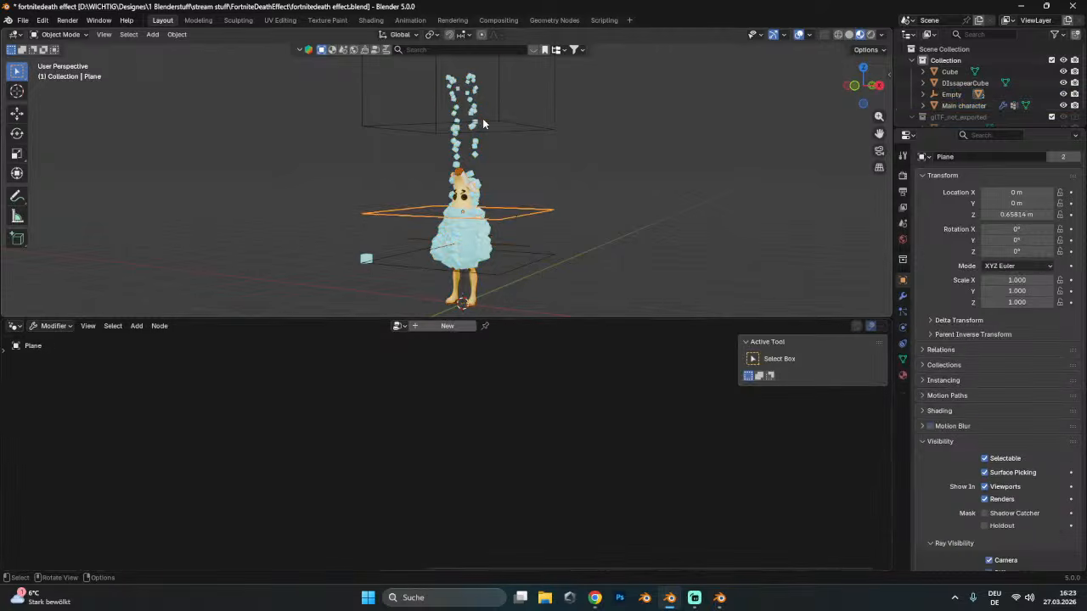
left_click(482, 118)
left_click(490, 253)
left_click(501, 251)
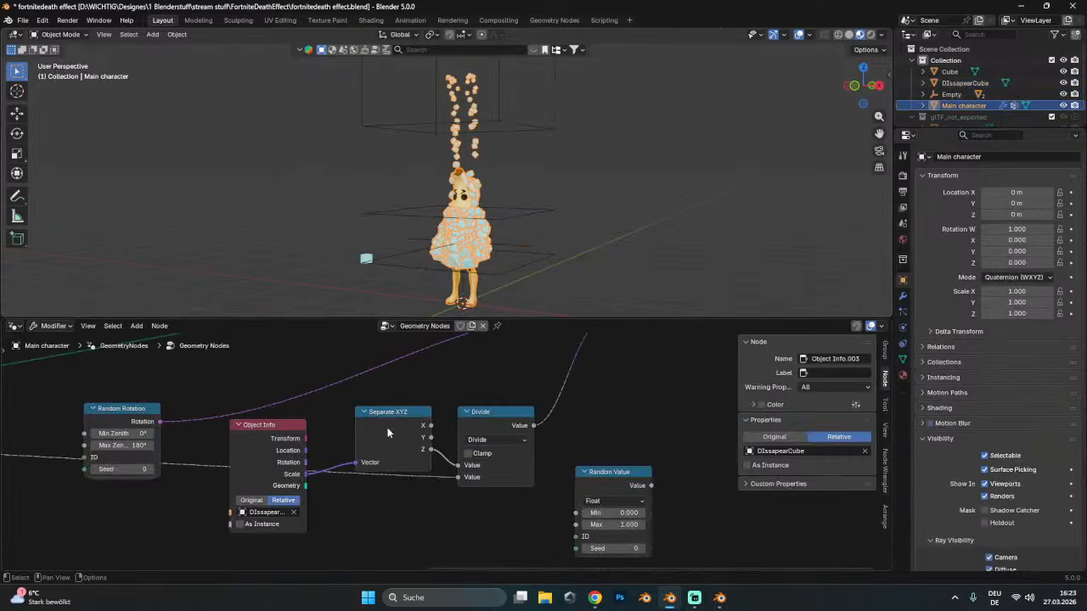
- Move the DIssapearCube Object Info, Separate XYZ and Divide nodes aside, and delete all three
scroll(303, 433, "down", 2)
left_click_drag(303, 433, 325, 532)
left_click_drag(404, 421, 427, 541)
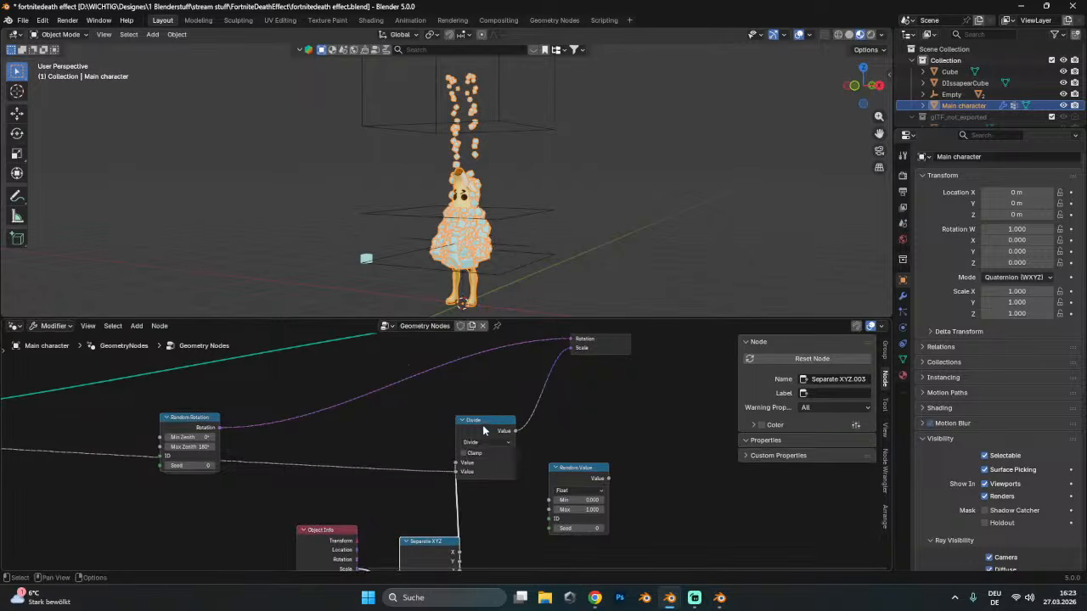
left_click_drag(465, 421, 473, 526)
middle_click_drag(472, 526, 422, 452)
left_click_drag(293, 444, 485, 515)
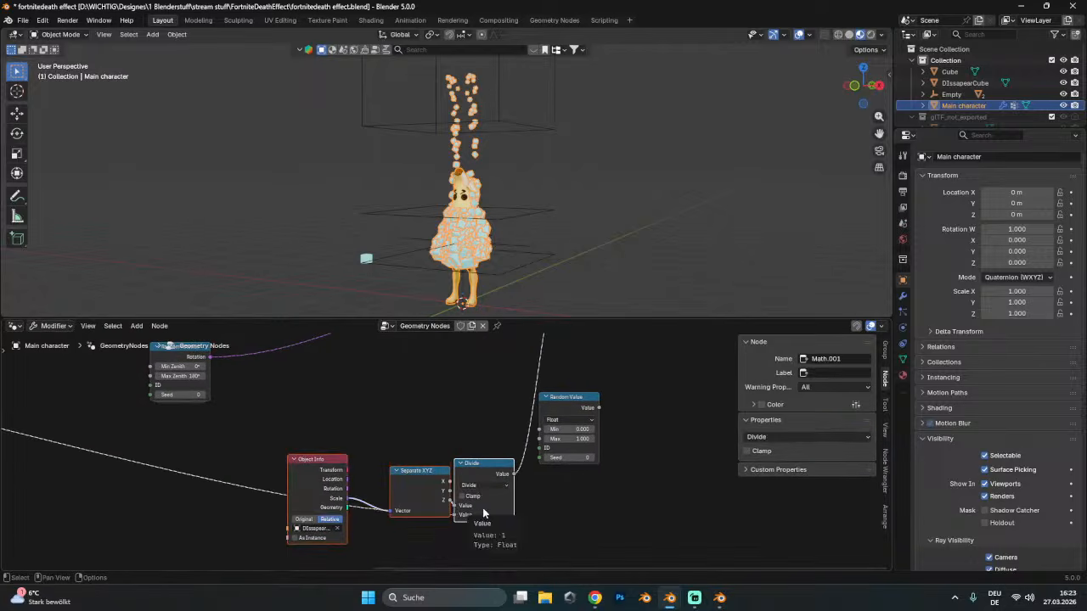
key("x")
- Reposition the Random Value node and link its Value output to the Instance on Points node's Scale input
middle_click_drag(509, 387, 494, 486)
left_click_drag(551, 480, 560, 375)
scroll(442, 419, "up", 2)
left_click_drag(435, 425, 459, 424)
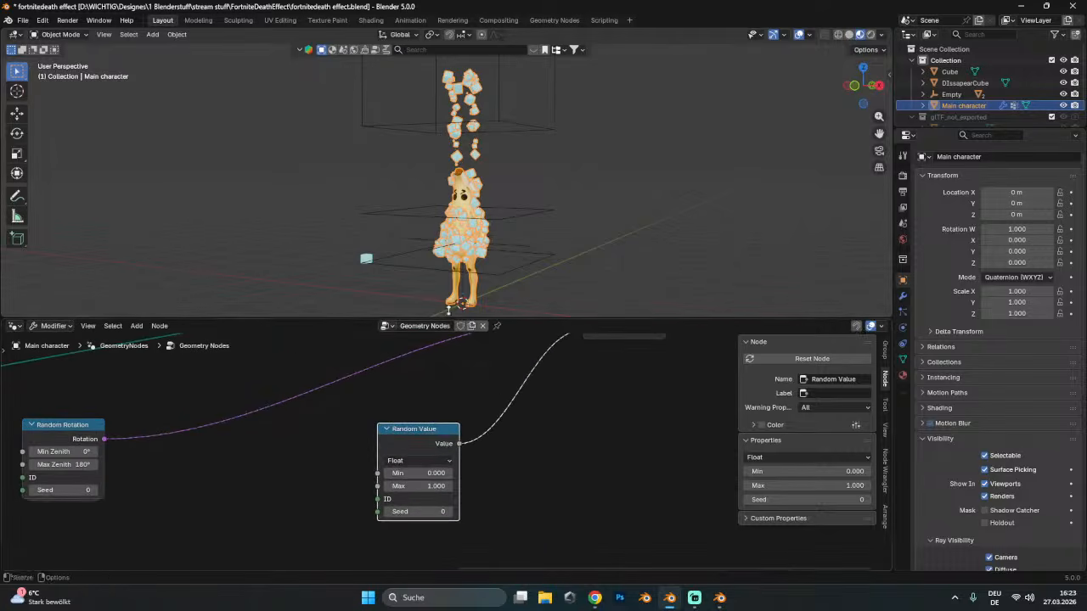
scroll(557, 194, "down", 1)
- Move the Empty up and down along Z to test the random cube sizes, and select the Main character again
left_click(484, 231)
key("g")
key("z")
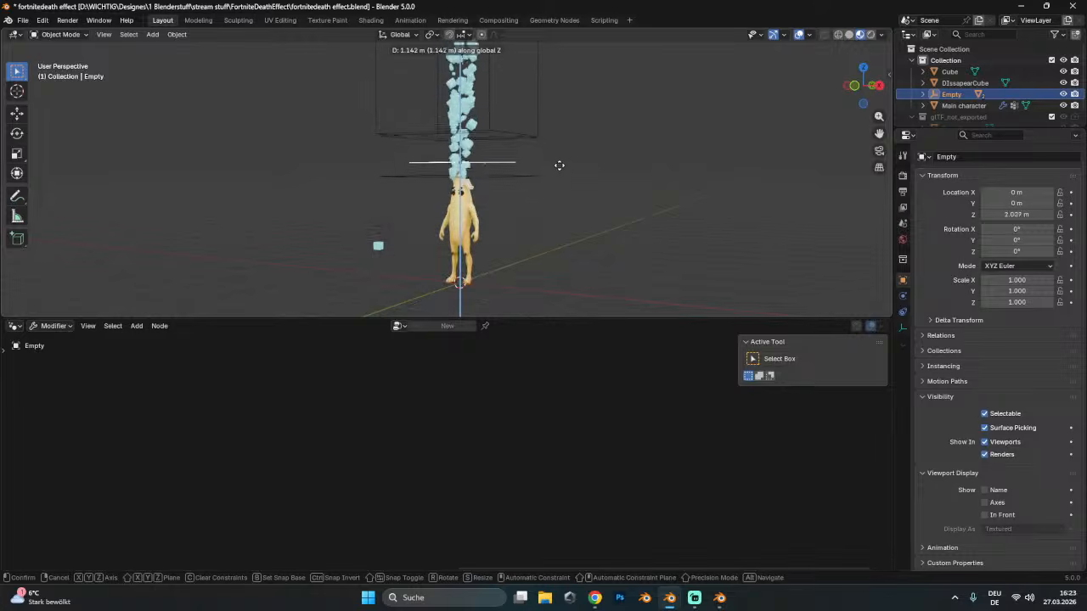
left_click(559, 232)
left_click(477, 219)
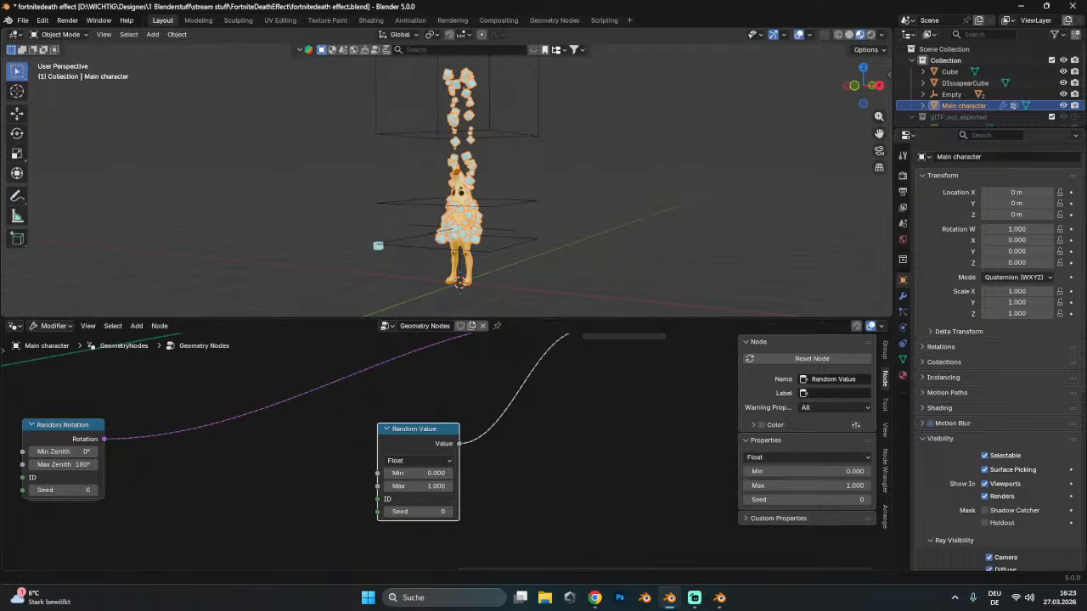
key("ctrl+s")
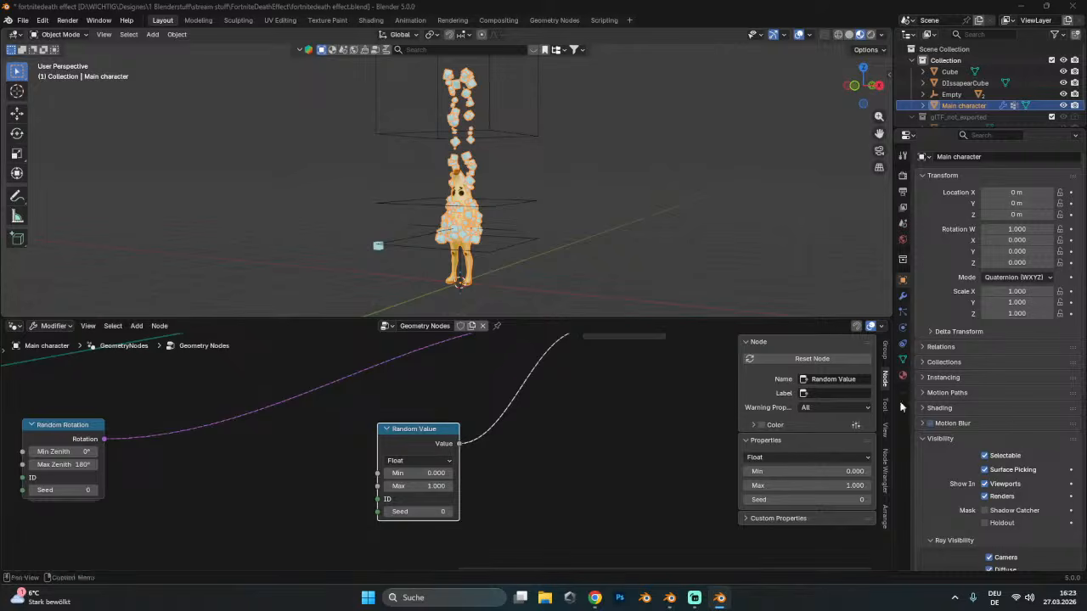
- Add a Map Range node fed by the Subtract node's Value output and place it beside the Random Value node
scroll(488, 381, "down", 4)
middle_click_drag(494, 396, 543, 455)
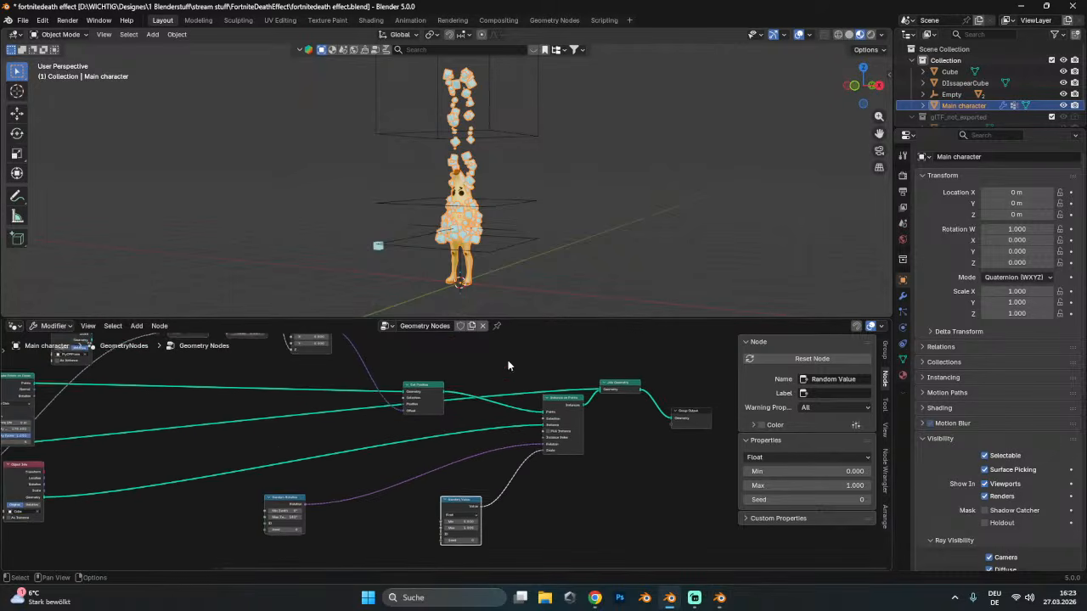
middle_click_drag(511, 367, 557, 466)
left_click_drag(246, 392, 458, 407)
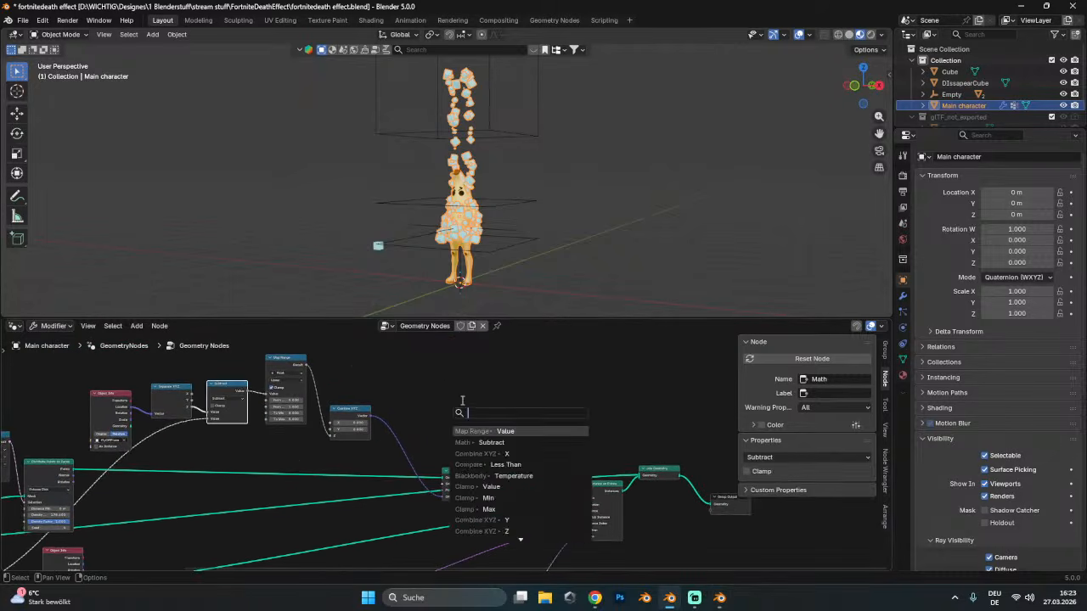
type("mapr")
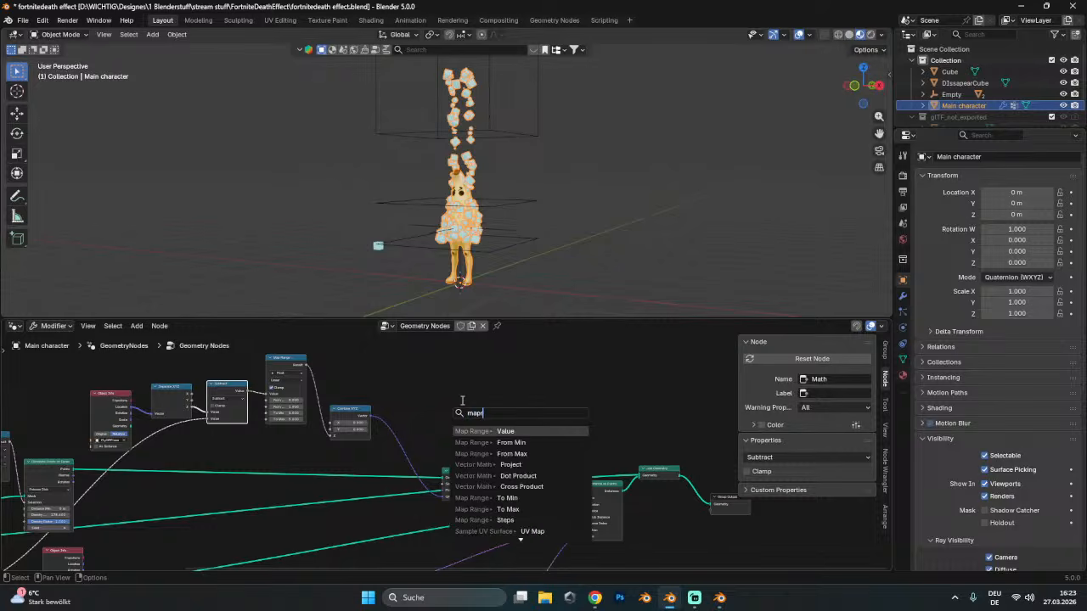
type("ange")
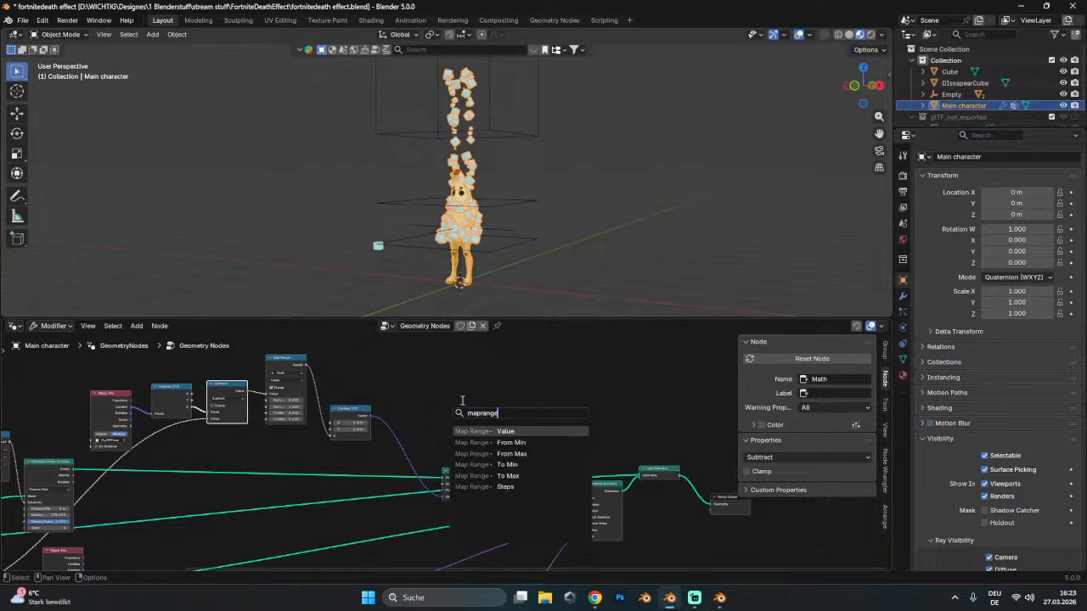
key("Return")
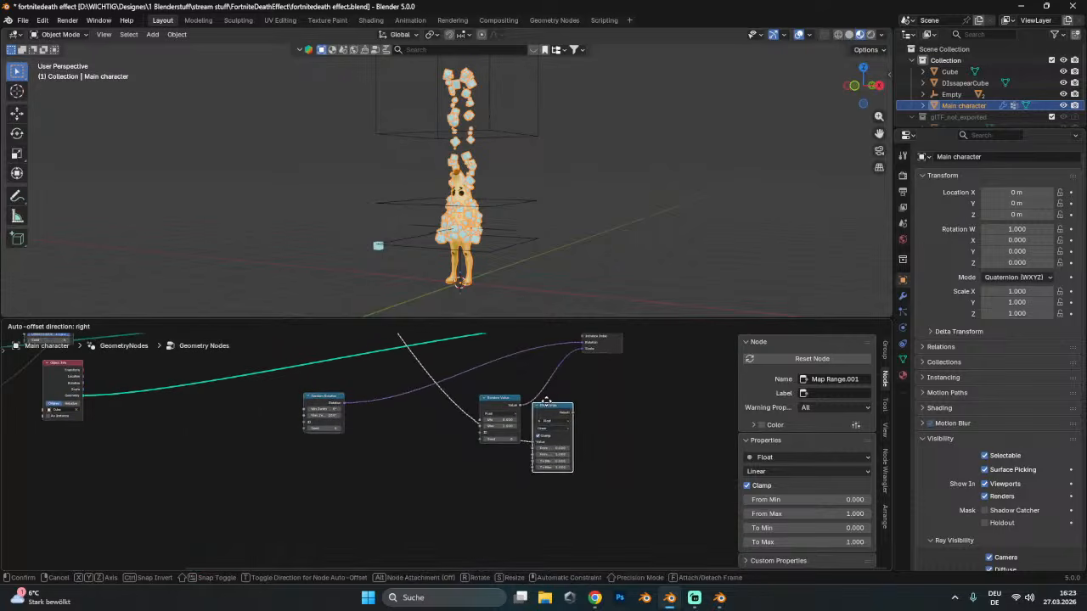
left_click(542, 405)
- Delete the Random Value node and link Map Range's Result to the Instance on Points node's Scale input
left_click_drag(499, 408, 620, 408)
key("x")
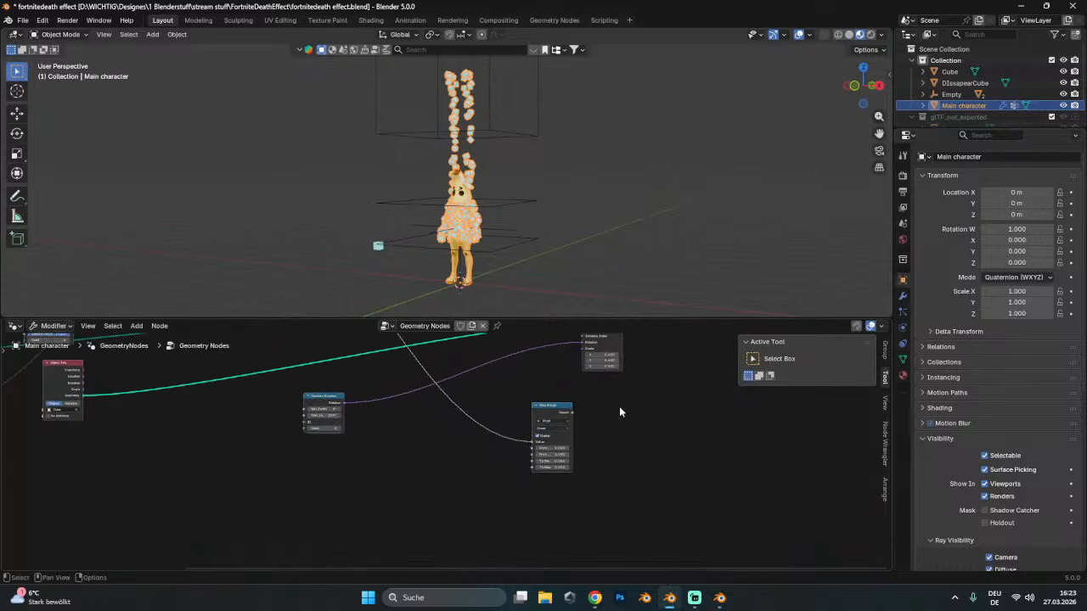
scroll(619, 407, "up", 3)
left_click_drag(573, 448, 521, 419)
scroll(543, 421, "up", 2)
middle_click_drag(642, 418, 498, 507)
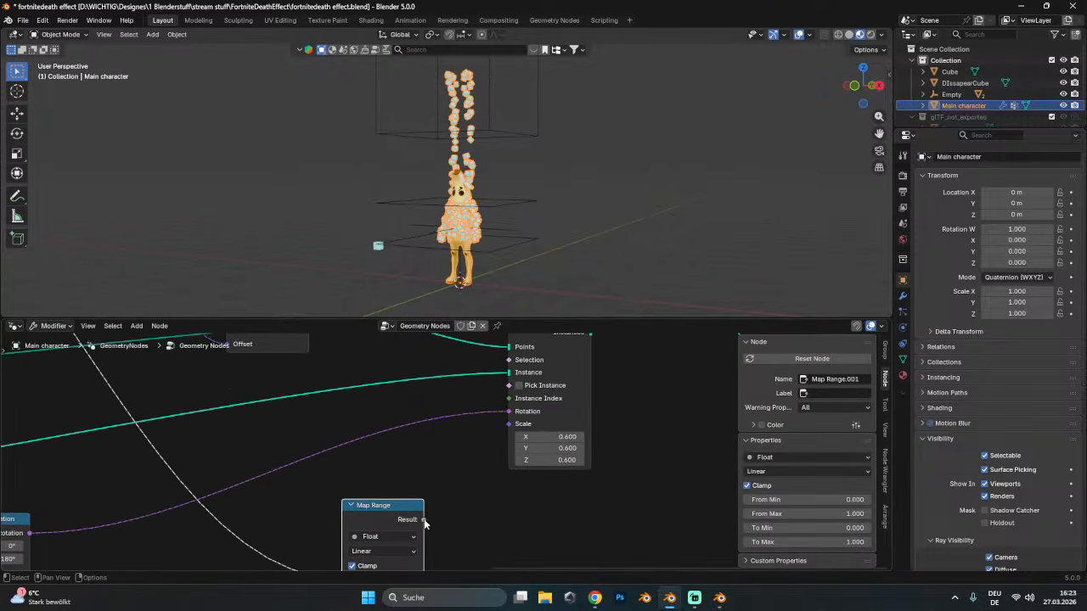
left_click_drag(505, 432, 506, 431)
scroll(486, 480, "up", 1)
- Set the new Map Range node's From Min to -10 and From Max to 0
middle_click_drag(470, 515, 517, 439)
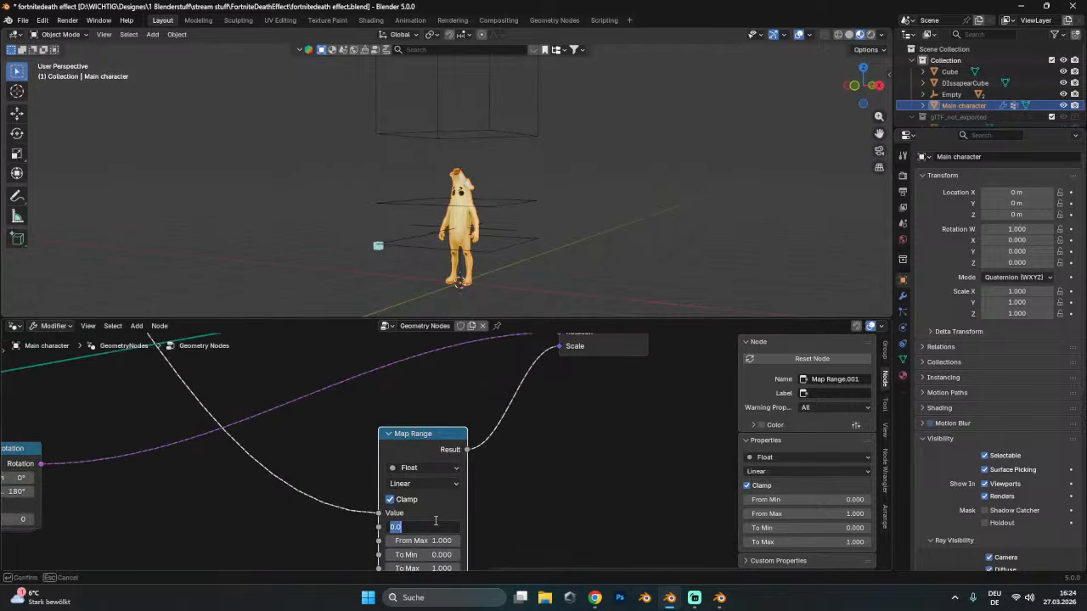
type("0")
key("Return")
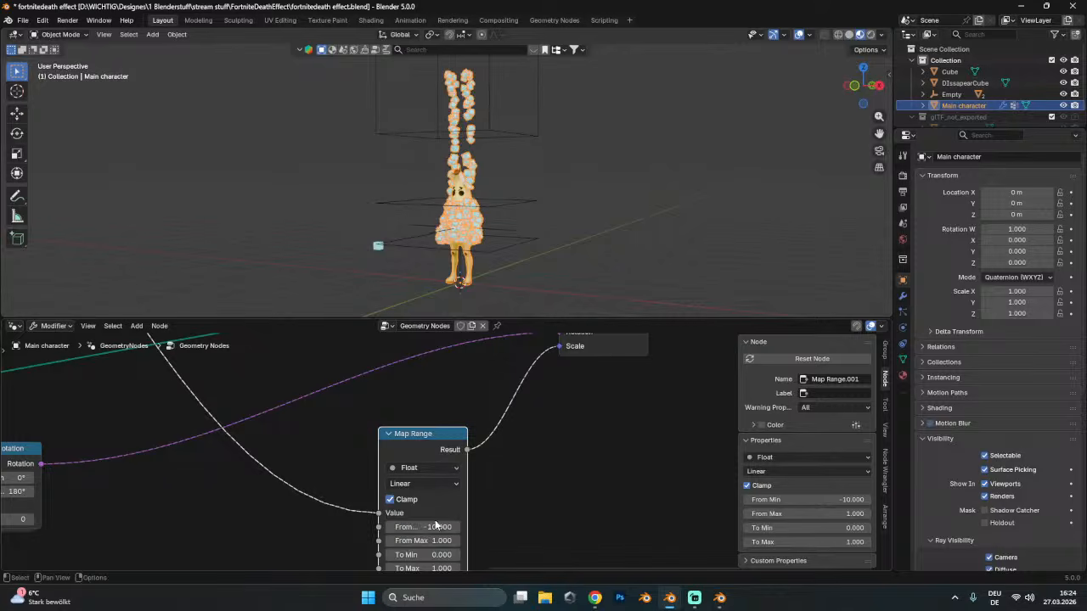
type("0")
key("Return")
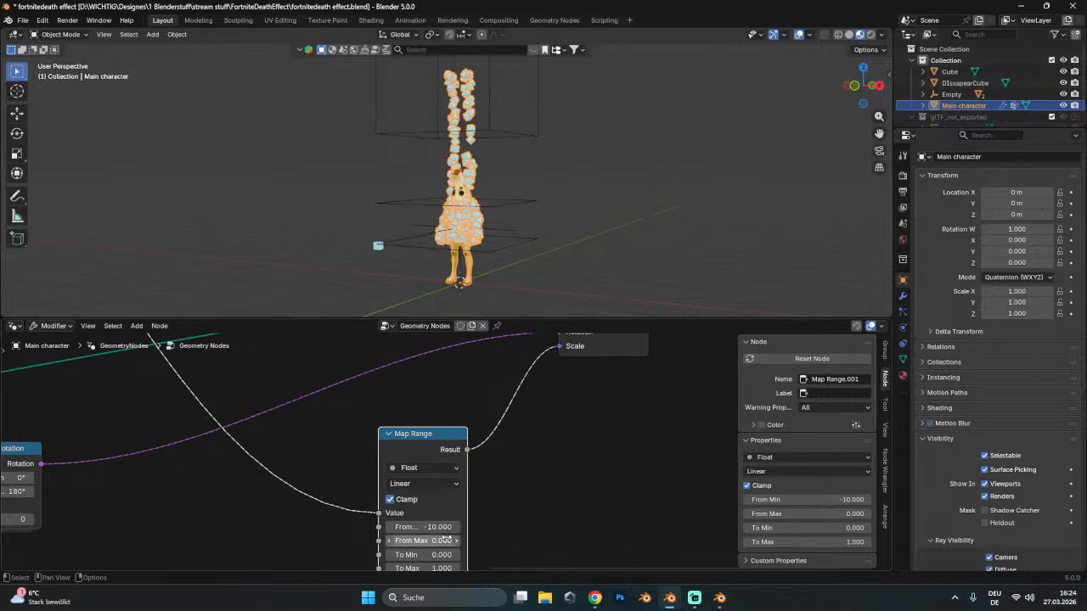
- Move the Empty up and down along Z to test the Map Range cube scaling, leaving it just above the character's head
middle_click_drag(446, 540, 500, 509)
left_click(504, 232)
key("g")
key("z")
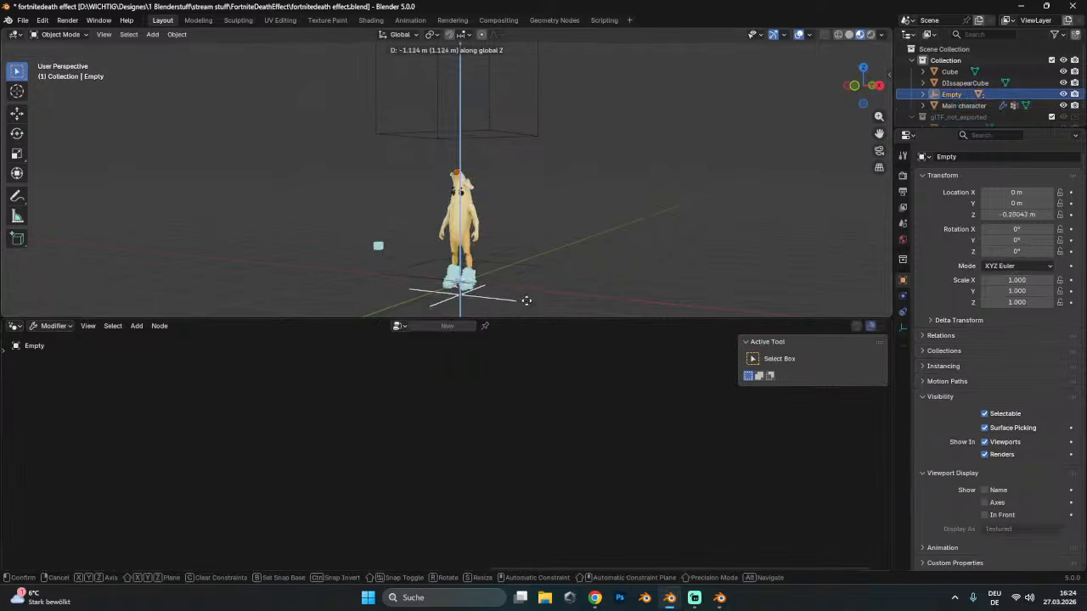
left_click(518, 174)
middle_click_drag(518, 174, 515, 232)
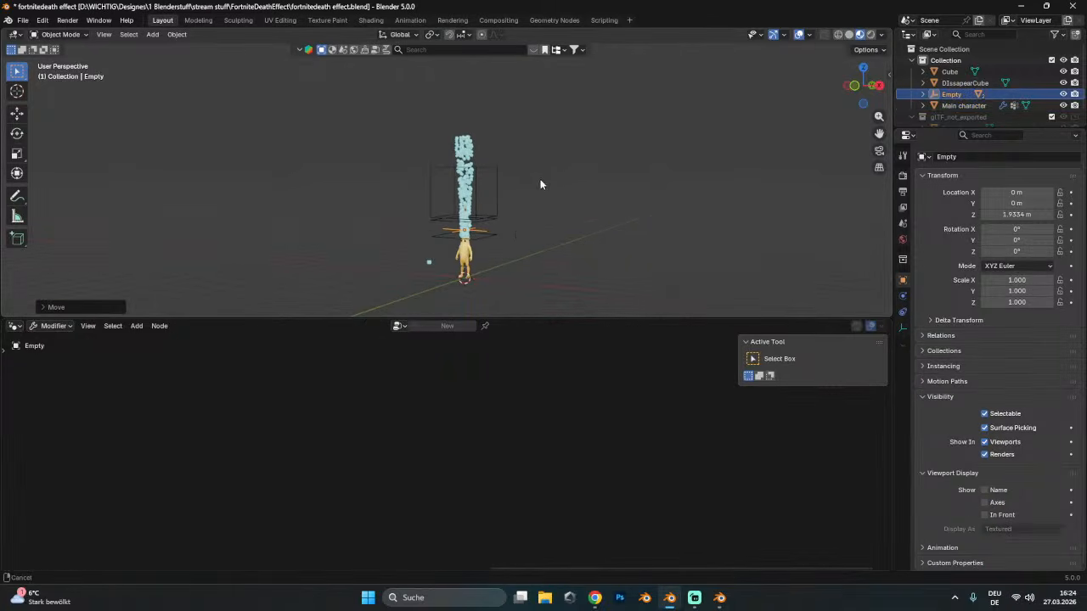
key("g")
key("z")
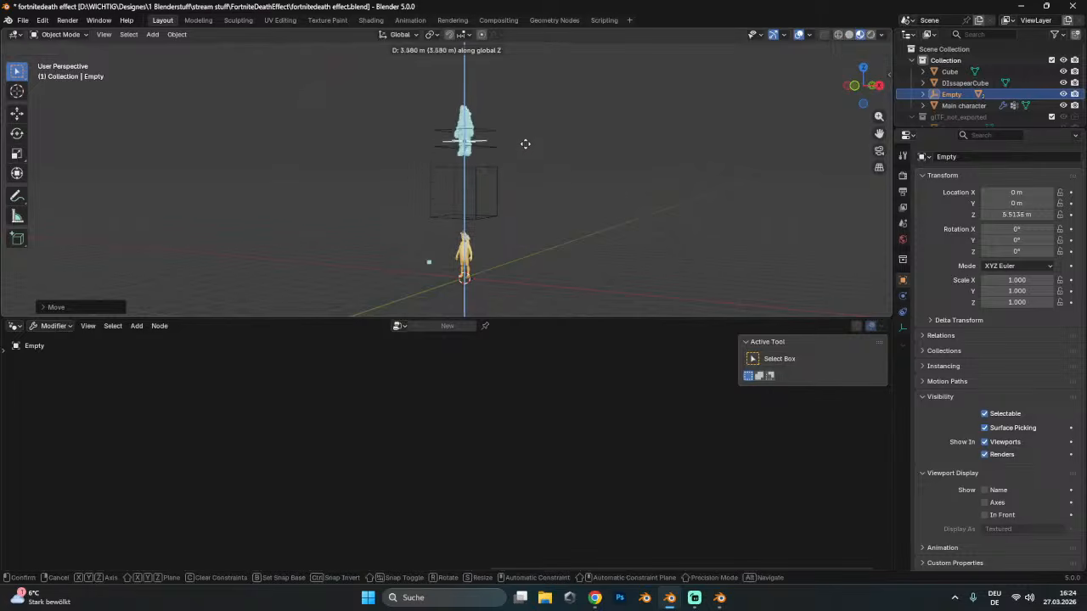
left_click(553, 255)
scroll(507, 239, "up", 3)
- Delete the DIssapearCube object and select the Main character
left_click(528, 209)
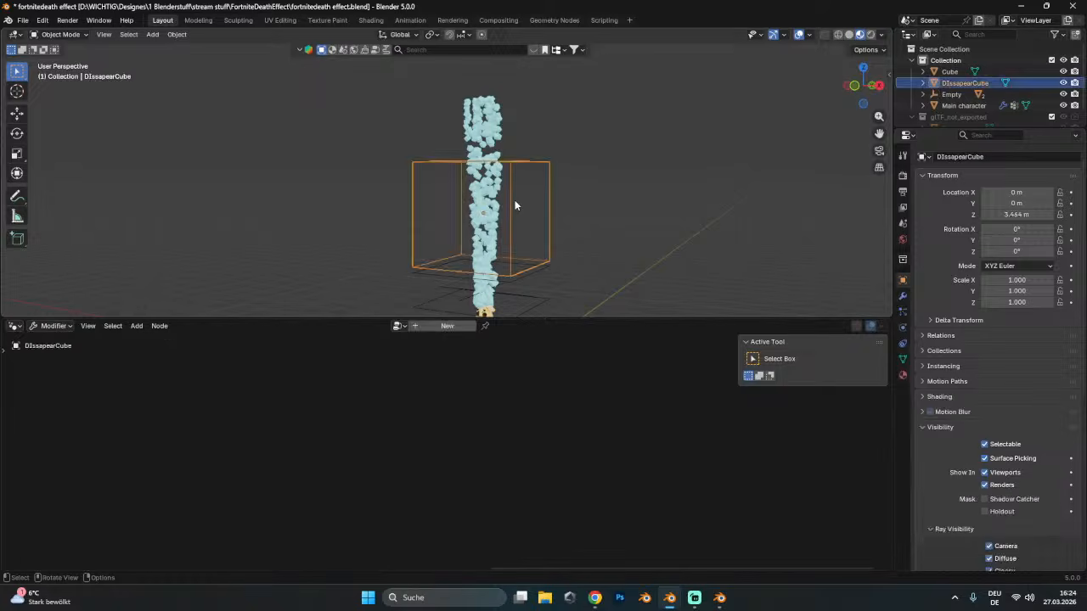
key("Delete")
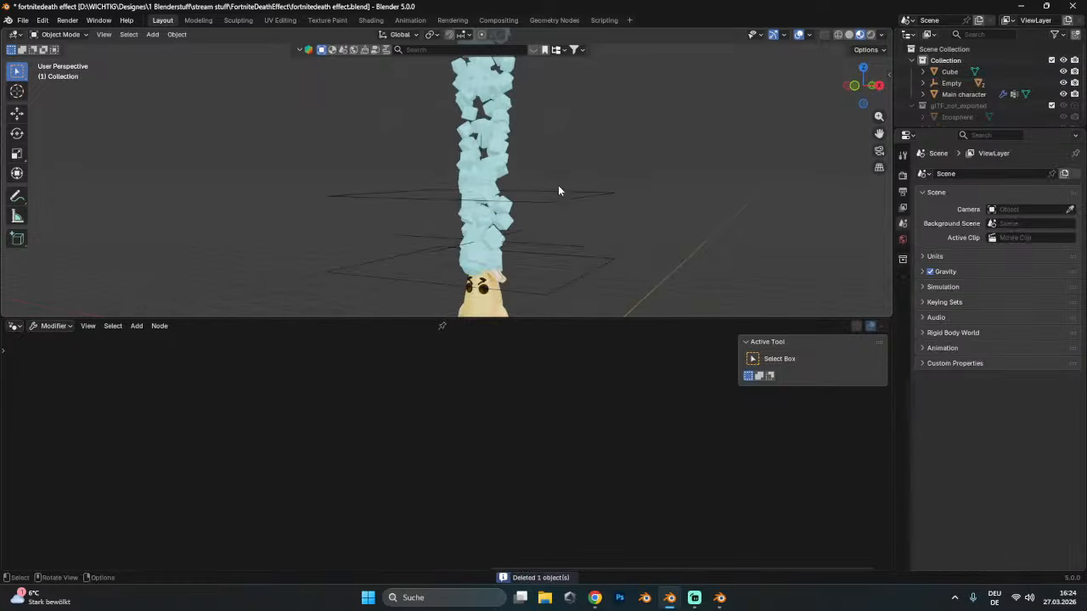
left_click(558, 192)
left_click(544, 245)
left_click(489, 238)
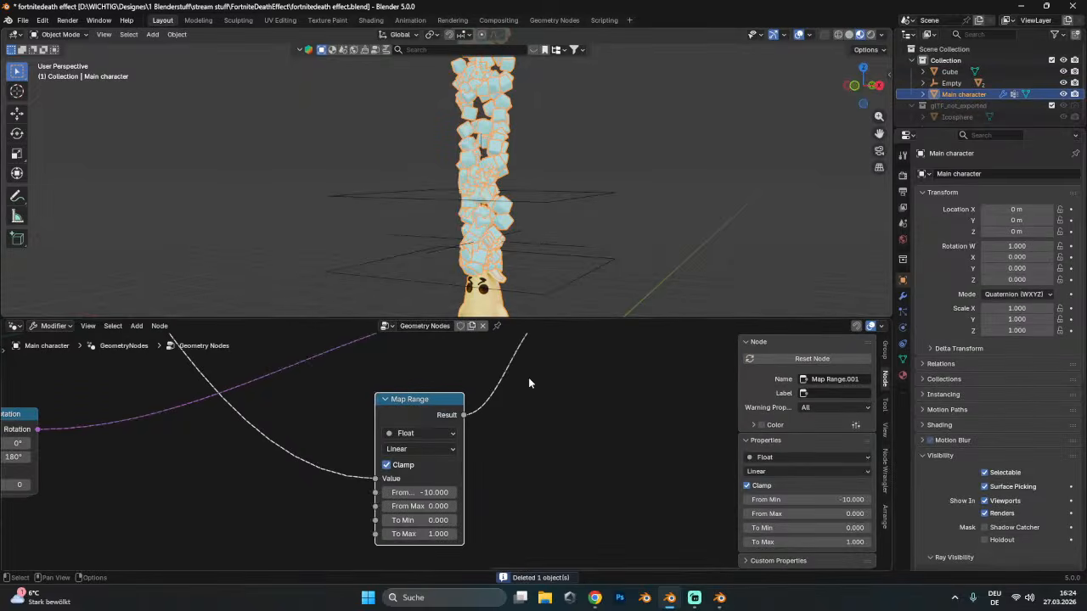
- Open the node search in the Main character's geometry node tree to add another node near Map Range
scroll(515, 435, "down", 3)
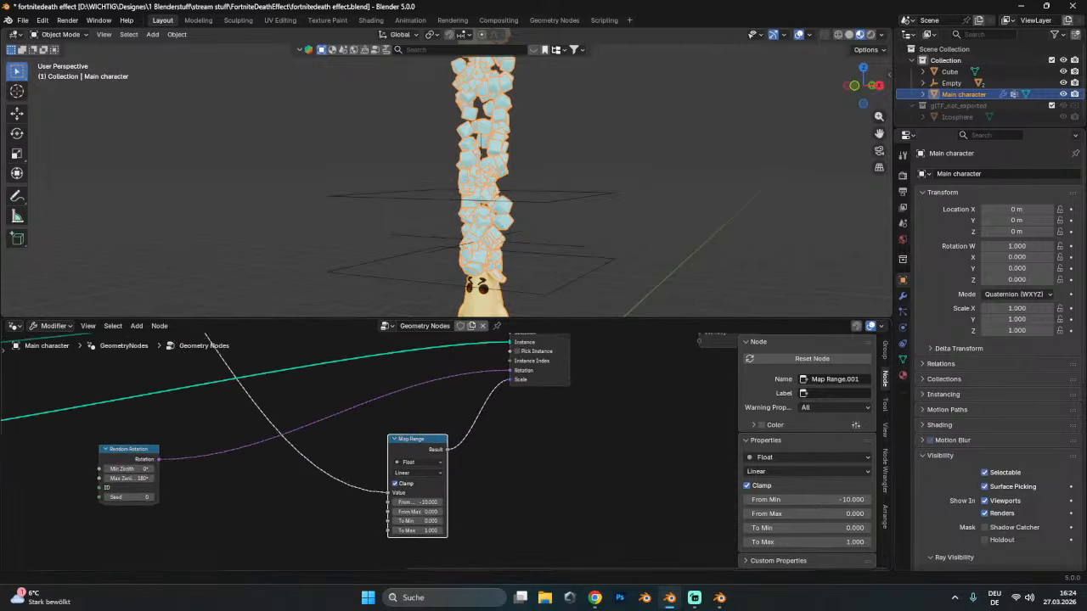
key("ctrl+s")
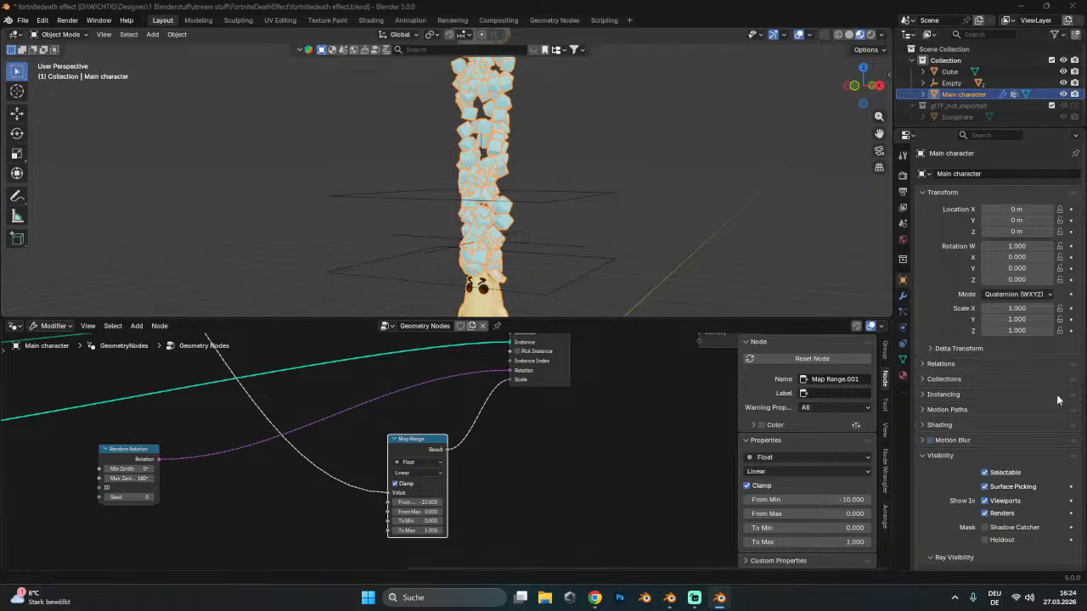
key("shift+a")
left_click(494, 328)
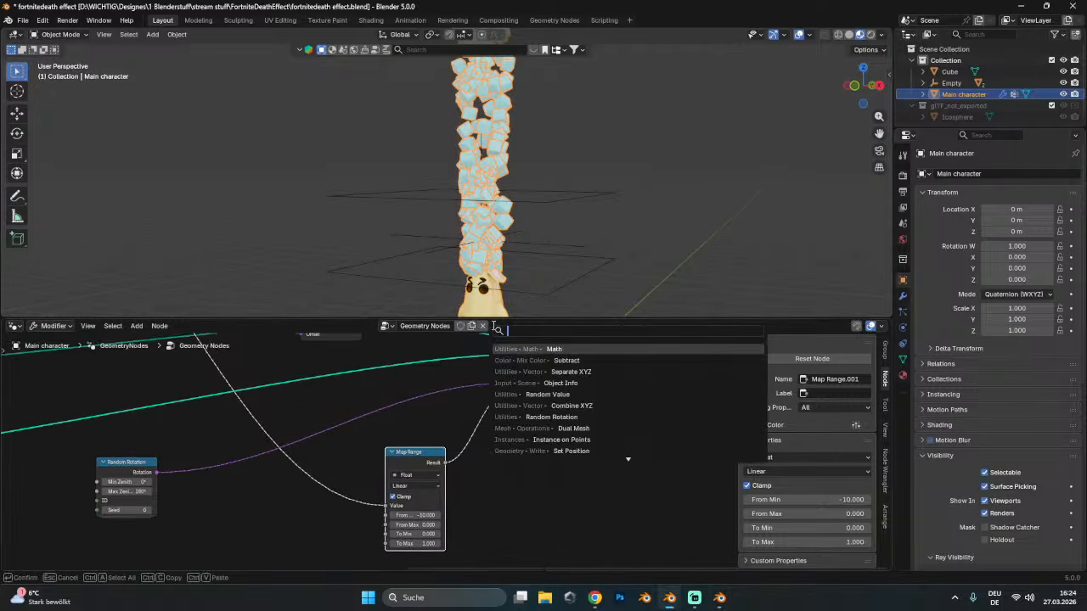
type("multiply")
key("Return")
left_click(517, 443)
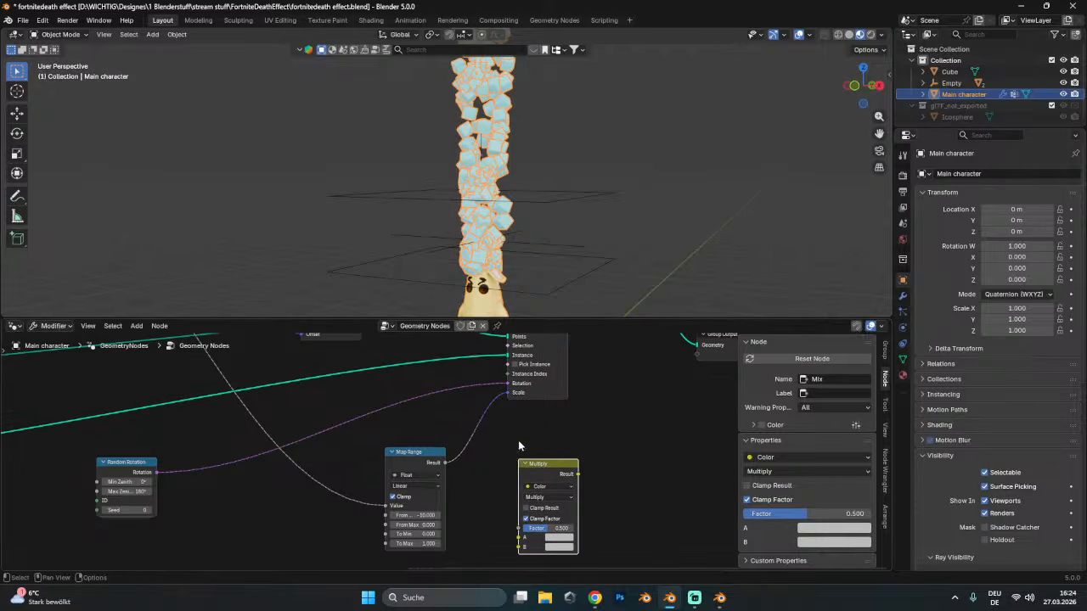
key("x")
middle_click_drag(557, 467, 534, 467)
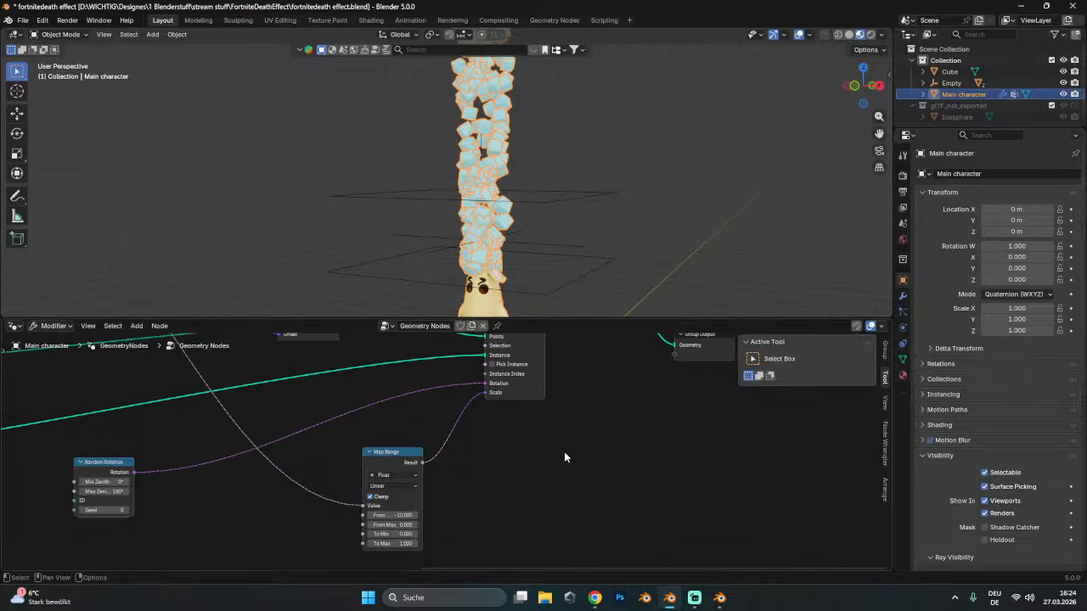
- Insert a Math node set to Multiply between the Map Range result and the Scale input of the instancing node
key("shift+a")
type("m")
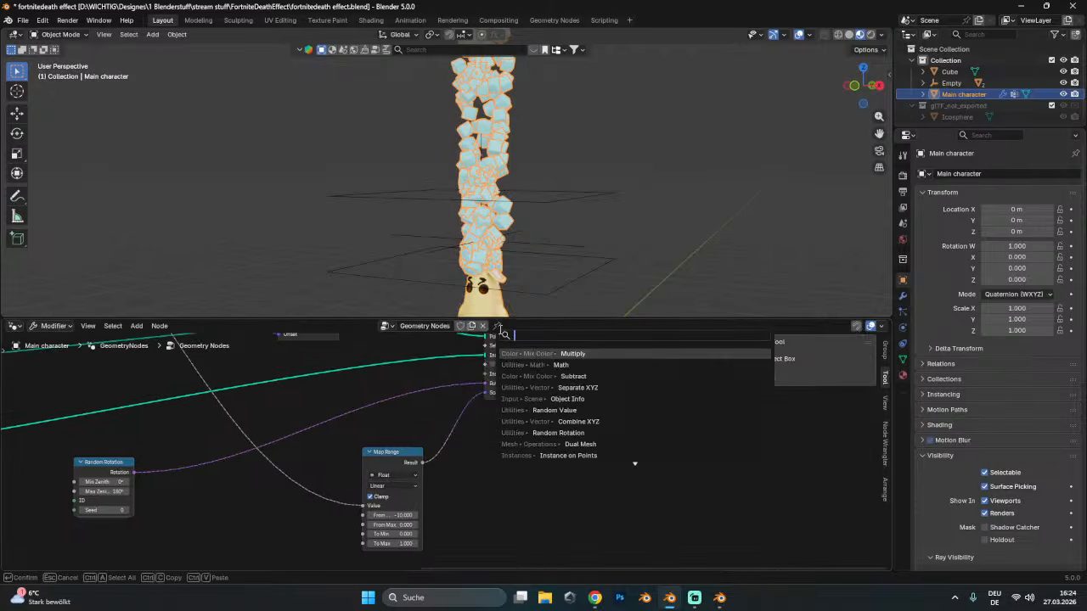
type("ath")
key("Return")
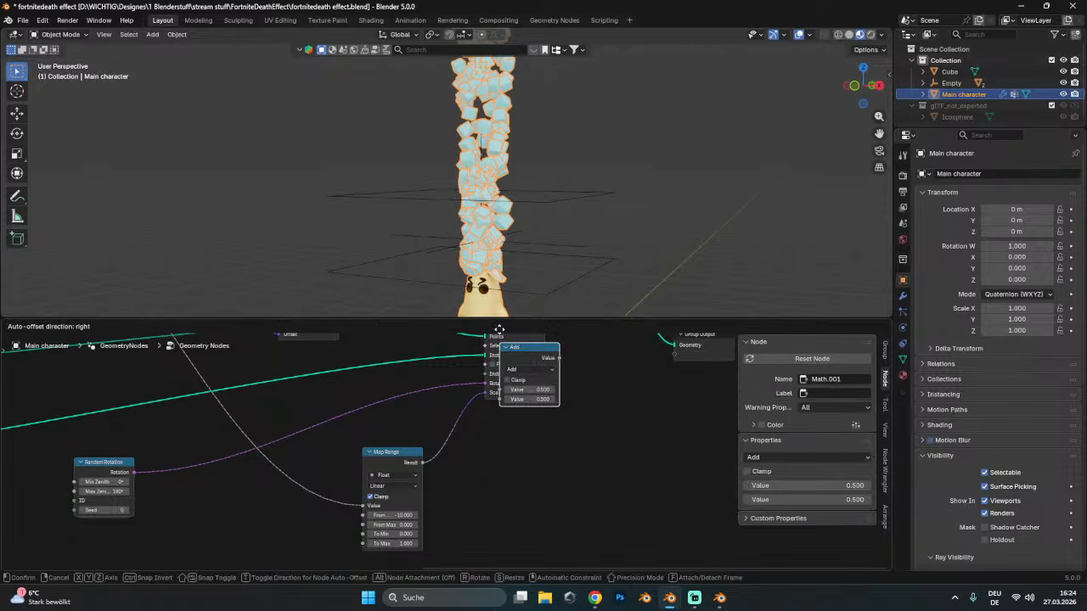
left_click(448, 399)
left_click(483, 432)
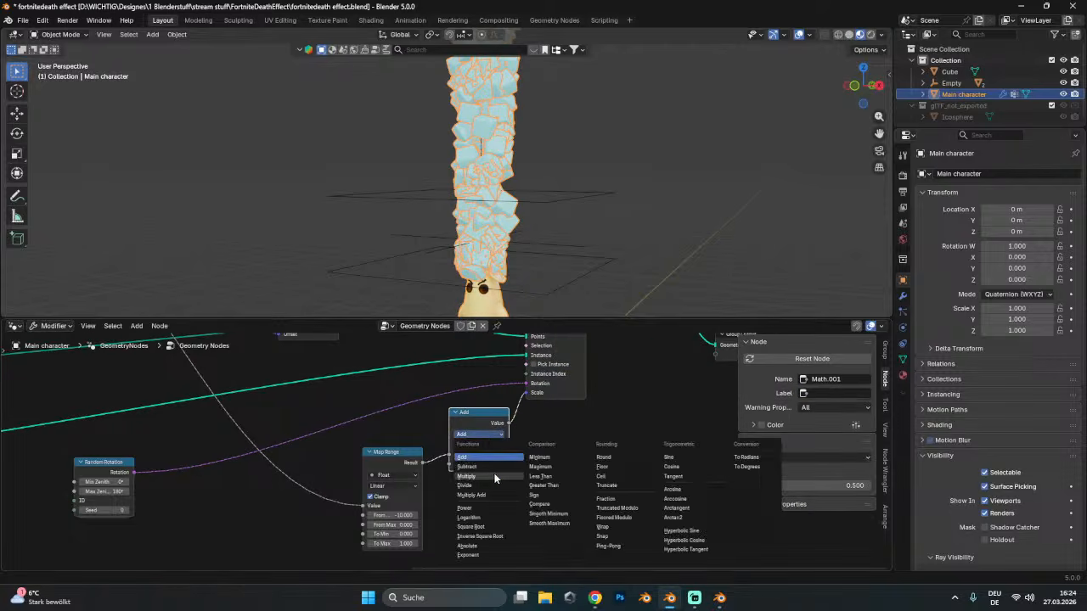
left_click(467, 477)
scroll(513, 455, "down", 4)
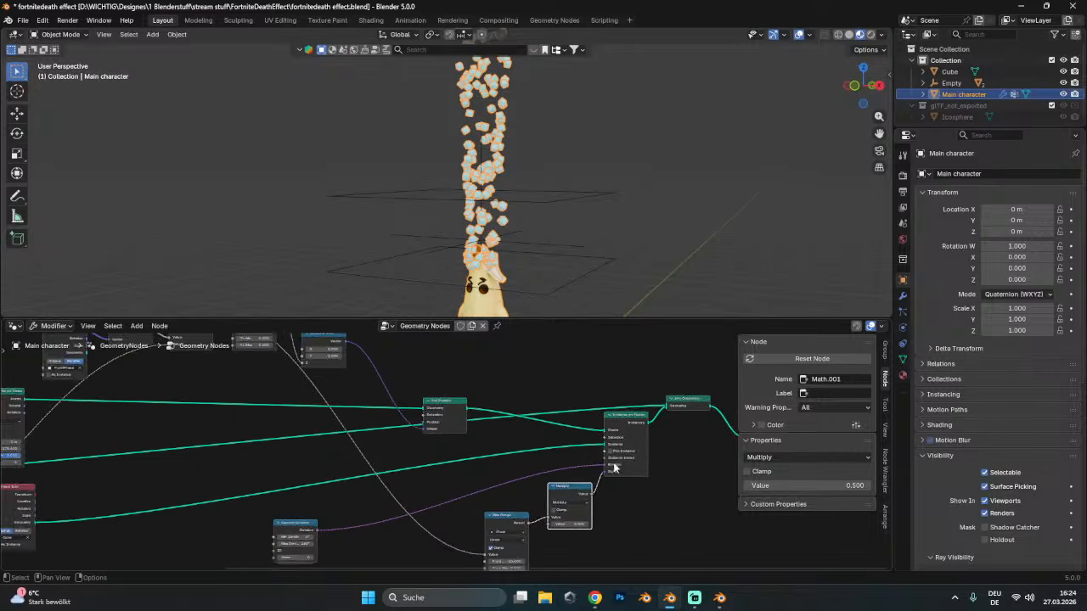
left_click_drag(552, 485, 532, 509)
scroll(441, 448, "down", 2)
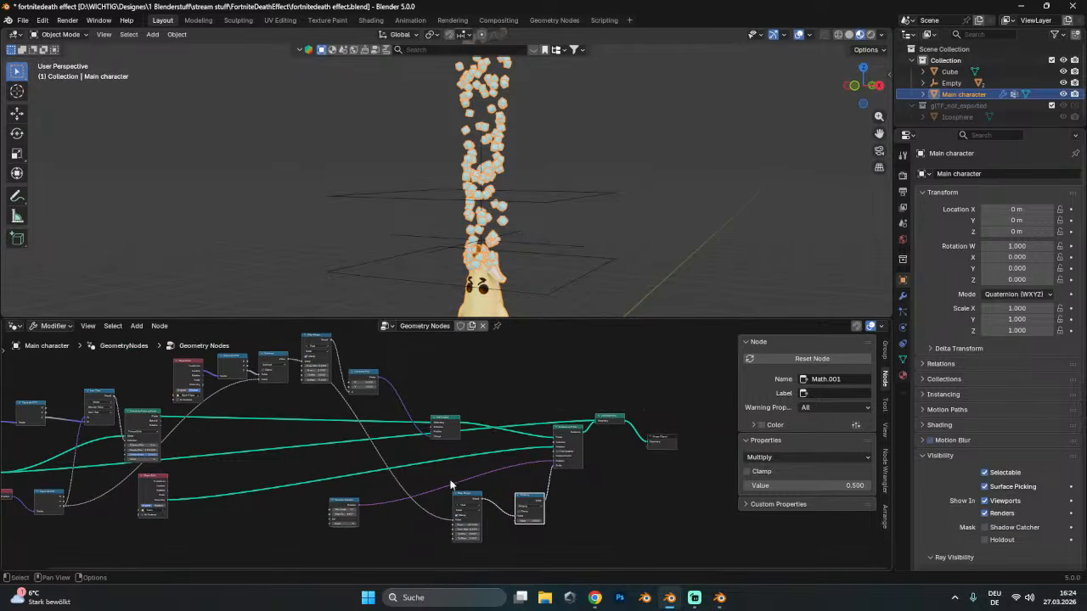
- Add a Random Value node below the Map Range node and connect it to the second value of the Multiply node
scroll(450, 485, "up", 4)
middle_click_drag(506, 526, 444, 364)
scroll(439, 441, "down", 2)
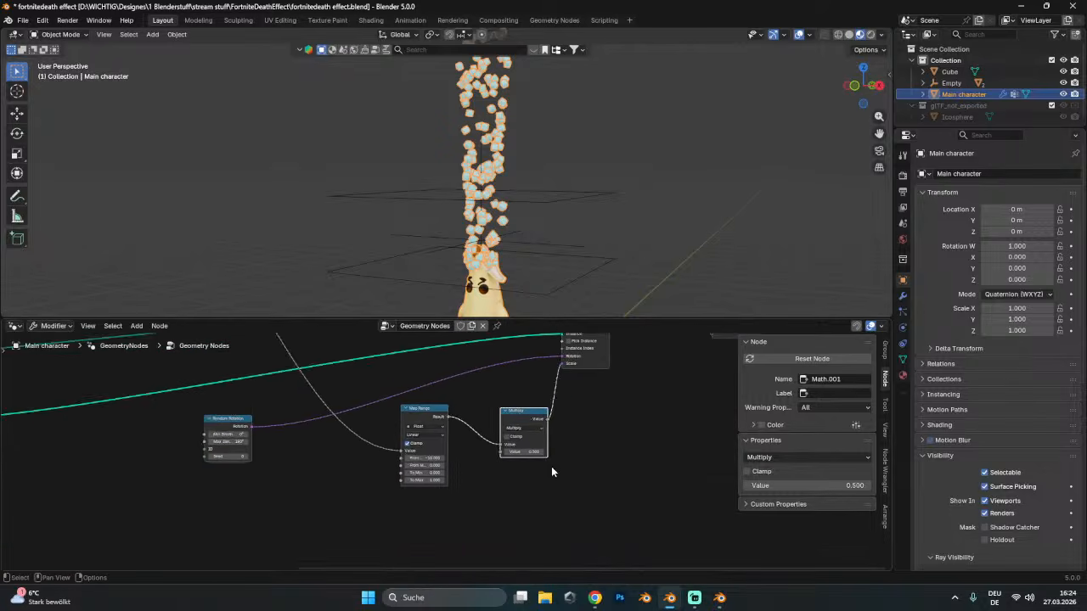
middle_click_drag(553, 467, 552, 435)
scroll(646, 429, "up", 3)
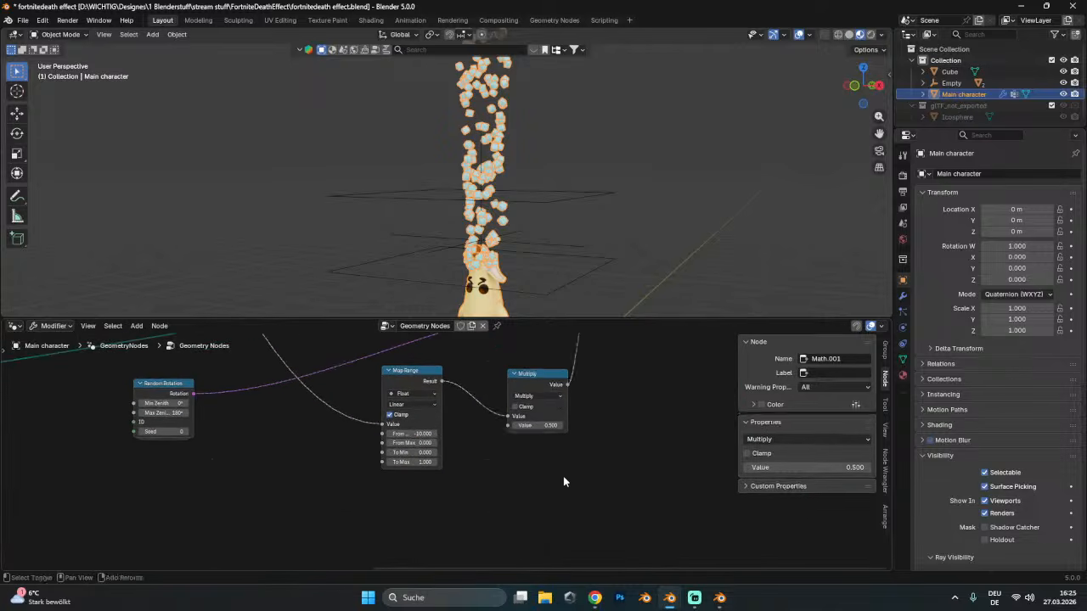
key("shift+a")
type("ranb")
key("BackSpace")
key("BackSpace")
key("BackSpace")
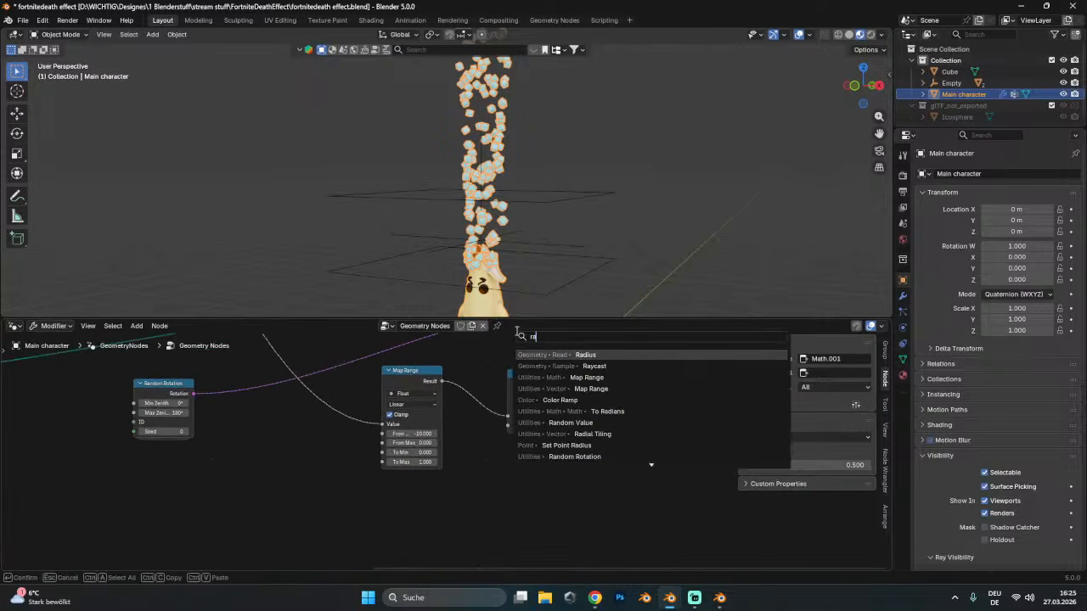
type("ando")
key("Return")
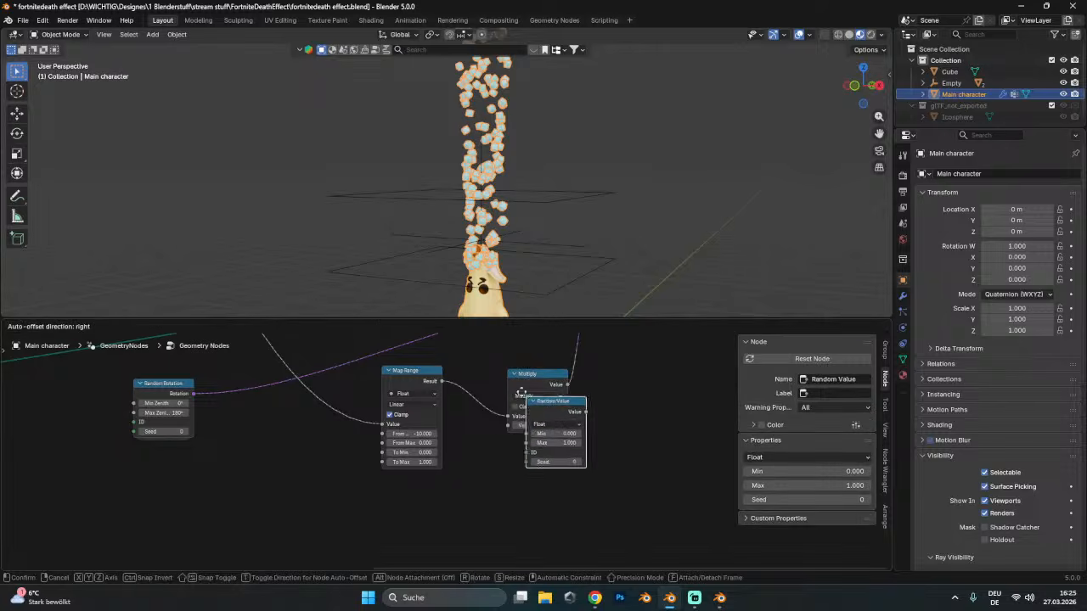
left_click(401, 502)
left_click_drag(497, 438, 510, 426)
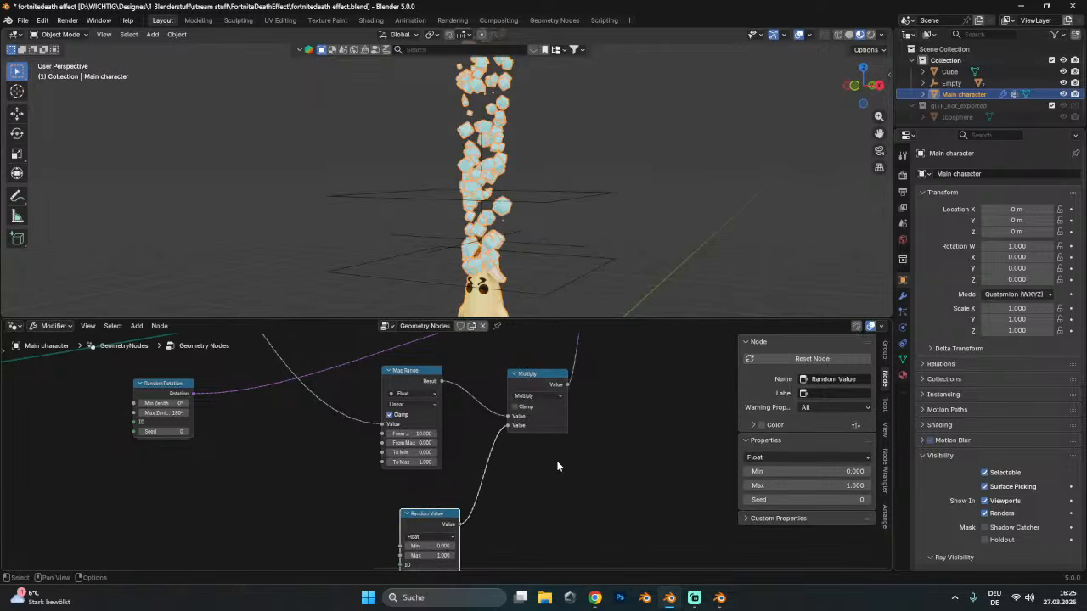
- Move the Empty down about 0.17 m along Z to a height of about 1.76 m
scroll(586, 416, "up", 2, "shift")
middle_click_drag(594, 425, 492, 517)
scroll(538, 181, "down", 2)
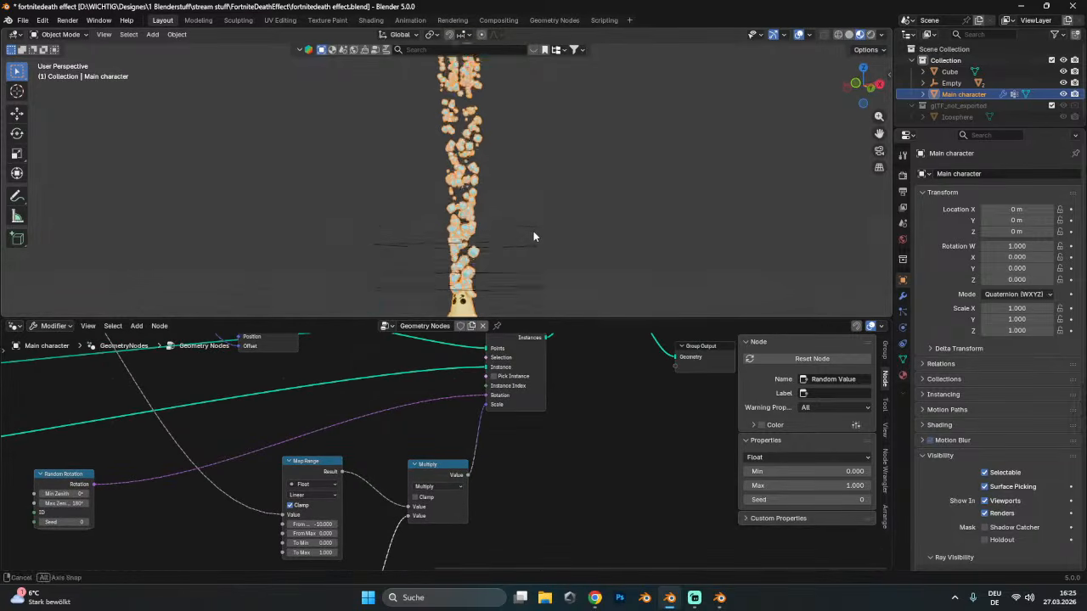
middle_click_drag(533, 231, 511, 277)
left_click(511, 277)
key("g")
key("Escape")
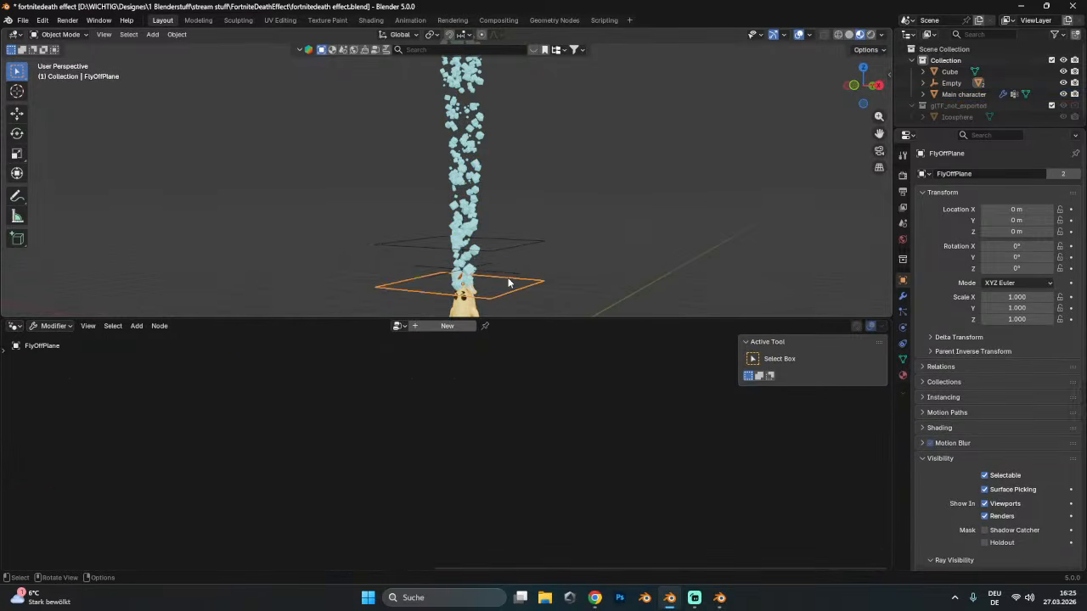
left_click(502, 277)
key("g")
key("z")
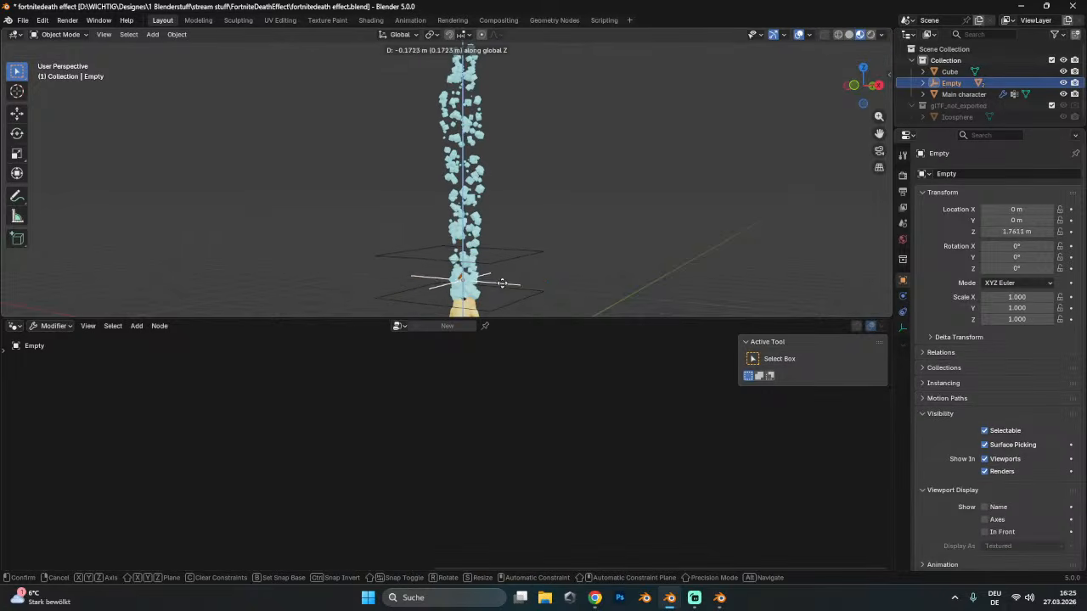
left_click(494, 270)
- Set From Min to about -2.2 in the main character's Map Range node that drives the cube scale
left_click(493, 270)
left_click(493, 270)
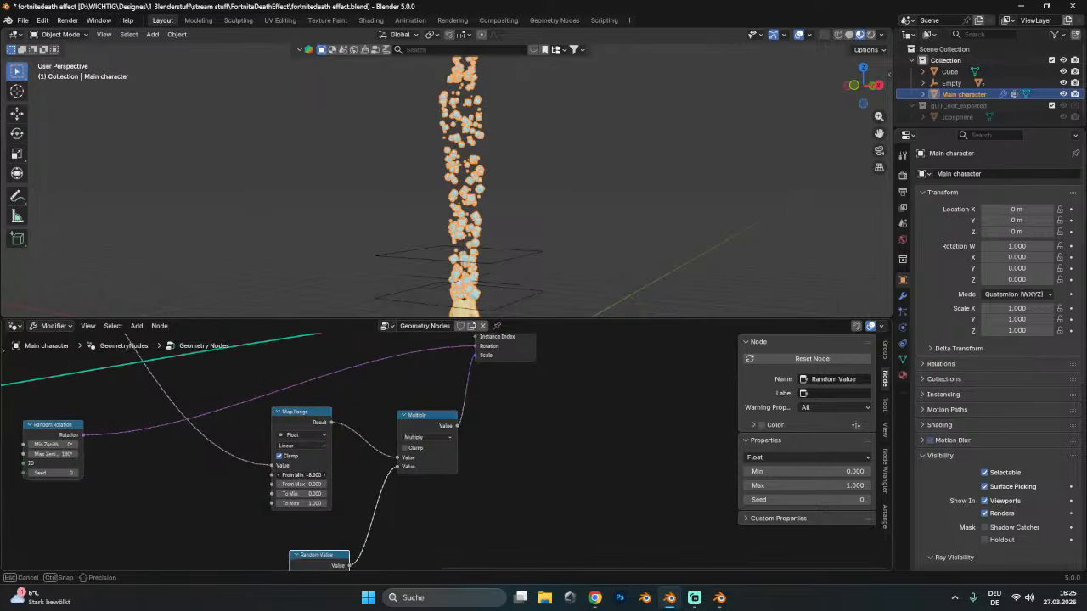
left_click_drag(302, 474, 343, 474)
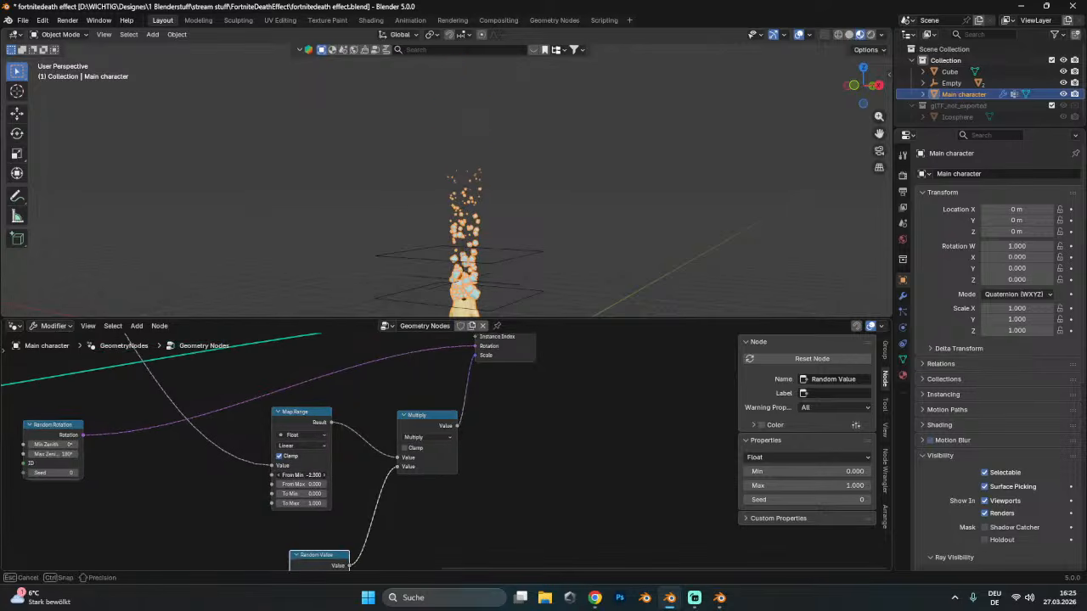
- Move the Empty down and up along Z to preview the dissolve, leaving it above the head at about 2.69 m
scroll(500, 285, "down", 3)
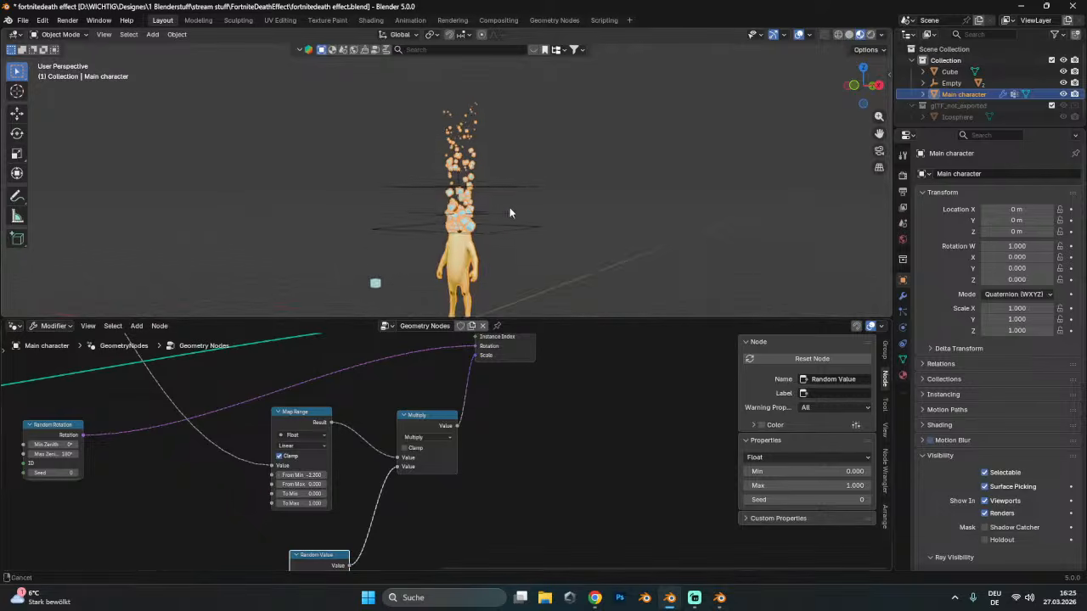
left_click(509, 229)
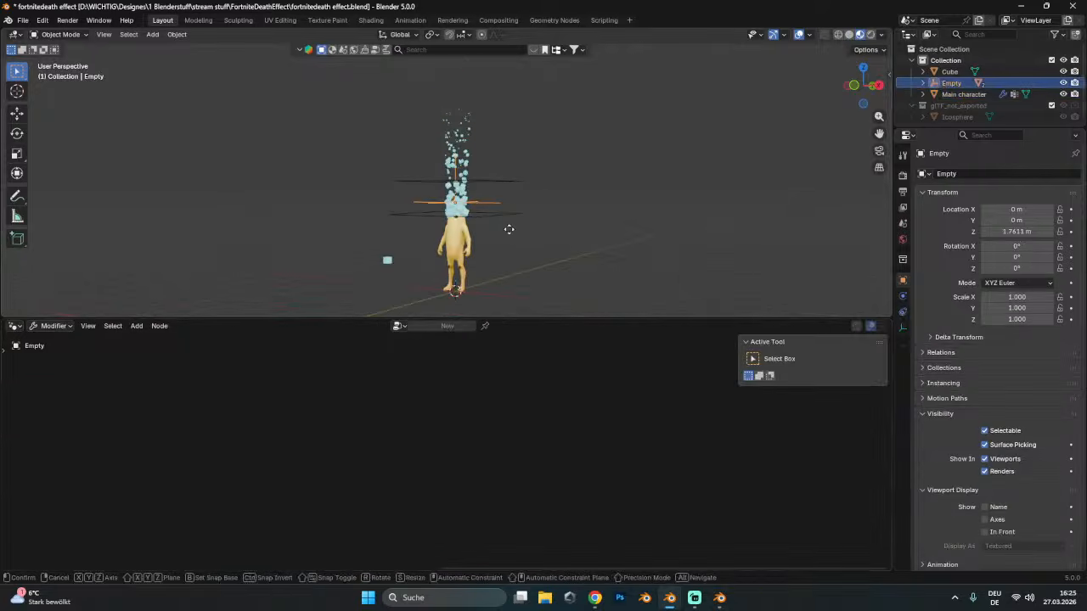
key("g")
key("z")
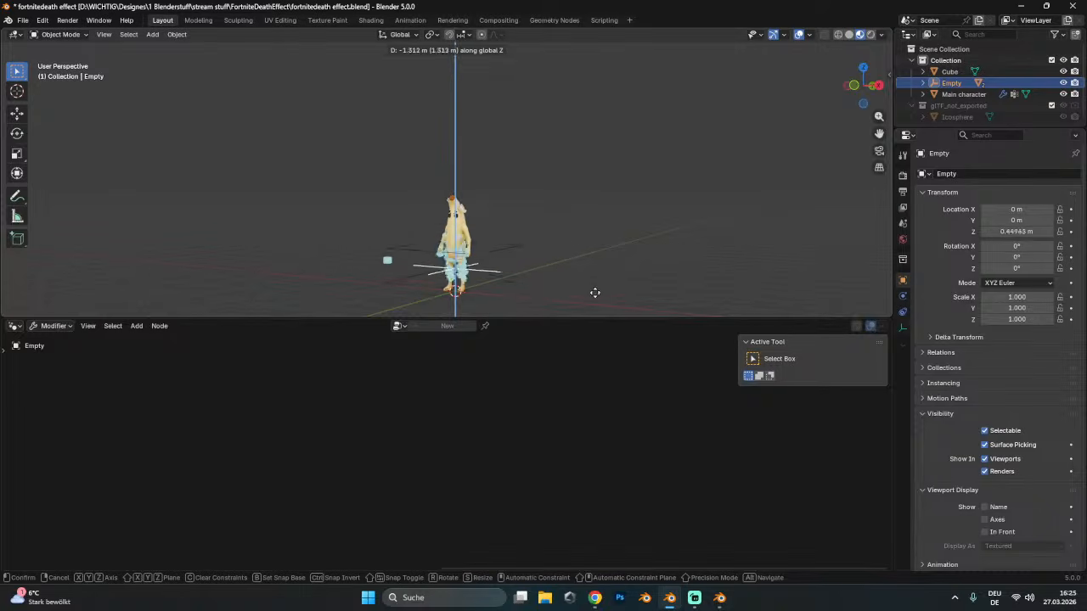
left_click(593, 187)
middle_click_drag(594, 188, 522, 203)
scroll(543, 219, "up", 3)
scroll(516, 179, "down", 2)
- Lower the Empty along Z below the character's feet to about -0.6 m
key("g")
key("z")
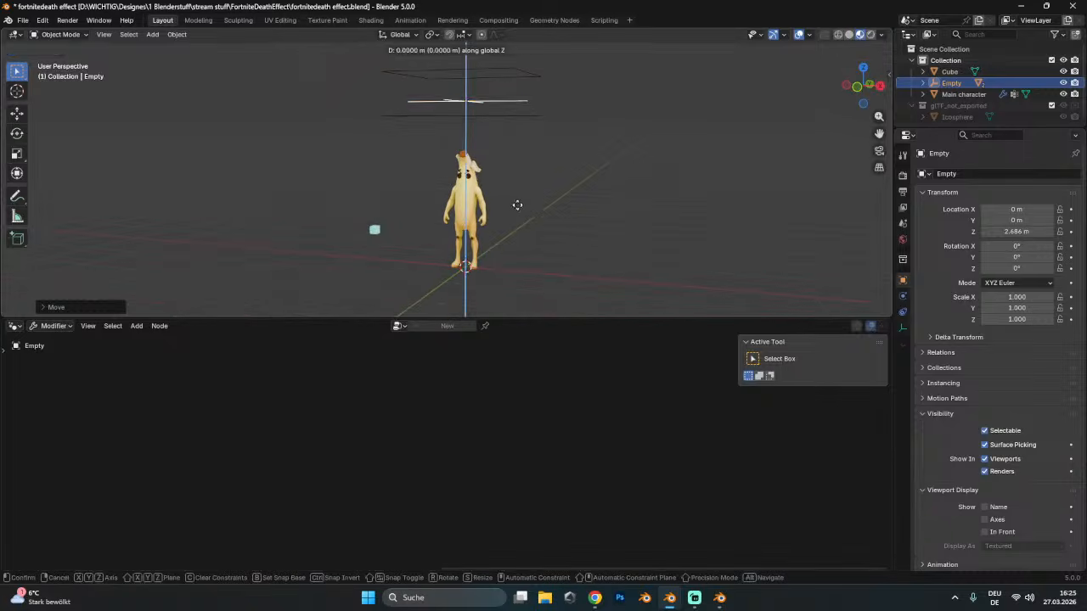
left_click(505, 117)
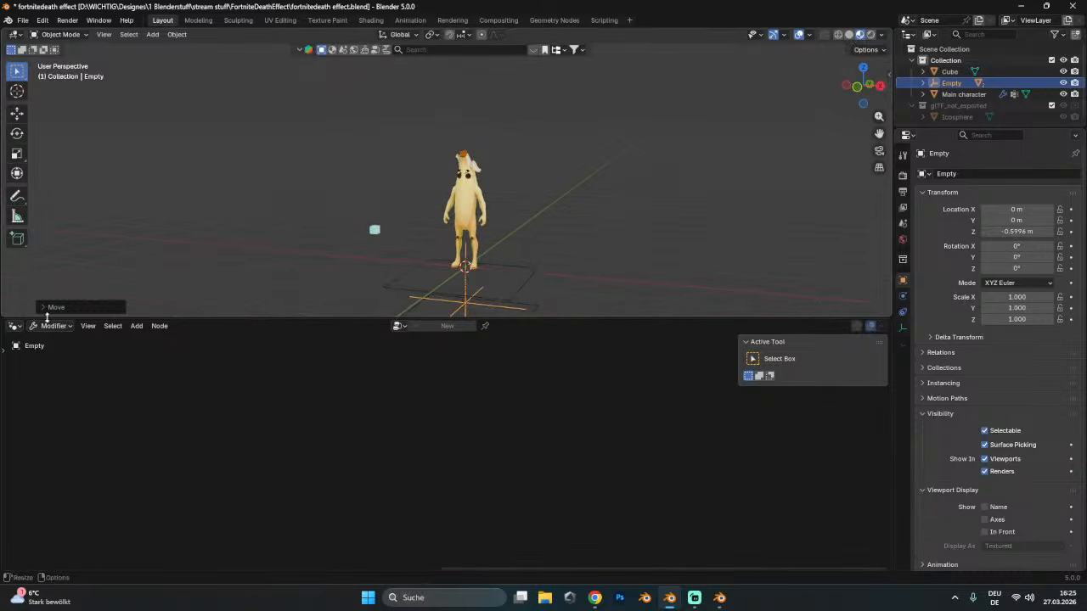
- Switch the node editor area to the Timeline and keyframe the Empty's transforms at frame 1
left_click(15, 326)
left_click(157, 370)
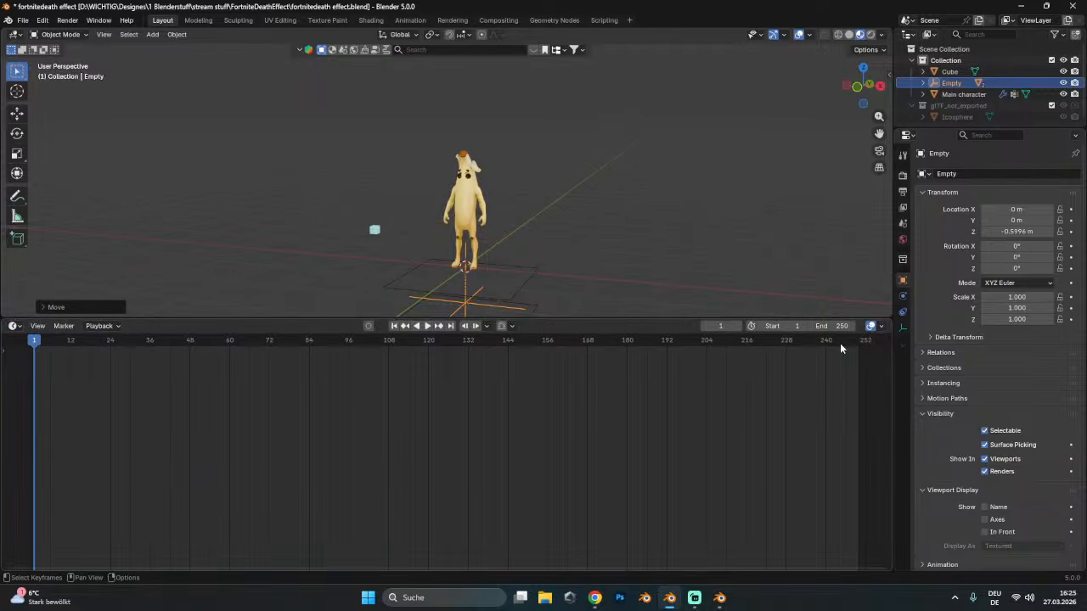
key("i")
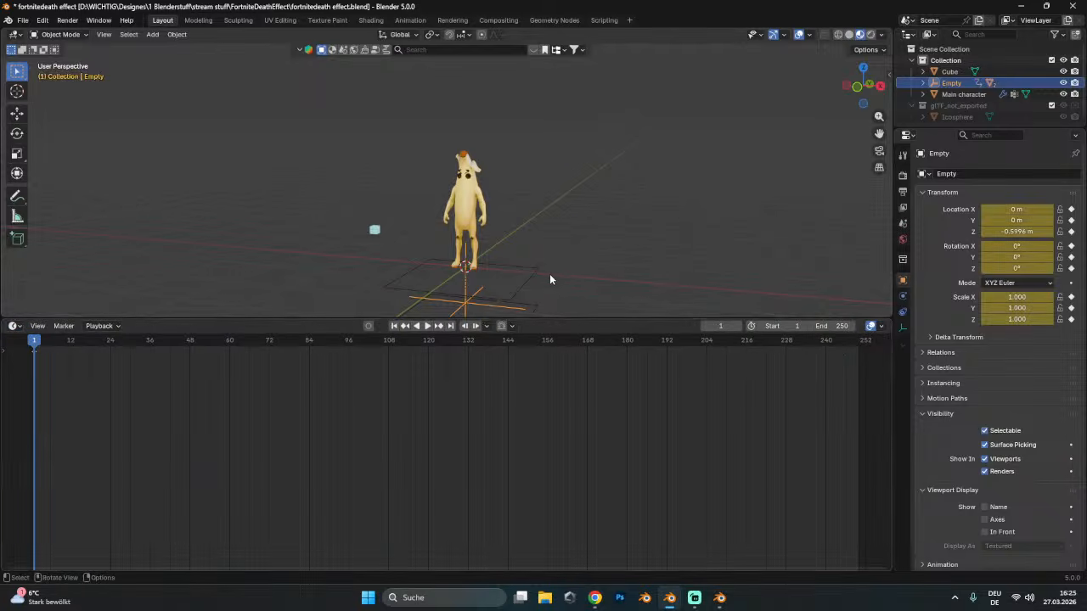
- At frame 48, raise the Empty along Z to about 2.66 m above the head and keyframe its transforms
mouse_move(170, 340)
left_mouse_down()
mouse_move(221, 344)
mouse_move(189, 350)
left_mouse_up()
key("g")
key("z")
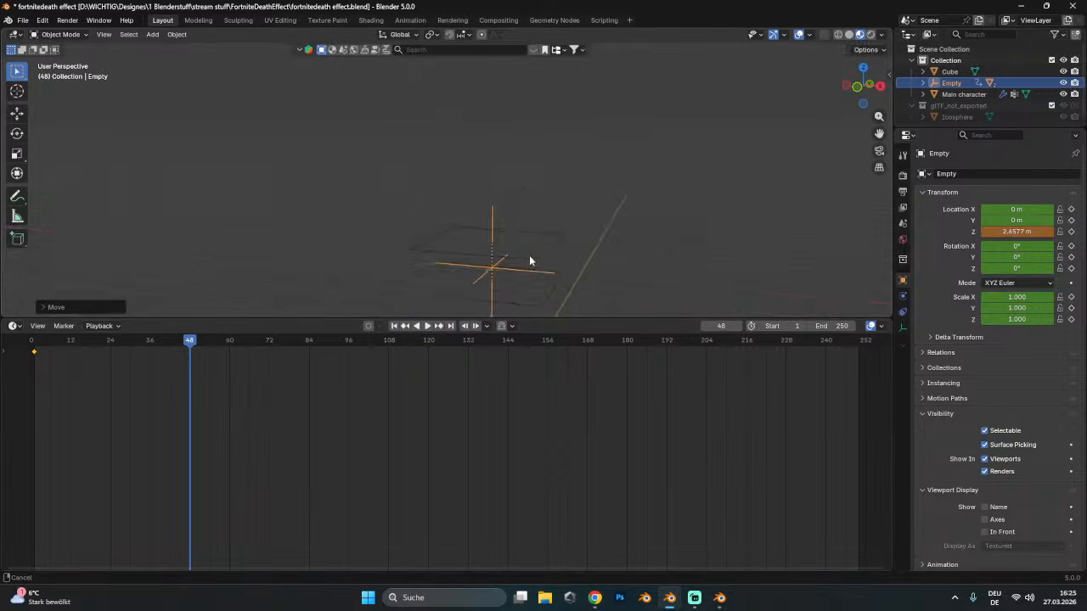
left_click(489, 106)
key("i")
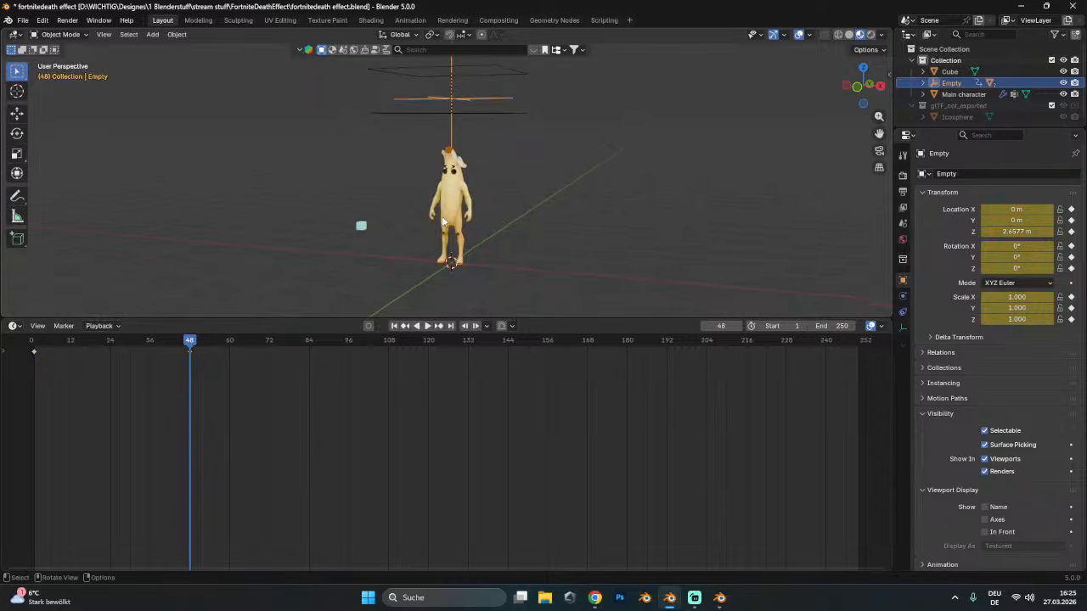
- Hide the viewport overlays and play the animation from frame 1
left_click(394, 325)
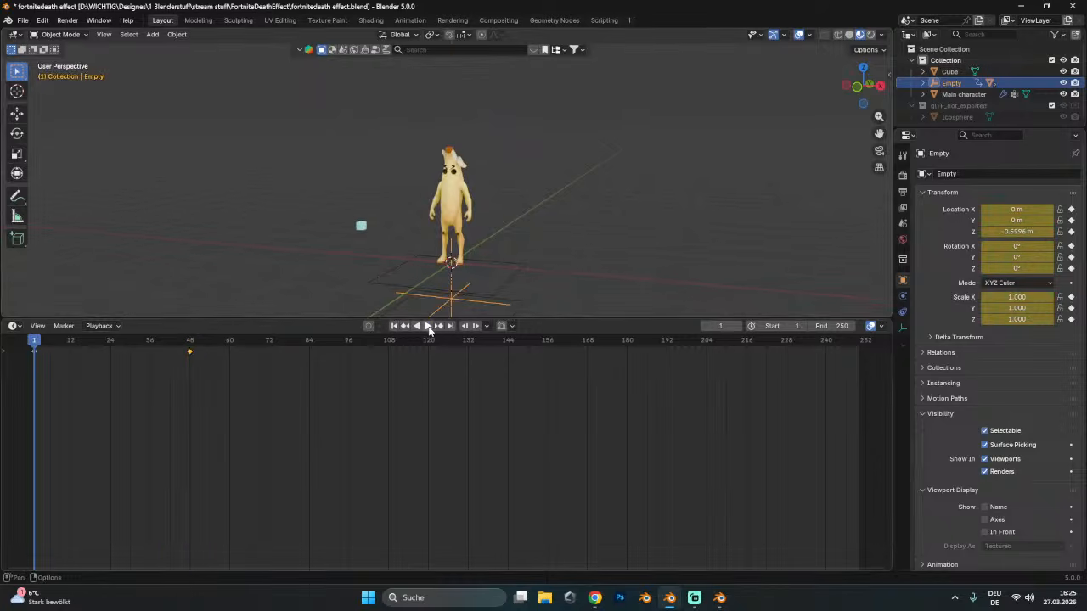
left_click(798, 35)
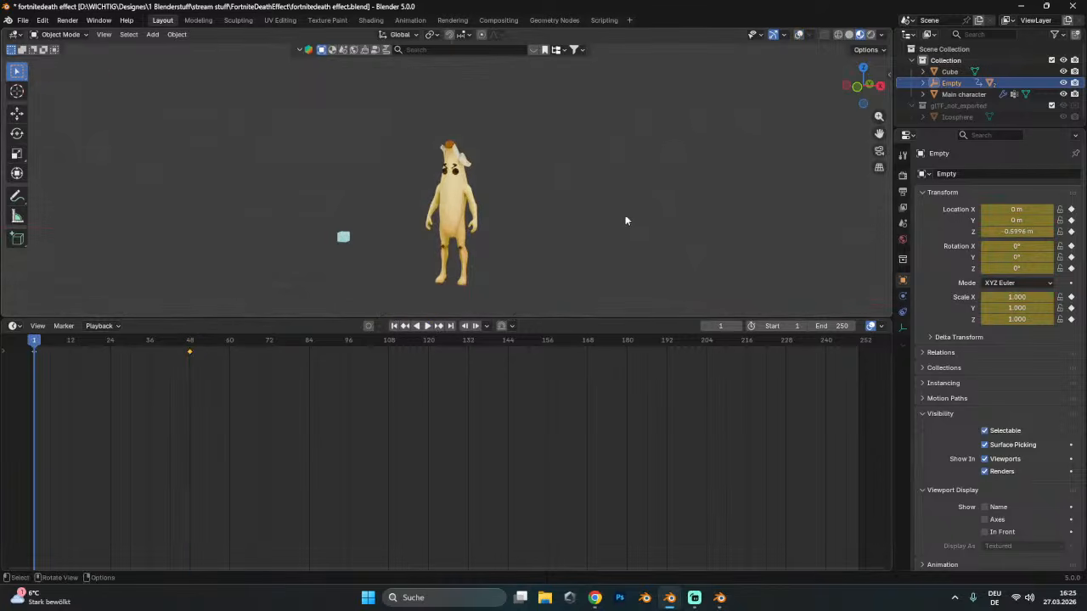
left_click(429, 326)
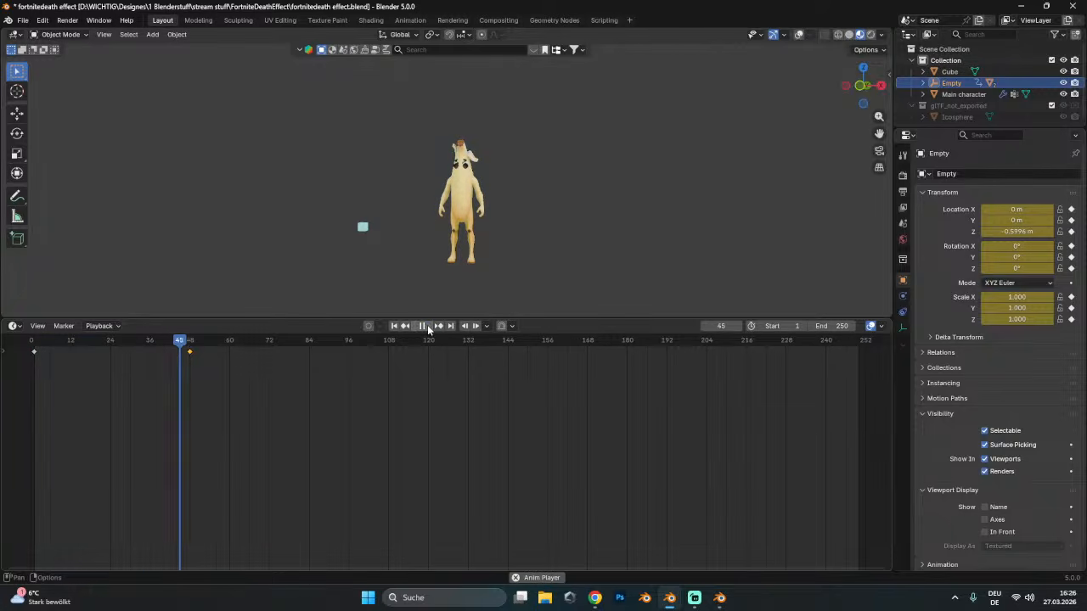
left_click(427, 325)
- Return to frame 1 and change the interpolation mode of the Empty's two keyframes
left_click(394, 325)
left_click_drag(235, 370, 32, 350)
right_click(34, 352)
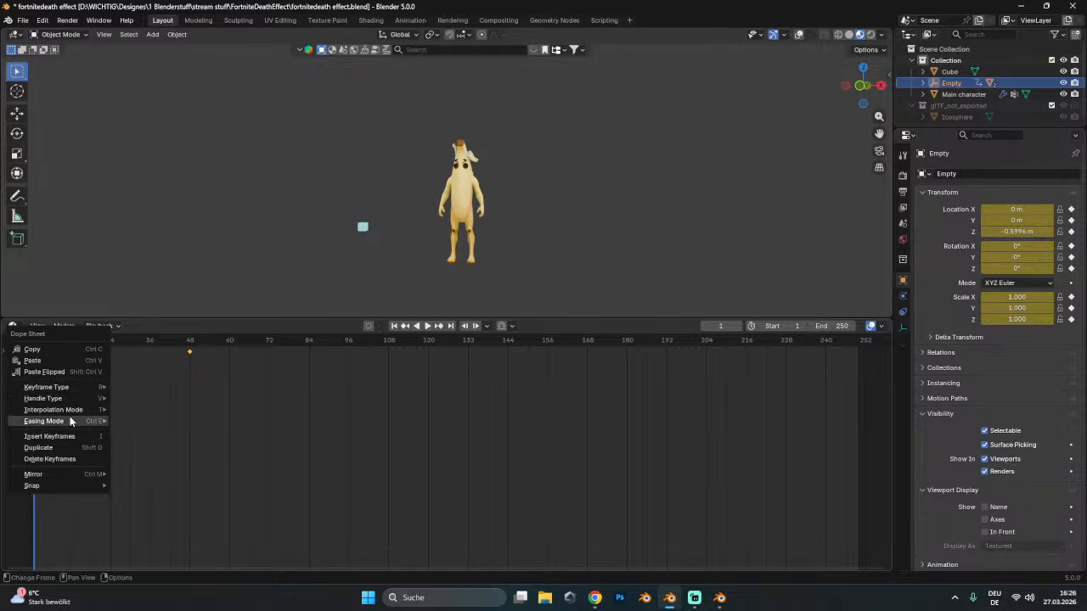
mouse_move(96, 414)
left_click(136, 439)
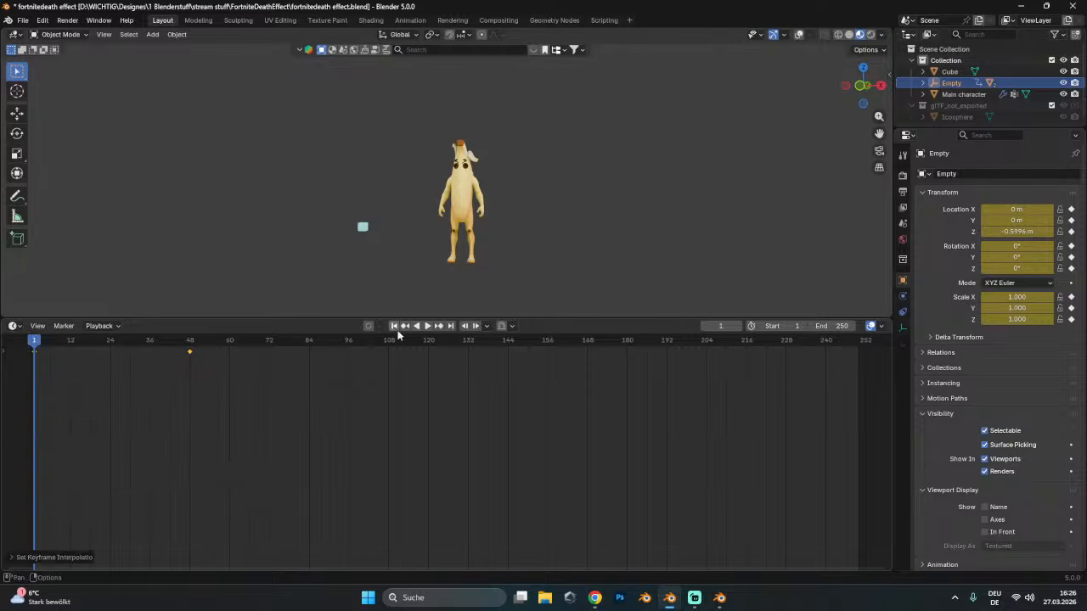
- Play the dissolve animation twice from the first frame to check its motion
left_click(428, 325)
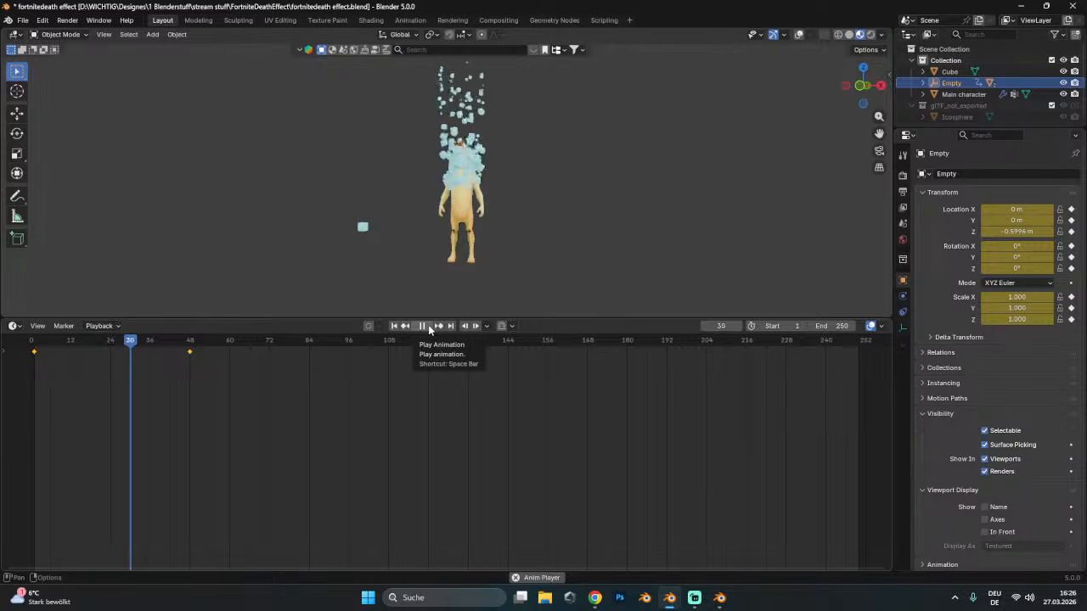
left_click(428, 325)
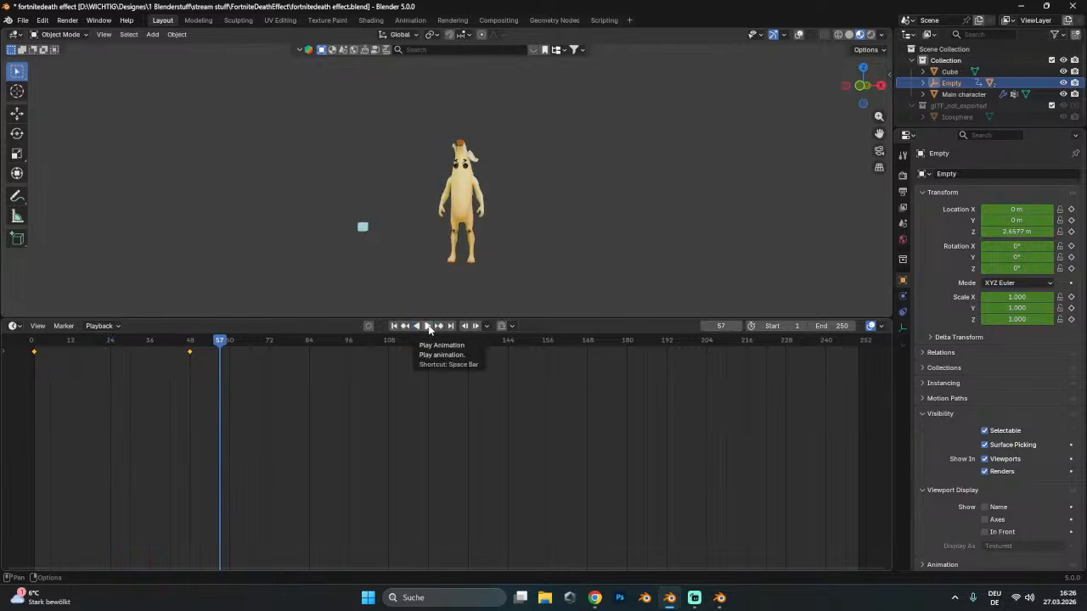
left_click(394, 326)
left_click(424, 325)
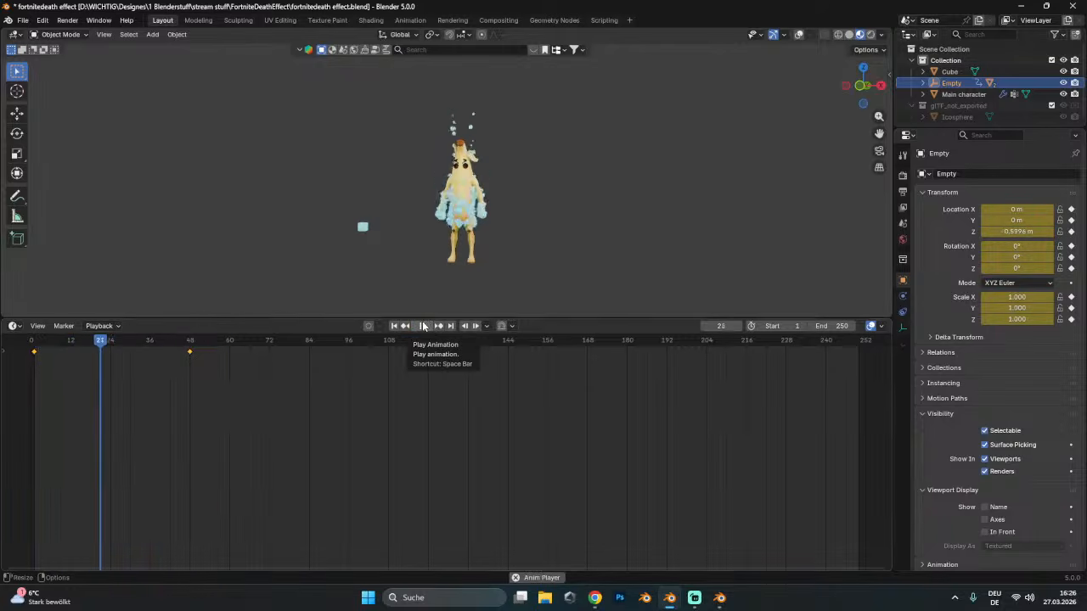
left_click(424, 326)
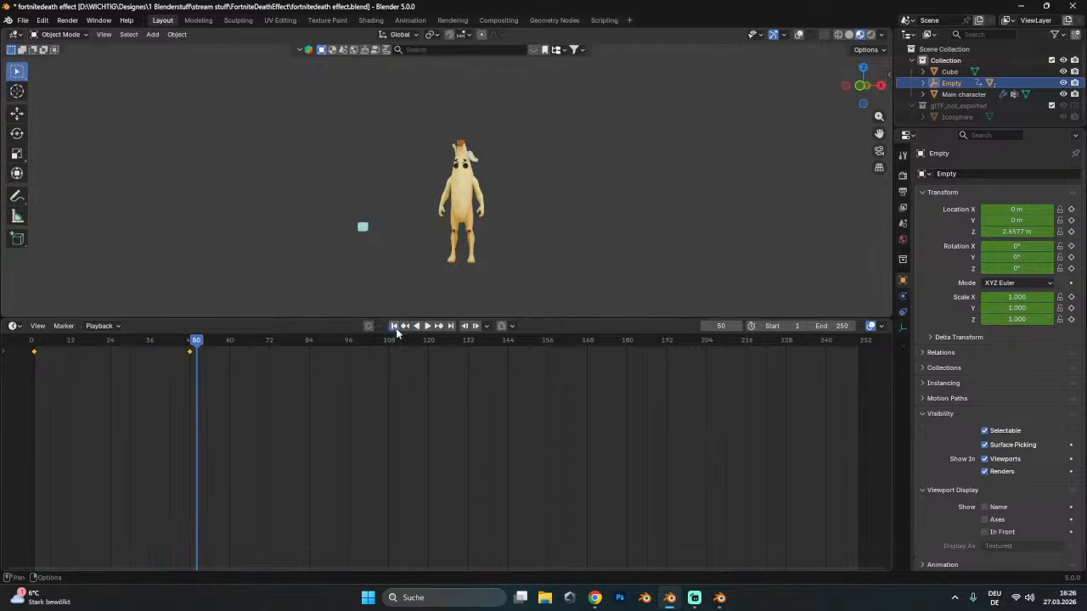
- Replay the cube dissolve from the first frame two more times and stop playback at frame 39
left_click(394, 326)
left_click(427, 327)
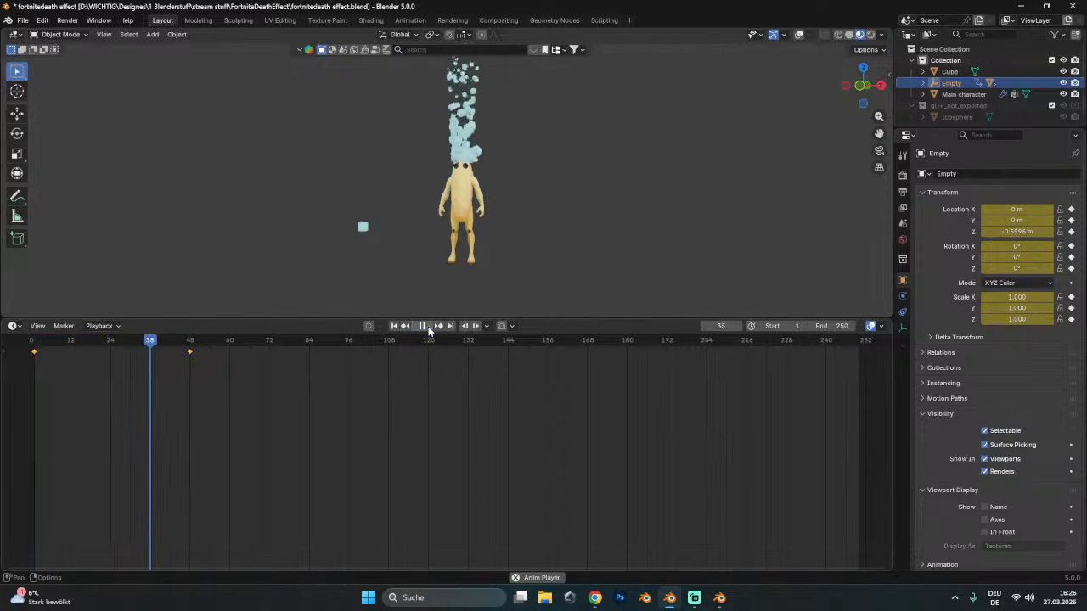
left_click(428, 326)
left_click(394, 326)
left_click(425, 326)
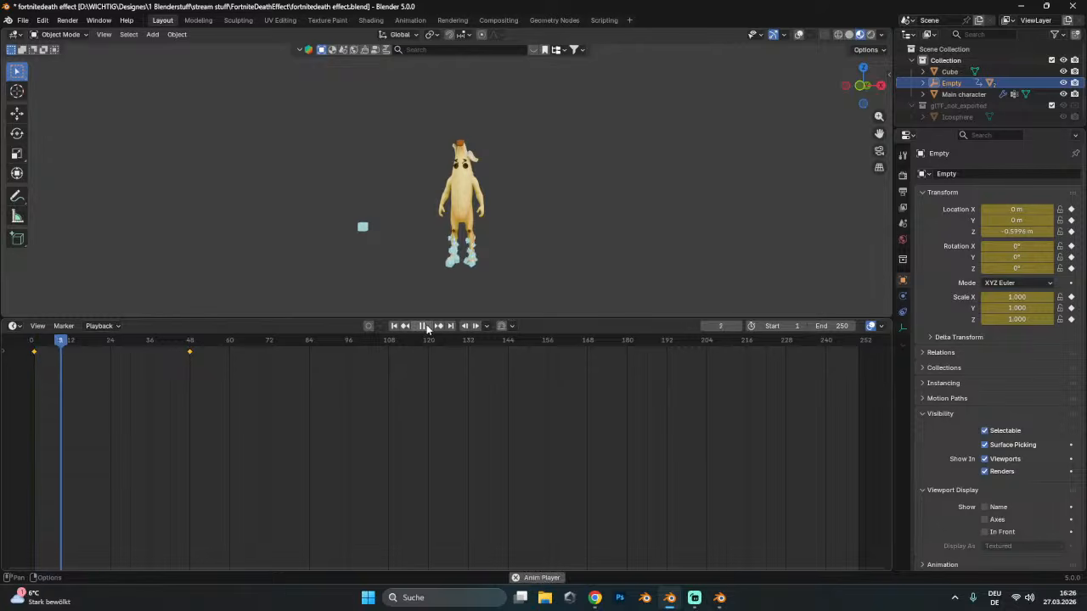
left_click(427, 327)
- Turn the viewport overlays back on and show the main character's material nodes in the Shader Editor in place of the timeline
left_click(458, 209)
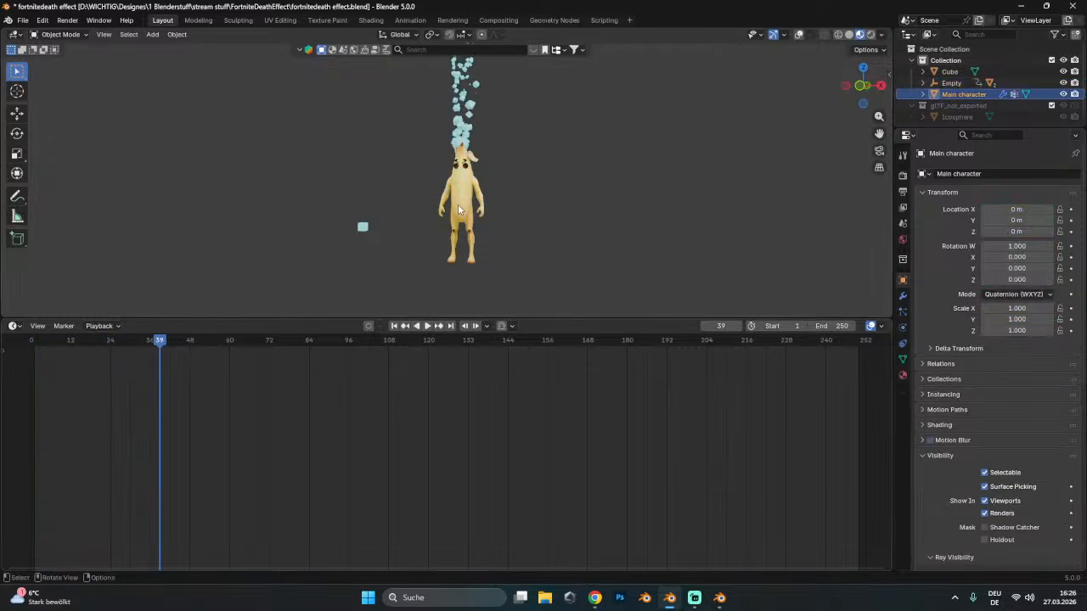
left_click(799, 34)
scroll(489, 196, "up", 3)
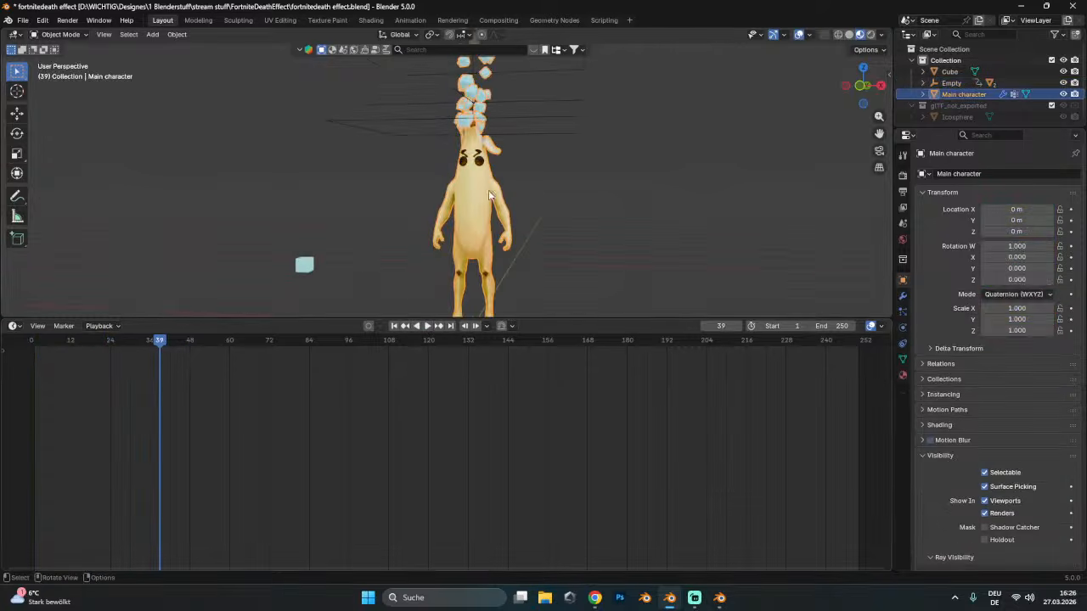
left_click(15, 326)
left_click(72, 417)
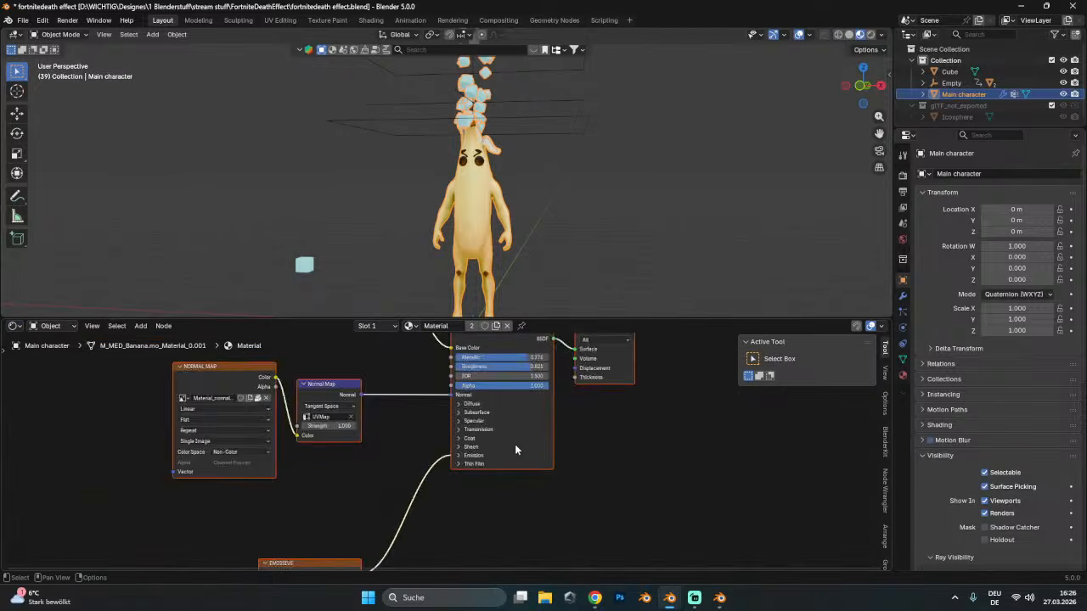
key("Home")
scroll(524, 425, "up", 2)
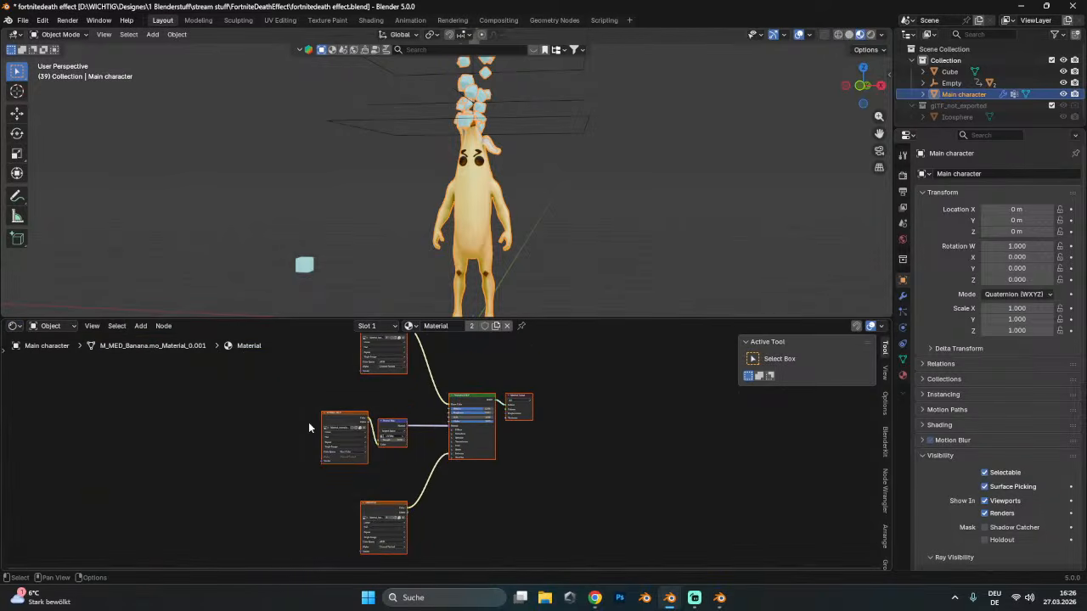
- Move the image texture, Normal Map and Principled BSDF nodes together away from Material Output to make room between them
left_click_drag(267, 348, 425, 542)
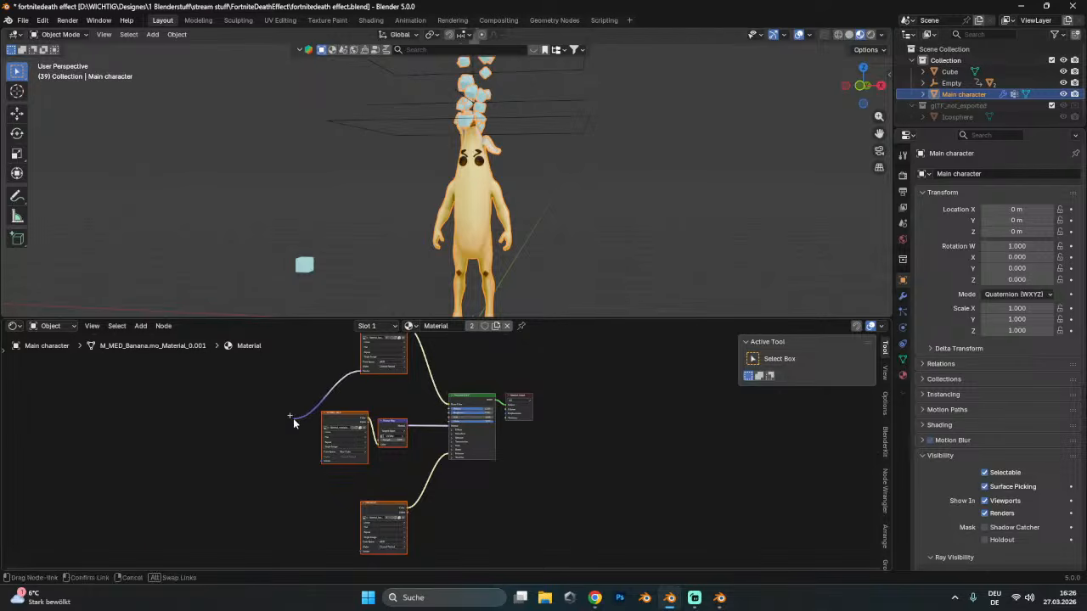
key("shift+a")
scroll(335, 393, "down", 2)
left_click_drag(327, 357, 477, 537)
key("g")
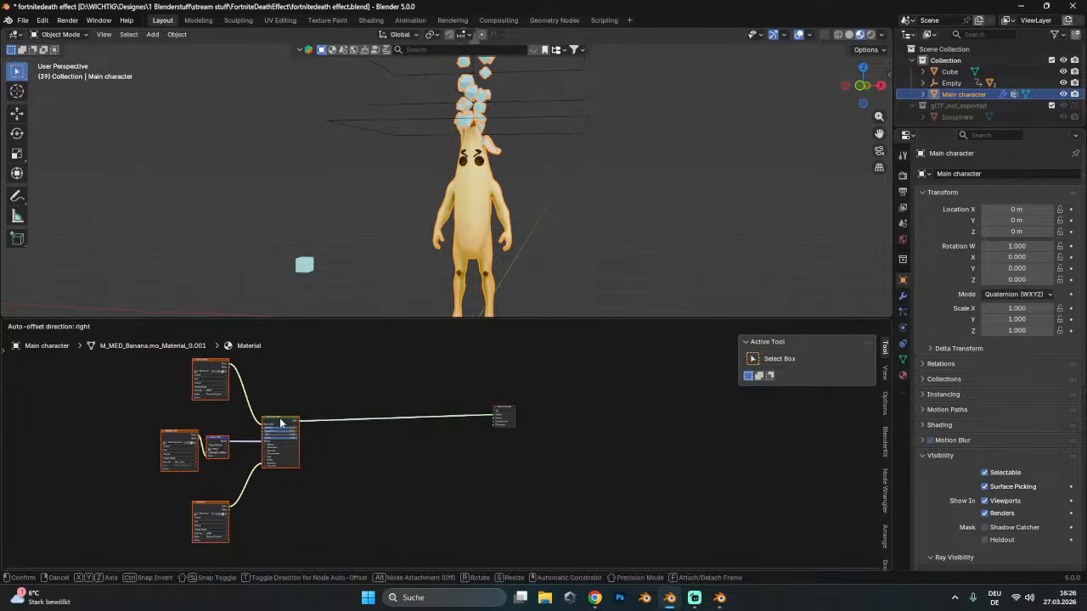
left_click(298, 405)
- Join the texture and Principled BSDF nodes in a new frame labelled "GuyTexture"
right_click(263, 428)
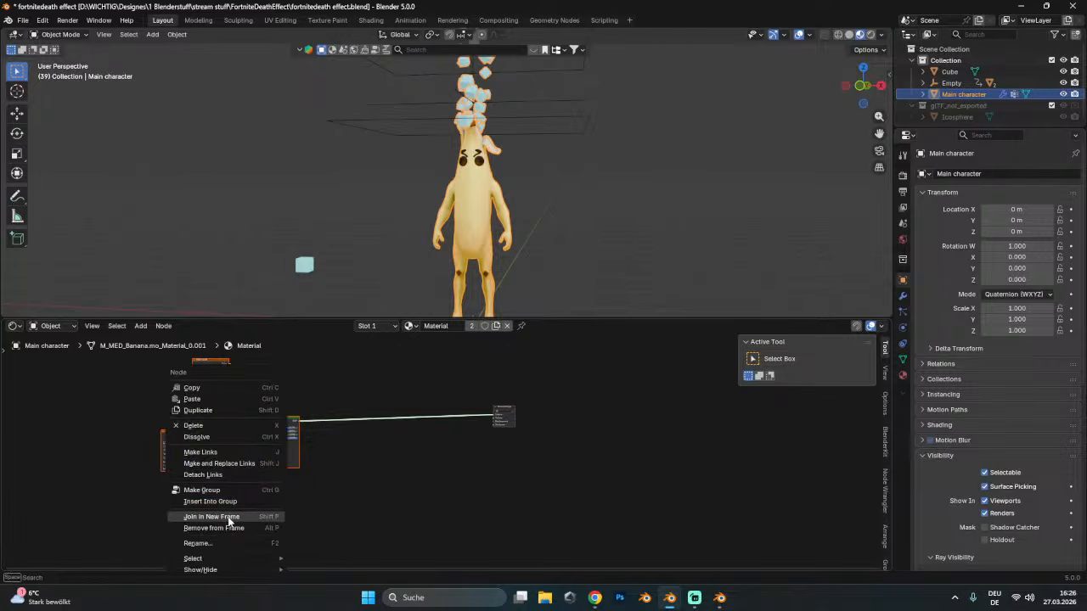
left_click(227, 520)
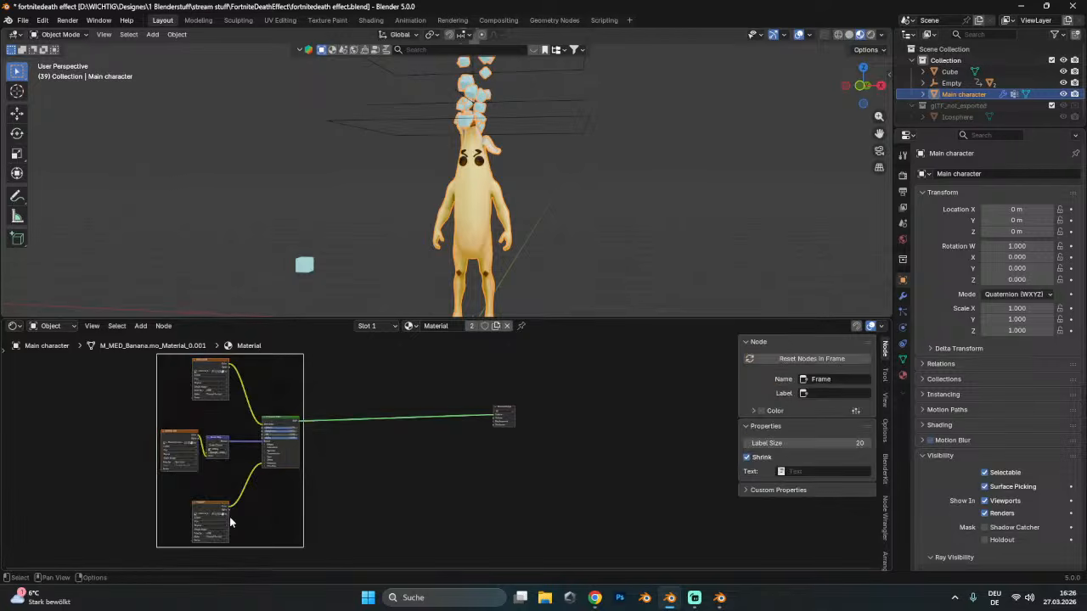
left_click(285, 384)
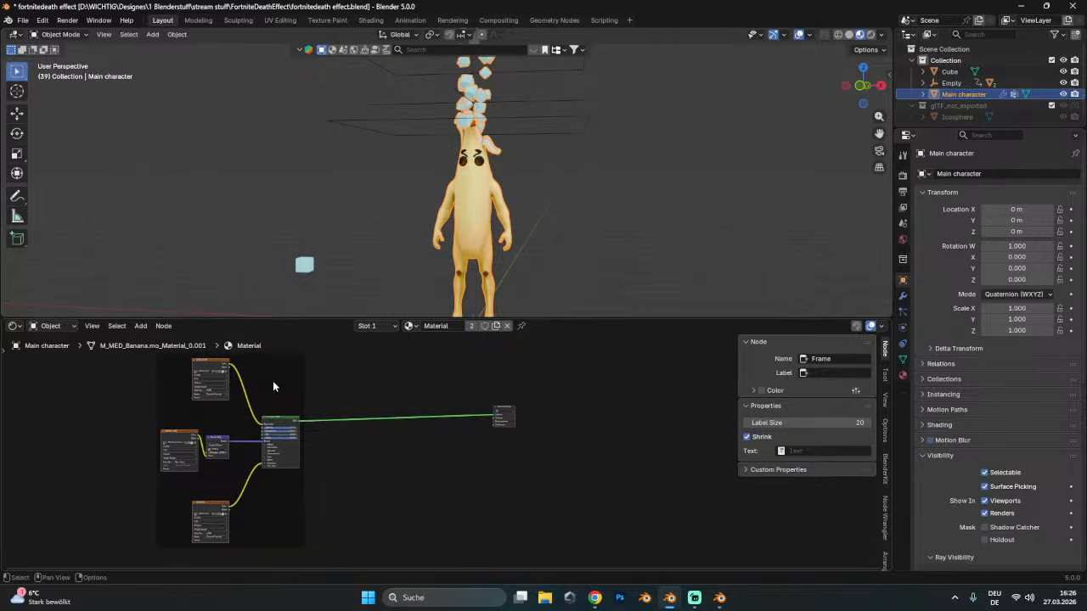
left_click(273, 356)
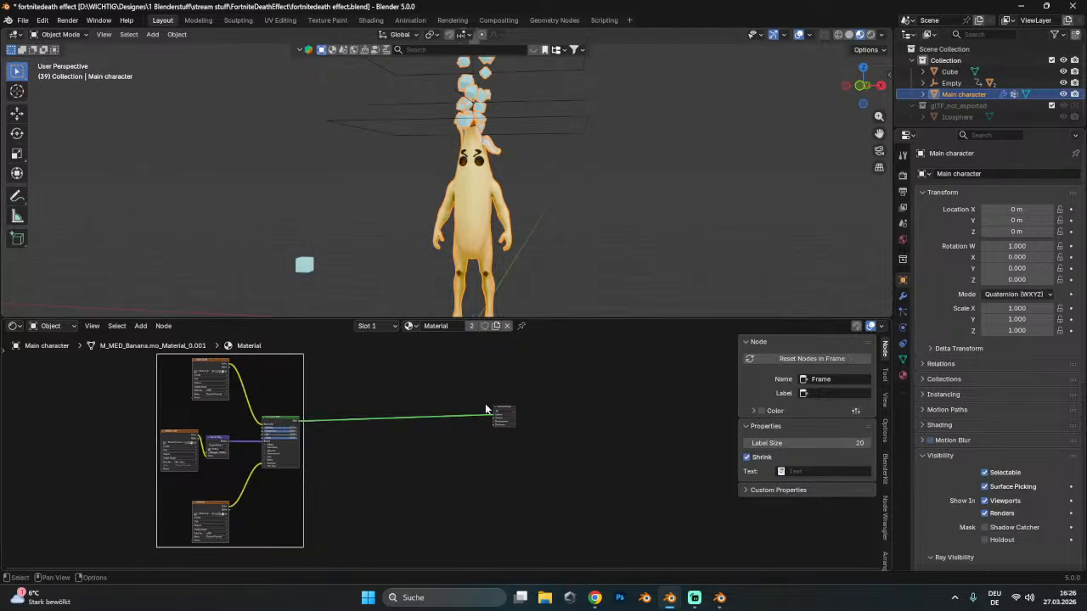
left_click(820, 394)
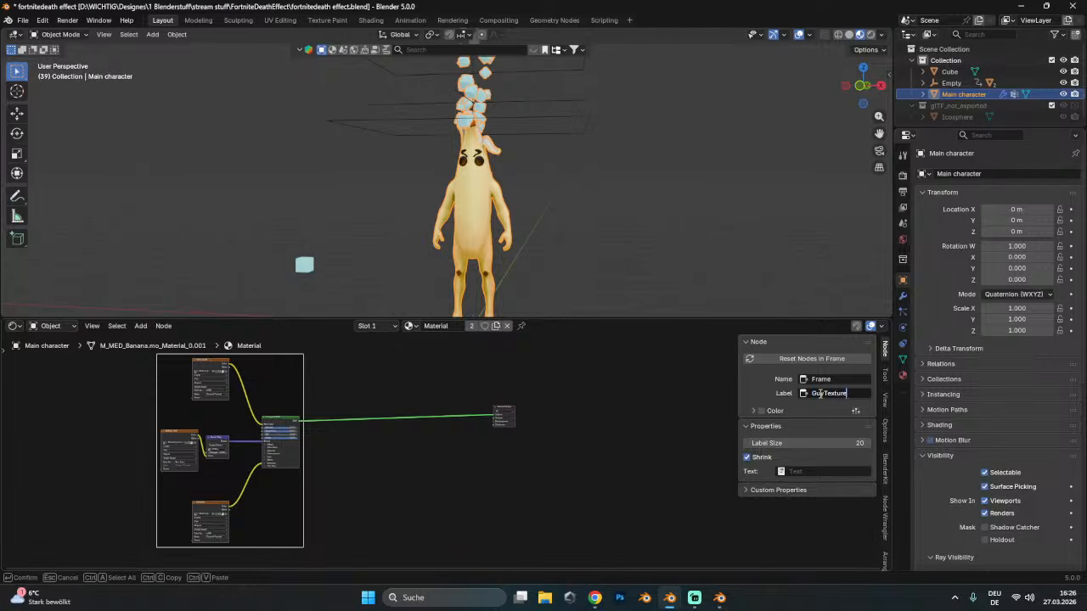
key("Return")
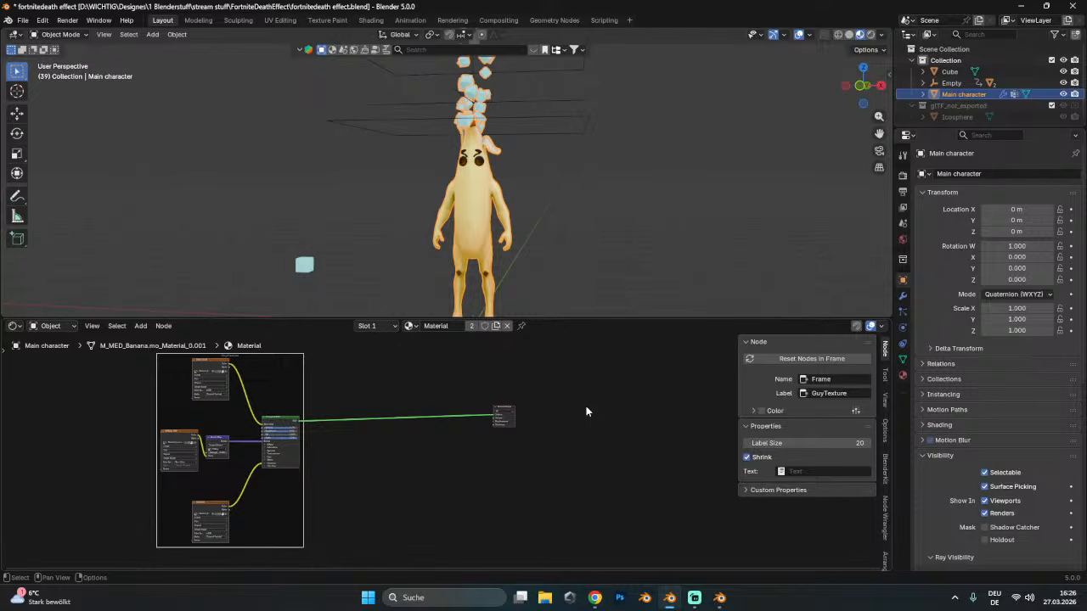
left_click(401, 394)
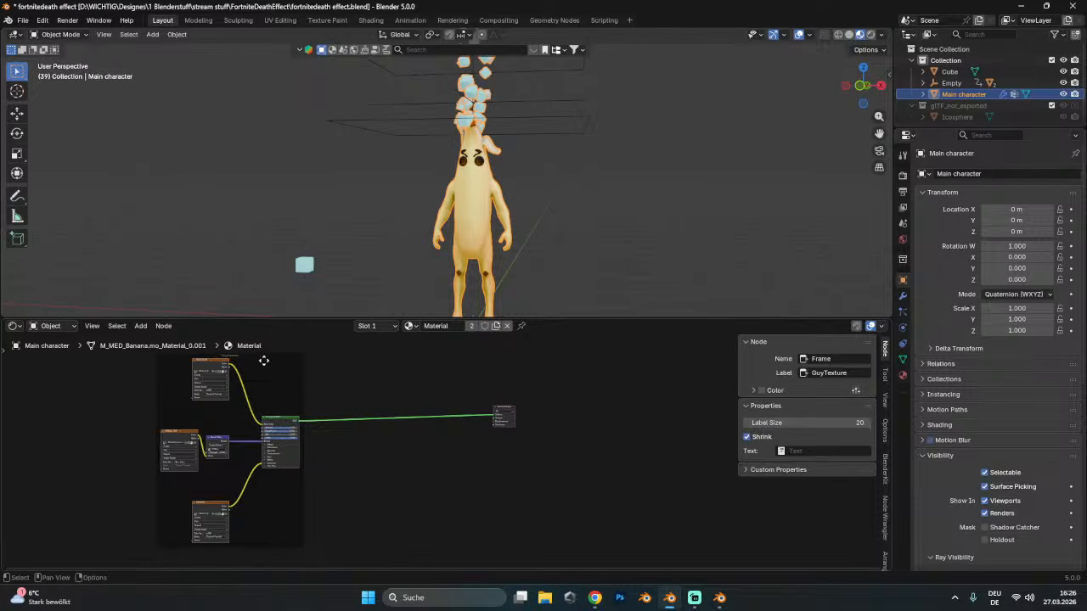
- Set the GuyTexture frame's label size to 64 and shift the frame slightly down and further from Material Output
left_click(264, 361)
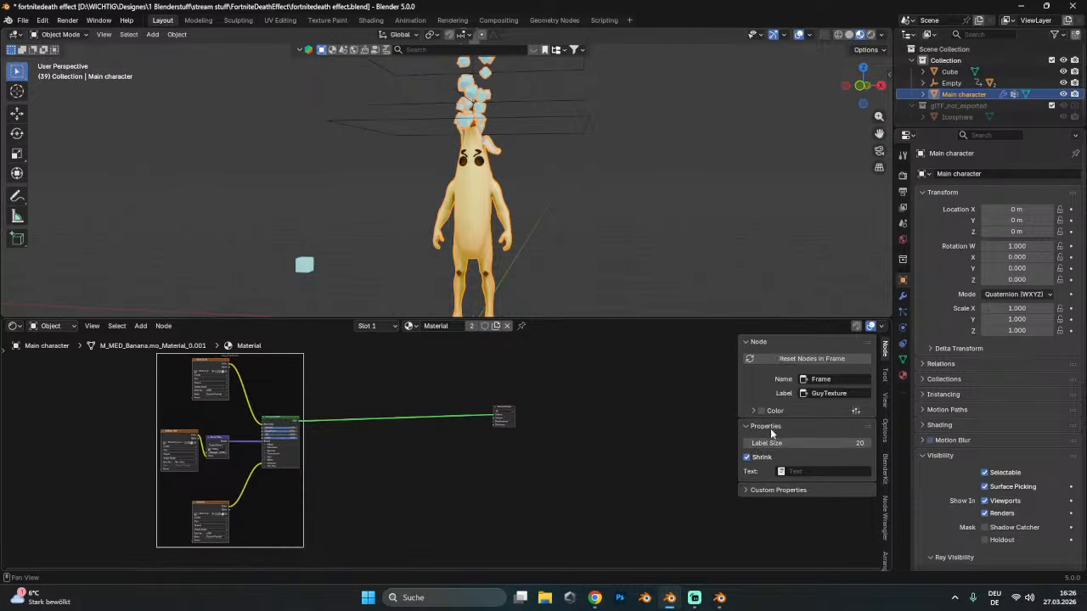
left_click_drag(771, 441, 815, 442)
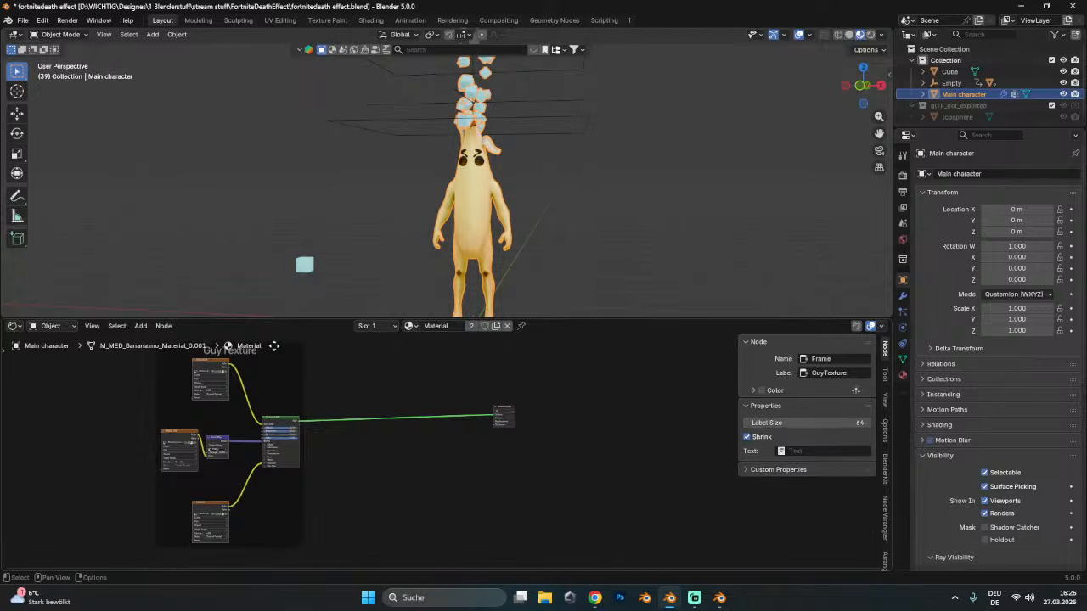
left_click_drag(275, 349, 251, 380)
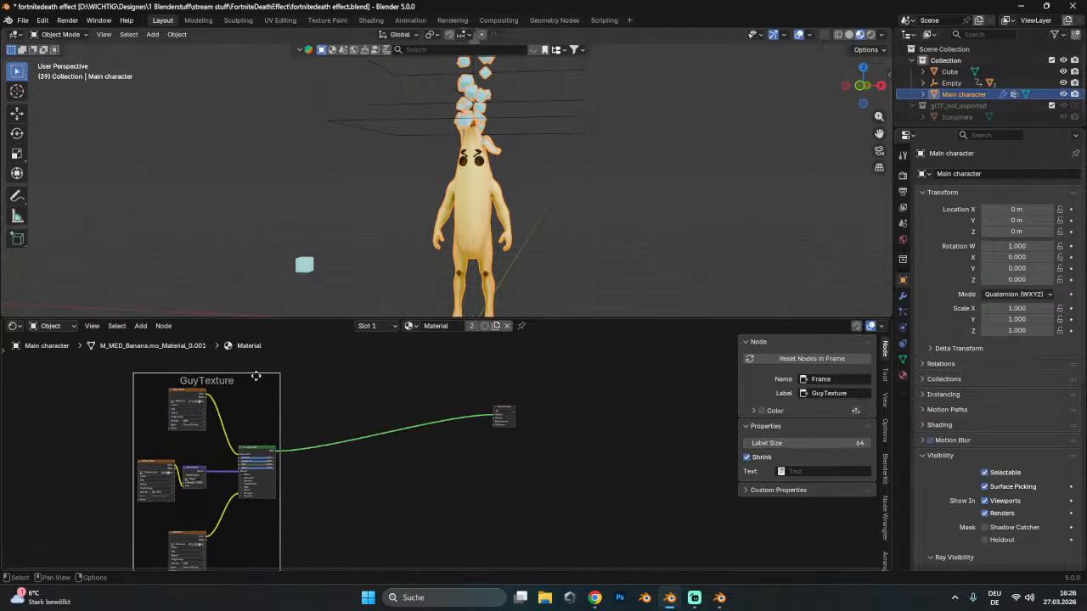
left_click(381, 410)
- Insert a Mix Shader between Principled BSDF and Material Output, with Principled BSDF feeding its second shader input
scroll(450, 425, "up", 4)
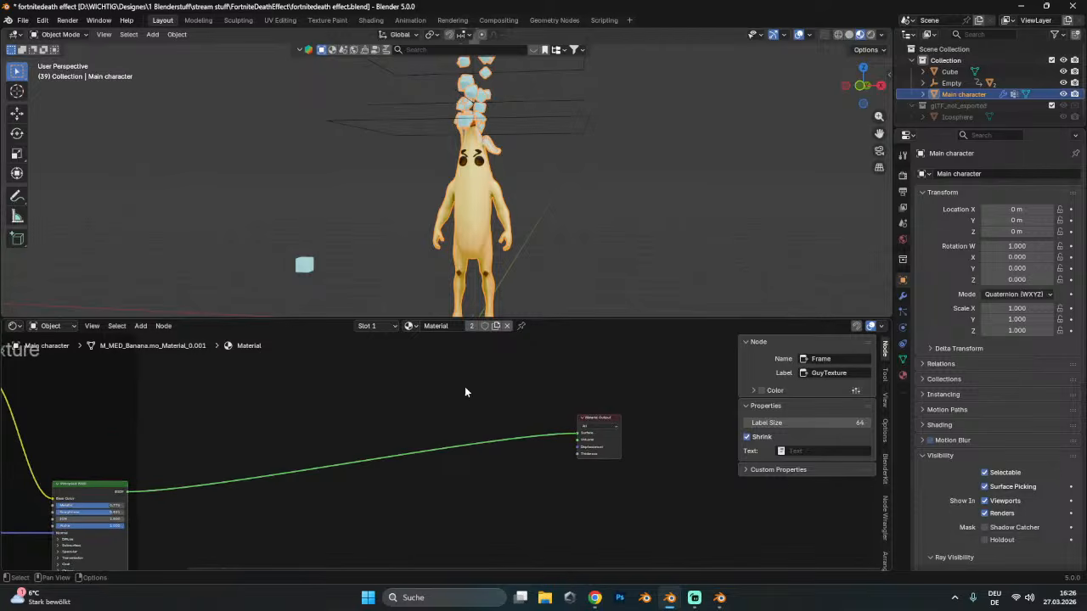
key("shift+a")
type("mix")
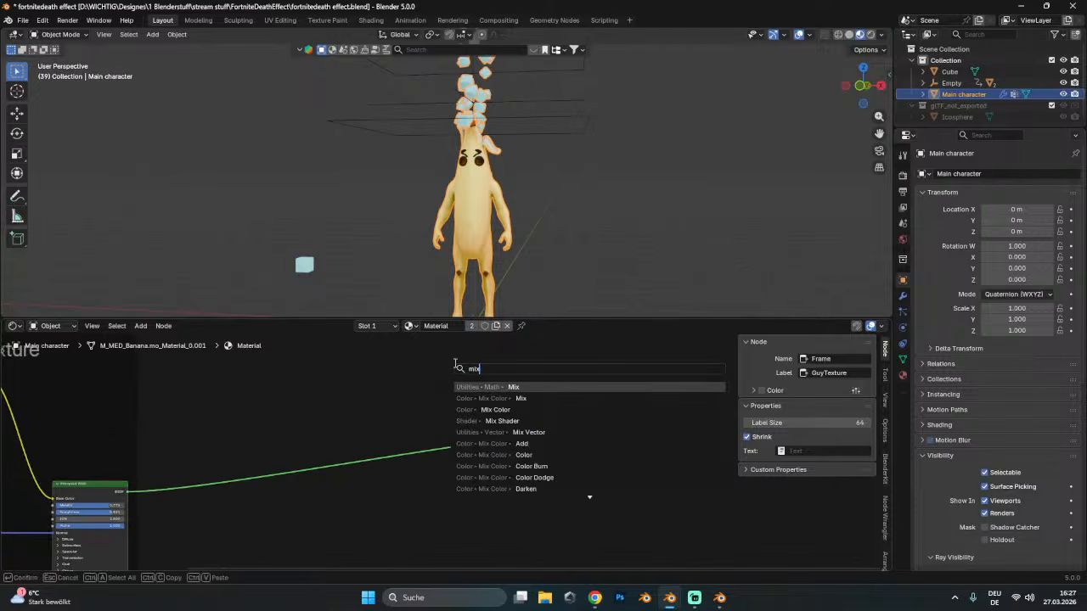
left_click(502, 421)
left_click(470, 448)
scroll(469, 451, "up", 1)
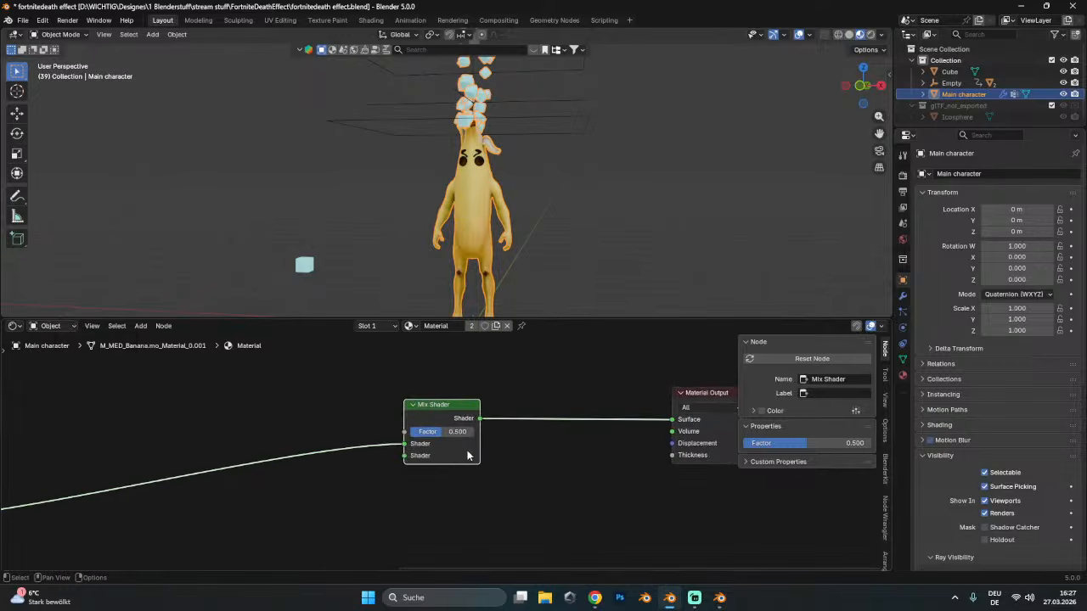
left_click_drag(401, 447, 407, 460)
- Add a Transparent BSDF connected to the Mix Shader's first shader input and set the mix factor to 1.000
middle_click_drag(496, 469, 626, 497)
key("shift+a")
type("trans")
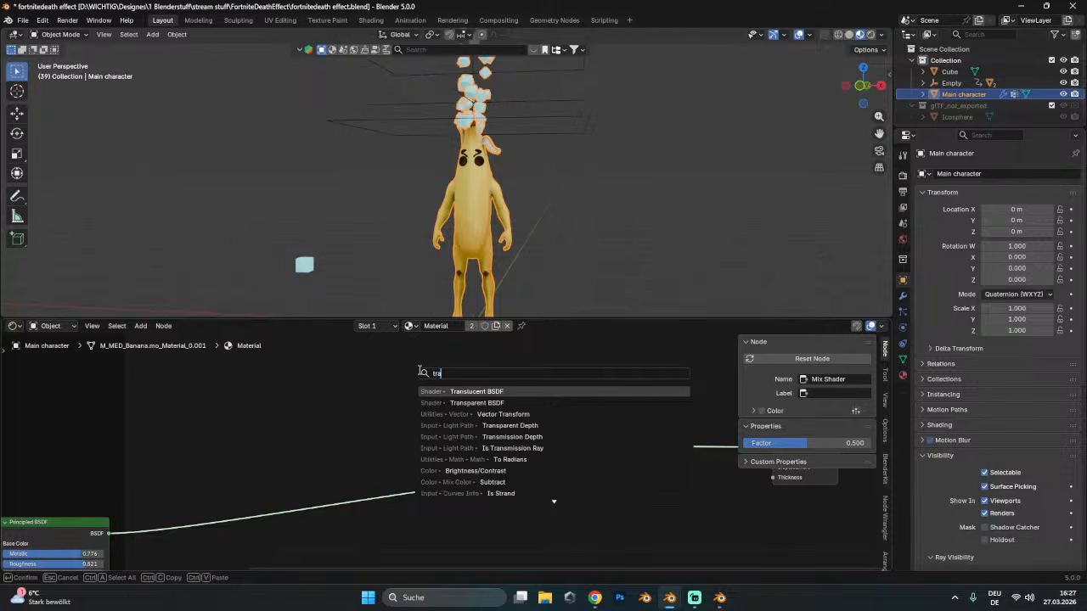
left_click(433, 402)
left_click(357, 427)
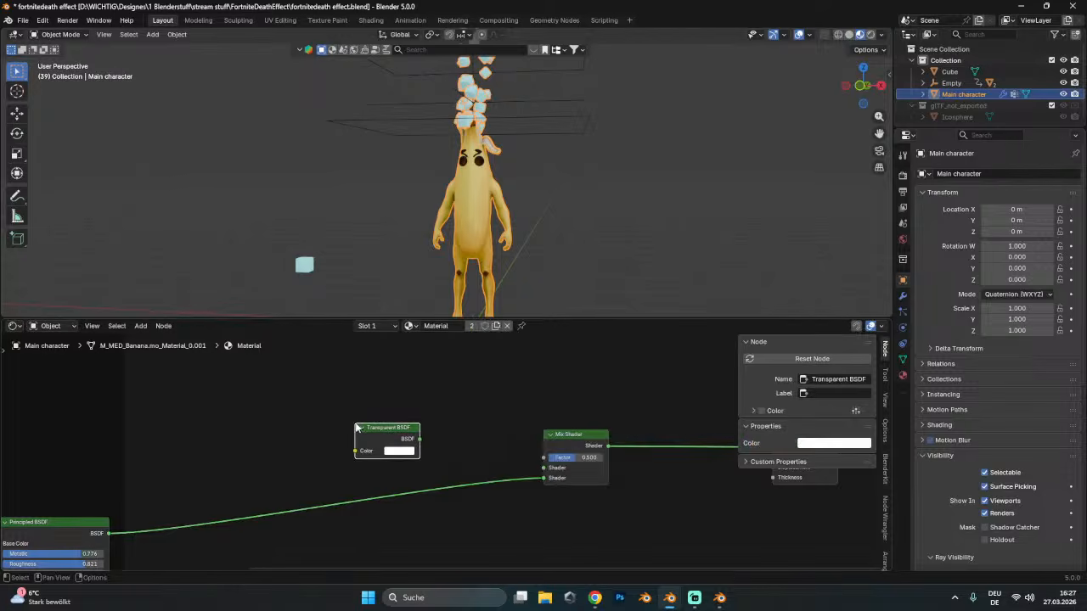
left_click_drag(418, 439, 605, 460)
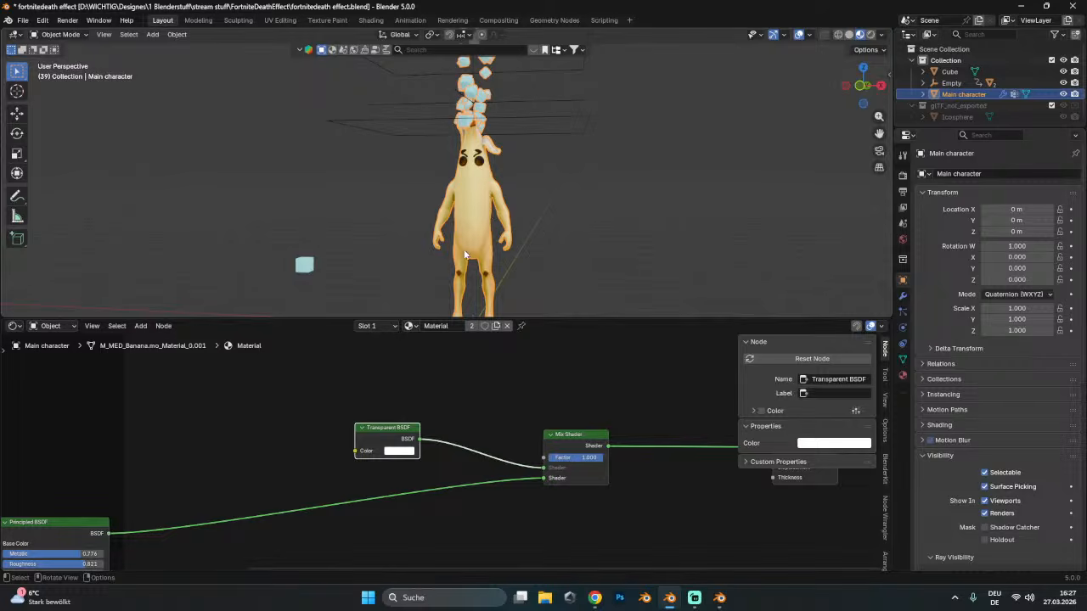
middle_click_drag(540, 224, 528, 313)
left_click_drag(388, 441, 372, 447)
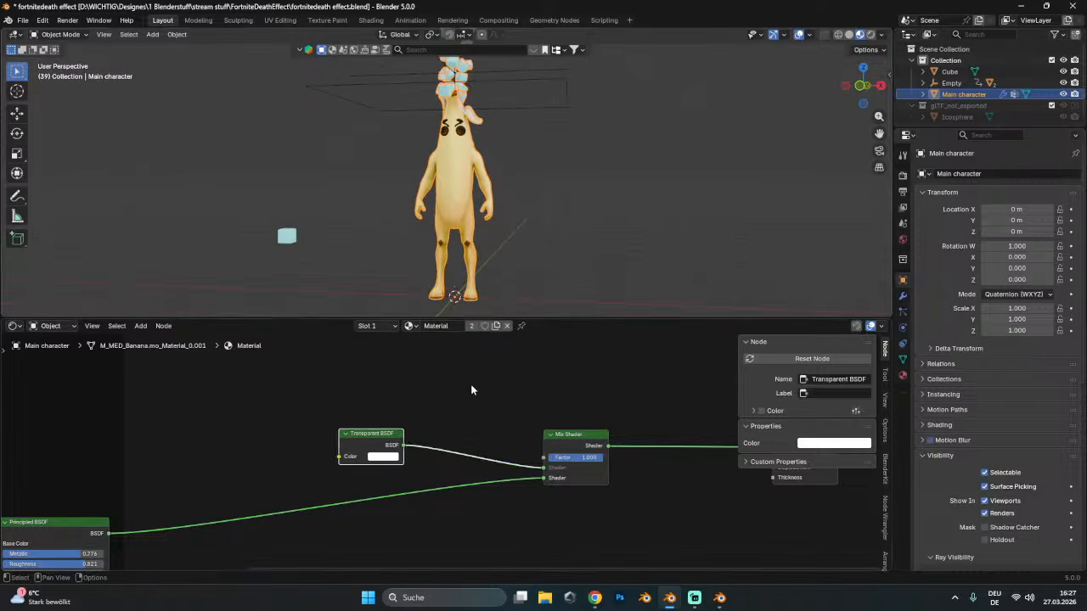
- Add a Color Ramp node above the Transparent BSDF and connect its Color output to the Mix Shader's Factor
left_click(471, 384)
key("shift+a")
left_click(474, 372)
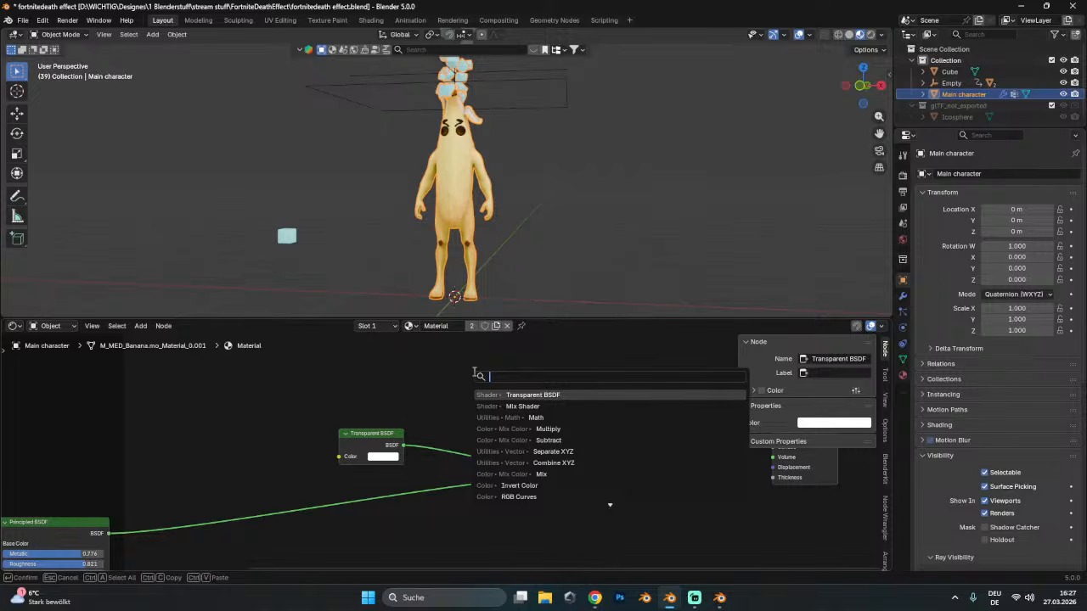
type("co")
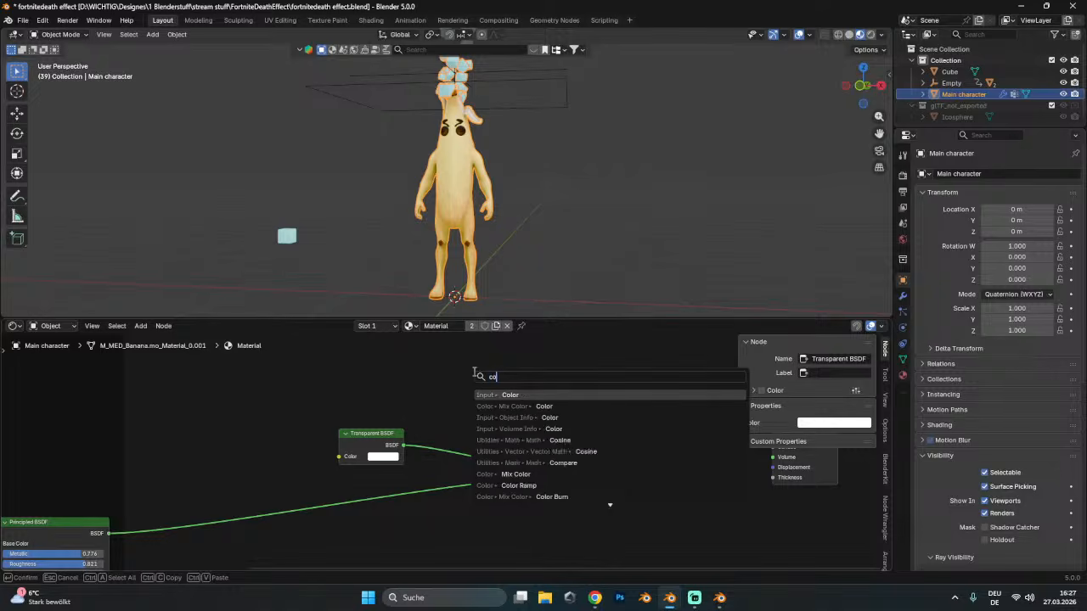
type("lor ramp")
key("Return")
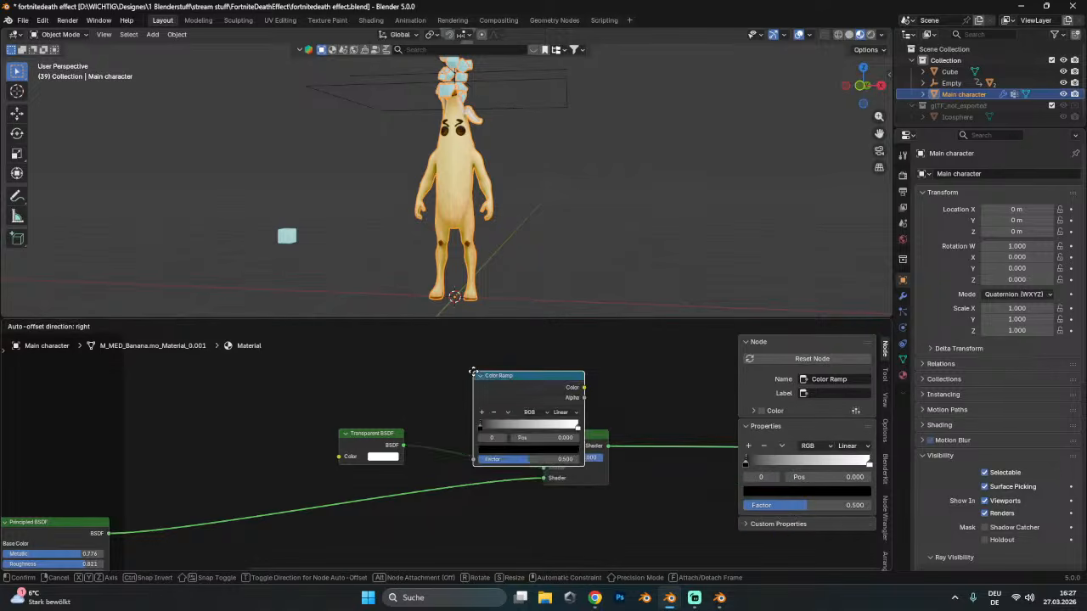
left_click(376, 382)
left_click_drag(488, 396, 544, 525)
- Preview the Color Ramp on the character with its black stop moved to about 0.441, and delete the node
left_click(422, 381, "ctrl+shift")
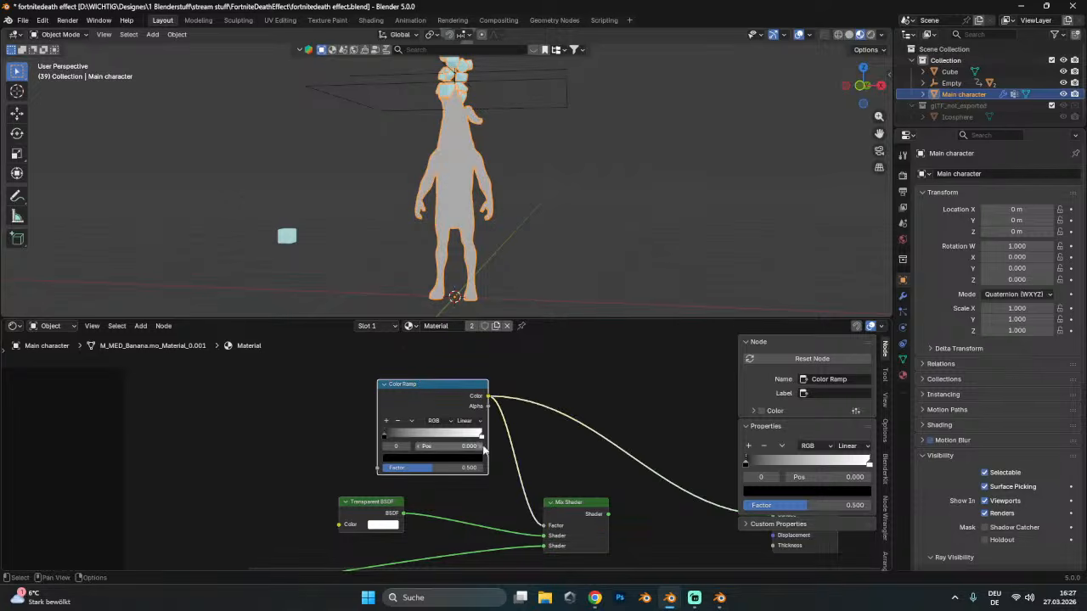
left_click_drag(479, 434, 440, 442)
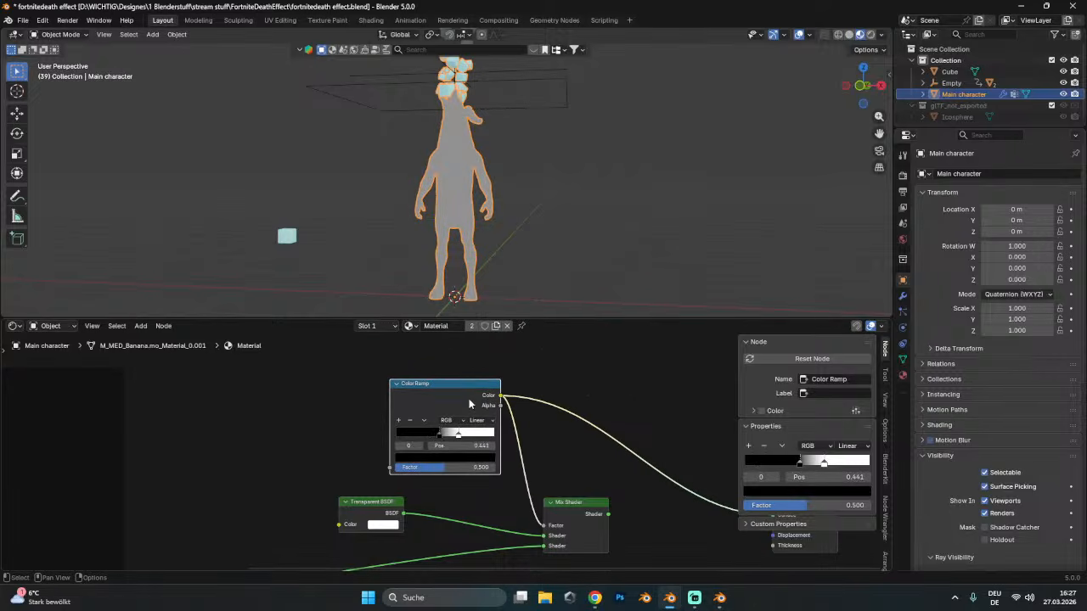
key("x")
- Add a Gradient Texture node above the Transparent BSDF and preview its color directly on the character
key("shift+a")
type("gradi")
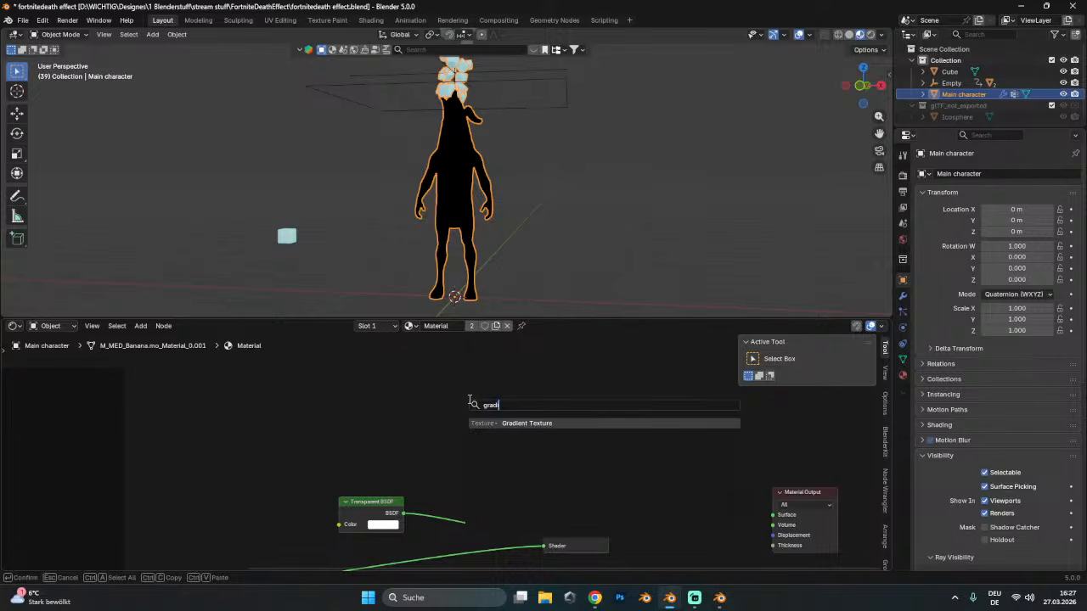
key("Return")
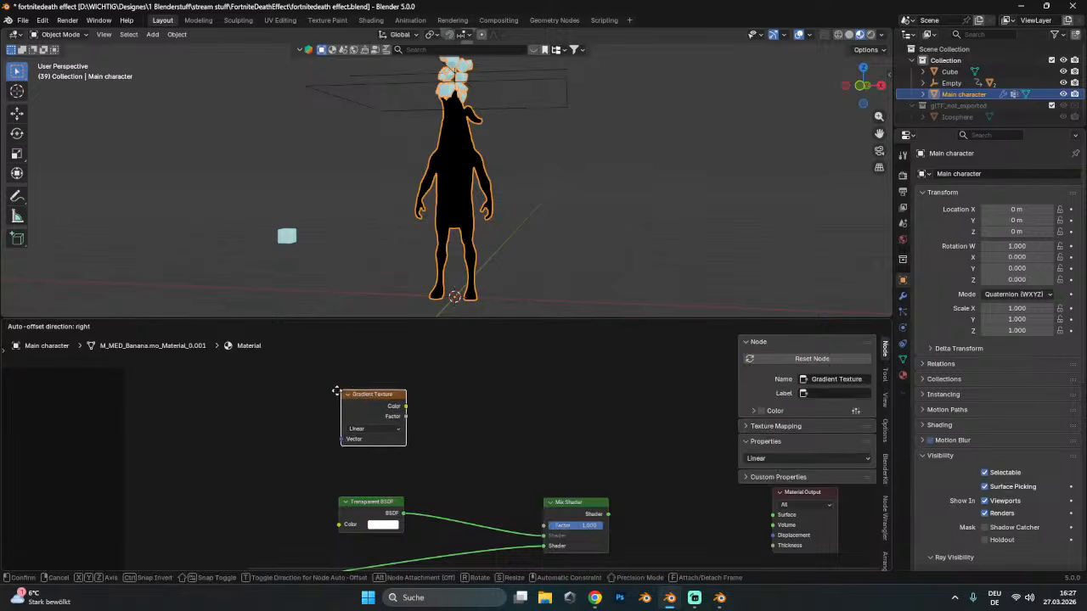
left_click(338, 410)
left_click(338, 410, "ctrl+shift")
- Try the Radial type on the Gradient Texture, and set it back to Linear
left_click(339, 439)
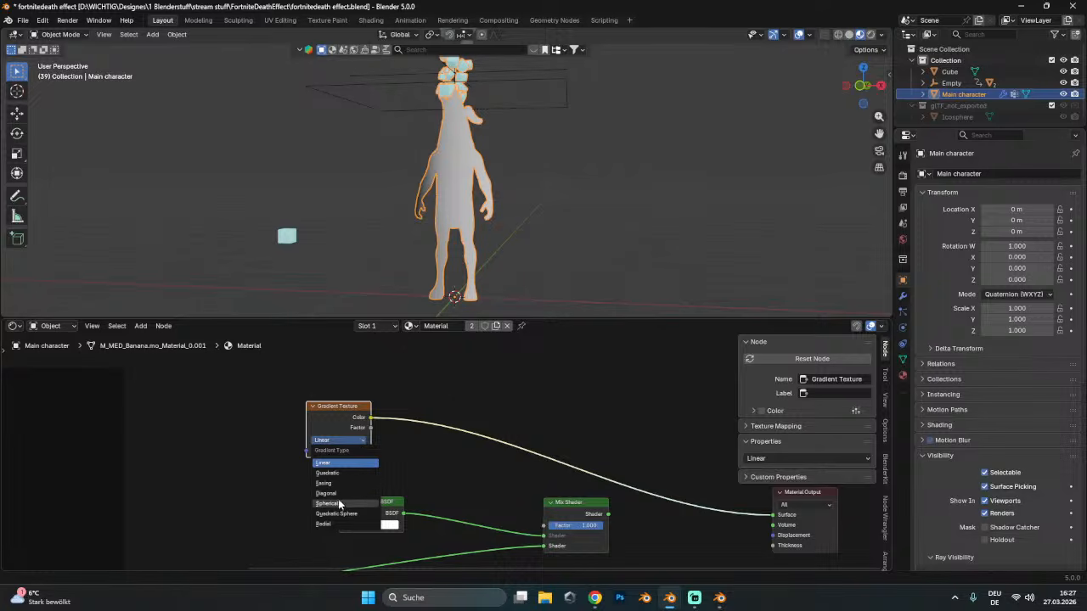
left_click(339, 522)
left_click(341, 441)
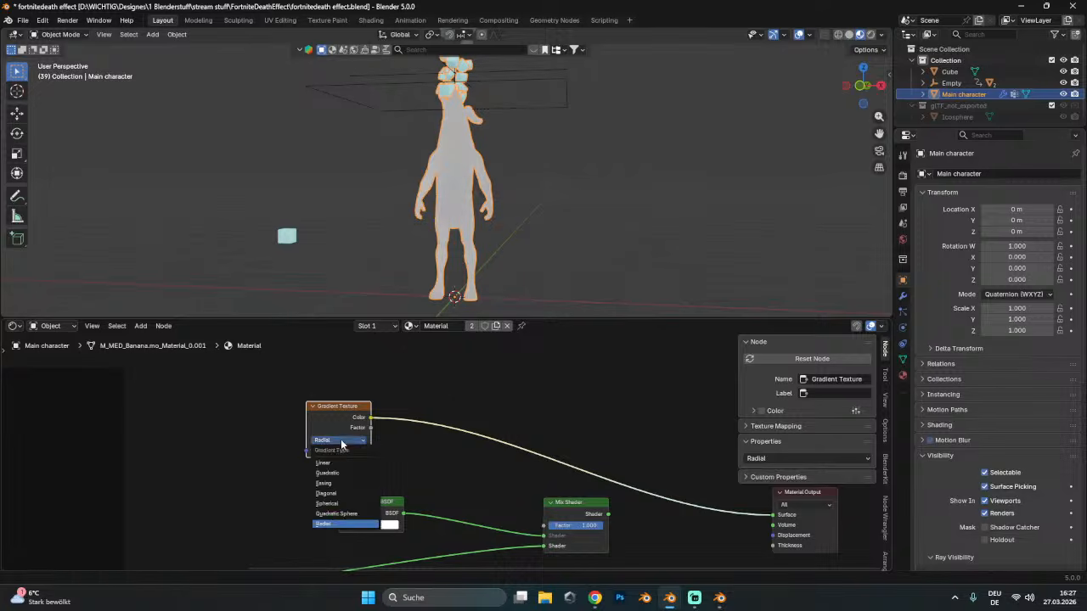
left_click(338, 462)
scroll(373, 448, "up", 1)
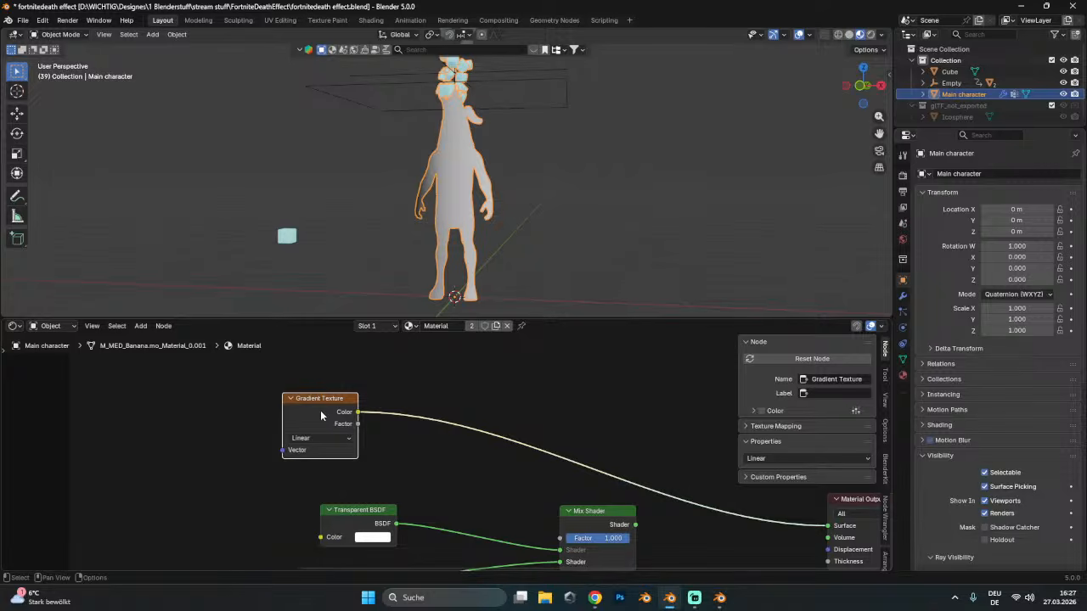
- Add Texture Coordinate and Mapping nodes to the Gradient Texture's vector input, and set the Mapping Y rotation to 90°
key("ctrl+t")
middle_click_drag(321, 441, 406, 396)
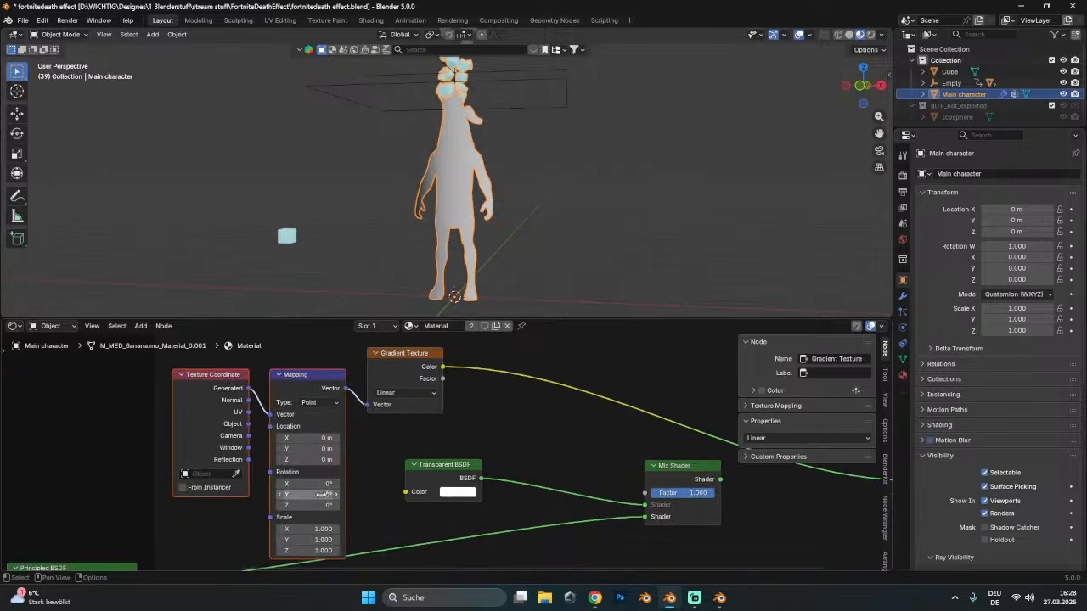
left_click_drag(227, 373, 218, 344)
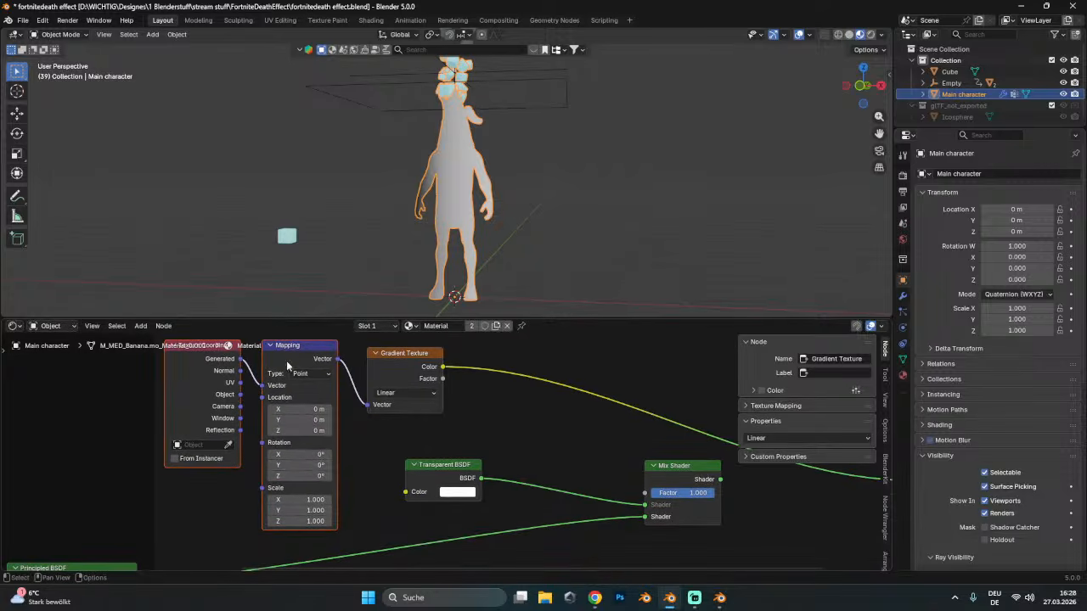
left_click(309, 469)
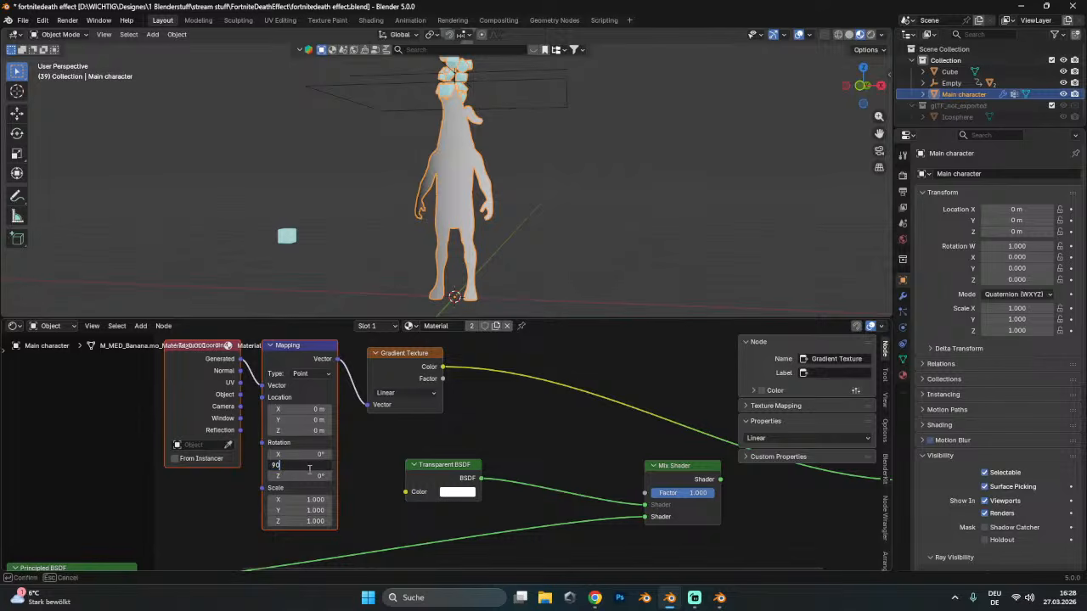
key("Return")
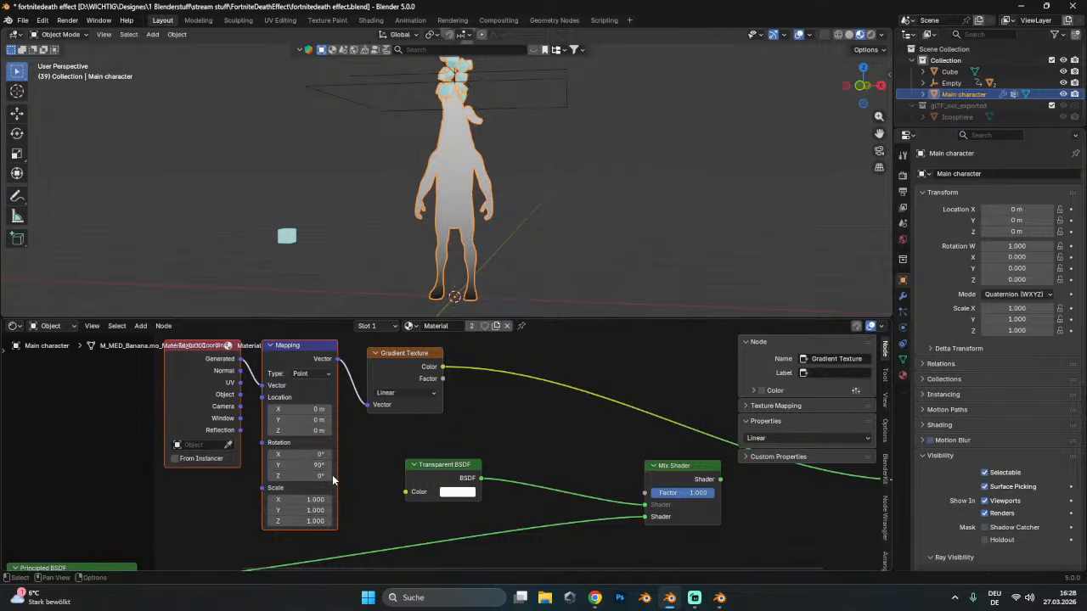
- Set the Mapping node's X scale to 0 and lower its X location to -0.7 m
mouse_move(301, 499)
left_mouse_down()
mouse_move(352, 499)
mouse_move(316, 499)
left_mouse_up()
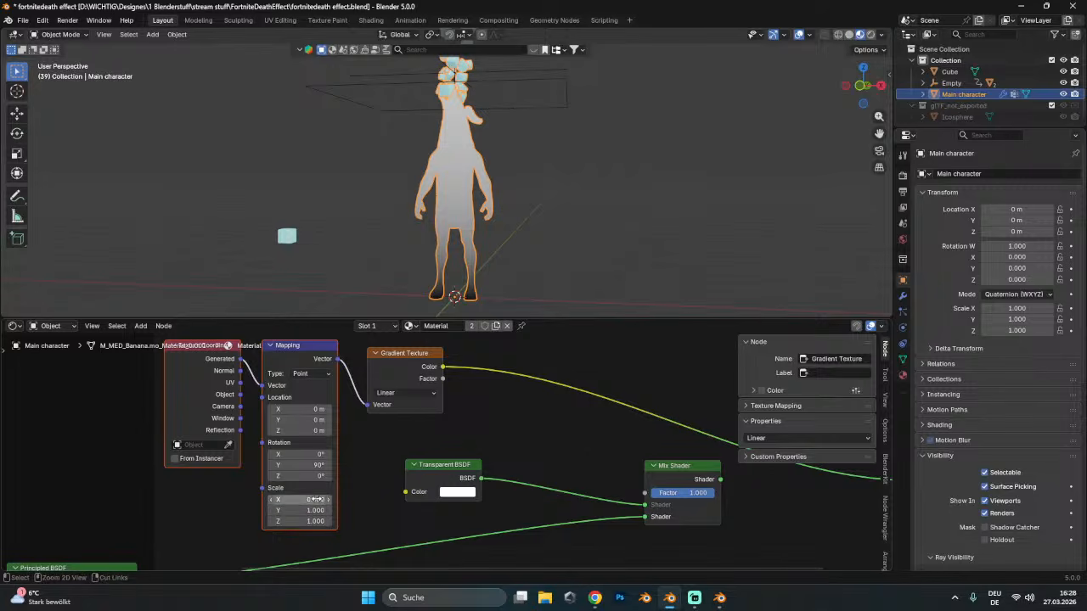
left_click(311, 499)
type("0")
key("Return")
mouse_move(302, 408)
left_mouse_down()
mouse_move(285, 408)
mouse_move(305, 397)
left_mouse_up()
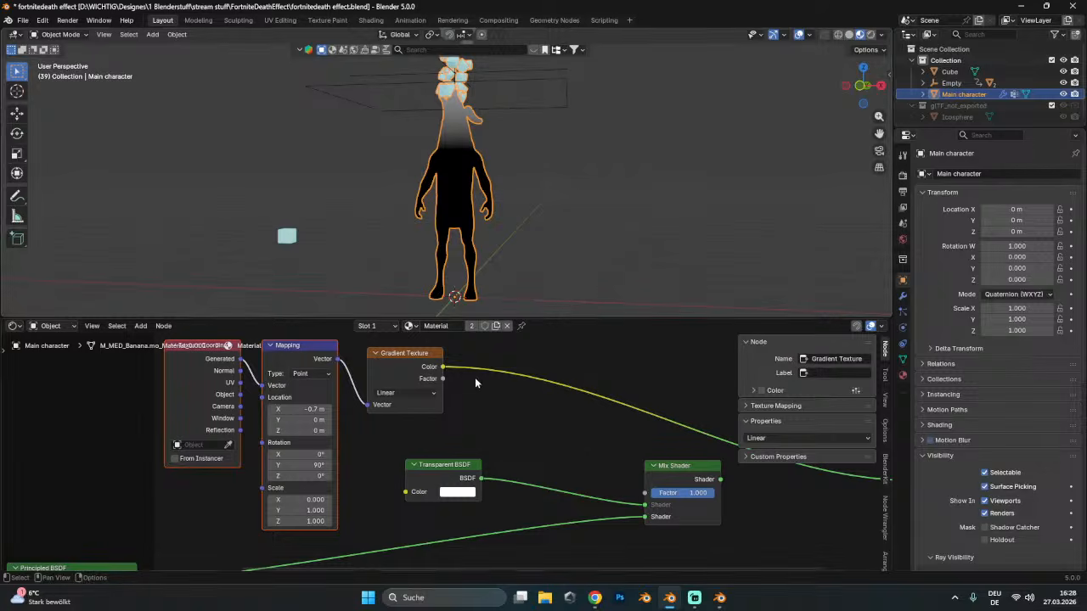
- Show the Timeline in place of the shader nodes and play the cube animation from the start
left_click(13, 326)
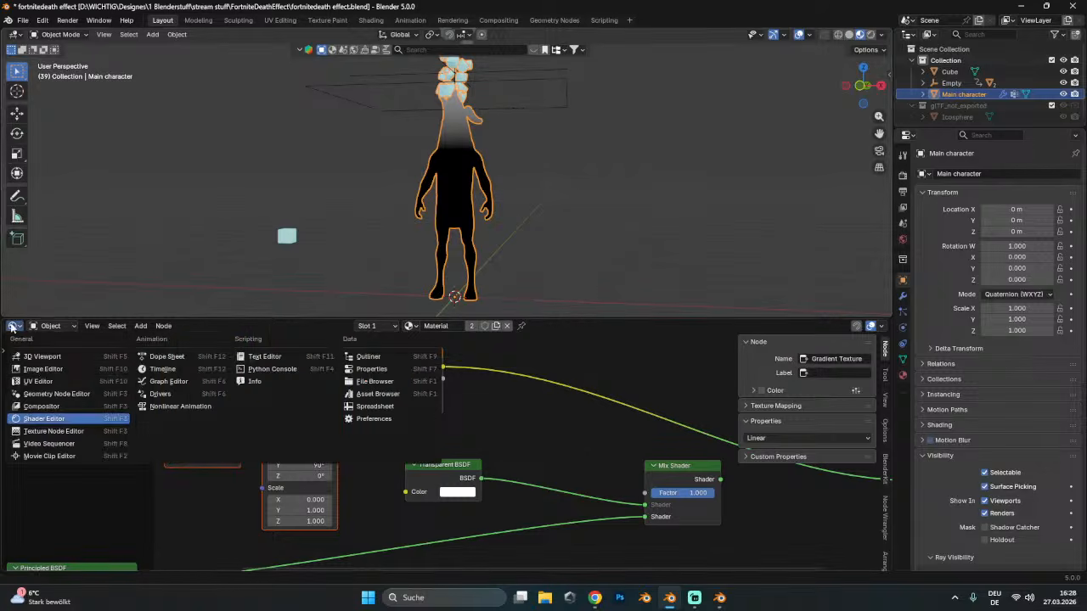
left_click(158, 370)
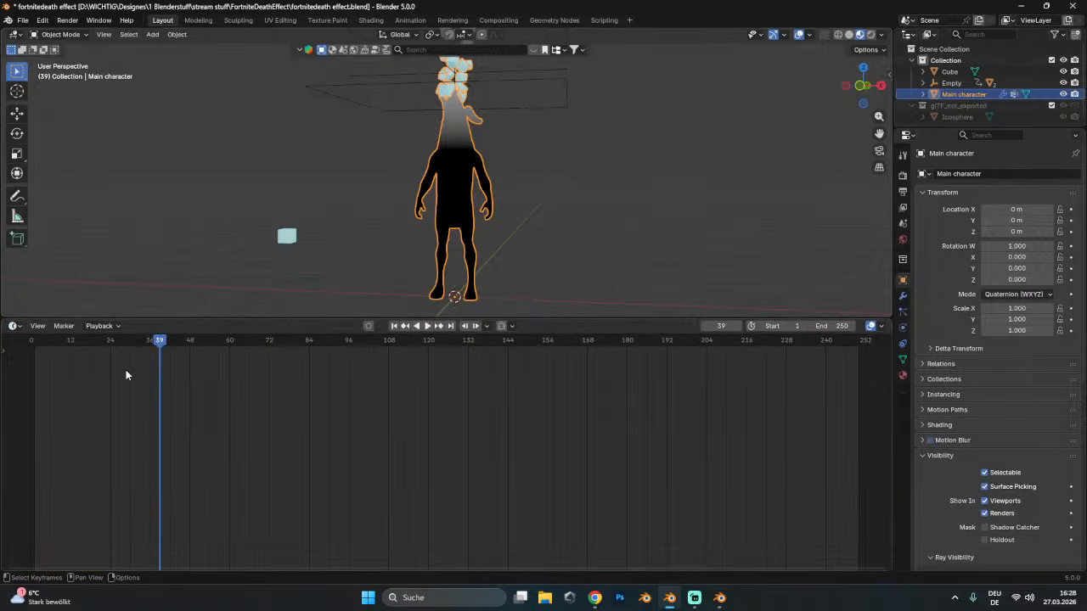
left_click_drag(82, 342, 38, 341)
key("space")
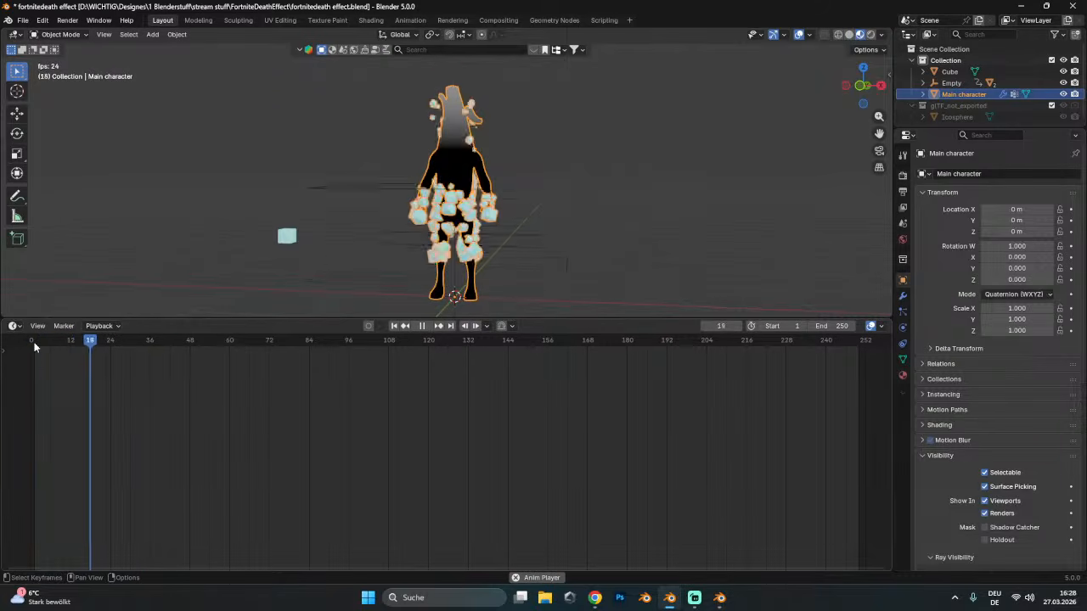
key("space")
- Select the animated Empty above the character's head
left_click(466, 103)
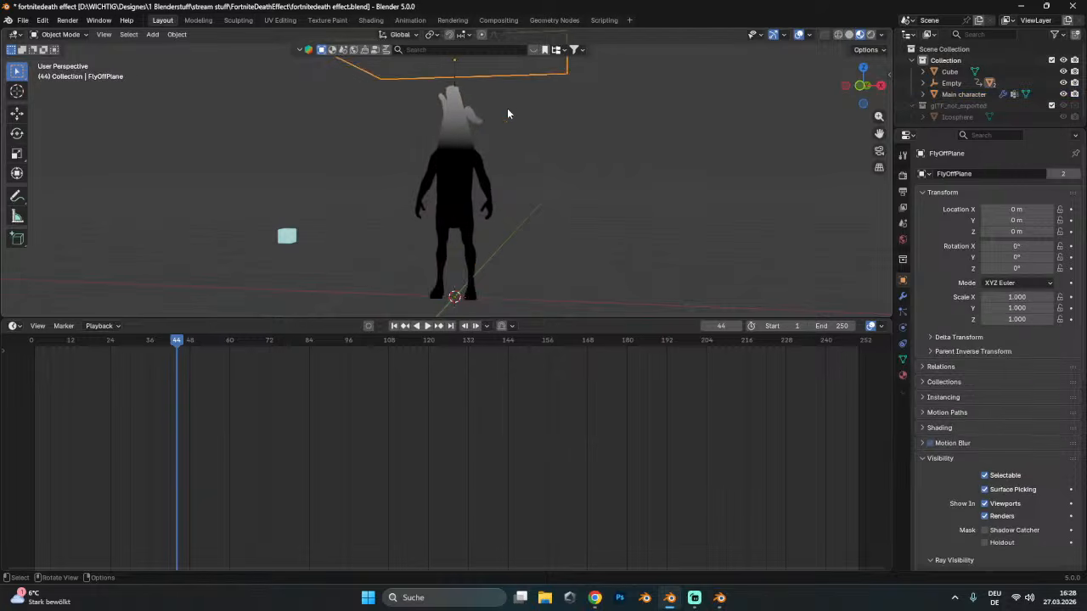
mouse_move(507, 108)
middle_mouse_down()
mouse_move(533, 156)
mouse_move(520, 102)
middle_mouse_up()
left_click(521, 102)
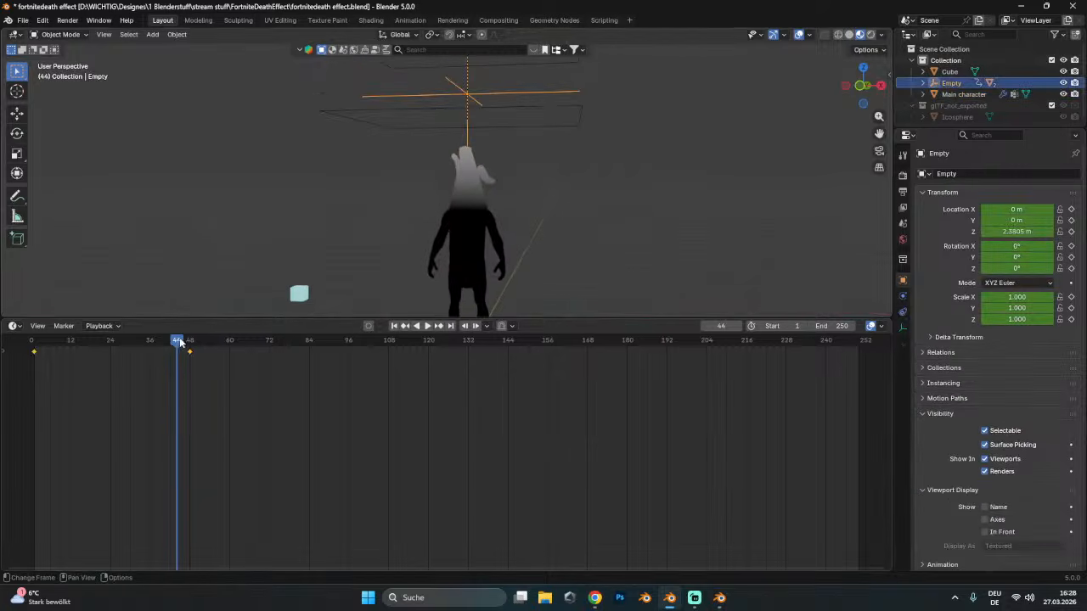
left_click_drag(178, 339, 187, 340)
key("g")
left_click(255, 382)
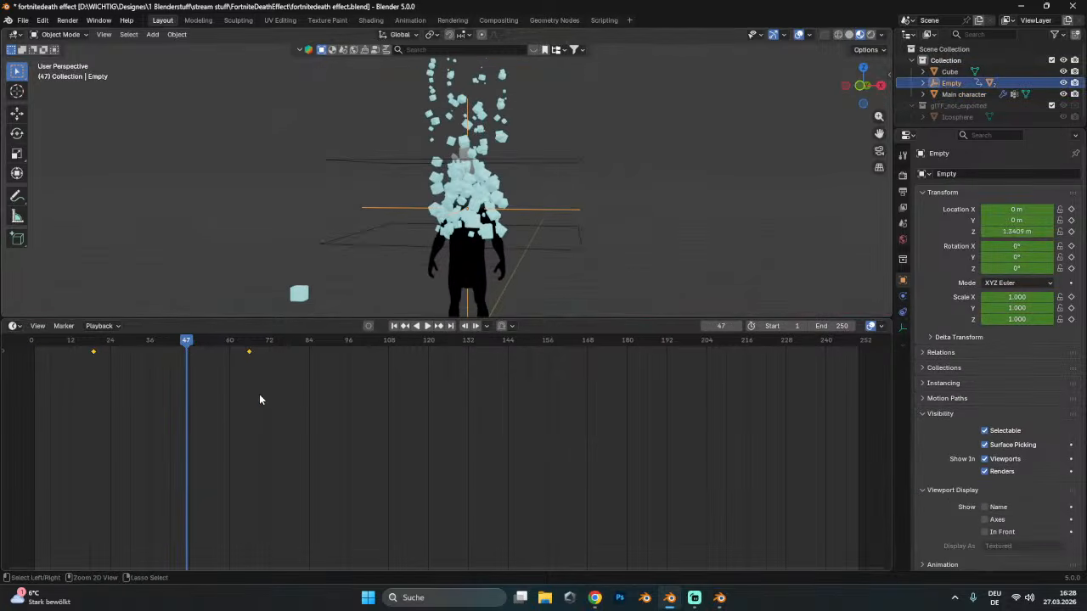
key("ctrl+z")
- Move the Empty's end keyframe to frame 72 to slow down its rise
key("b")
left_click_drag(201, 367, 257, 367)
key("g")
left_click(204, 363)
key("g")
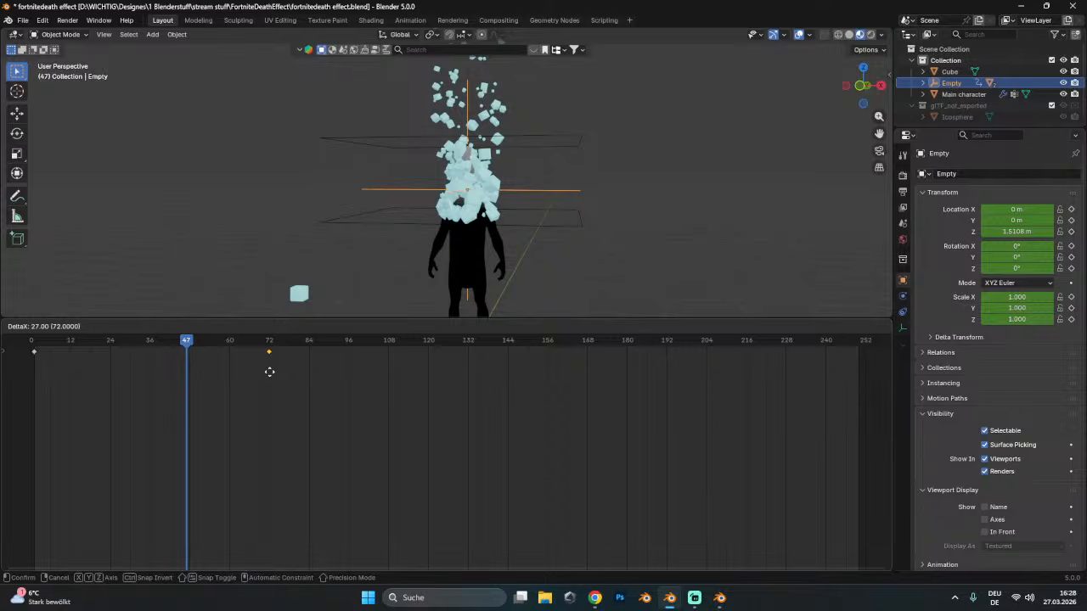
left_click(269, 371)
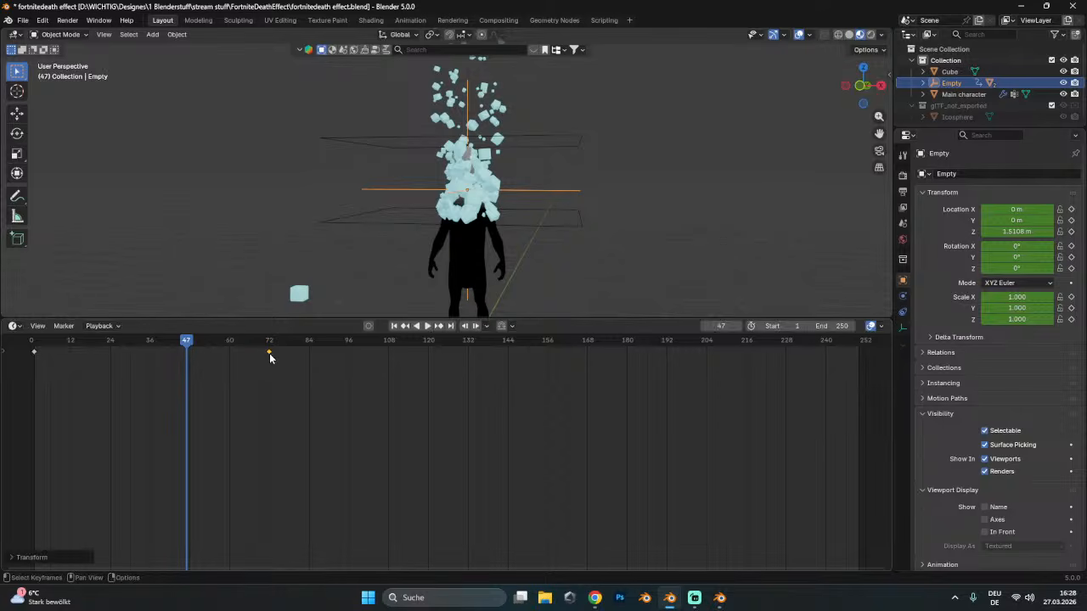
- Play the animation from the start to check the Empty's new timing
left_click_drag(260, 355, 34, 350)
key("space")
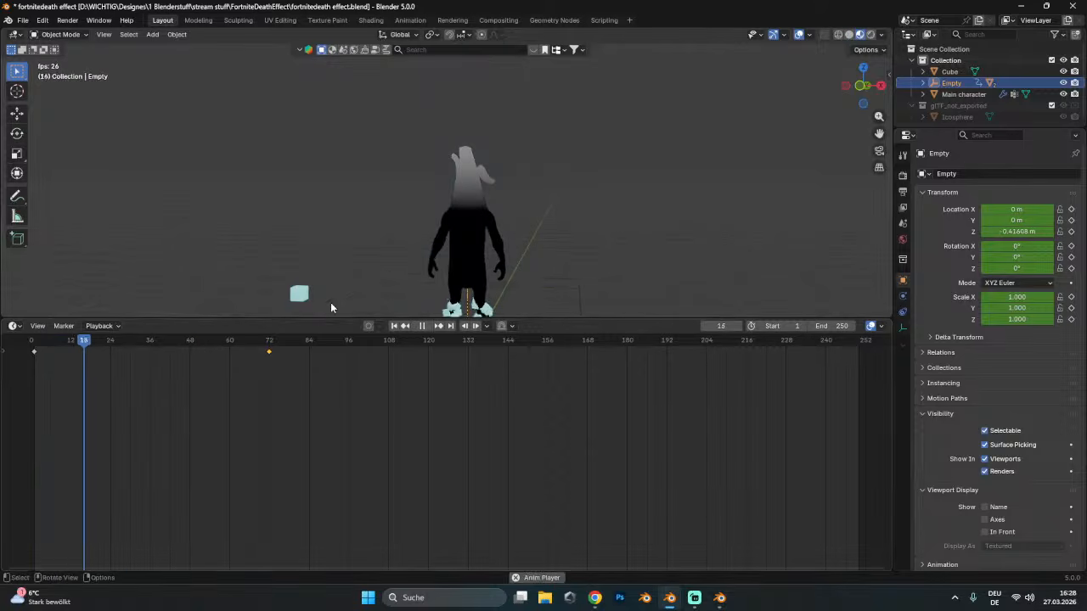
key("space")
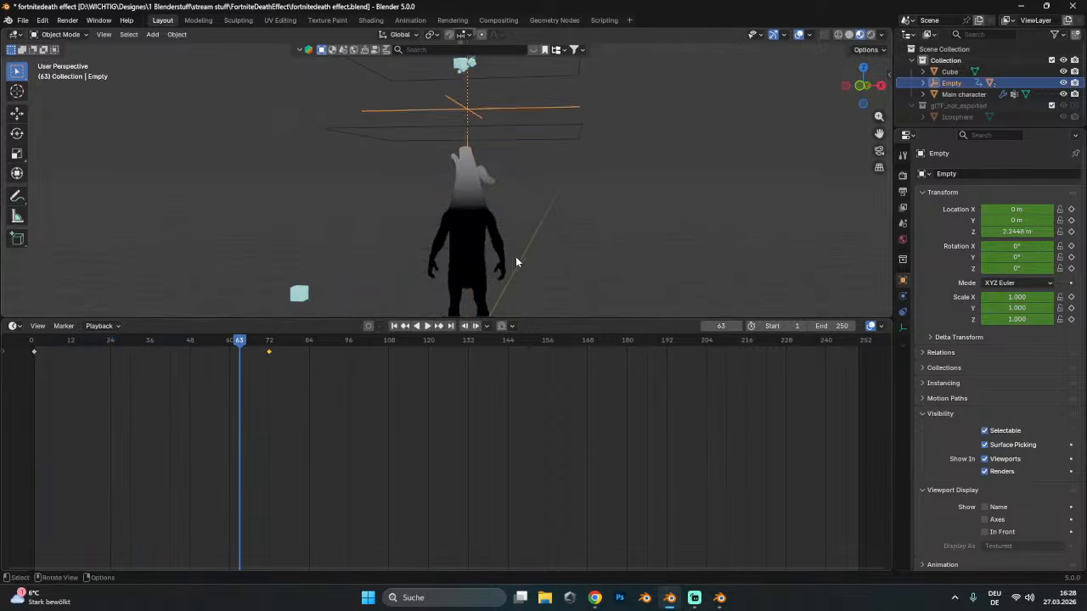
- Select the main character, go to frame 72, and bring its material nodes back in the Shader Editor
left_click(469, 289)
key("Up")
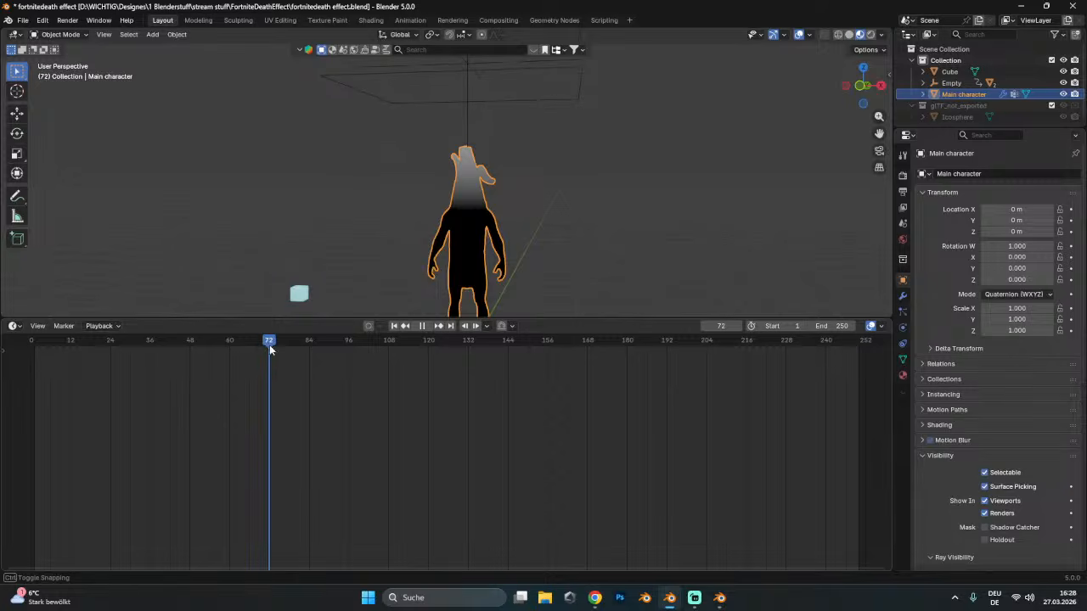
left_click(15, 326)
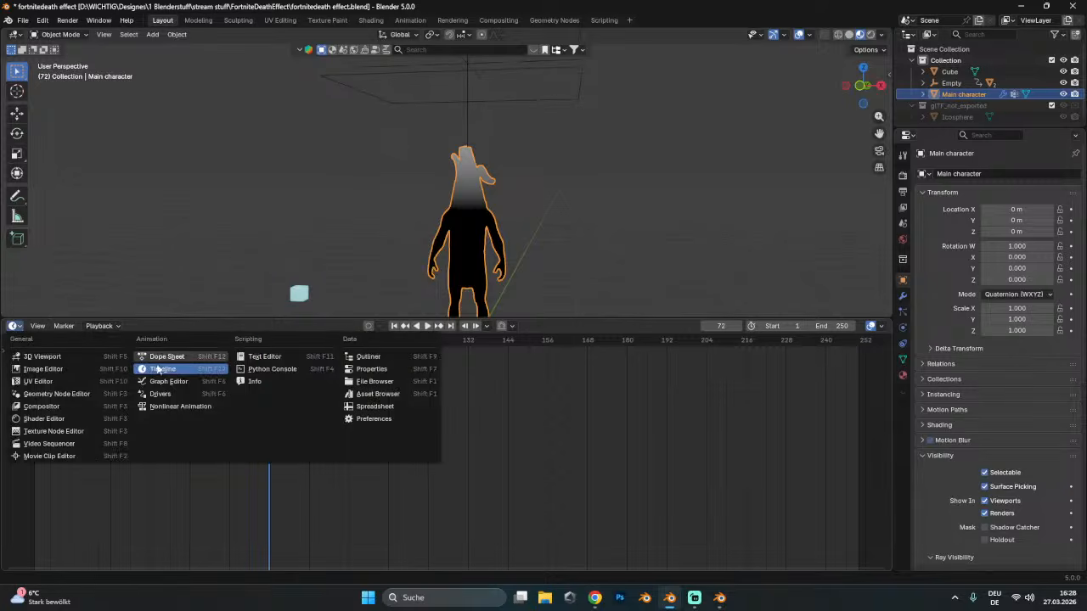
left_click(43, 419)
scroll(405, 465, "up", 1)
scroll(512, 430, "up", 1)
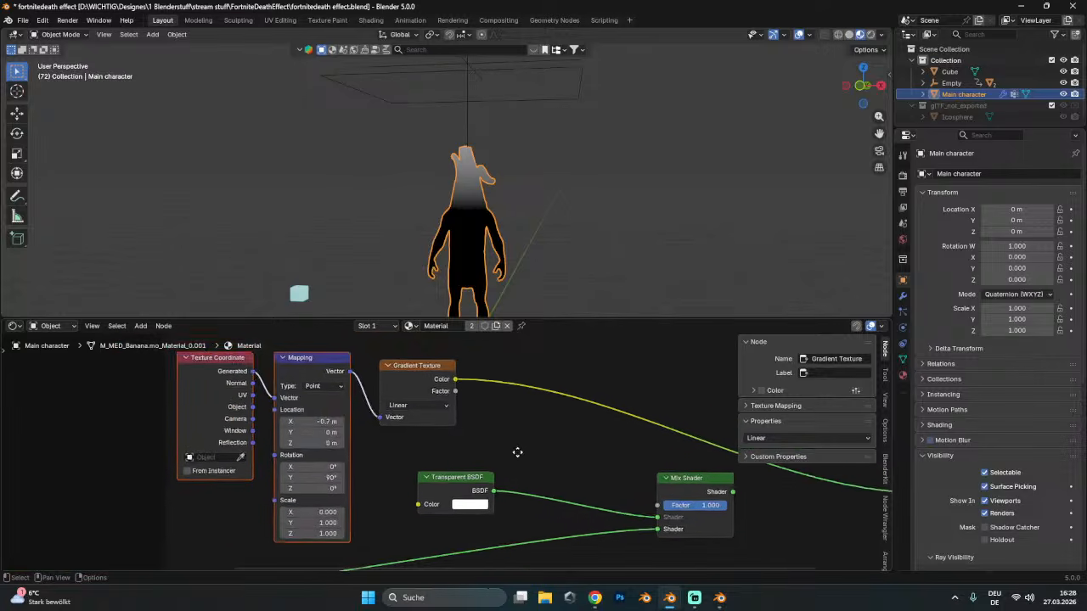
- Set the Mapping node's X location to -1 m and keyframe its location at frame 72
left_click_drag(280, 416, 295, 415)
left_click(296, 415)
type("-1")
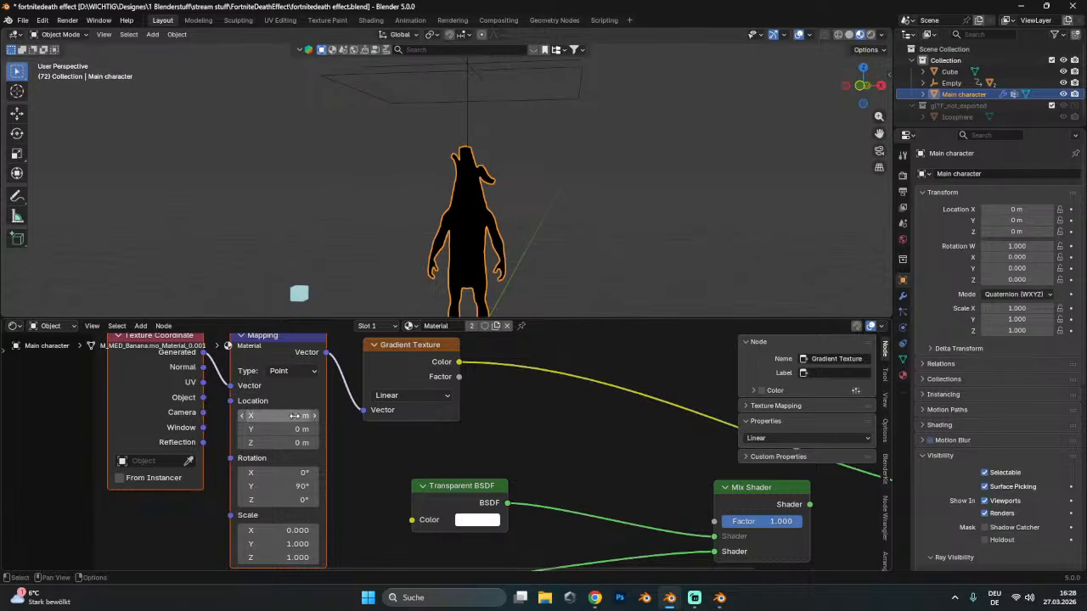
key("Return")
middle_click_drag(418, 260, 482, 239)
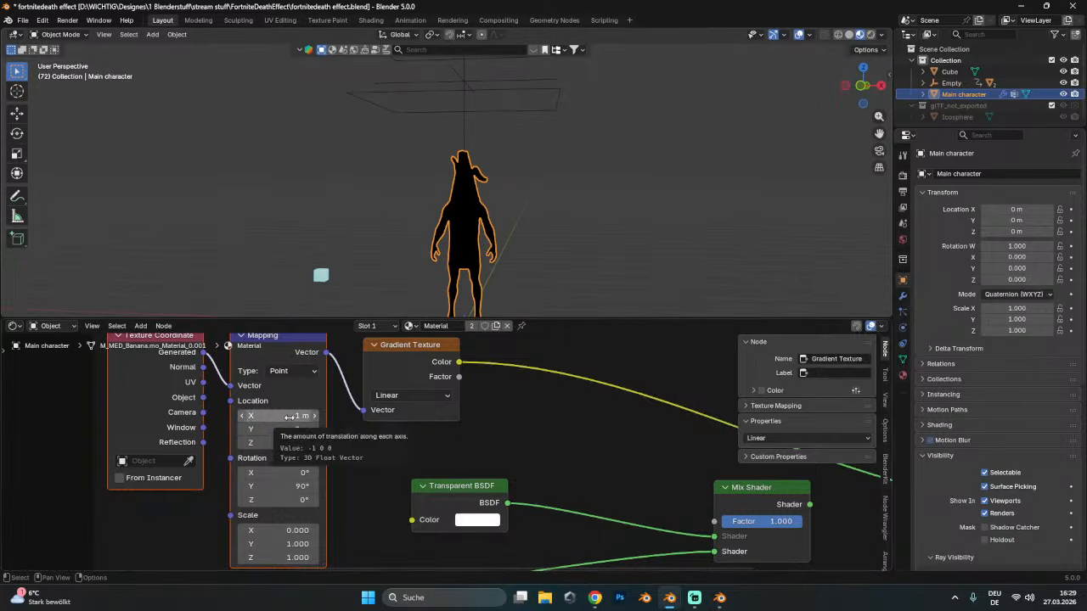
key("i")
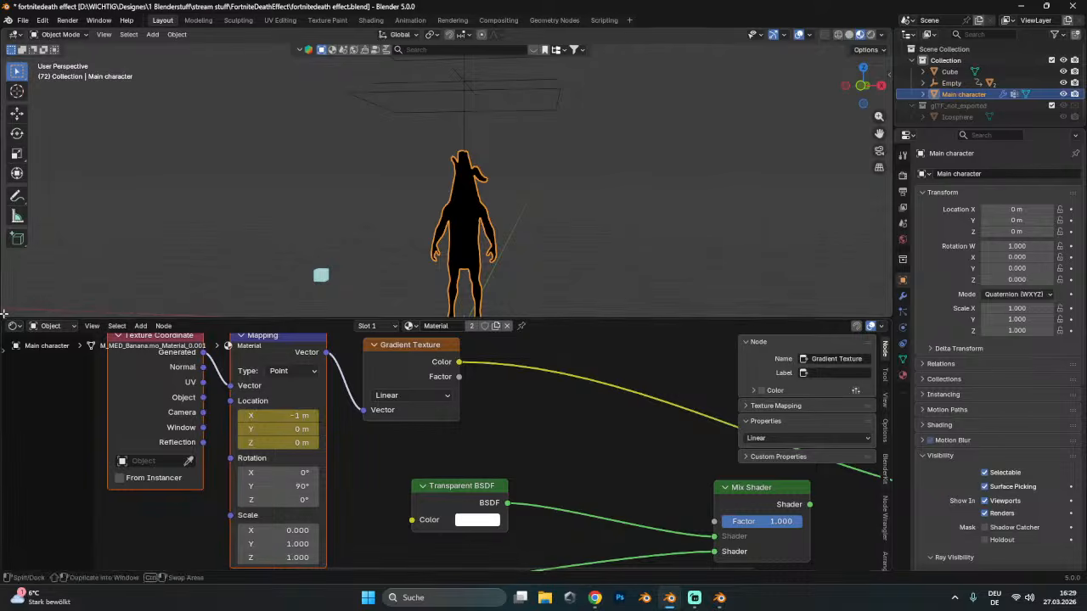
- Split off a Timeline area between the 3D viewport and the shader nodes, and return to frame 1
left_click_drag(4, 315, 15, 273)
left_click(15, 282)
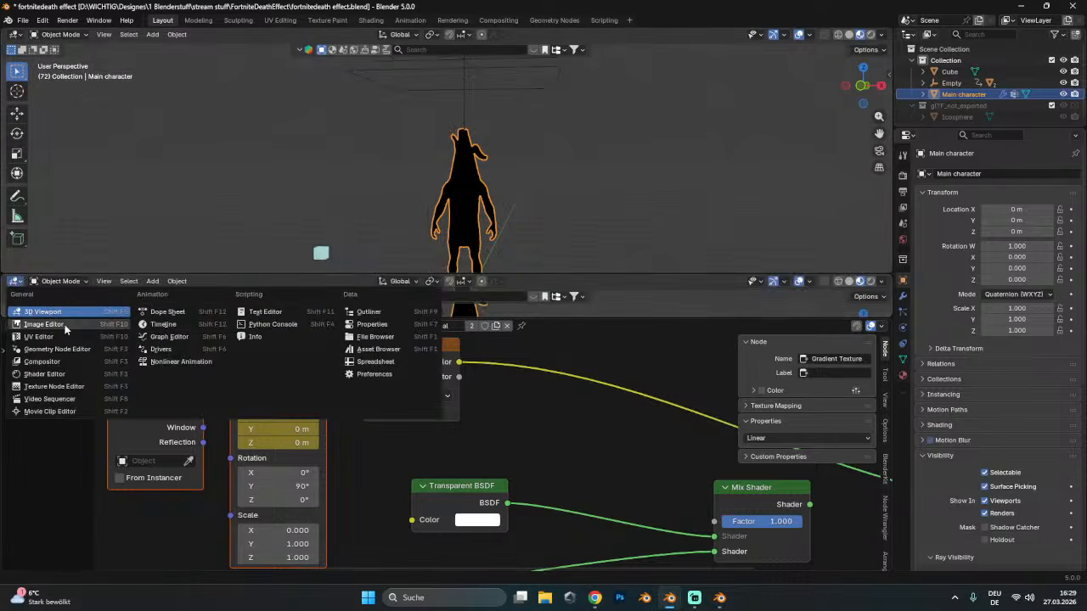
left_click(163, 324)
left_click(116, 301)
key("space")
left_click_drag(116, 302, 38, 308)
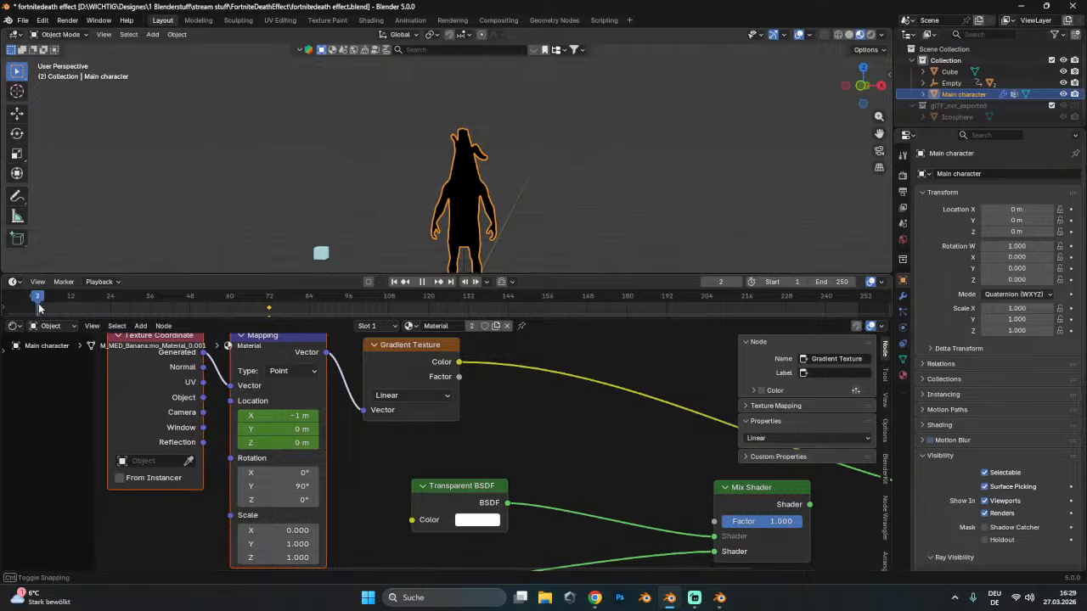
key("space")
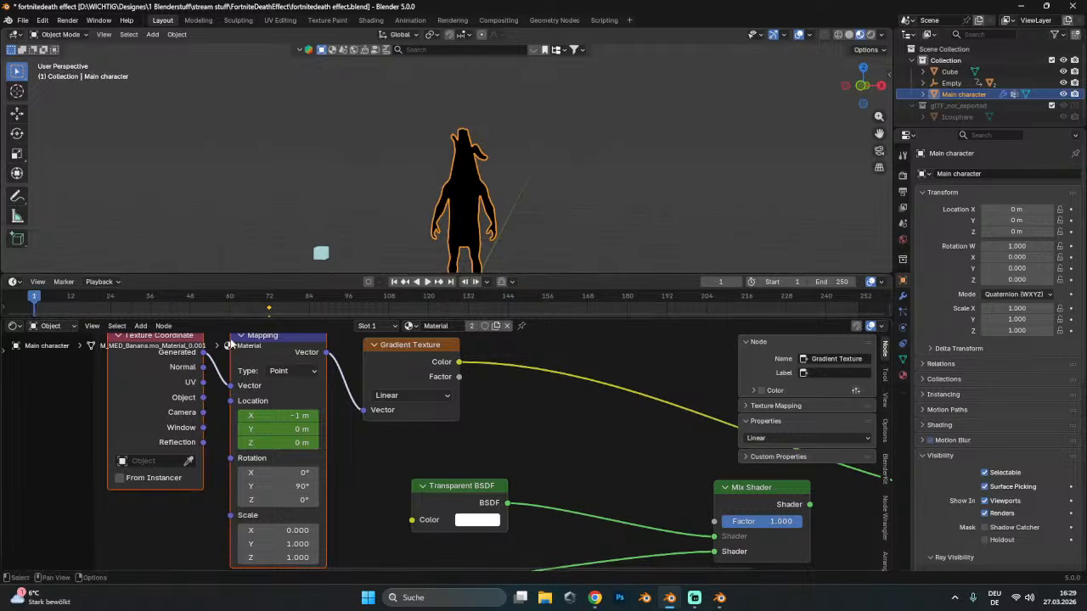
- Enlarge the Timeline, set the Mapping node's X location to 1 m, and keyframe its location at frame 1
left_click(283, 416)
type("0")
key("Return")
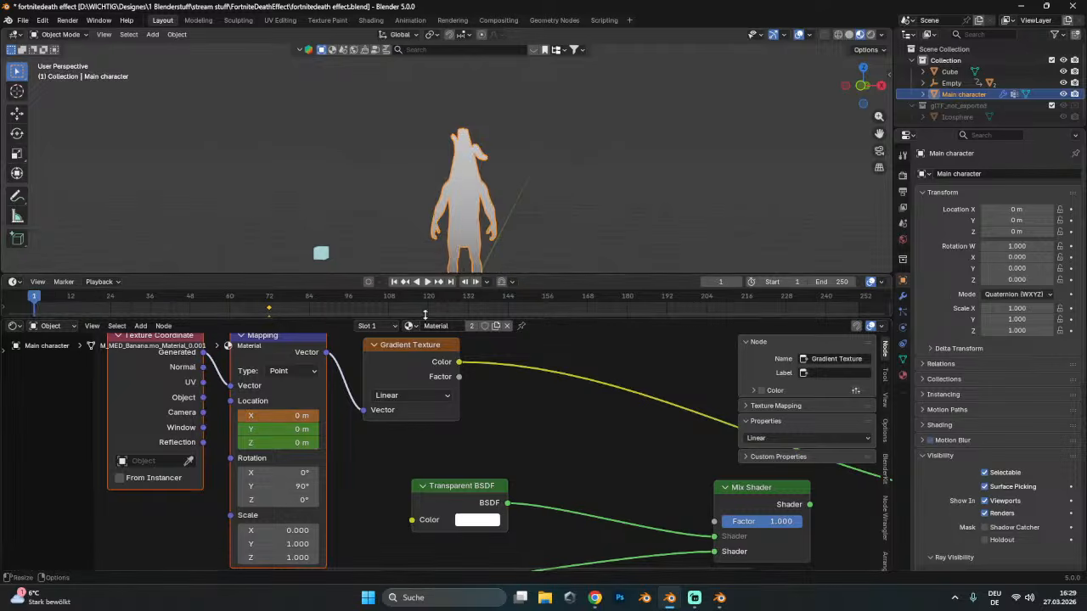
left_click_drag(511, 276, 512, 289)
middle_click_drag(512, 290, 522, 174)
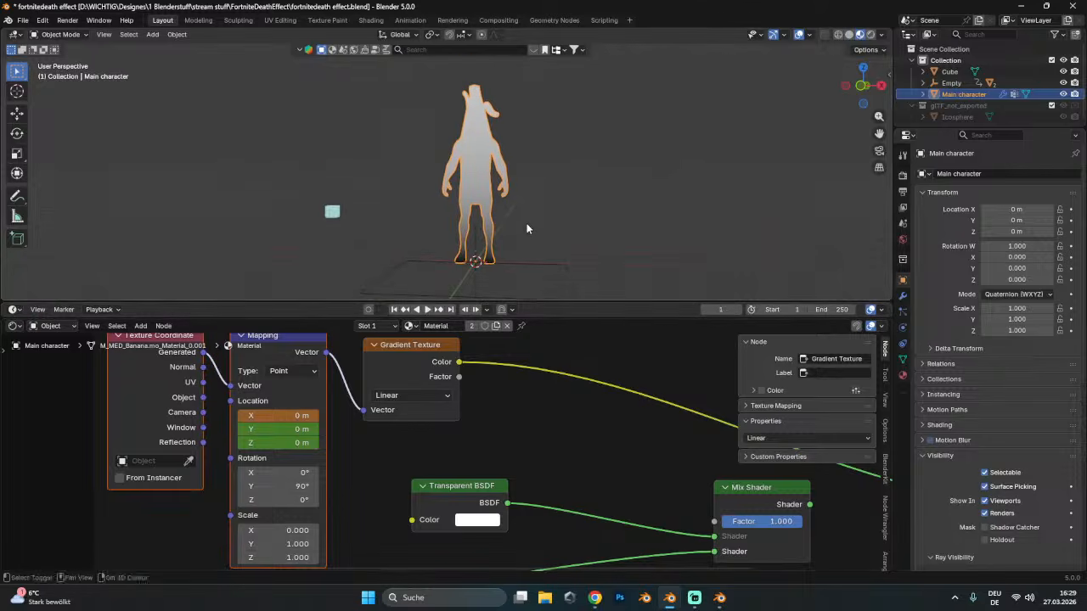
left_click_drag(544, 303, 545, 274)
left_click_drag(282, 415, 304, 415)
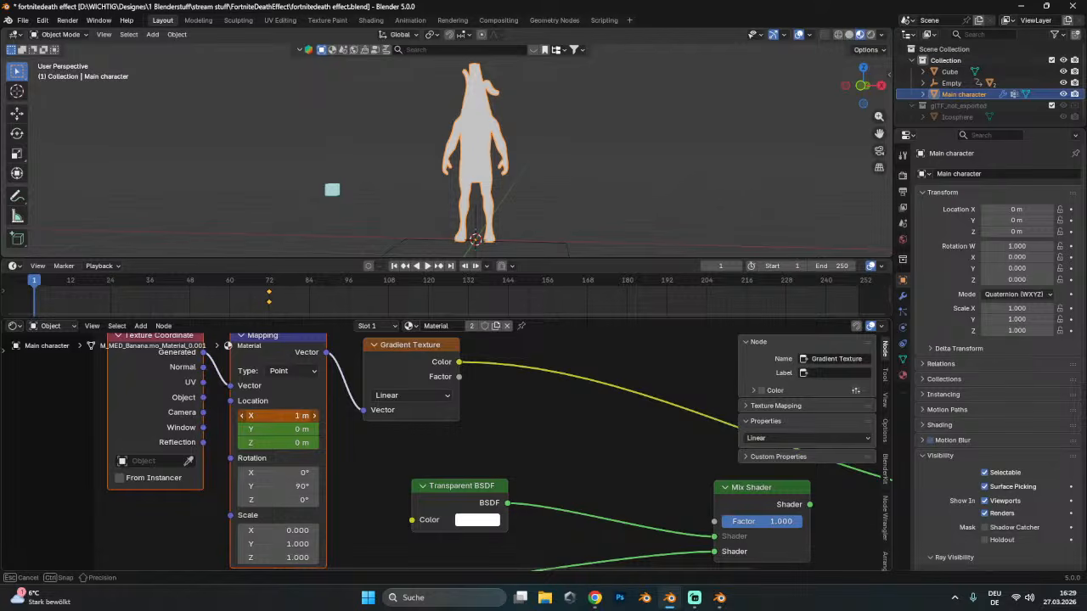
left_click_drag(304, 415, 304, 415)
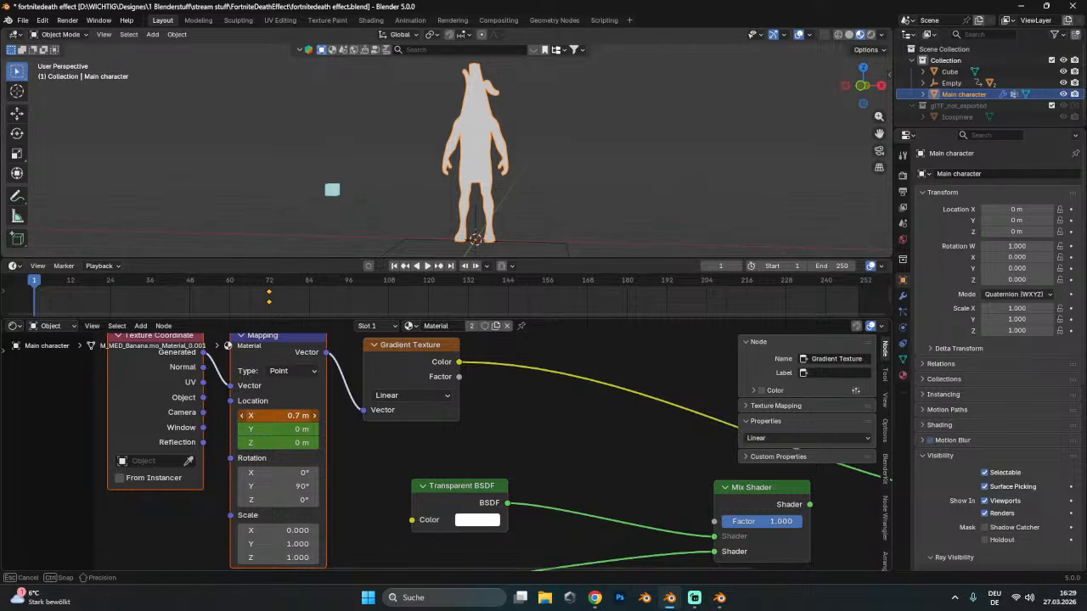
left_click_drag(304, 415, 301, 416)
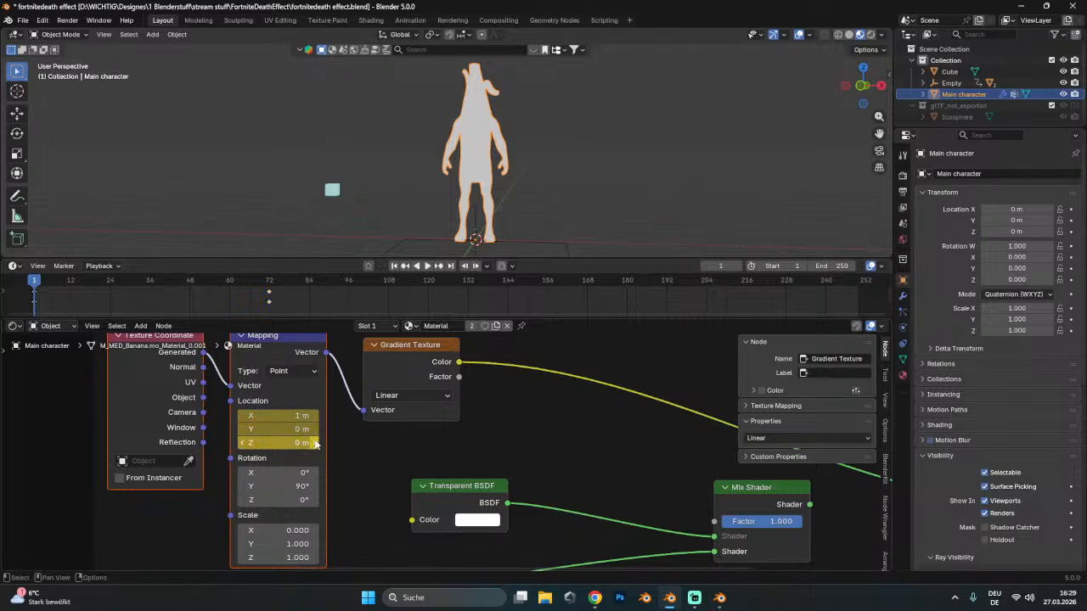
- Set the Mapping location keyframes to Linear interpolation and play the animation from the start to check the gradient's movement
key("space")
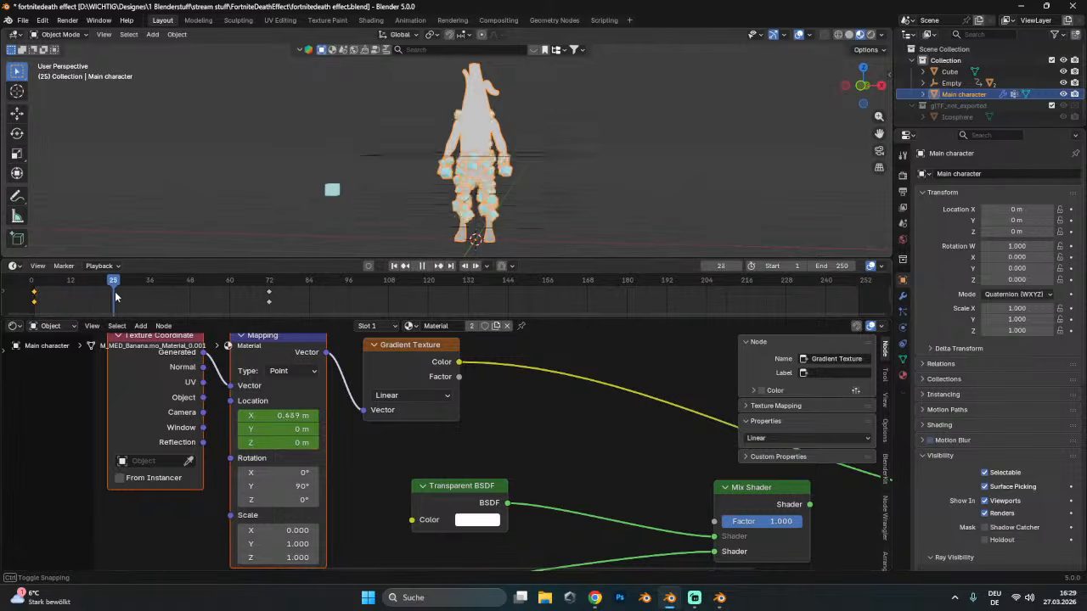
key("space")
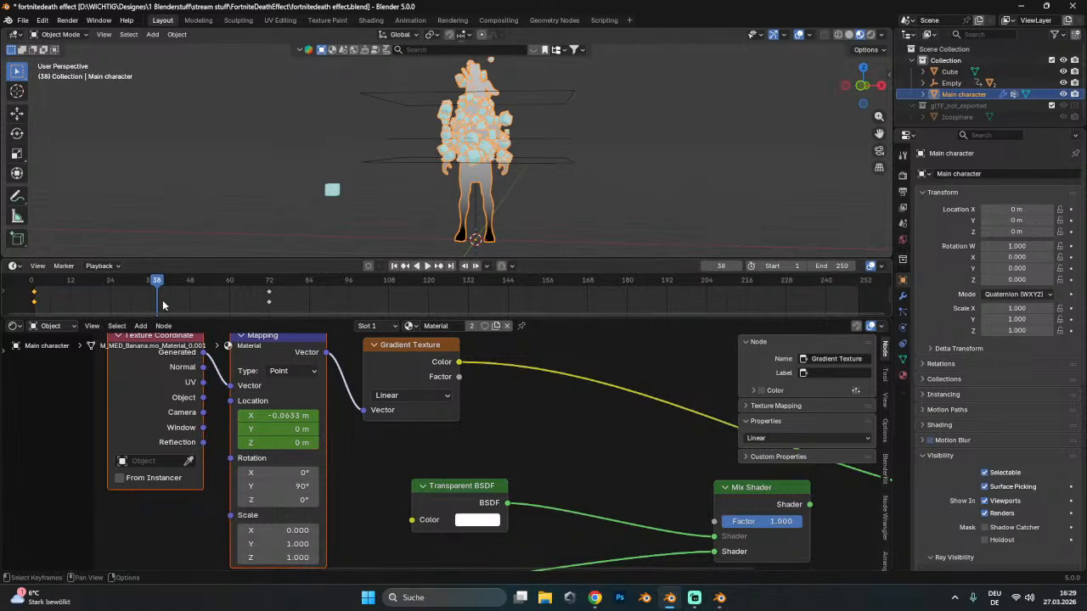
left_click_drag(293, 306, 4, 280)
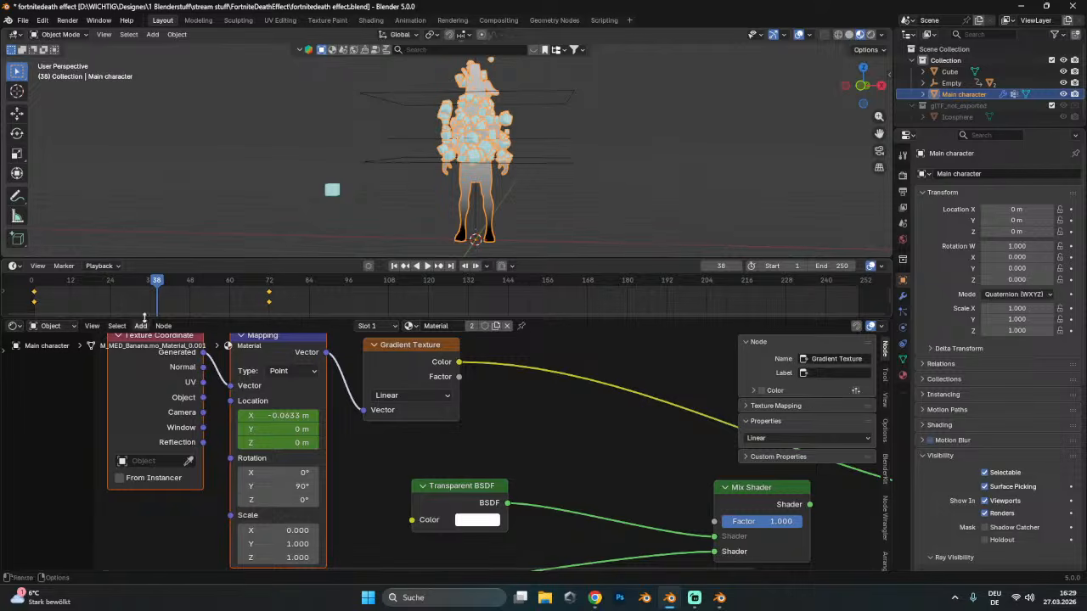
key("t")
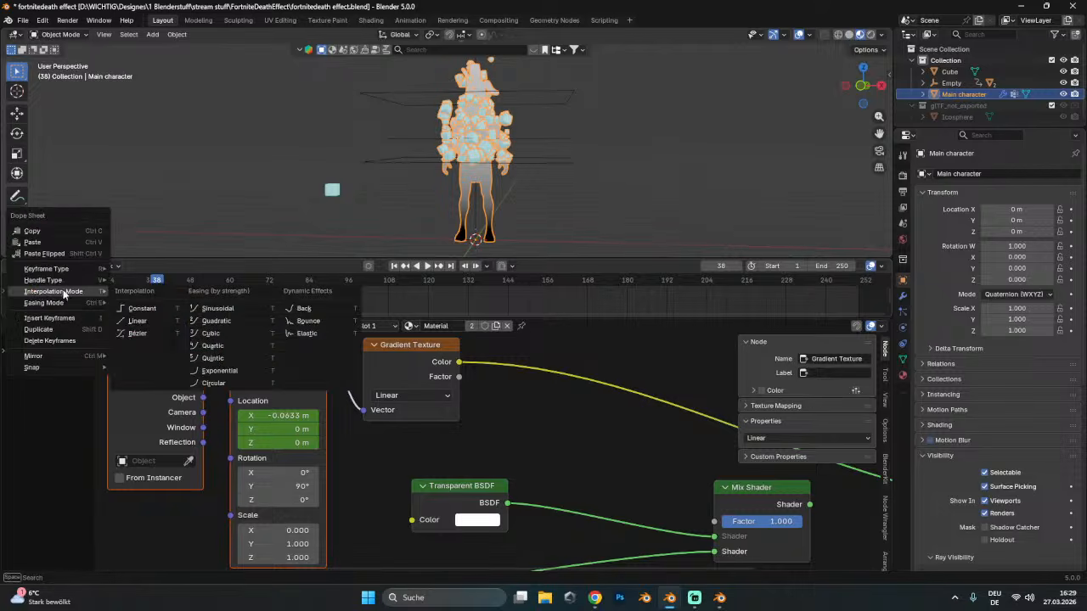
left_click(136, 319)
key("shift+Left")
key("space")
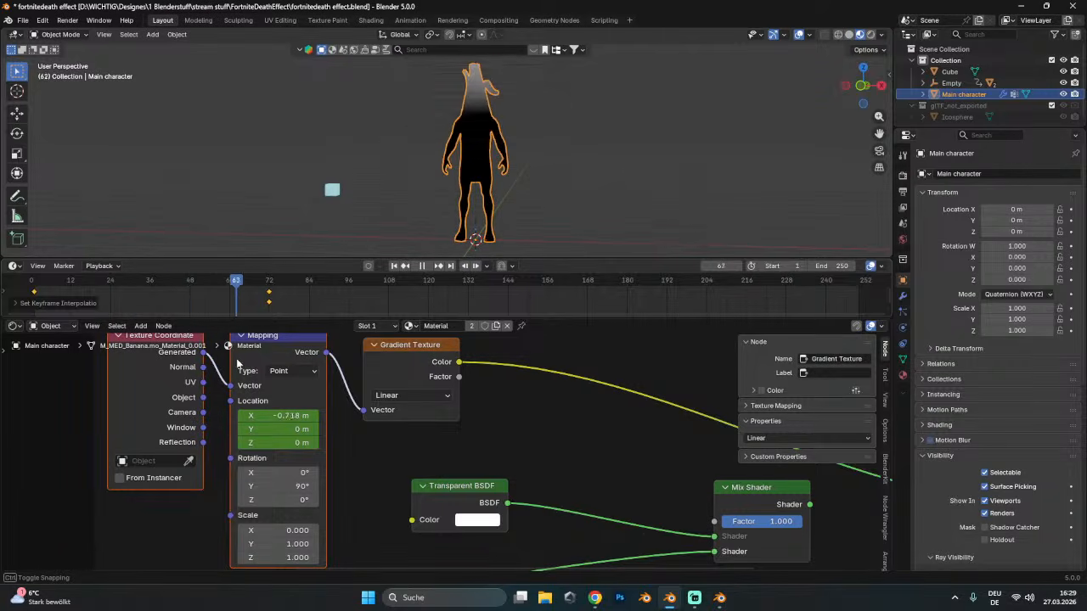
key("space")
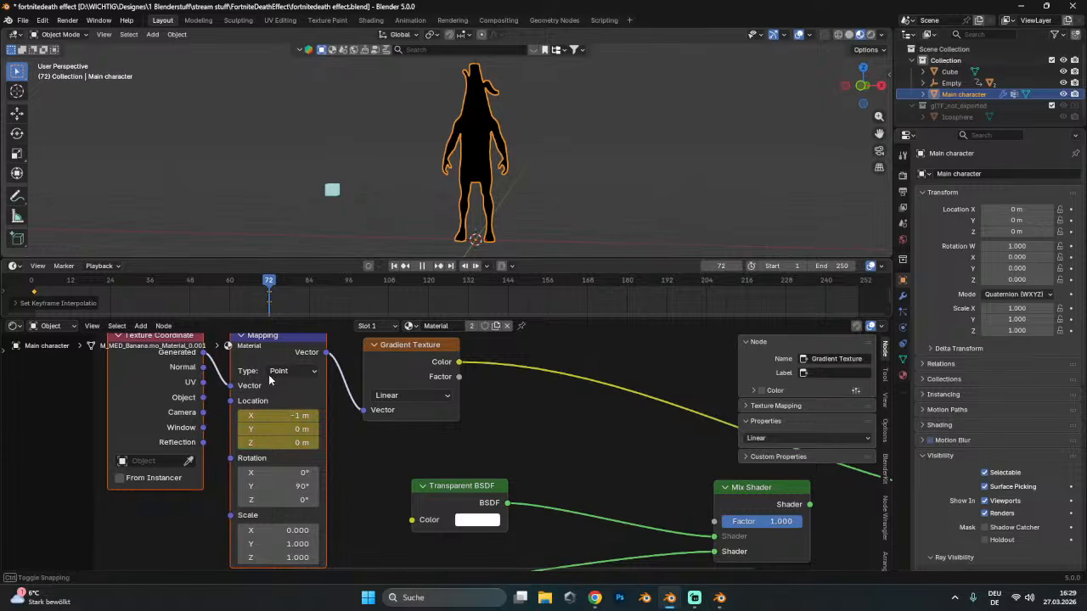
key("g")
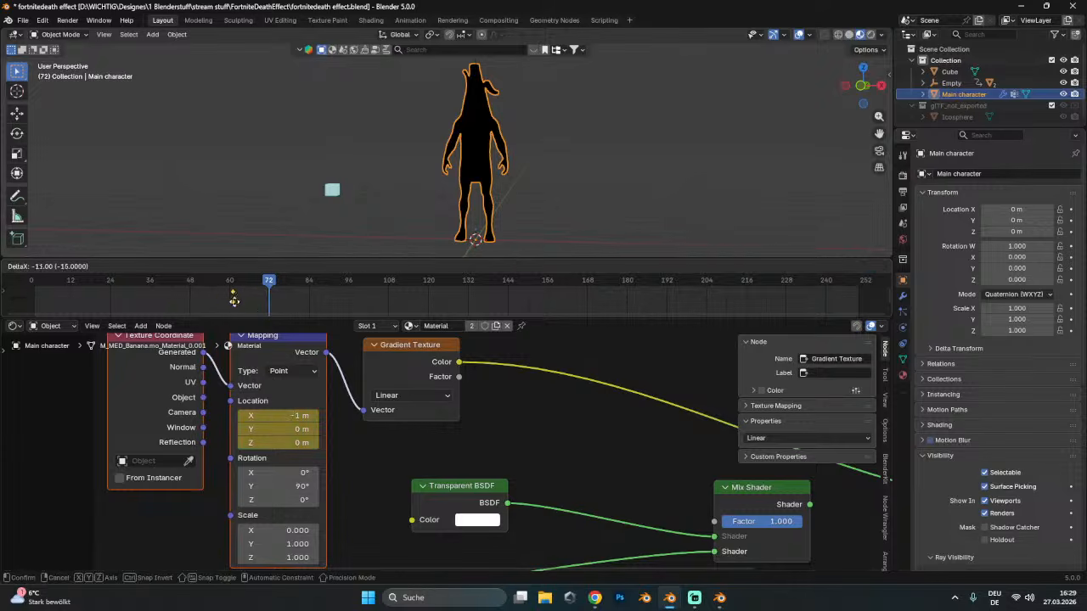
left_click(265, 301)
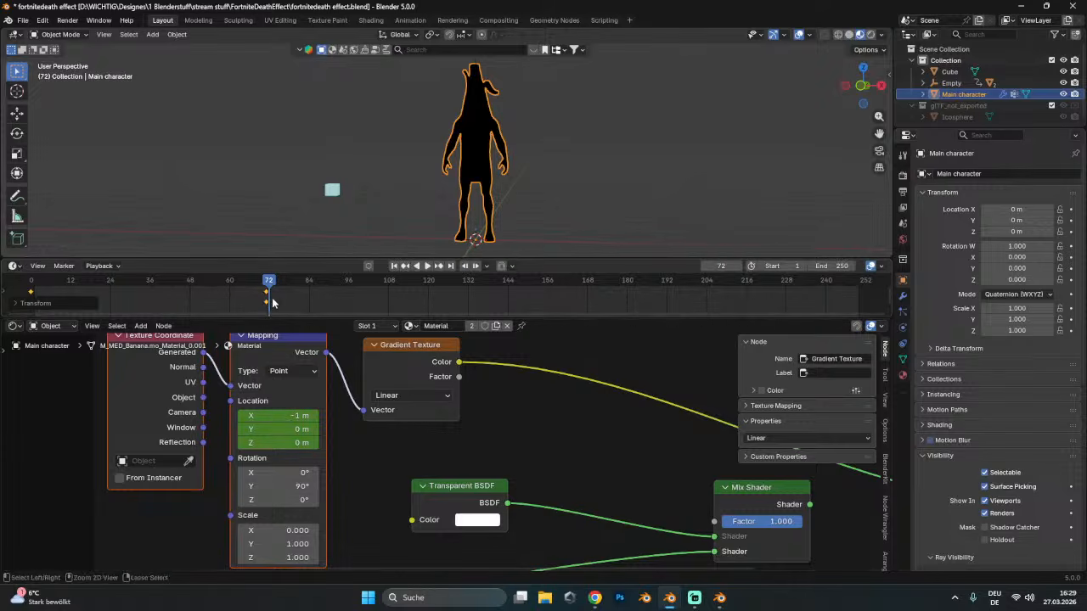
key("ctrl+z")
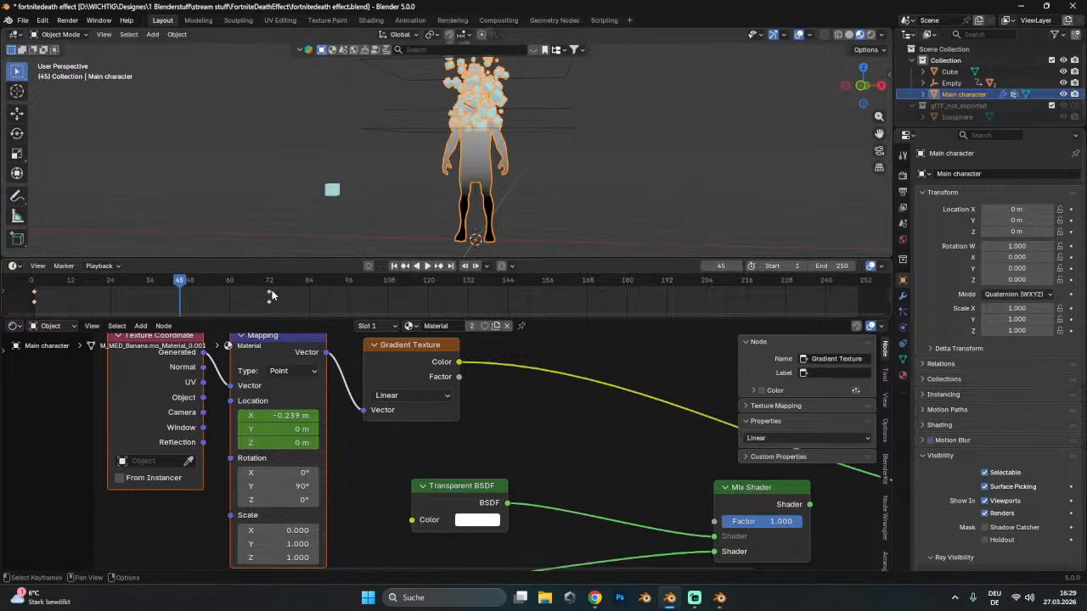
- Move the Mapping node's end location keyframe to frame 48, play the animation to check the timing, and save the file
left_click_drag(271, 294, 189, 305)
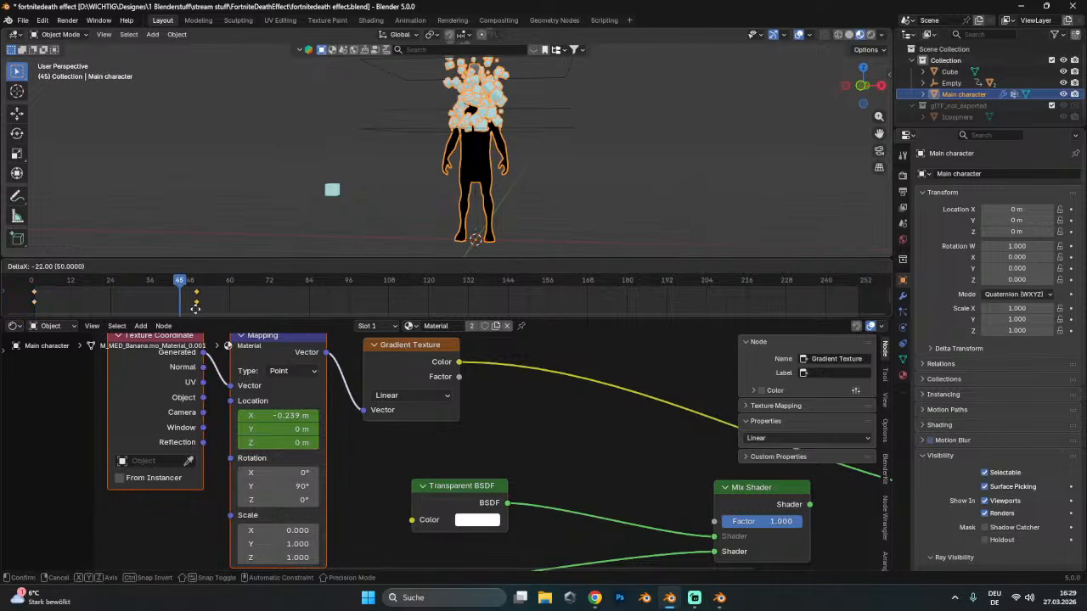
left_click(208, 312)
key("space")
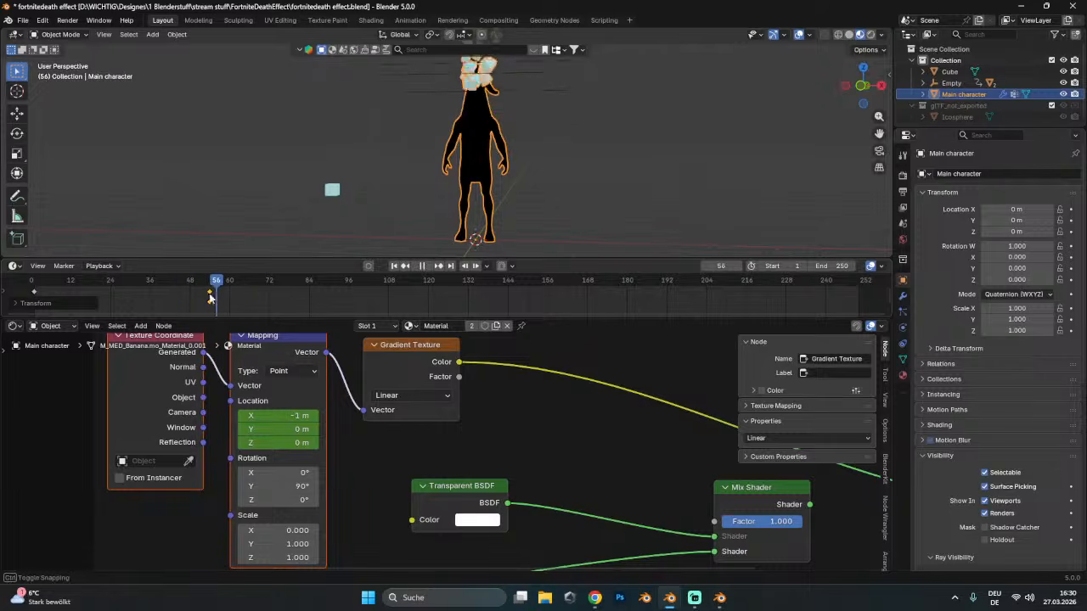
left_click_drag(211, 297, 48, 297)
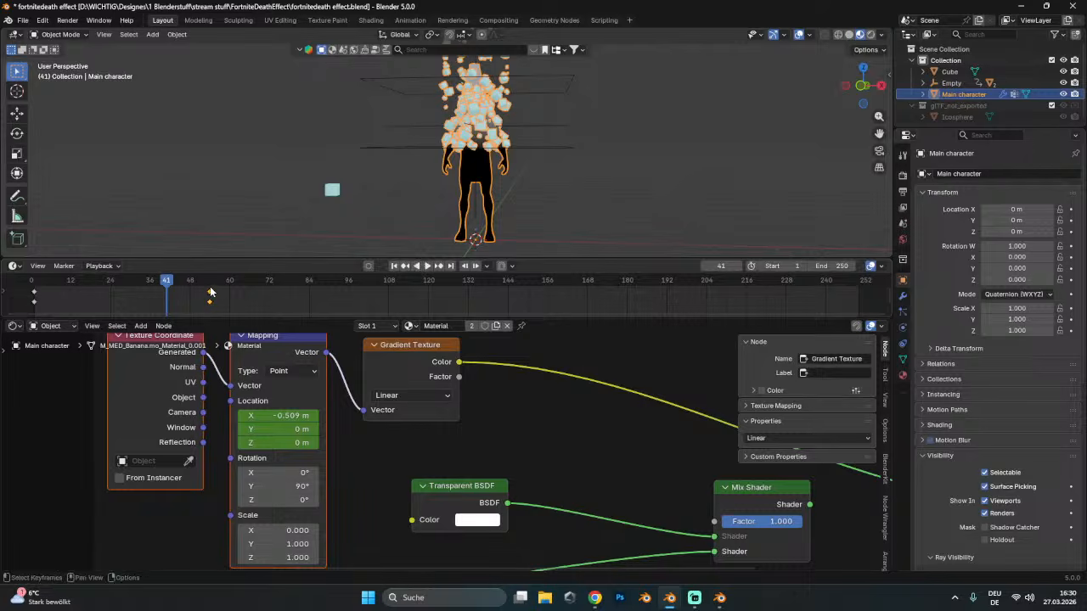
key("space")
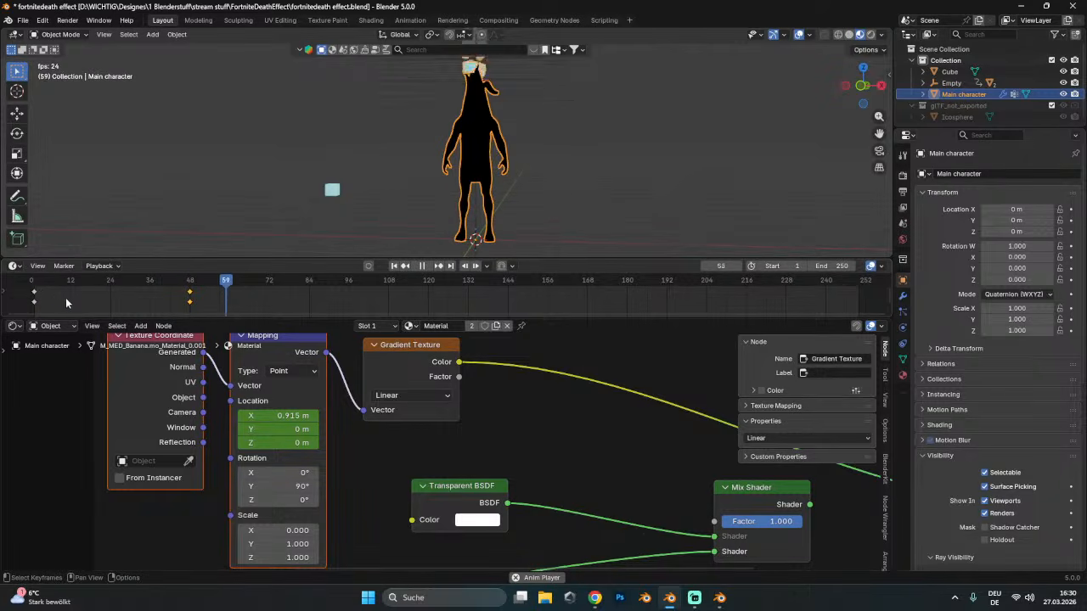
key("space")
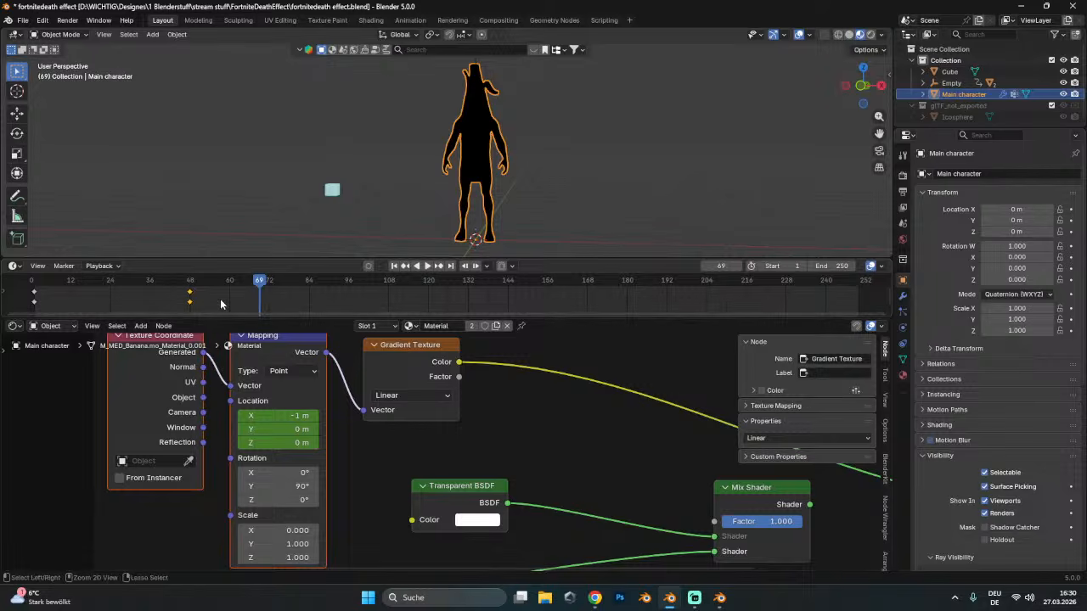
key("ctrl+s")
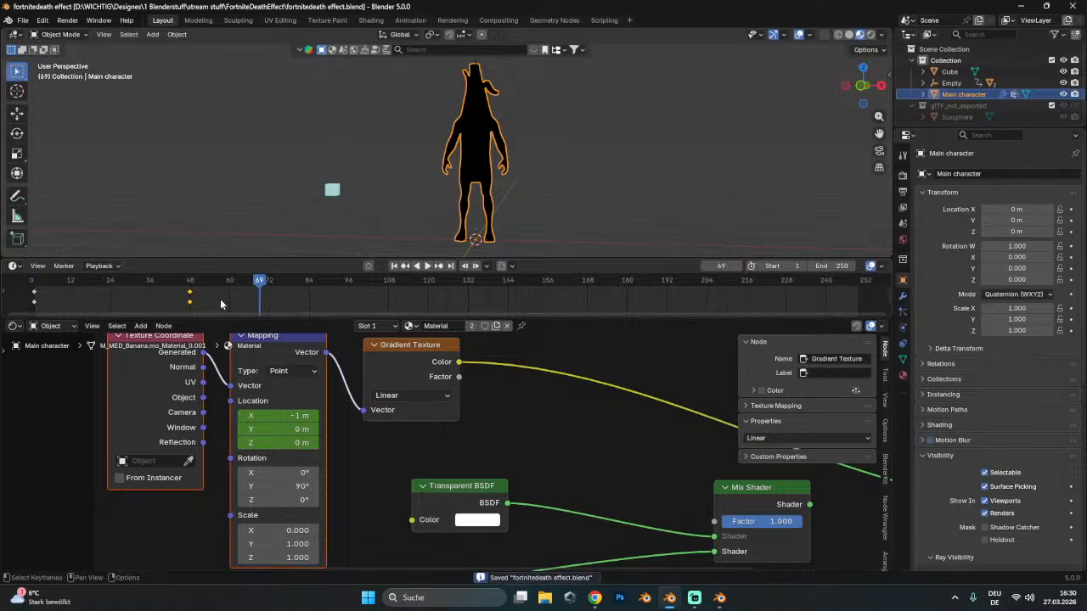
- Connect the Gradient Texture's Color to the Mix Shader's Factor and the Mix Shader to the Material Output's Surface
scroll(540, 433, "down", 4)
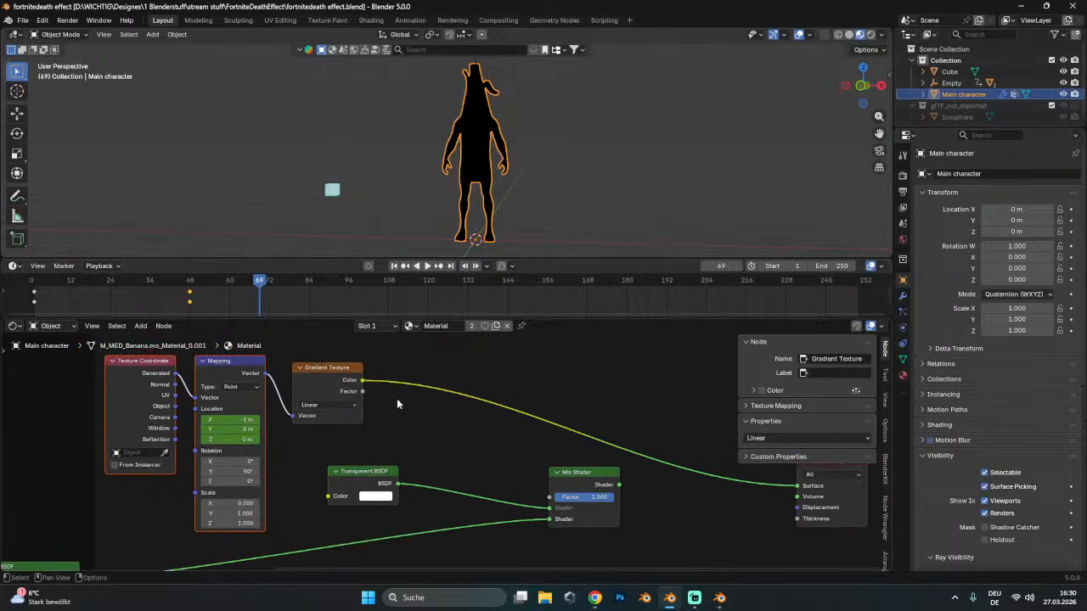
left_click_drag(362, 379, 549, 497)
left_click(578, 473, "ctrl+shift")
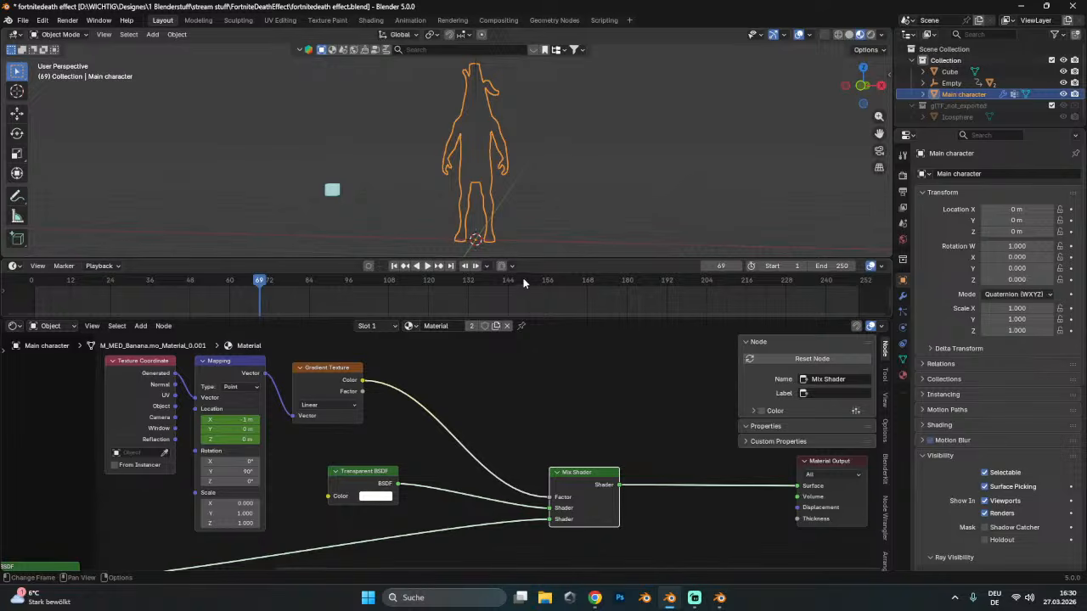
- Try feeding the Principled BSDF into the Mix Shader's first shader input and the Transparent BSDF into the second, and save the file
left_click_drag(551, 520, 549, 507)
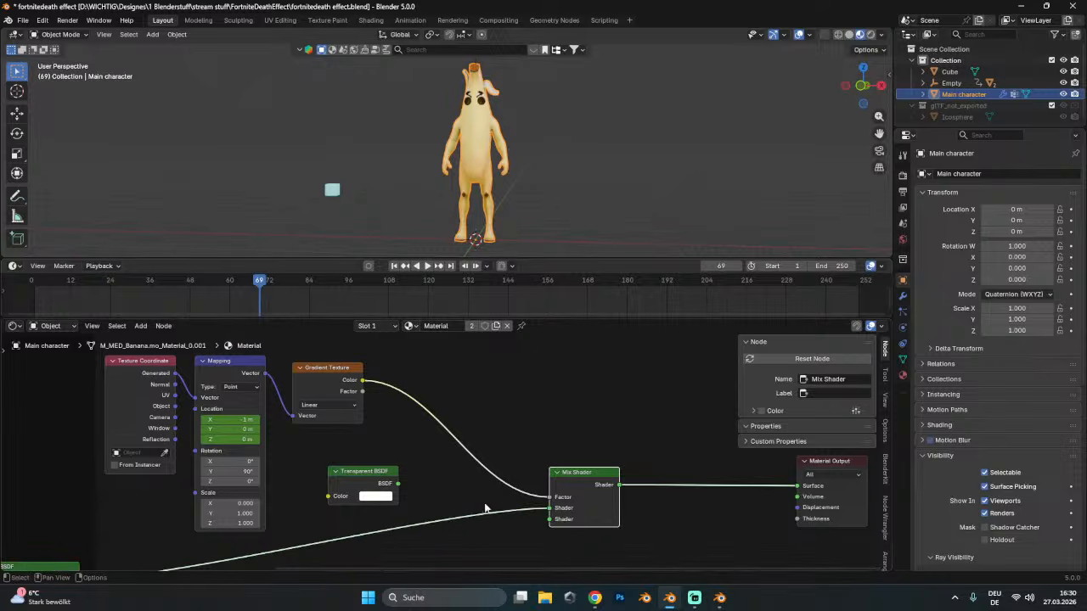
left_click_drag(397, 483, 549, 519)
scroll(478, 157, "up", 2)
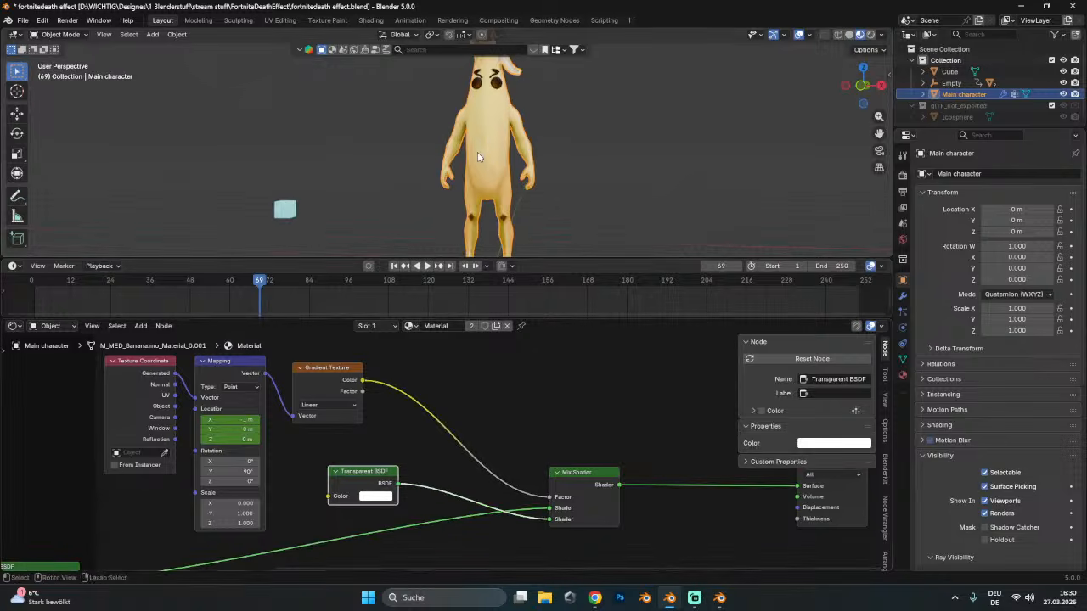
key("ctrl+s")
scroll(478, 157, "down", 2)
middle_click_drag(478, 157, 509, 174)
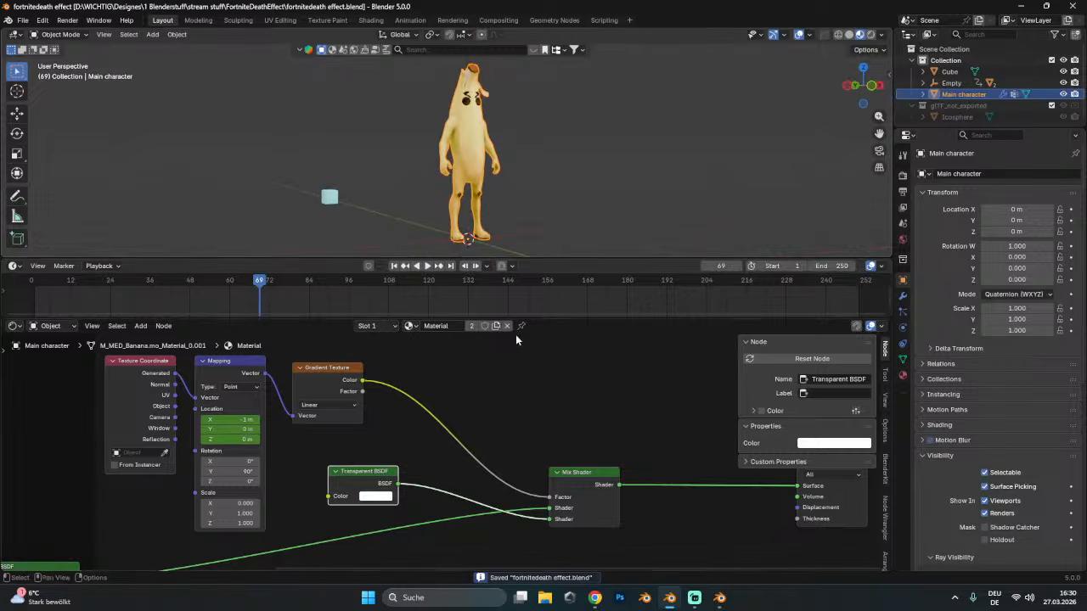
- Enlarge the 3D viewport and play the animation to check the character's transparency, ending at frame 1
left_click_drag(515, 320, 515, 373)
left_click_drag(538, 259, 538, 304)
key("space")
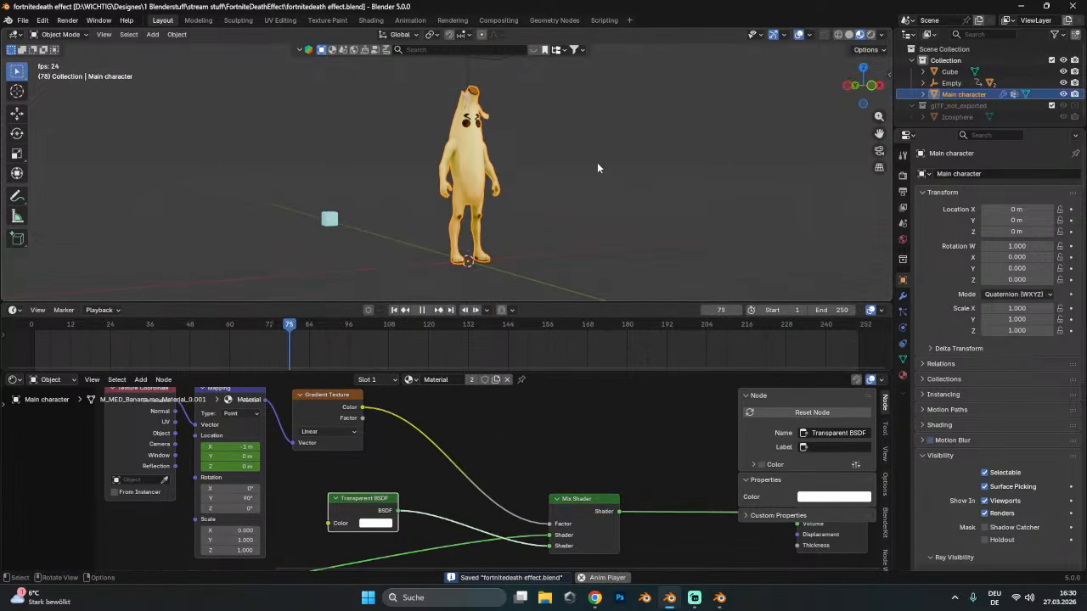
key("space")
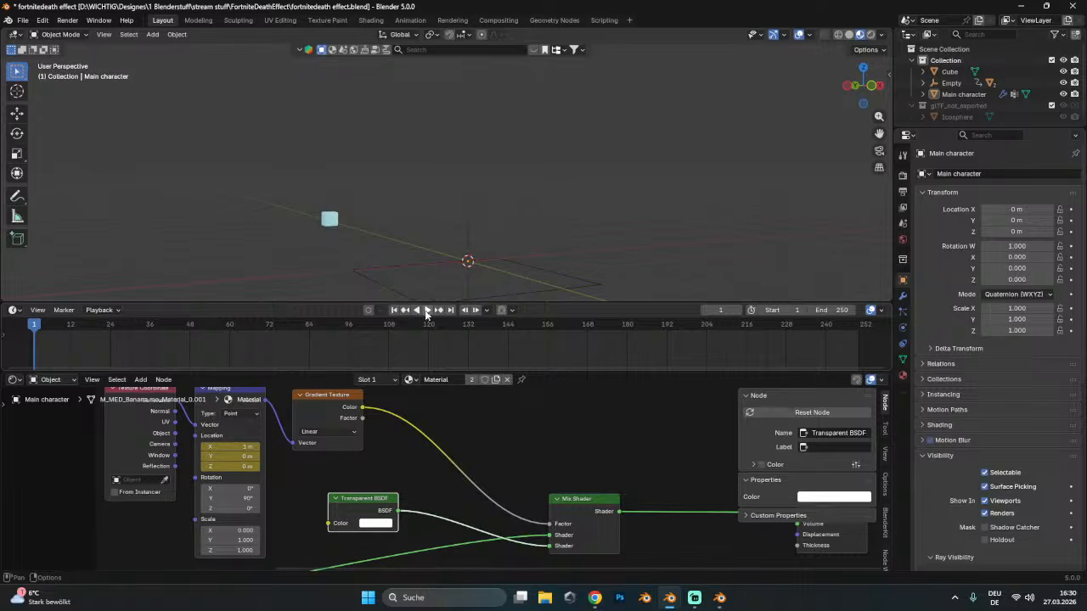
- Reconnect the Transparent BSDF to the Mix Shader's first shader input and the Principled BSDF to the second, and save the file
left_click_drag(553, 546, 492, 536)
scroll(492, 536, "down", 1)
middle_click_drag(458, 543, 425, 476)
left_click_drag(129, 524, 517, 471)
key("ctrl+s")
scroll(507, 490, "up", 2)
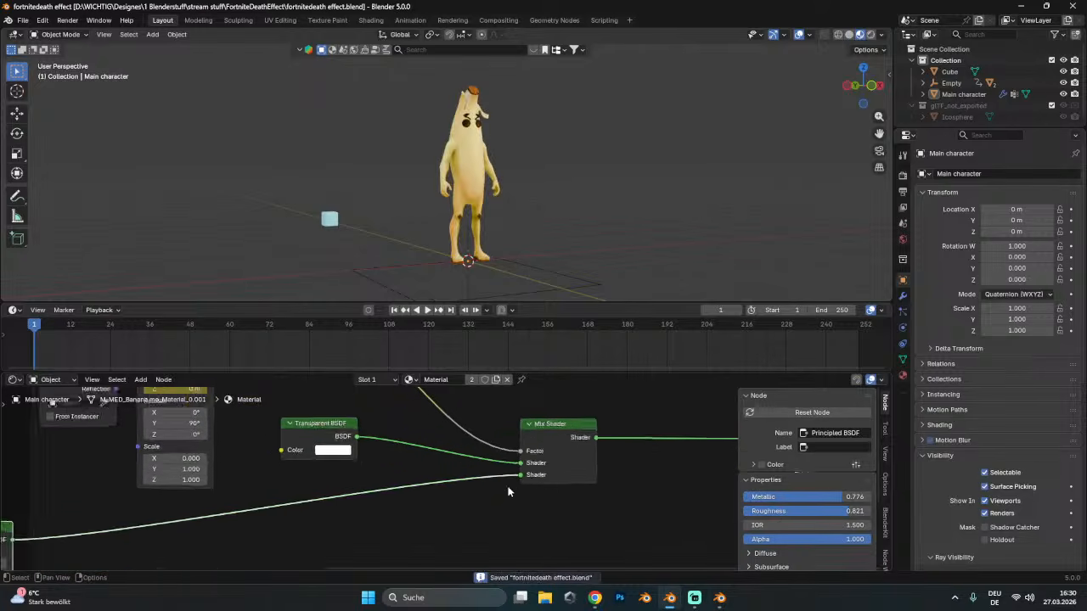
middle_click_drag(508, 490, 477, 563)
- Enlarge the Timeline and play the animation from frame 1 to check how the character dissolves into cubes
key("space")
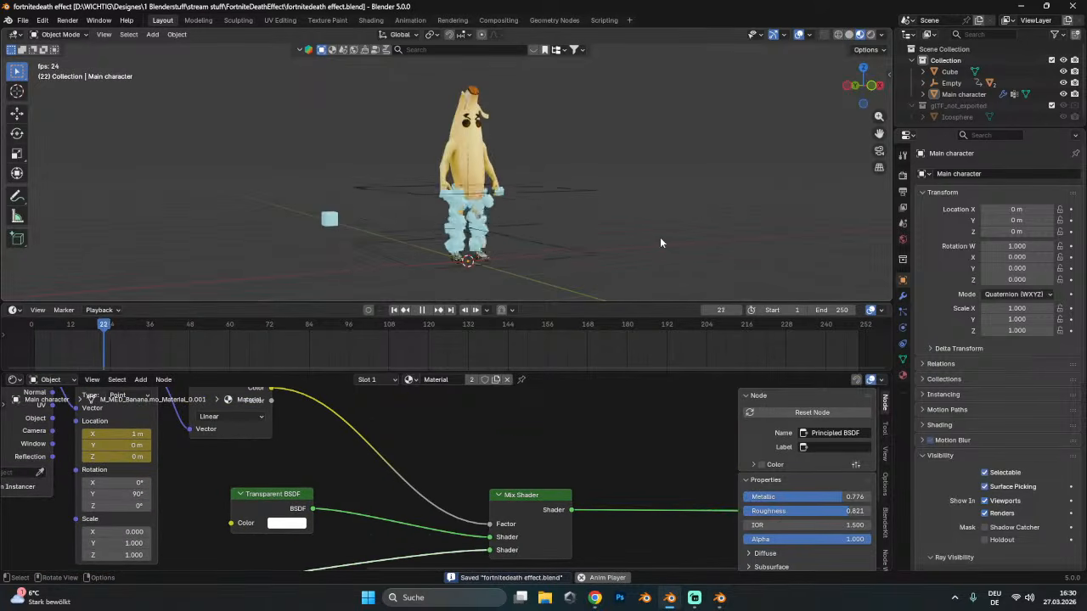
key("space")
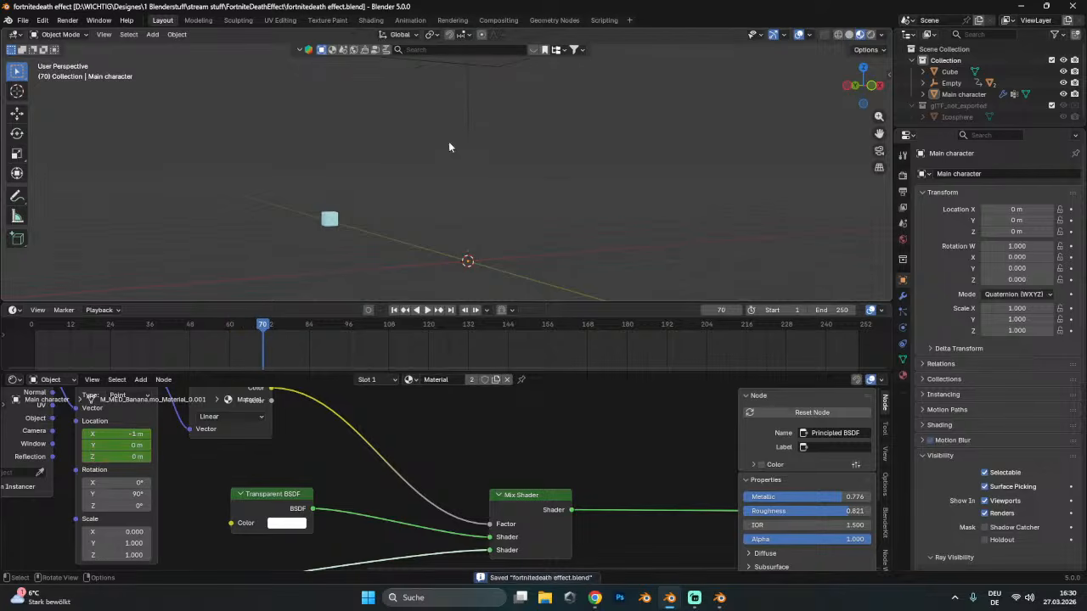
left_click_drag(469, 373, 473, 425)
left_click(393, 310)
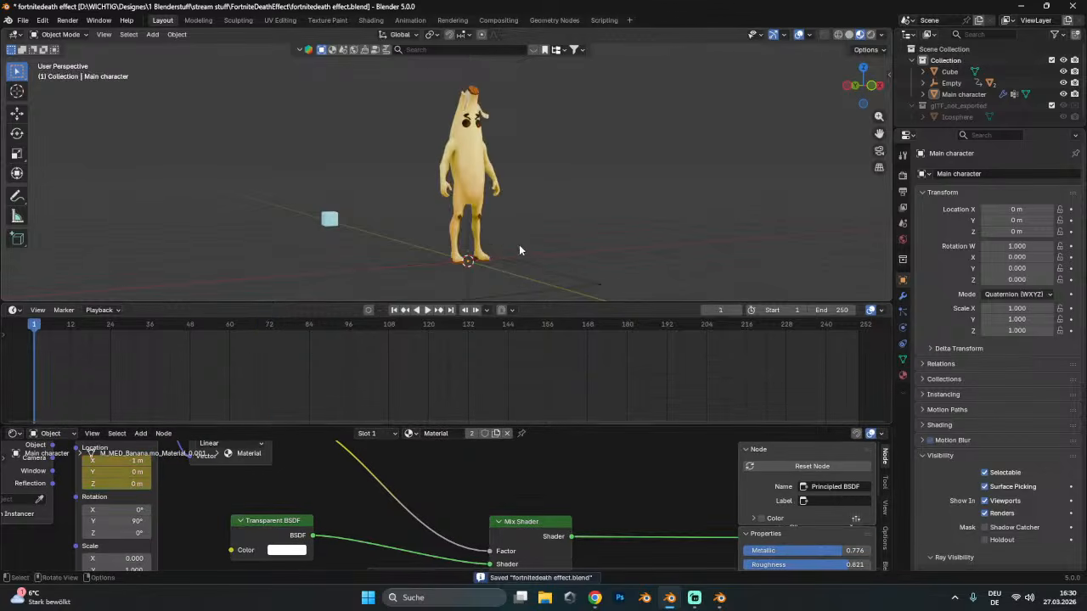
key("space")
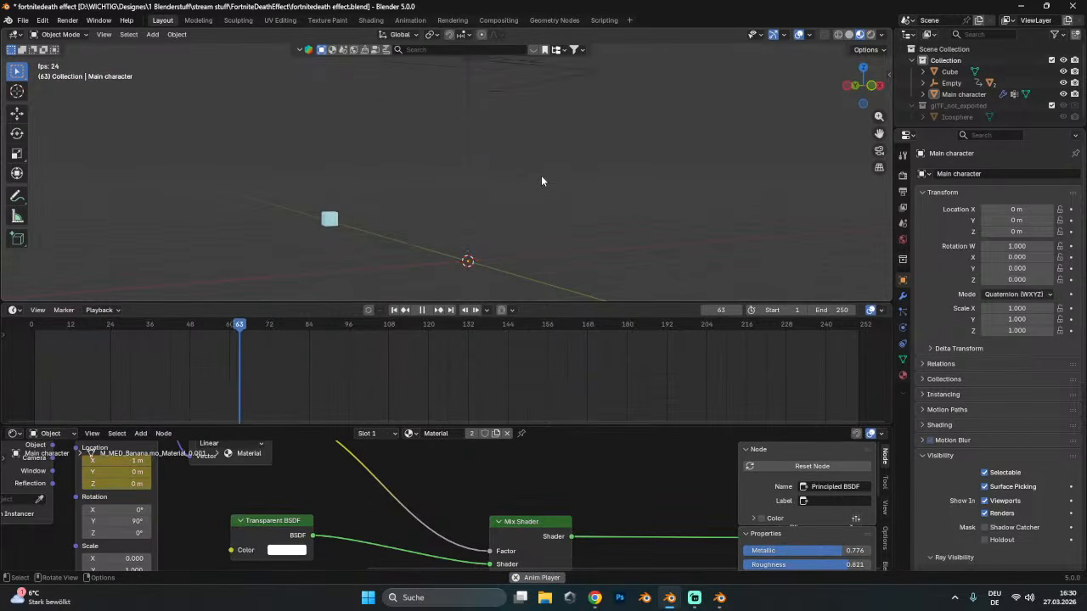
key("space")
- Switch the 3D viewport to Rendered shading, inspect the dissolving character at frame 30, and save the file
middle_click_drag(501, 186, 714, 60)
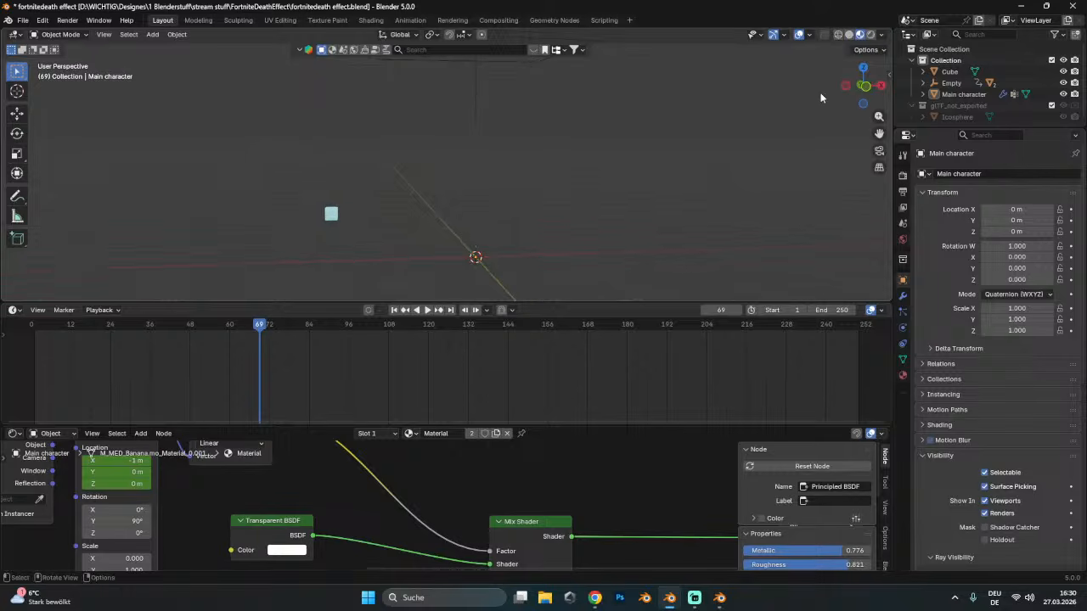
left_click(870, 34)
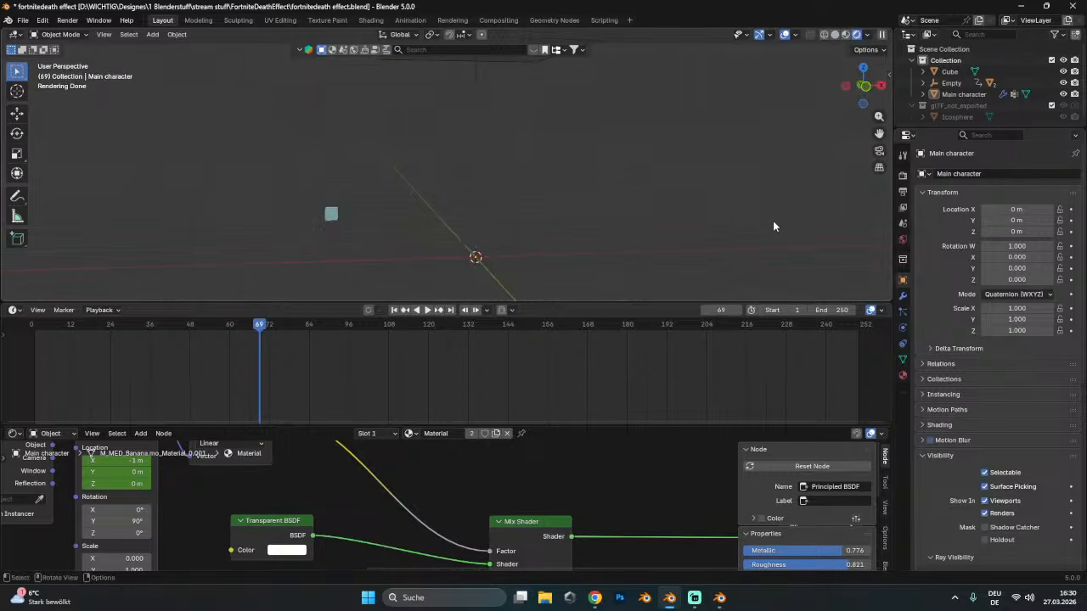
left_click(867, 35)
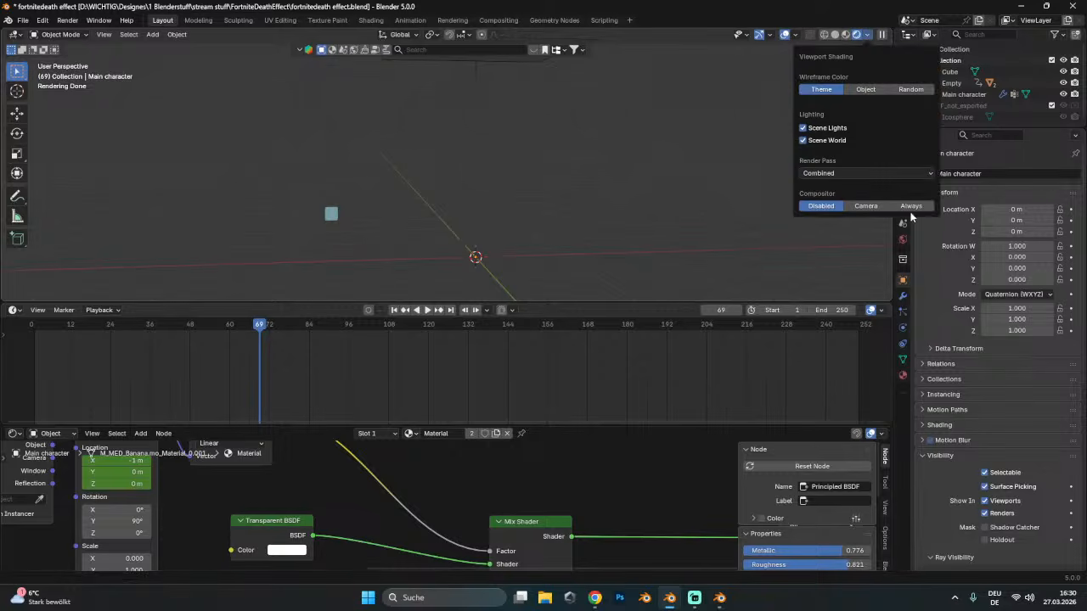
left_click(131, 327)
scroll(508, 183, "up", 2)
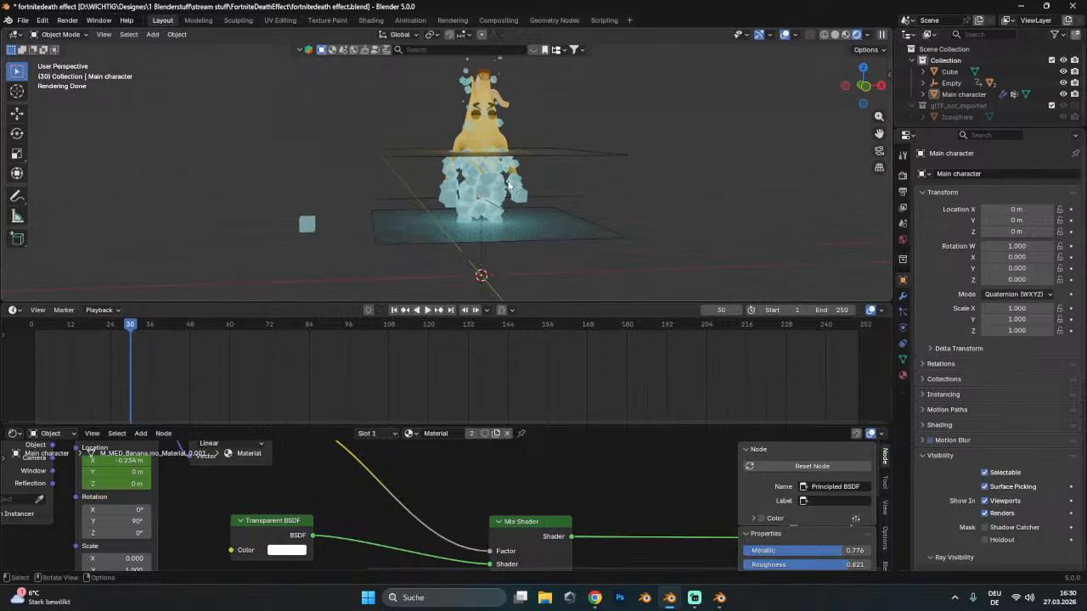
scroll(557, 221, "up", 1)
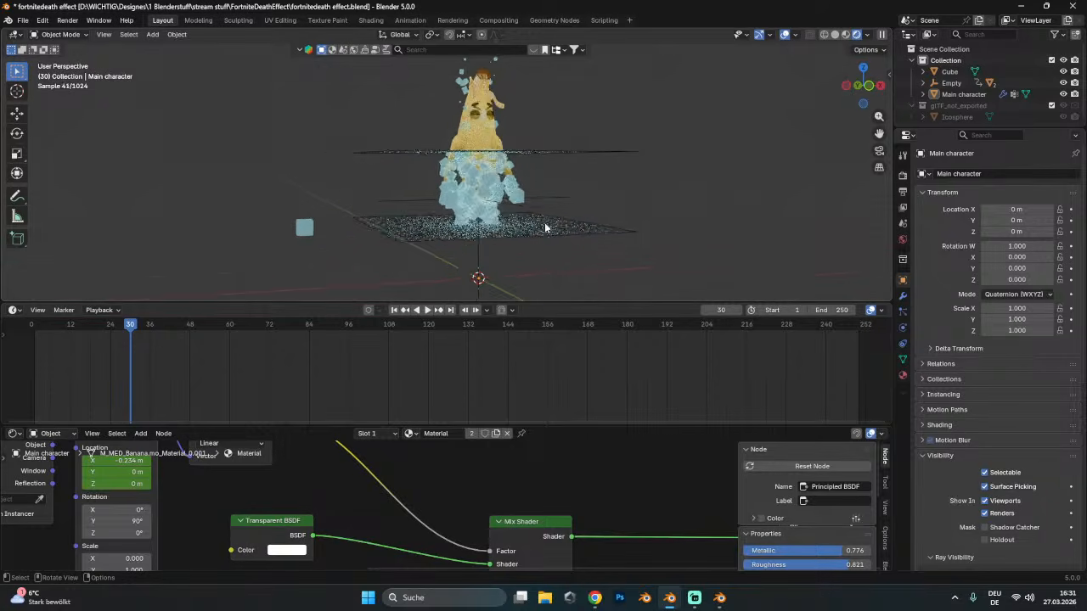
scroll(552, 224, "up", 1)
key("ctrl+s")
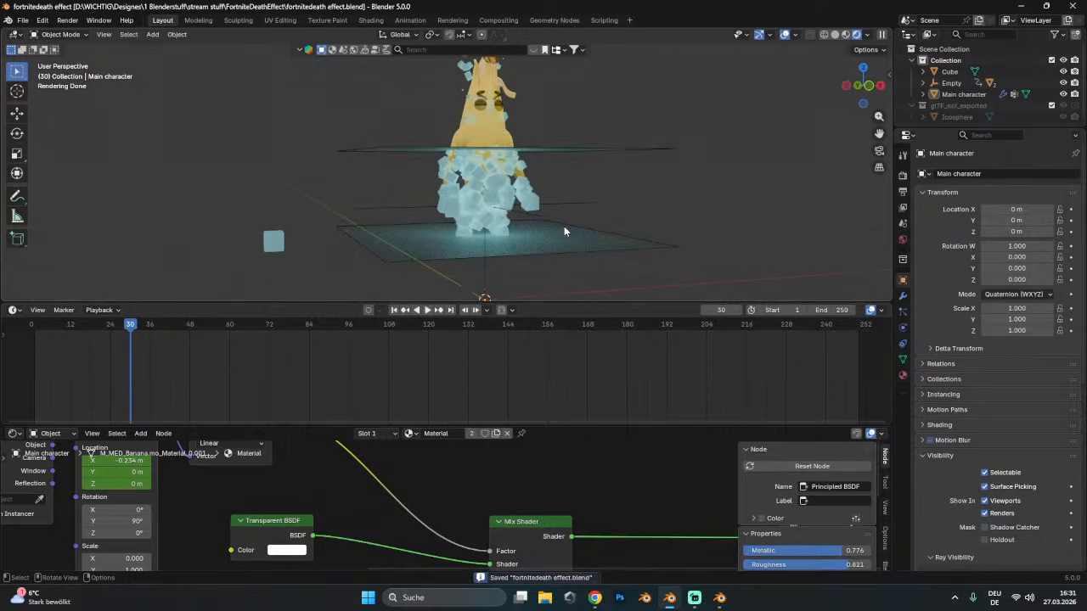
- Hide the FlyOffPlane at the character's feet in both viewports and renders
left_click(628, 245)
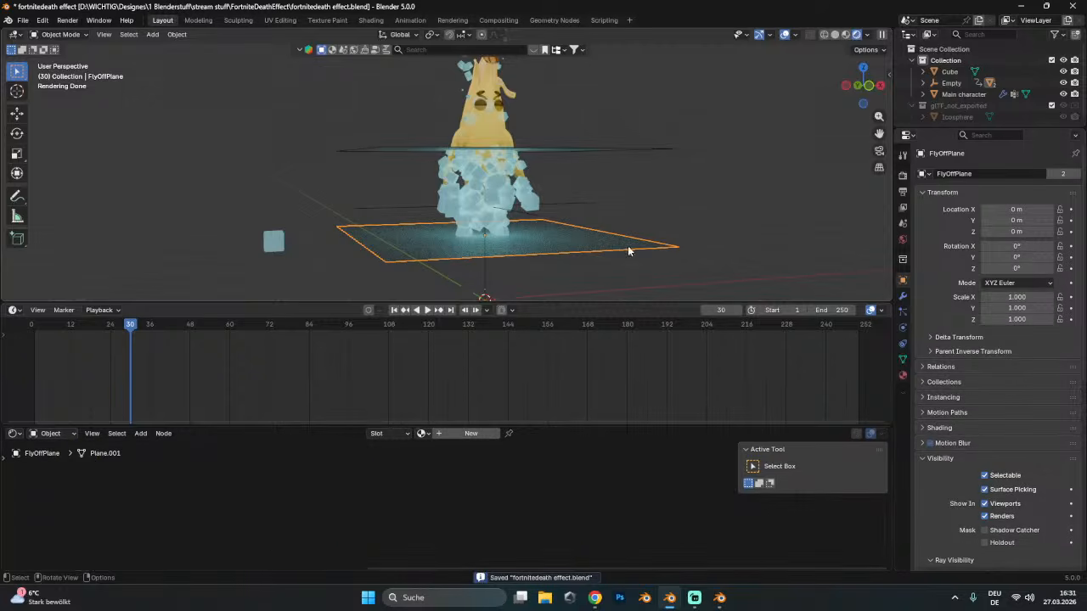
left_click(998, 516)
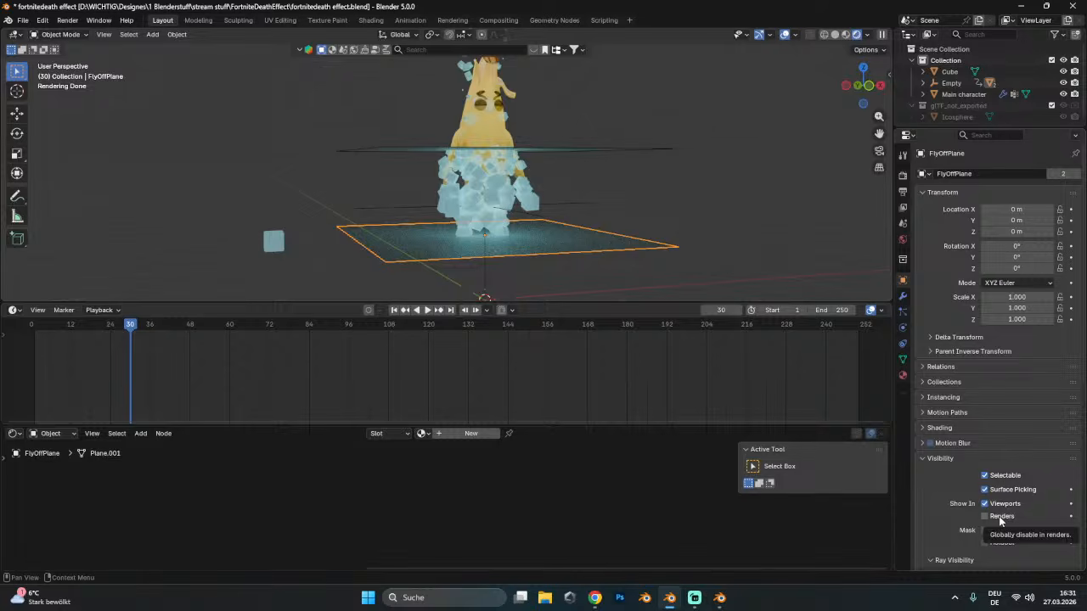
left_click(998, 516)
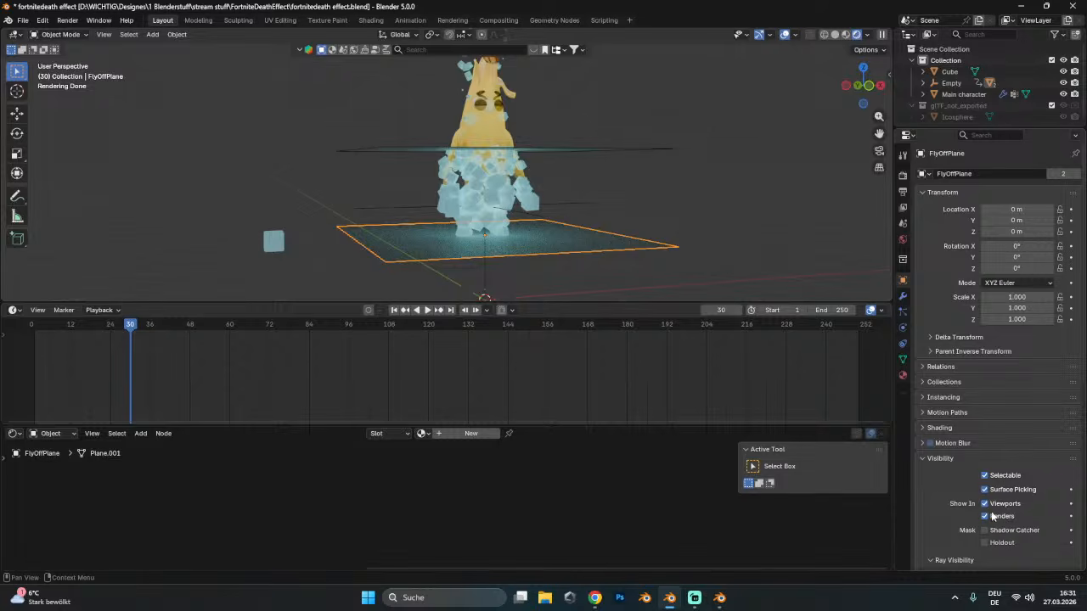
left_click(986, 516)
left_click(985, 503)
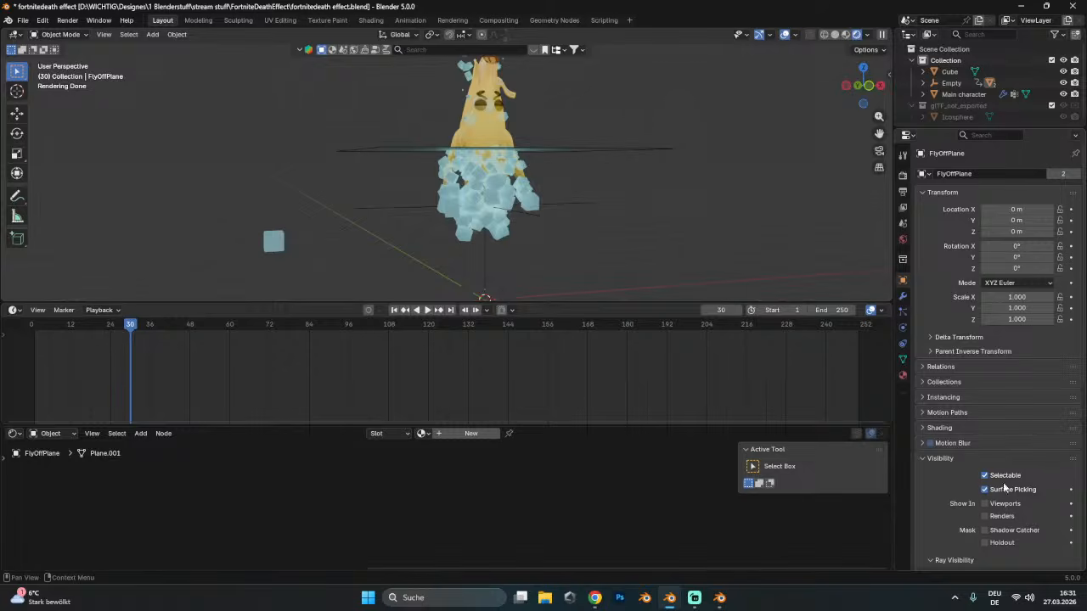
left_click(1016, 532)
left_click(985, 560)
scroll(997, 544, "down", 3)
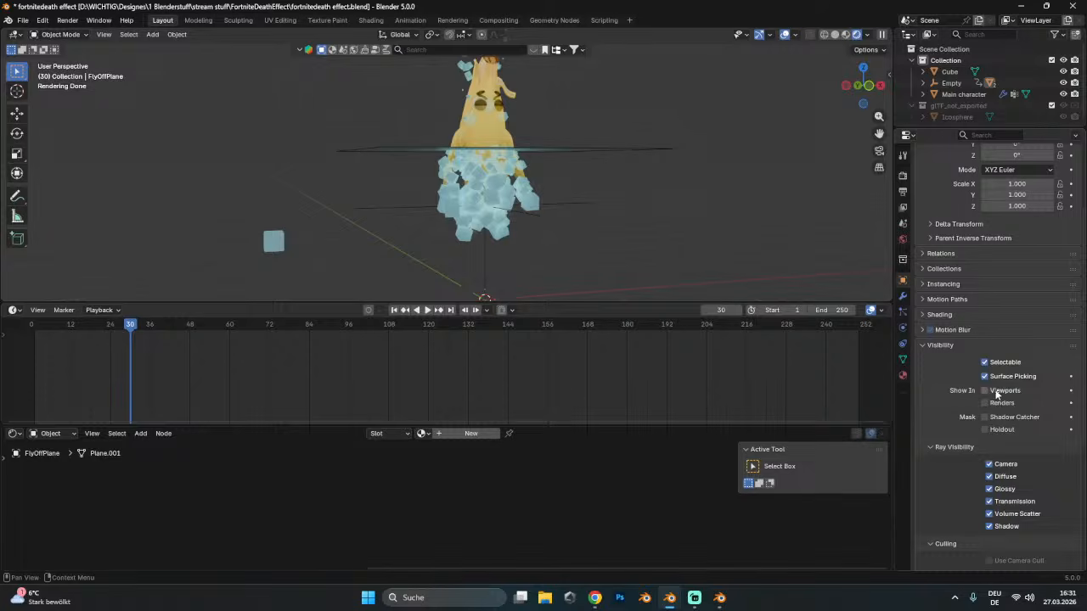
scroll(969, 473, "down", 2)
scroll(970, 473, "up", 2)
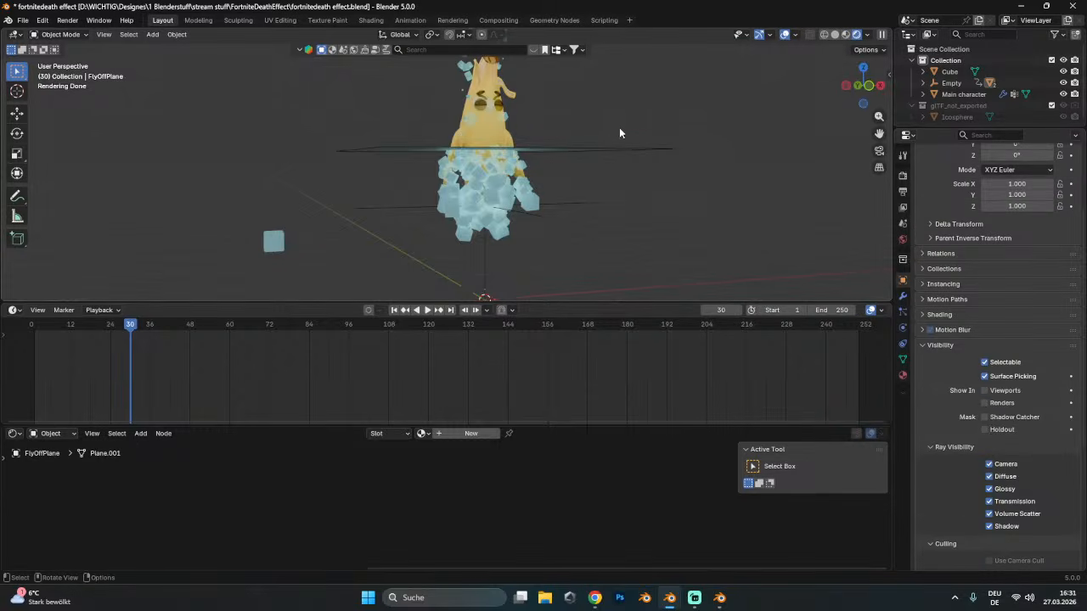
- Hide the large Plane around the character's middle in both viewports and renders, and save the file
left_click(621, 151)
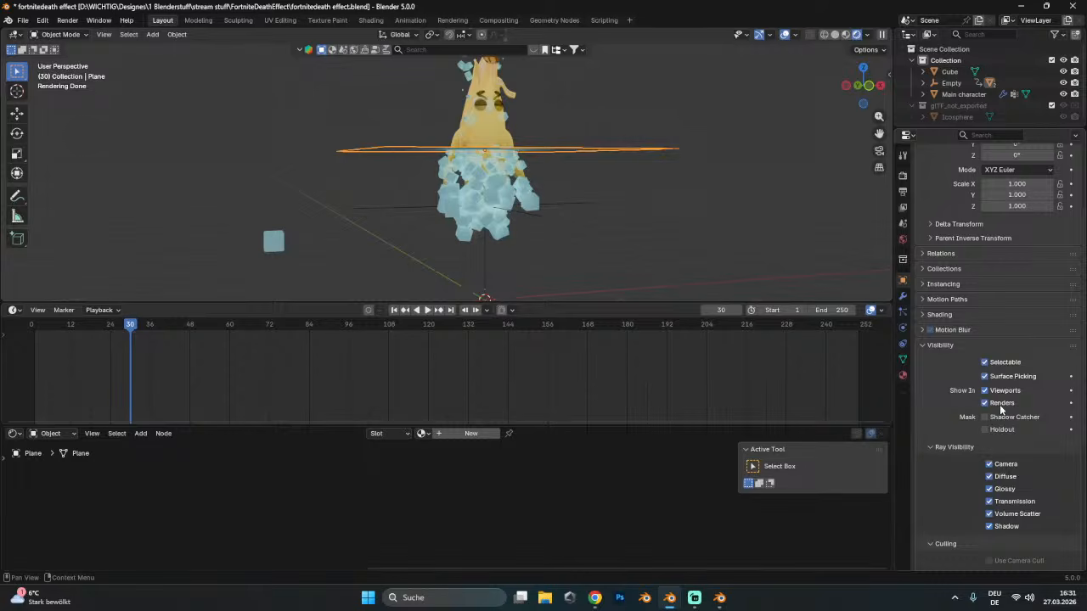
left_click_drag(993, 391, 993, 403)
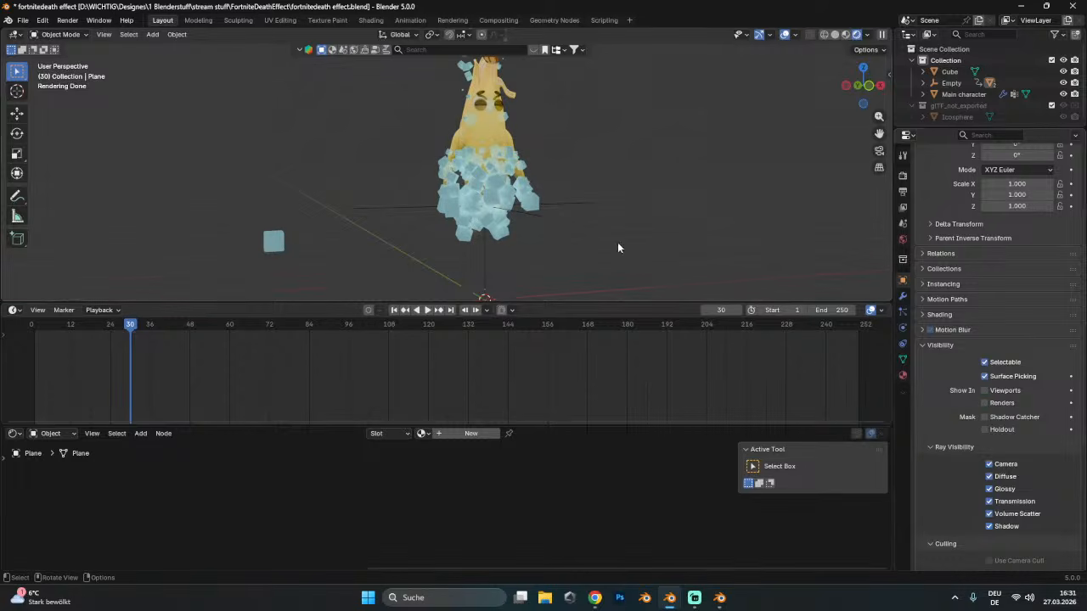
left_click(22, 19)
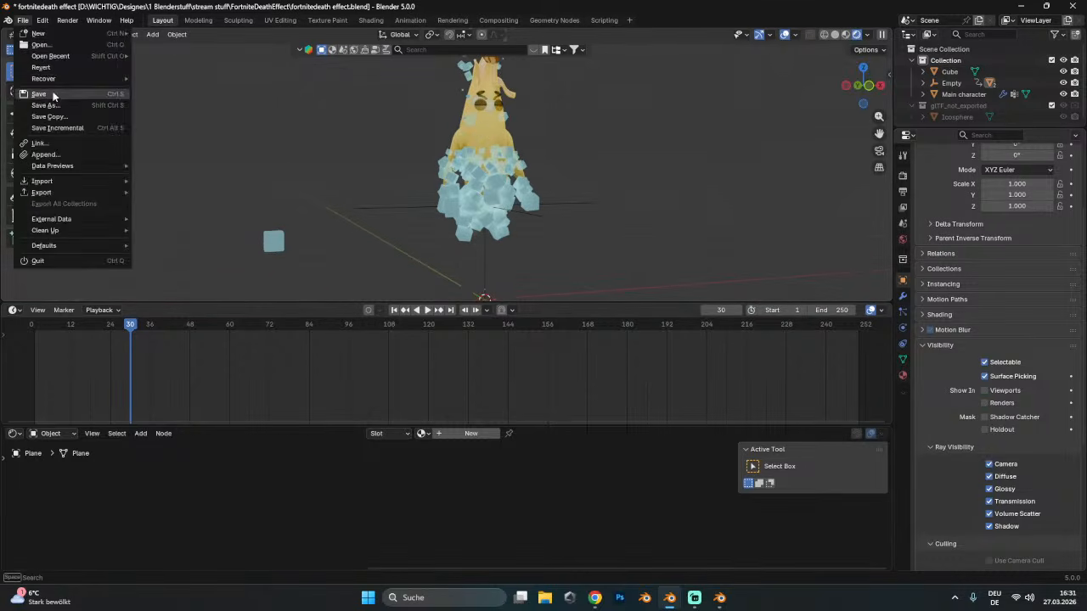
left_click(38, 96)
- Play the dissolve animation, replay it from the first frame, stop it at frame 59, and save the file
scroll(543, 176, "up", 4)
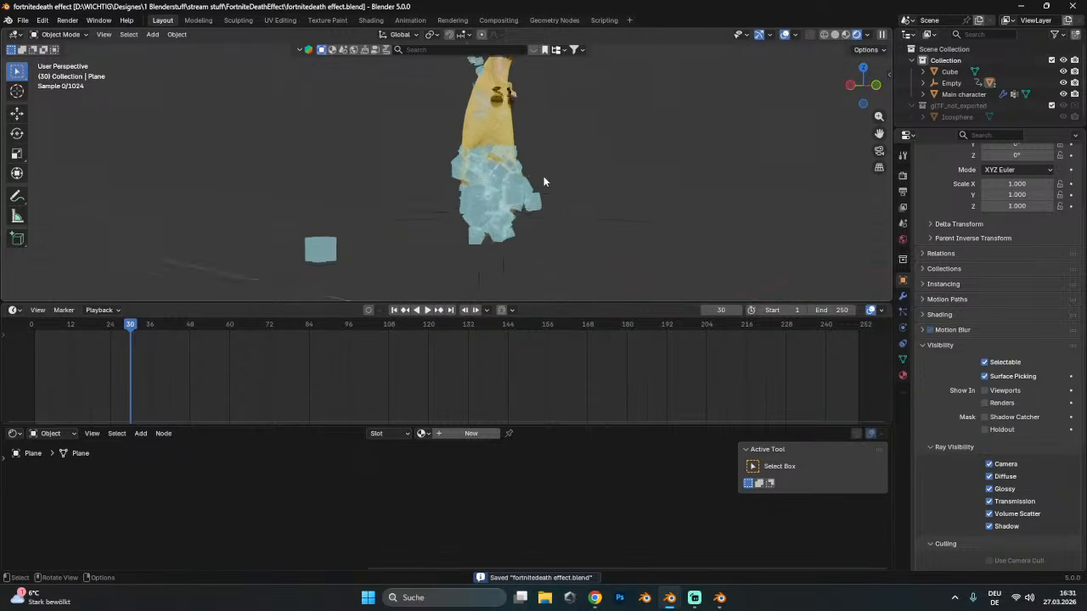
scroll(527, 180, "up", 2)
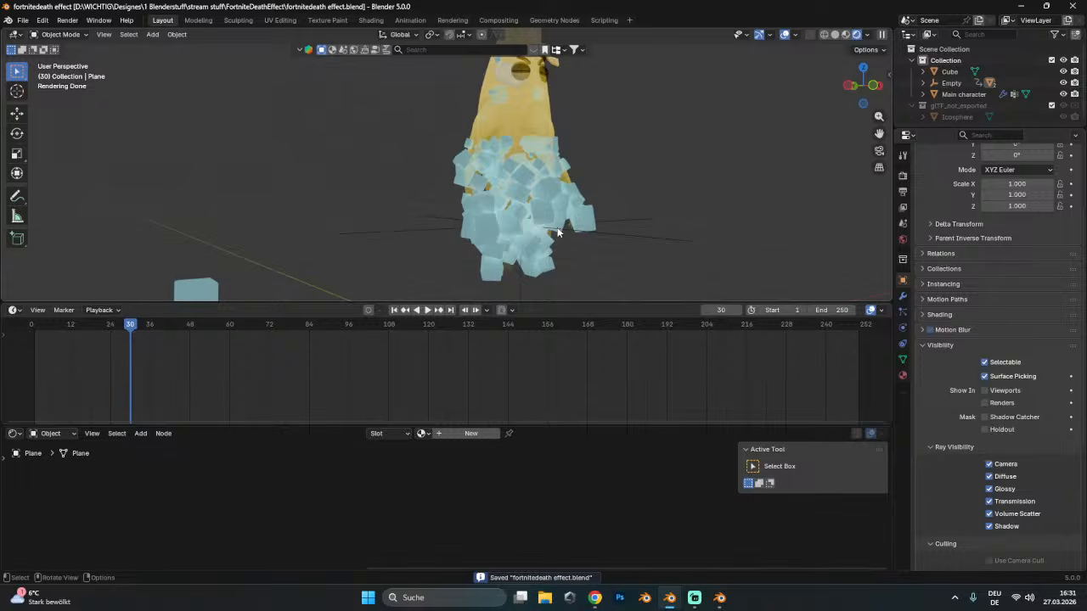
left_click(602, 238)
scroll(602, 238, "down", 3)
left_click(427, 310)
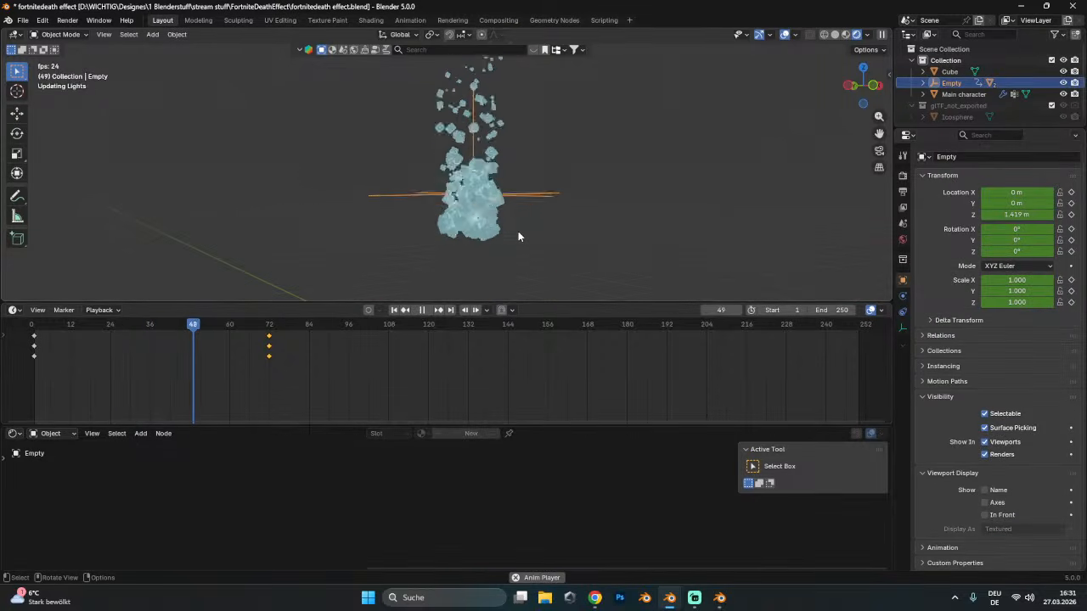
key("space")
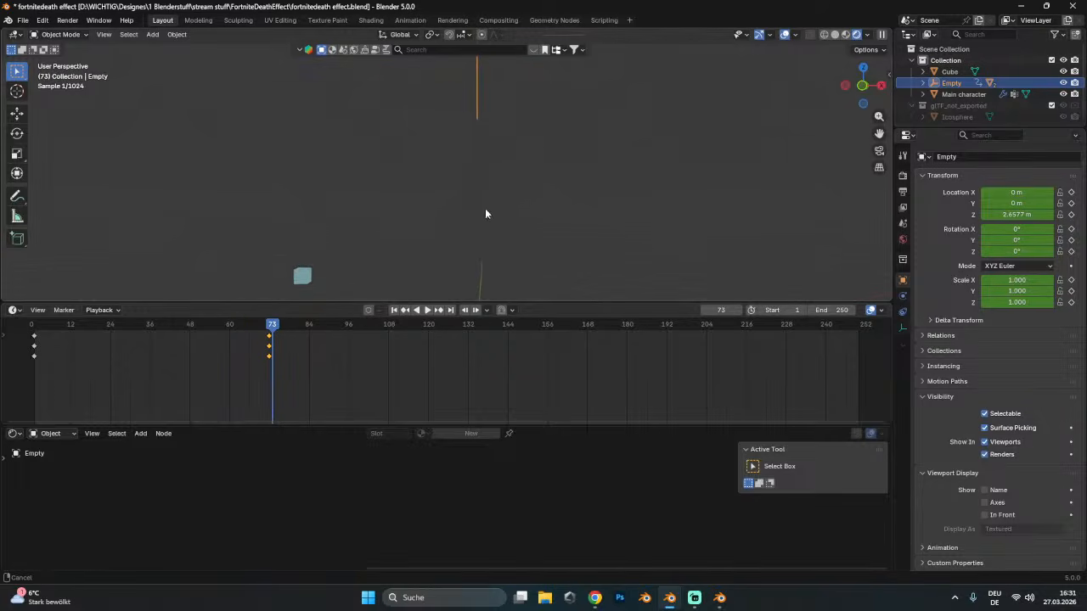
left_click(393, 310)
left_click(427, 311)
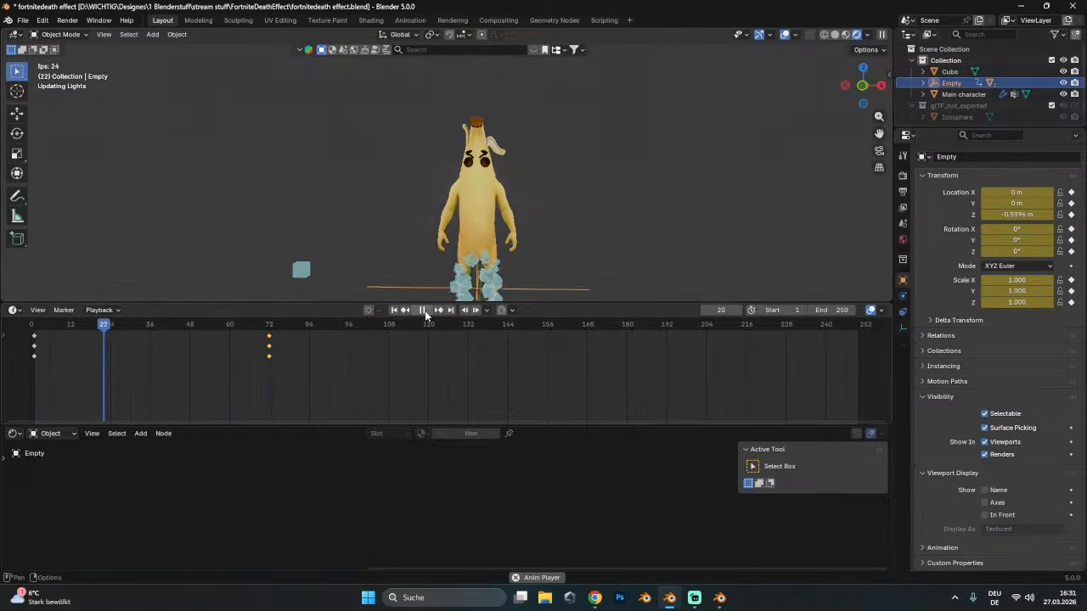
left_click(424, 311)
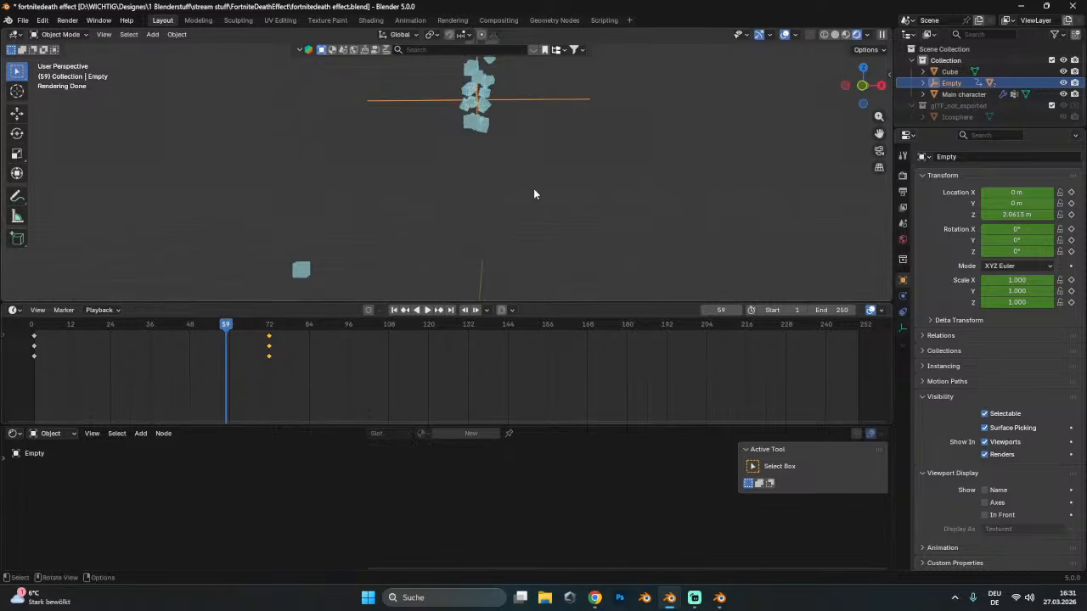
key("ctrl+s")
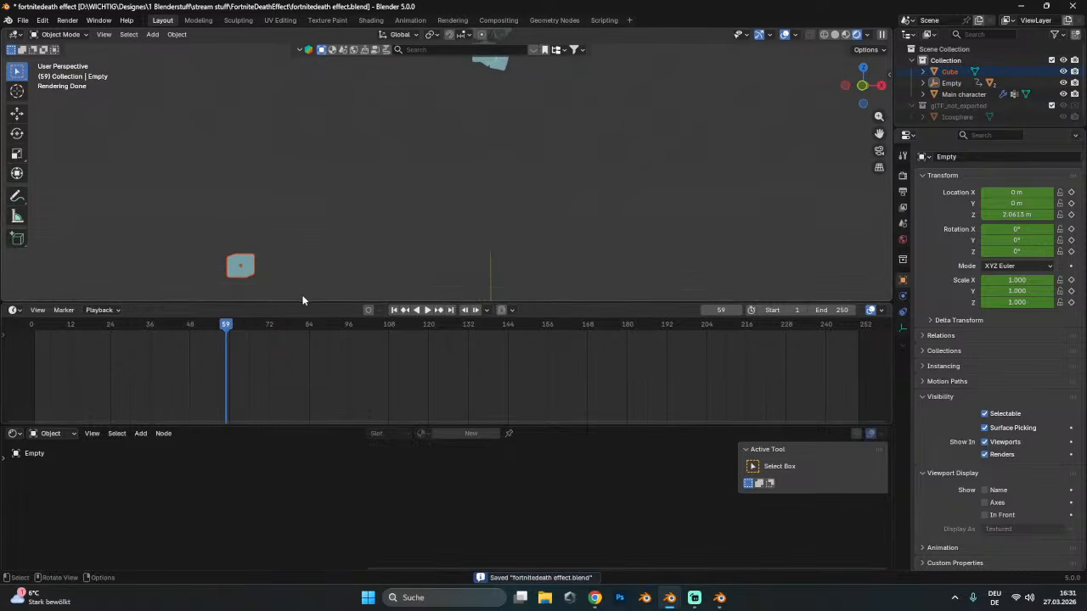
- Change the Timeline area to a Shader Editor and merge it with the Shader Editor below into one full-width area
left_click(13, 310)
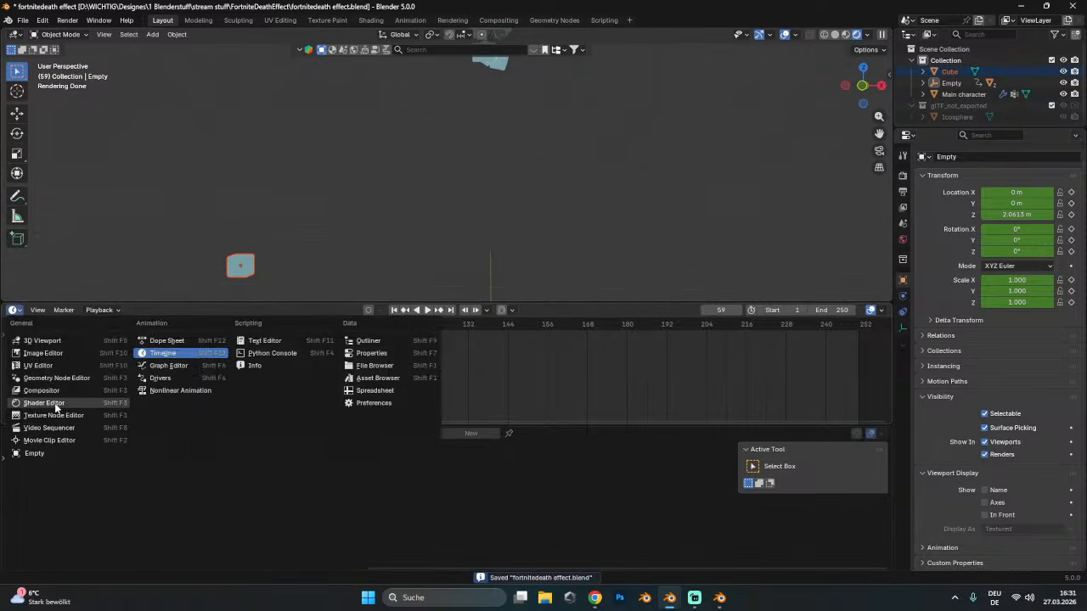
left_click(51, 402)
left_click(867, 35)
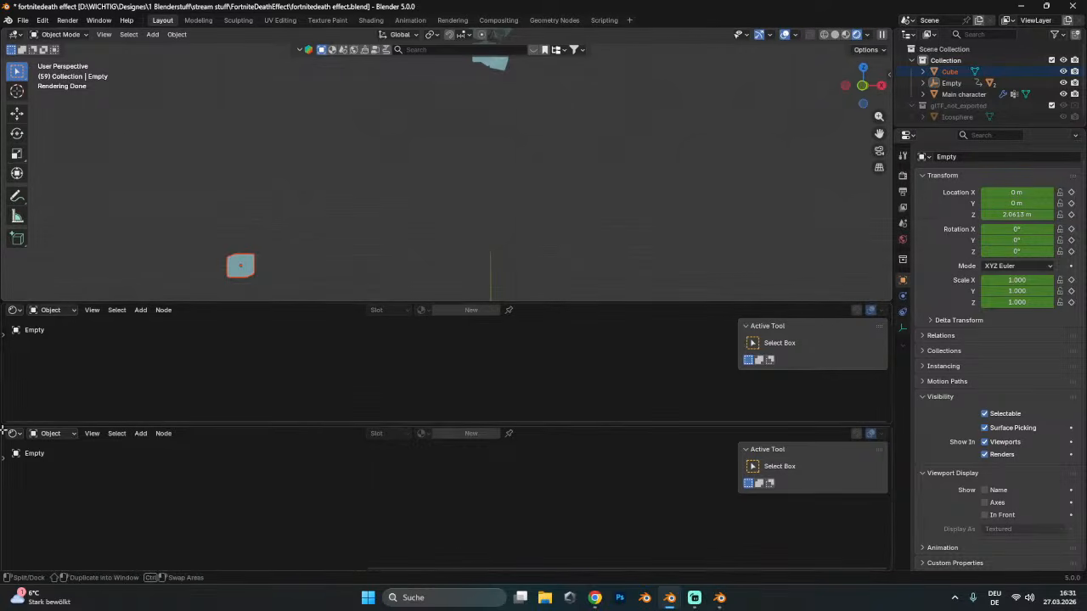
left_click_drag(127, 433, 141, 388, "ctrl")
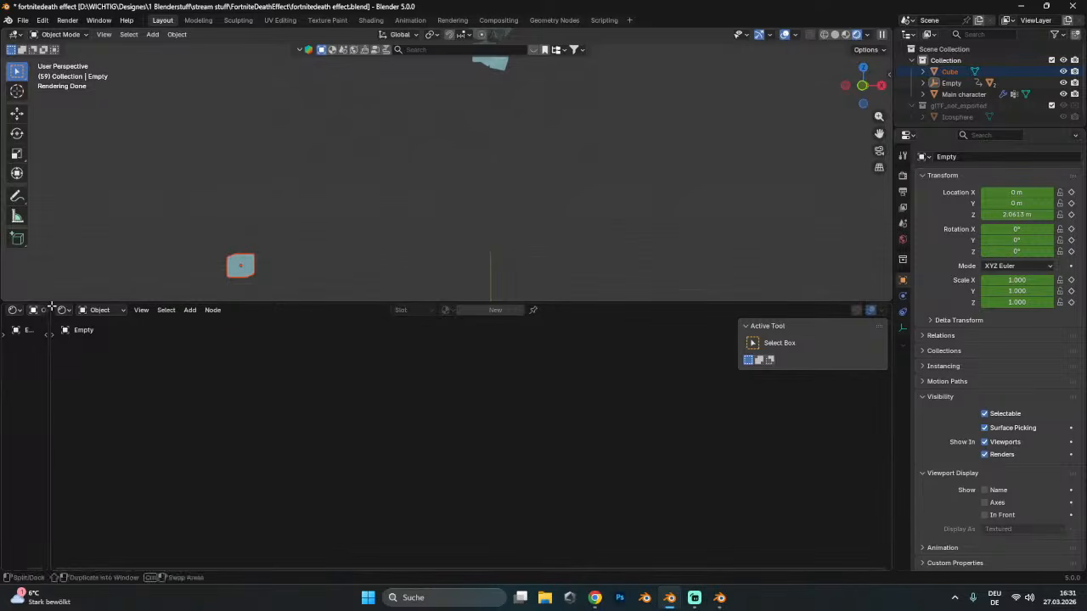
left_click_drag(50, 306, 337, 388, "ctrl")
left_click_drag(2, 333, 474, 426)
- Select the separate cube and set the Roughness of its Principled BSDF to 0.205
left_click(240, 266)
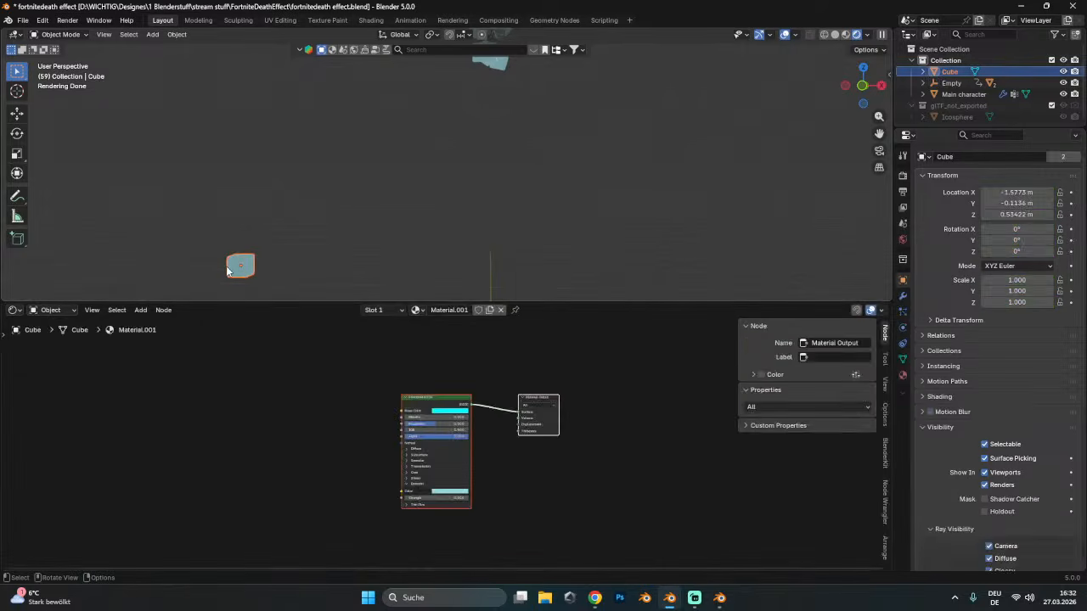
scroll(531, 416, "up", 4)
left_click(476, 363)
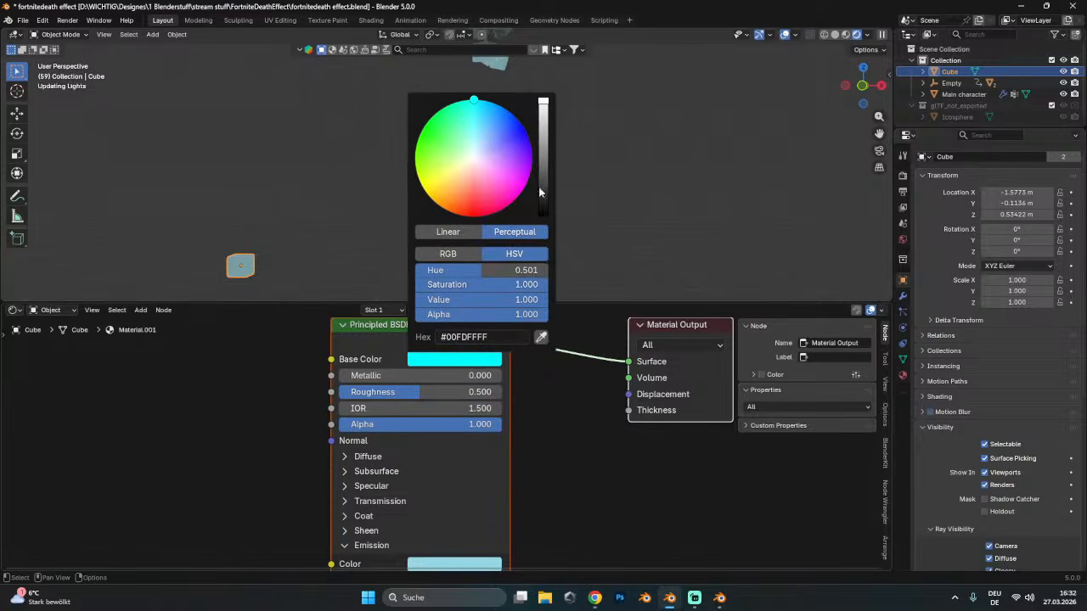
left_click_drag(400, 396, 361, 396)
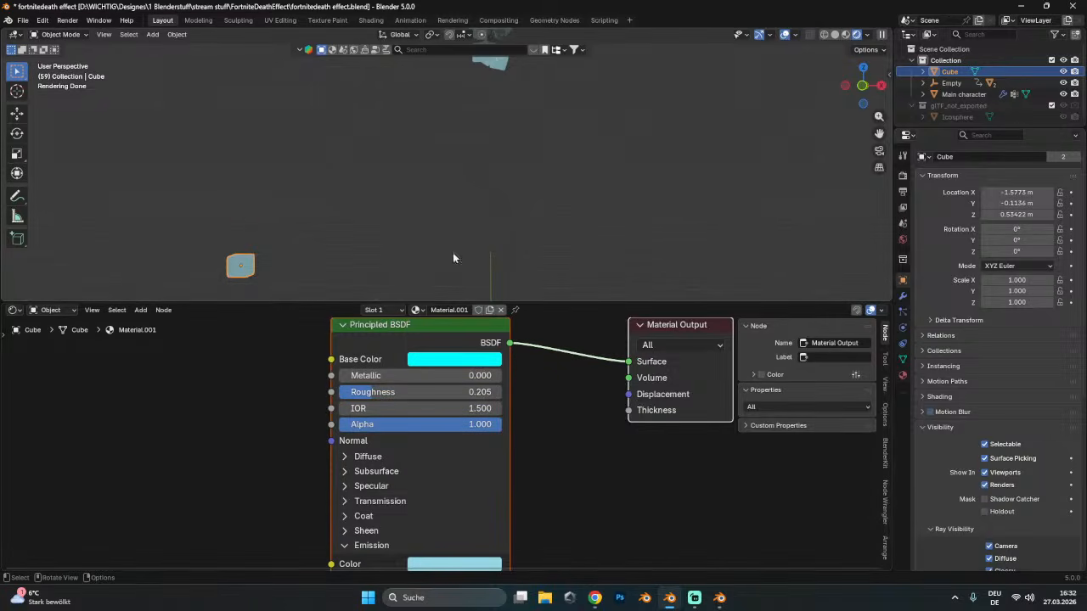
- Set the Emission Strength of the cube's material to 2.700 and inspect the glow on the cube and the rising cubes
middle_click_drag(279, 256, 466, 245)
middle_click_drag(563, 246, 528, 213)
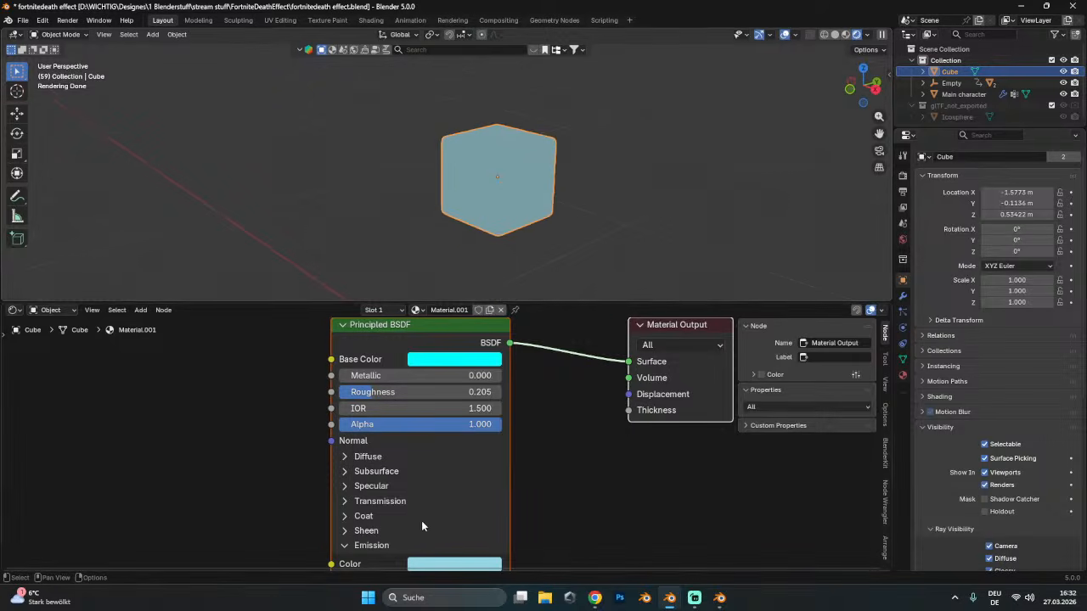
middle_click_drag(497, 568, 480, 480)
left_click_drag(467, 493, 526, 493)
scroll(584, 204, "down", 3)
left_click(579, 200)
scroll(579, 200, "down", 4)
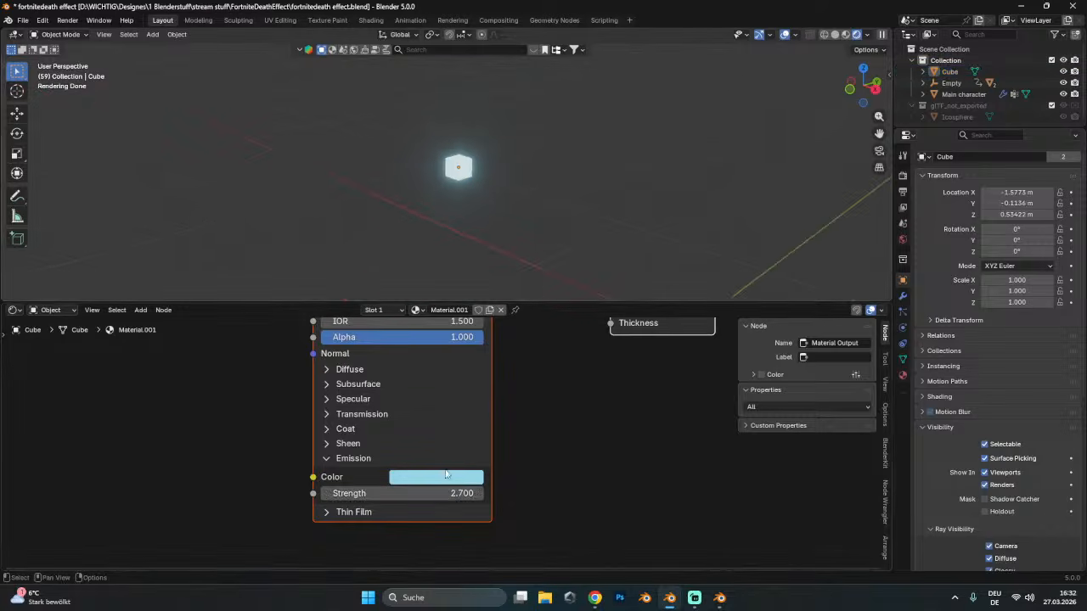
middle_click_drag(600, 255, 466, 255)
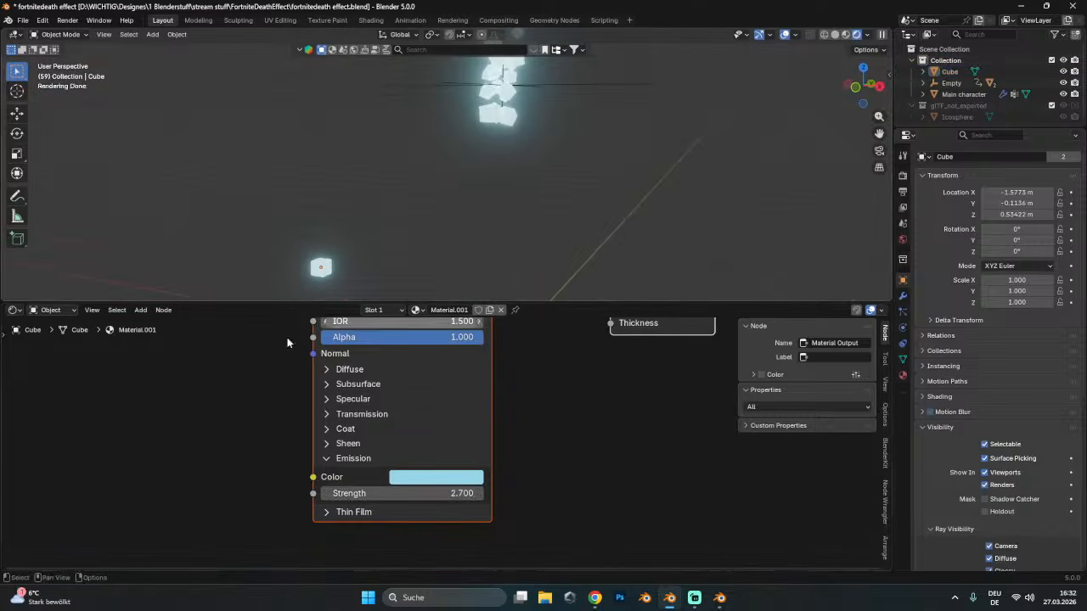
- Switch the Shader Editor area to the Timeline, move the playhead to frame 32, and turn off the viewport overlays
left_click(19, 311)
left_click(163, 353)
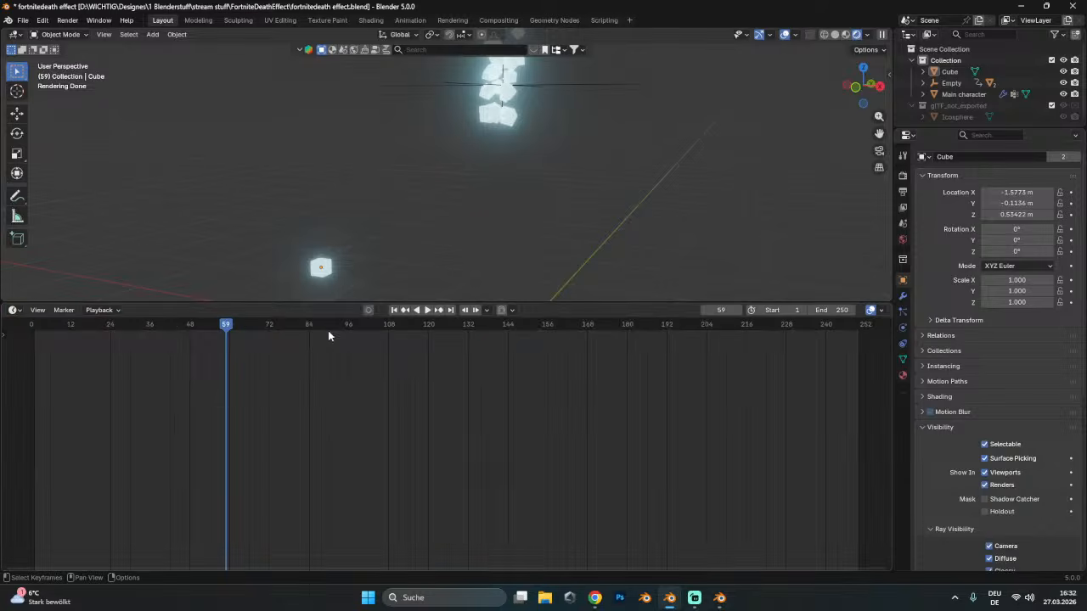
left_click_drag(170, 325, 136, 325)
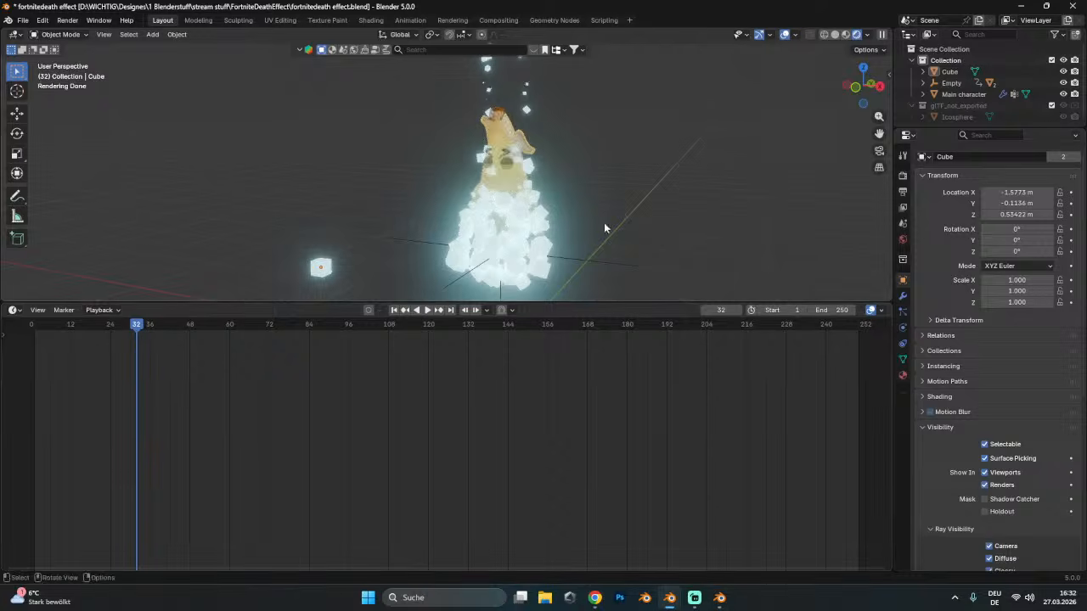
middle_click_drag(552, 238, 509, 219, "shift")
left_click(785, 34)
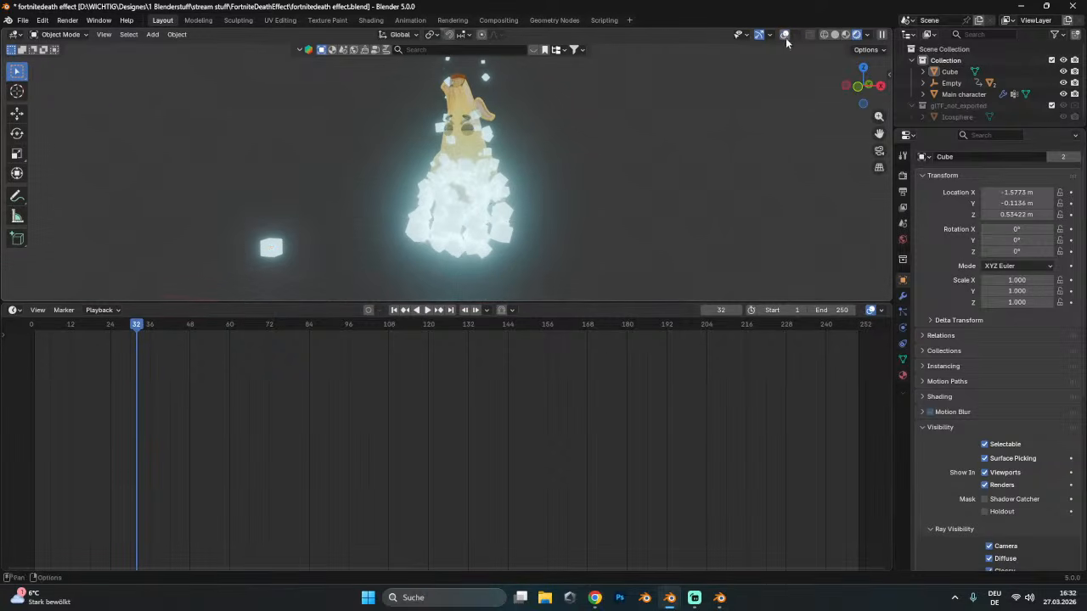
- Reopen the cube's material in the Shader Editor, set its Emission Strength to 1.000, and save the file
left_click(272, 246)
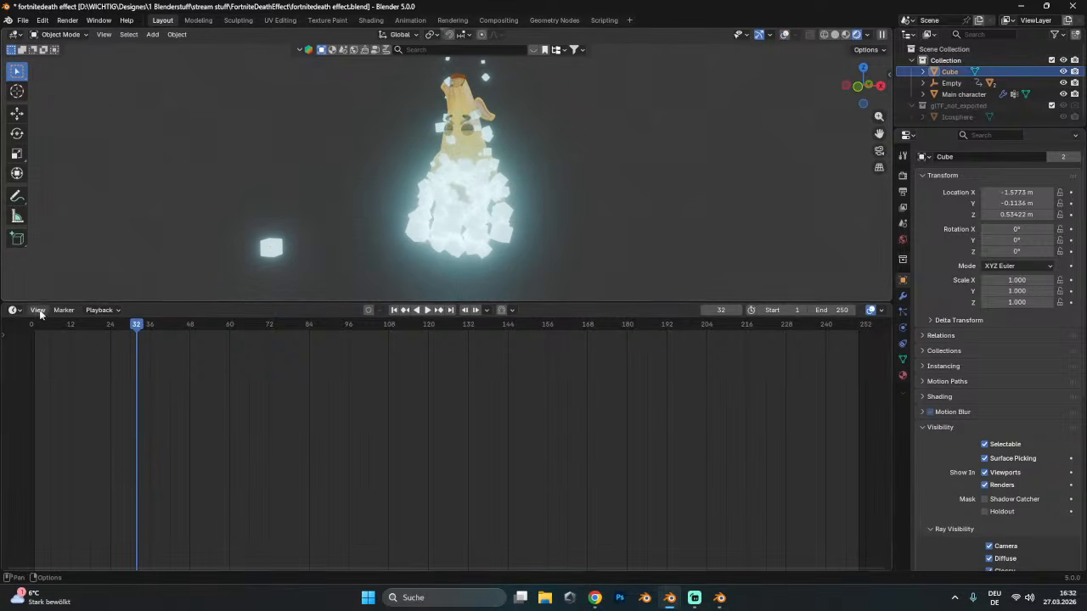
left_click(13, 310)
left_click(34, 409)
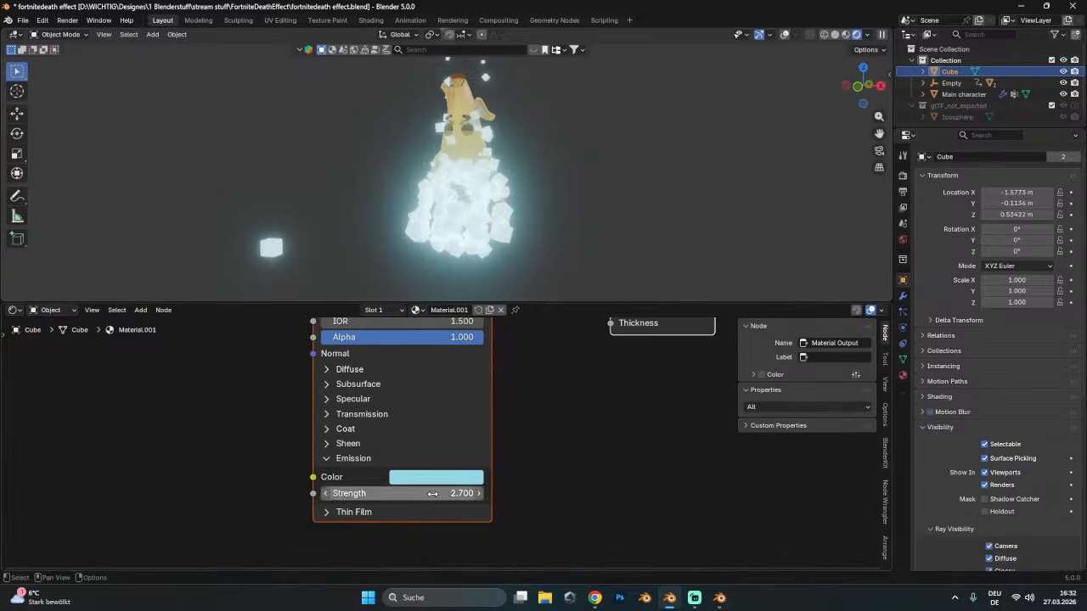
left_click_drag(432, 493, 373, 493)
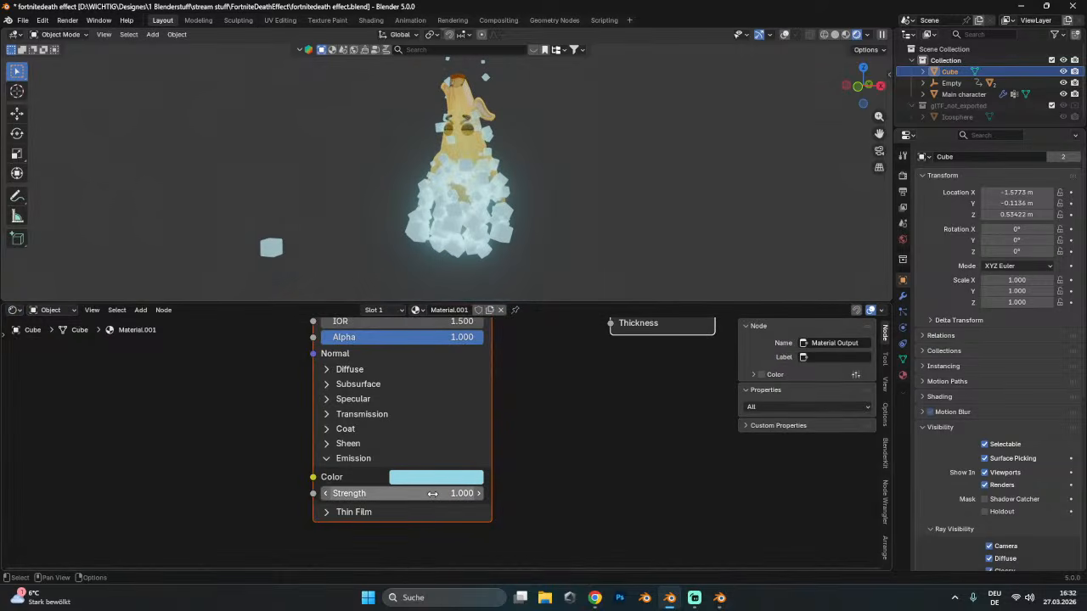
key("ctrl+s")
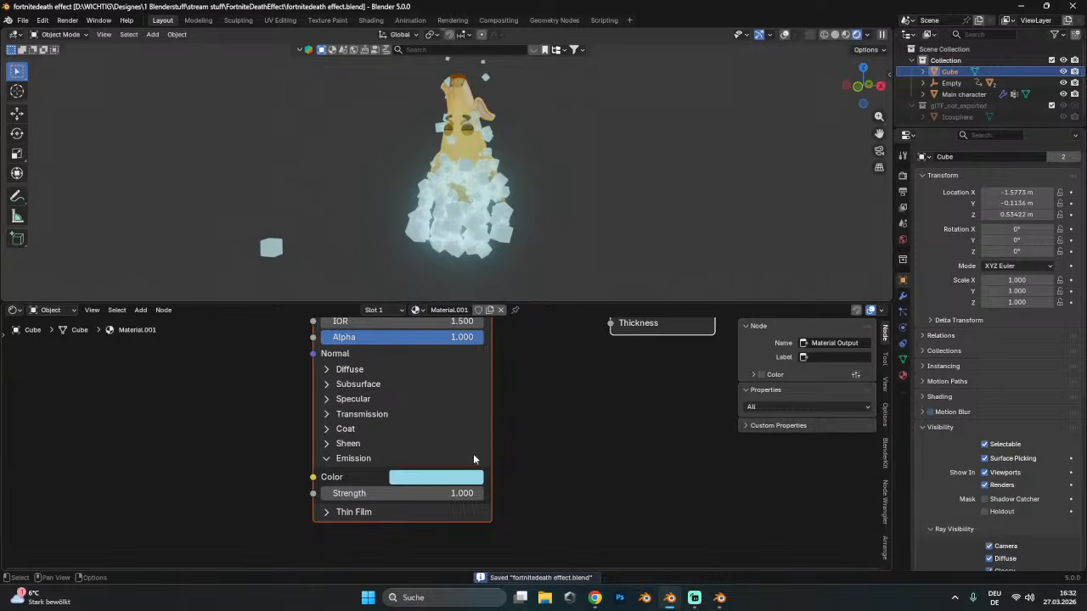
- Set the cube material's Metallic to 1.000 and Roughness to 0.077, and save the file
middle_click_drag(539, 414, 556, 472)
left_click_drag(486, 396, 516, 393)
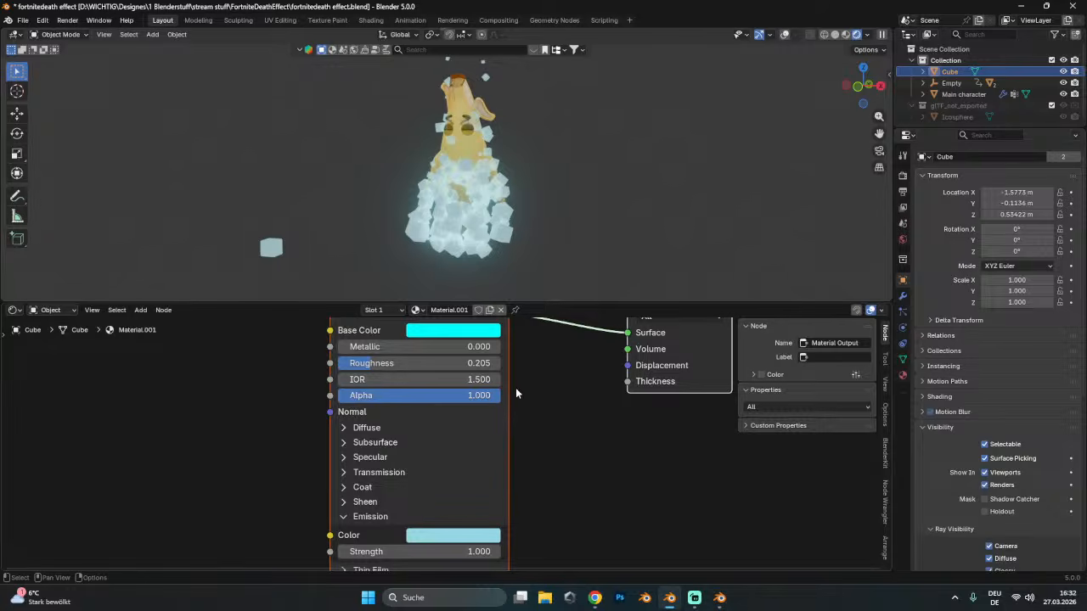
left_click(373, 427)
left_click(374, 427)
left_click(382, 442)
left_click(382, 442)
left_click_drag(399, 346, 501, 347)
left_click_drag(374, 363, 351, 363)
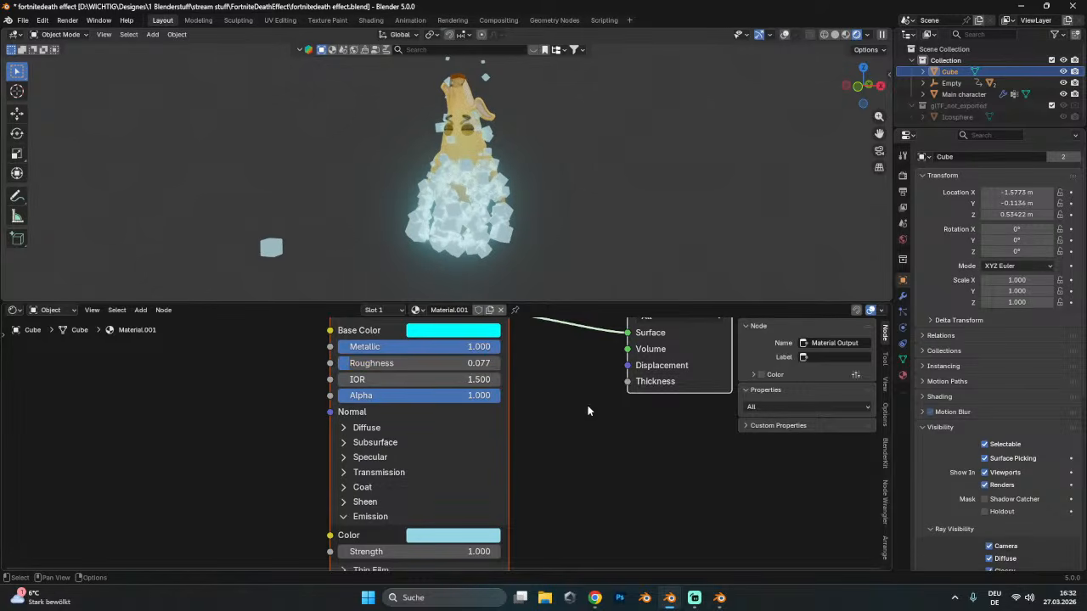
scroll(540, 482, "down", 4)
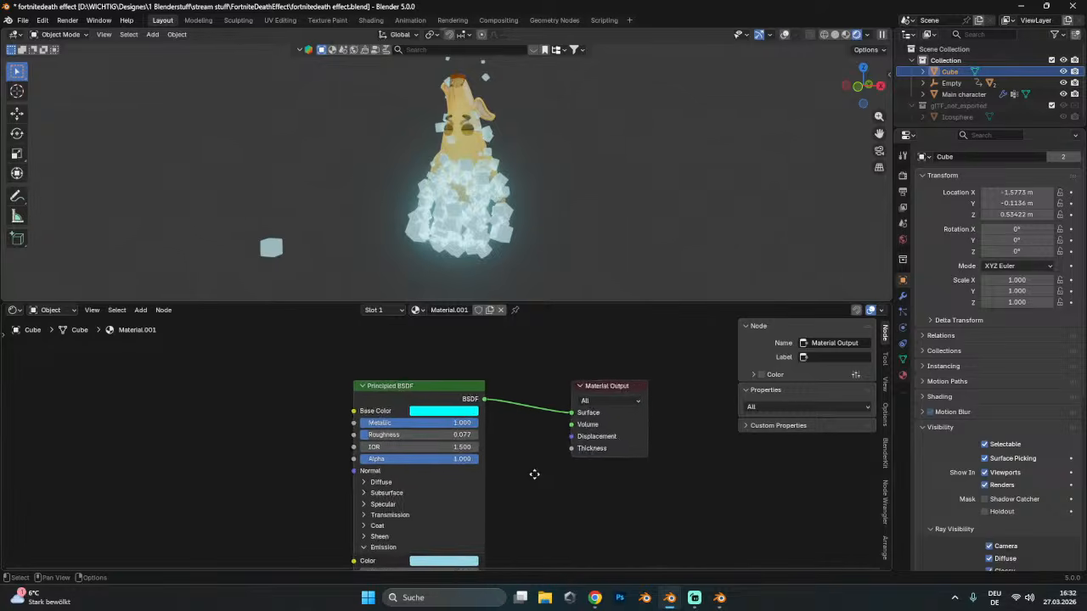
middle_click_drag(534, 474, 432, 471)
key("ctrl+s")
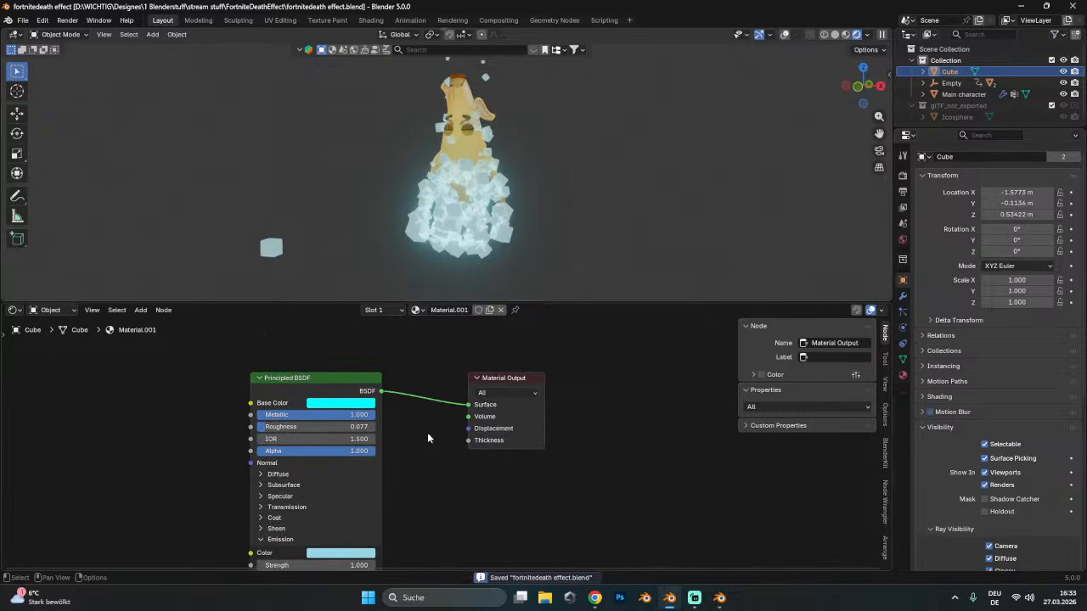
- Enlarge the 3D viewport by lowering its border with the Shader Editor, and save the file
mouse_move(489, 179)
middle_mouse_down()
mouse_move(478, 178)
mouse_move(506, 177)
mouse_move(502, 186)
middle_mouse_up()
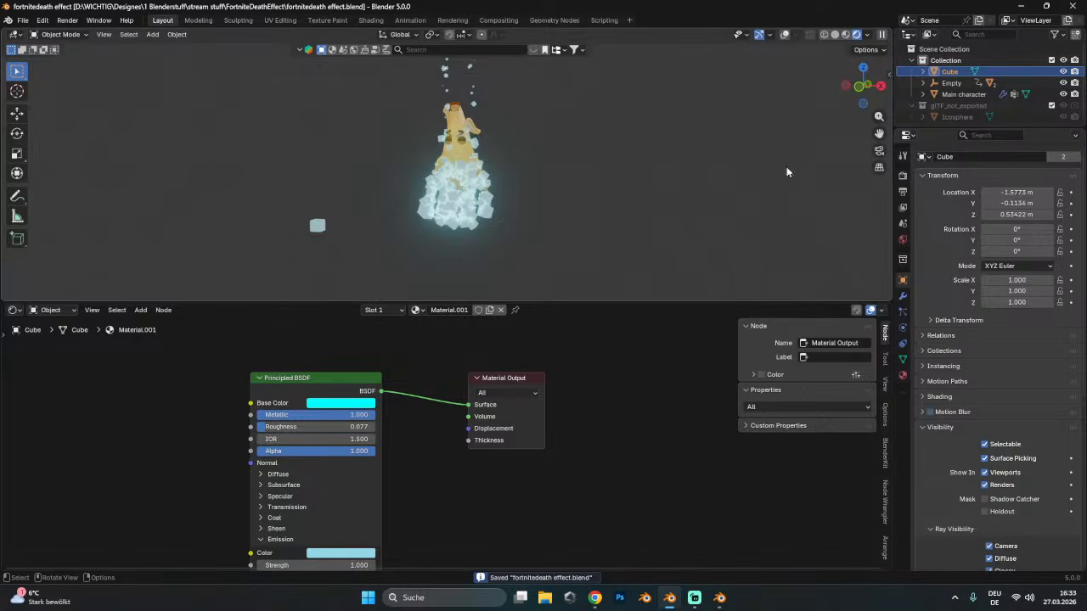
left_click_drag(539, 302, 539, 354)
key("ctrl+s")
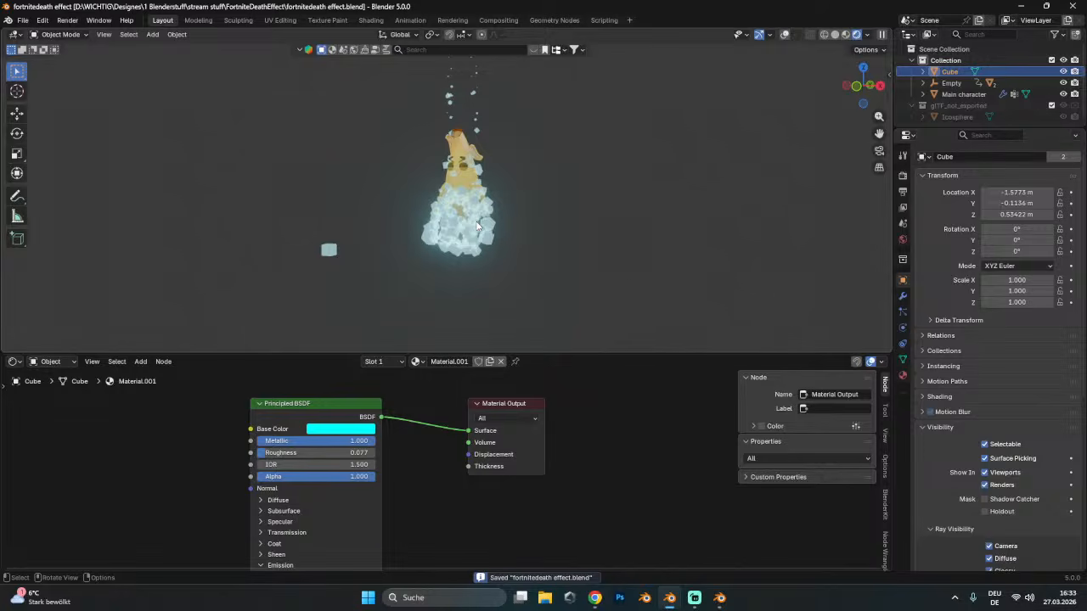
left_click(22, 19)
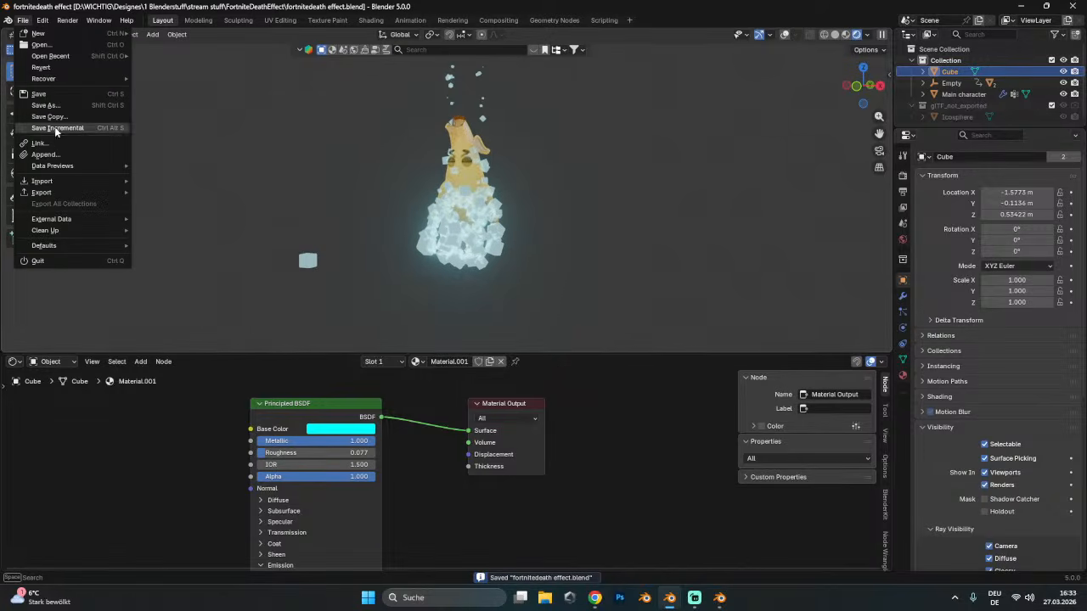
left_click(42, 94)
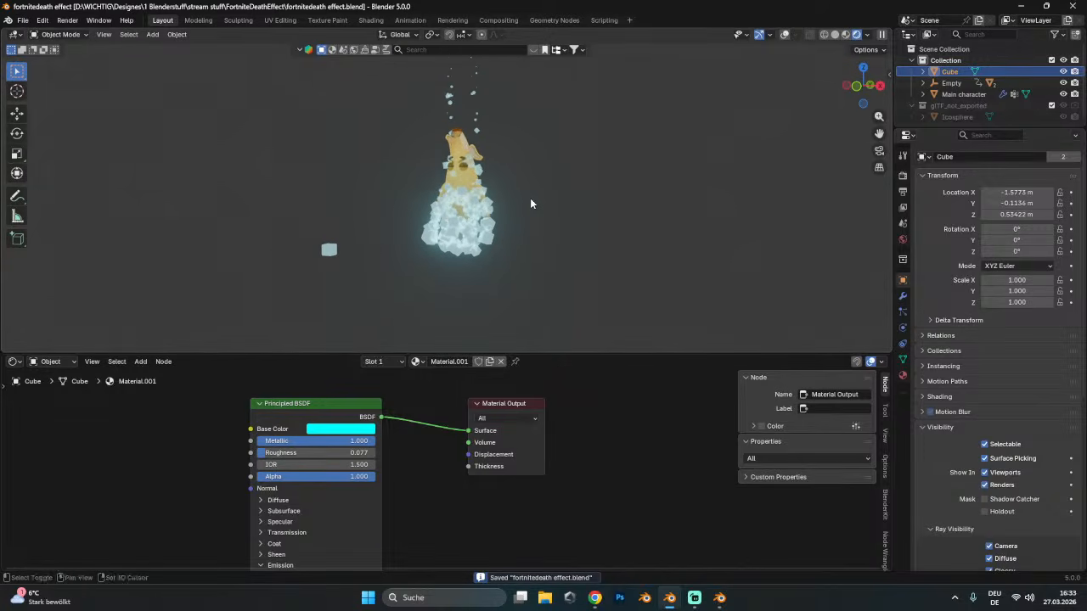
- Switch the 3D viewport to Solid shading
key("shift+a")
left_click(846, 34)
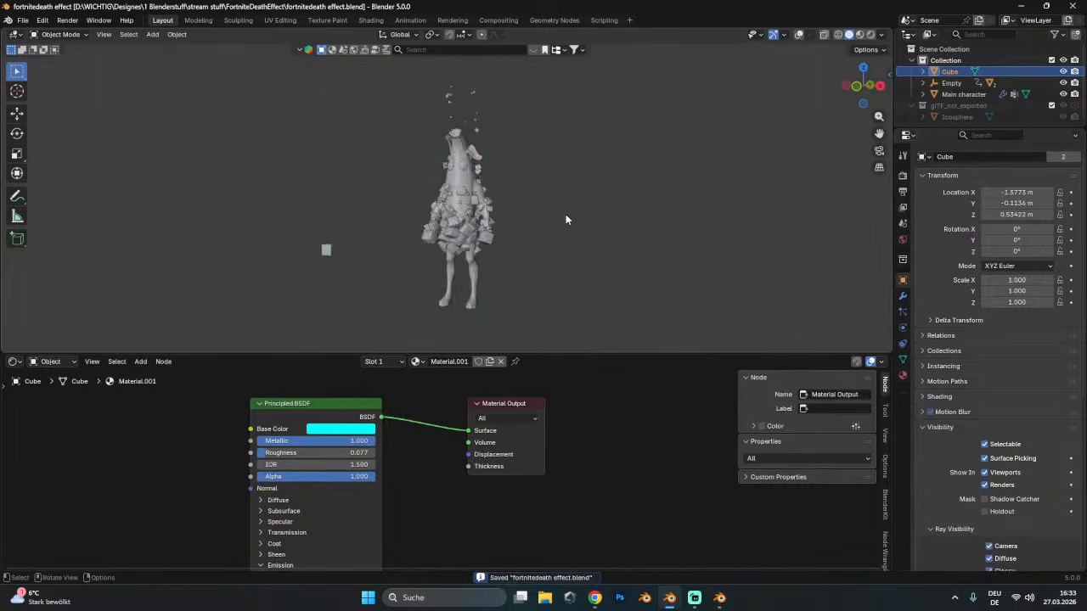
- Show the viewport overlays, move the cube down along Z to about -1.04 m, and save the file
left_click(798, 34)
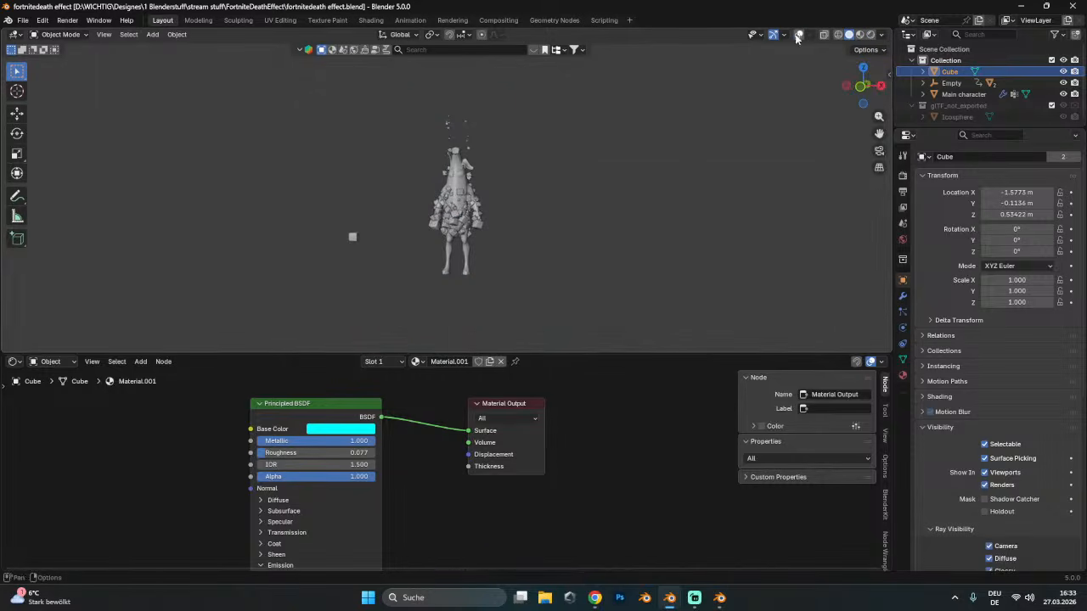
middle_click_drag(562, 237, 557, 188)
key("shift+a")
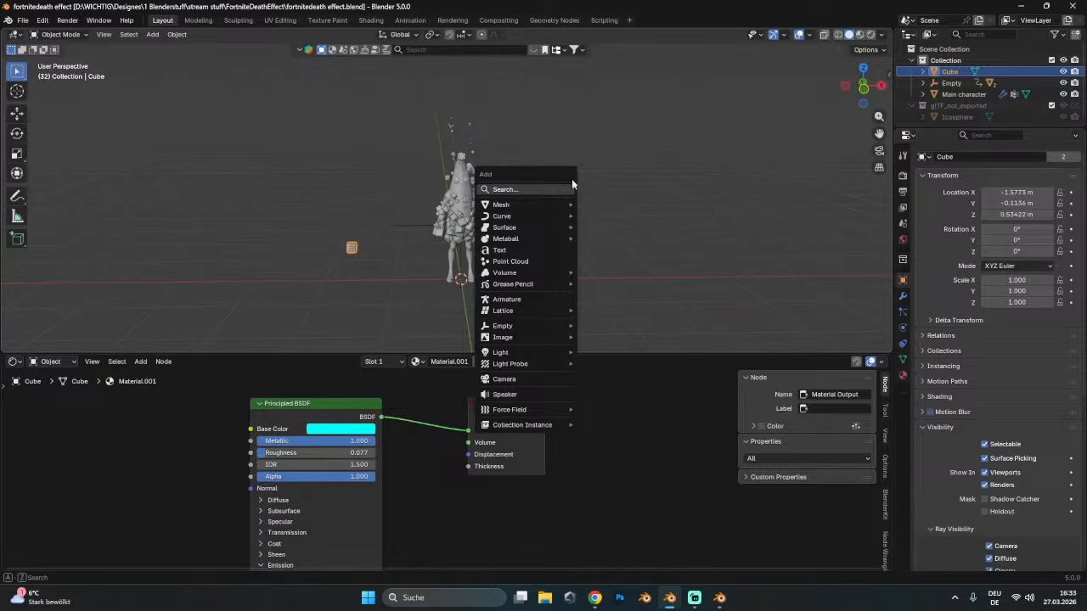
key("Escape")
key("g")
key("z")
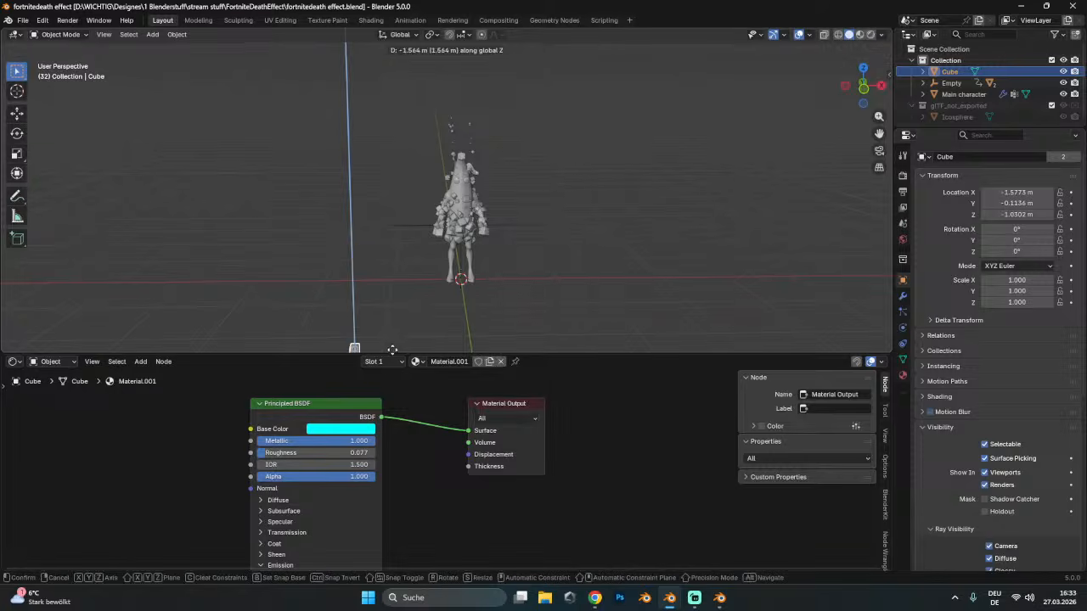
left_click(410, 310)
key("ctrl+s")
- Add a plane mesh at the scene origin and scale it uniformly to about 3.08
key("shift+a")
mouse_move(560, 201)
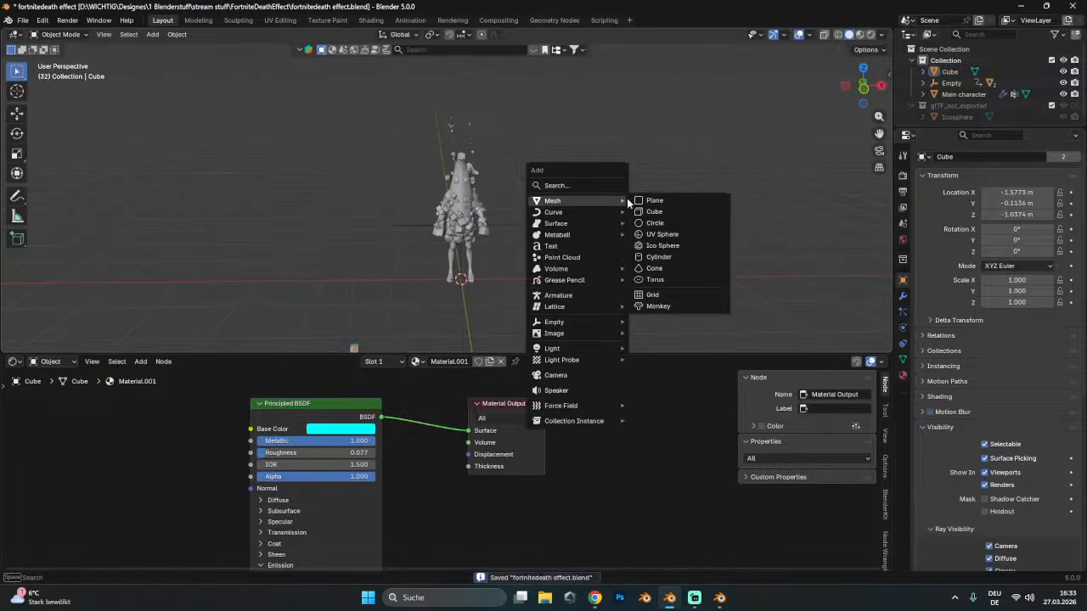
left_click(666, 204)
key("s")
left_click(766, 268)
- Extrude the plane's edge behind the character straight up along Z to form a back wall
middle_click_drag(597, 283, 560, 292)
key("Tab")
key("2")
left_click(343, 273)
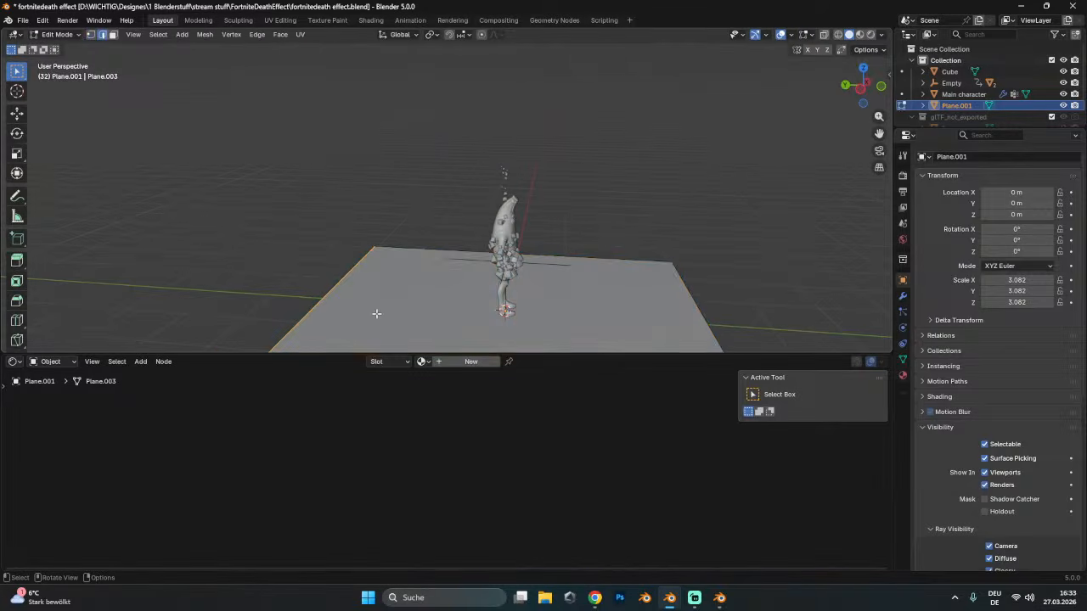
key("g")
key("z")
right_click(395, 140)
key("e")
key("z")
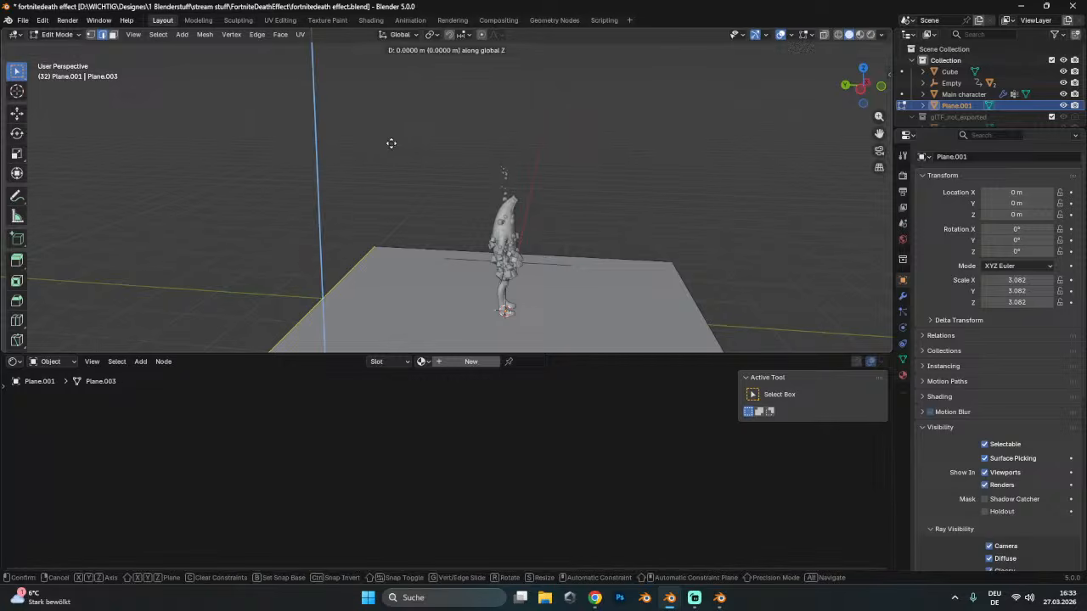
left_click(330, 219)
- Bevel the edge between the floor and the back wall with 11 segments to make a curved transition
left_click(357, 264)
right_click(402, 341)
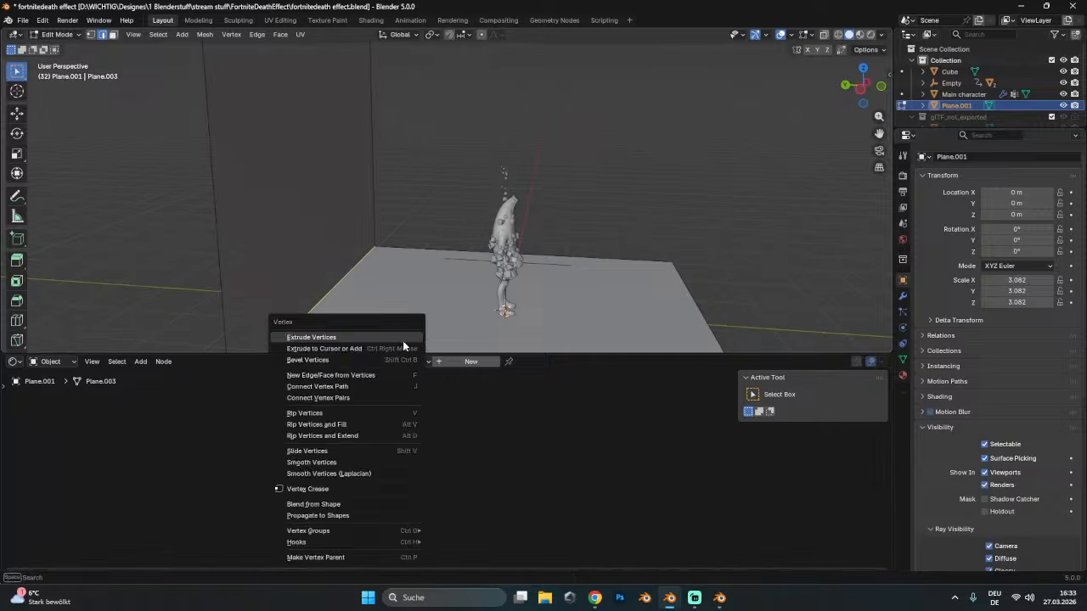
left_click(403, 340)
scroll(403, 307, "up", 5)
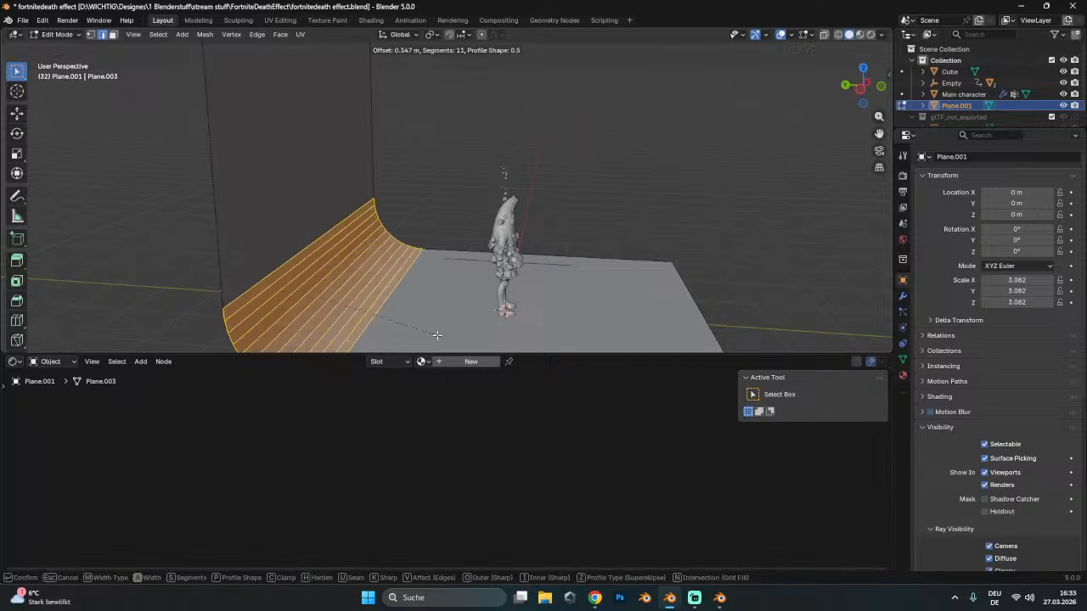
left_click(428, 297)
- Return to Object Mode and apply Shade Smooth to the backdrop
key("Tab")
right_click(432, 294)
left_click(432, 291)
- Widen the backdrop along X to a scale of about 5.63, apply its scale, and save the file
scroll(439, 271, "down", 4)
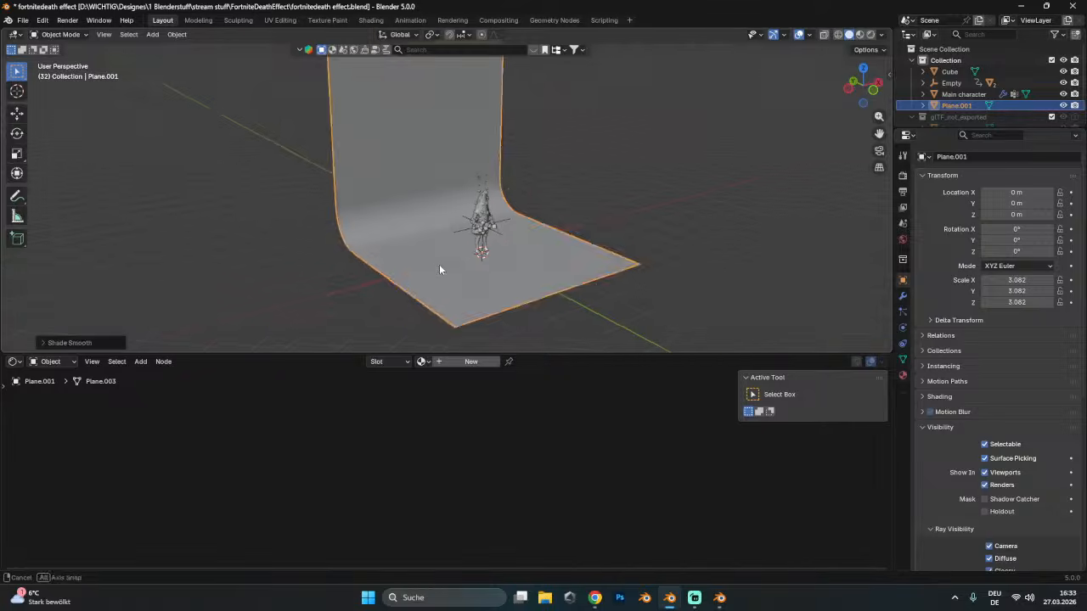
key("s")
key("x")
left_click(656, 206)
key("ctrl+a")
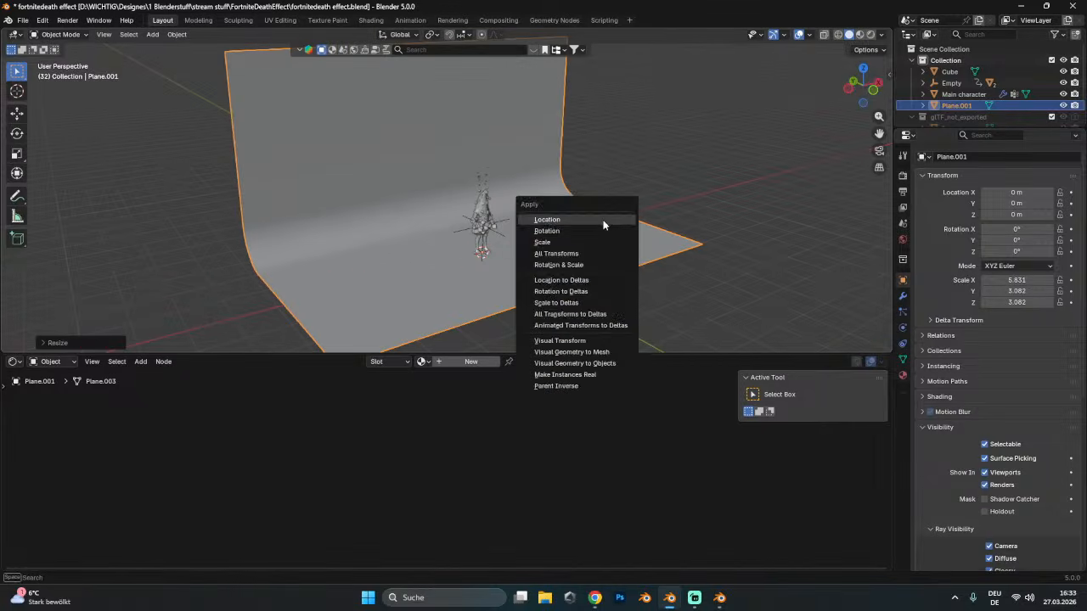
left_click(593, 244)
key("ctrl+s")
- Face the character and backdrop from the front and switch the viewport to Rendered shading
scroll(591, 246, "up", 4)
middle_click_drag(591, 241, 655, 167)
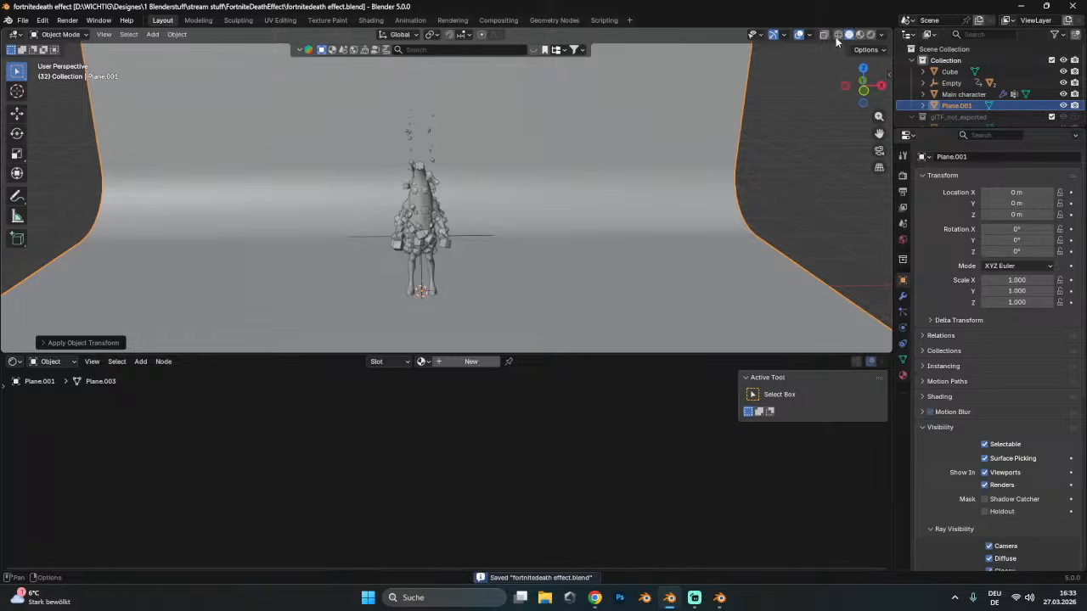
left_click(869, 34)
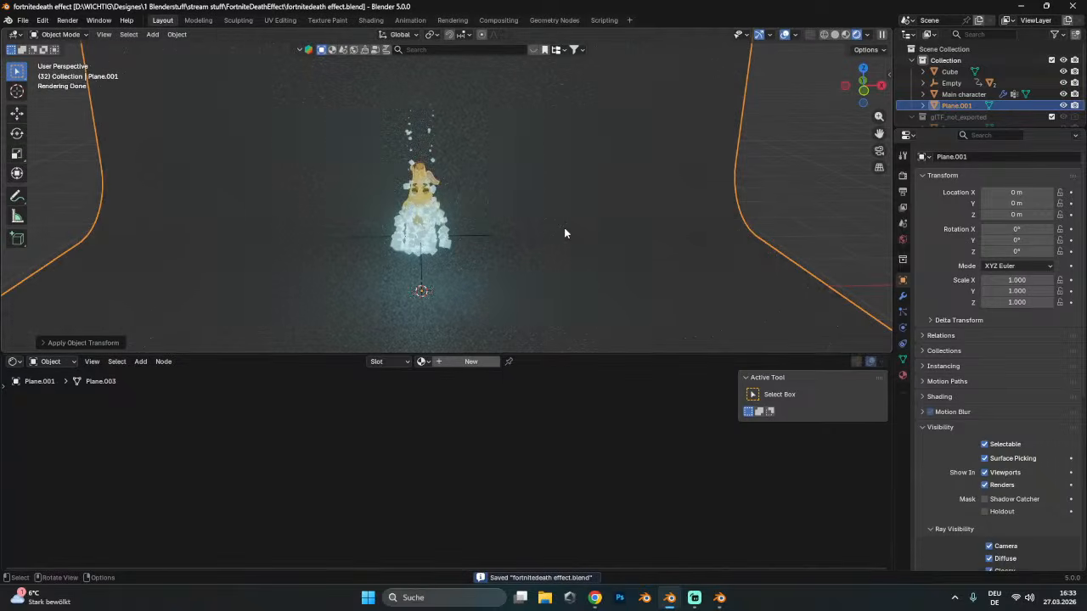
- Add a camera and align it to the current view
key("shift+a")
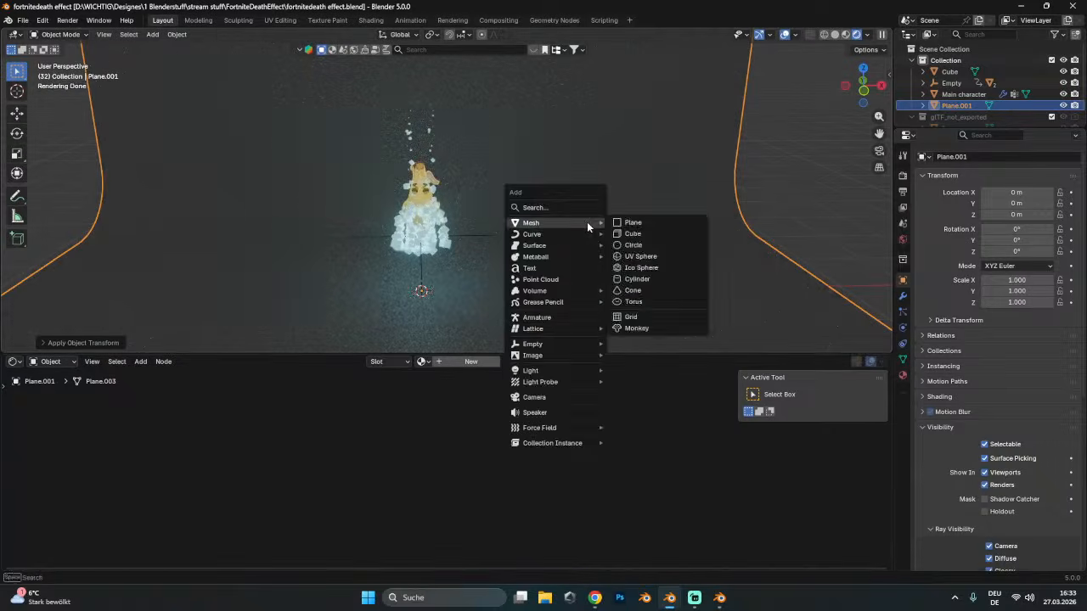
left_click(554, 399)
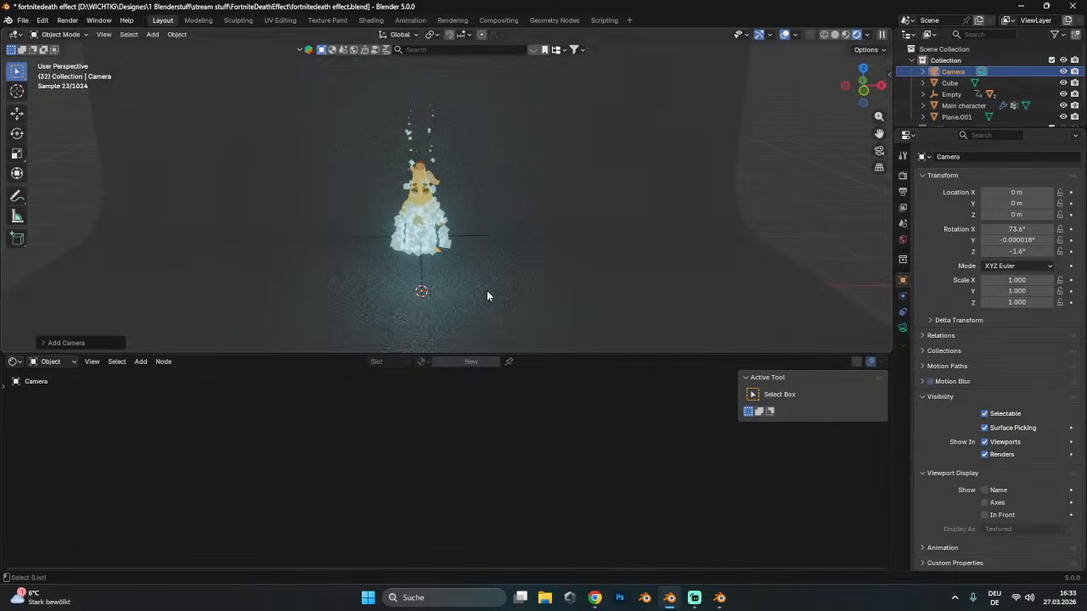
key("ctrl+alt+KP_0")
- Set the camera's Passepartout to 1.000 and enable the Camera to View lock
left_click(982, 71)
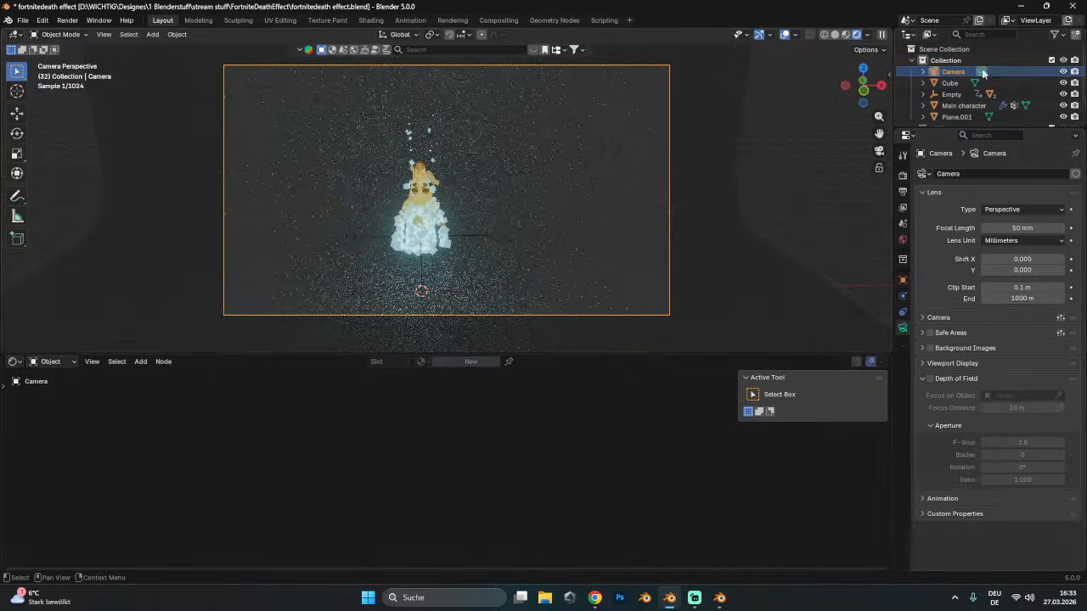
left_click_drag(1025, 446, 1066, 446)
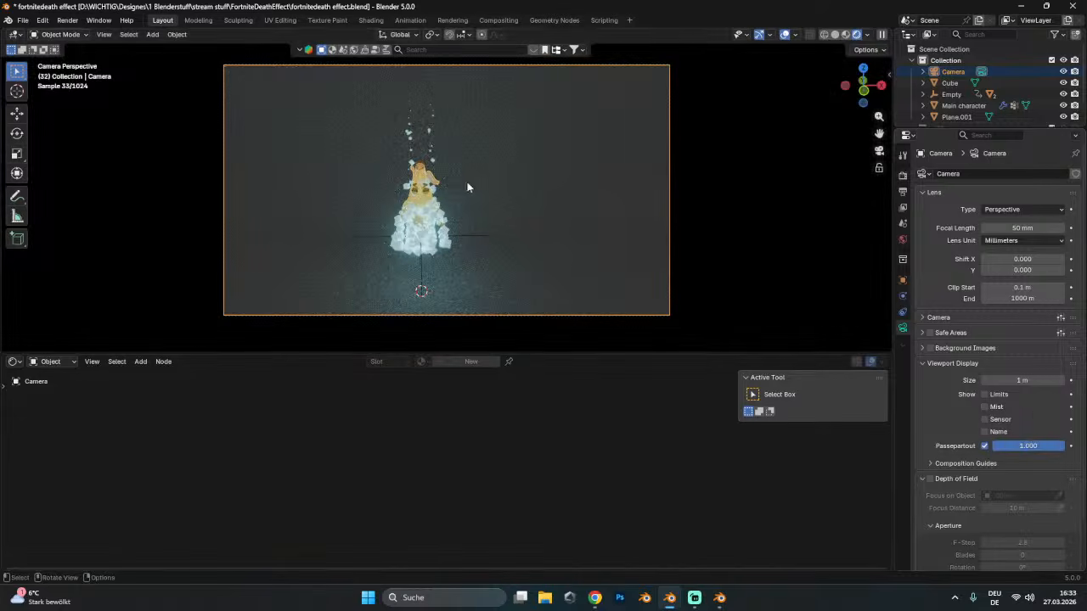
left_click(890, 73)
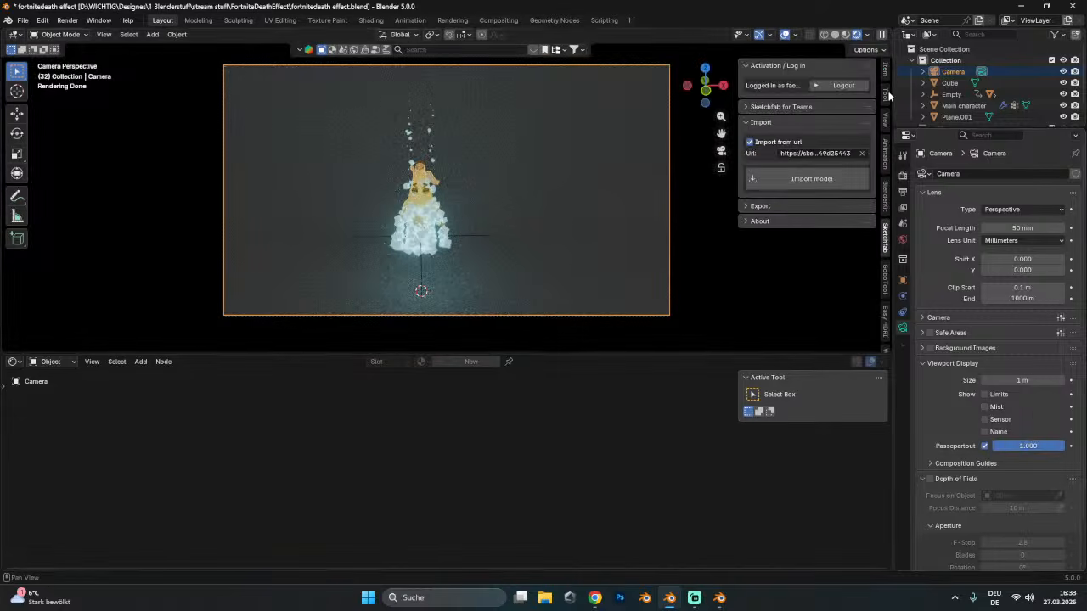
left_click(888, 95)
left_click(885, 119)
left_click(826, 221)
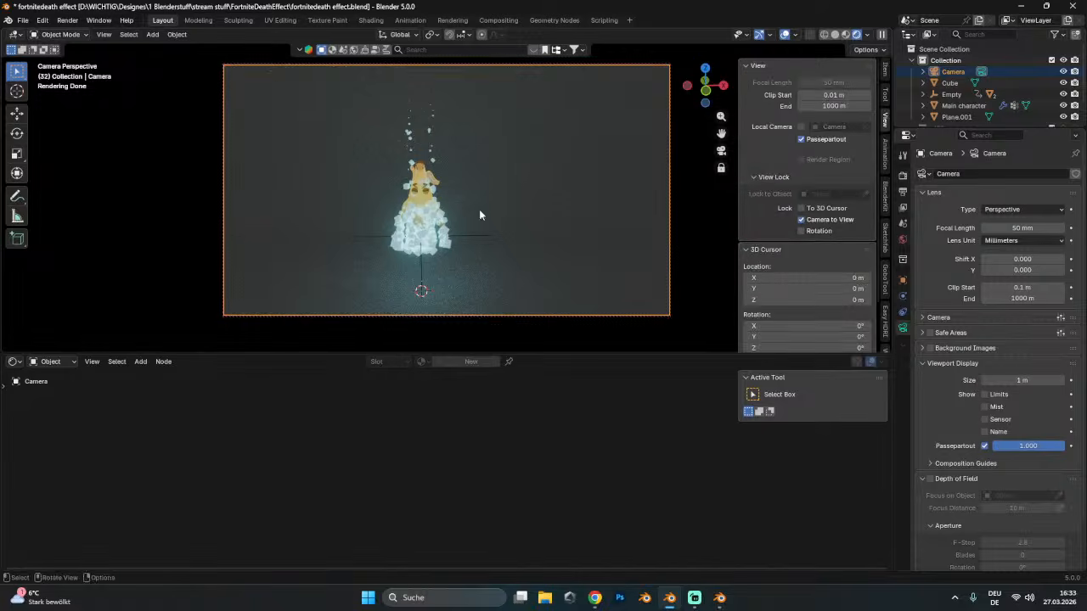
- Reframe the camera closer to the character, centring it in the shot, and save the file
middle_click_drag(439, 221, 439, 194)
scroll(447, 210, "up", 2)
scroll(458, 210, "down", 1)
key("ctrl+s")
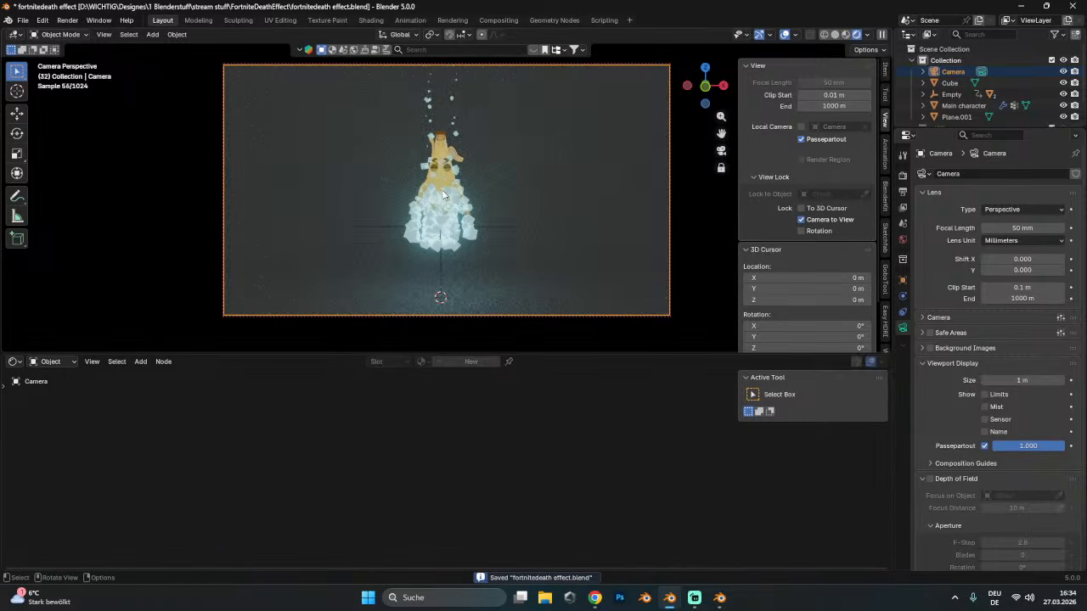
scroll(443, 197, "up", 2)
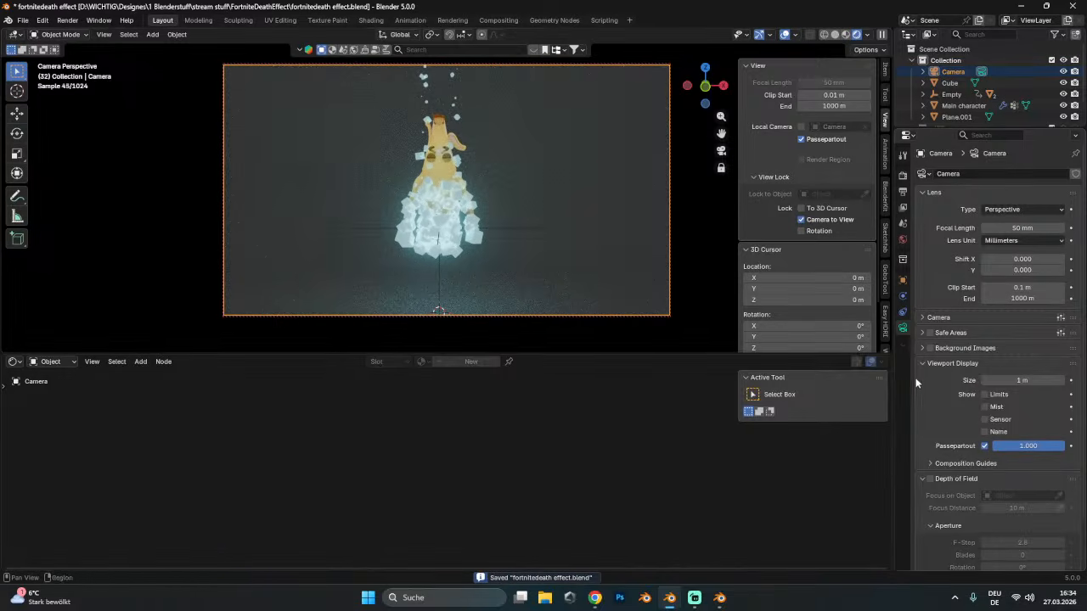
- Change the Shader Editor area to the Timeline, go to frame 5, and save the file
left_click(903, 175)
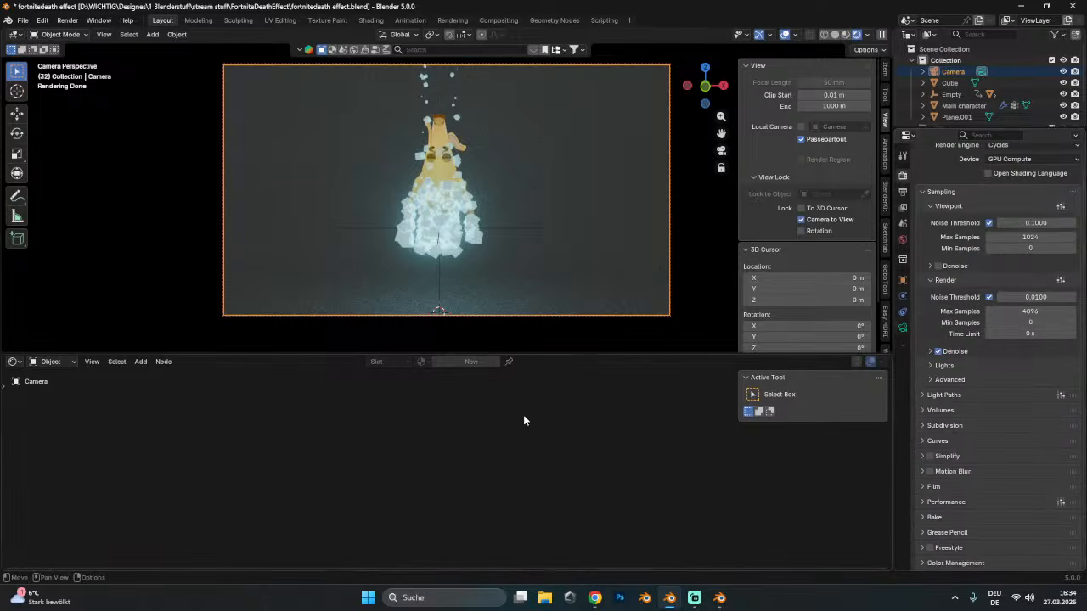
left_click(14, 362)
left_click(161, 404)
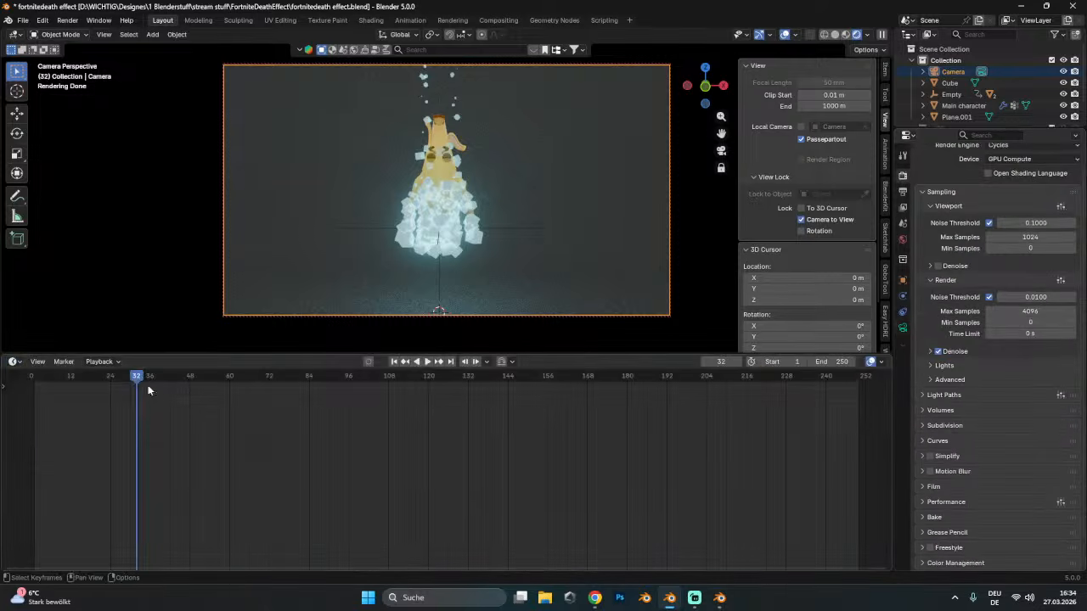
left_click(47, 376)
key("ctrl+s")
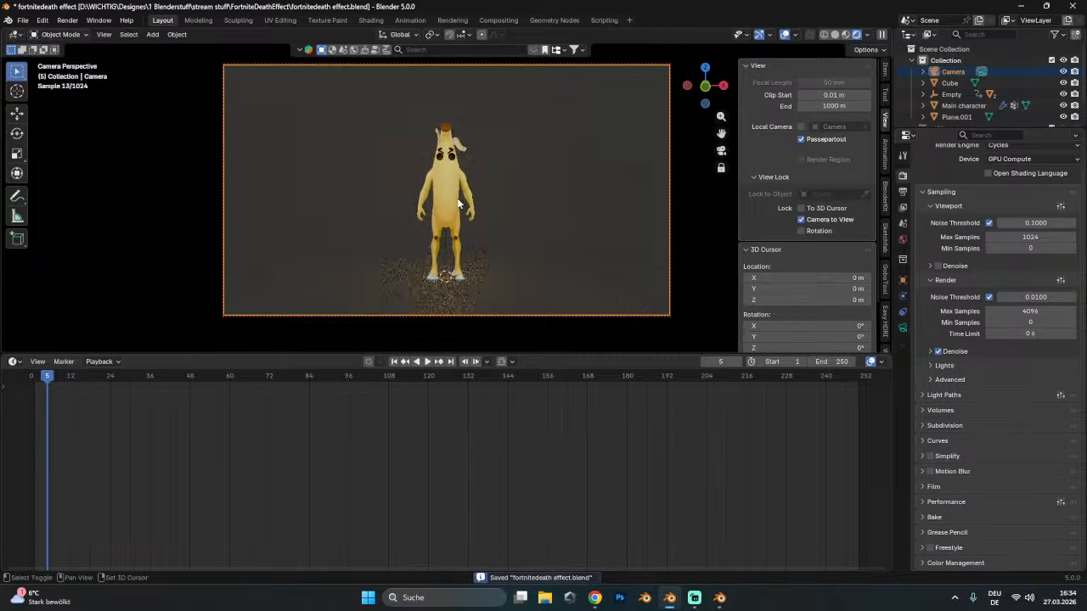
- Select the backdrop plane, change the Timeline area to the Shader Editor, and create a new material for the plane
left_click(518, 196)
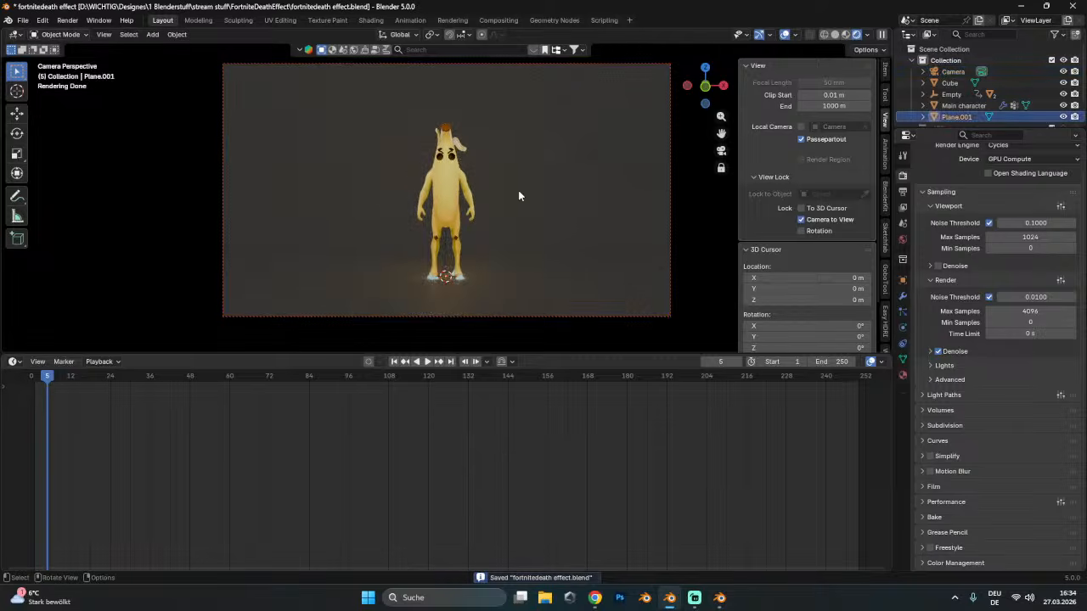
left_click_drag(24, 354, 23, 364)
left_click(13, 370)
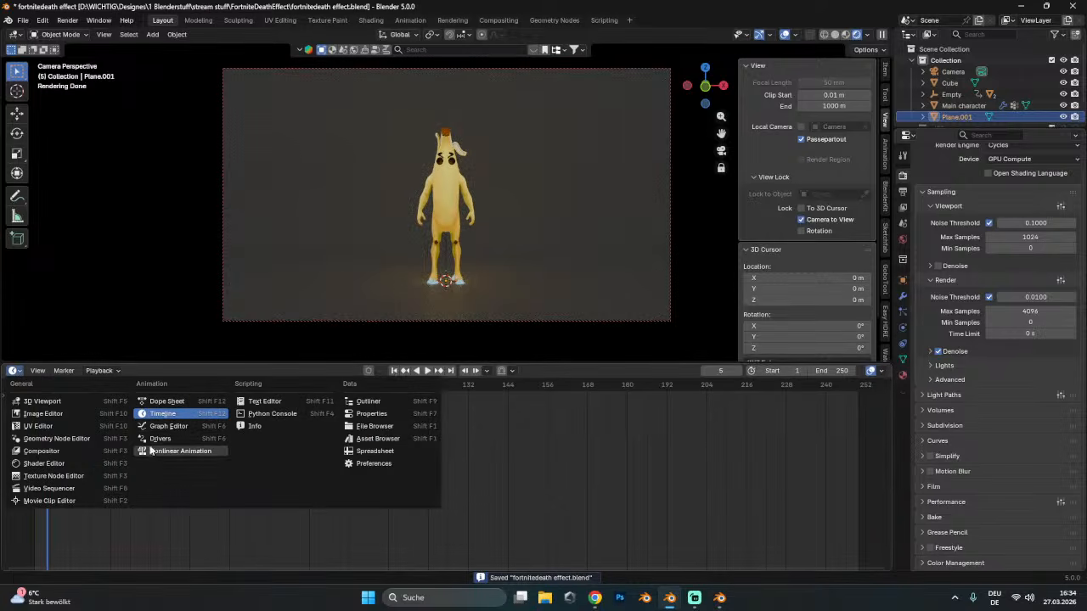
left_click(43, 463)
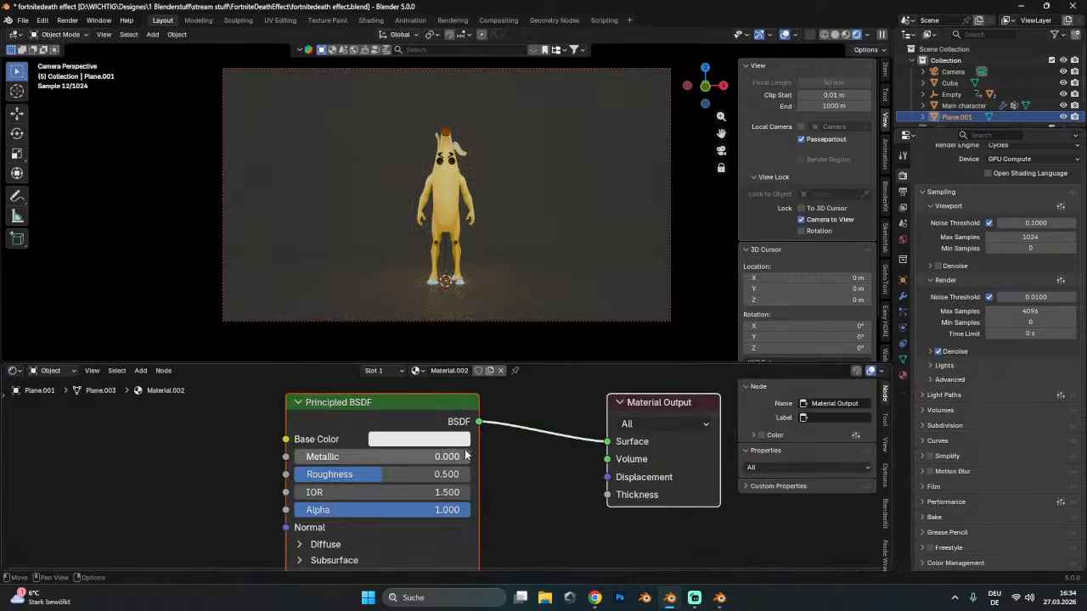
- Darken the backdrop material's Base Color to a very dark grey and save the file
left_click(462, 440)
left_click_drag(516, 234, 516, 267)
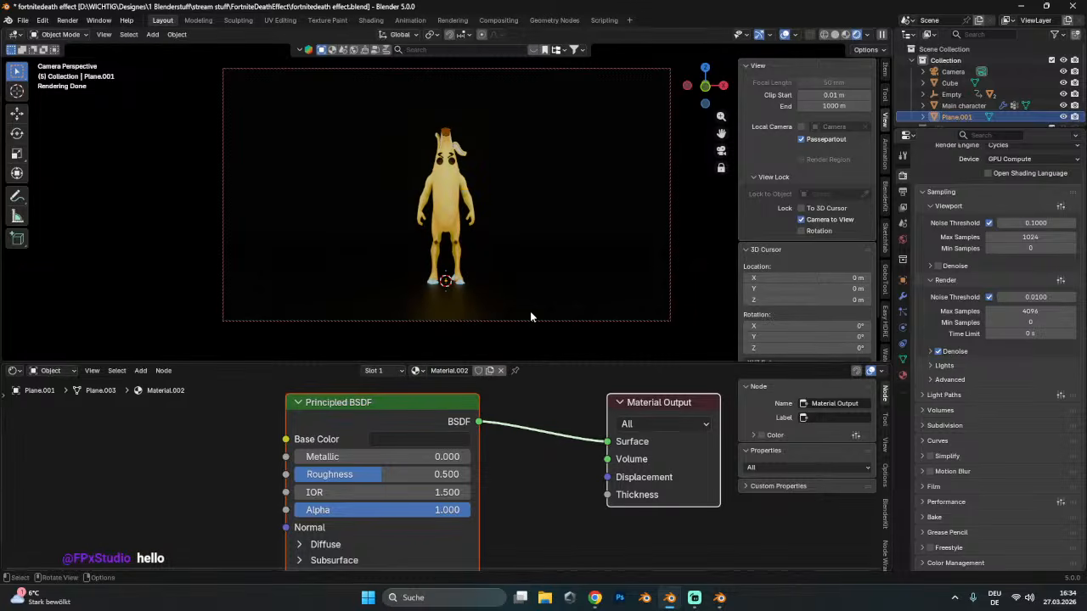
left_click(442, 441)
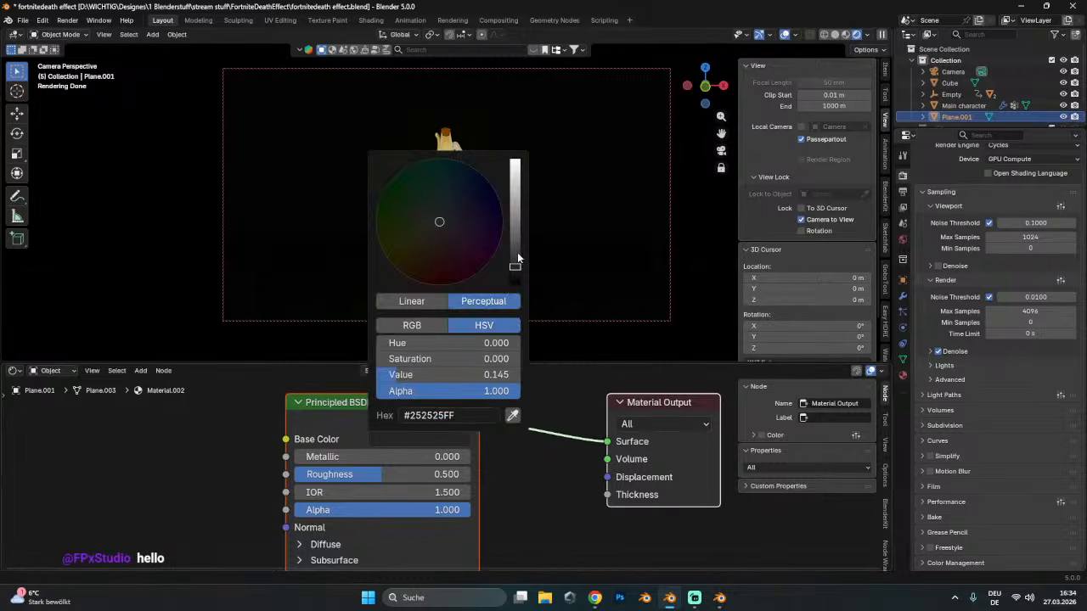
key("ctrl+s")
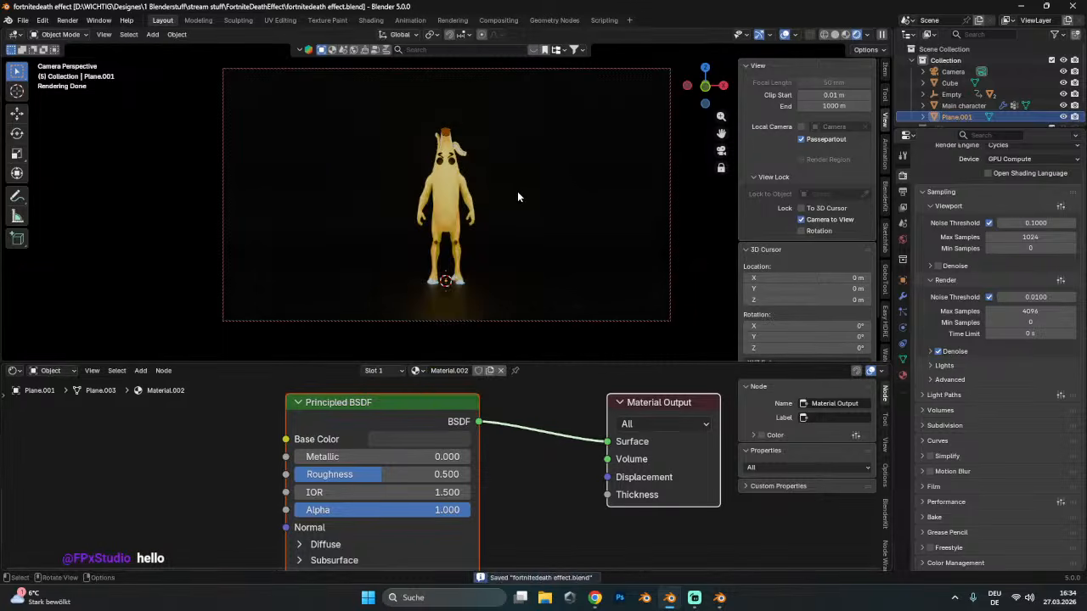
- Disconnect the Emission Color input in the character's Principled BSDF and set its Emission Strength to 0.000
left_click(429, 187)
scroll(457, 443, "down", 4)
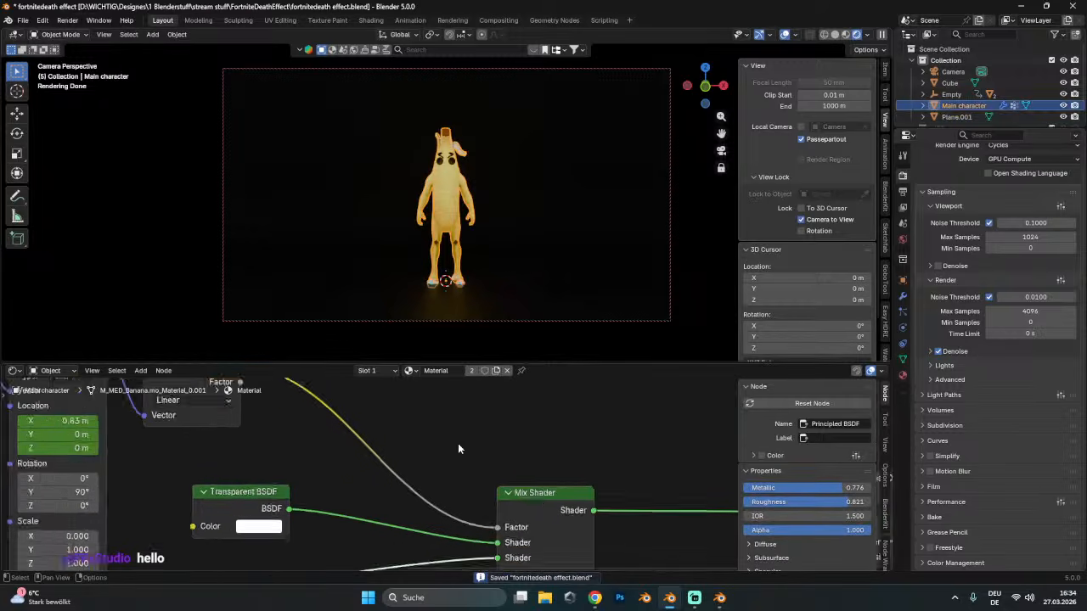
middle_click_drag(354, 487, 737, 379)
middle_click_drag(221, 526, 390, 416)
scroll(359, 509, "up", 3)
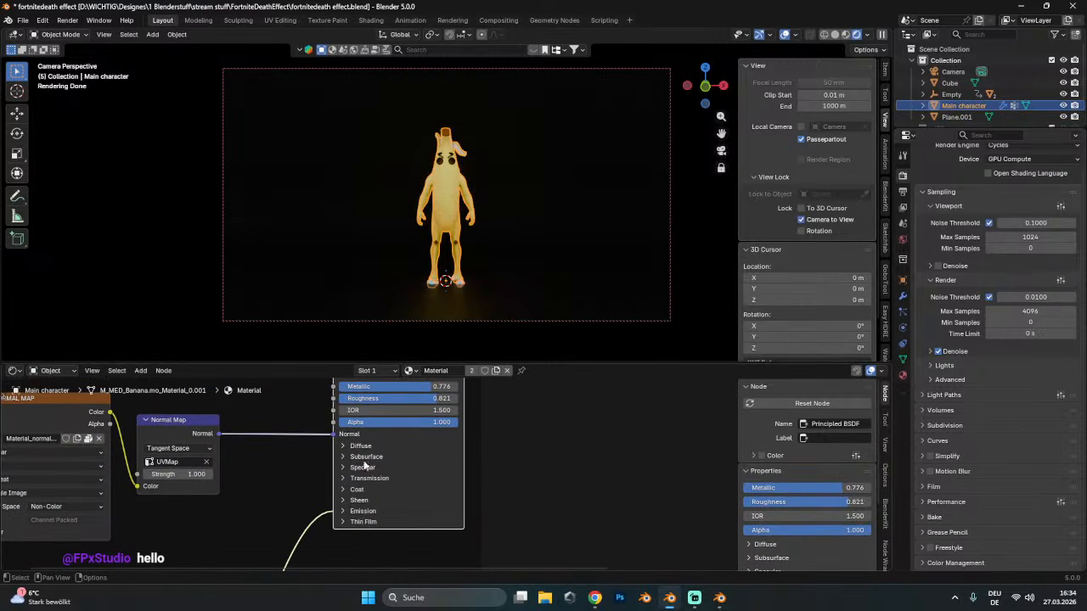
left_click(339, 520)
left_click_drag(308, 538, 261, 523)
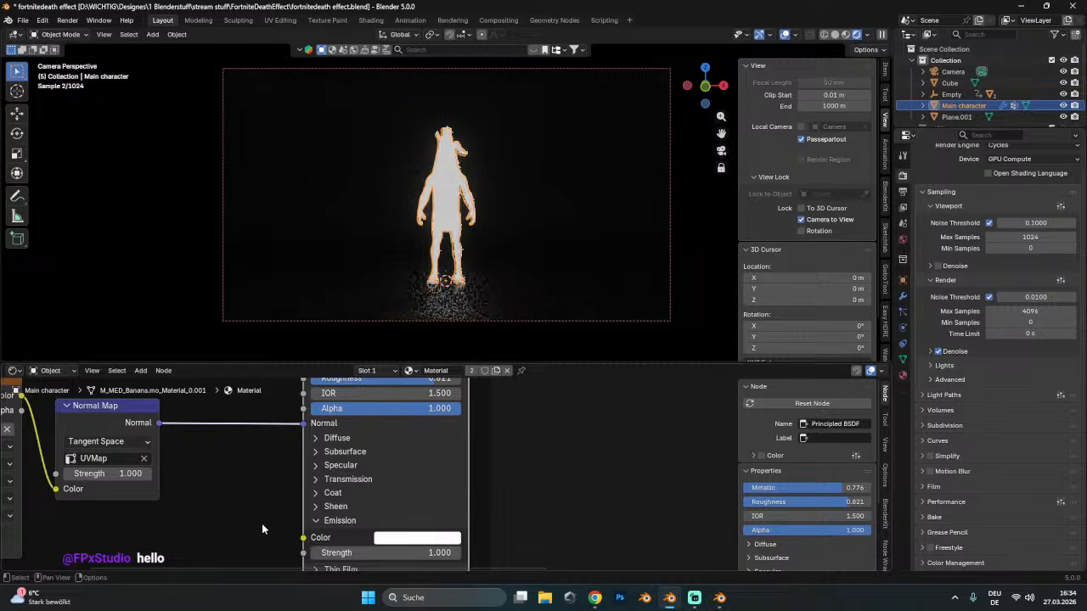
key("BackSpace")
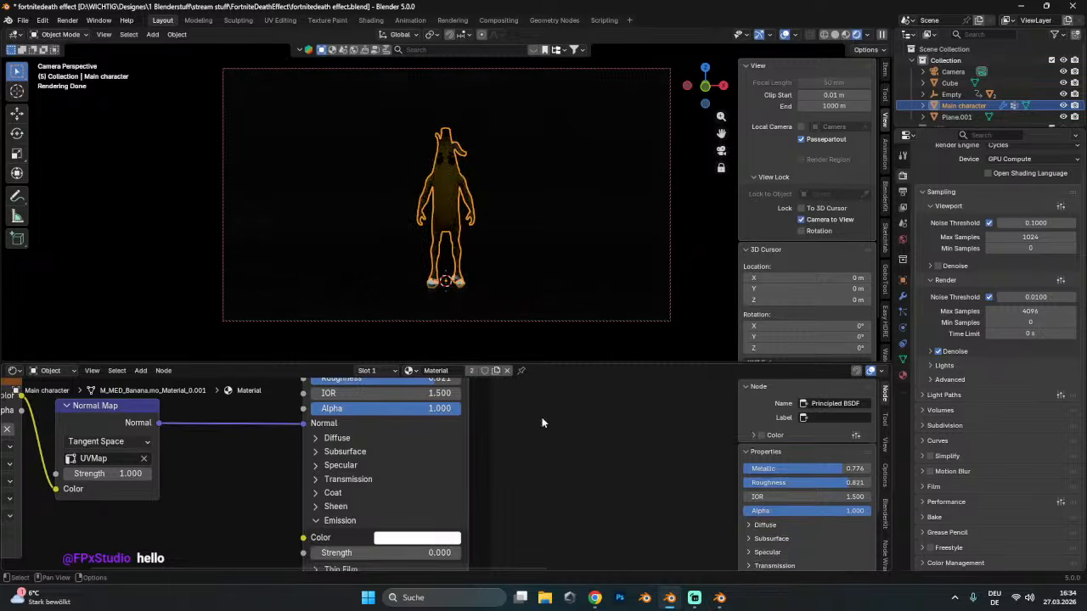
- Select the backdrop plane, save the file, and change the Shader Editor area back to the Timeline
left_click(506, 208)
key("ctrl+s")
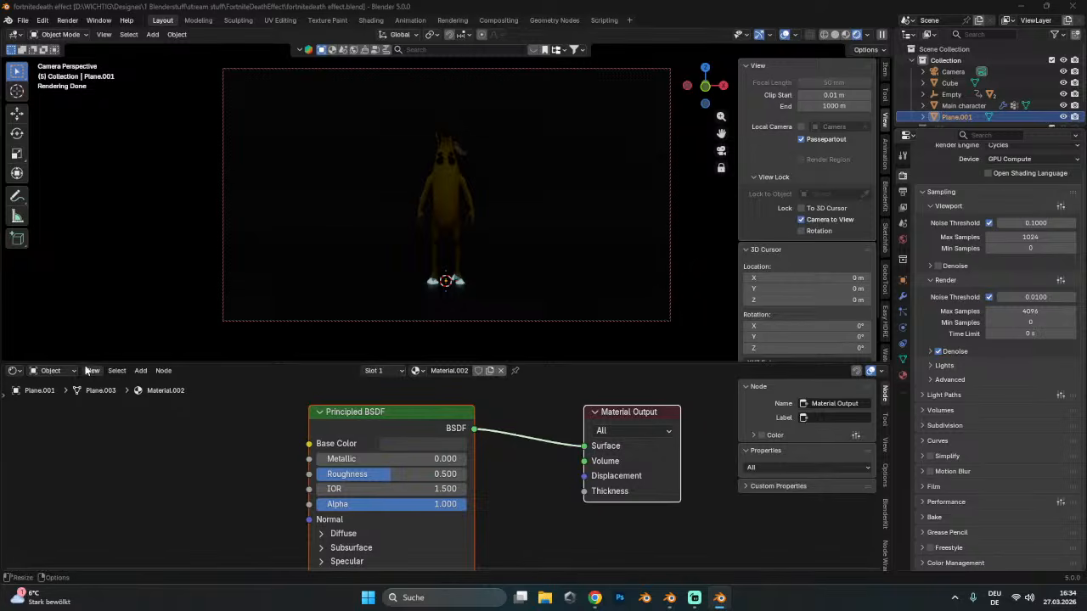
left_click(15, 370)
left_click(157, 413)
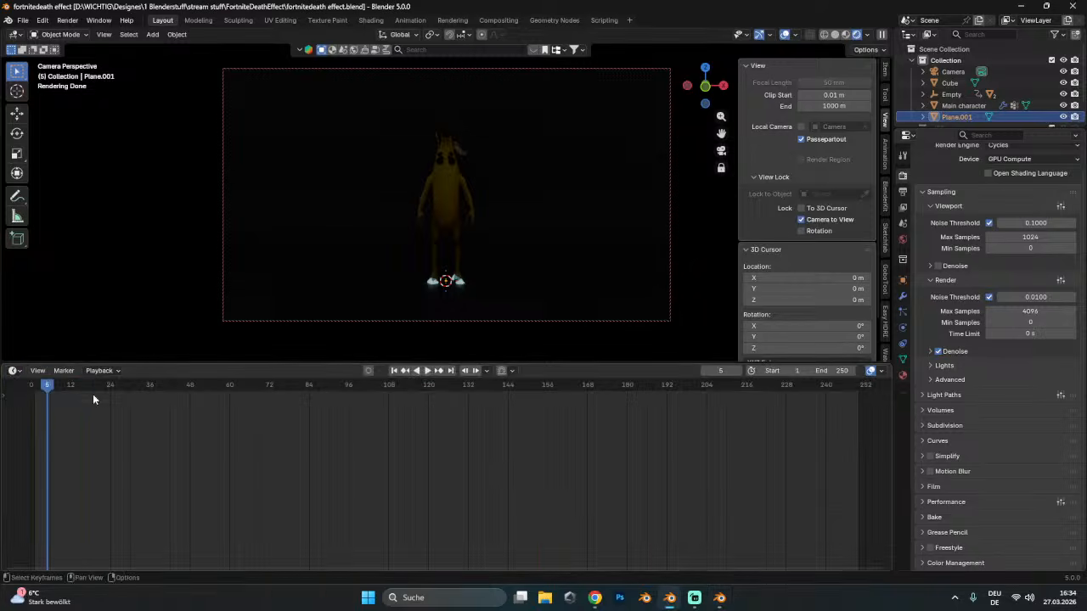
- Scrub the animation to frame 26, save the file and hide the viewport overlays
left_click(88, 389)
left_click_drag(89, 387, 116, 391)
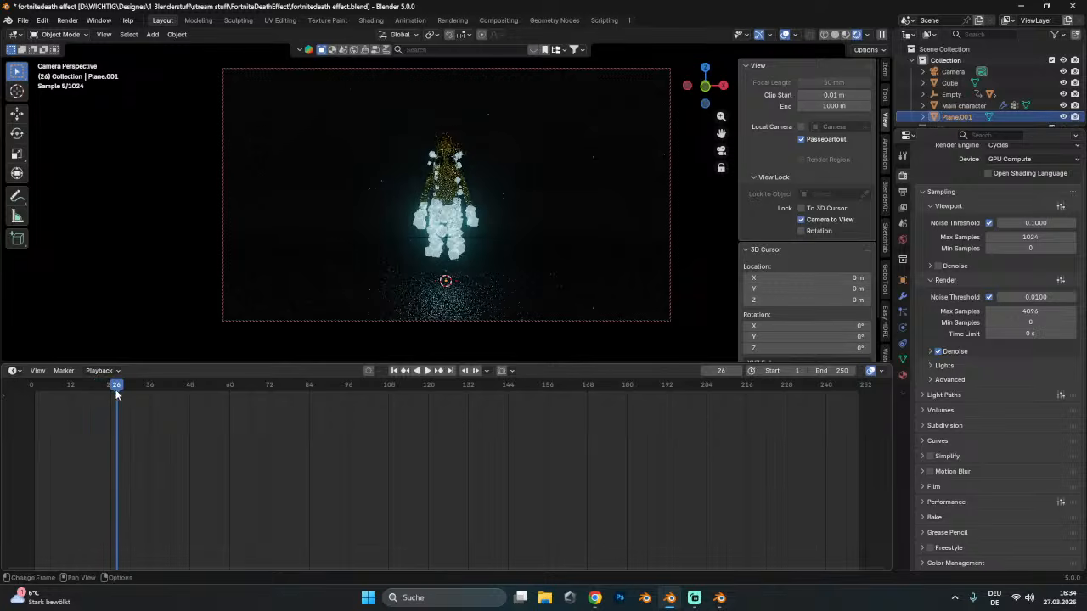
key("ctrl+s")
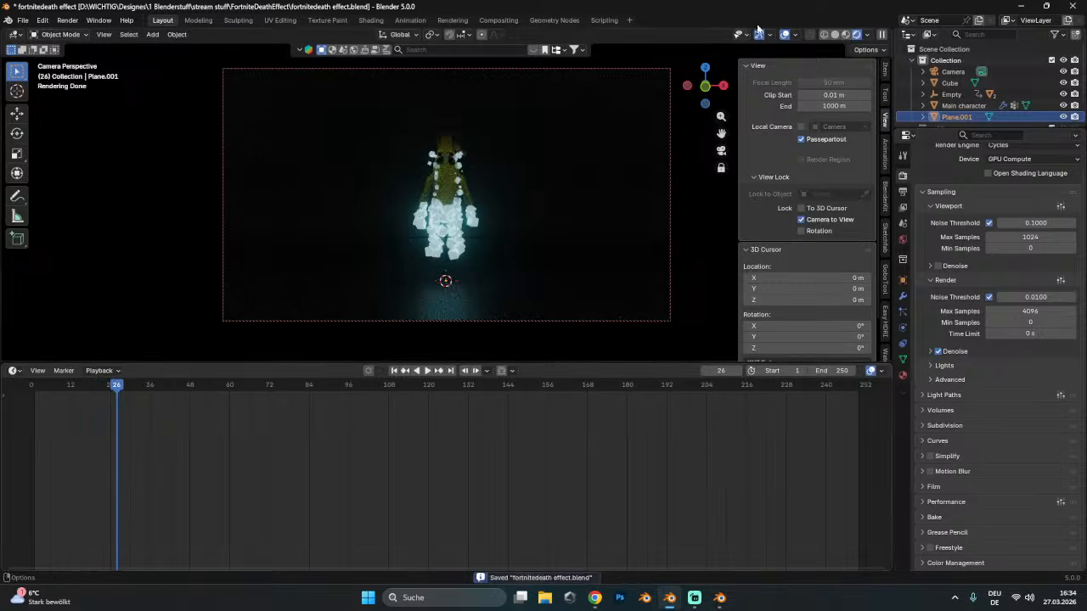
key("shift+alt+z")
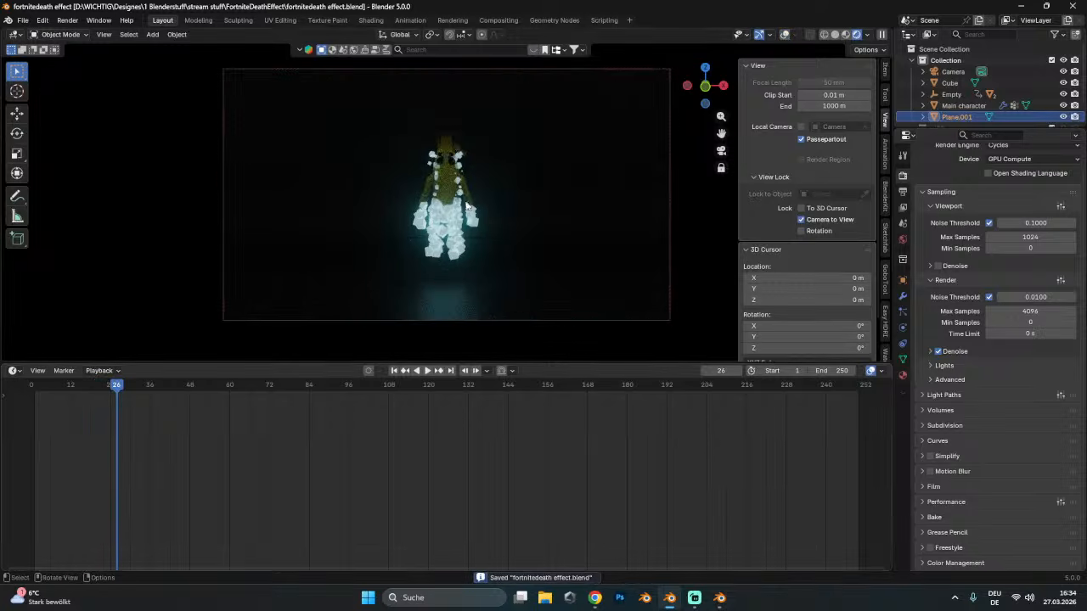
- Nudge the camera's framing of the character, scrub back to frame 11 and save the file
middle_click_drag(500, 209, 469, 204)
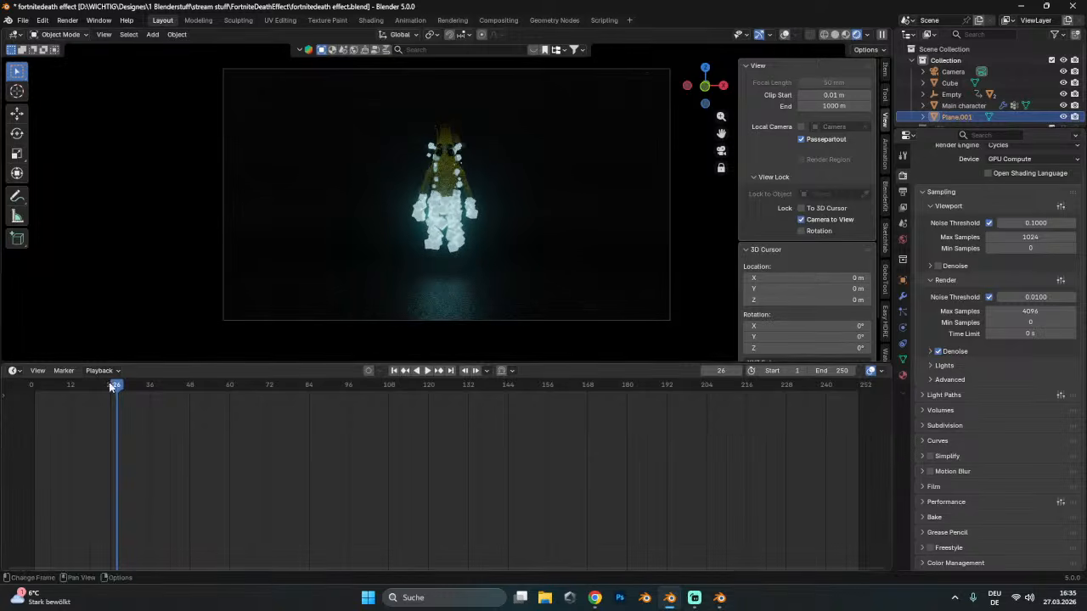
left_click_drag(111, 387, 67, 387)
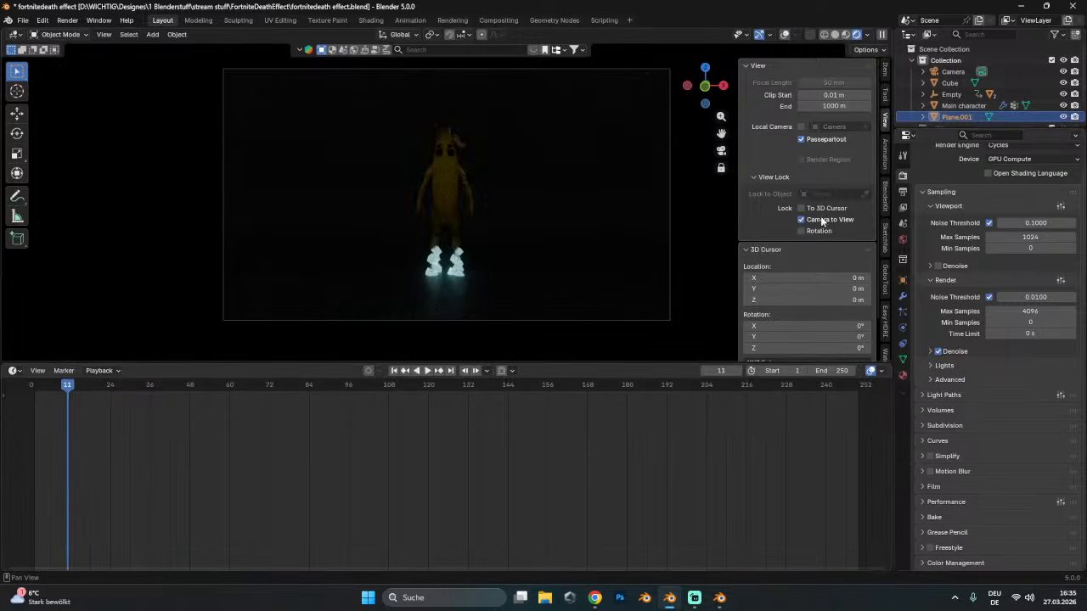
key("ctrl+s")
- Add an area light and move it up along Z to above the character
mouse_move(445, 197)
middle_mouse_down()
mouse_move(485, 218)
mouse_move(447, 208)
middle_mouse_up()
key("shift+a")
mouse_move(447, 208)
left_click(508, 240)
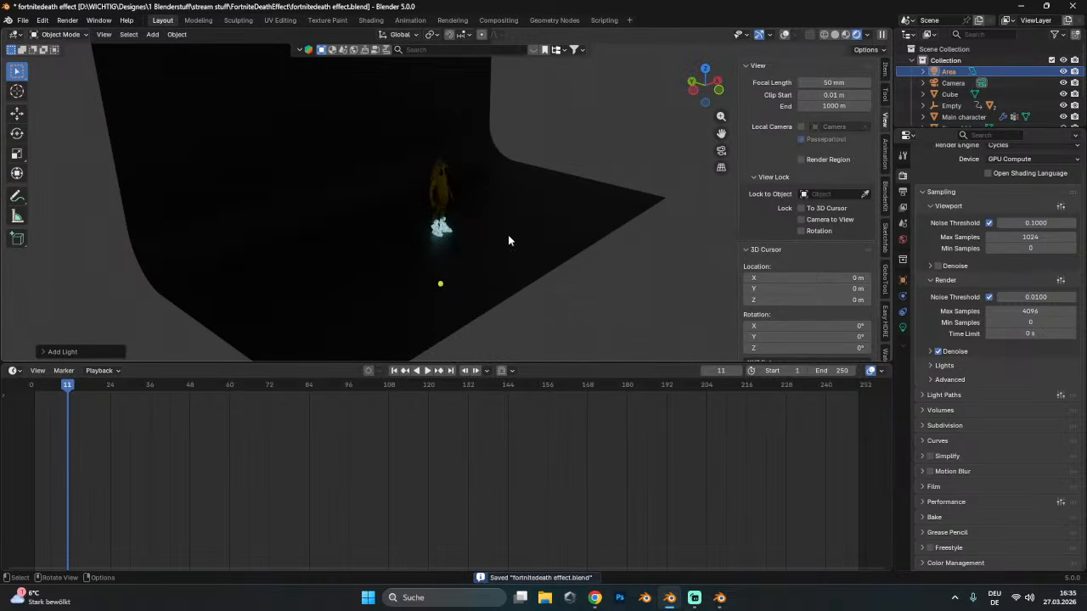
key("g")
key("z")
left_click(492, 68)
- Scale up the area light above the character and turn the viewport overlays on
key("s")
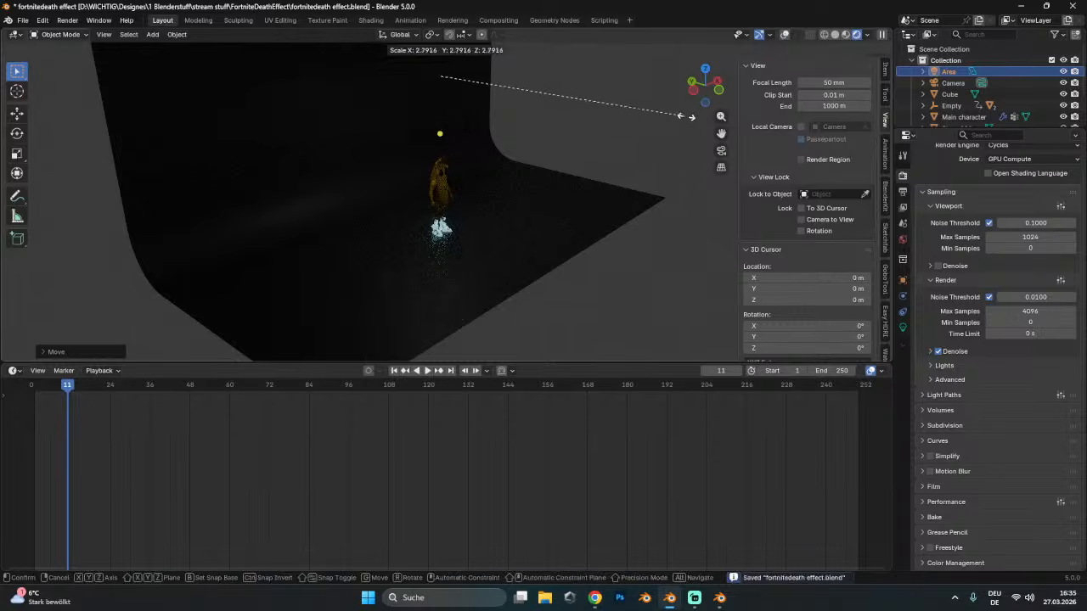
left_click(762, 102)
left_click(784, 34)
middle_click_drag(587, 125, 510, 221)
- Set the area light's Power to 115.700 and save the file
left_click(972, 71)
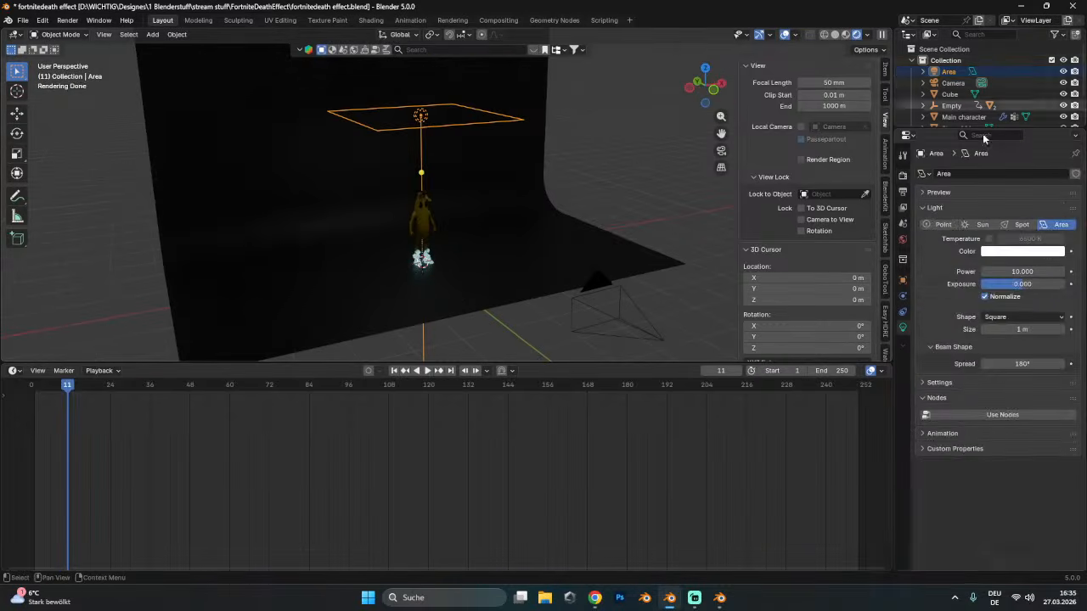
left_click(1017, 283)
left_click_drag(1019, 271, 1053, 270)
key("ctrl+s")
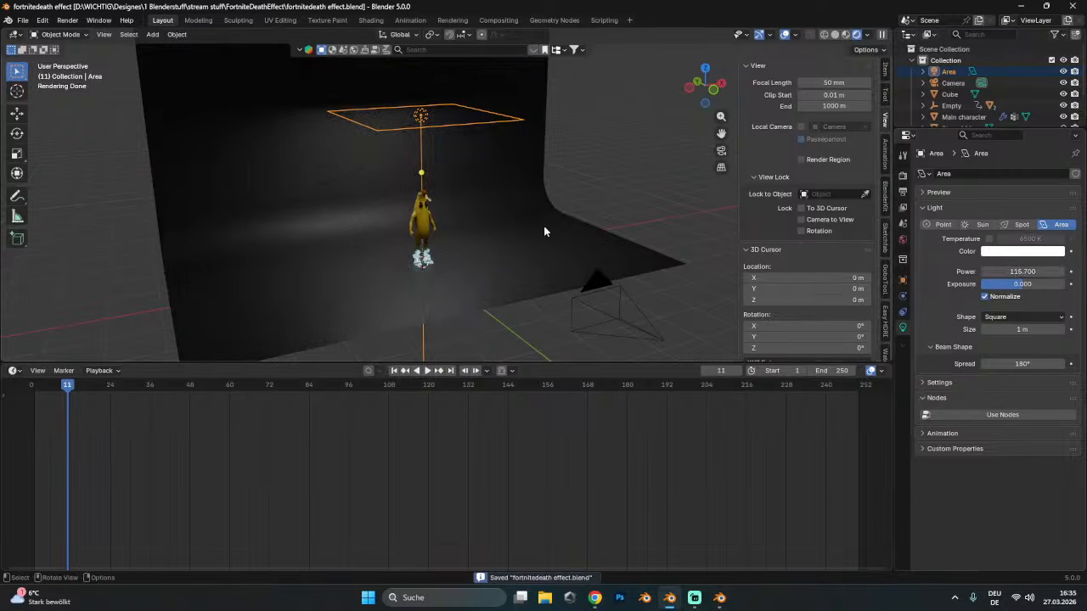
- Look through the camera, set its Focal Length to 59 mm and save the file
key("KP_0")
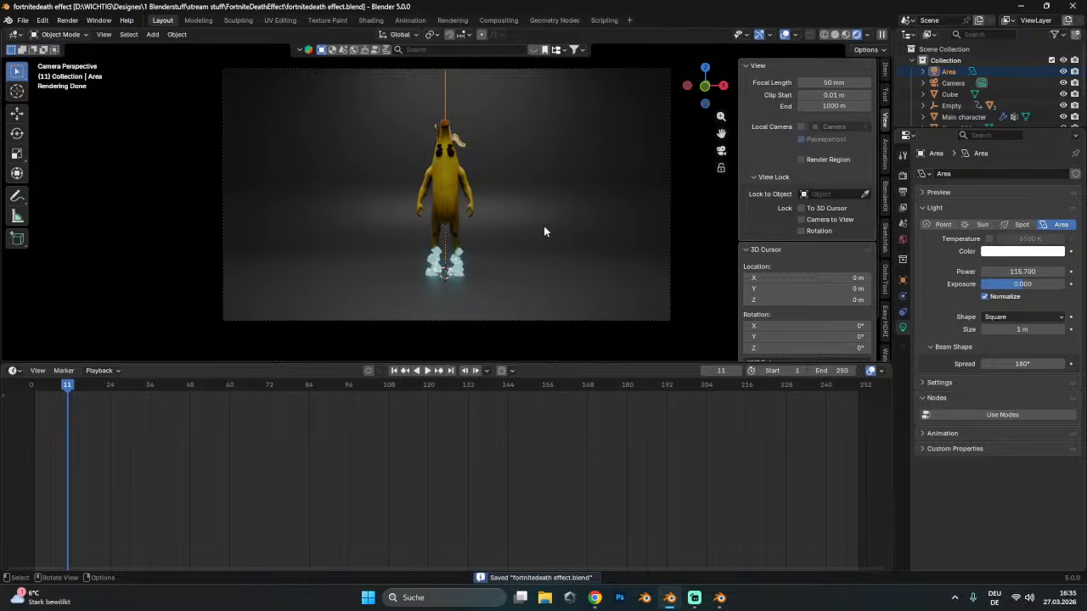
left_click(981, 82)
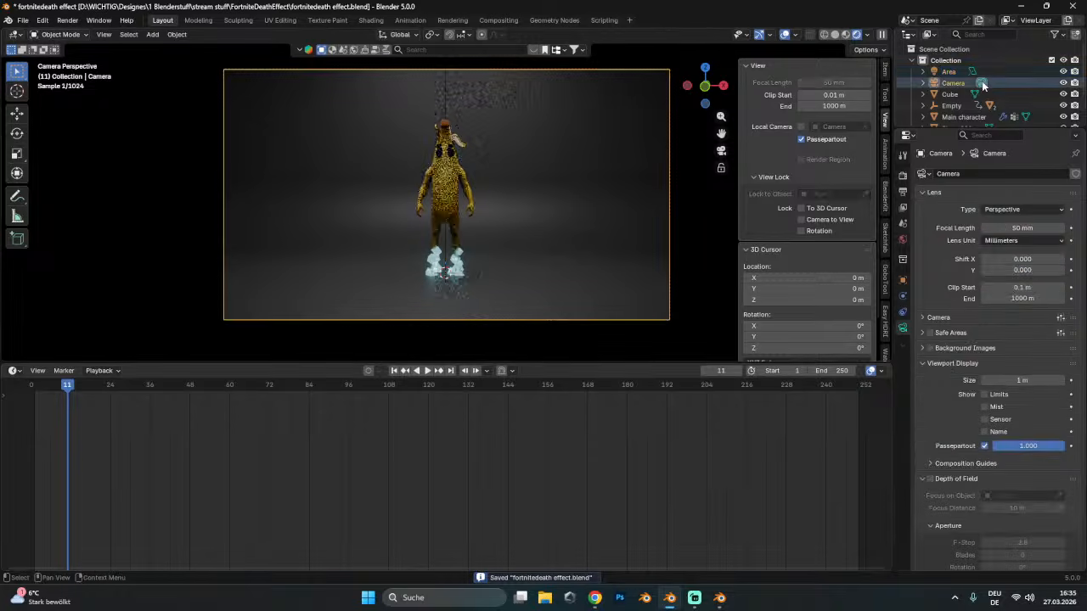
left_click_drag(1018, 227, 1040, 228)
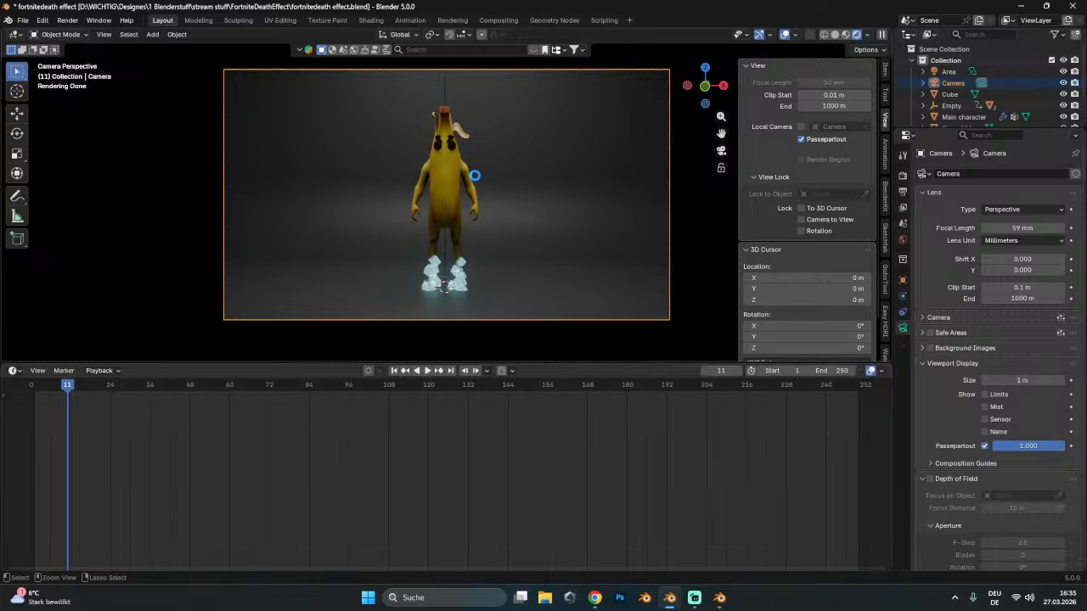
key("ctrl+s")
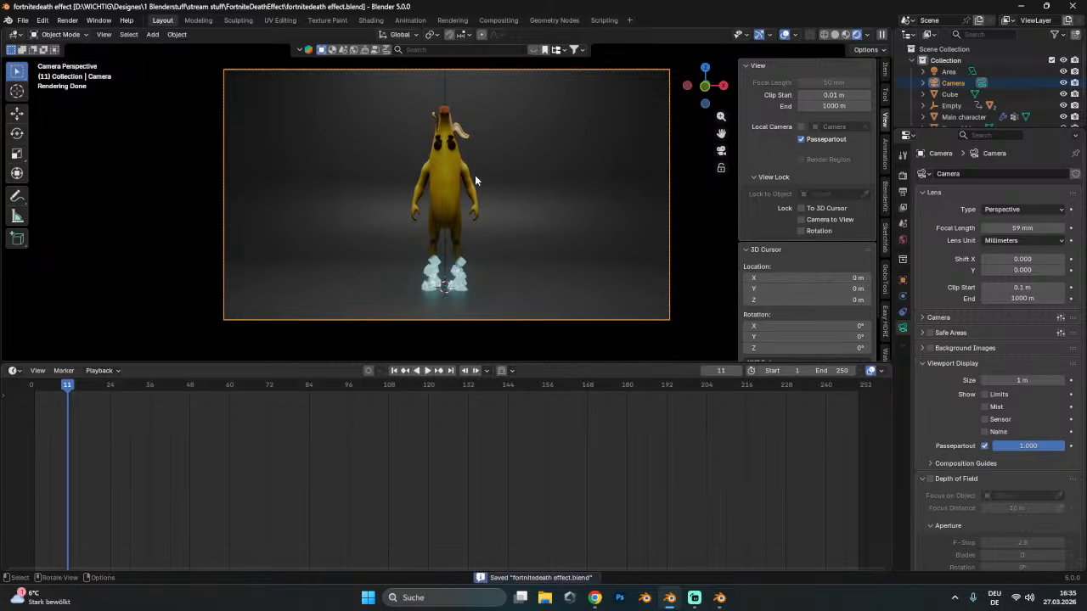
- Enable Camera to View for the selected camera, adjust its framing of the character and save the file
left_click(970, 71)
left_click(978, 84)
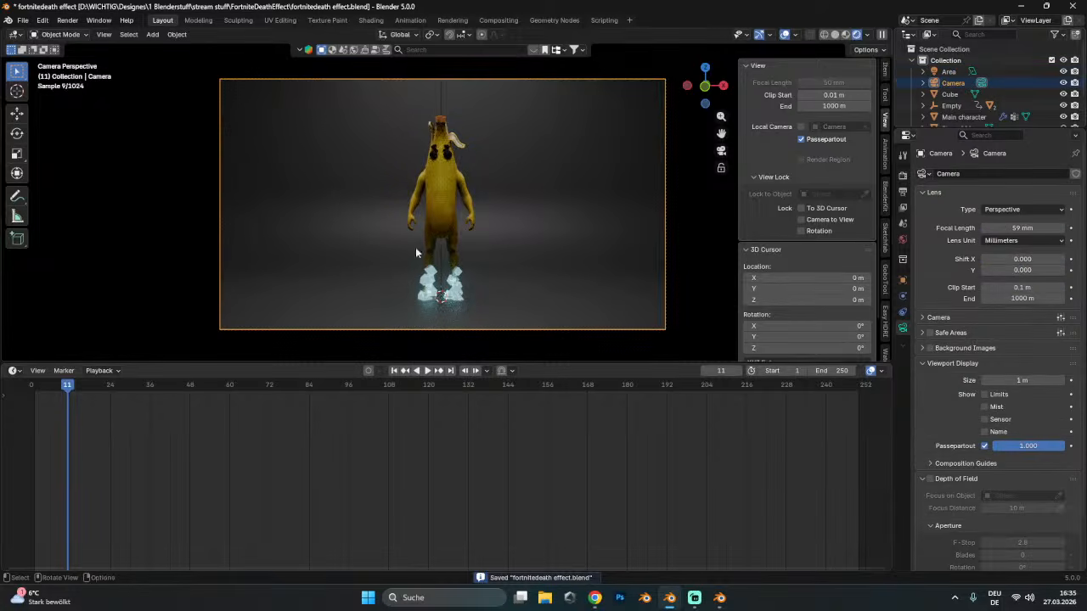
left_click(813, 219)
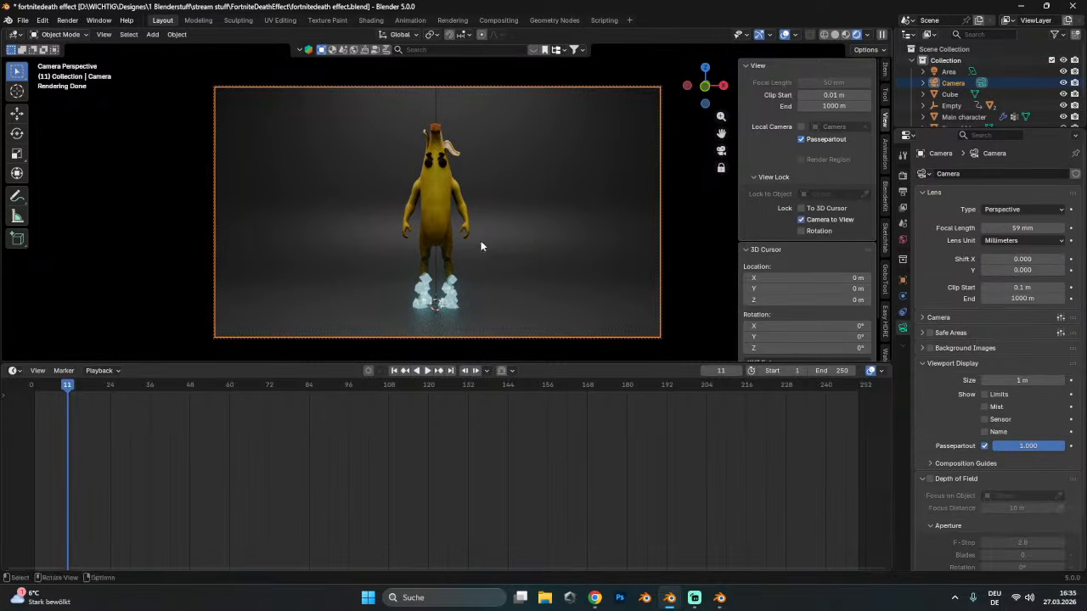
middle_click_drag(446, 217, 441, 216)
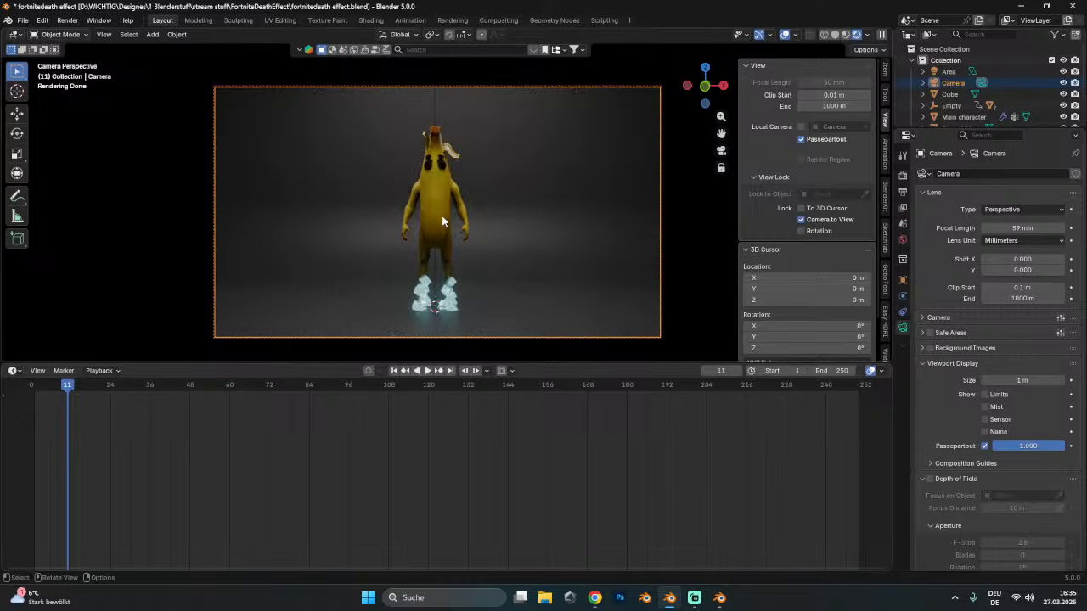
key("ctrl+s")
- Play the dissolve and scrub to frame 73 with the overlays hidden to check the end of the effect
key("space")
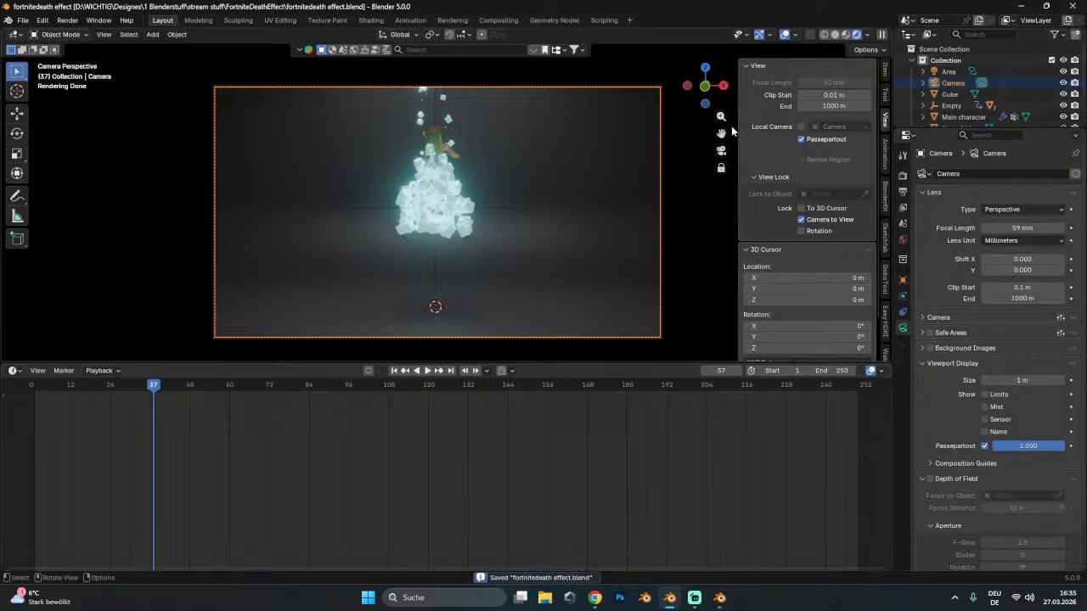
left_click(785, 34)
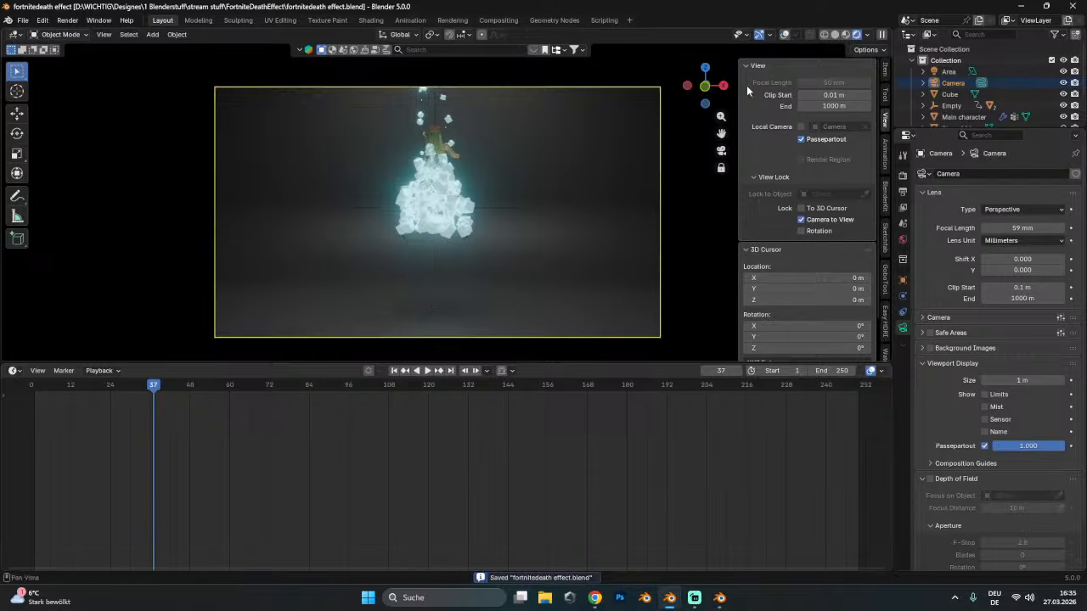
left_click_drag(162, 386, 272, 389)
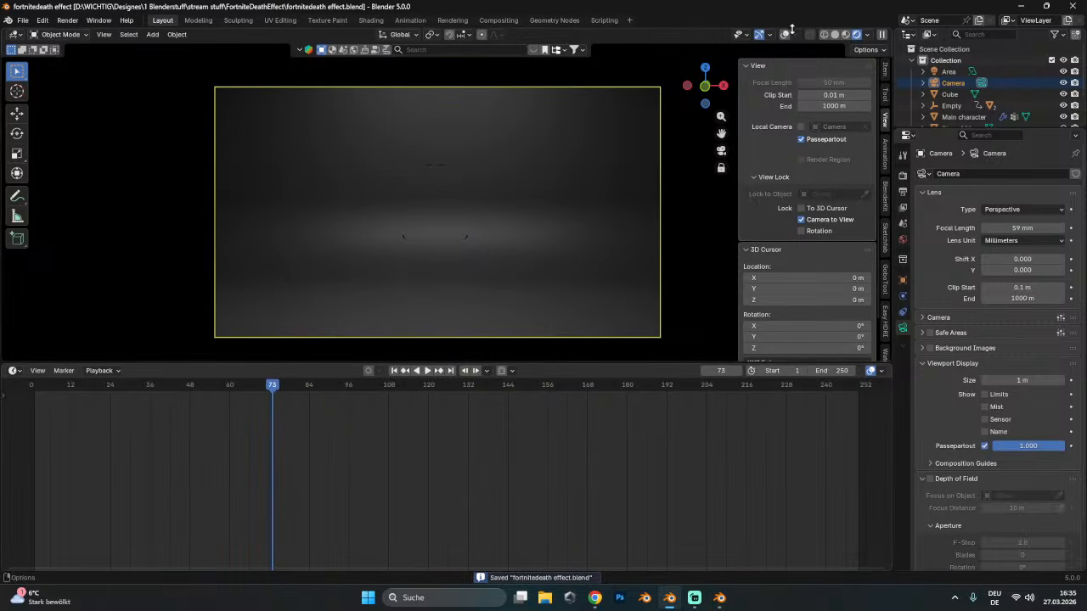
left_click(786, 34)
left_click(786, 34)
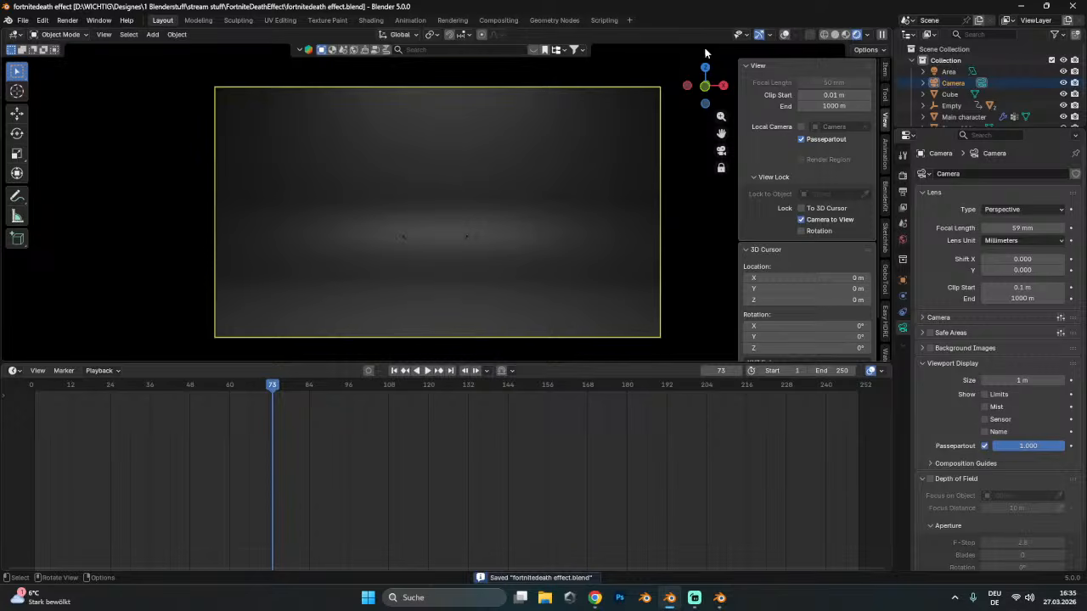
- Disable Camera to View, select the character's remaining dark pieces outside the camera view, and show the overlays and its material properties
left_click(828, 220)
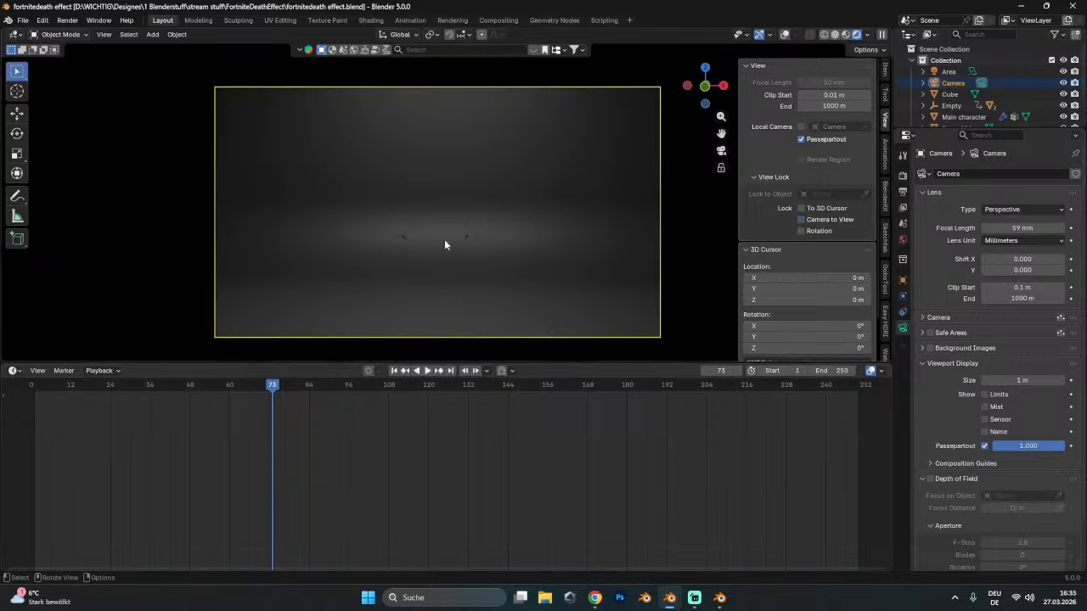
middle_click_drag(444, 244, 438, 222)
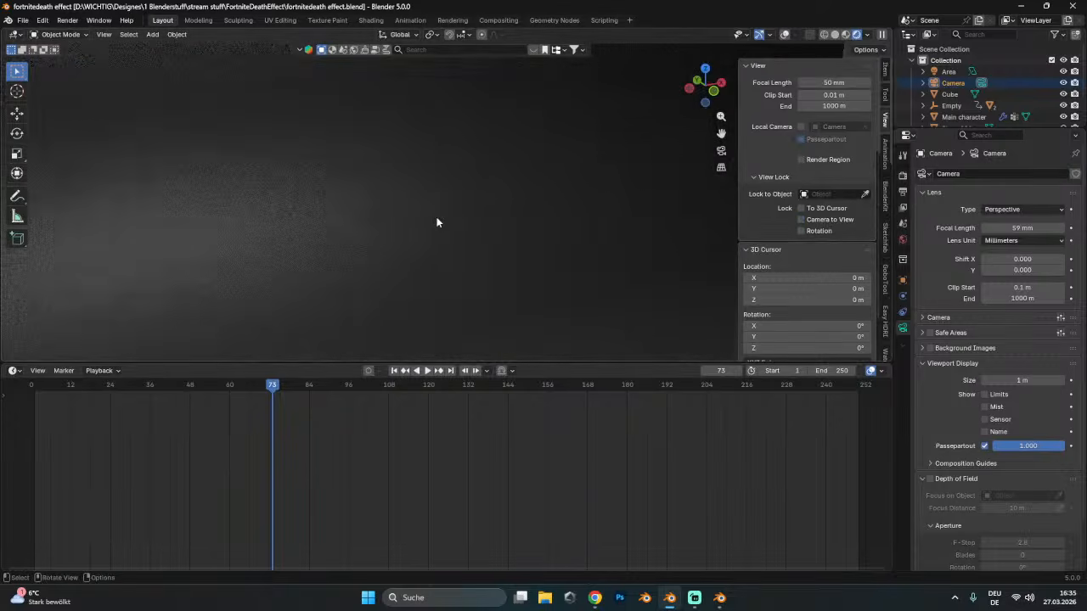
scroll(399, 234, "down", 3)
left_click(391, 233)
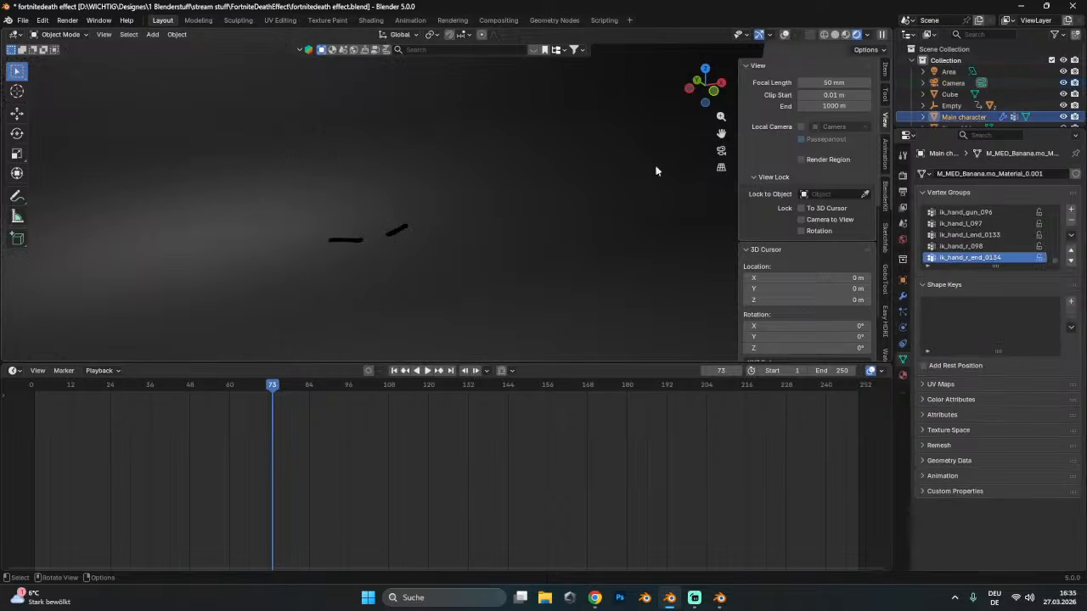
left_click(785, 35)
scroll(408, 243, "up", 6)
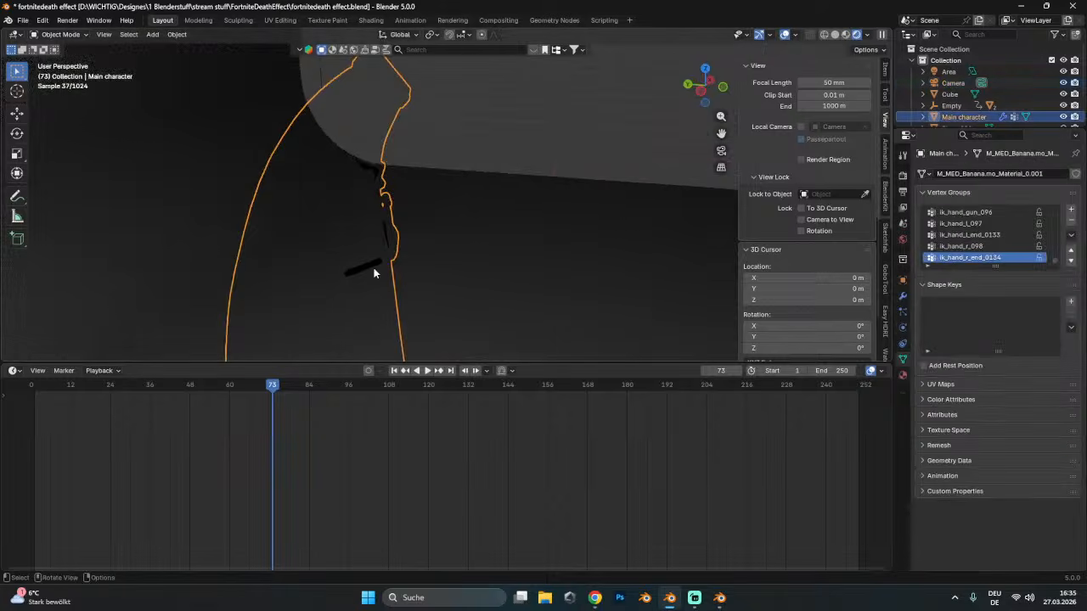
left_click(902, 374)
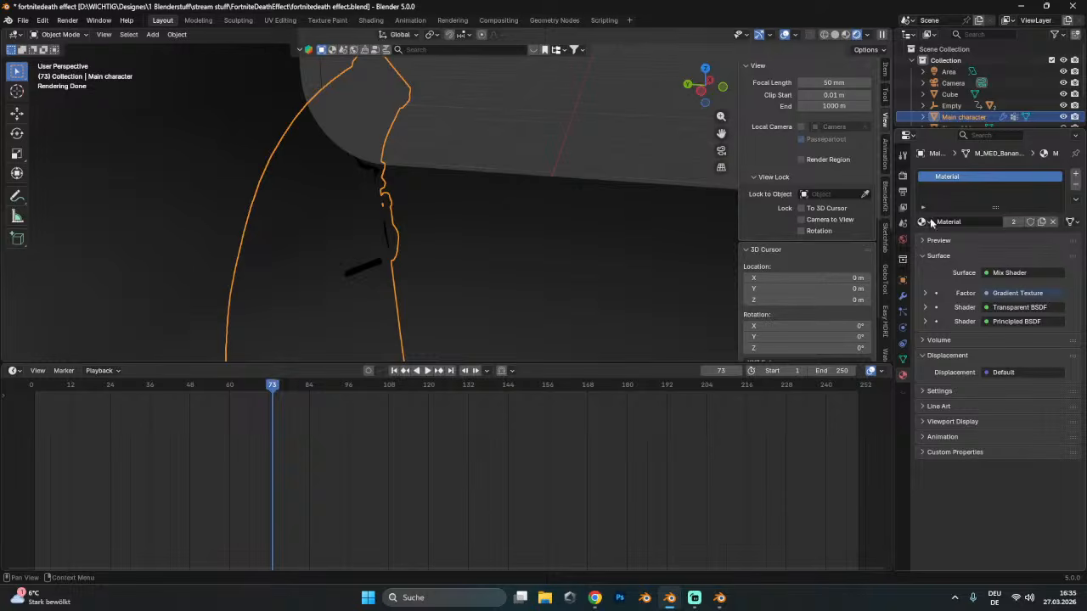
- Inspect the character's leftover eye geometry by selecting its linked mesh in Edit Mode, return to Object Mode and save the file
middle_click_drag(396, 224, 363, 178)
key("Tab")
scroll(373, 191, "up", 7)
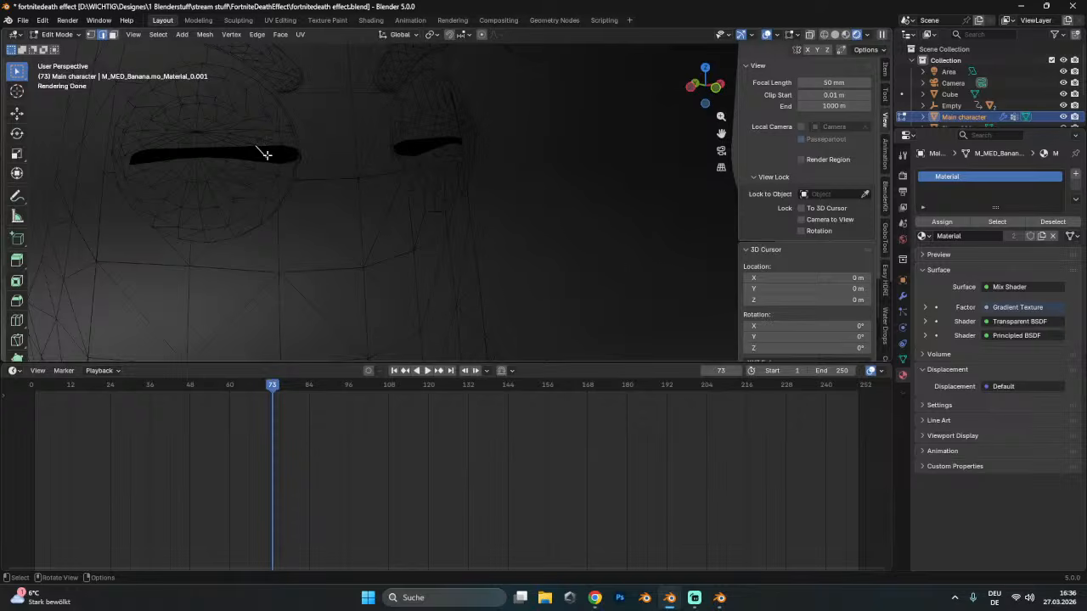
key("l")
key("l")
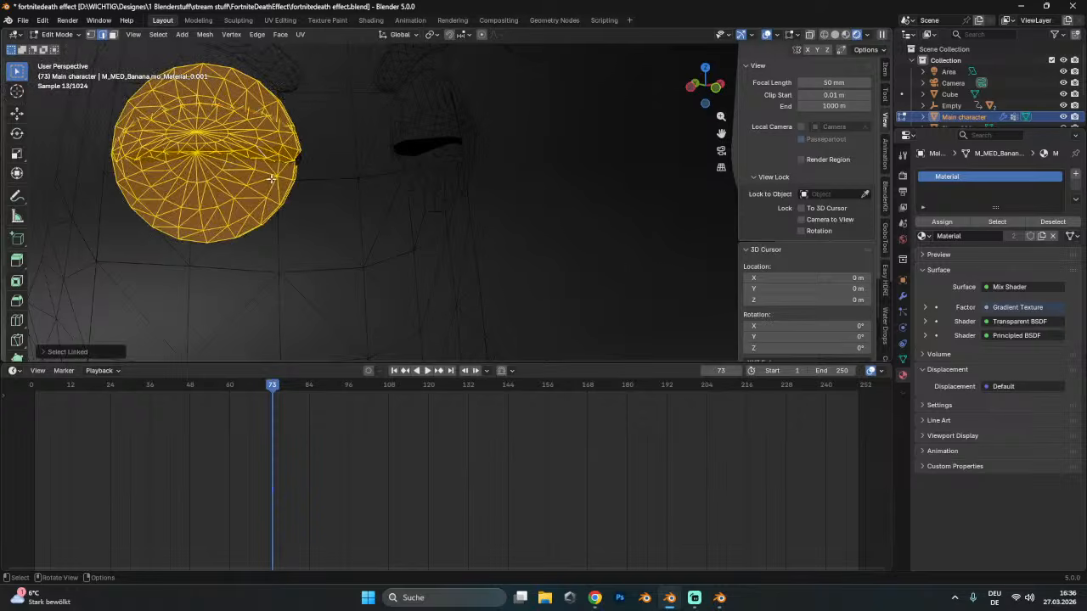
middle_click_drag(272, 178, 365, 200)
key("Tab")
key("ctrl+s")
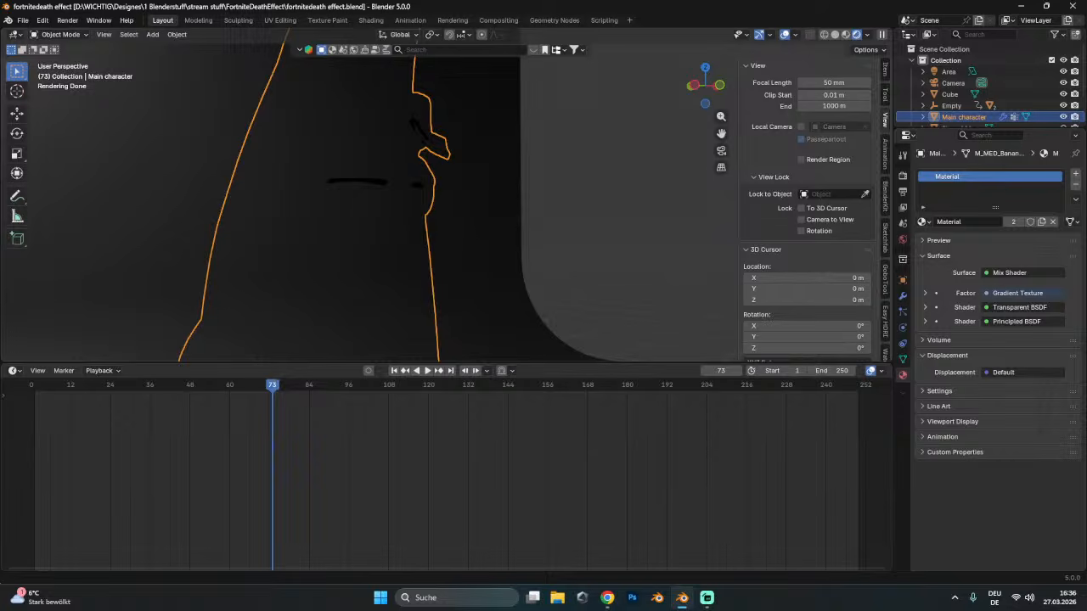
- Examine the leftover fragments from the side, scrub to frame 70, save the file and hide the overlays
middle_click_drag(373, 192, 463, 172)
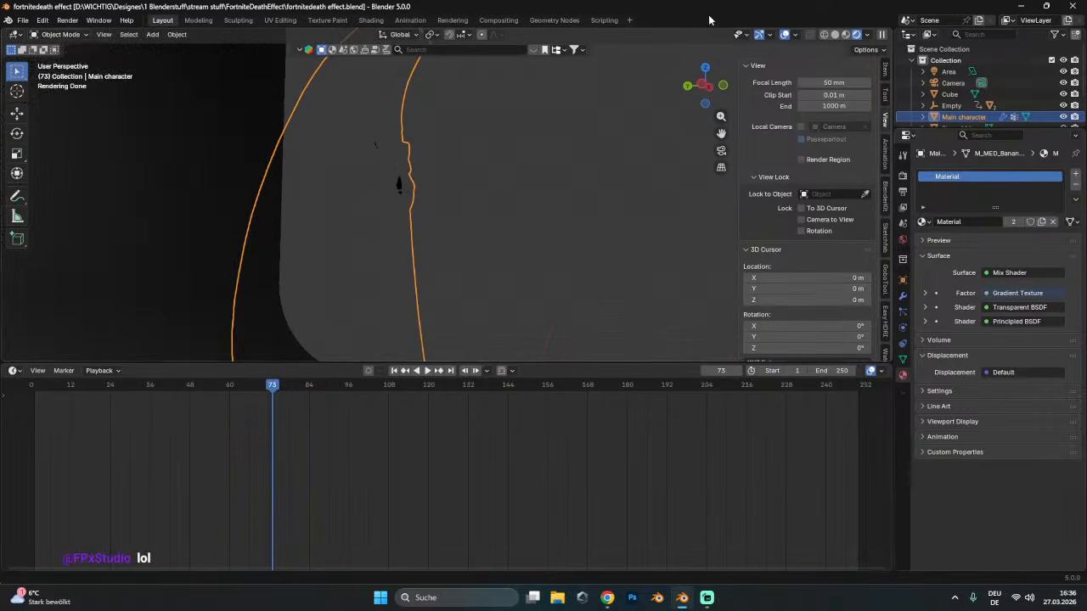
key("ctrl+s")
middle_click_drag(412, 243, 367, 205)
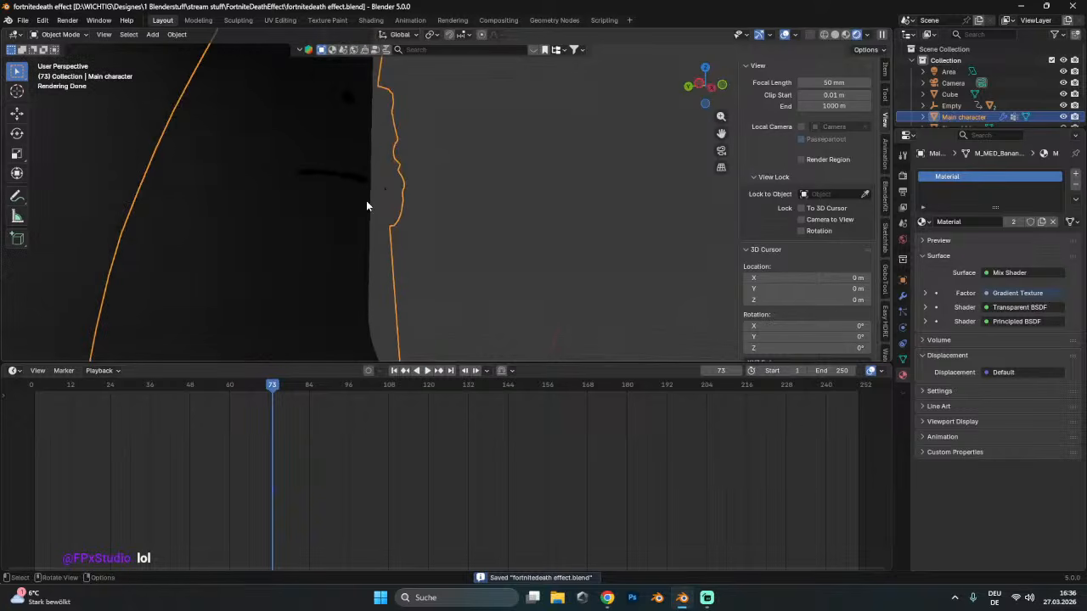
left_click_drag(286, 389, 262, 389)
key("ctrl+s")
scroll(282, 282, "down", 3)
left_click(458, 239)
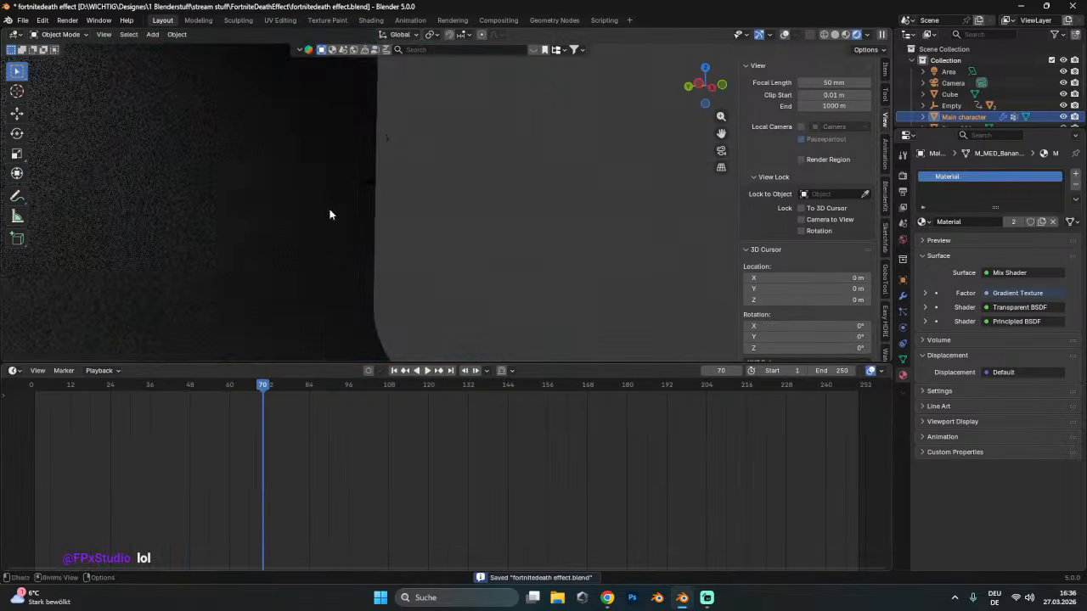
- Return to the camera view and bring up the scene's render properties
left_click(904, 207)
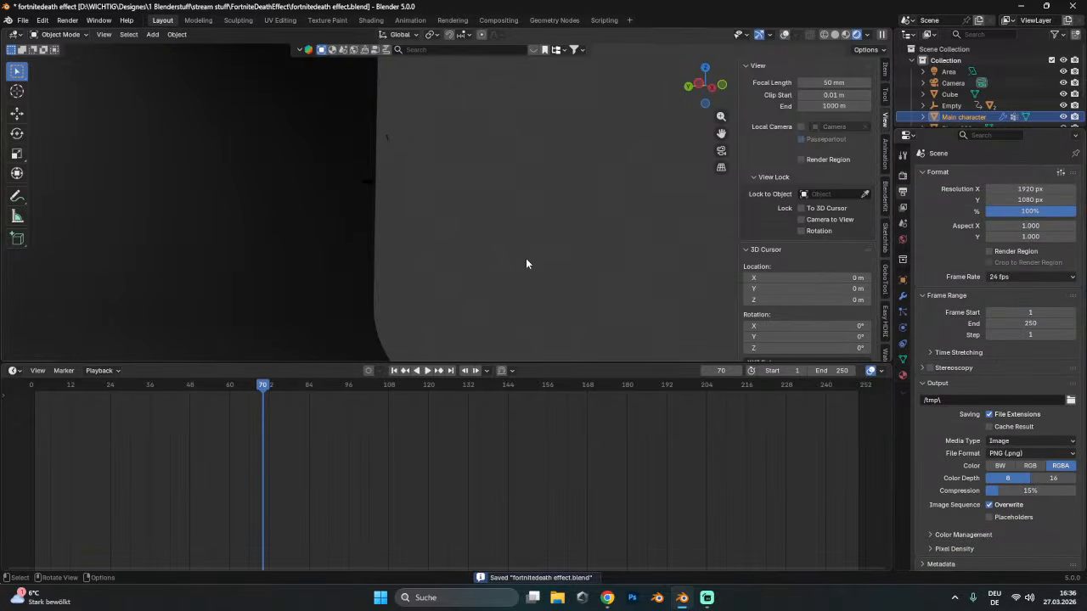
key("KP_0")
scroll(405, 189, "up", 2)
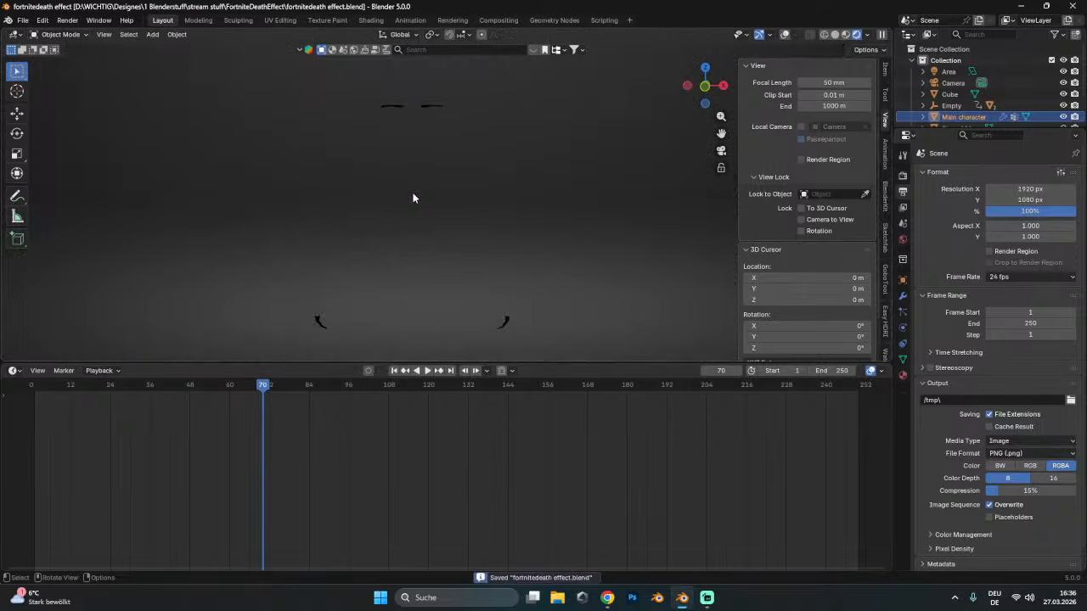
left_click(907, 295)
left_click(904, 312)
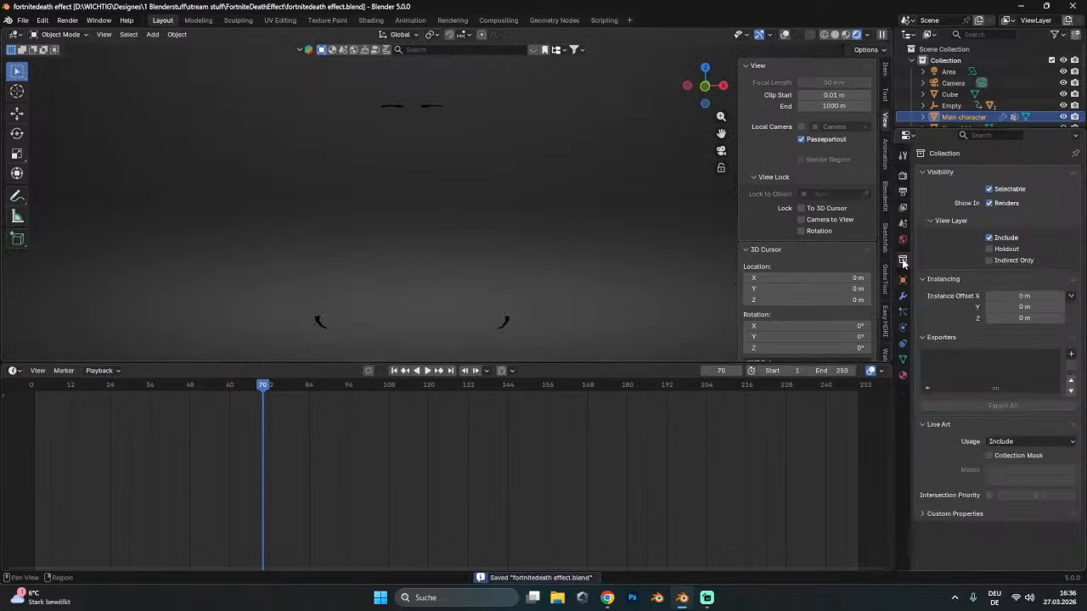
left_click(903, 225)
left_click(904, 197)
left_click(902, 175)
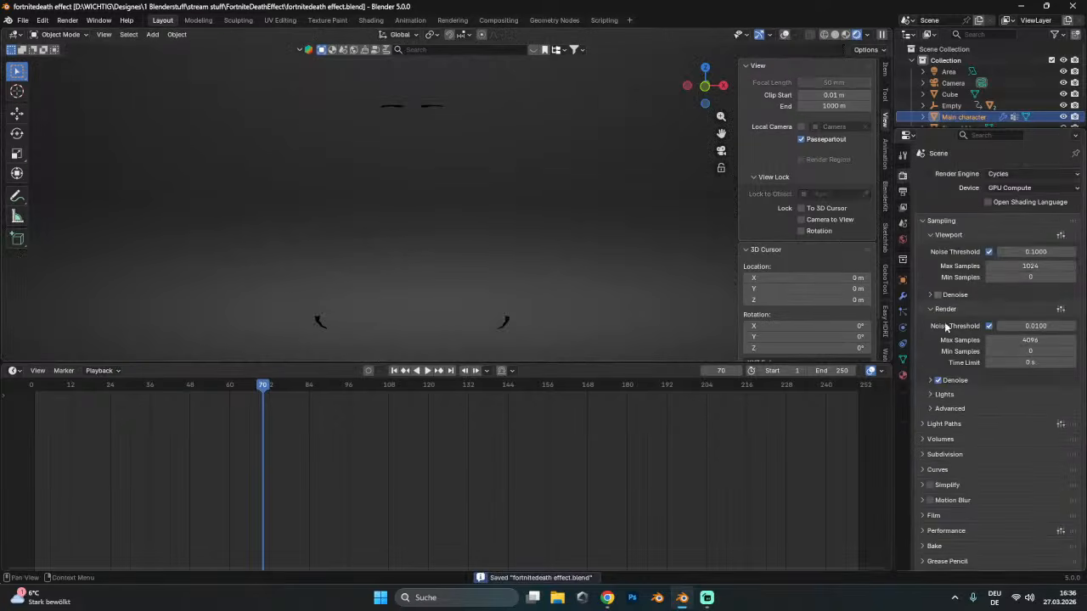
- Expand the Light Paths settings and set the maximum volume bounces to 2
scroll(968, 437, "down", 1)
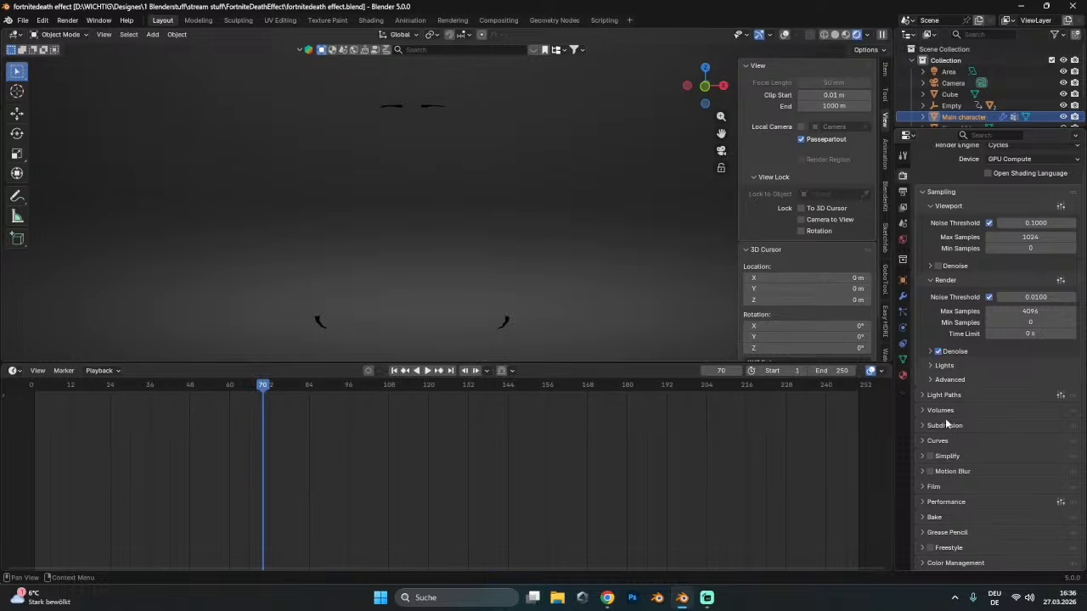
left_click(944, 395)
scroll(985, 399, "down", 3)
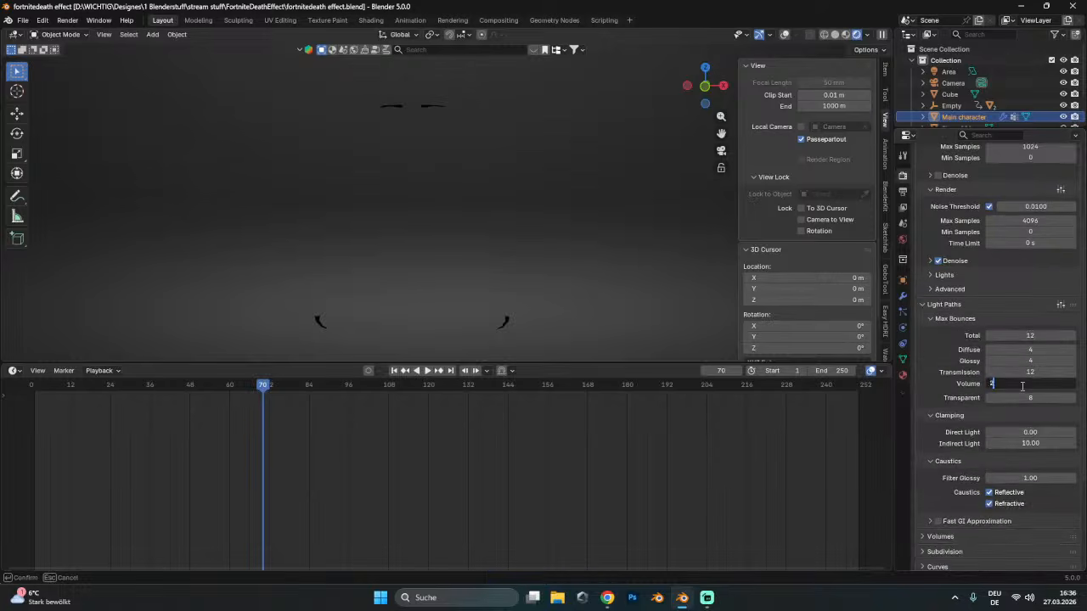
key("Return")
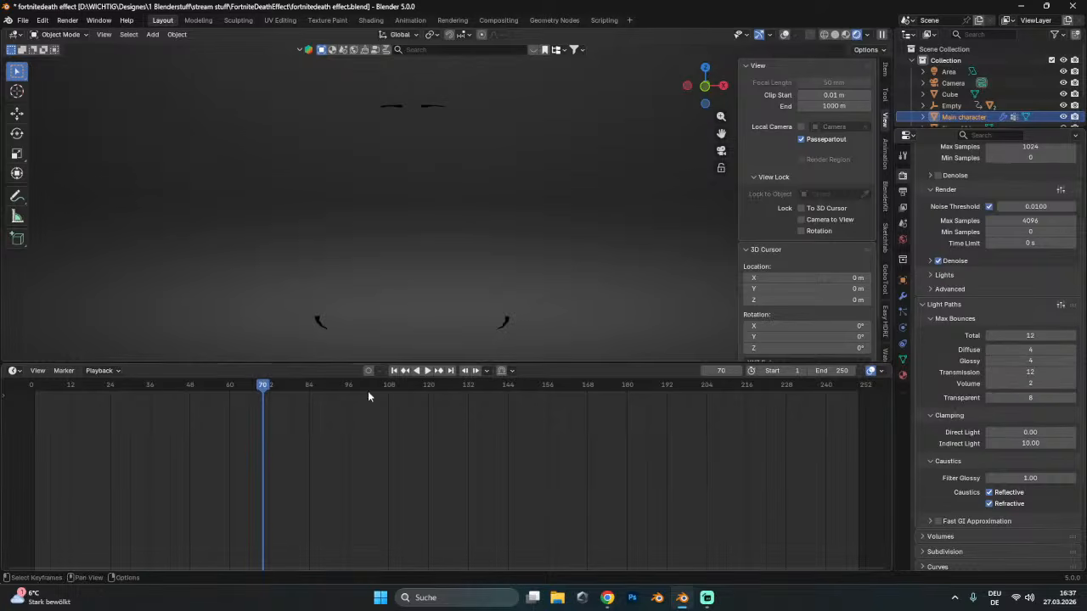
- Go to frame 65, set the maximum transparent bounces to 12 and save the file
left_click(167, 390)
left_click(245, 390)
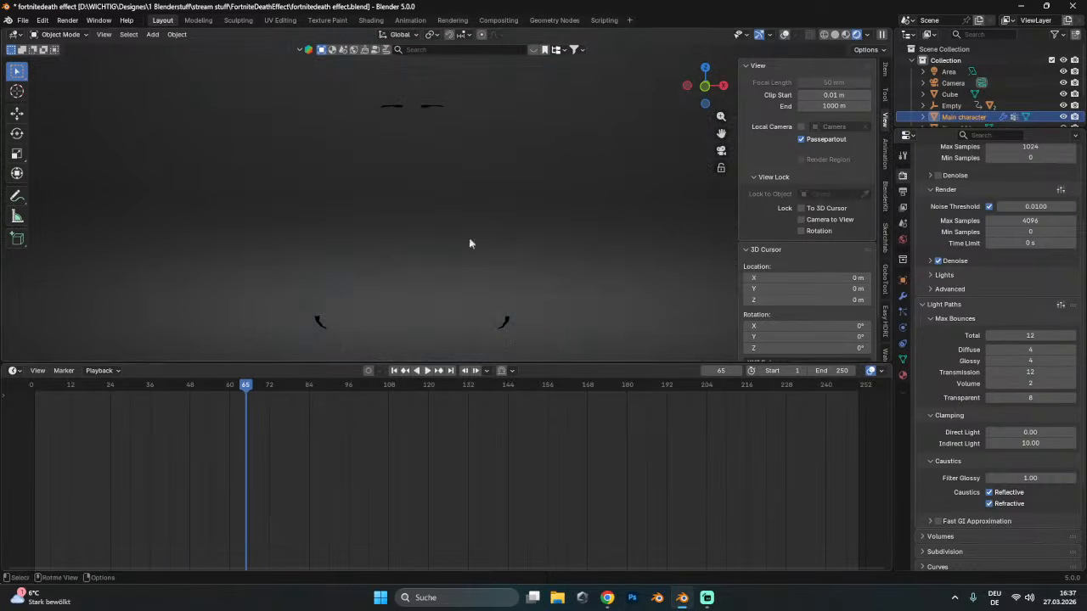
left_click_drag(1030, 397, 1029, 397)
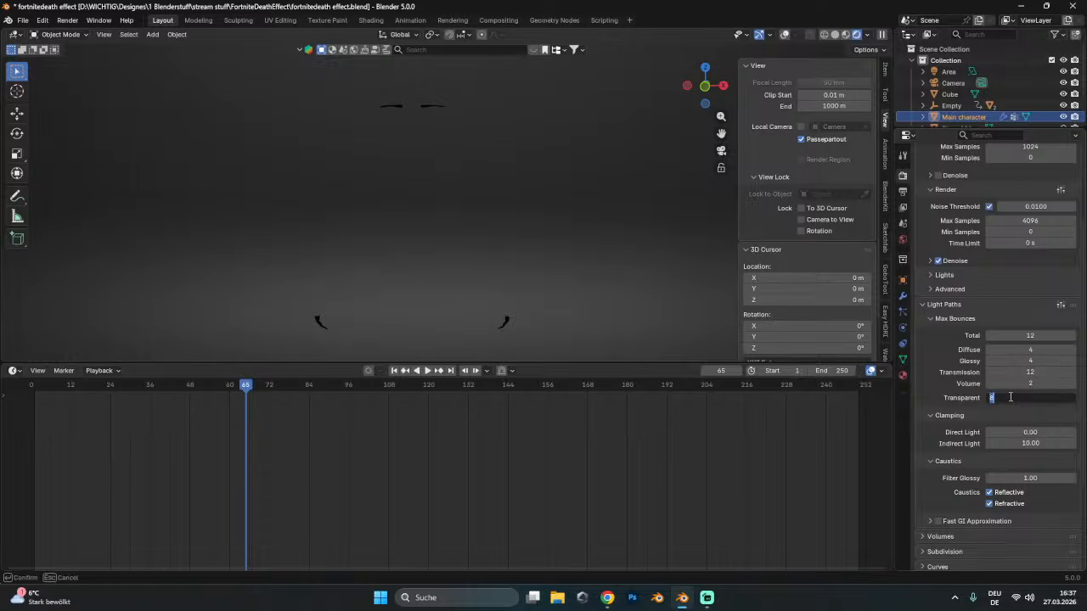
key("Return")
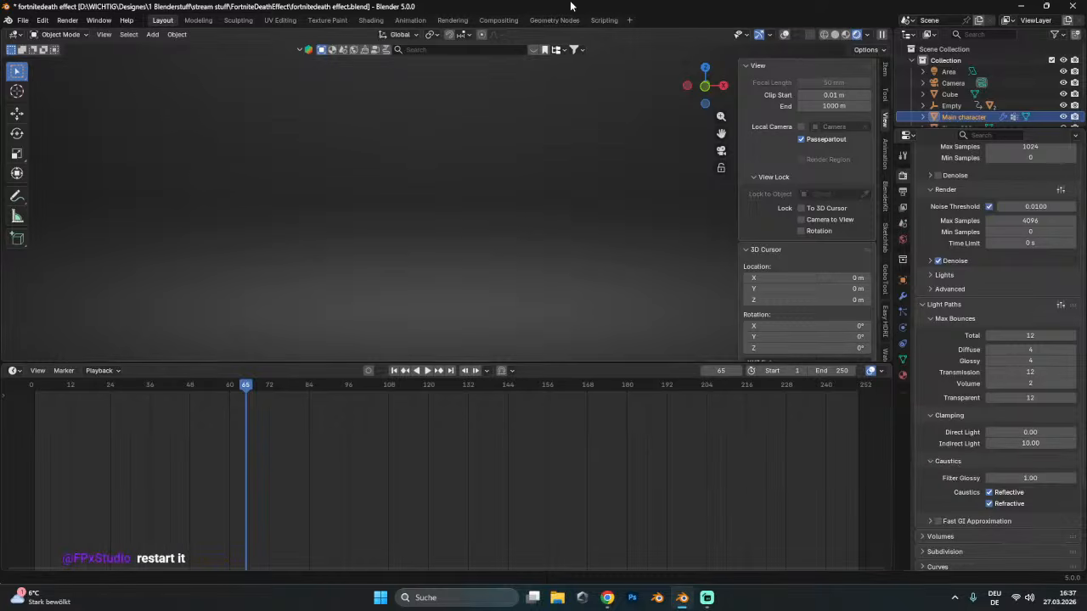
key("ctrl+s")
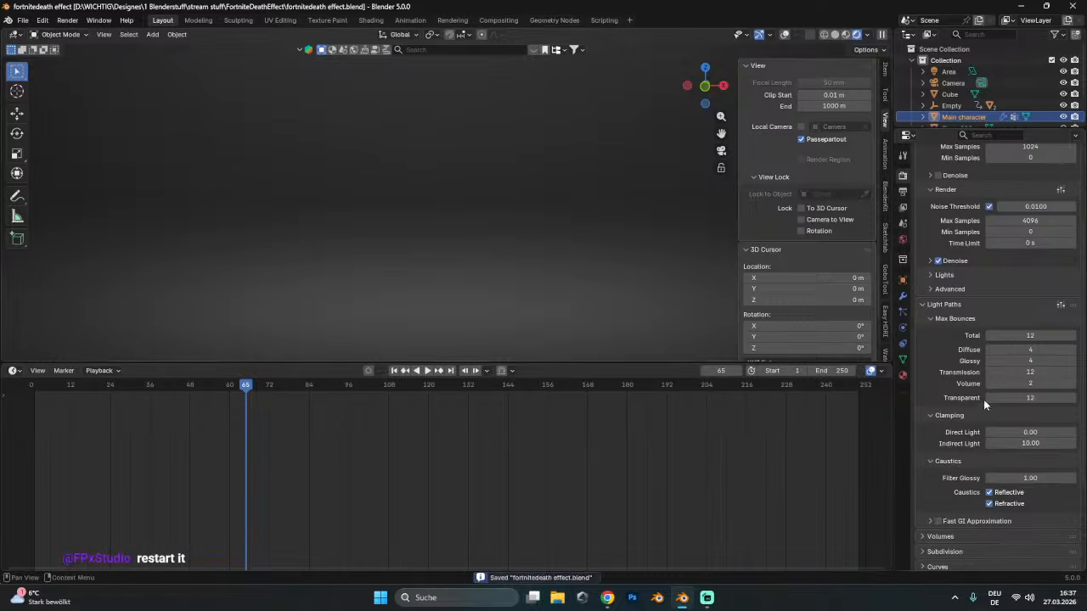
- Try 7 transparent bounces for comparison, restore the value to 12 and save the file
left_click(1016, 403)
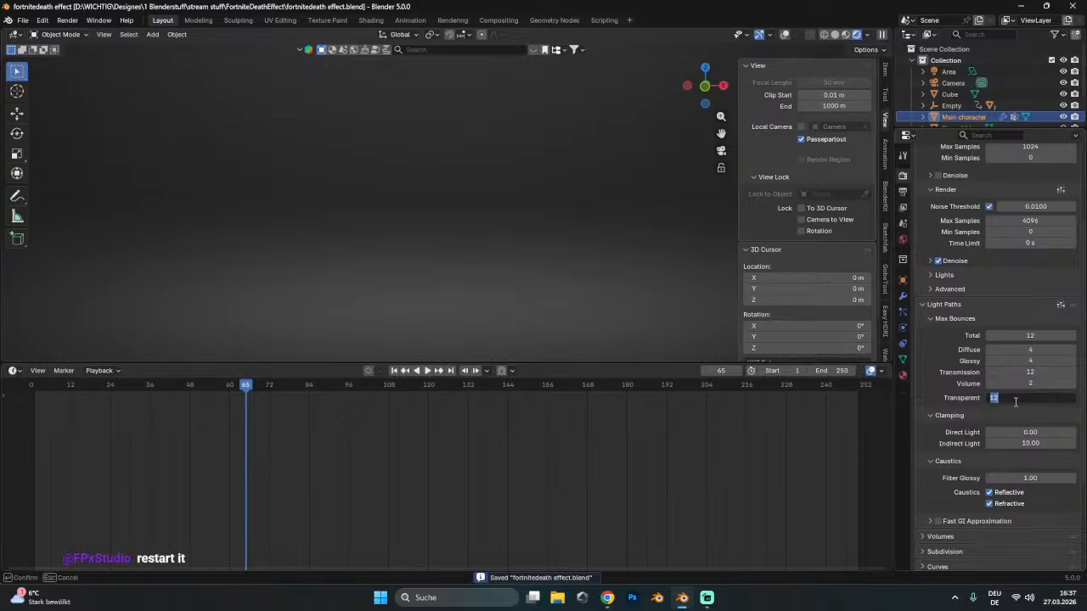
type("7")
key("Return")
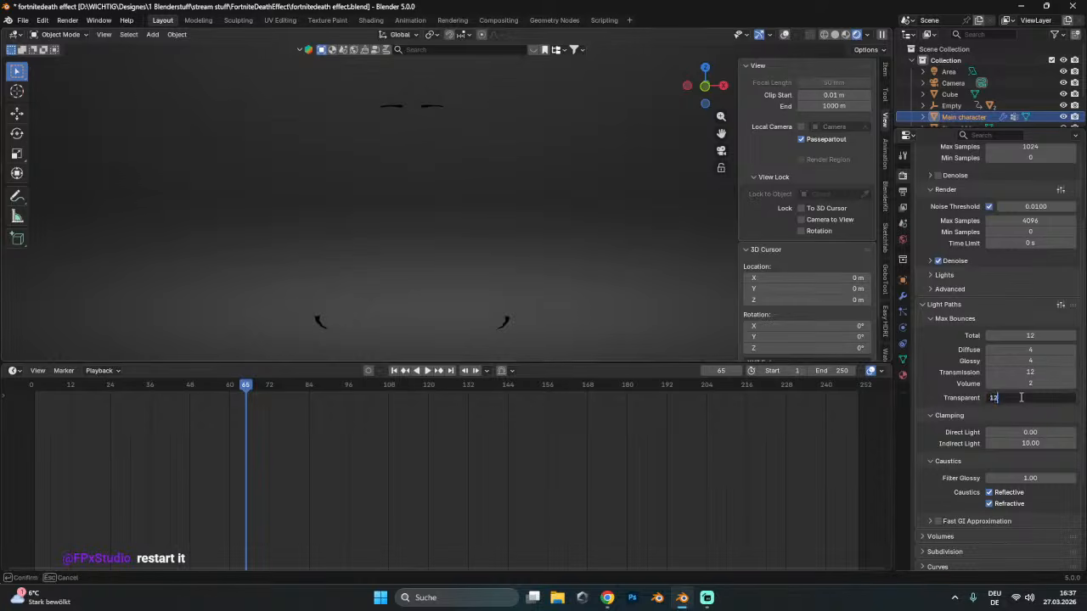
key("ctrl+s")
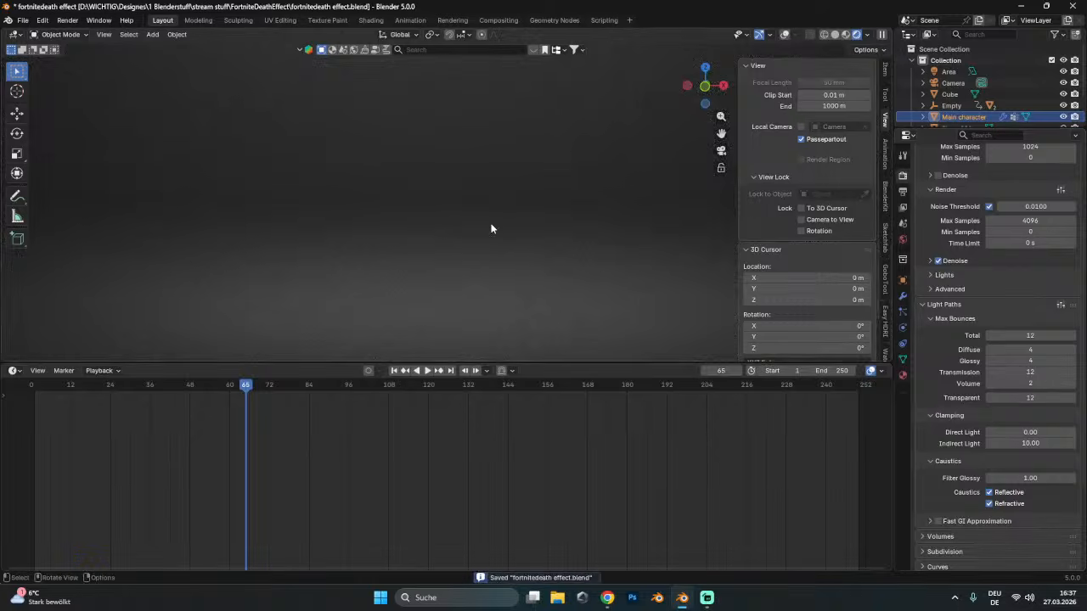
- Check the rendered dissolve at frames 39 and 21, play the animation, return to frame 1 and save the file
left_click(159, 391)
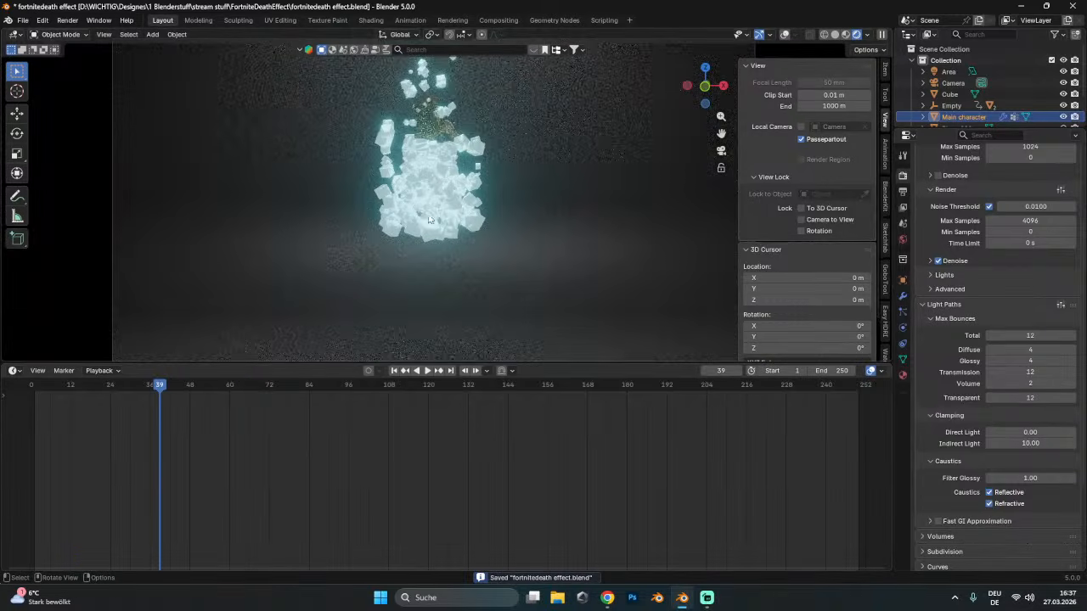
key("ctrl+s")
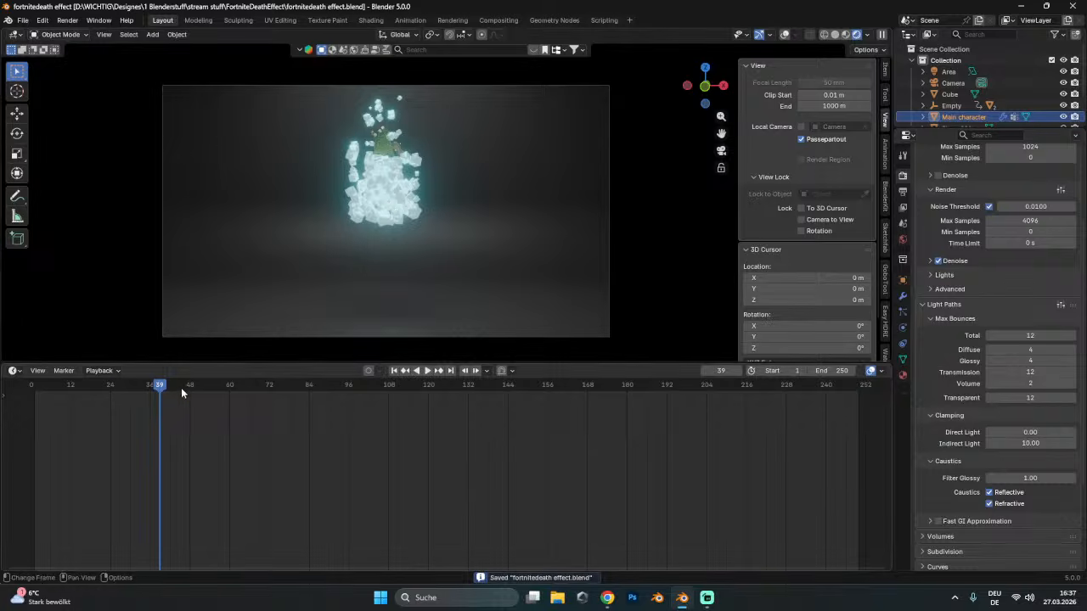
left_click_drag(181, 387, 100, 390)
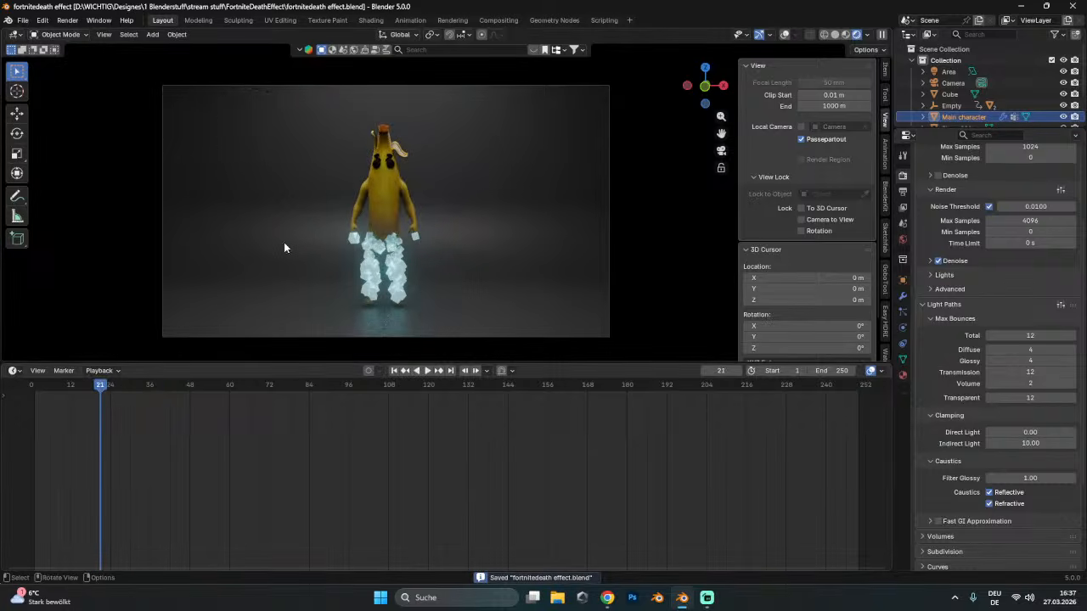
left_click(426, 371)
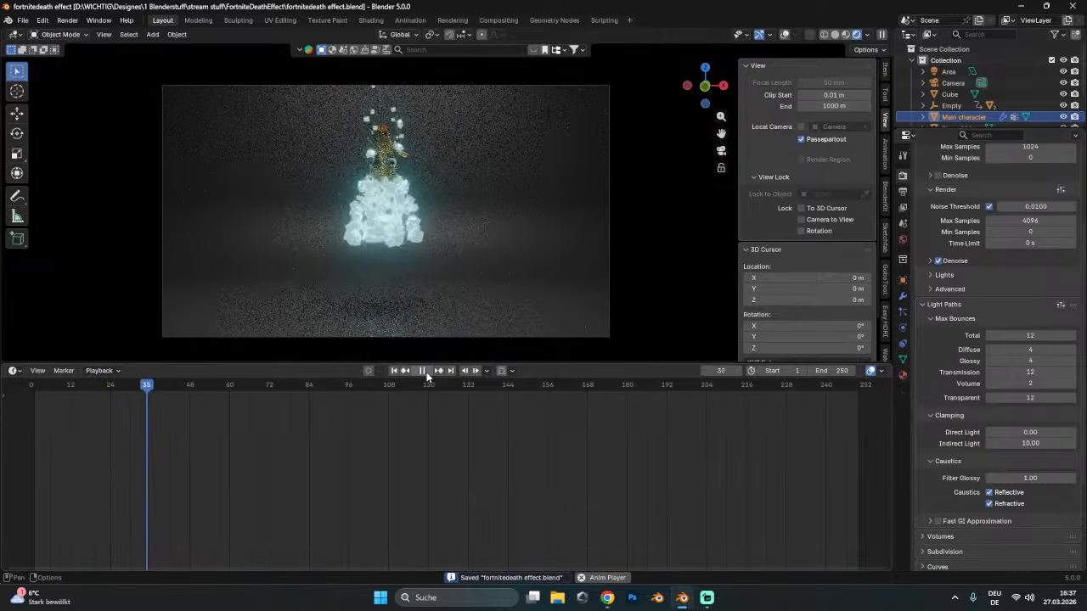
key("shift+Left")
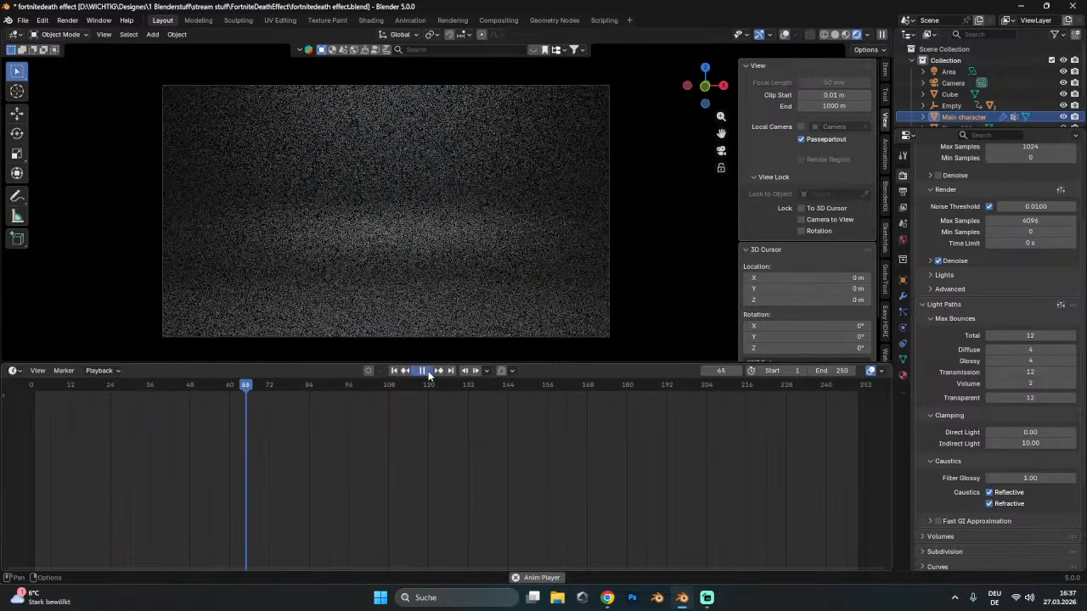
left_click(428, 373)
key("shift+Left")
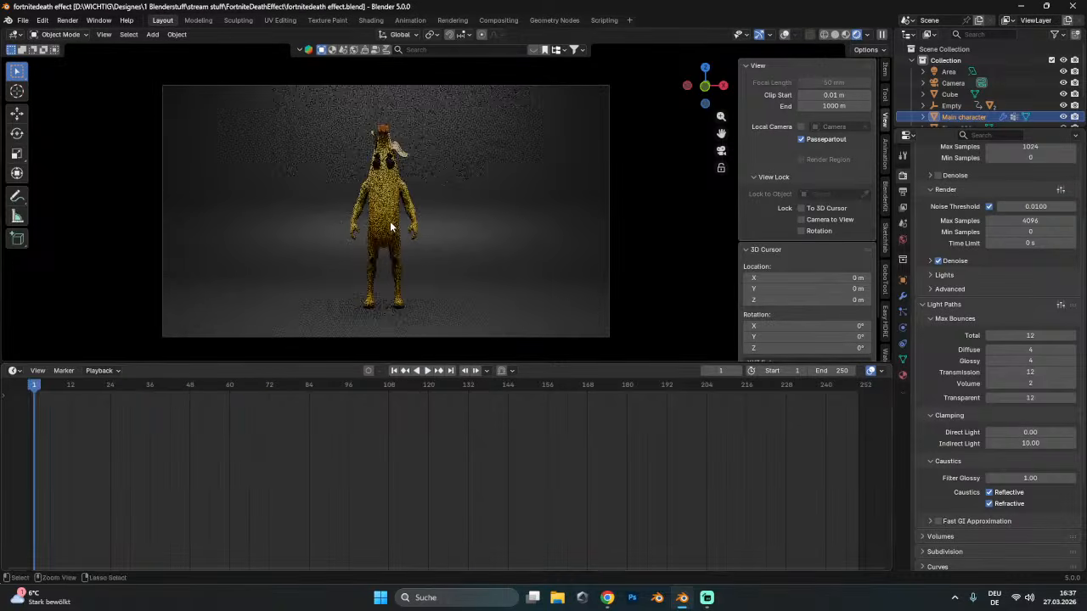
key("ctrl+s")
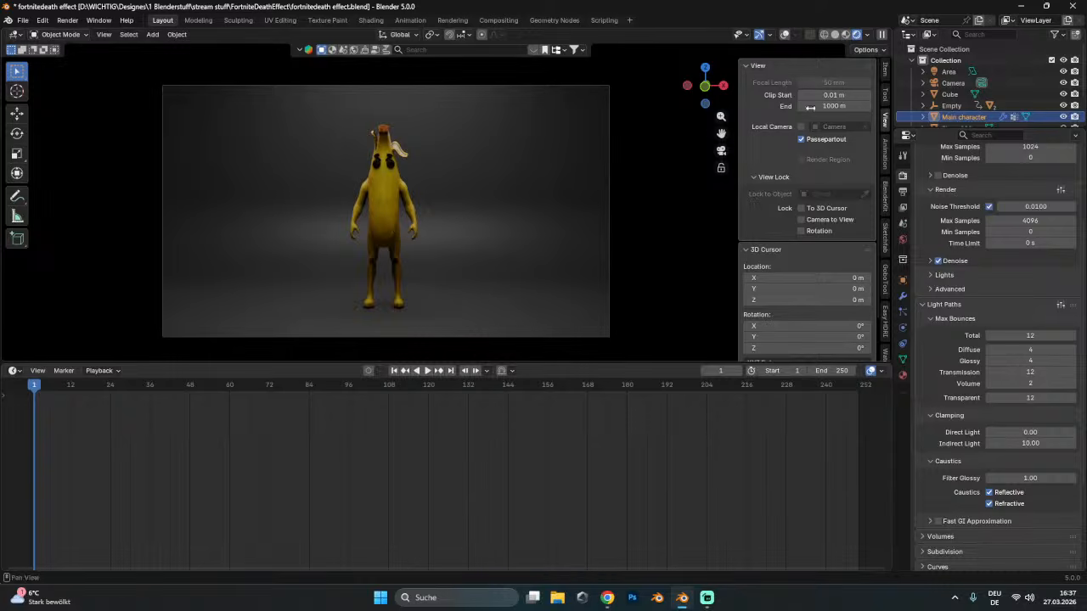
- In solid shading with overlays shown, raise the curved backdrop plane slightly along Z at the character's feet and save the file
left_click(837, 35)
middle_click_drag(426, 268, 617, 136)
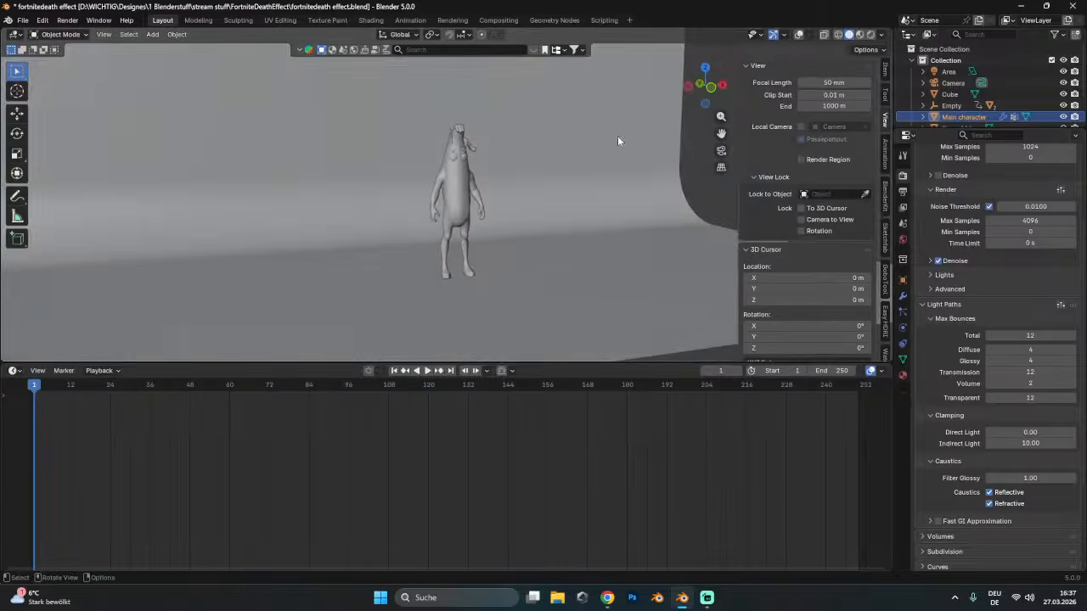
left_click(797, 36)
scroll(634, 188, "up", 5)
middle_click_drag(586, 314, 529, 169, "shift")
left_click(548, 273)
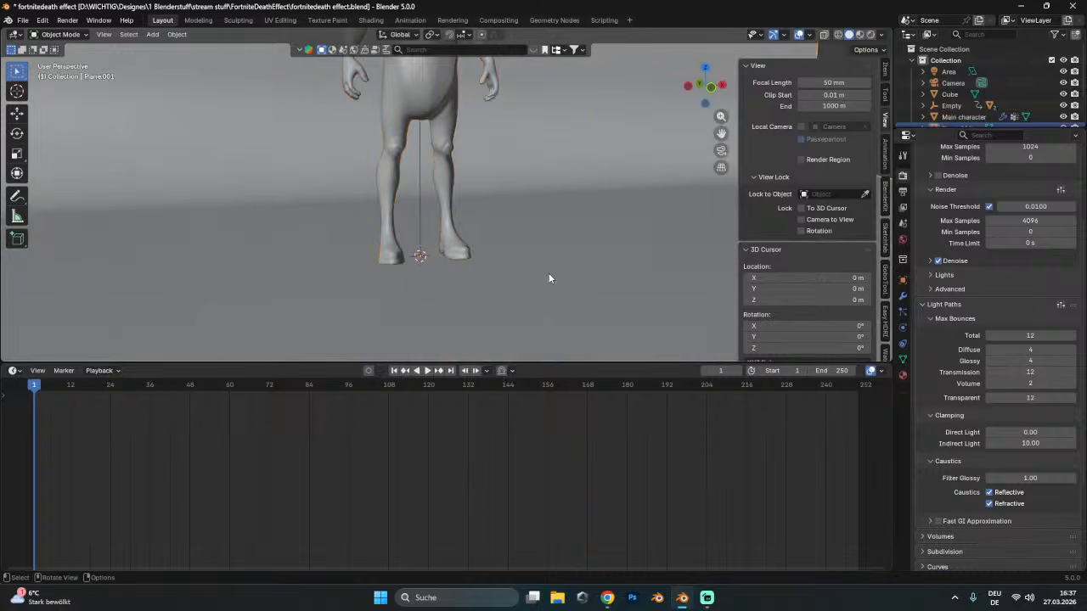
middle_click_drag(466, 281, 507, 274)
key("g")
key("z")
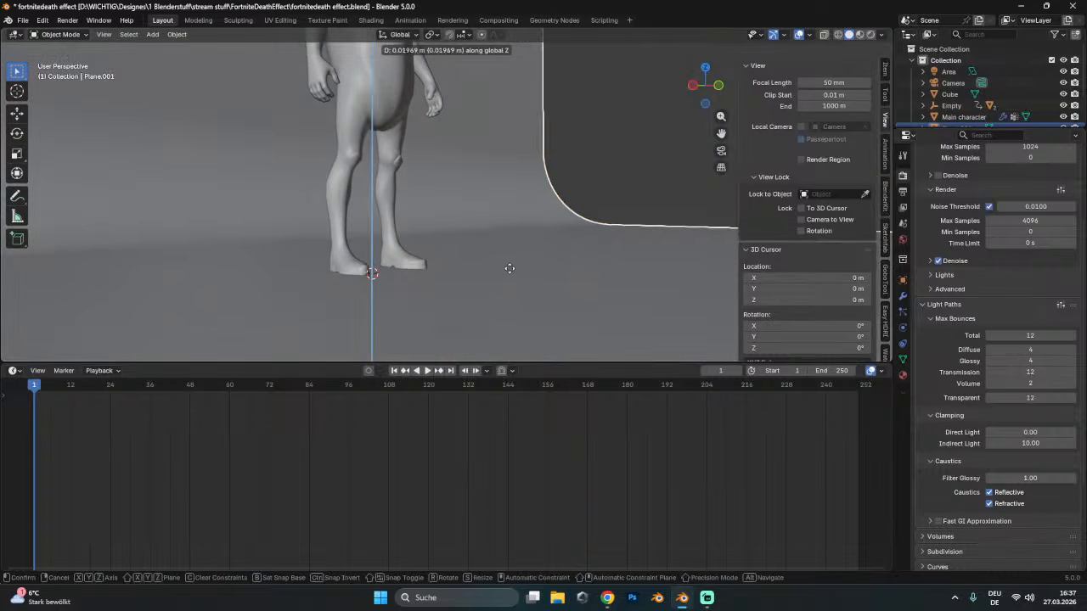
left_click(506, 265)
key("ctrl+s")
- Scrub to frame 34 and select the Empty that crosses the dissolving character
scroll(506, 264, "down", 4)
middle_click_drag(497, 219, 469, 222)
middle_click_drag(469, 223, 303, 129, "shift")
scroll(483, 262, "down", 2)
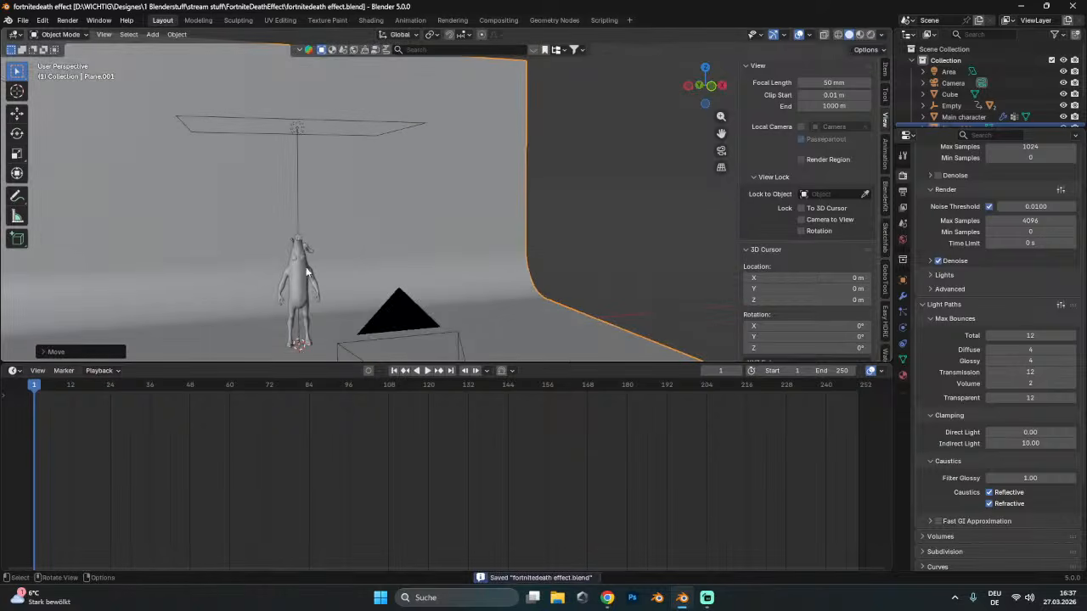
left_click_drag(44, 387, 144, 393)
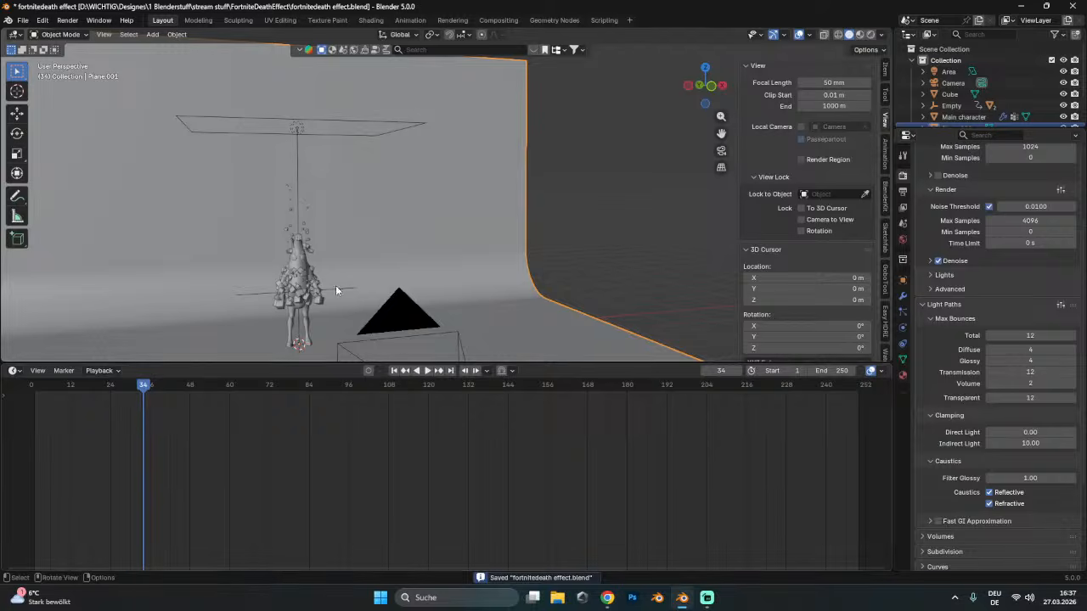
left_click(335, 289)
scroll(333, 321, "up", 3)
middle_click_drag(333, 320, 483, 252, "shift")
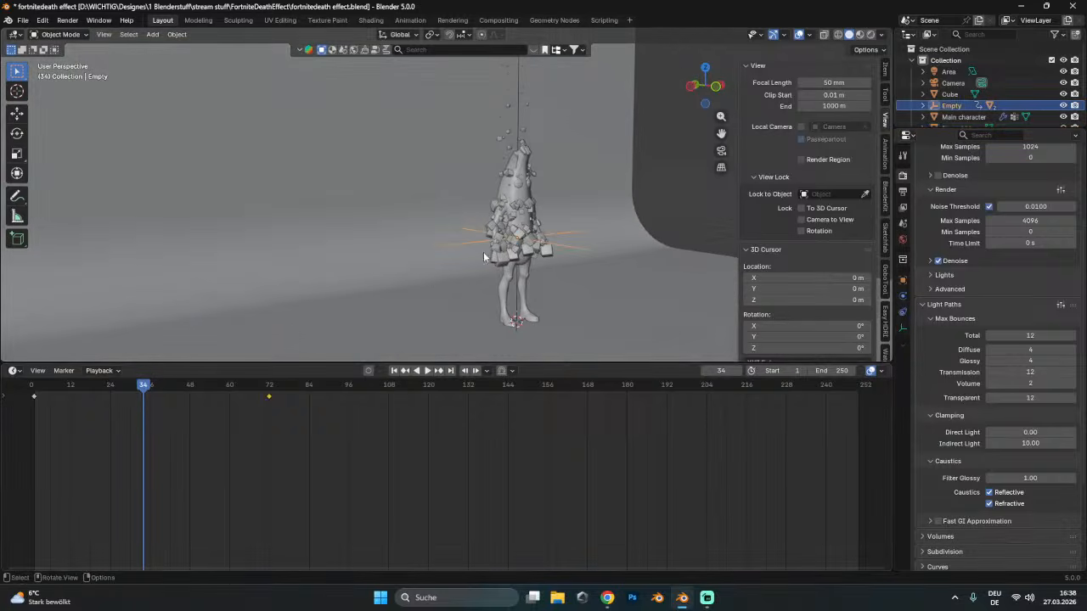
- Set the interpolation of the Empty's keyframes to Bézier and replay the animation from the start
left_click_drag(156, 385, 136, 409)
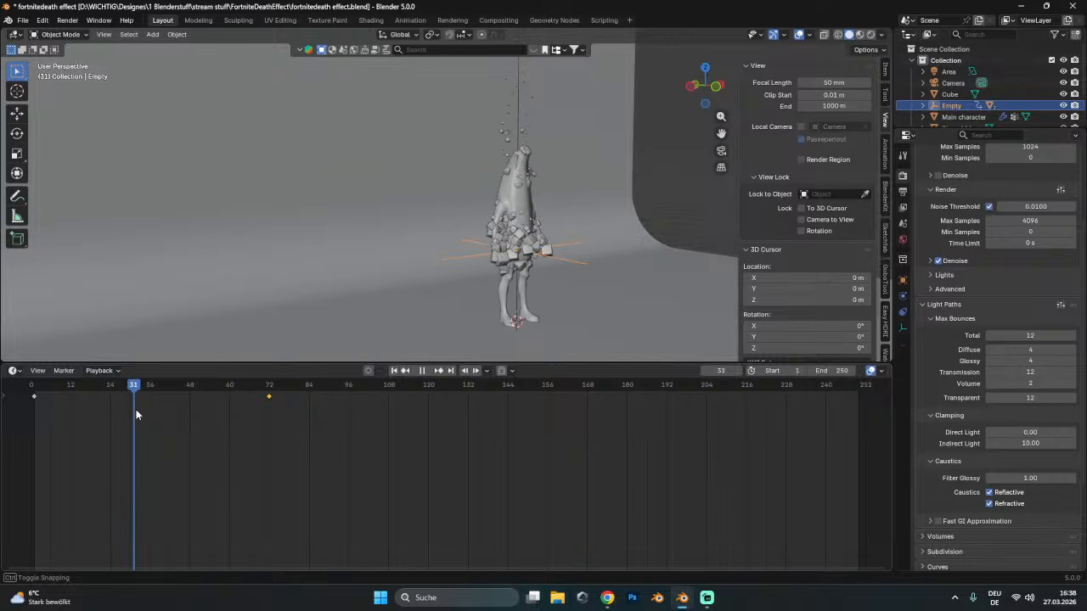
right_click(55, 406)
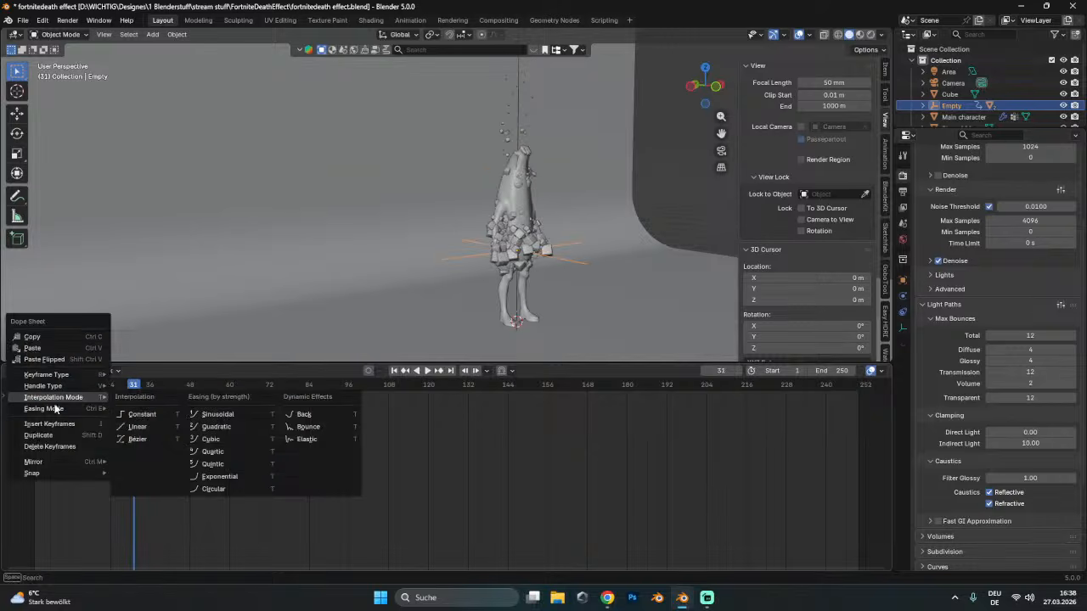
left_click(154, 442)
left_click(36, 389)
key("space")
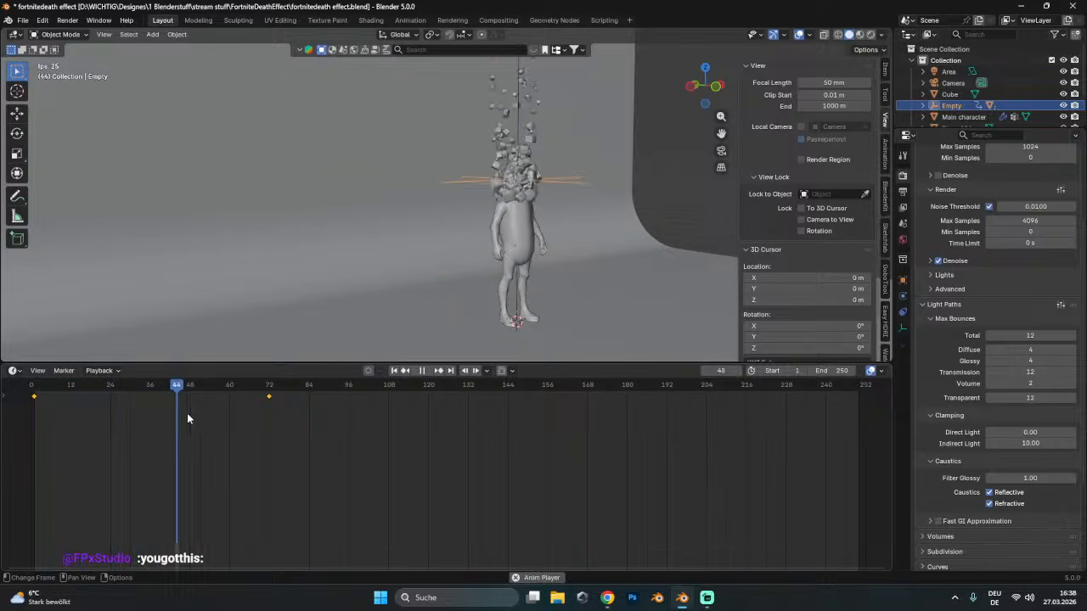
left_click(35, 389)
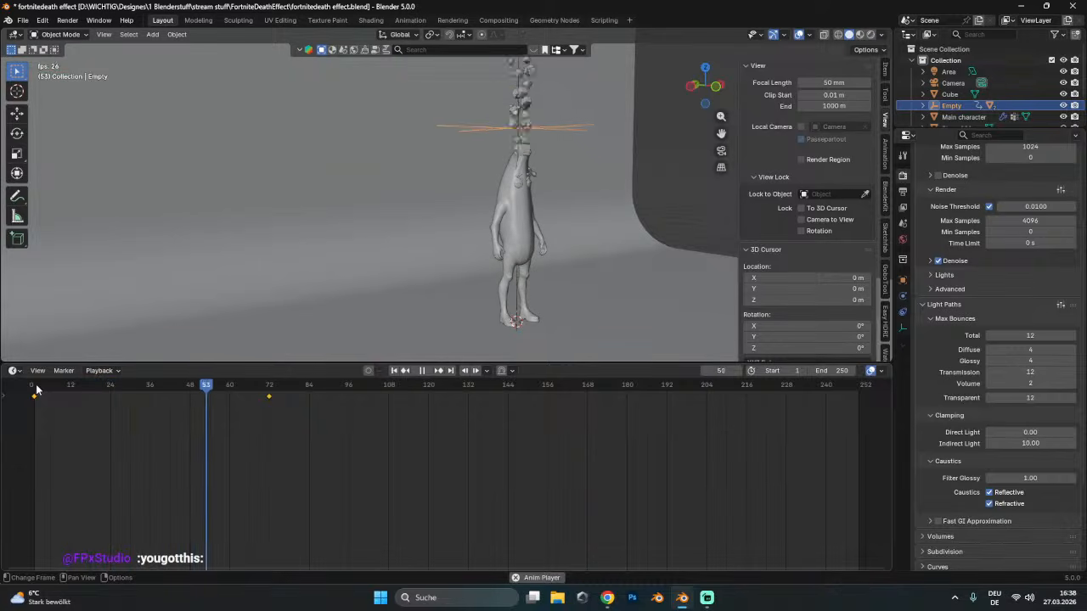
left_click(36, 389)
key("space")
- Show the Empty's curves in the Graph Editor, try moving a handle of the first keyframe and undo the change
left_click(15, 370)
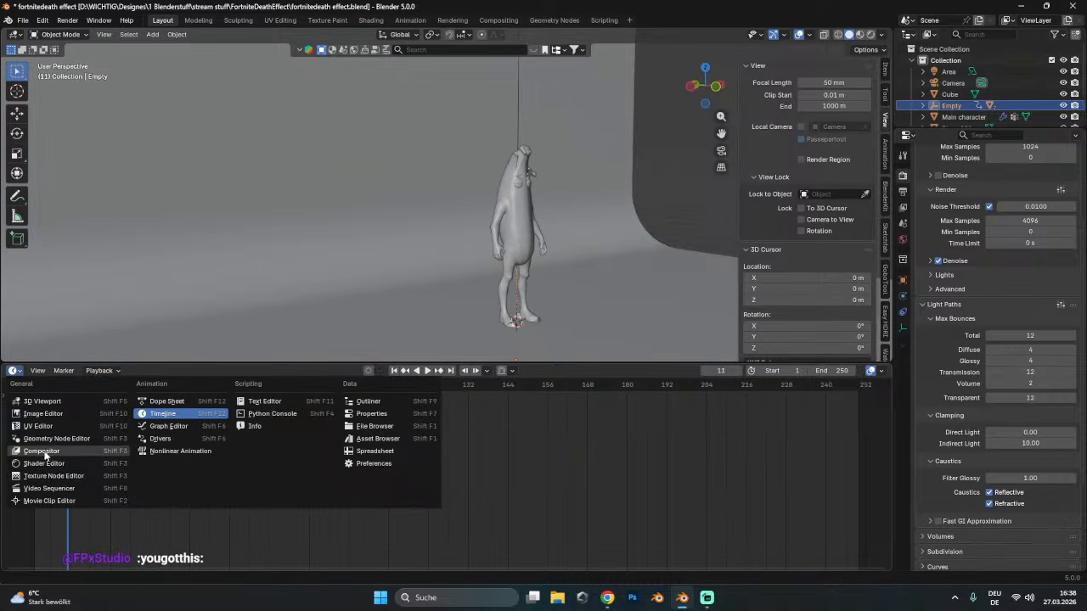
left_click(174, 426)
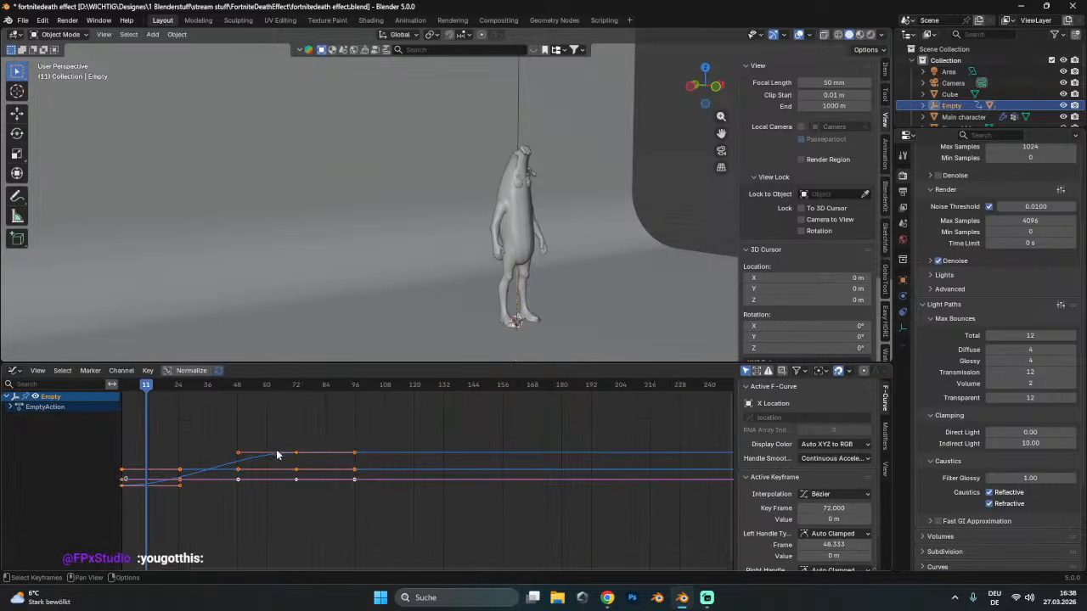
scroll(276, 454, "up", 3)
middle_click_drag(215, 463, 436, 460)
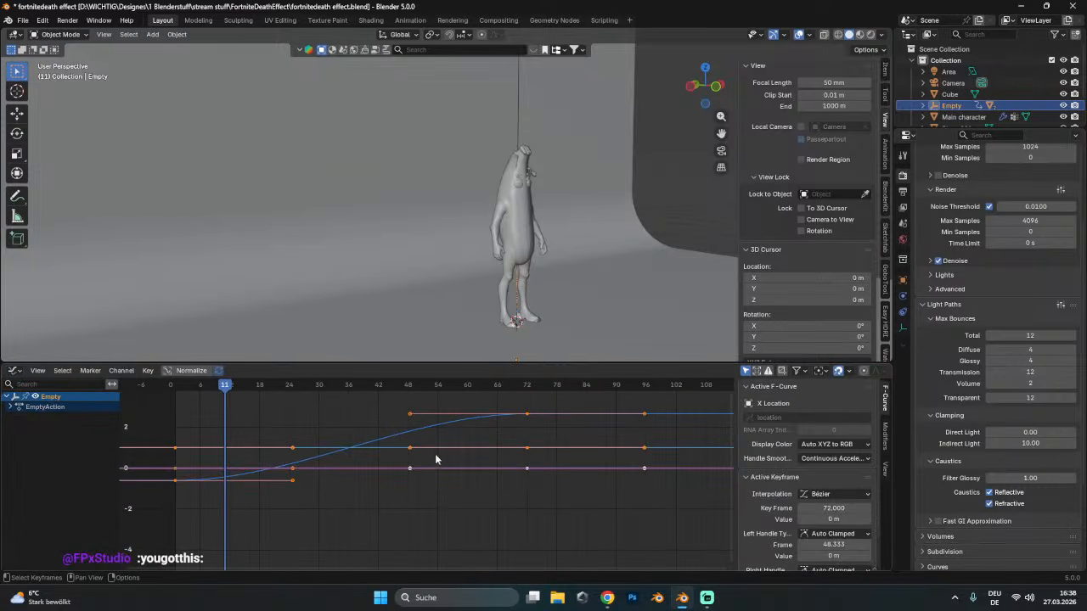
left_click_drag(295, 484, 287, 430)
key("ctrl+z")
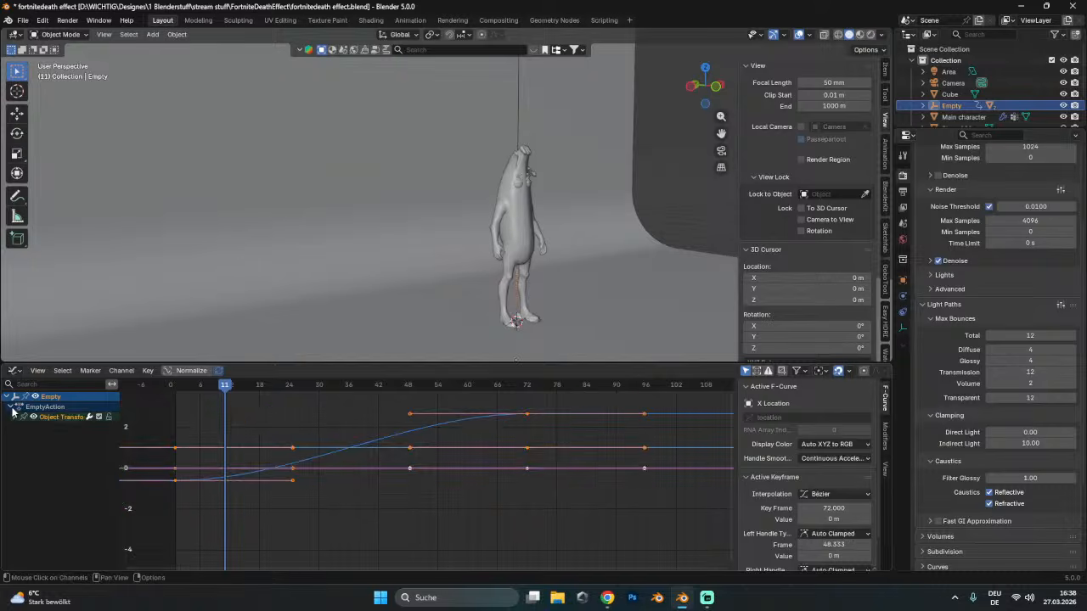
- Expand the Empty's transform channels and isolate the Z Location curve by hiding the unselected curves
left_click(13, 418)
left_click(54, 451)
right_click(53, 453)
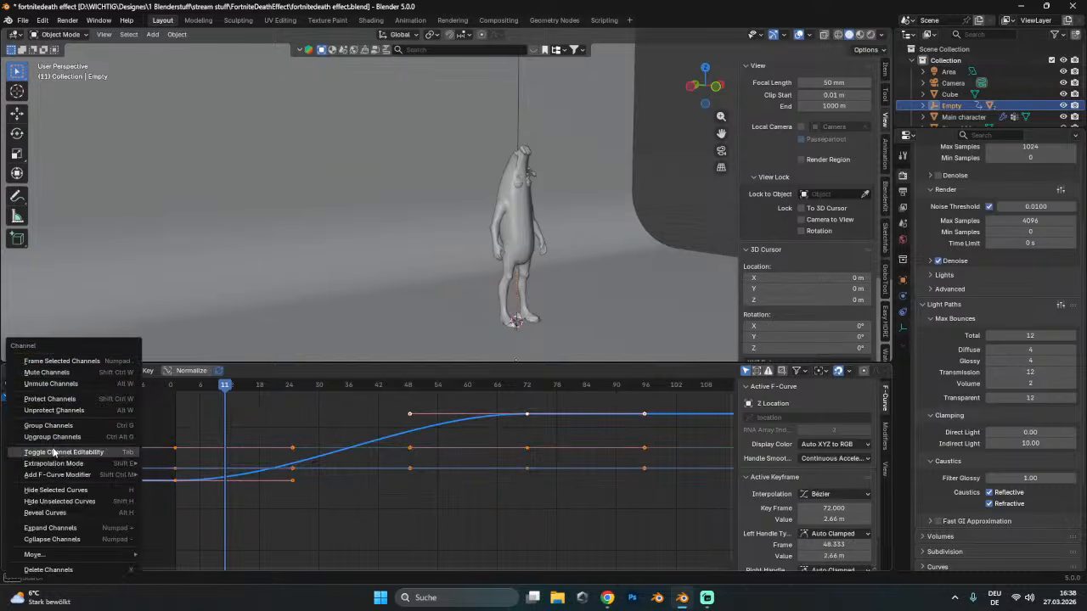
left_click(84, 502)
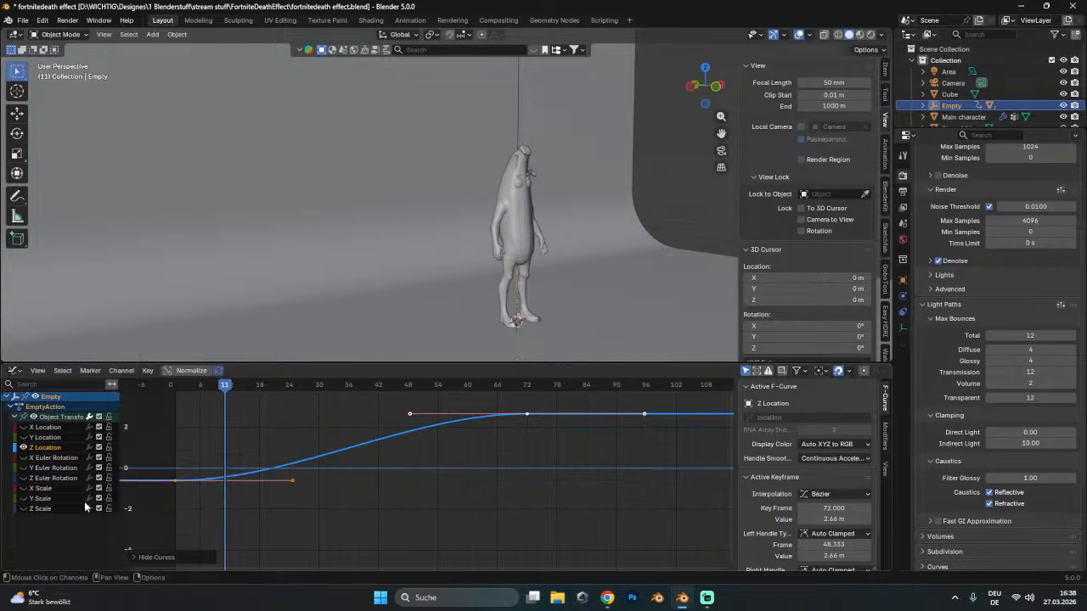
- Raise the first Z Location keyframe's outgoing handle to about frame 17 and value 2, and play the animation from the start
left_click_drag(291, 480, 255, 427)
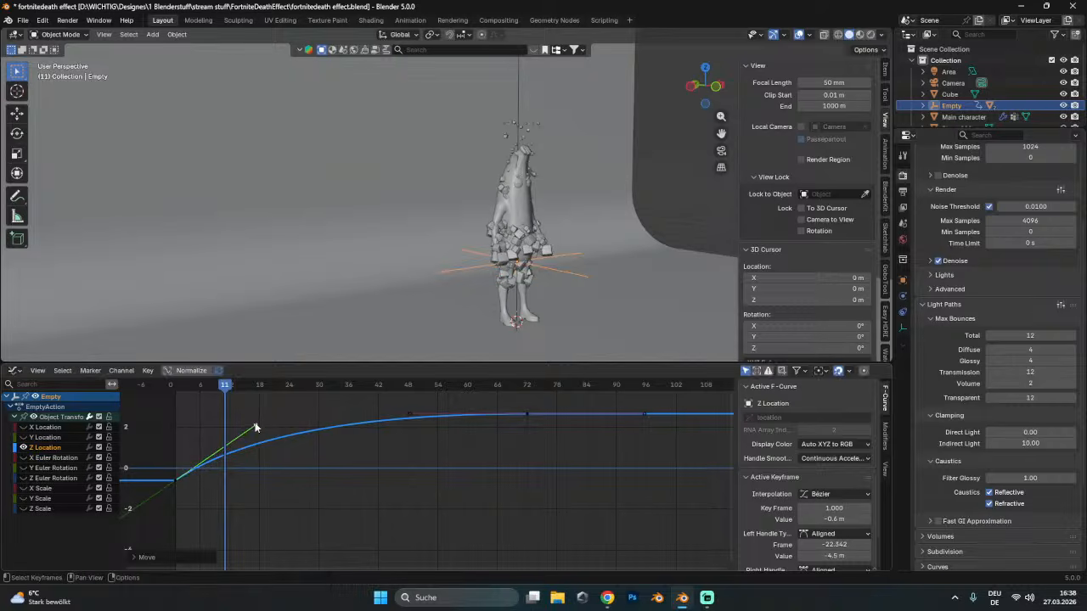
left_click(181, 387)
key("space")
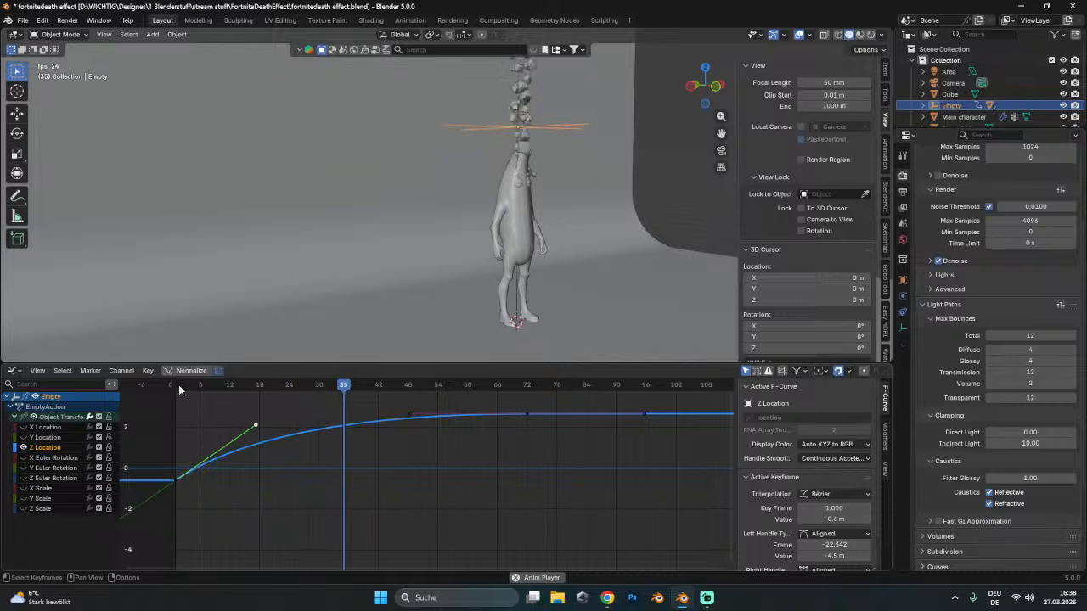
- Pull the incoming handle of the frame 72 Z Location keyframe back to about frame 35 and replay the animation from the start
left_click(178, 387)
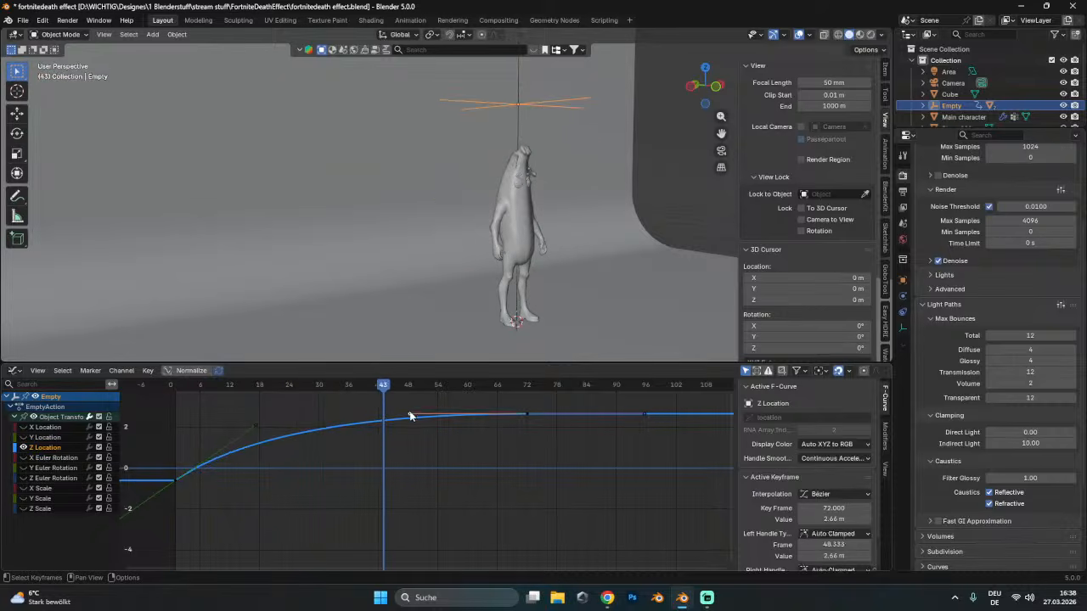
left_click_drag(410, 416, 342, 413)
left_click(178, 387)
key("space")
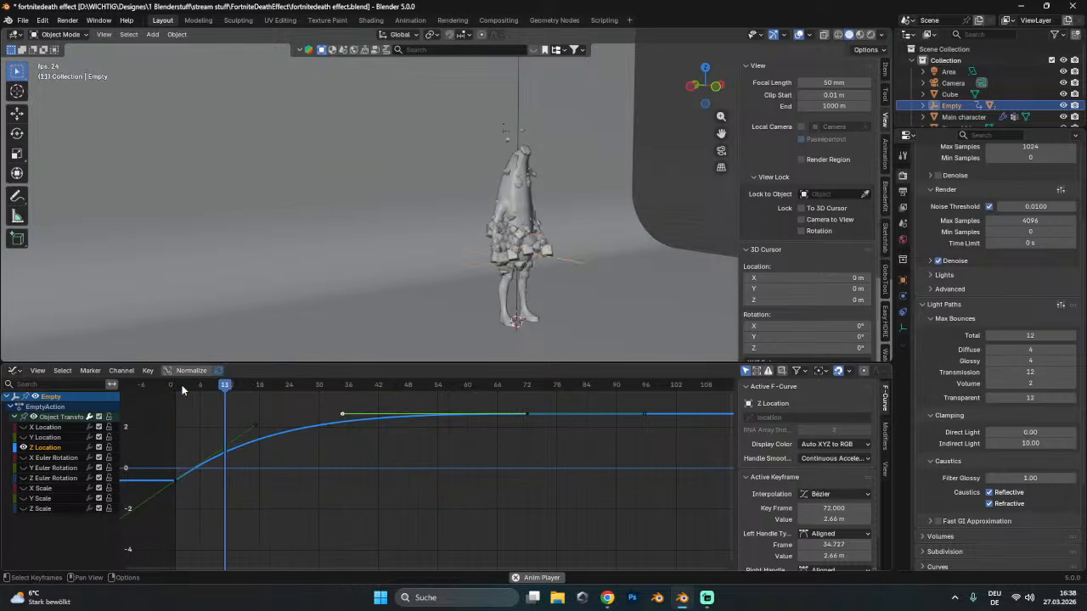
key("Escape")
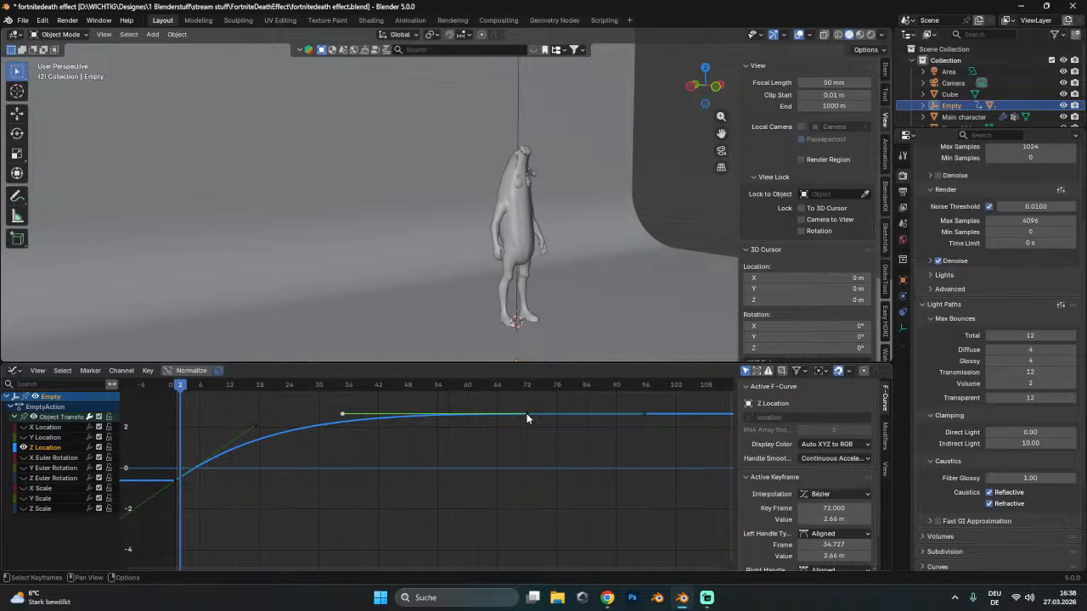
key("space")
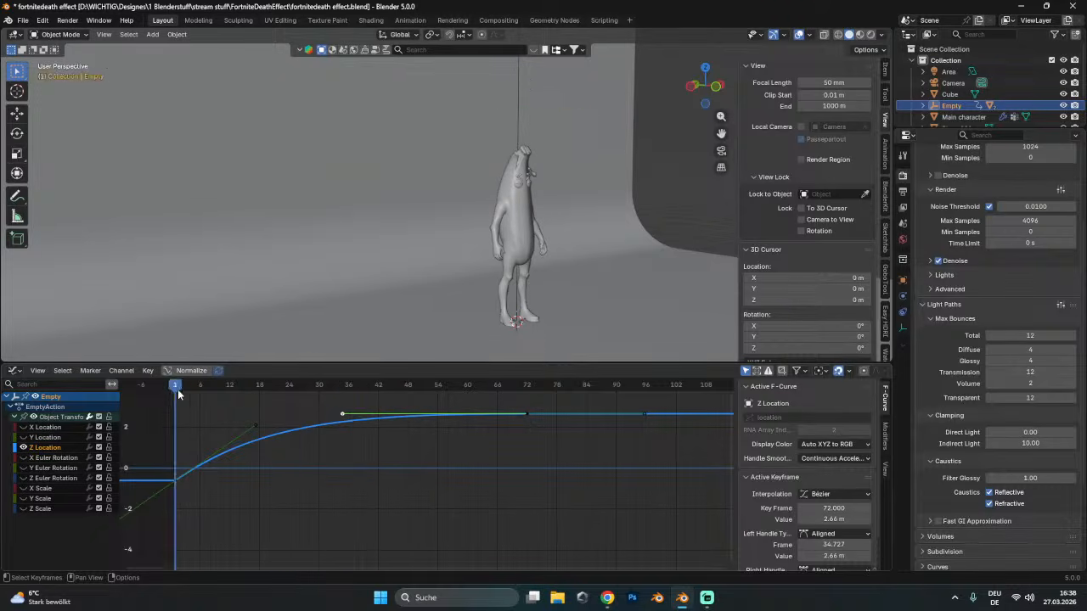
key("space")
- Switch the viewport to the camera view and play the dissolve from the first frame
middle_click_drag(524, 289, 465, 240)
key("KP_0")
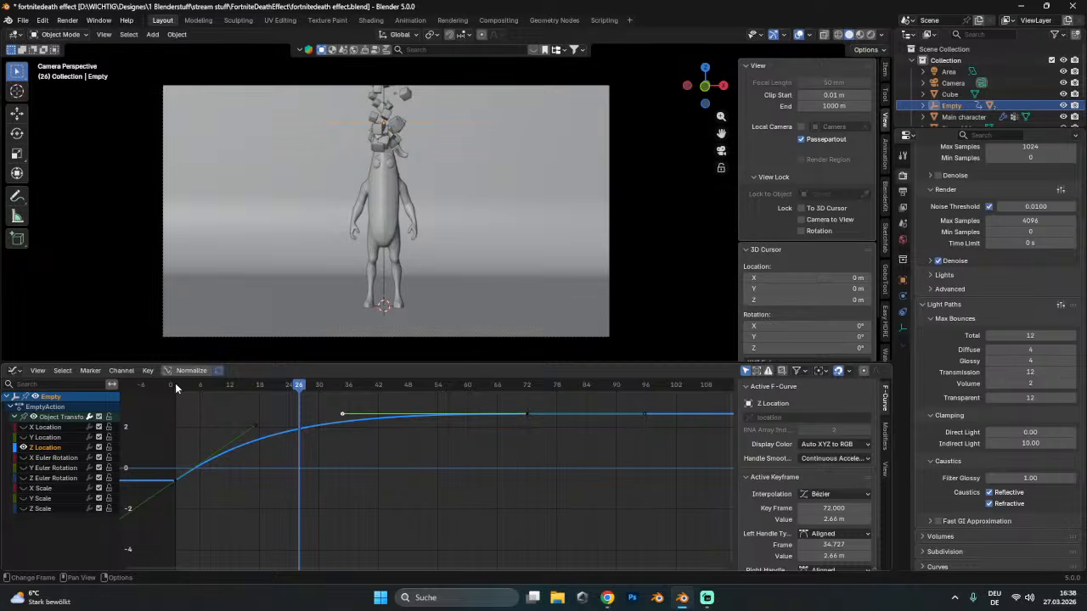
left_click(176, 386)
key("space")
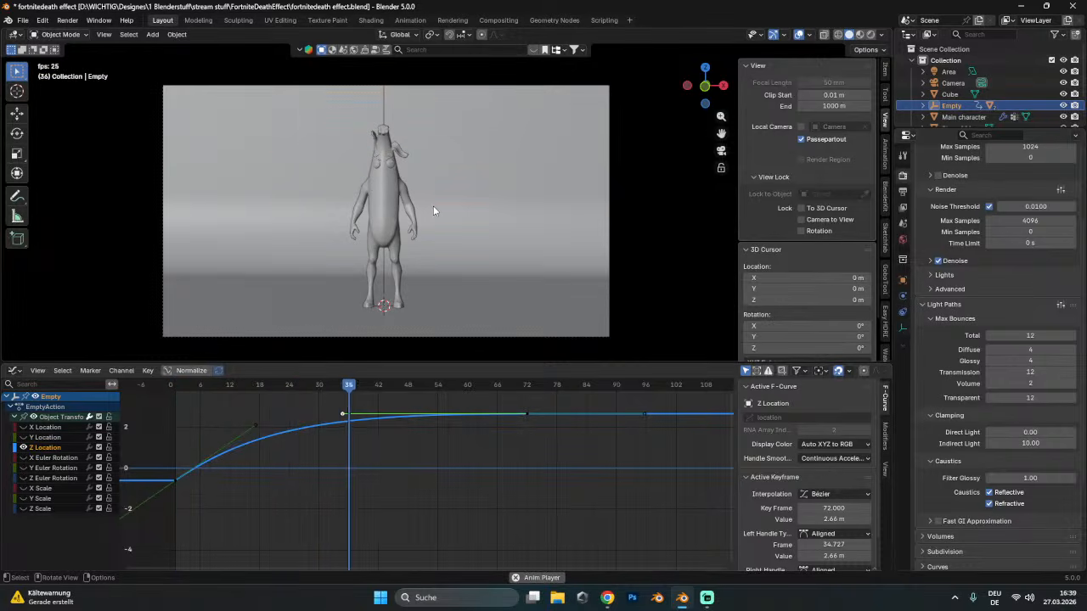
key("space")
- Try lowering the first keyframe's outgoing handle to about frame 23 and value -2.4, play the animation and undo the change
left_click_drag(253, 428, 284, 516)
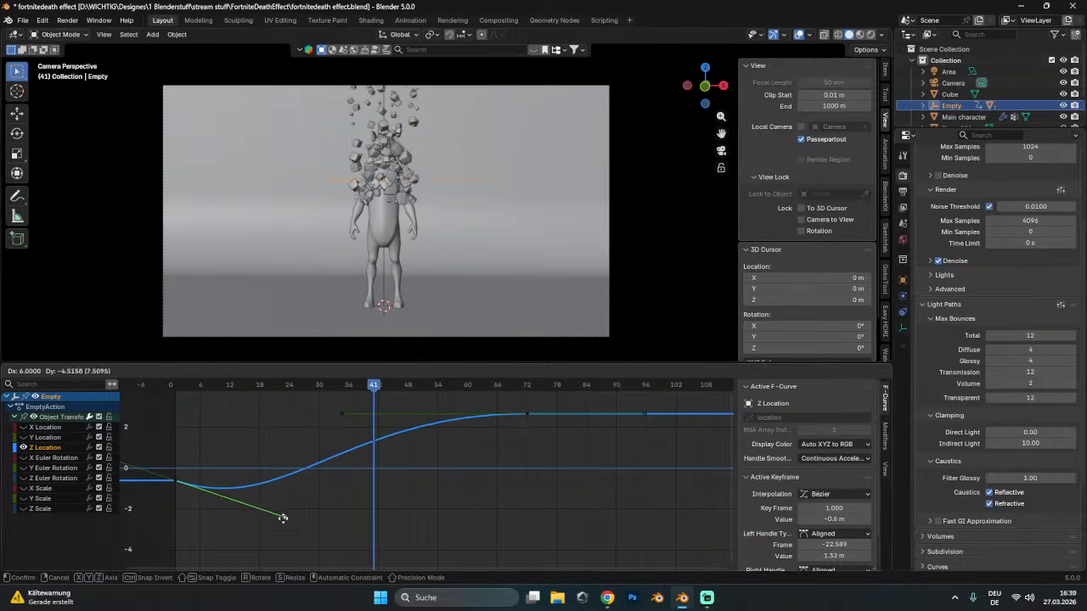
left_click(177, 388)
key("space")
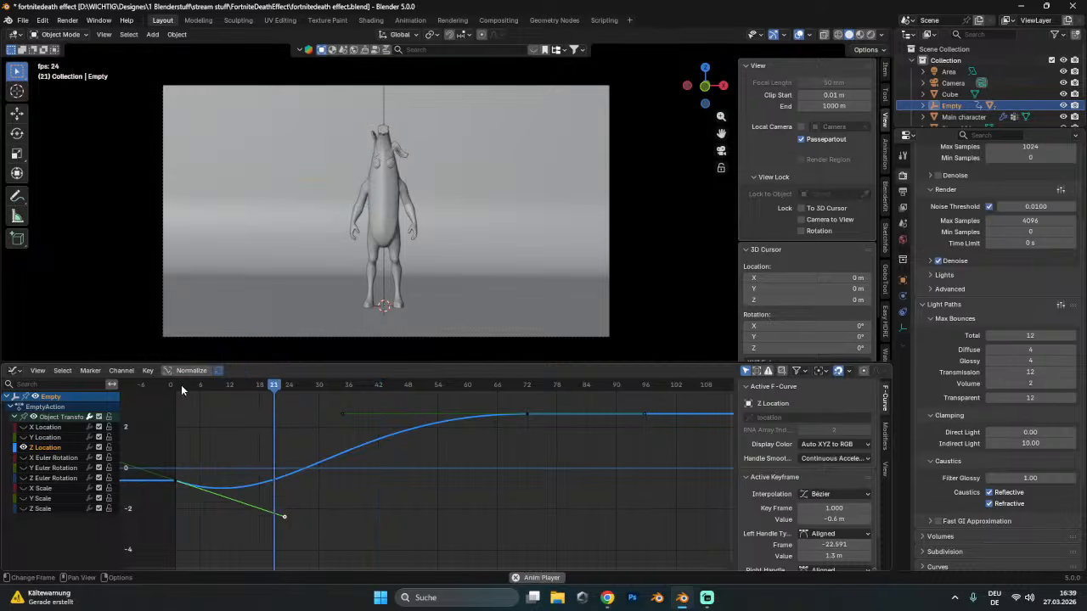
key("space")
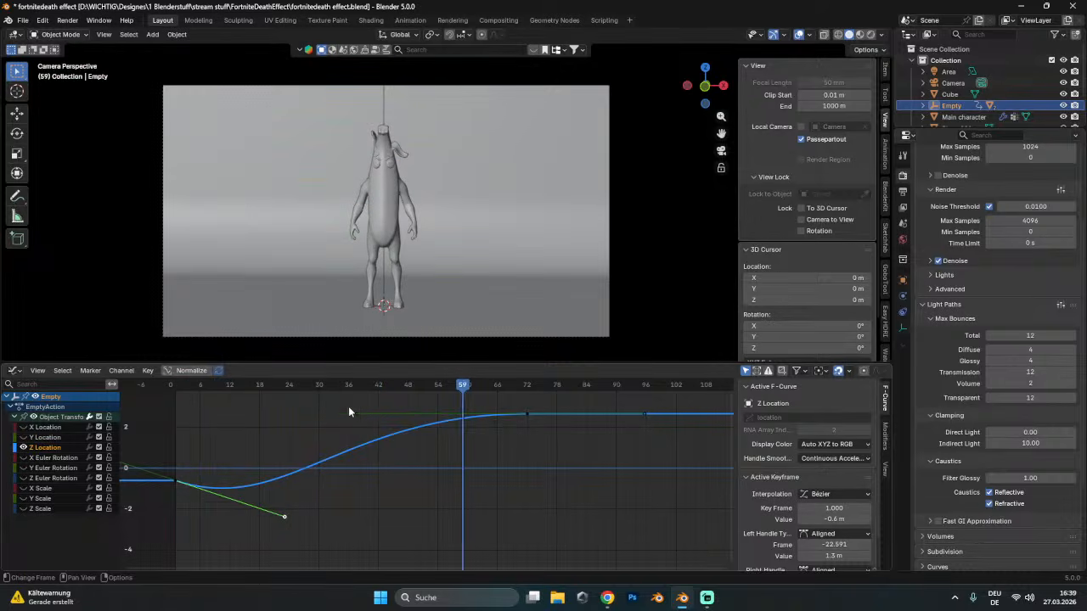
key("ctrl+z")
key("ctrl+z")
- Try the first keyframe's outgoing handle flat at about frame 38 and value -0.6, playing and scrubbing the animation
key("g")
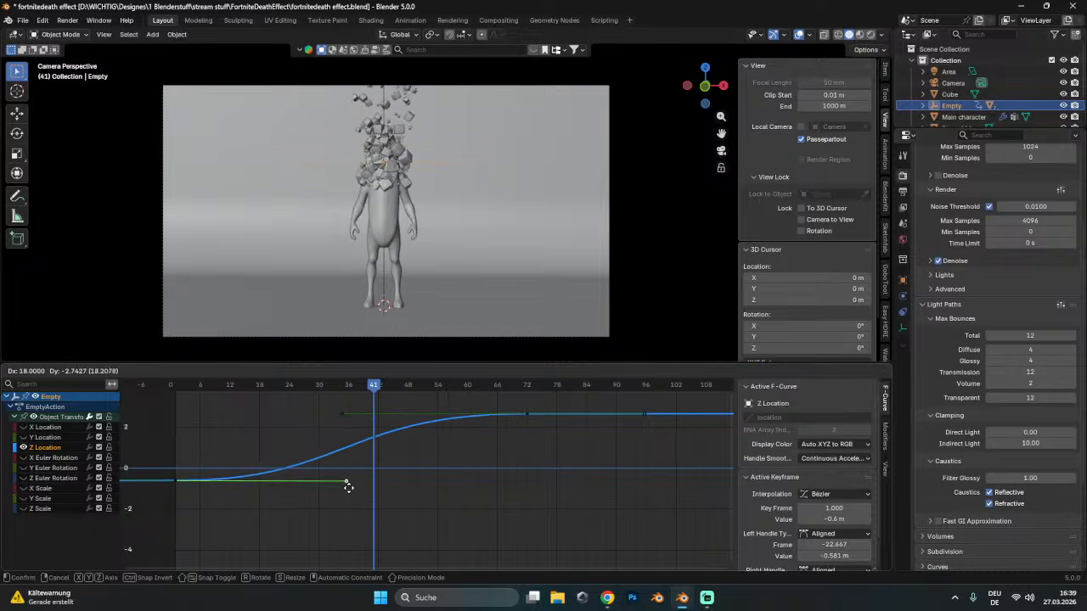
left_click(357, 484)
left_click(176, 386)
key("space")
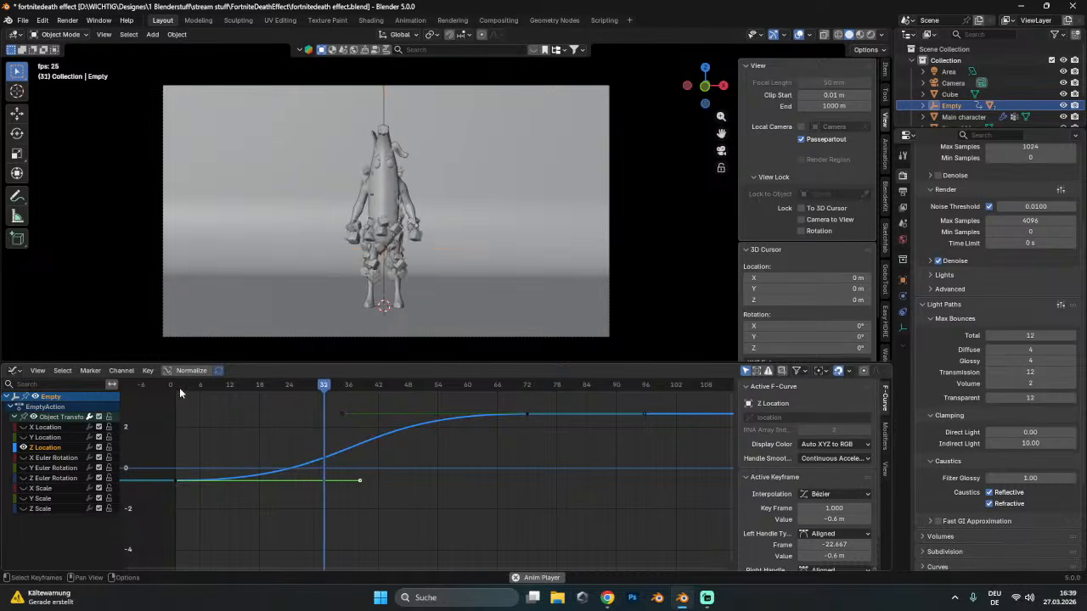
key("space")
left_click(195, 389)
left_click_drag(195, 392, 319, 424)
- Extend the first keyframe's outgoing handle to about frame 59 and value 1.3, replay the dissolve and save the file
left_click_drag(361, 481, 469, 477)
key("shift+Left")
key("space")
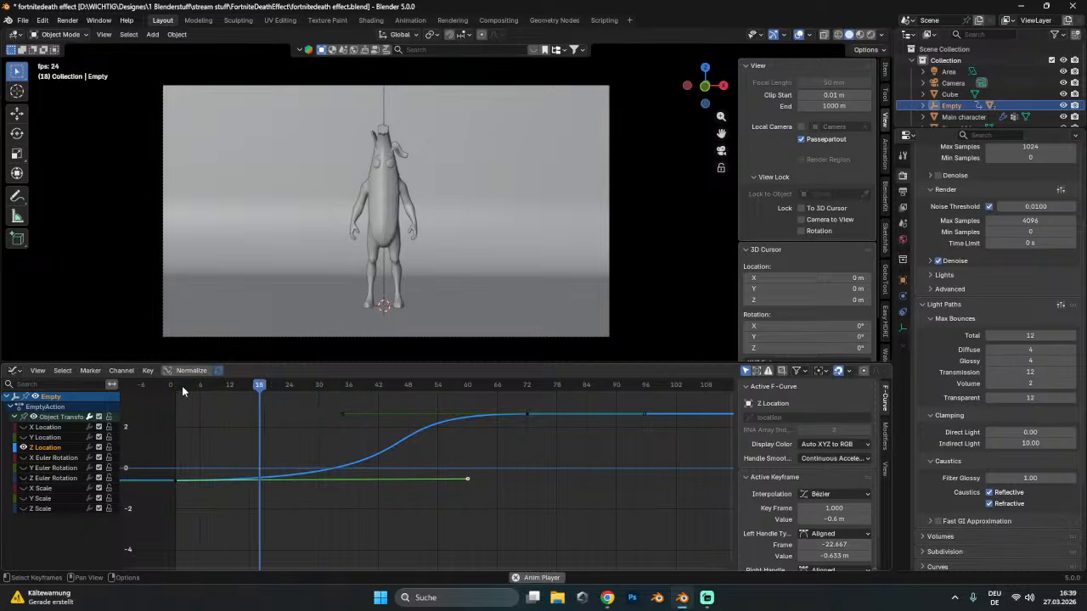
left_click_drag(181, 385, 249, 395)
left_click_drag(467, 482, 465, 441)
left_click_drag(248, 386, 301, 420)
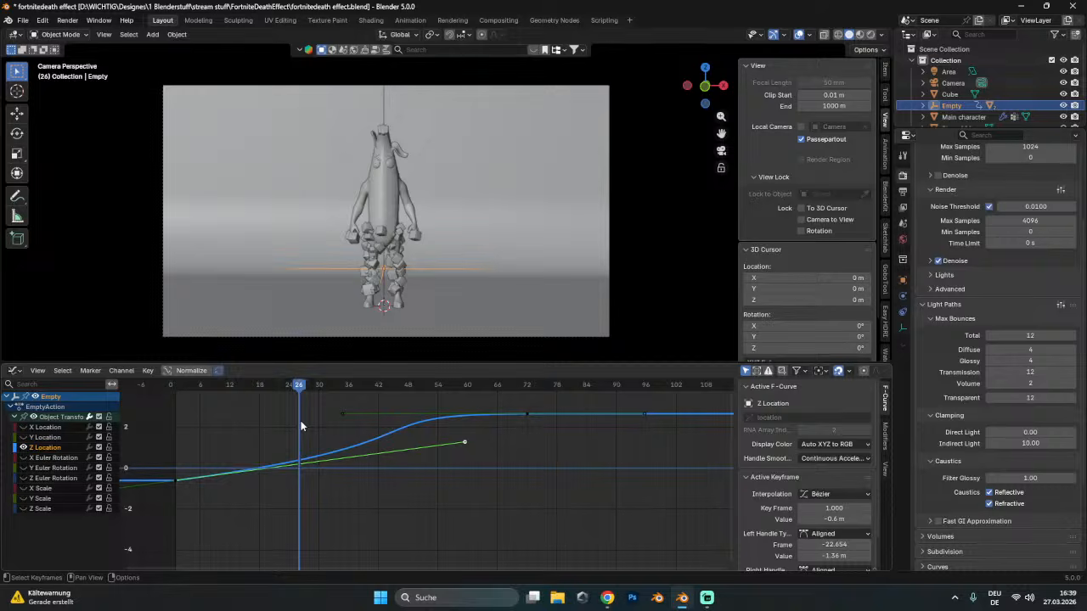
key("space")
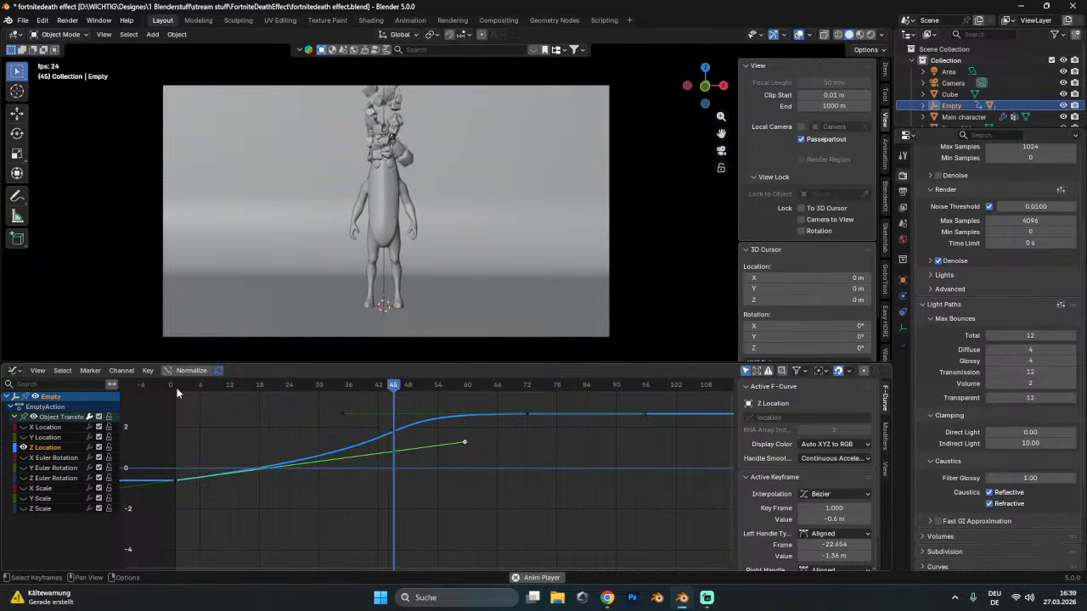
key("ctrl+s")
- Set the viewport to rendered shading and show the main character's material in the Shader Editor
left_click(872, 34)
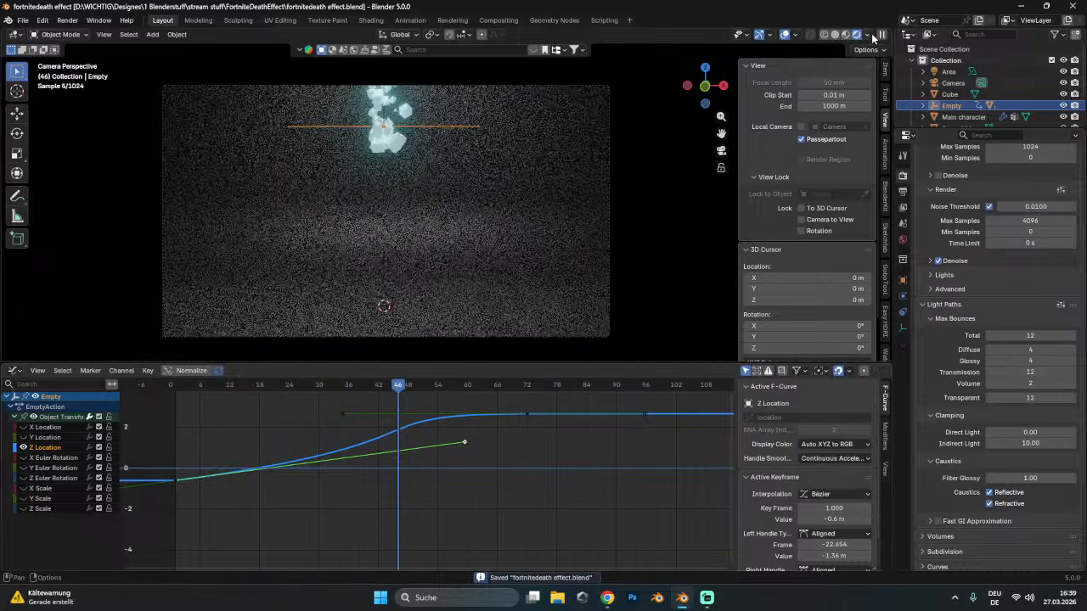
left_click(395, 191)
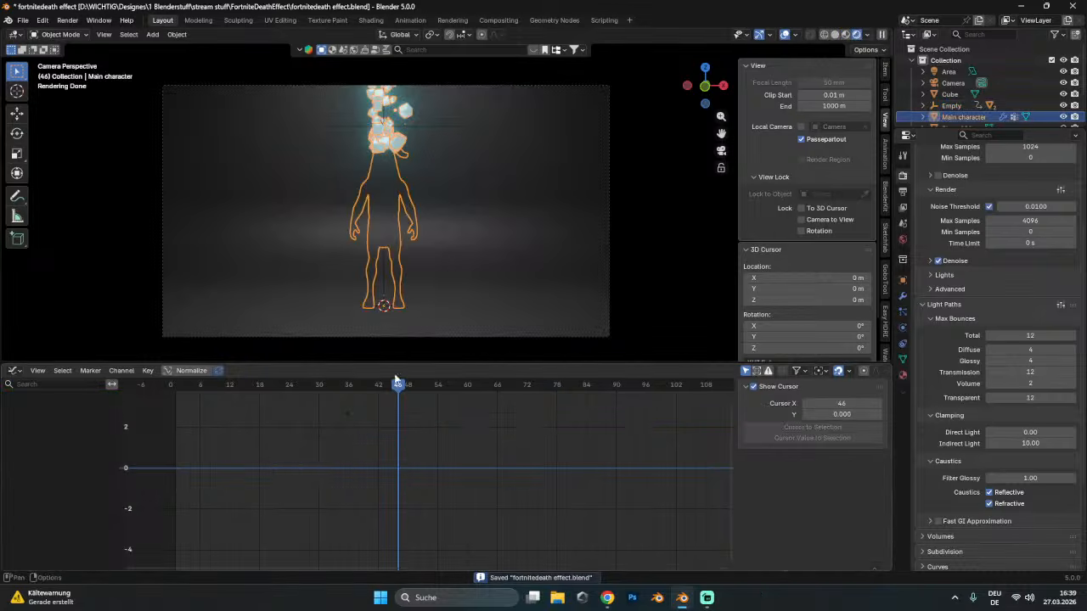
left_click(15, 371)
left_click(43, 464)
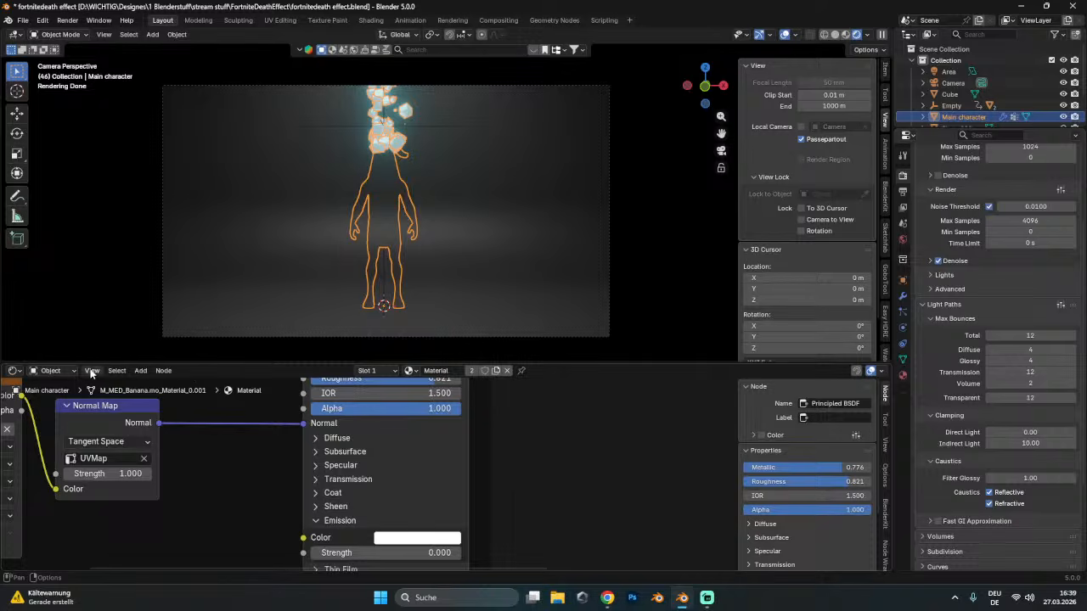
- Split the 3D viewport horizontally and turn the new lower area into a Timeline
right_click(3, 368)
left_click(1, 380)
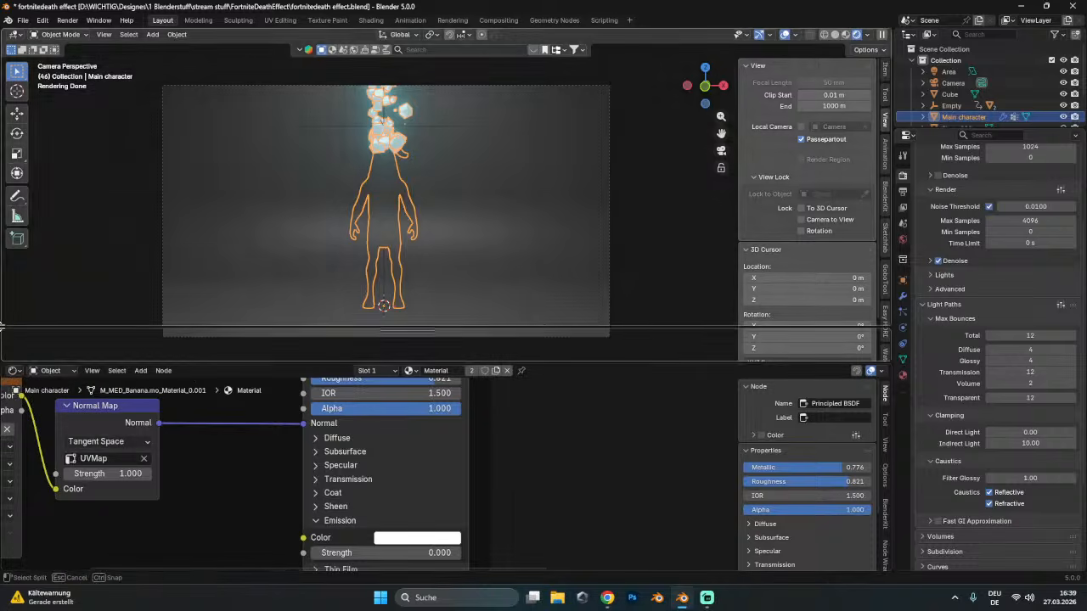
left_click(8, 326)
left_click(15, 336)
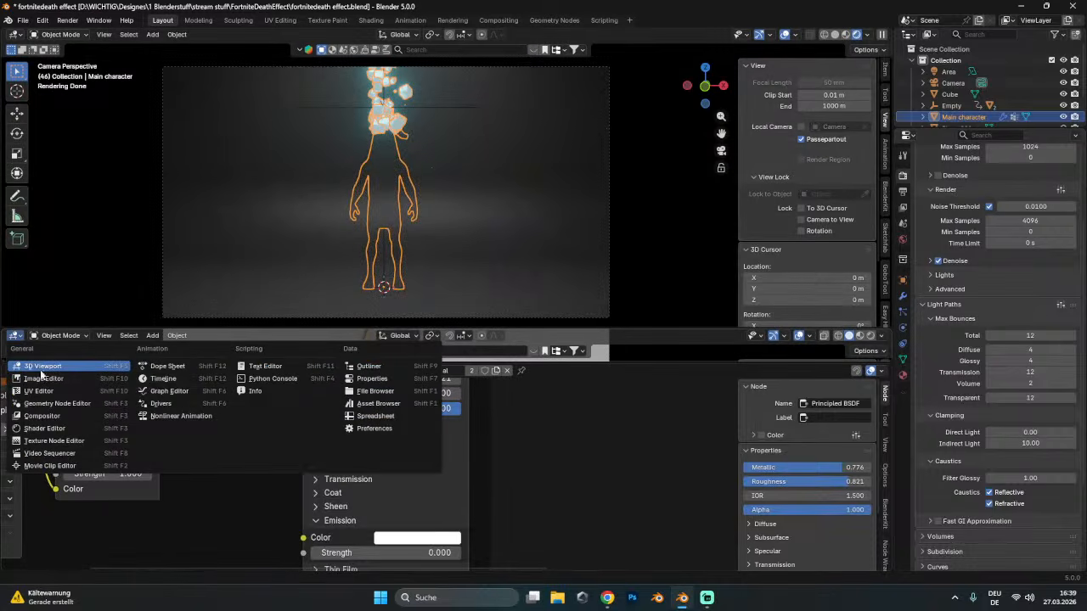
left_click(163, 378)
- Examine the rendered dissolve up to frame 35, save the file and hide the viewport overlays
left_click_drag(182, 357, 124, 372)
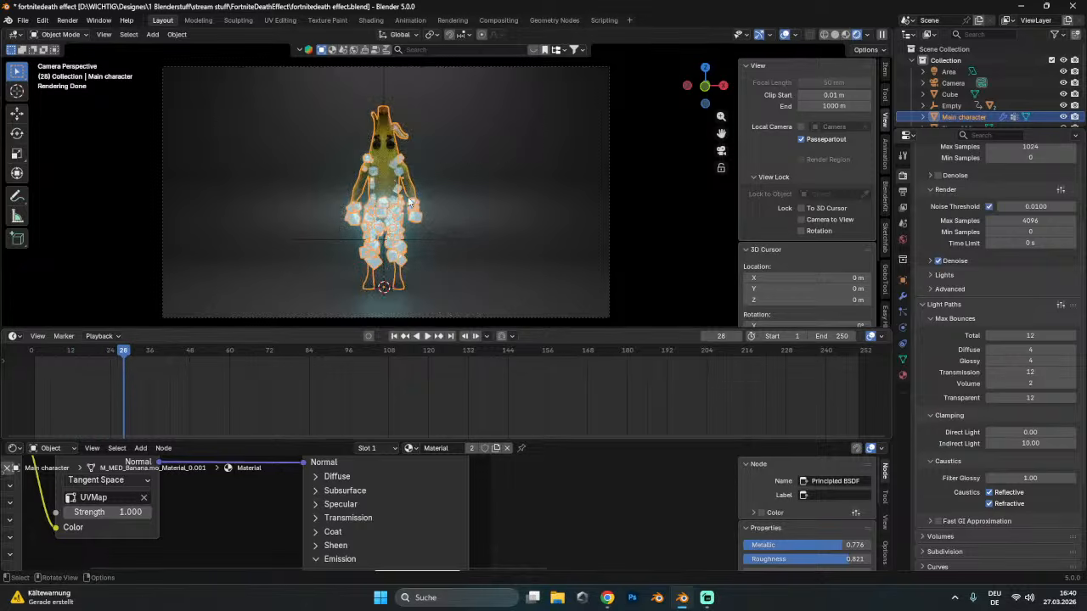
key("Up")
scroll(402, 168, "up", 4)
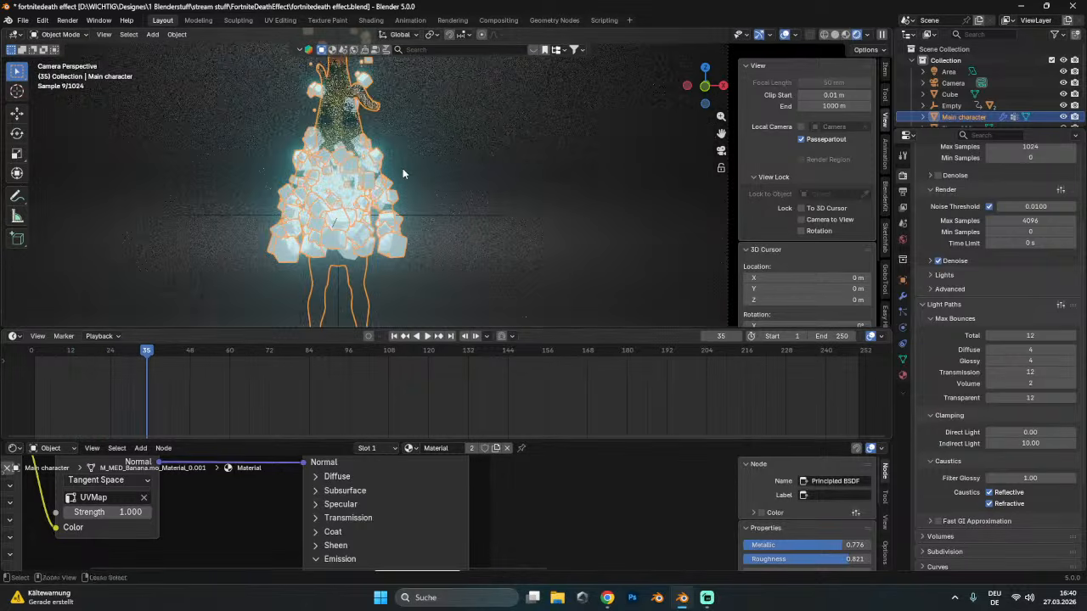
key("ctrl+s")
middle_click_drag(537, 153, 735, 85, "shift")
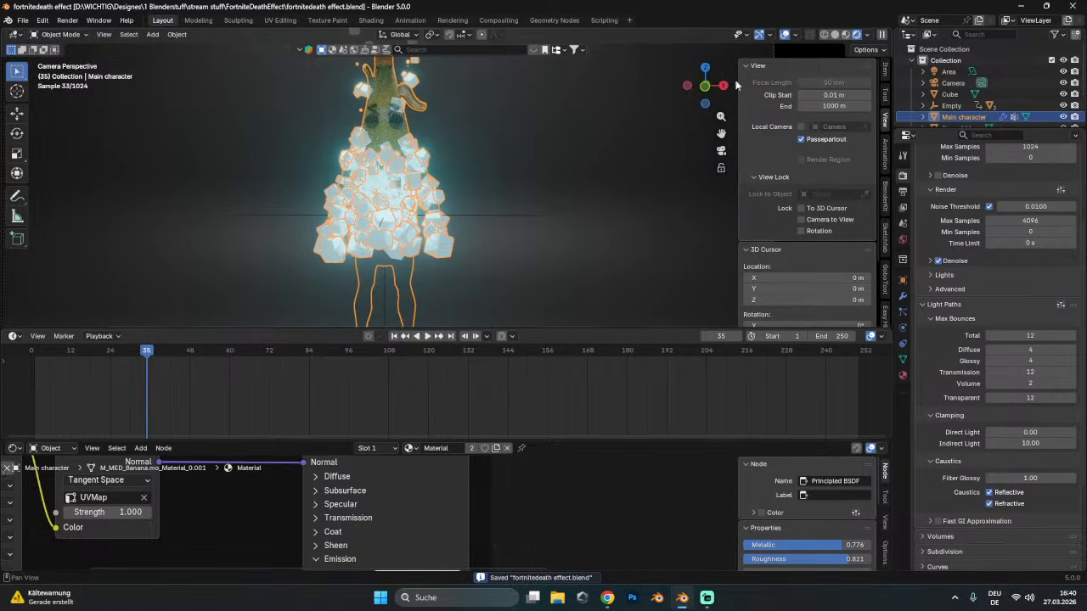
left_click(784, 35)
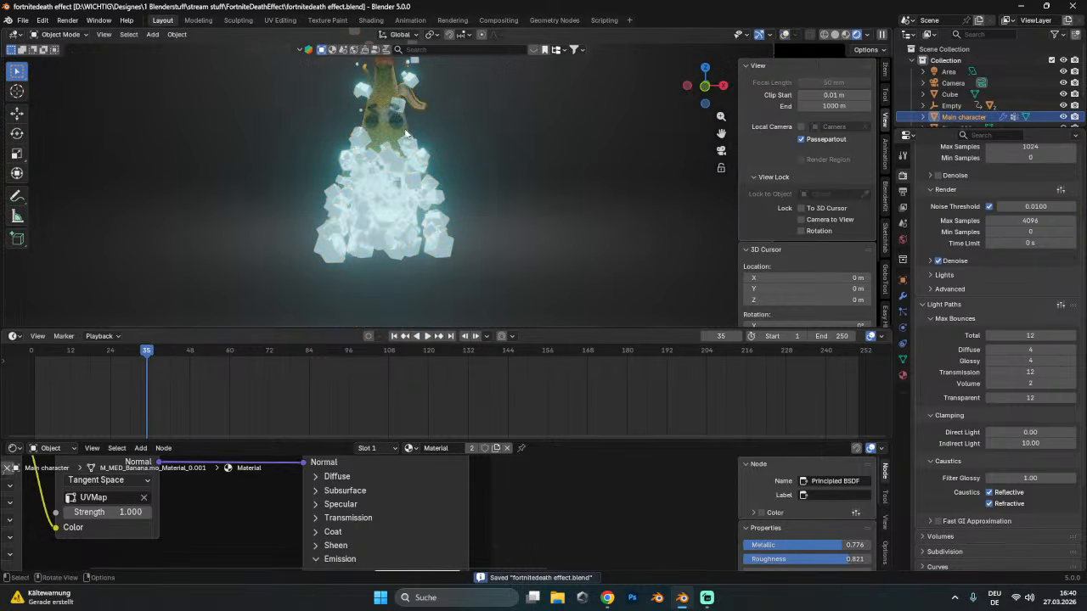
- Replay the rendered dissolve from its early frames, restarting at frame 11
left_click_drag(157, 363, 57, 363)
key("space")
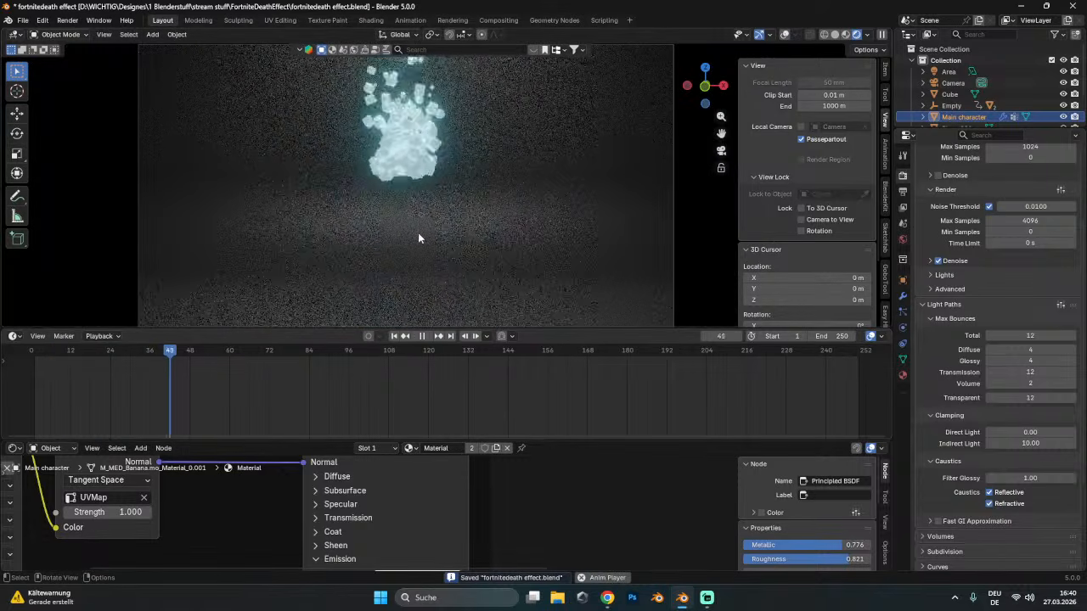
left_click(68, 361)
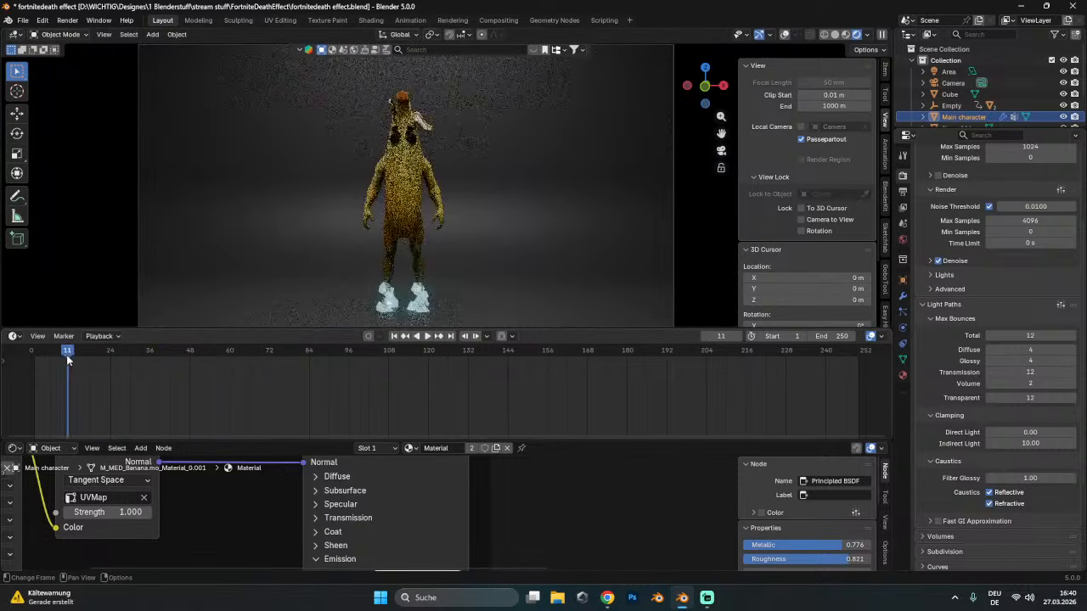
key("space")
- Find and select the Mapping node feeding the Gradient Texture in the main character's material
middle_click_drag(224, 478, 310, 539)
middle_click_drag(561, 485, 379, 557)
scroll(379, 556, "down", 4)
middle_click_drag(727, 475, 524, 530)
scroll(408, 508, "up", 1)
scroll(408, 508, "up", 2)
middle_click_drag(262, 456, 403, 528)
left_click(317, 481)
scroll(198, 367, "up", 3)
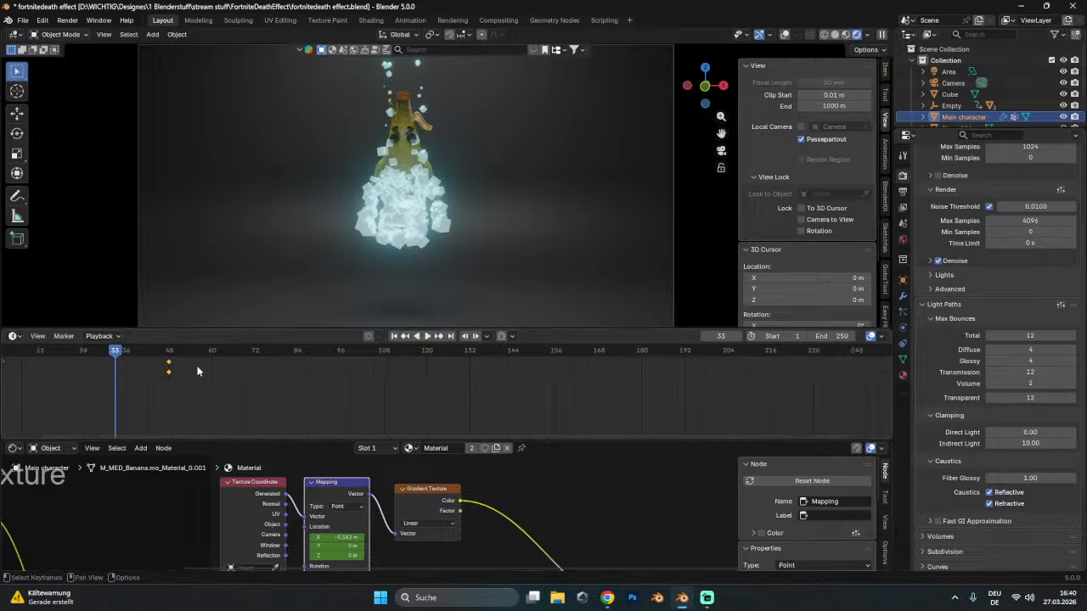
- Move the Mapping node's ending keyframes to about frame 52, check the dissolve around them and save the file
left_click_drag(124, 365, 156, 362)
key("space")
key("space")
left_click_drag(146, 363, 139, 364)
key("ctrl+s")
- Play the rendered dissolve from the first frame and return to frame 1
scroll(386, 358, "down", 7)
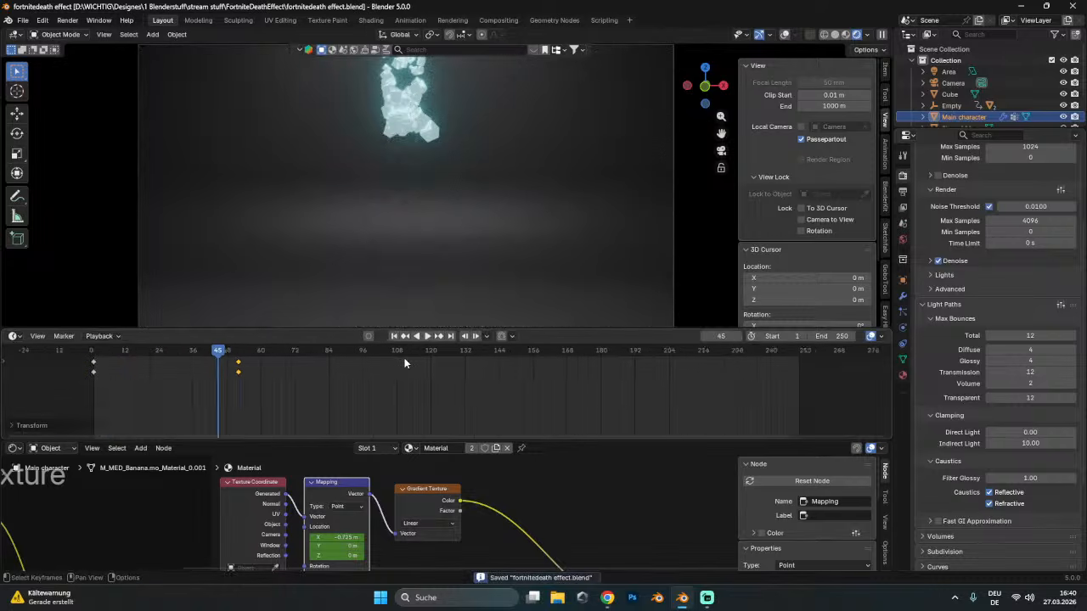
left_click(395, 337)
left_click(423, 337)
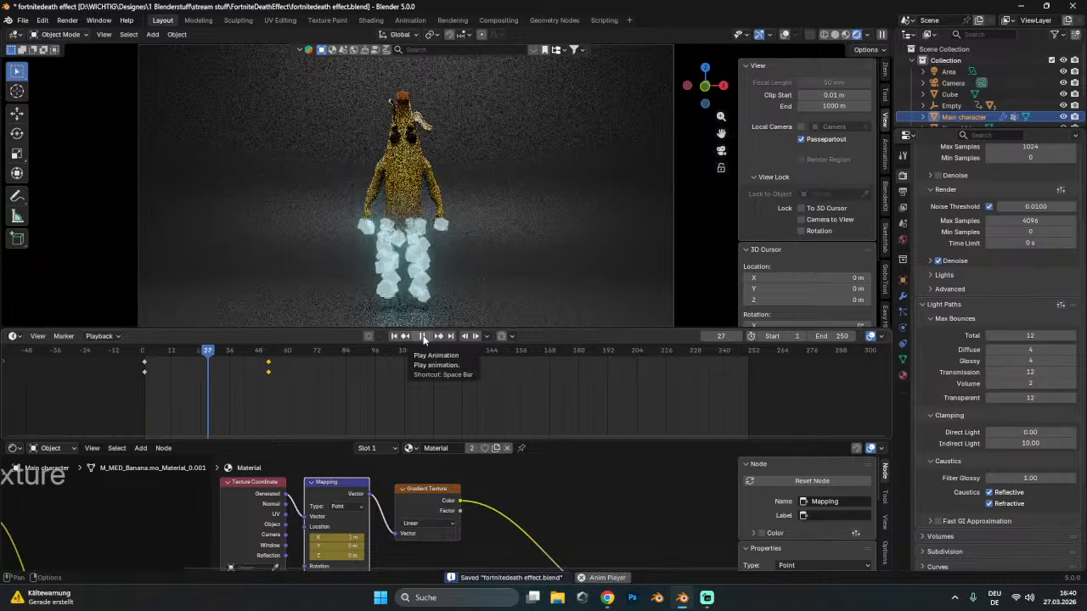
left_click(424, 337)
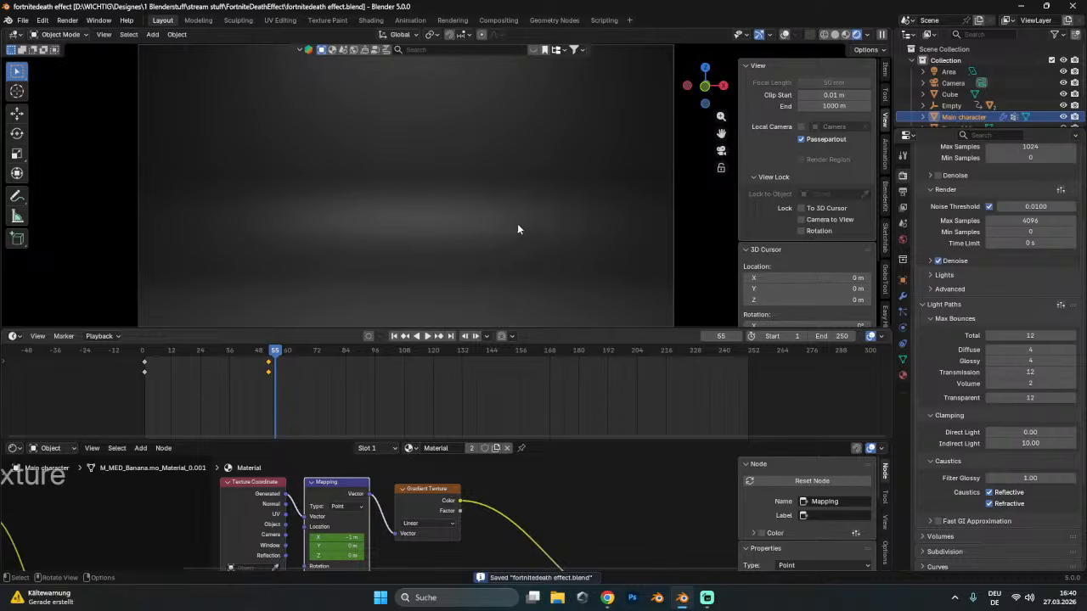
left_click(394, 336)
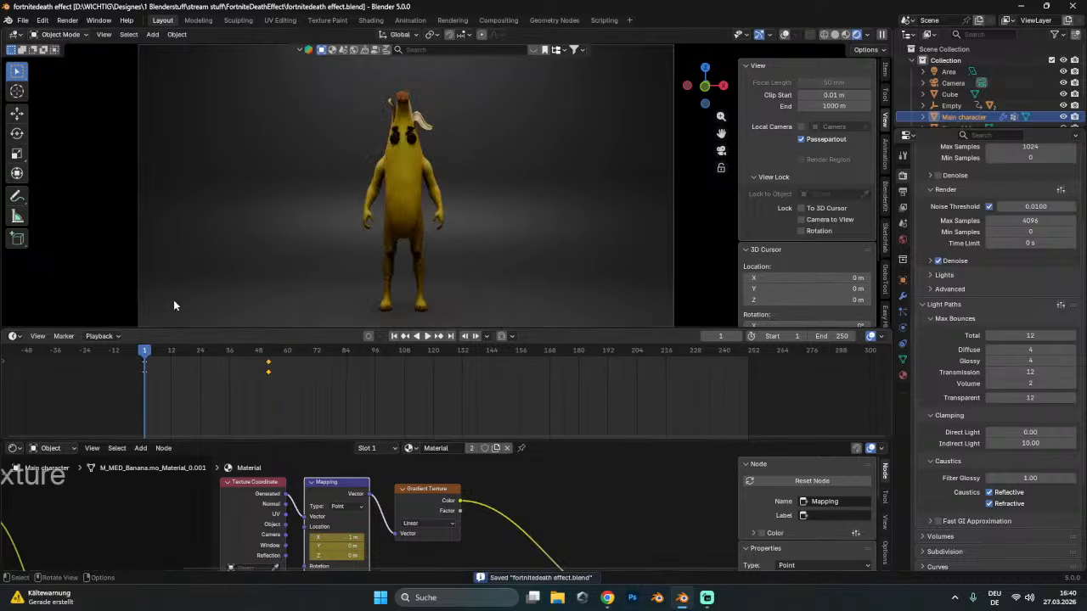
- Fit the full camera frame in the viewport and save the file
key("KP_0")
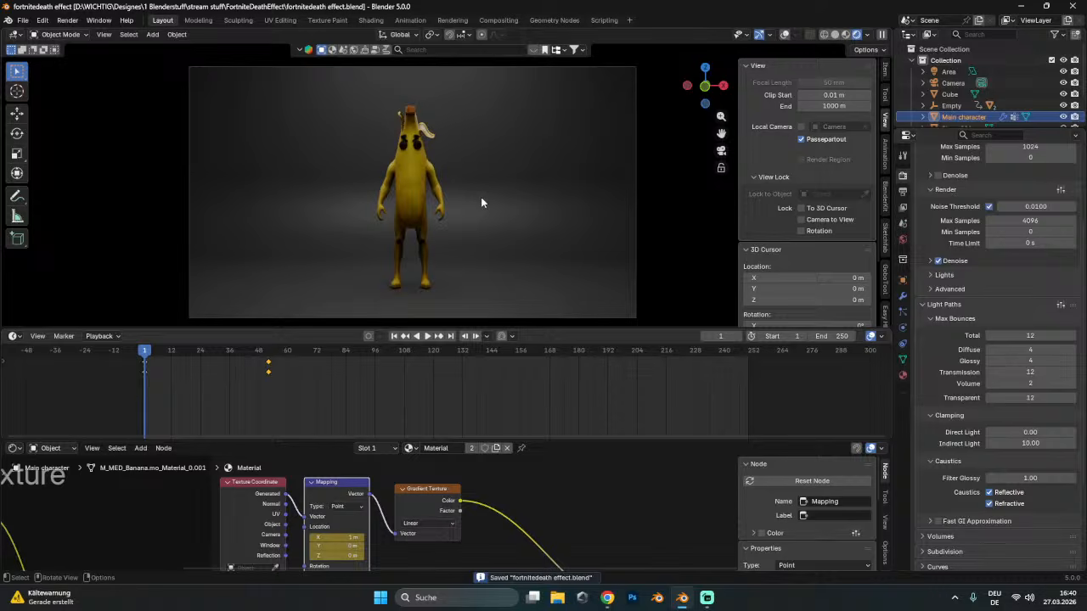
left_click(23, 20)
left_click(59, 93)
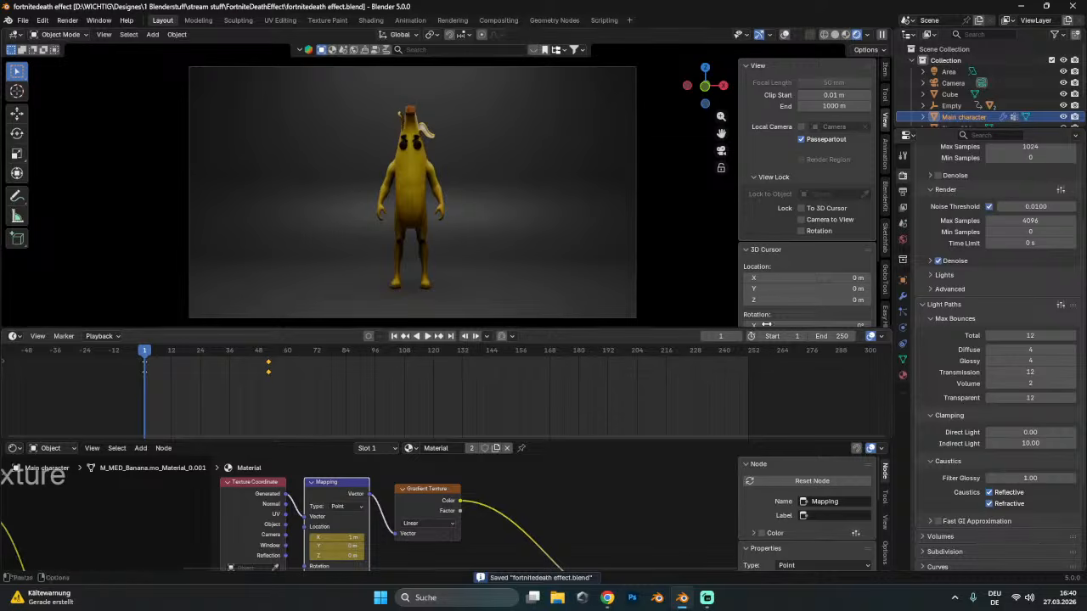
- Select the Camera and enable Depth of Field in its settings
left_click(902, 191)
left_click(952, 83)
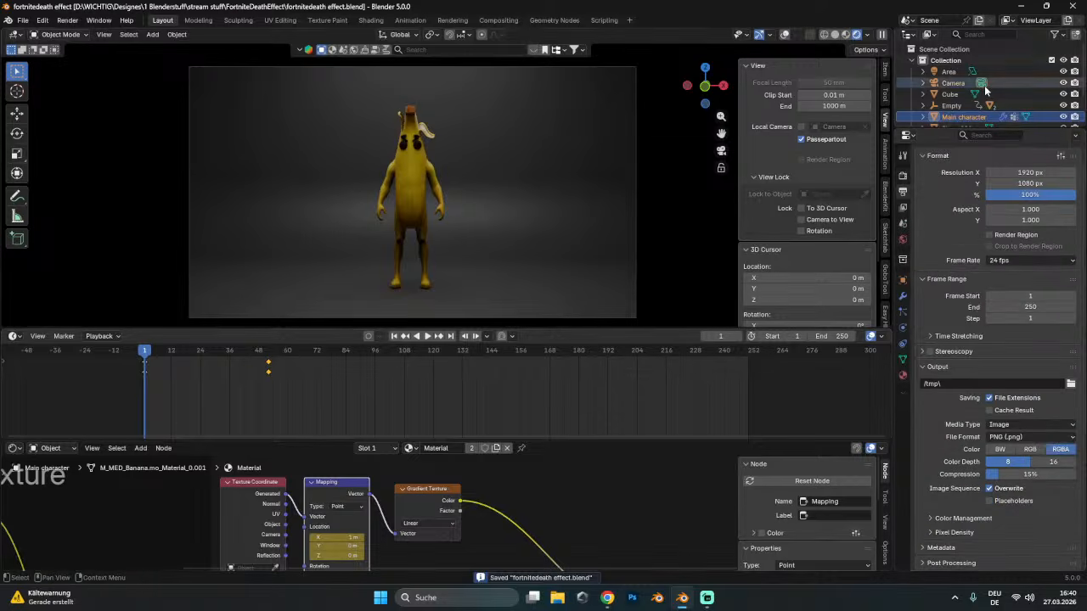
left_click(902, 327)
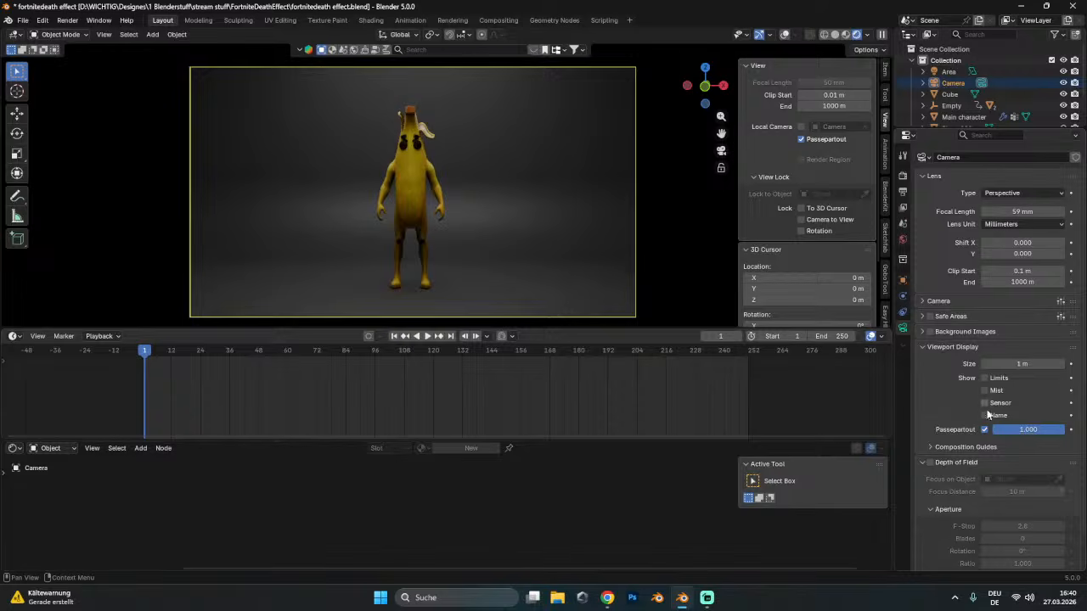
scroll(955, 446, "down", 1)
left_click(929, 428)
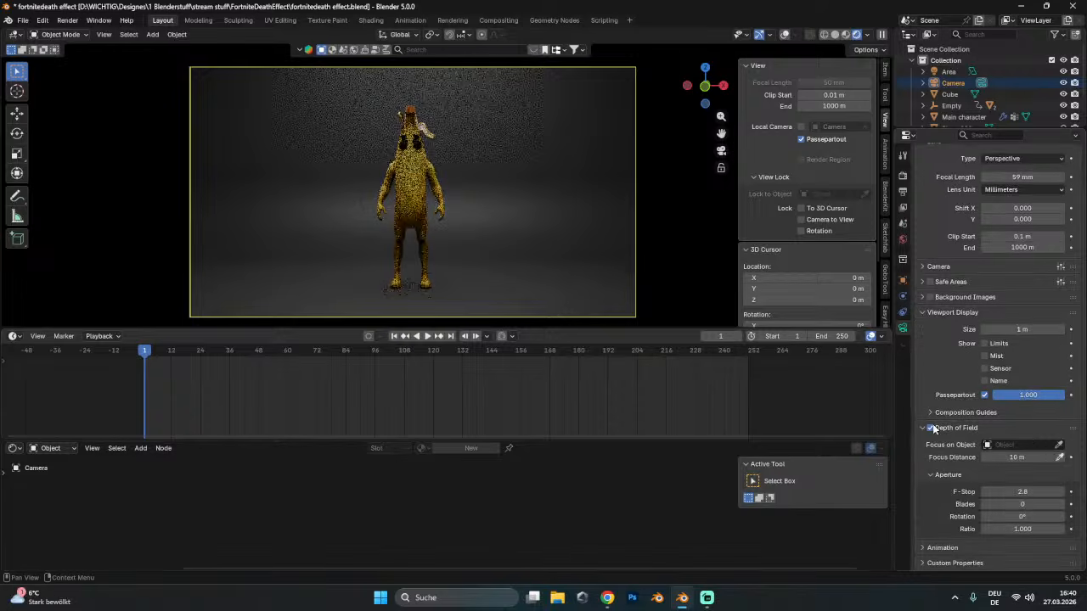
- Try focusing the camera's depth of field on the Main character with a lower F-Stop
left_click(1059, 445)
left_click(407, 185)
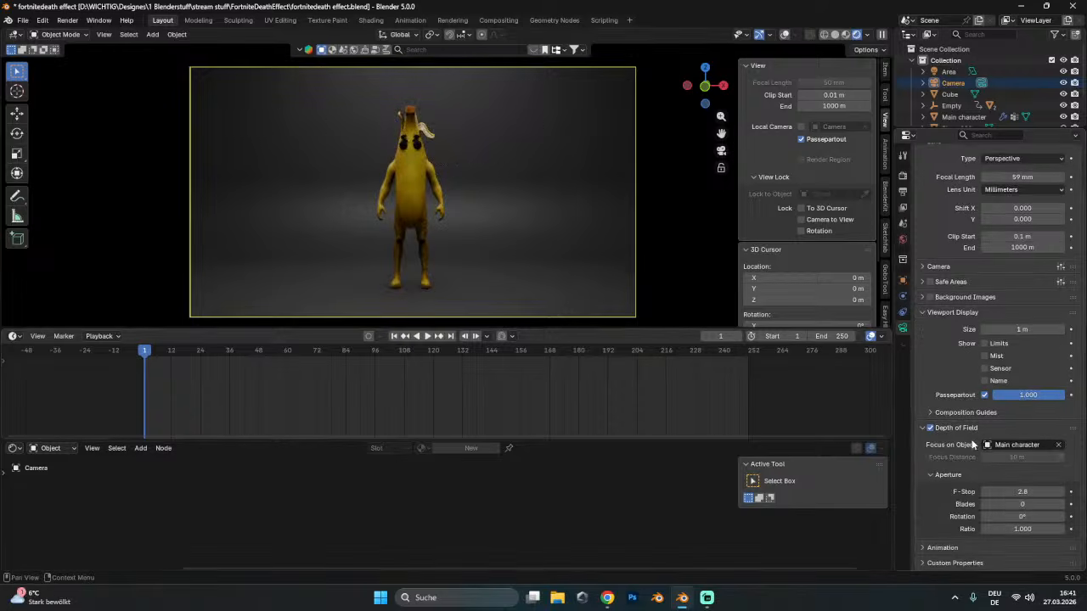
left_click_drag(1040, 492, 976, 492)
- Disable the camera's Depth of Field and save the file
left_click(931, 429)
scroll(951, 433, "up", 2)
key("ctrl+s")
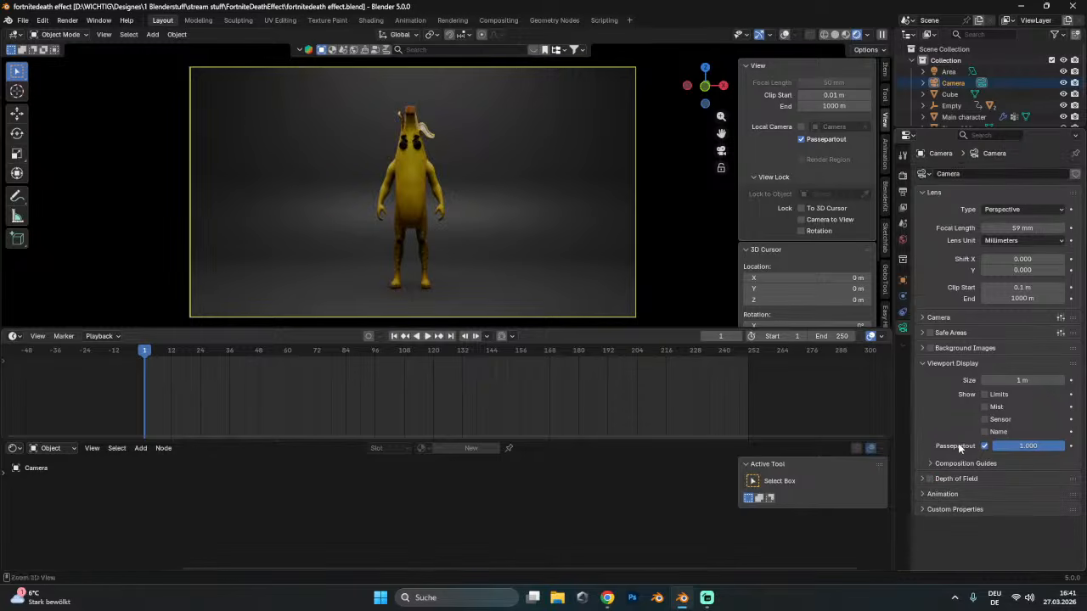
- Scrub the animation to frame 60, set the render Max Samples to 140 and save the file
left_click(904, 178)
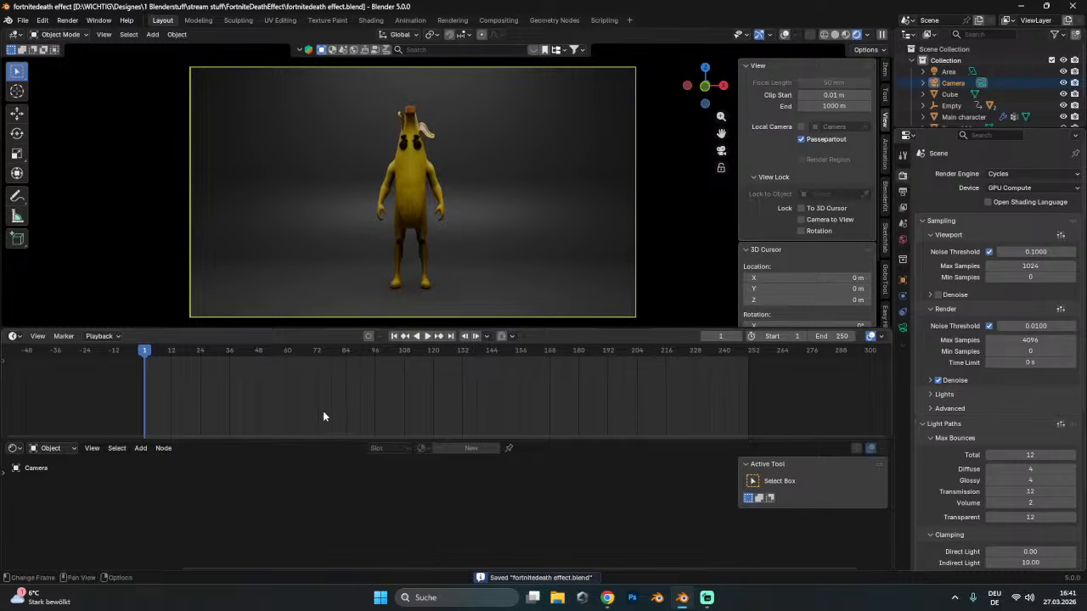
left_click_drag(172, 360, 289, 383)
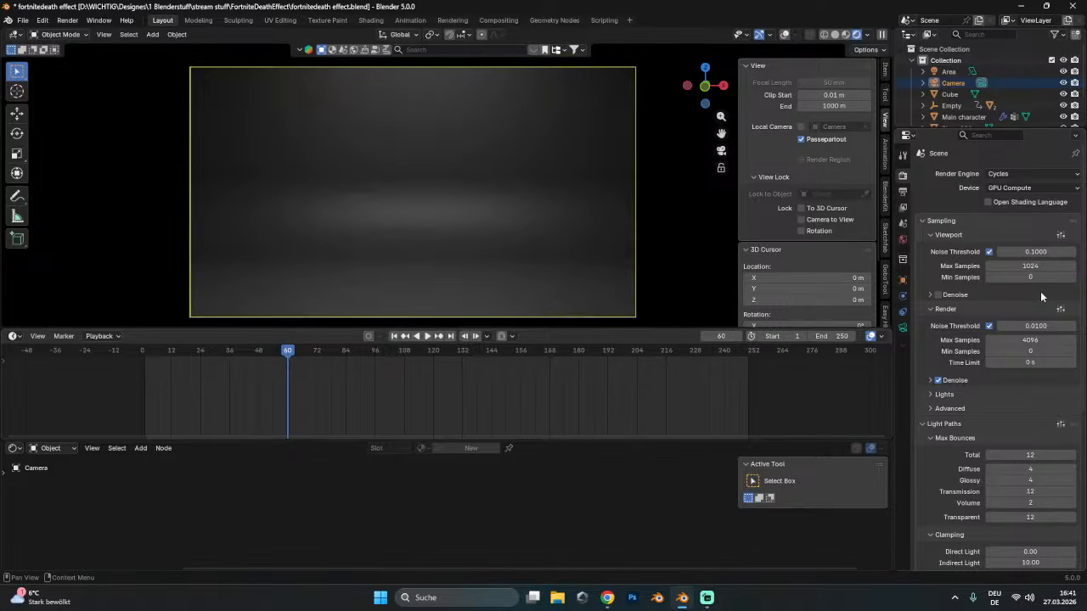
left_click(1032, 339)
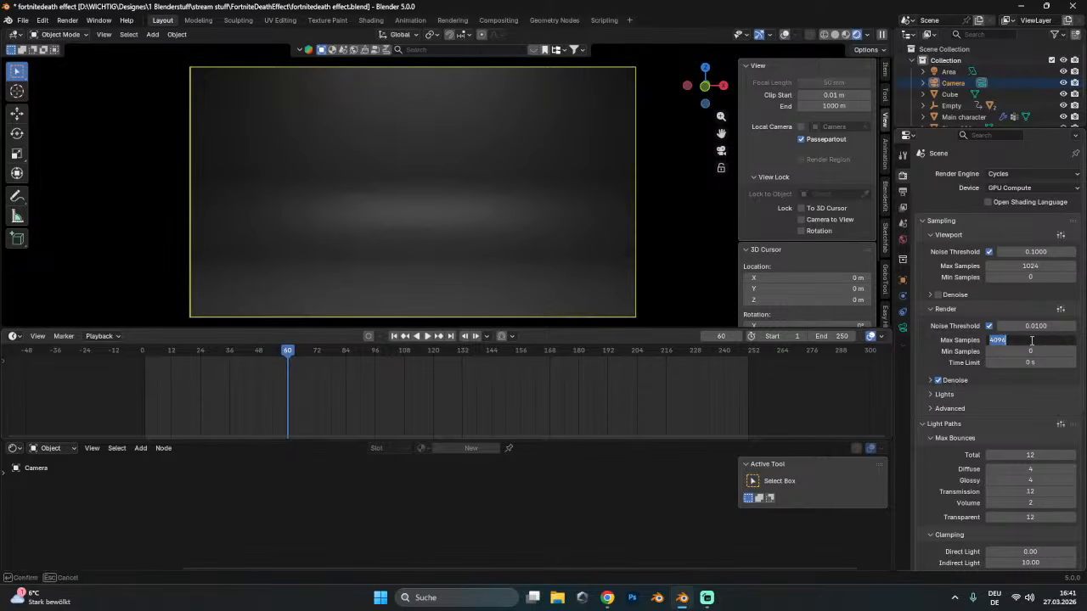
type("140")
key("Return")
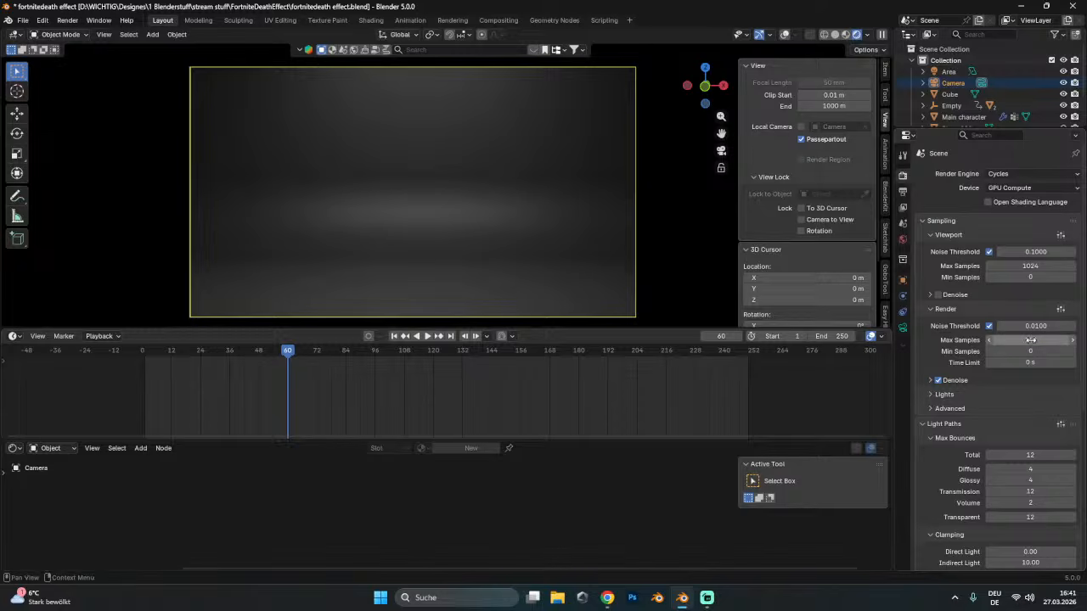
key("ctrl+s")
- Set the render Max Samples to 150, save the file and collapse the Light Paths settings
left_click(1032, 340)
type("150")
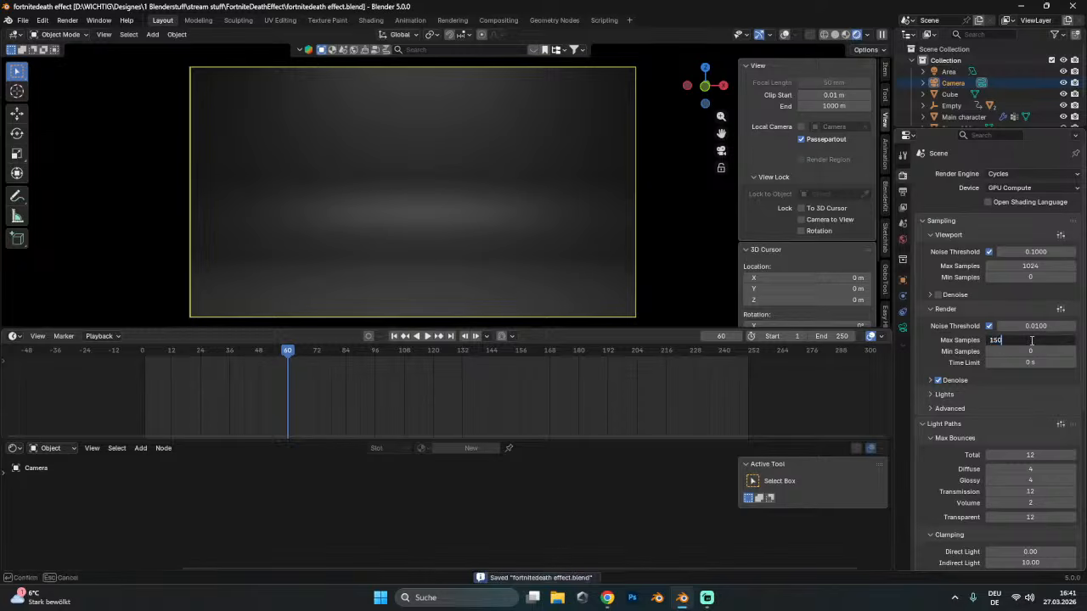
key("Return")
key("ctrl+s")
left_click(953, 422)
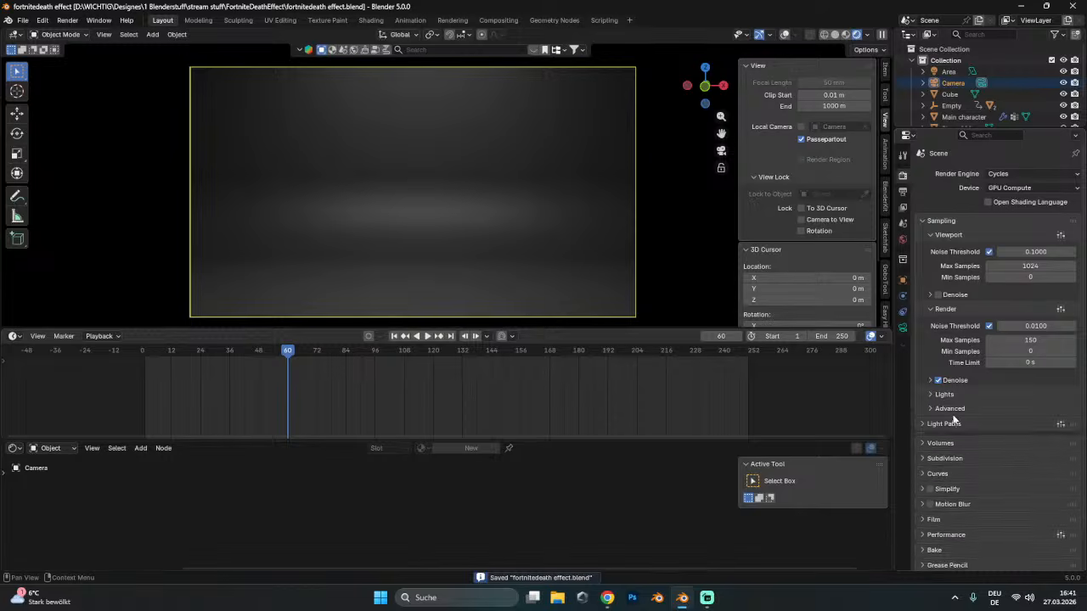
- Set the output frame range to end at frame 70 and save the file
left_click(902, 192)
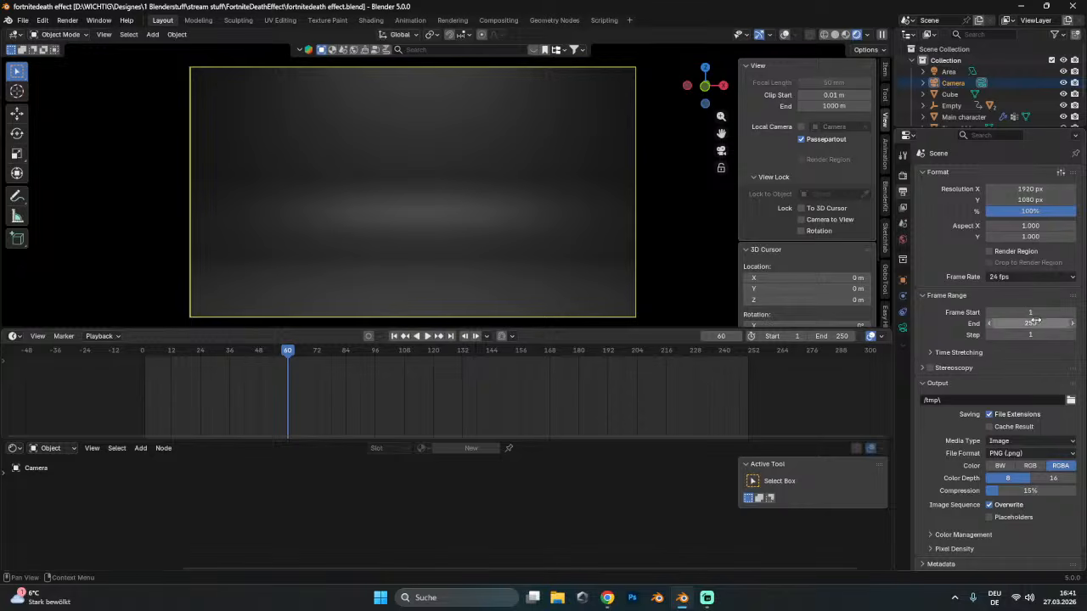
left_click(1035, 322)
type("70")
key("Return")
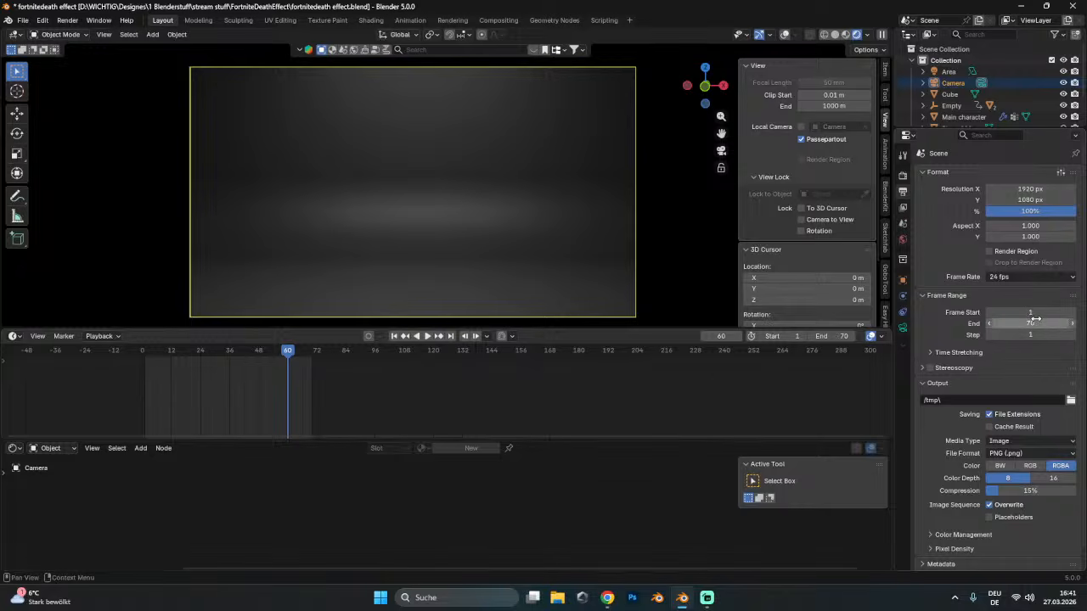
key("ctrl+s")
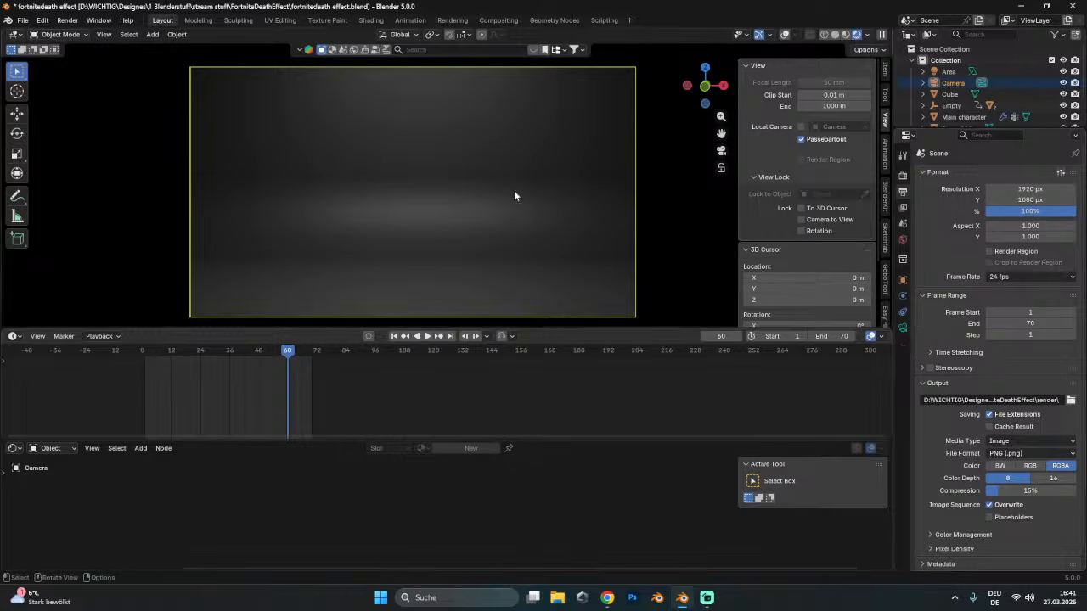
- Save the file and try a still image render of frame 60
left_click(23, 19)
left_click(73, 84)
left_click(67, 19)
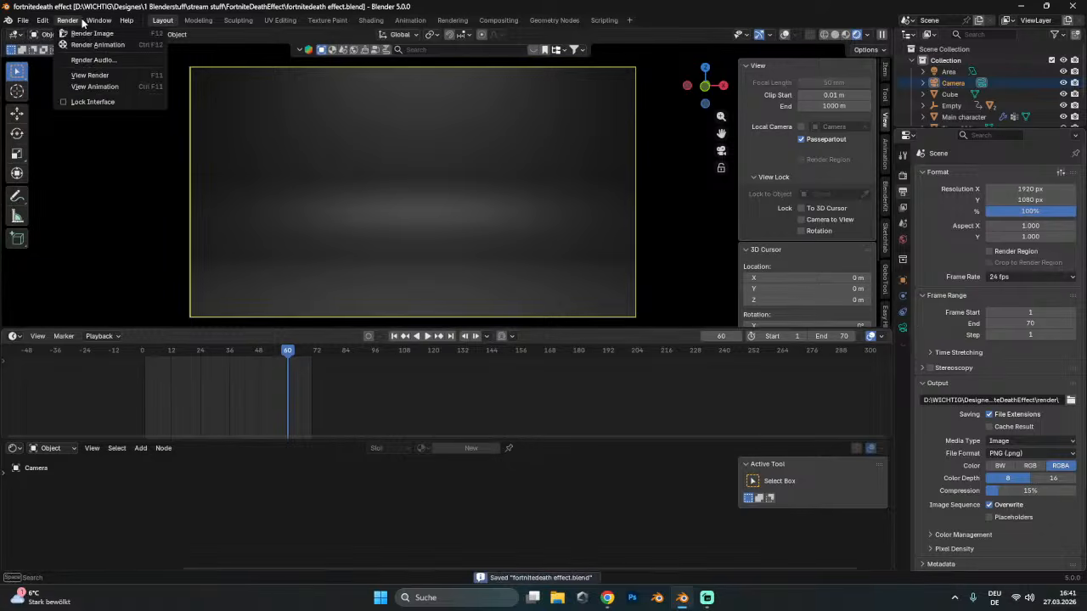
left_click(93, 32)
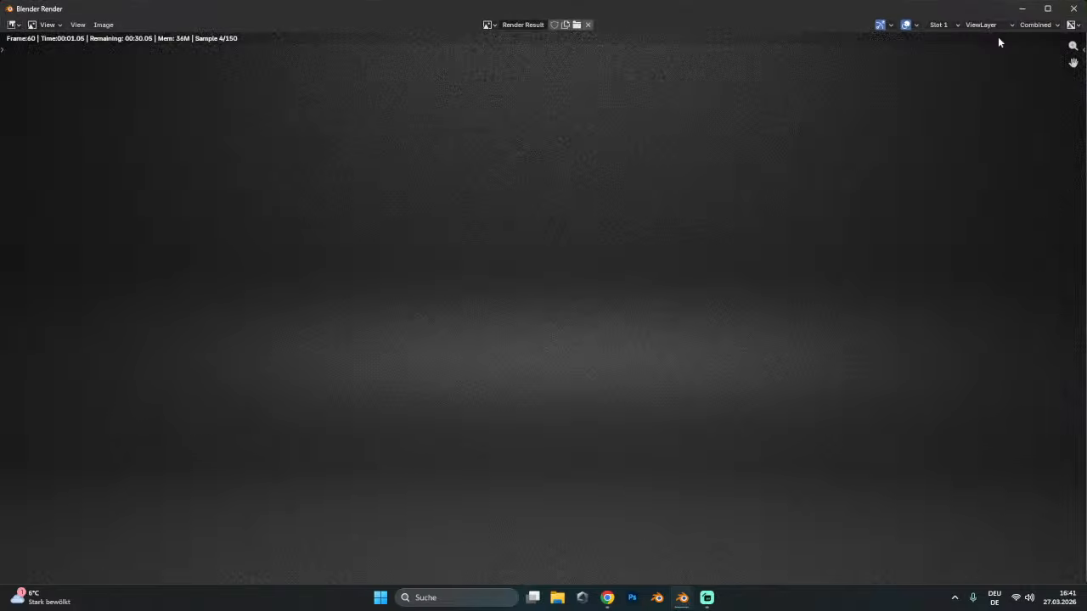
key("Escape")
- Render a still image of frame 34, where the character is partly dissolved
left_click(225, 352)
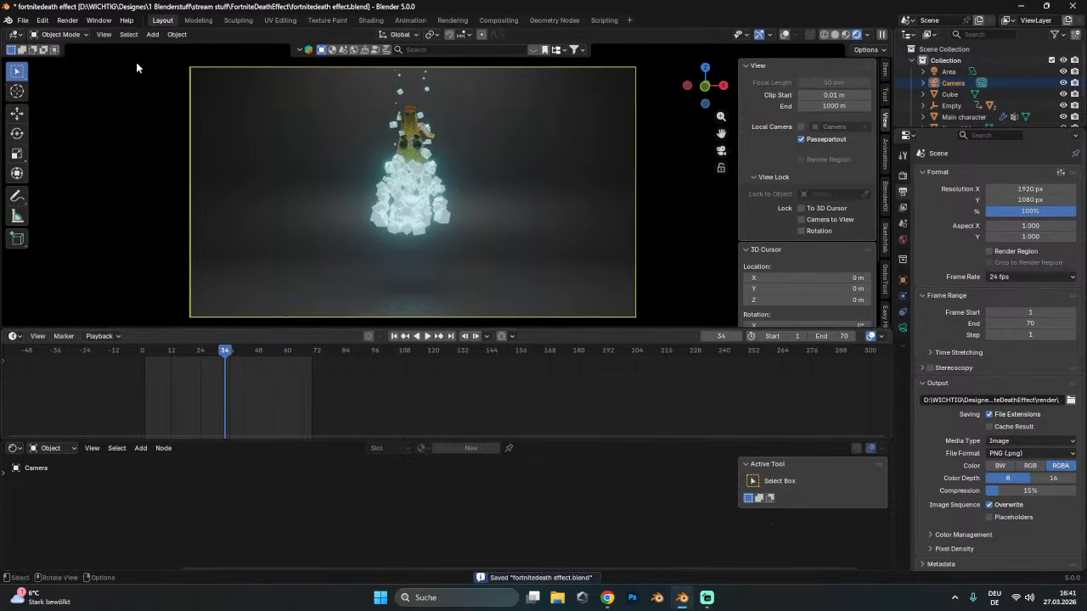
left_click(67, 19)
left_click(93, 32)
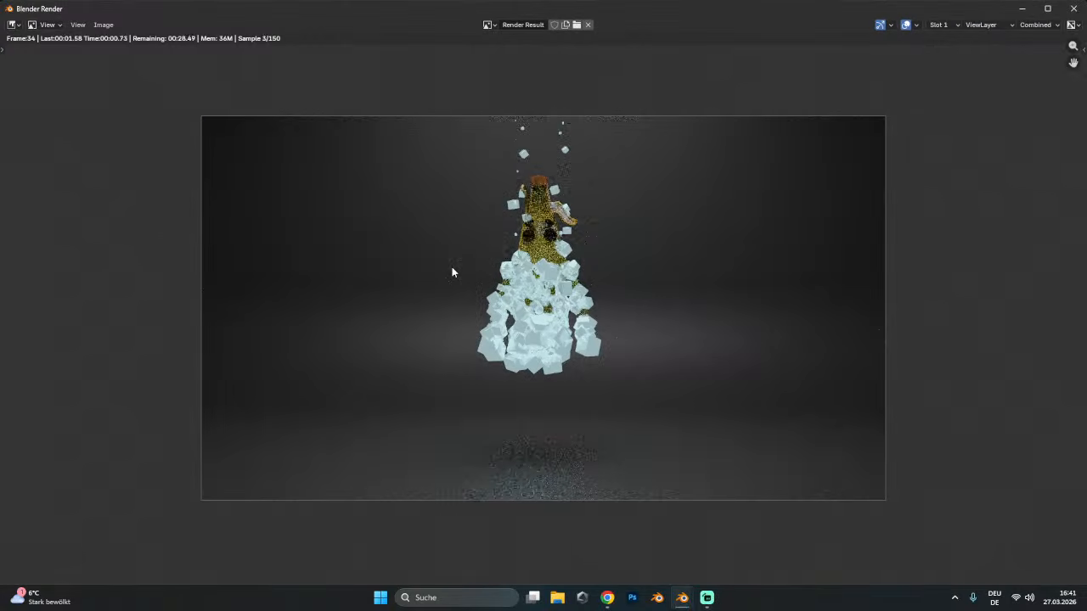
- Examine the cubes and their glow up close in the rendered image and close the render window
scroll(555, 284, "up", 3)
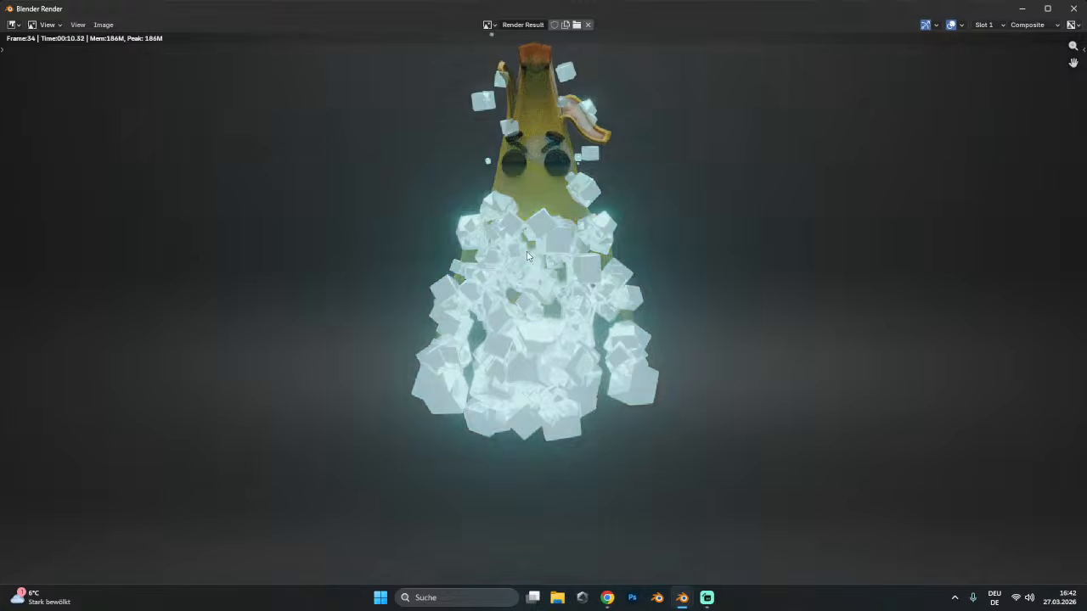
scroll(629, 294, "down", 3)
scroll(612, 299, "up", 3)
scroll(593, 307, "up", 2)
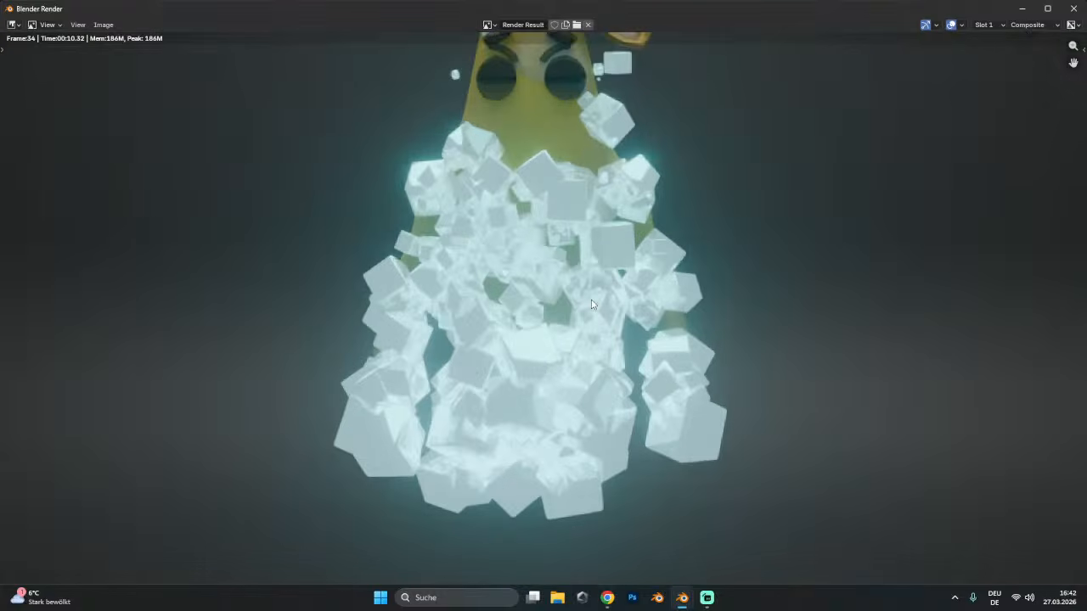
scroll(592, 306, "down", 3)
scroll(594, 306, "up", 3)
scroll(577, 335, "down", 3)
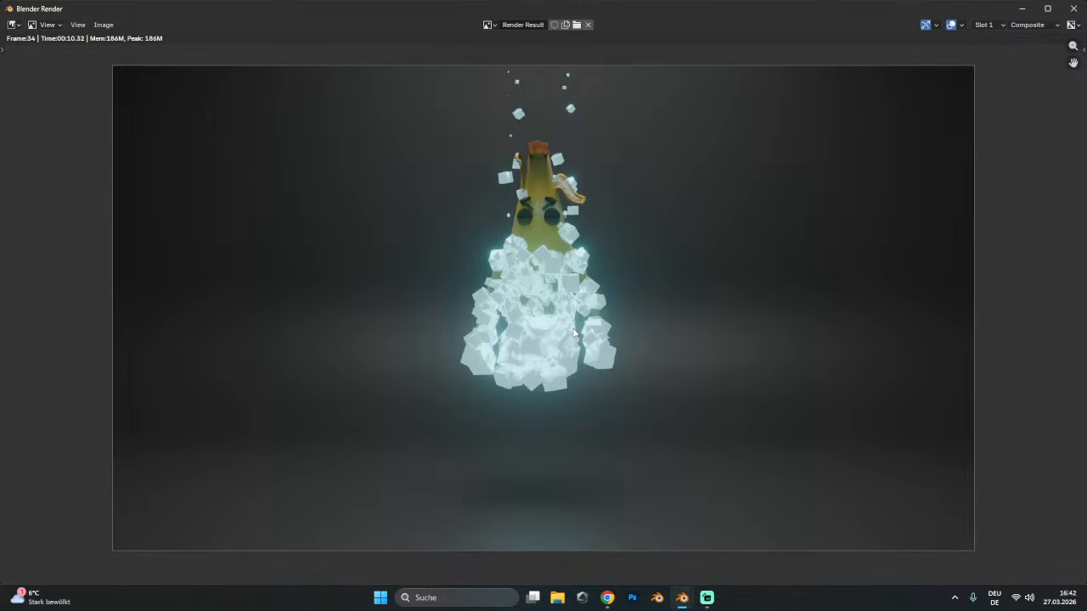
left_click(1073, 7)
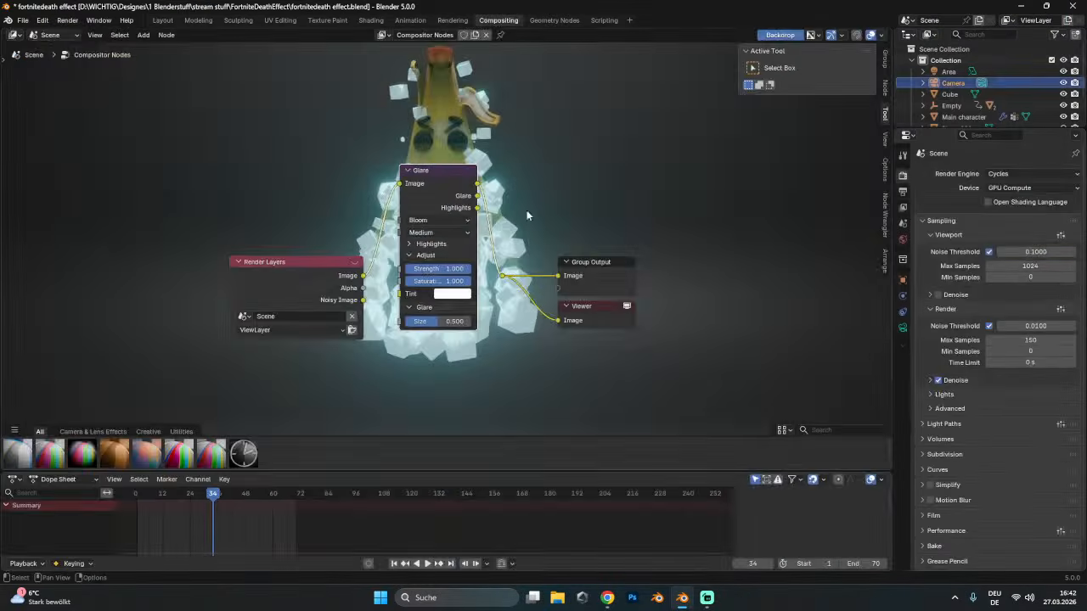
- Open the Compositing workspace and move the Glare node down in line with the Render Layers node
left_click(499, 19)
scroll(454, 299, "up", 3)
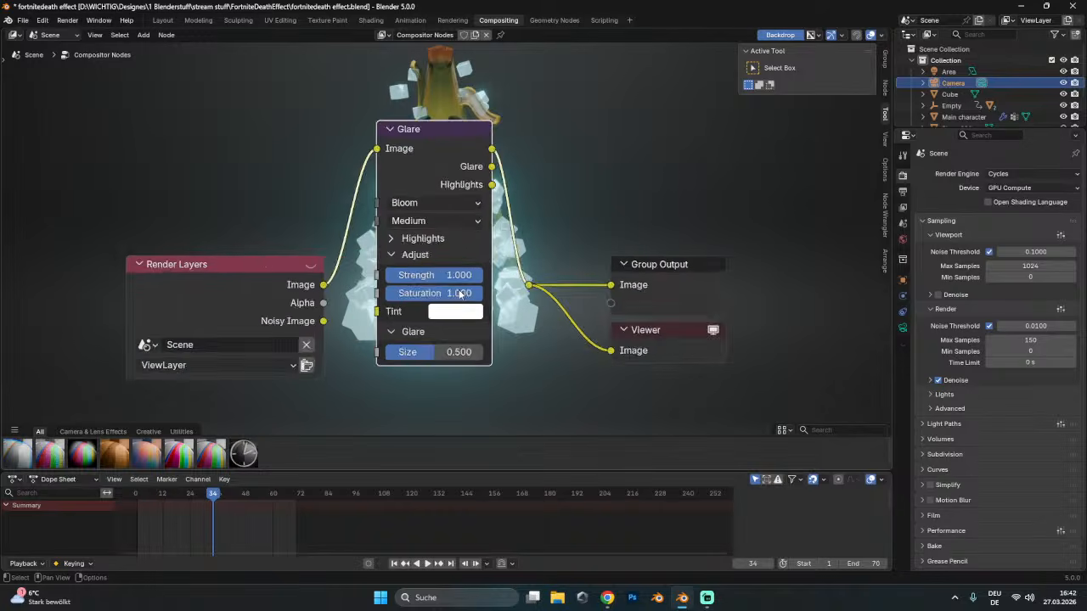
scroll(455, 299, "down", 2)
left_click_drag(434, 212, 447, 331)
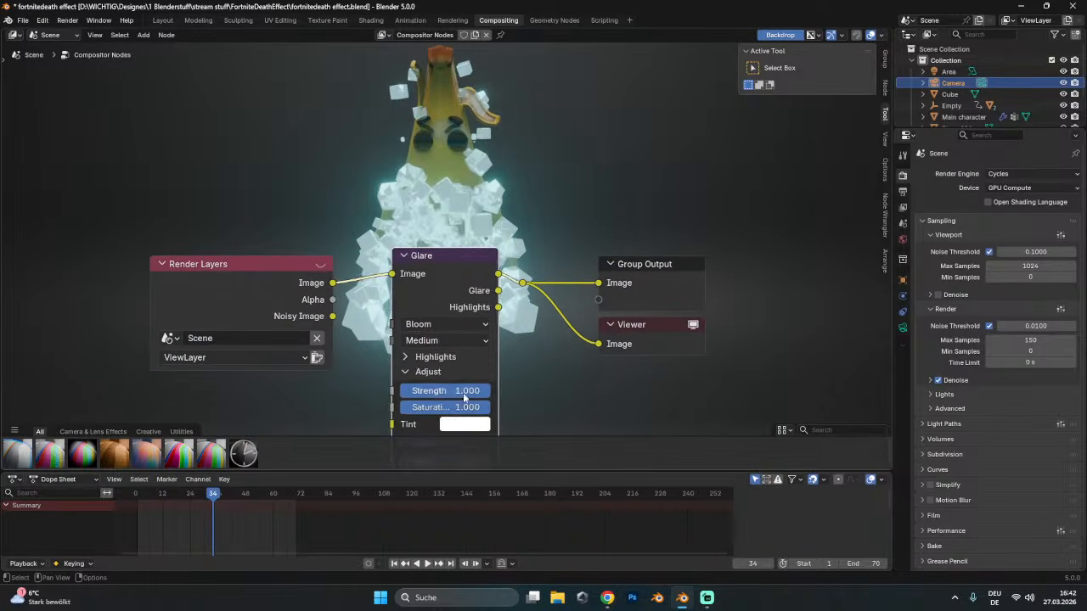
middle_click_drag(552, 395, 548, 313)
- Set the Glare node's Size to 0.6
left_click_drag(450, 379, 477, 379)
left_click(458, 379)
key("BackSpace")
key("Return")
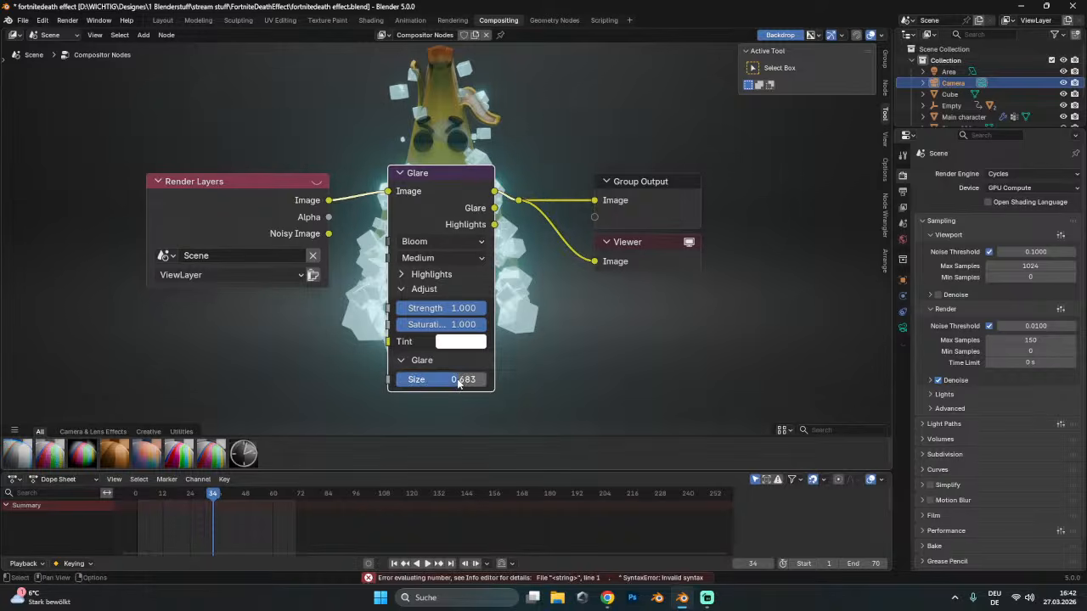
left_click(458, 380)
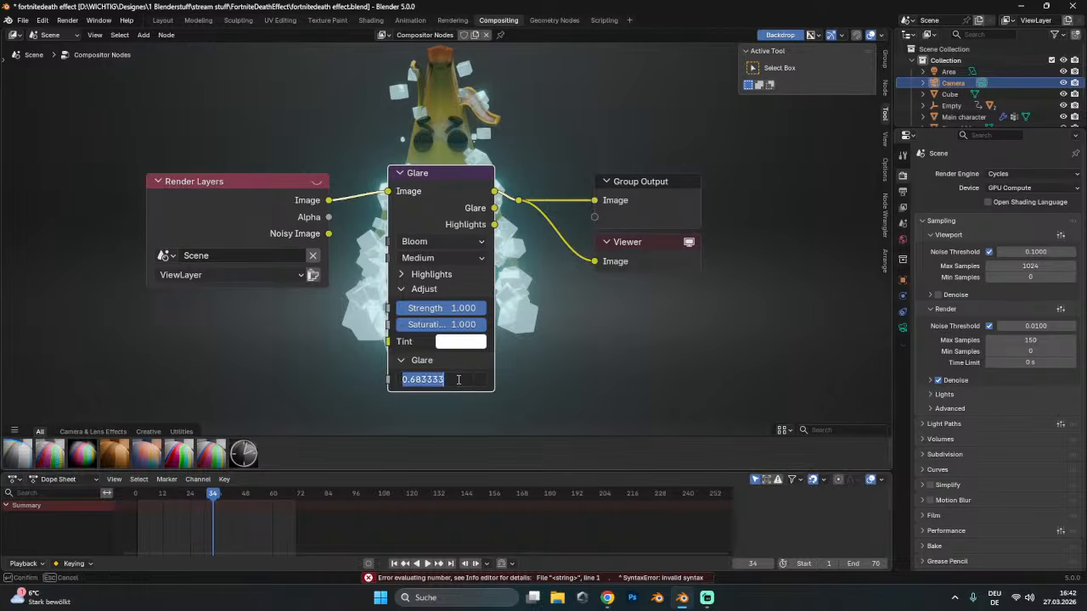
type("0.6")
key("Return")
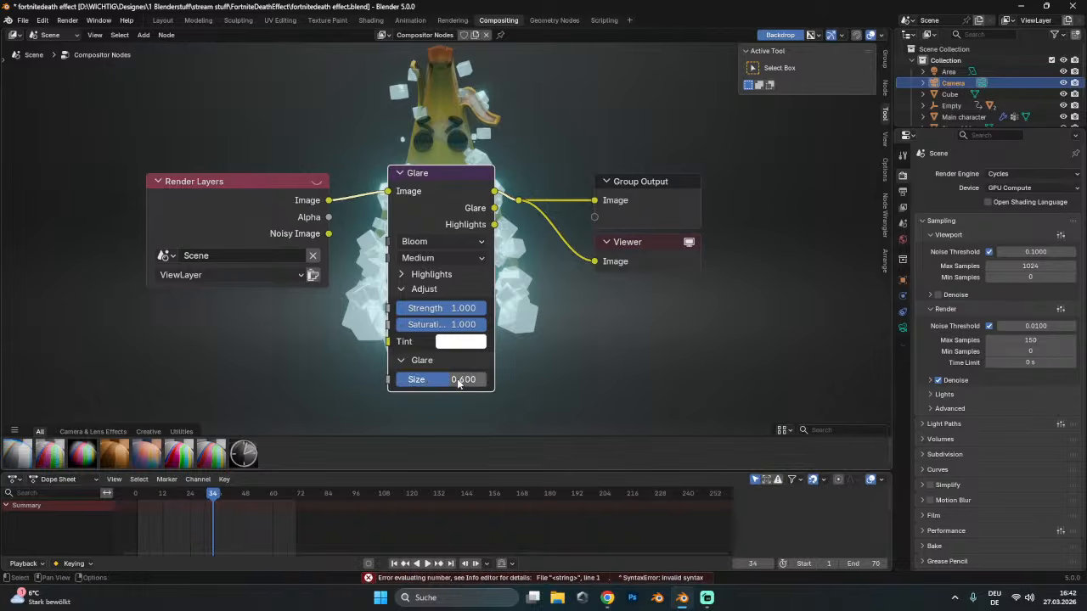
- Compare the bloom at Glare Strength 2 and 1 and undo the last strength change
left_click(447, 310)
type("2")
key("Return")
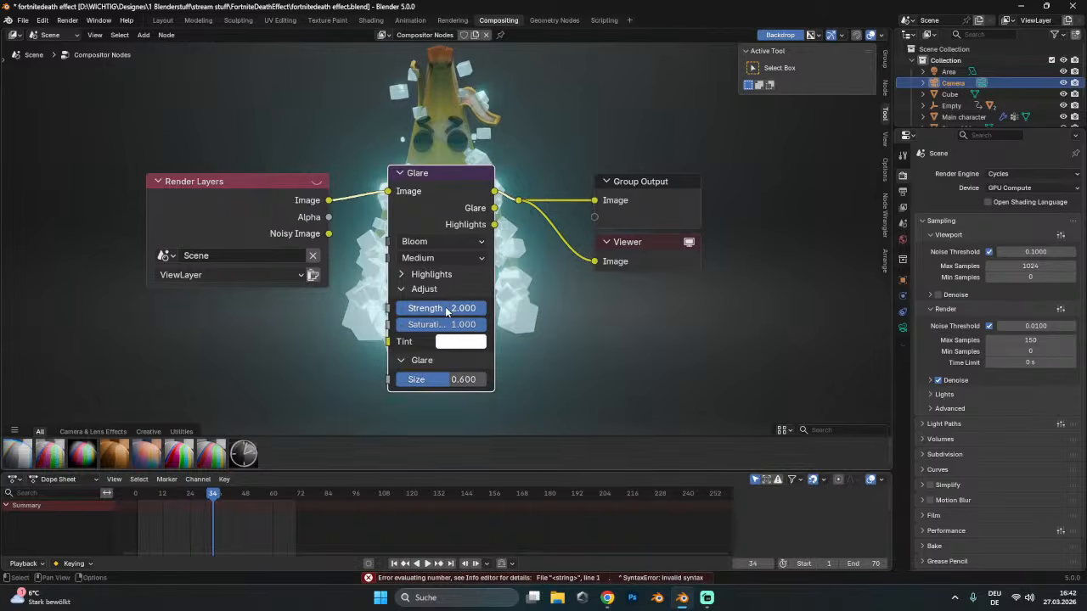
scroll(442, 288, "down", 3)
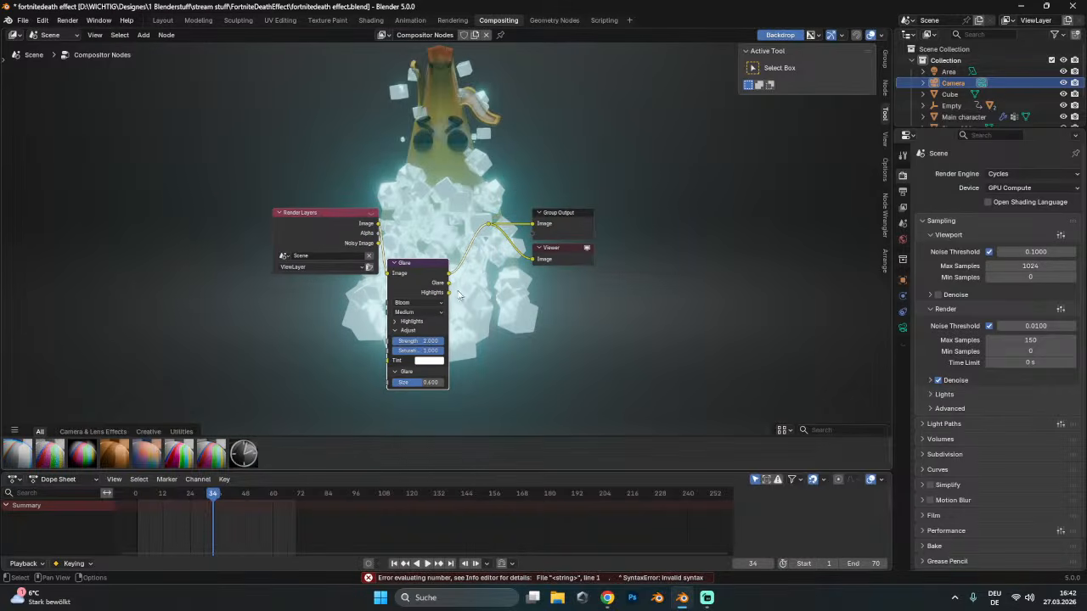
left_click(424, 341)
type("1")
key("Return")
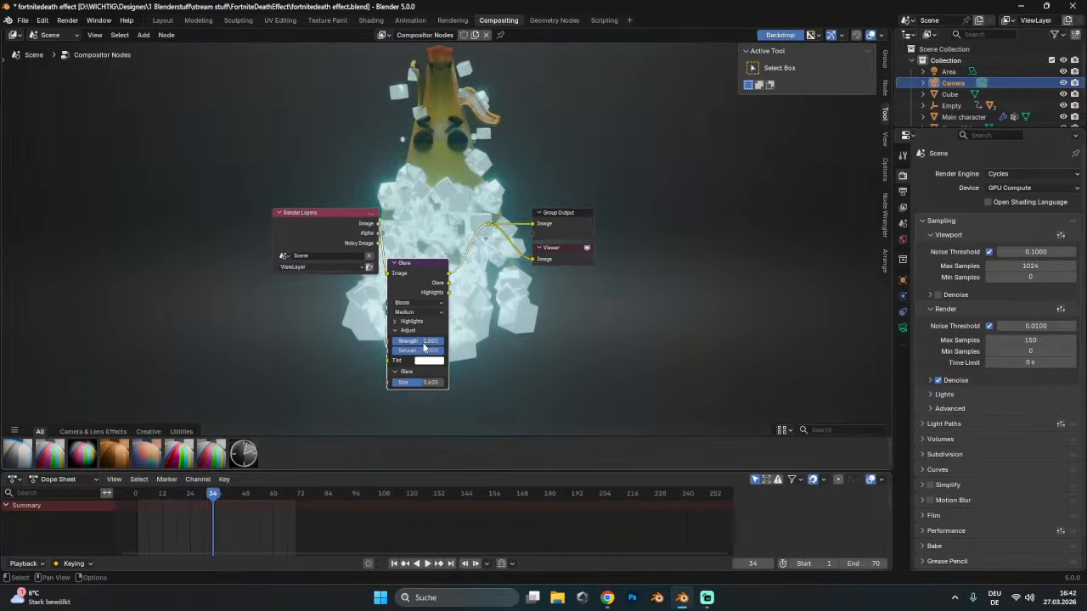
key("2")
key("ctrl+z")
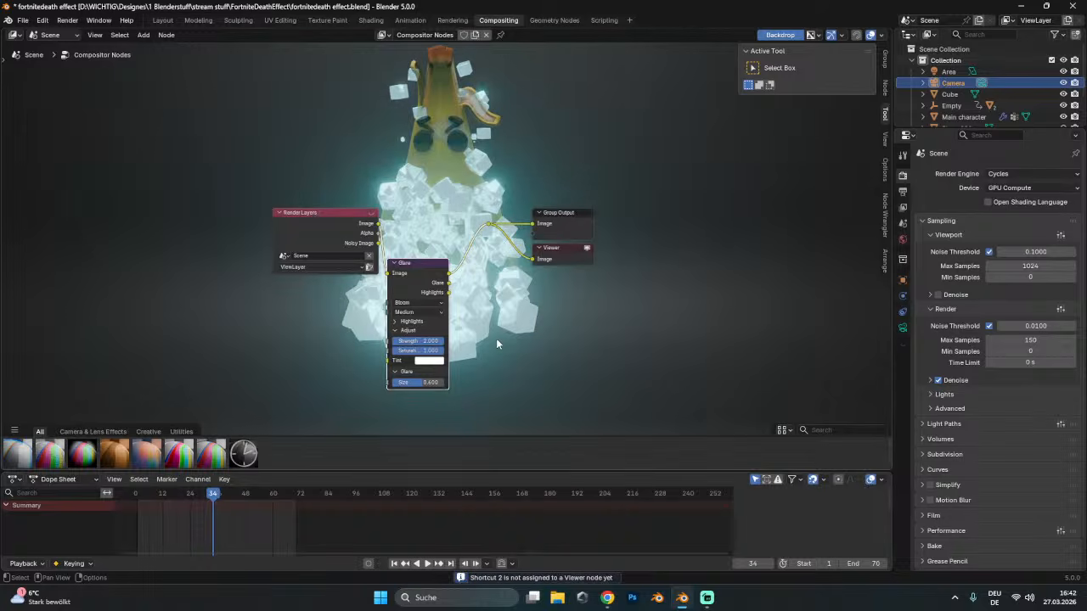
- Set the Glare node's Strength to 1.5 and save the file
left_click(418, 342)
type("1.5")
key("Return")
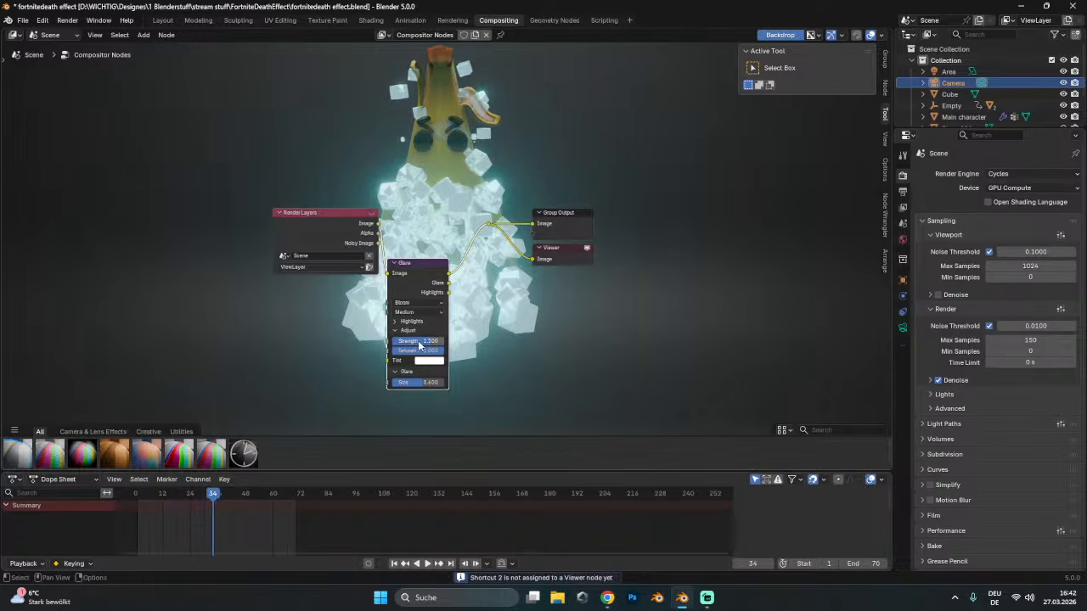
middle_click_drag(481, 301, 528, 338, "ctrl")
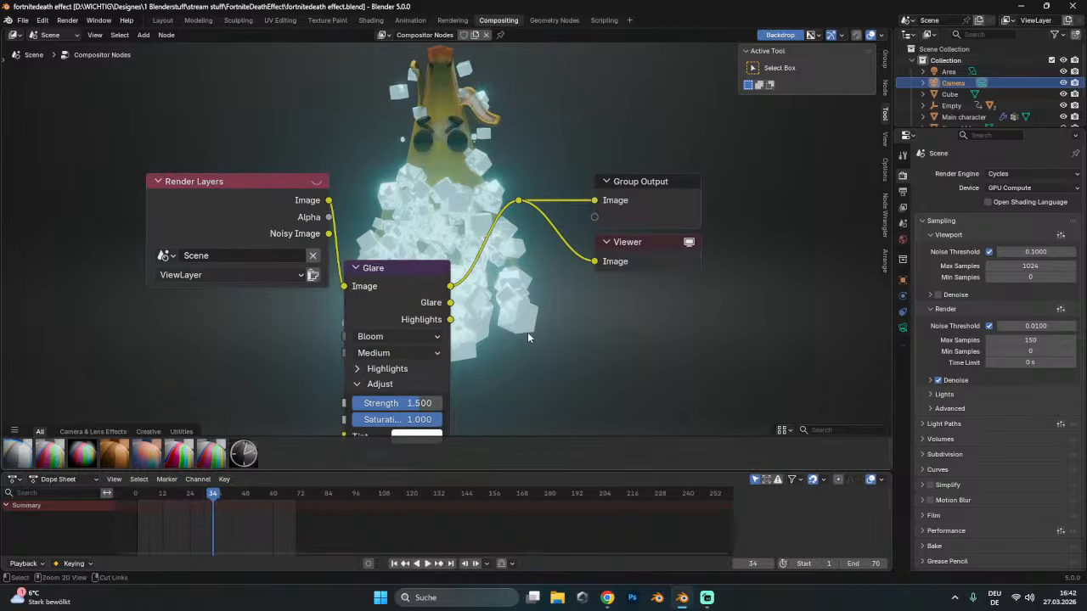
key("ctrl+s")
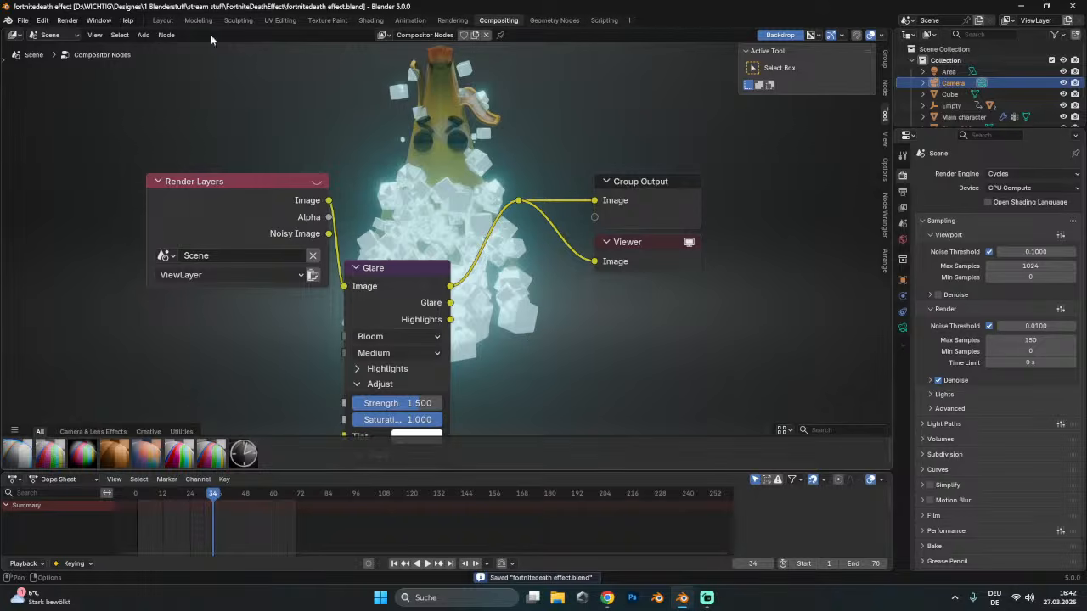
- Return to the Layout workspace, enlarge the camera view and save the file again
left_click(162, 19)
scroll(453, 208, "up", 3)
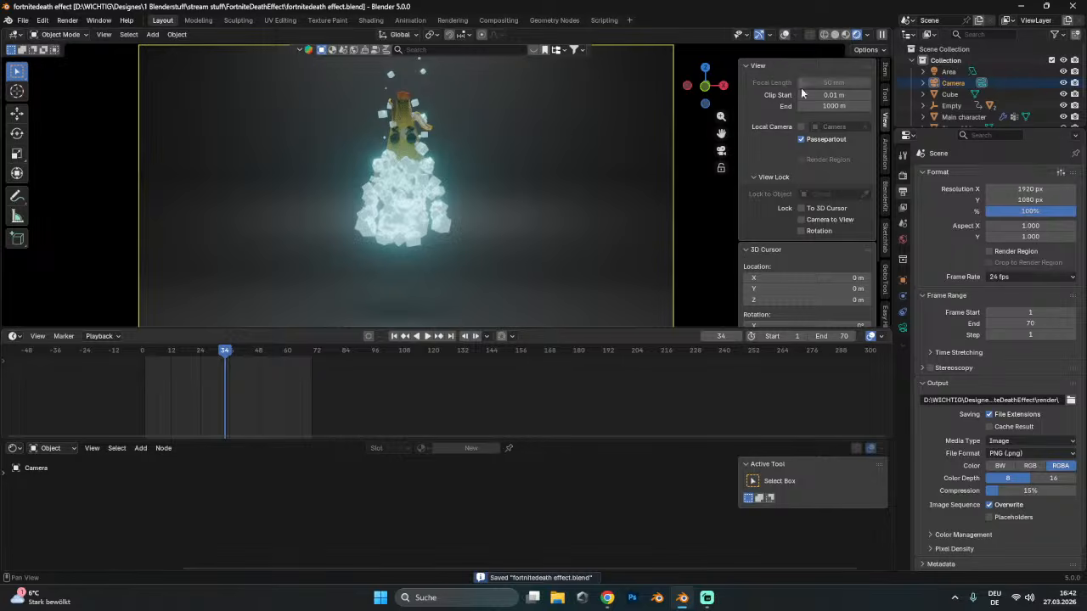
left_click(23, 20)
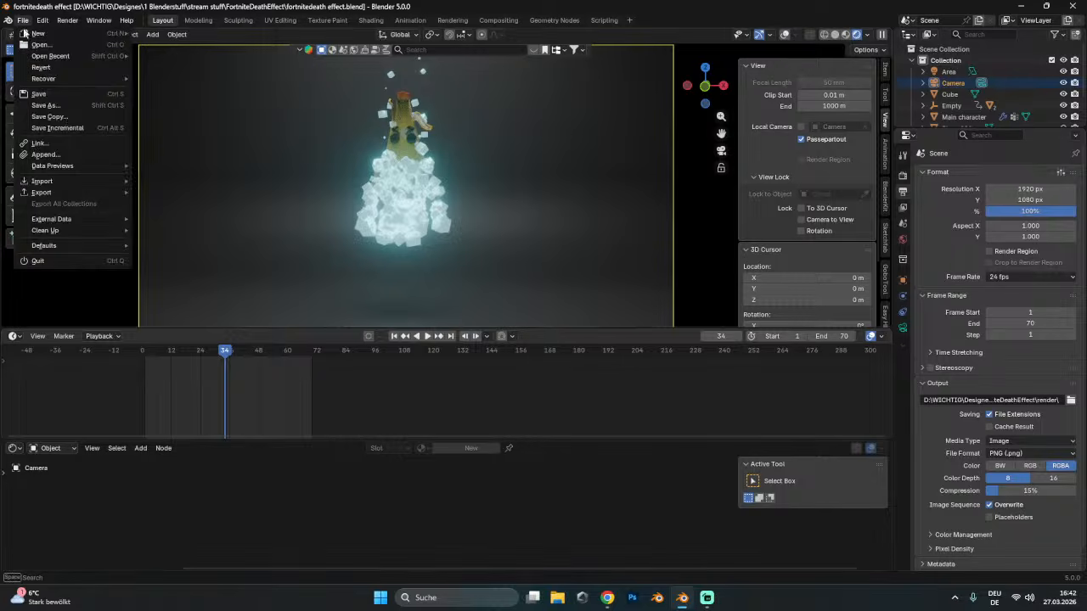
left_click(42, 94)
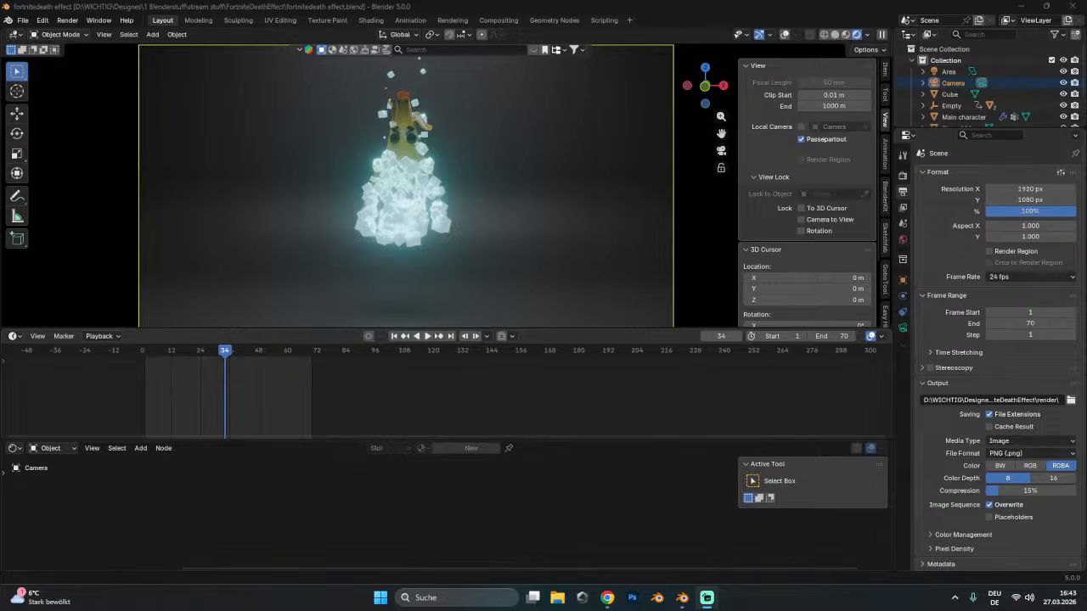
- Switch to Chrome, look at the Banana Dancing Fortnite model page on Sketchfab and return to Blender
left_click(607, 598)
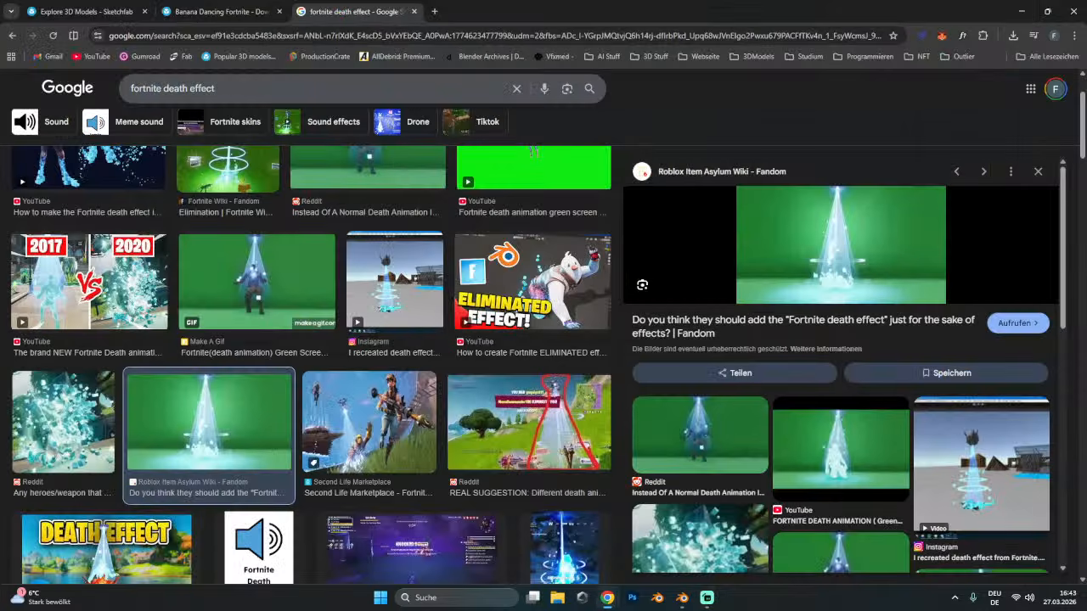
left_click(253, 14)
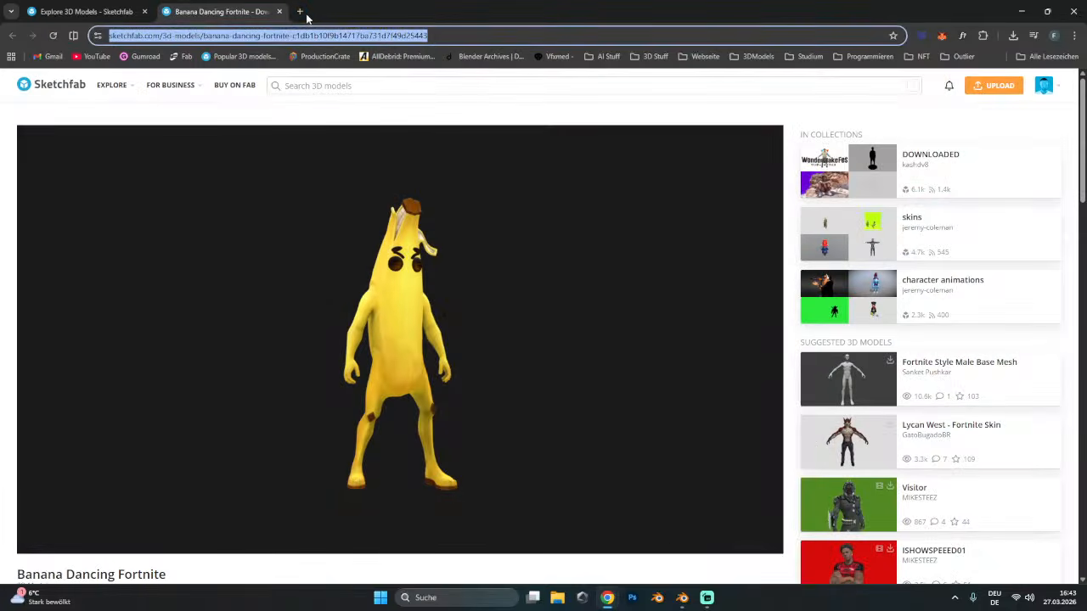
middle_click(253, 15)
key("alt+Tab")
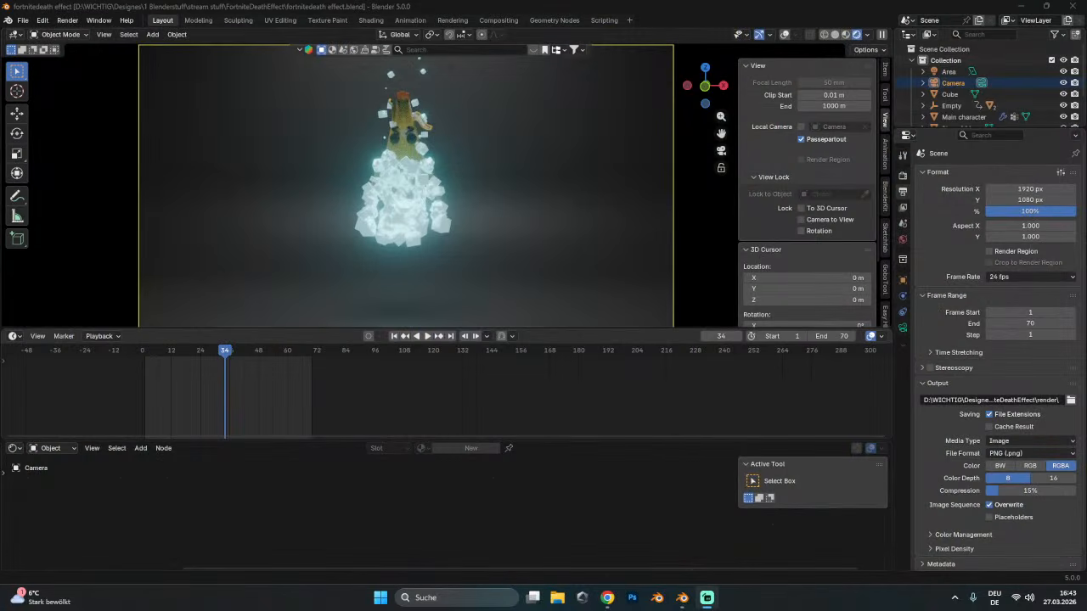